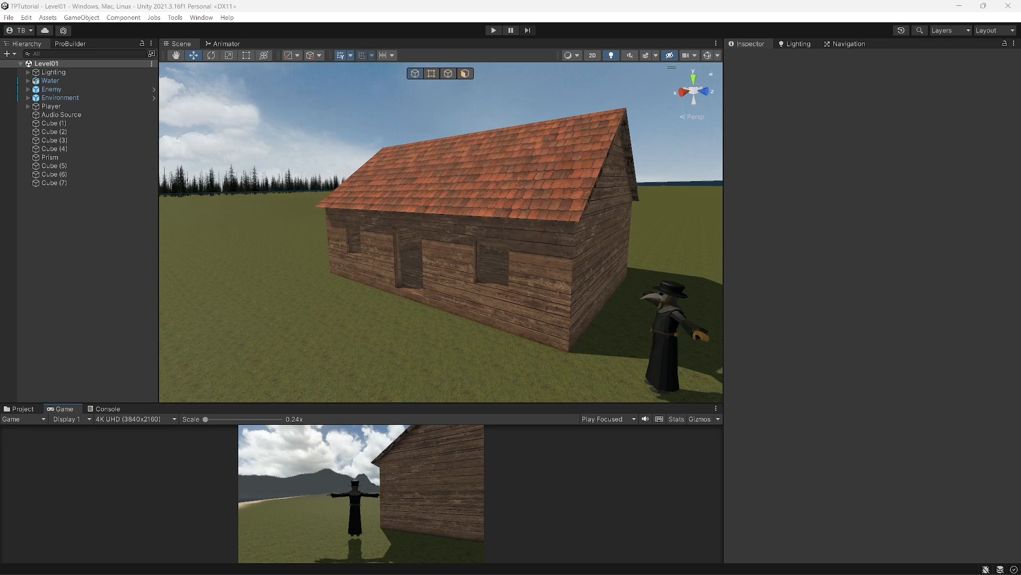
Bring up the ProBuilder tools for the scene and check where the ProBuilder window is launched from.
{"action": "left_click_drag", "start_coordinate": [466, 215], "coordinate": [383, 186], "text": "alt"}
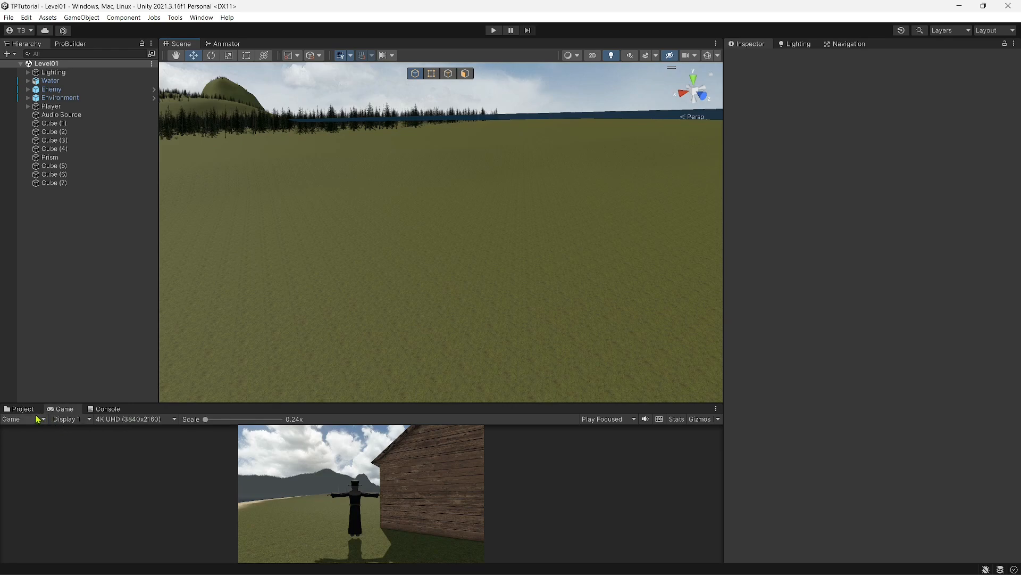
{"action": "left_click", "coordinate": [69, 46]}
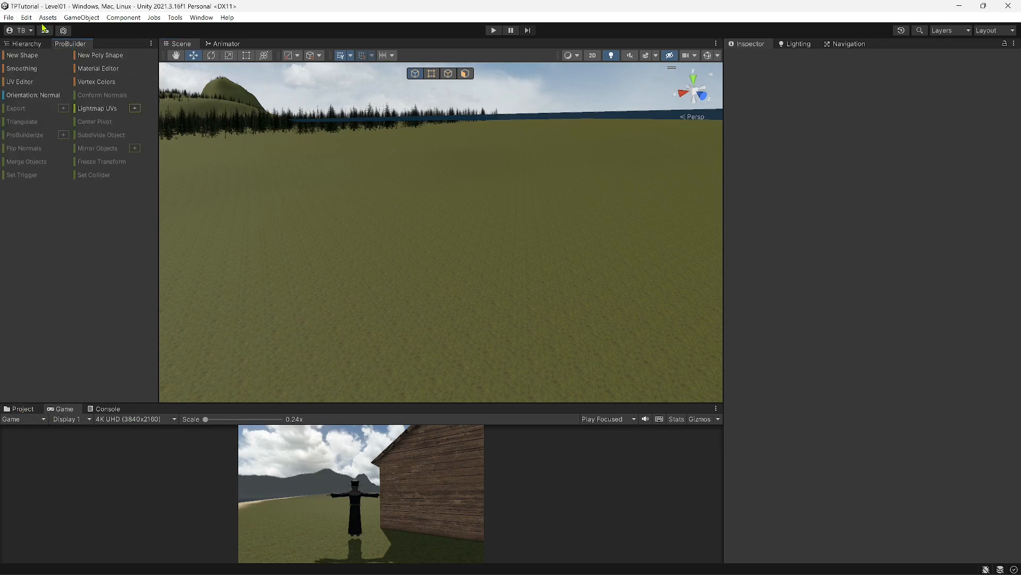
{"action": "left_click", "coordinate": [181, 19]}
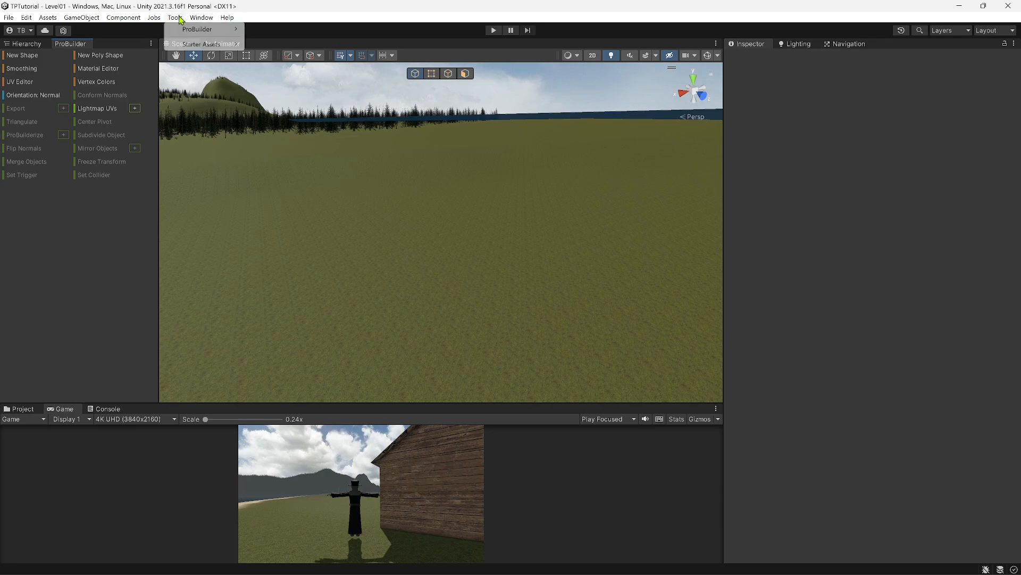
{"action": "mouse_move", "coordinate": [197, 34]}
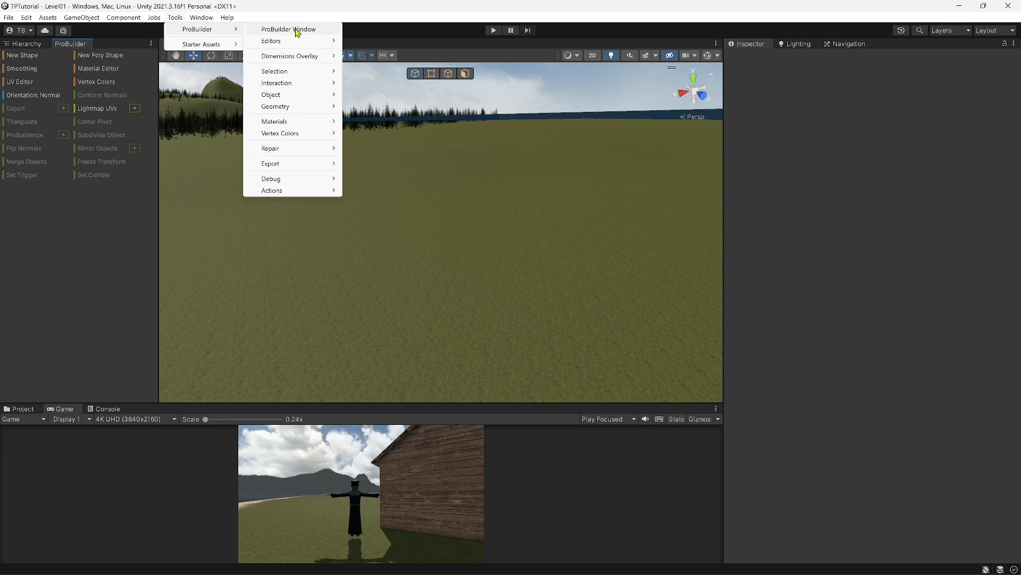
{"action": "left_click", "coordinate": [69, 48]}
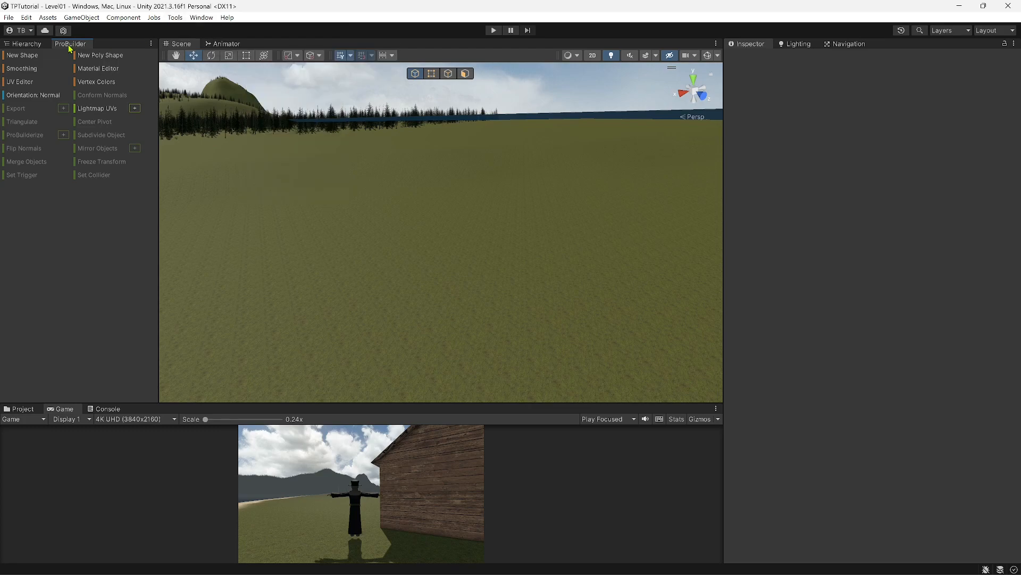
Switch to itch.io in the Brave browser and filter the game assets to free ones tagged Textures.
{"action": "mouse_move", "coordinate": [299, 570]}
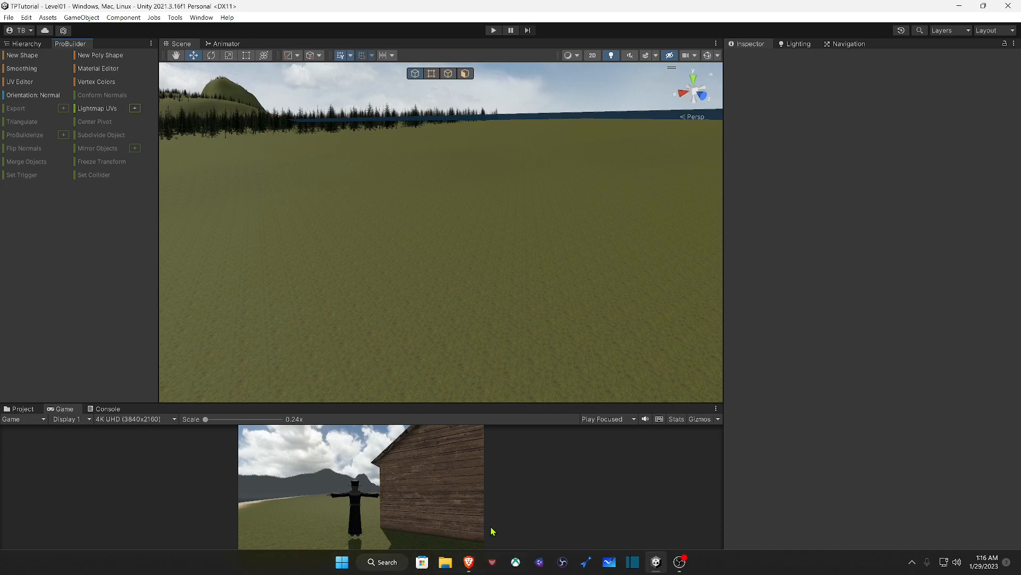
{"action": "left_click", "coordinate": [468, 562]}
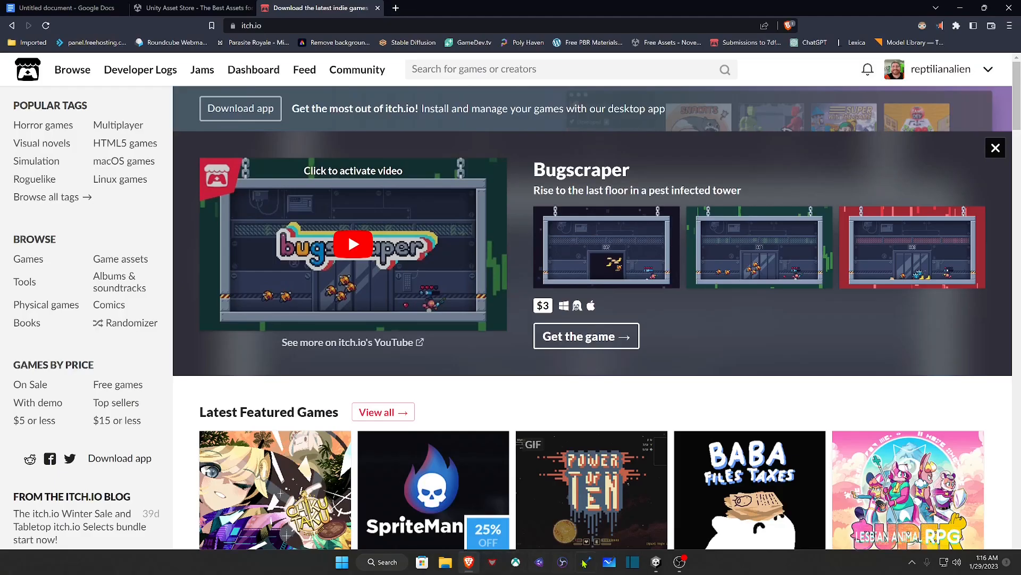
{"action": "left_click", "coordinate": [436, 200]}
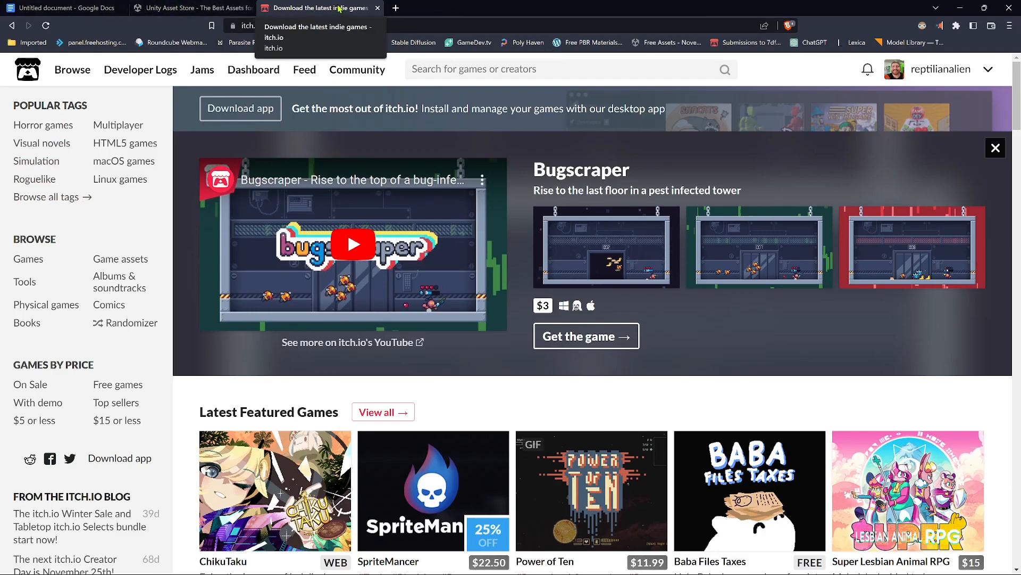
{"action": "left_click", "coordinate": [124, 260]}
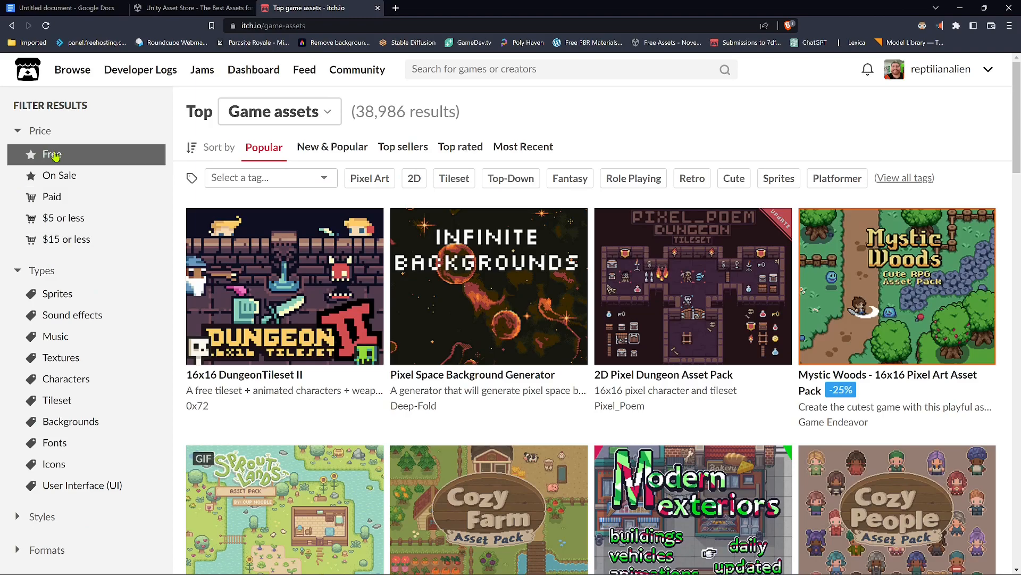
{"action": "left_click", "coordinate": [54, 155]}
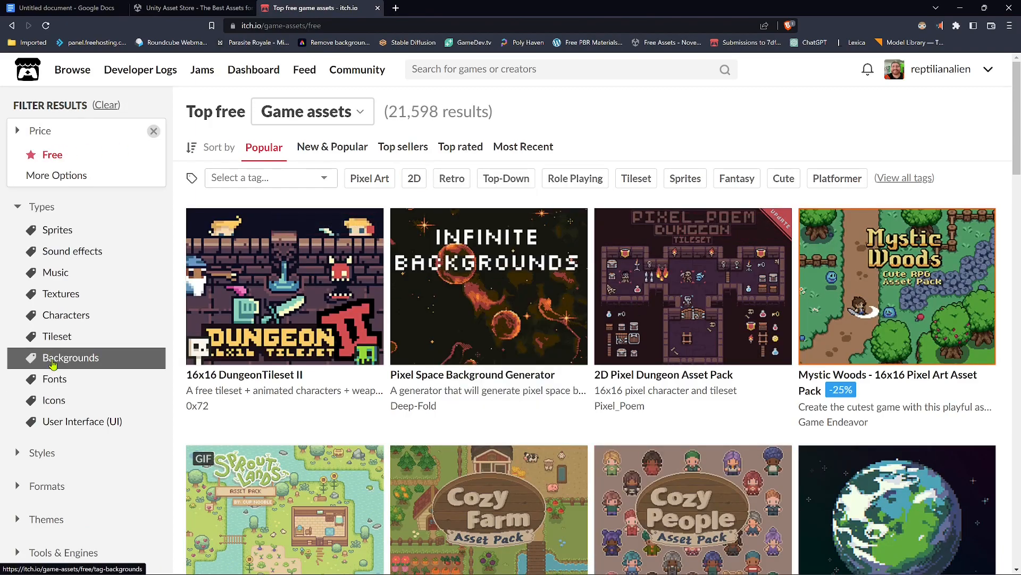
{"action": "left_click", "coordinate": [61, 296]}
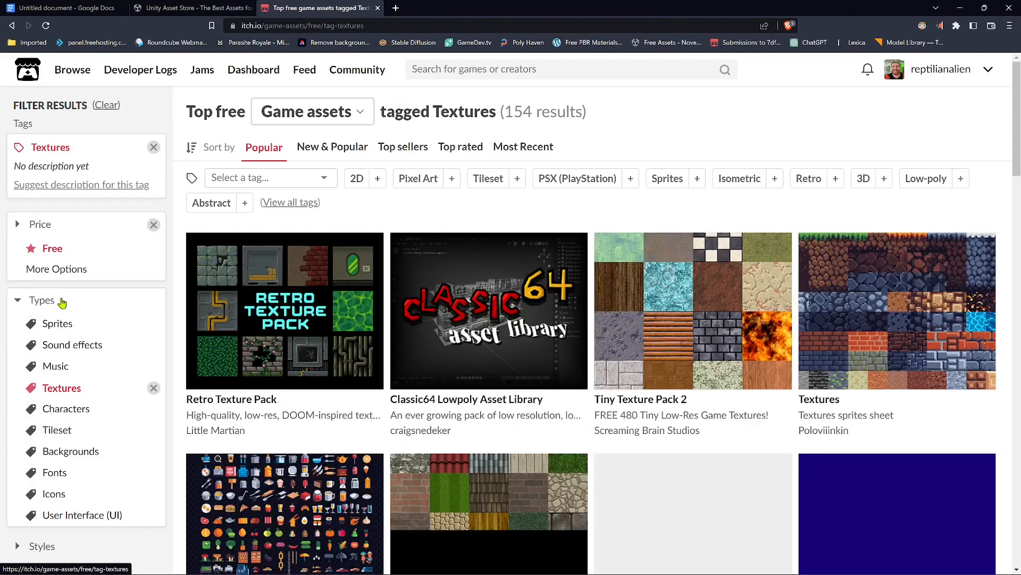
Look through the free texture packs on itch.io for a material library suited to texturing models.
{"action": "scroll", "coordinate": [777, 380], "scroll_direction": "down", "scroll_amount": 4}
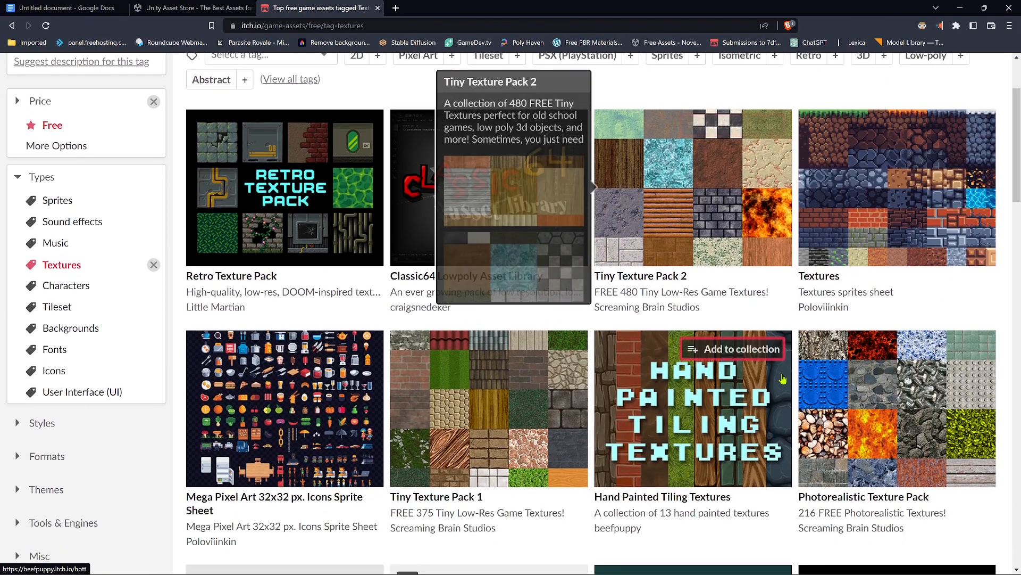
{"action": "scroll", "coordinate": [778, 380], "scroll_direction": "down", "scroll_amount": 3}
{"action": "scroll", "coordinate": [776, 380], "scroll_direction": "down", "scroll_amount": 1}
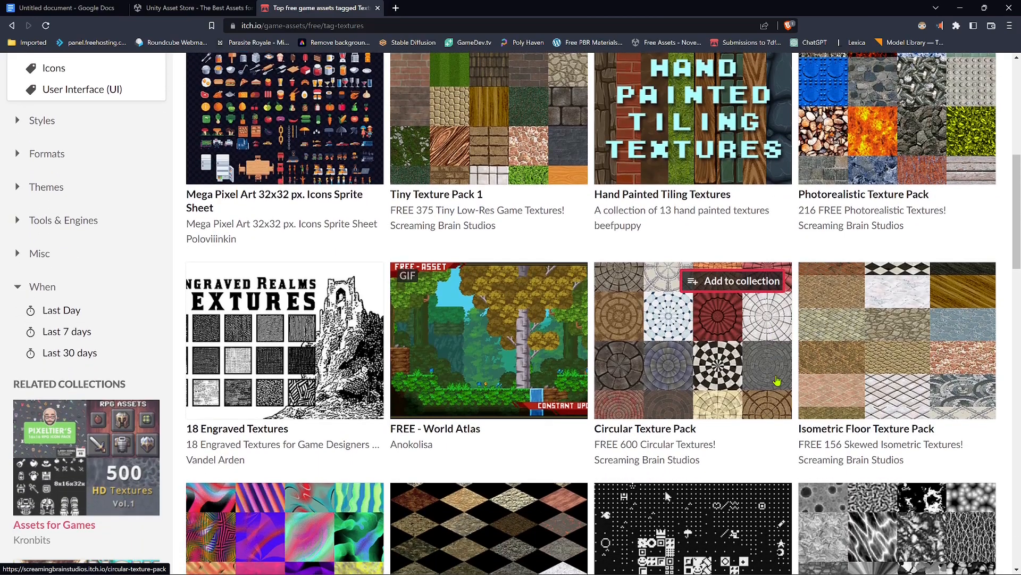
{"action": "scroll", "coordinate": [775, 379], "scroll_direction": "down", "scroll_amount": 2}
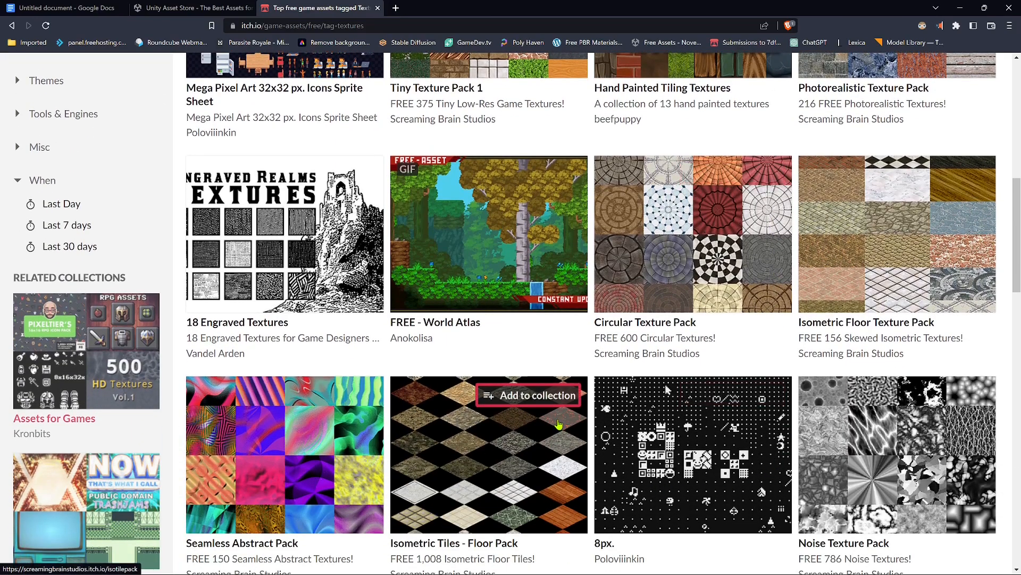
{"action": "scroll", "coordinate": [679, 437], "scroll_direction": "down", "scroll_amount": 3}
{"action": "scroll", "coordinate": [679, 437], "scroll_direction": "down", "scroll_amount": 3}
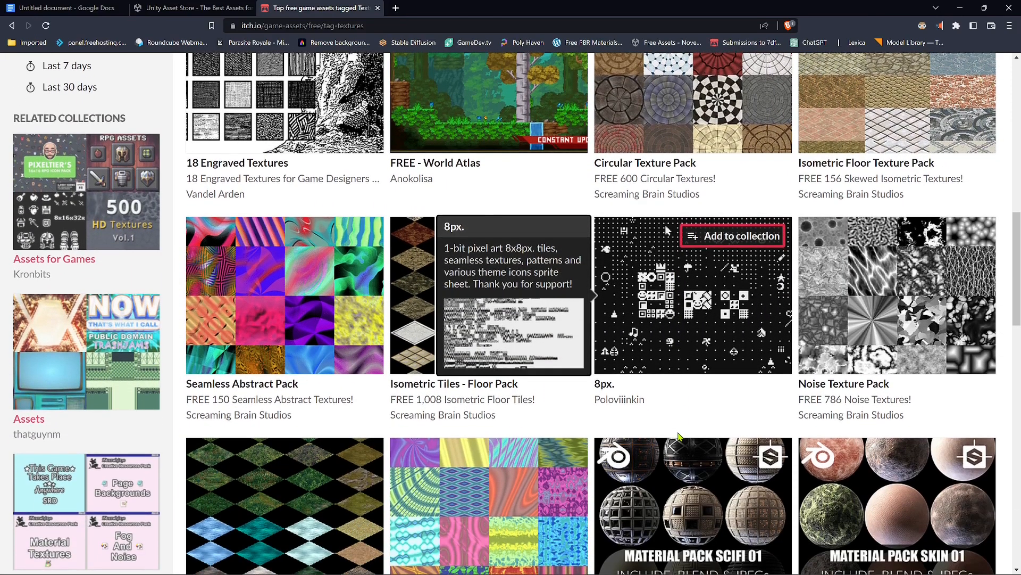
{"action": "scroll", "coordinate": [678, 436], "scroll_direction": "down", "scroll_amount": 1}
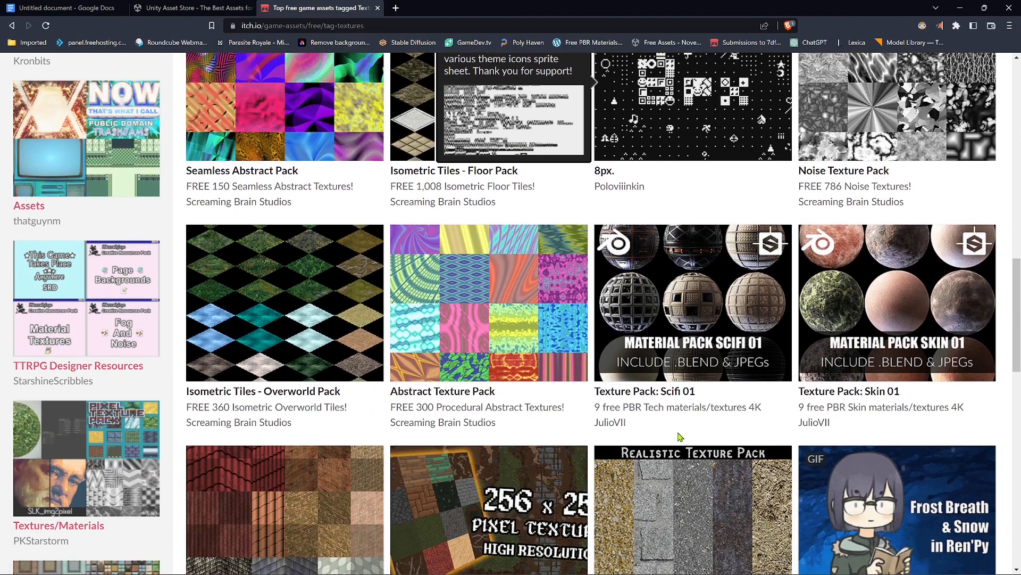
{"action": "mouse_move", "coordinate": [641, 312]}
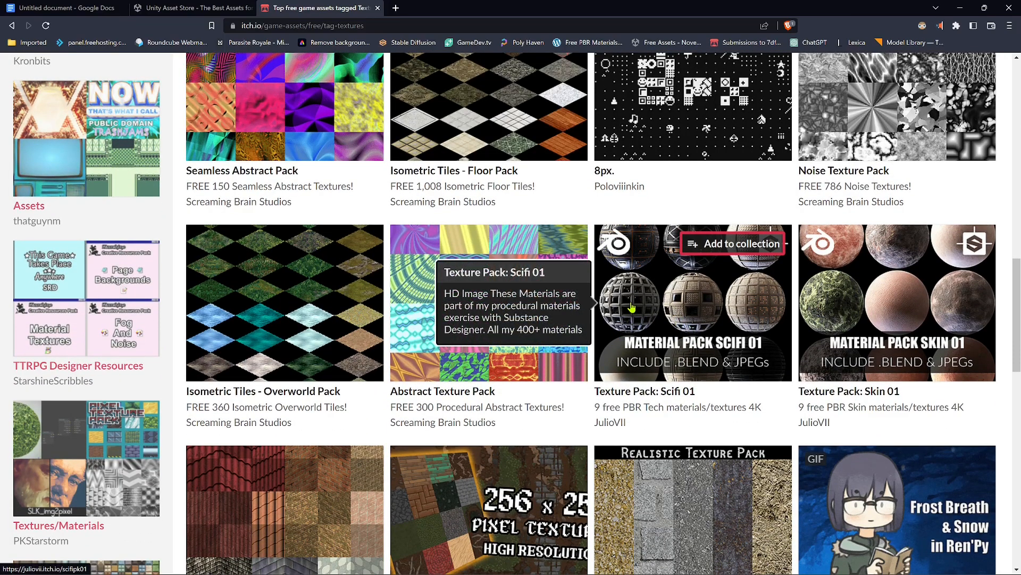
{"action": "scroll", "coordinate": [282, 404], "scroll_direction": "down", "scroll_amount": 4}
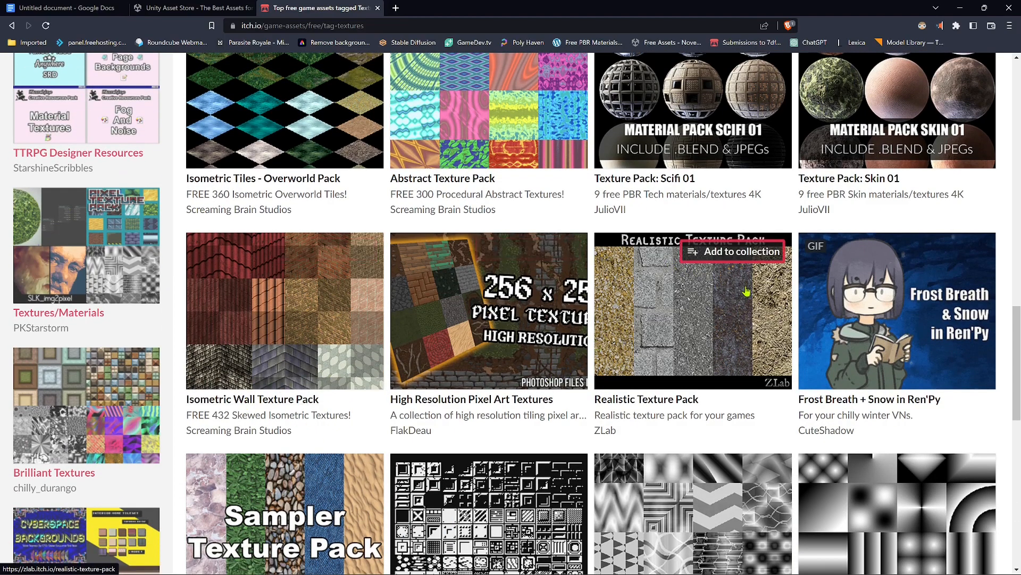
{"action": "scroll", "coordinate": [859, 324], "scroll_direction": "down", "scroll_amount": 12}
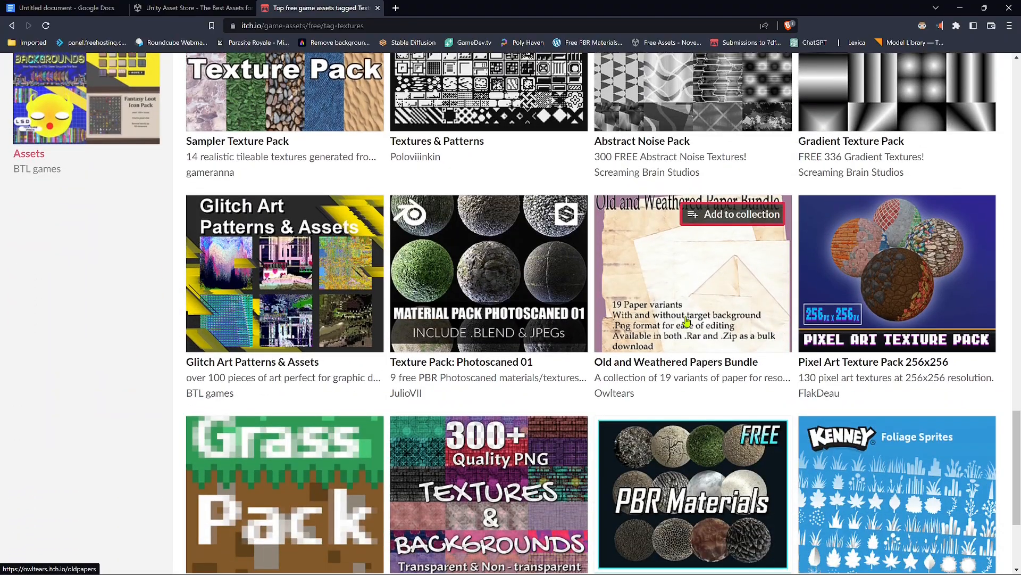
{"action": "scroll", "coordinate": [675, 325], "scroll_direction": "down", "scroll_amount": 7}
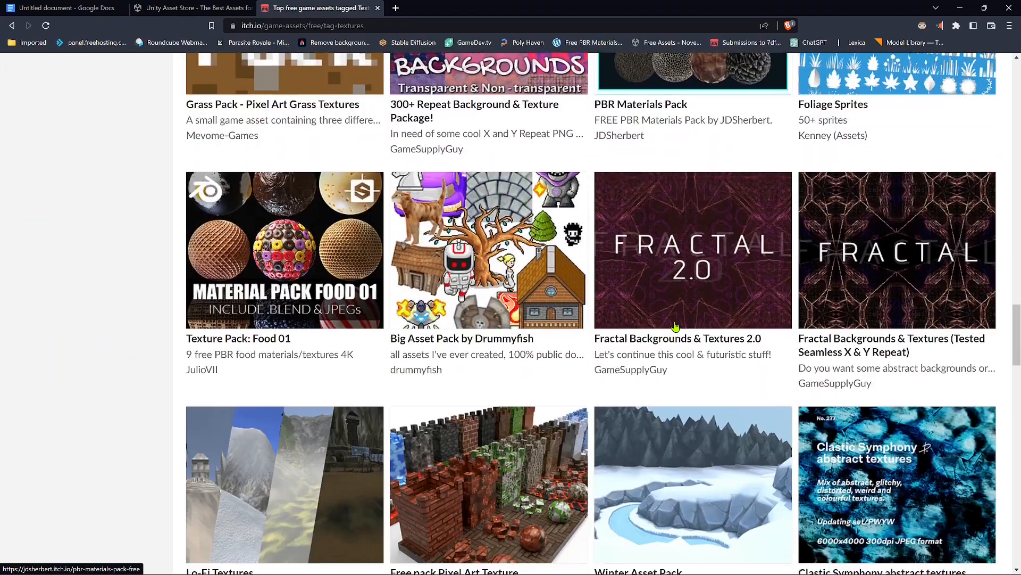
{"action": "scroll", "coordinate": [676, 327], "scroll_direction": "down", "scroll_amount": 6}
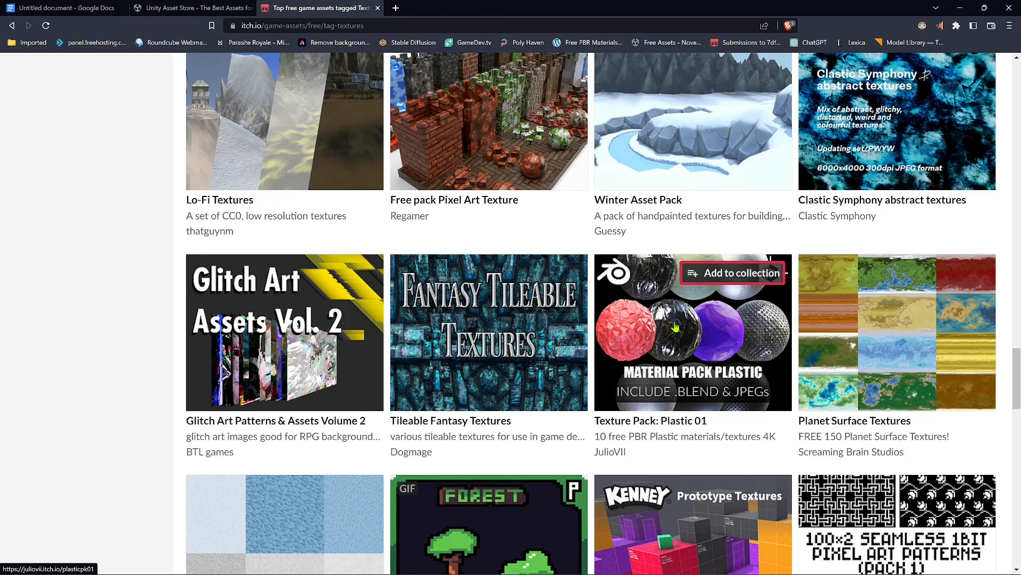
{"action": "scroll", "coordinate": [675, 327], "scroll_direction": "down", "scroll_amount": 2}
{"action": "scroll", "coordinate": [529, 295], "scroll_direction": "down", "scroll_amount": 2}
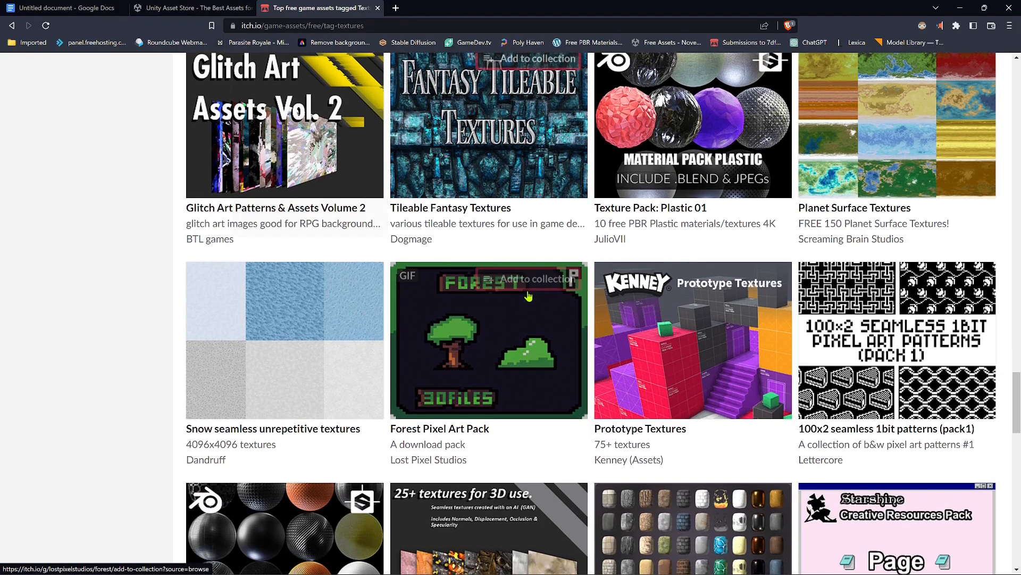
{"action": "scroll", "coordinate": [529, 295], "scroll_direction": "down", "scroll_amount": 5}
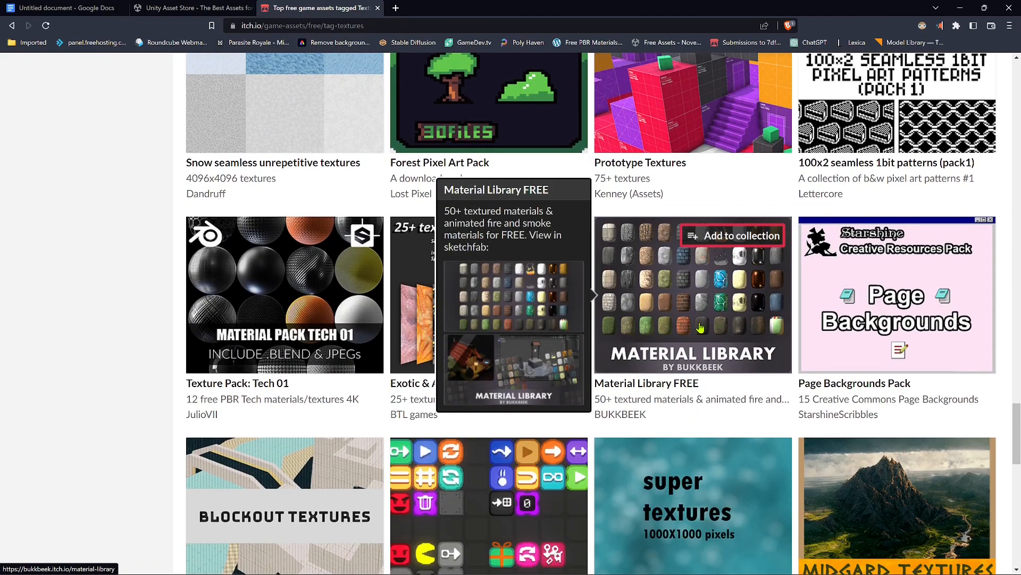
Examine the Material Library FREE page and its download options, leaving without downloading and closing the itch.io page.
{"action": "left_click", "coordinate": [700, 328]}
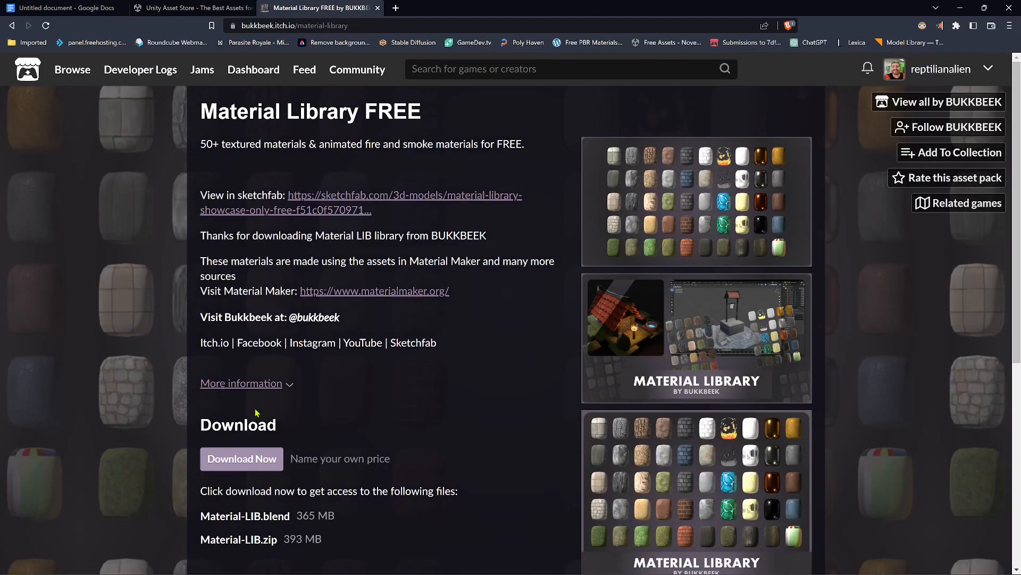
{"action": "left_click", "coordinate": [246, 460]}
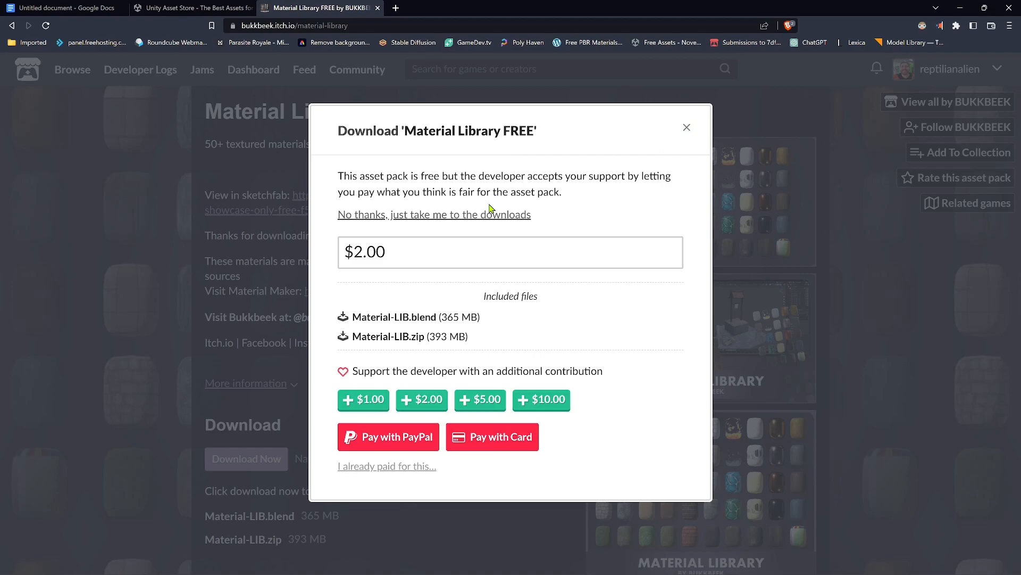
{"action": "left_click", "coordinate": [688, 129]}
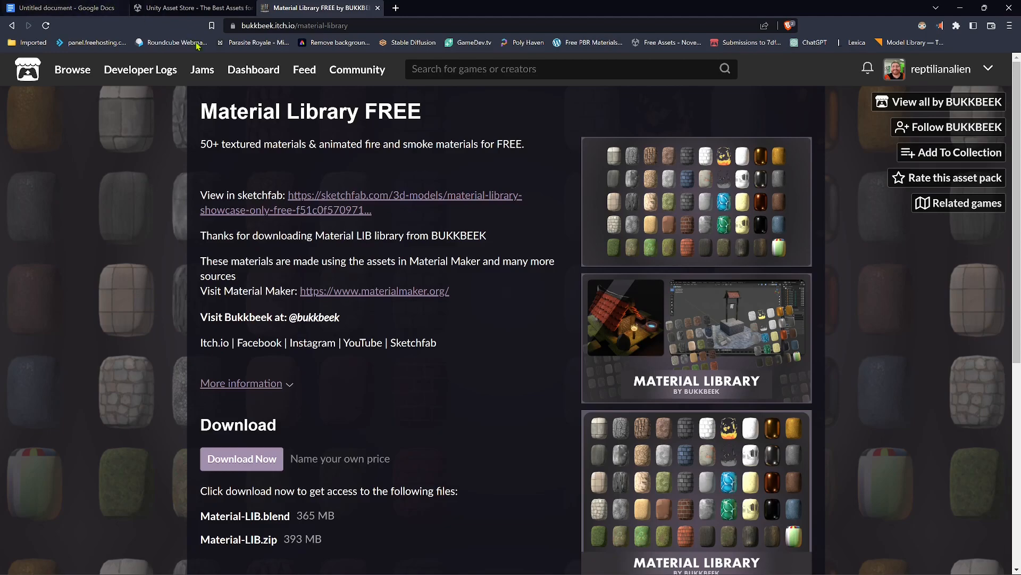
{"action": "left_click", "coordinate": [377, 8]}
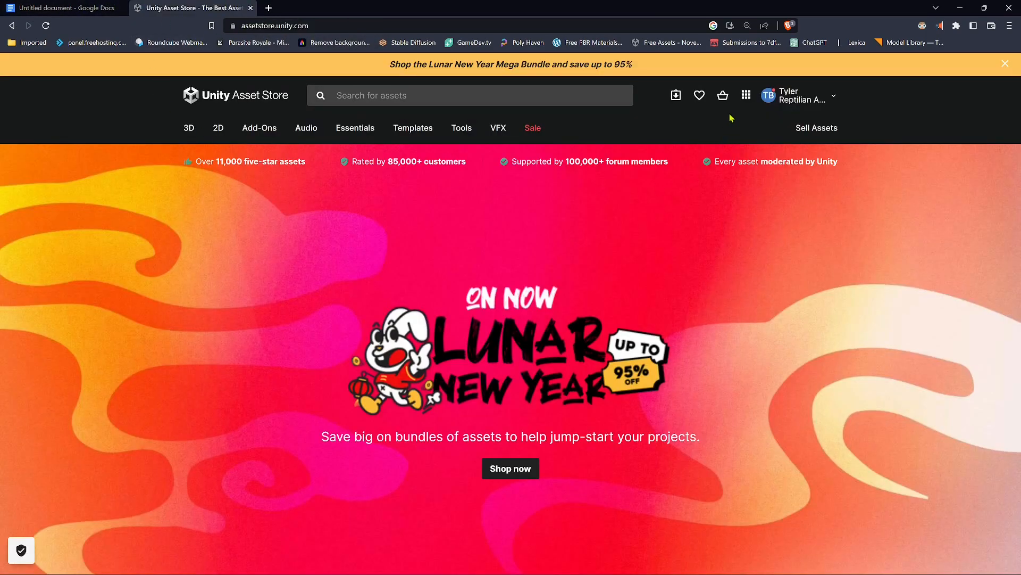
{"action": "left_click", "coordinate": [420, 98]}
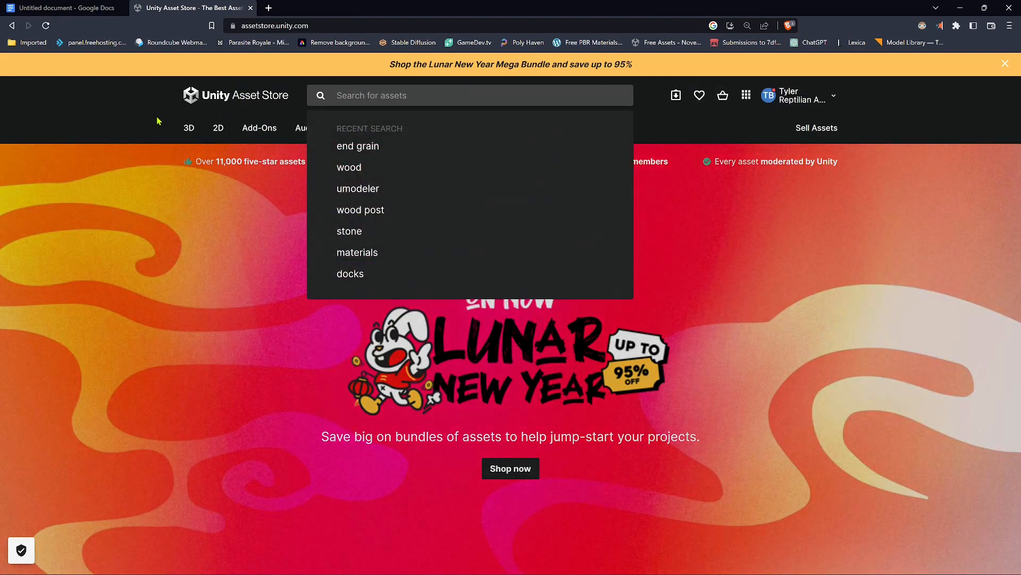
{"action": "left_click", "coordinate": [159, 118]}
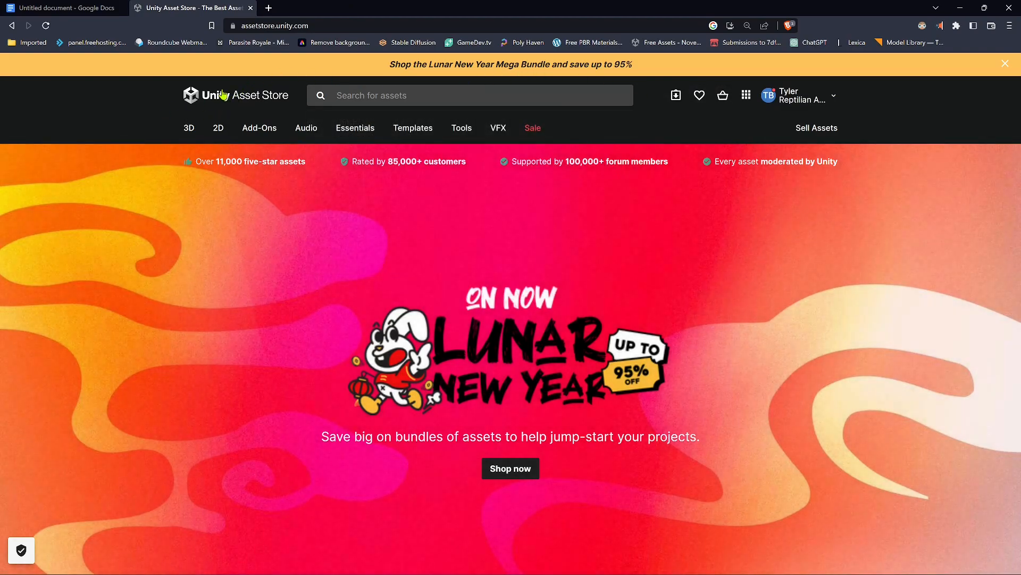
{"action": "left_click", "coordinate": [251, 102]}
{"action": "left_click", "coordinate": [364, 98]}
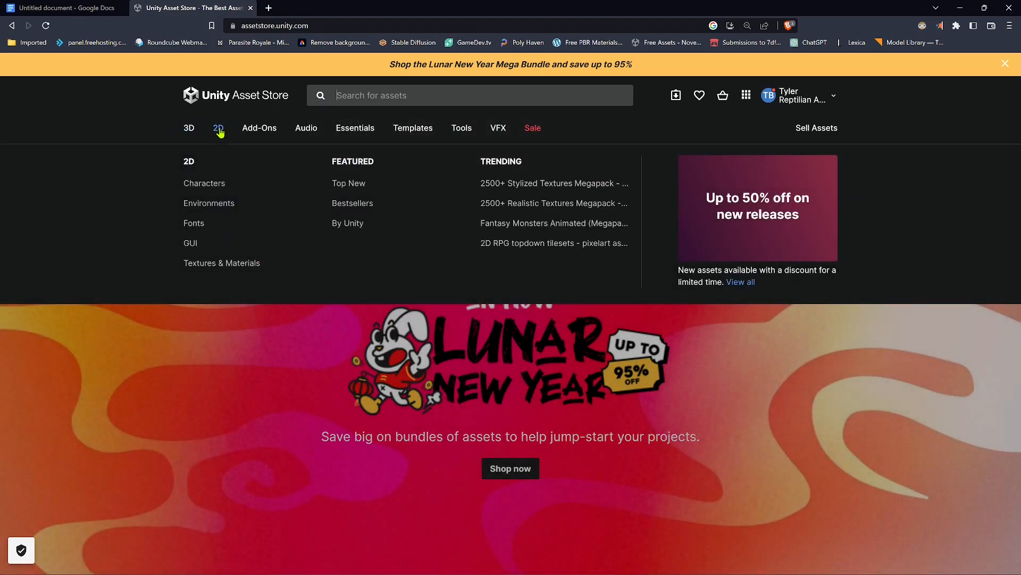
Filter the Unity Asset Store's 2D category to free assets in Textures & Materials.
{"action": "left_click", "coordinate": [220, 133]}
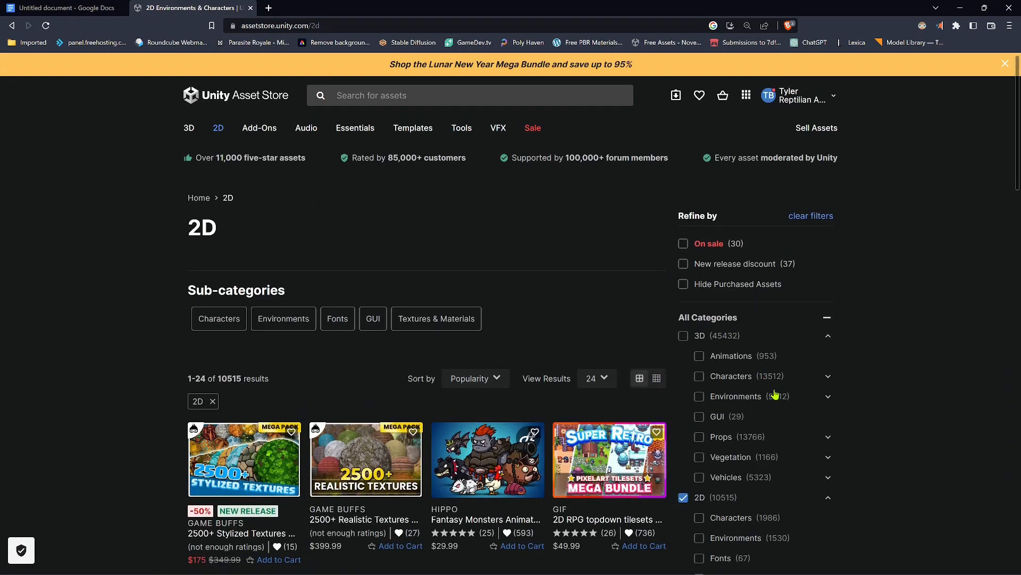
{"action": "scroll", "coordinate": [732, 394], "scroll_direction": "down", "scroll_amount": 2}
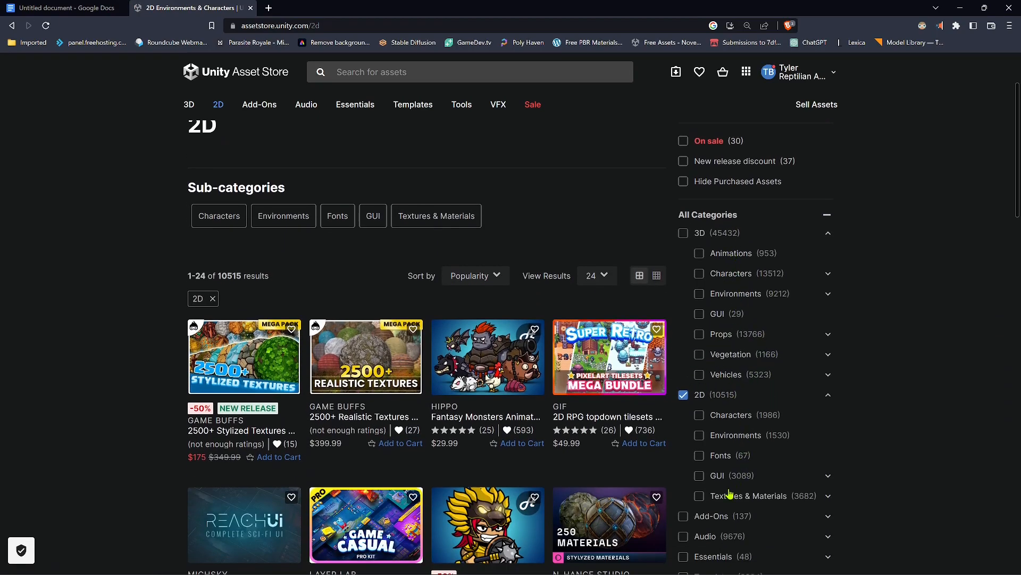
{"action": "left_click", "coordinate": [699, 496]}
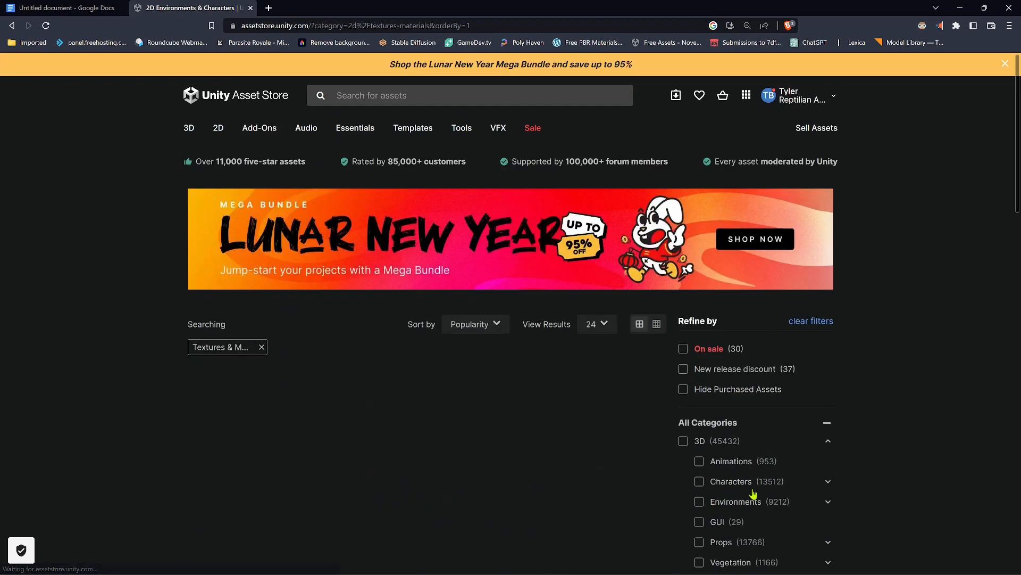
{"action": "scroll", "coordinate": [777, 450], "scroll_direction": "down", "scroll_amount": 8}
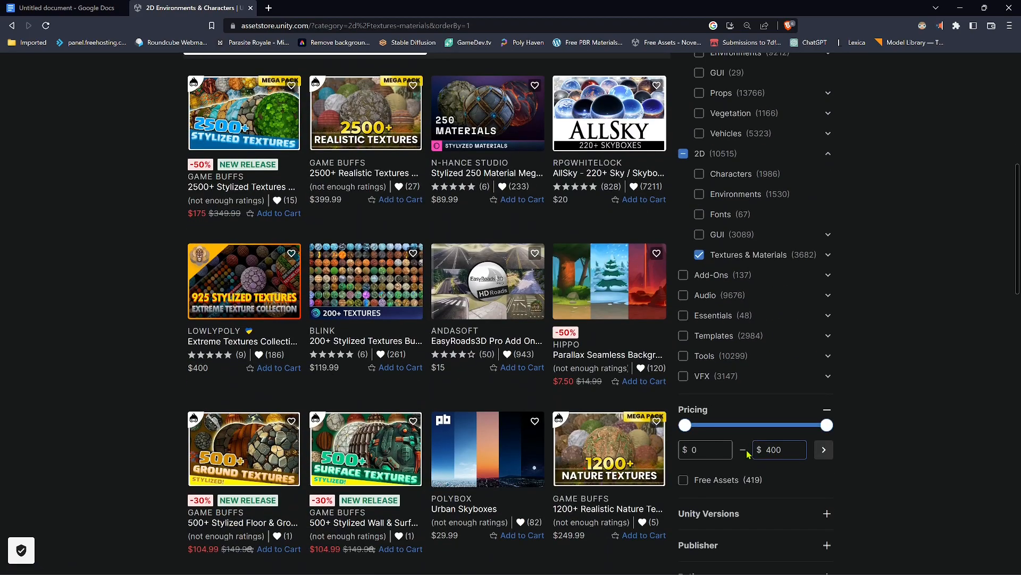
{"action": "left_click", "coordinate": [683, 481]}
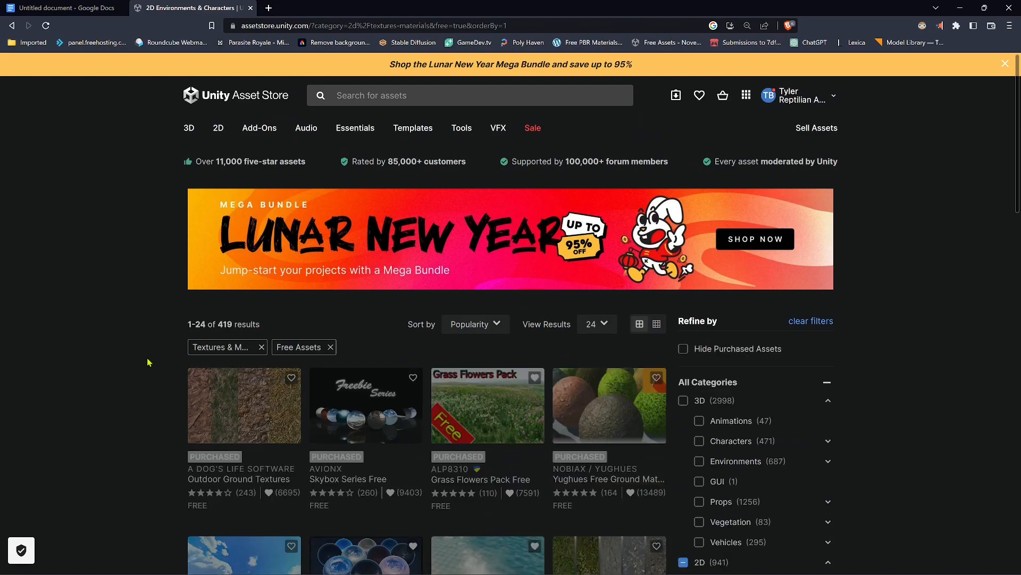
Search the Unity Asset Store's free assets for "wood" and limit the results to 2D Textures & Materials.
{"action": "scroll", "coordinate": [149, 362], "scroll_direction": "down", "scroll_amount": 2}
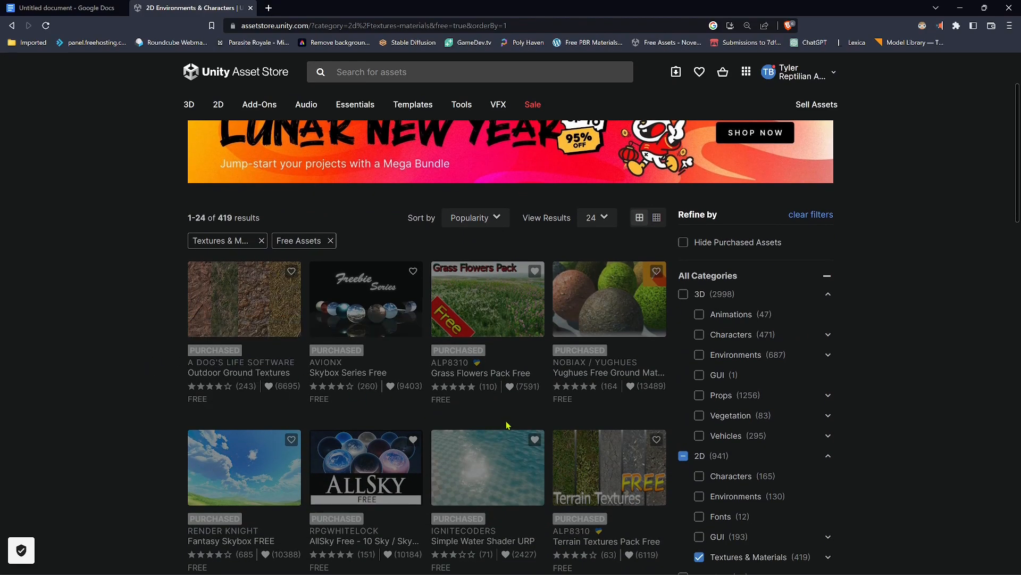
{"action": "scroll", "coordinate": [507, 426], "scroll_direction": "down", "scroll_amount": 6}
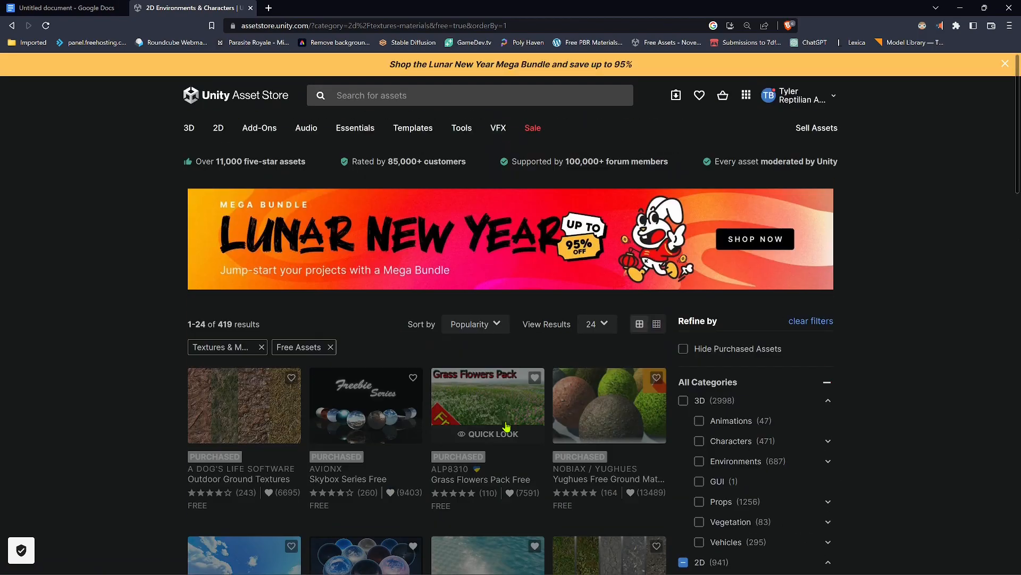
{"action": "left_click", "coordinate": [371, 96]}
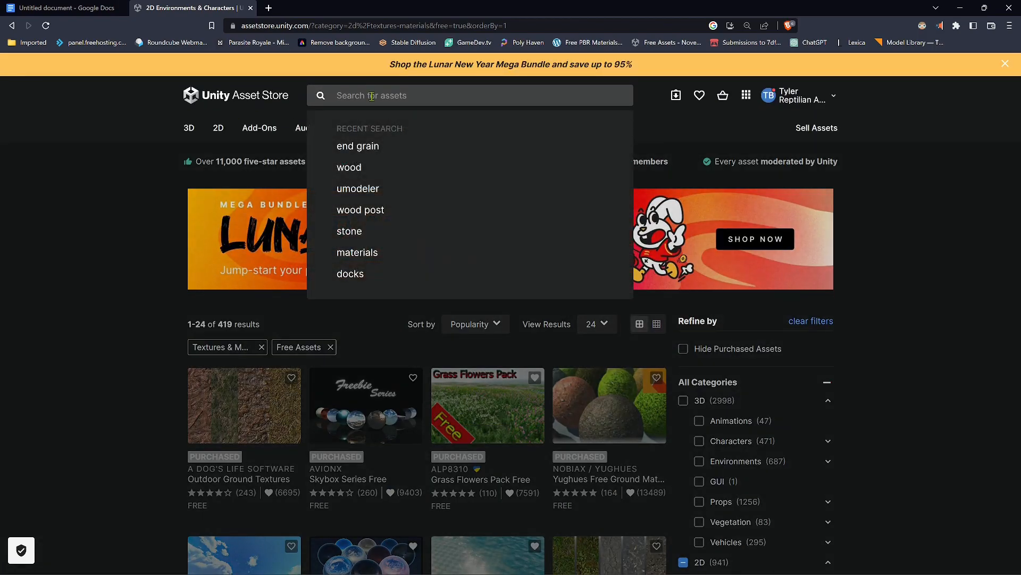
{"action": "type", "text": "wood"}
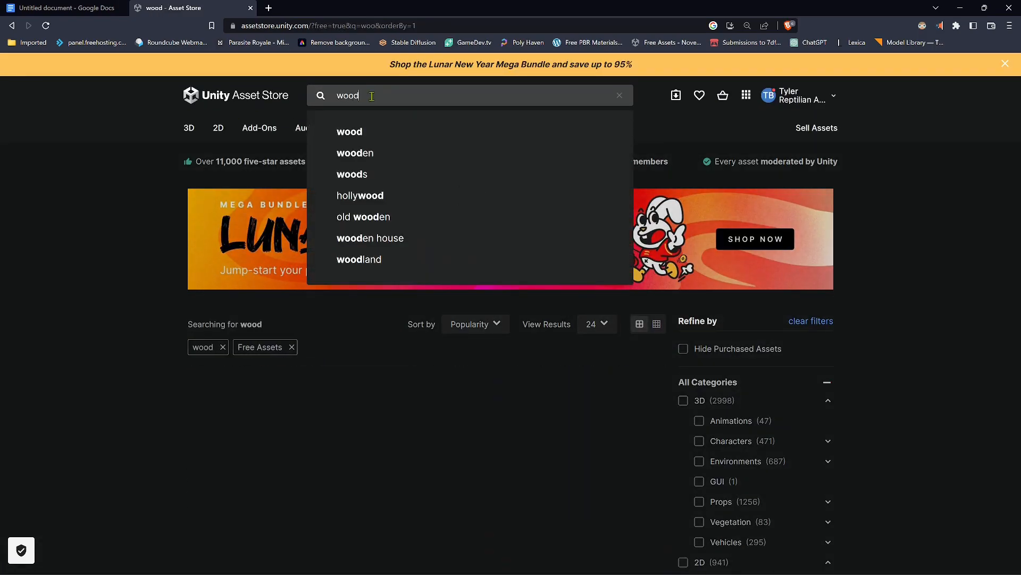
{"action": "key", "text": "Return"}
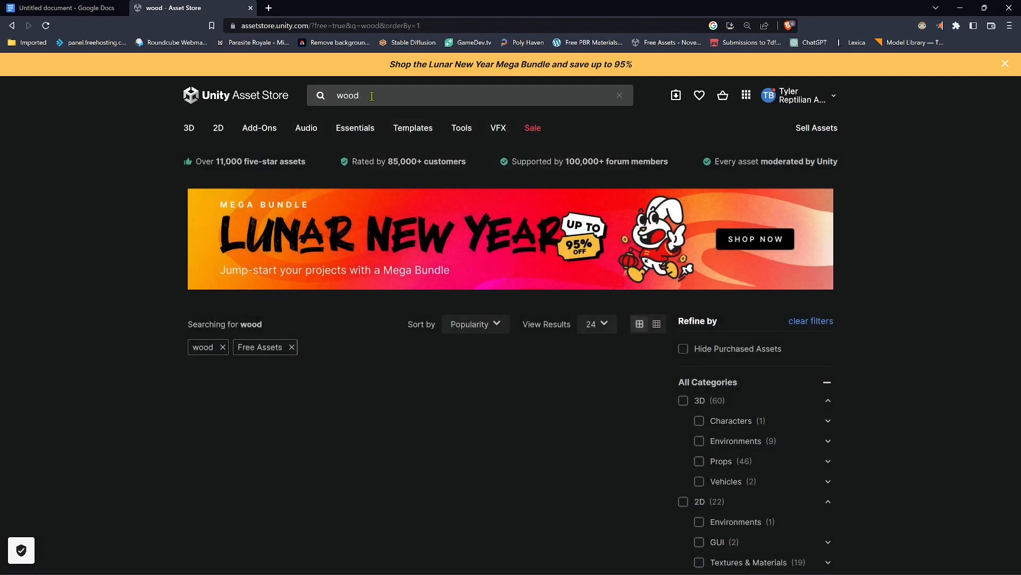
{"action": "scroll", "coordinate": [906, 435], "scroll_direction": "down", "scroll_amount": 5}
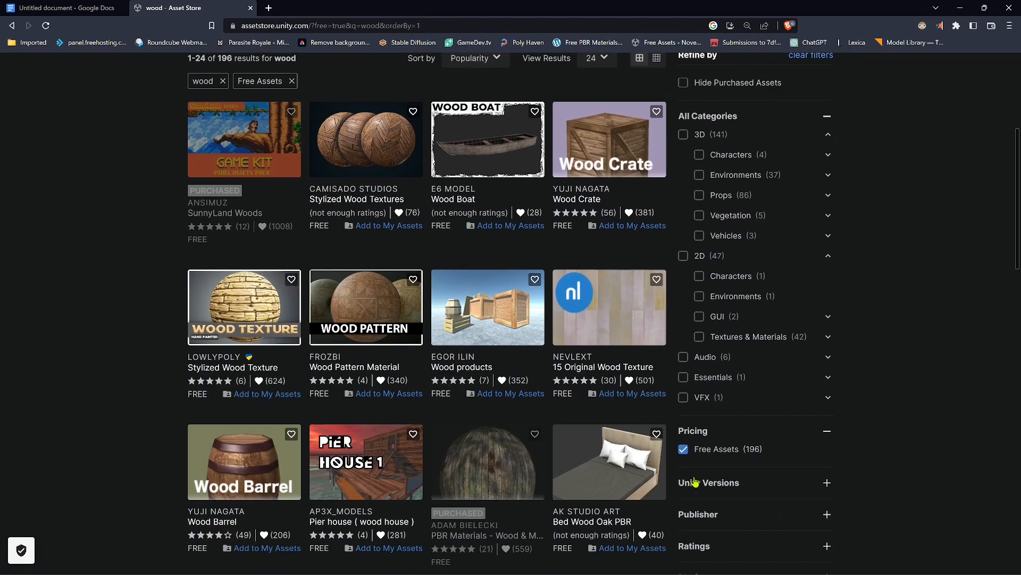
{"action": "left_click", "coordinate": [699, 337]}
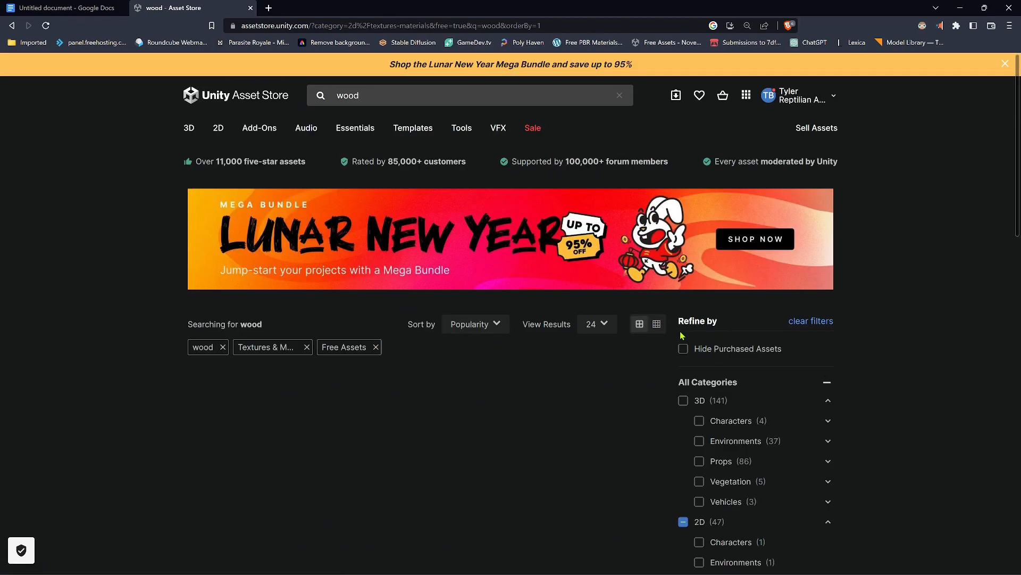
Open the quick look of PBR Materials - Wood & Metal and examine its wood preview images.
{"action": "scroll", "coordinate": [162, 316], "scroll_direction": "down", "scroll_amount": 4}
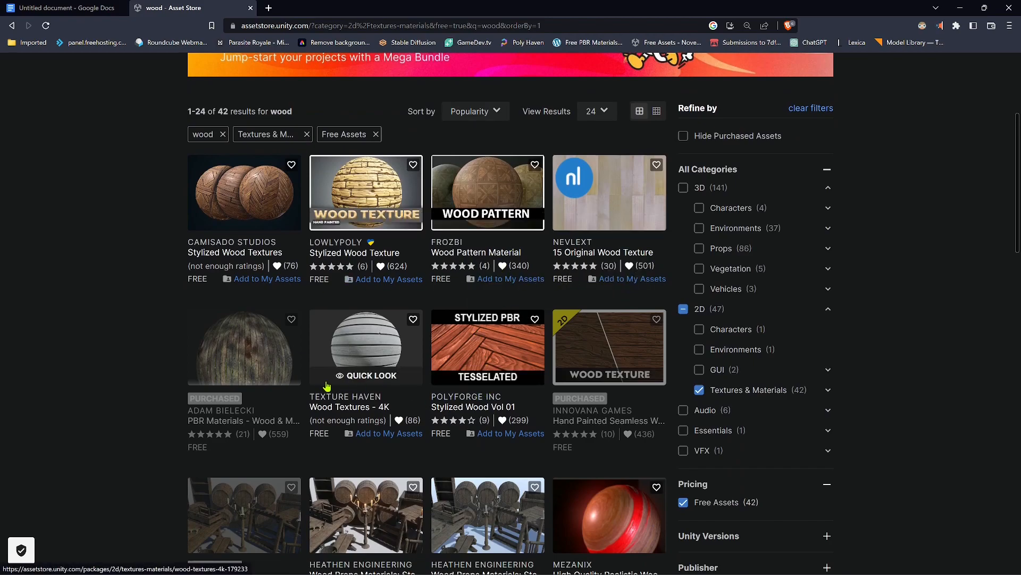
{"action": "left_click", "coordinate": [236, 379]}
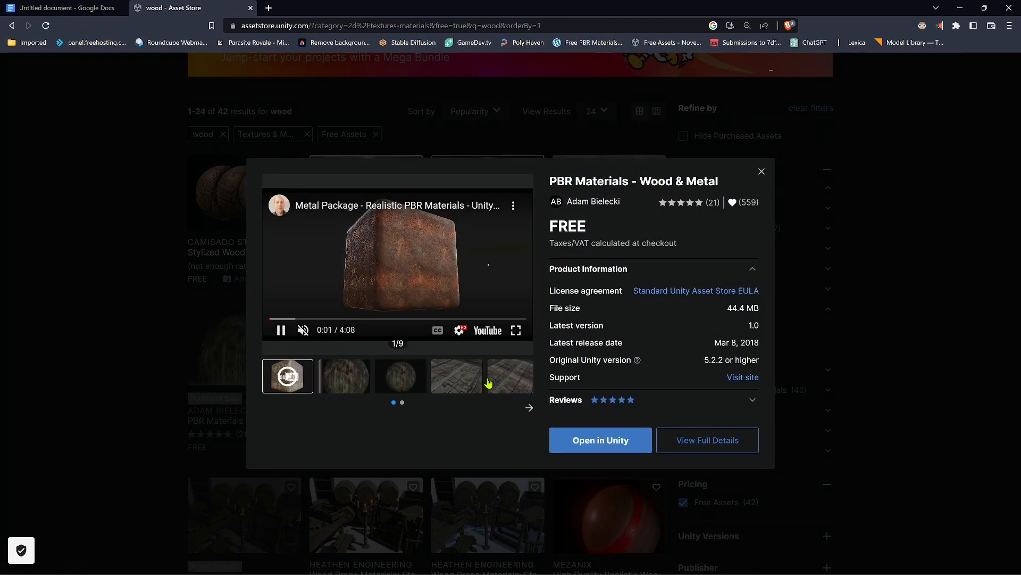
{"action": "left_click", "coordinate": [349, 383]}
{"action": "left_click", "coordinate": [410, 380]}
{"action": "left_click", "coordinate": [457, 383]}
{"action": "left_click", "coordinate": [508, 384]}
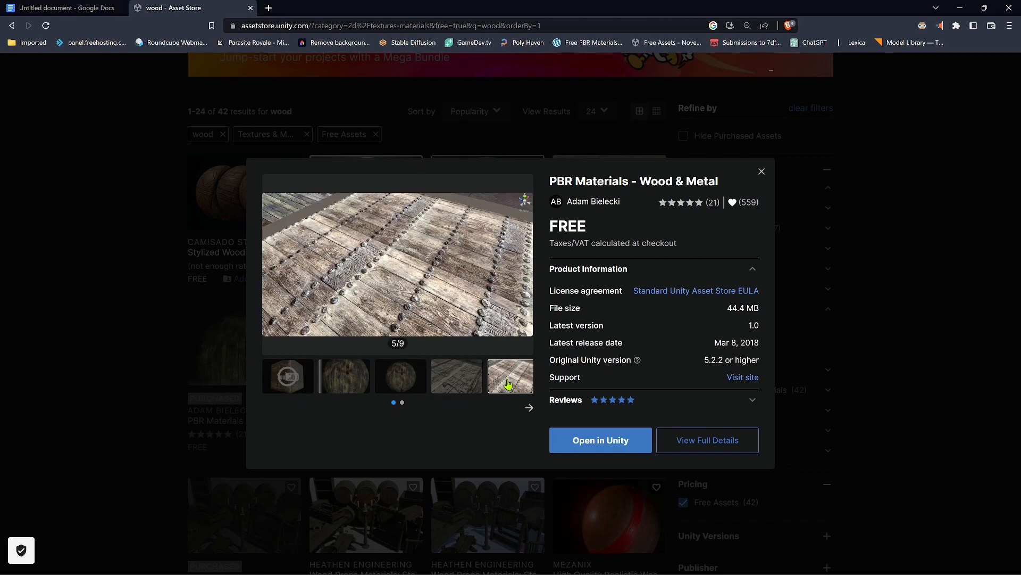
{"action": "left_click", "coordinate": [458, 388]}
{"action": "left_click", "coordinate": [414, 385]}
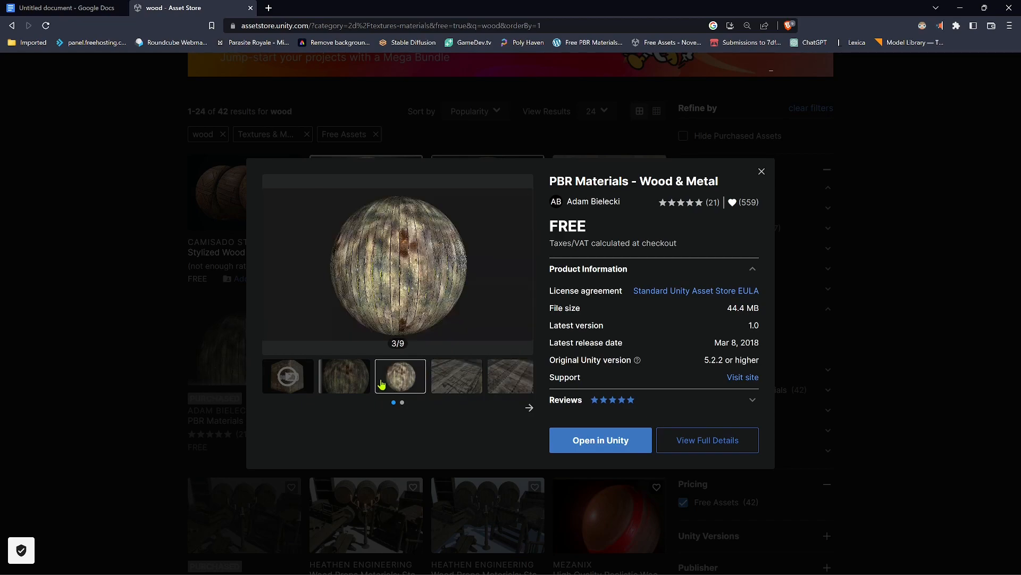
Open PBR Materials - Wood & Metal in Unity's Package Manager, review its import contents, and close the manager without importing.
{"action": "left_click", "coordinate": [621, 446]}
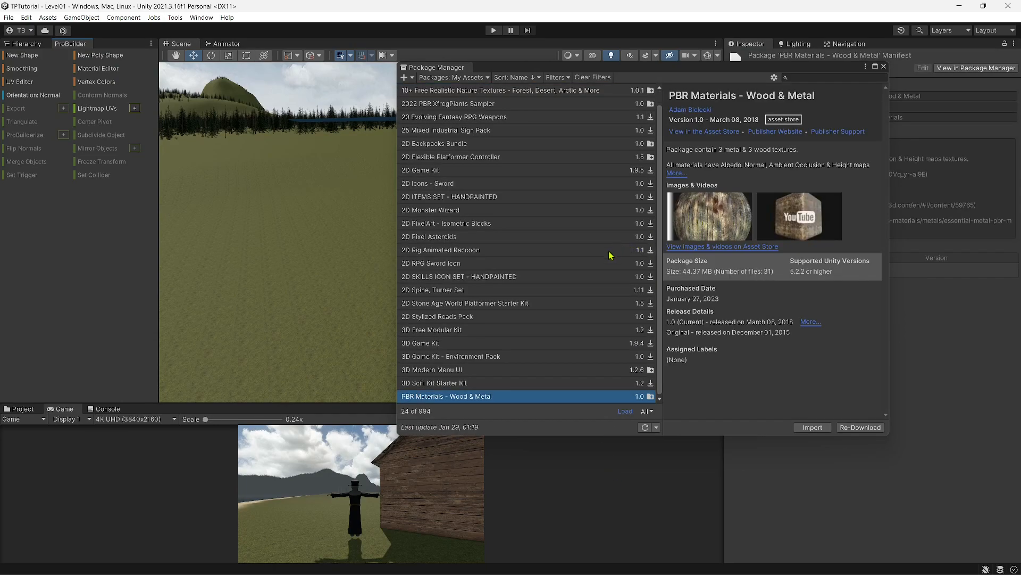
{"action": "left_click", "coordinate": [803, 430]}
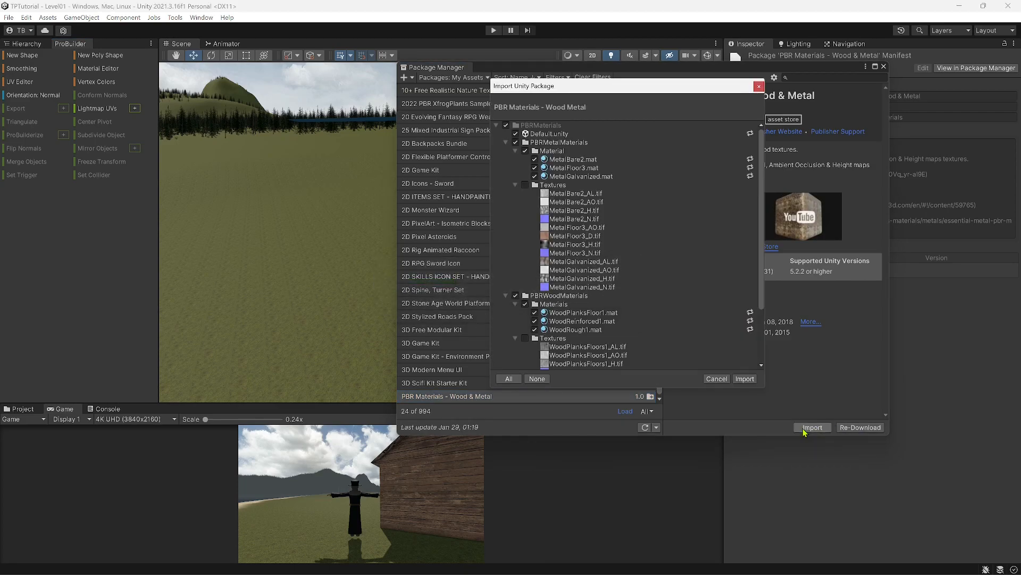
{"action": "scroll", "coordinate": [671, 165], "scroll_direction": "down", "scroll_amount": 3}
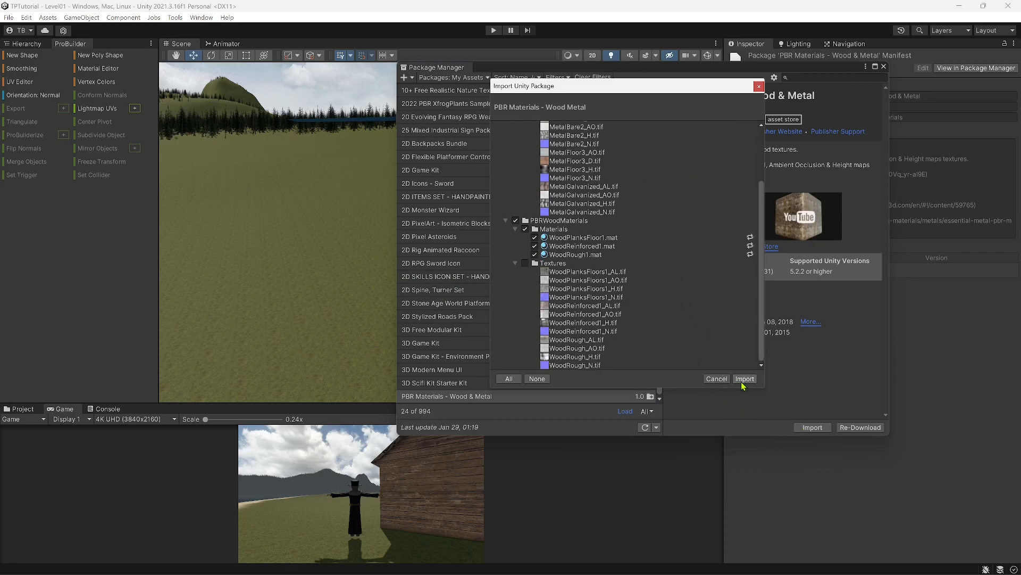
{"action": "left_click", "coordinate": [759, 87]}
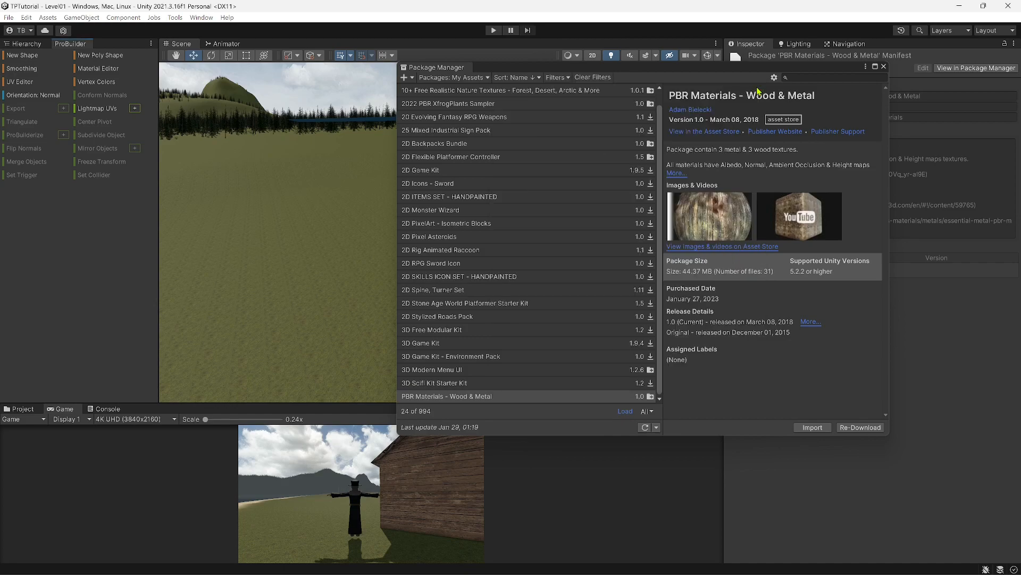
{"action": "left_click", "coordinate": [884, 68]}
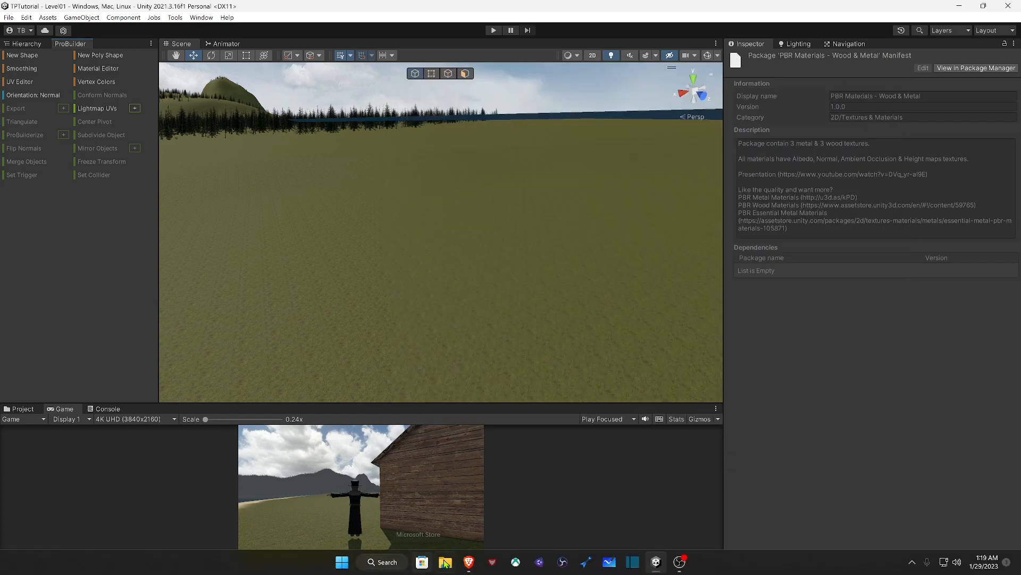
Return to the Brave browser and look through the first page of wood results, including a preview of MC old wod free sample.
{"action": "left_click", "coordinate": [468, 565]}
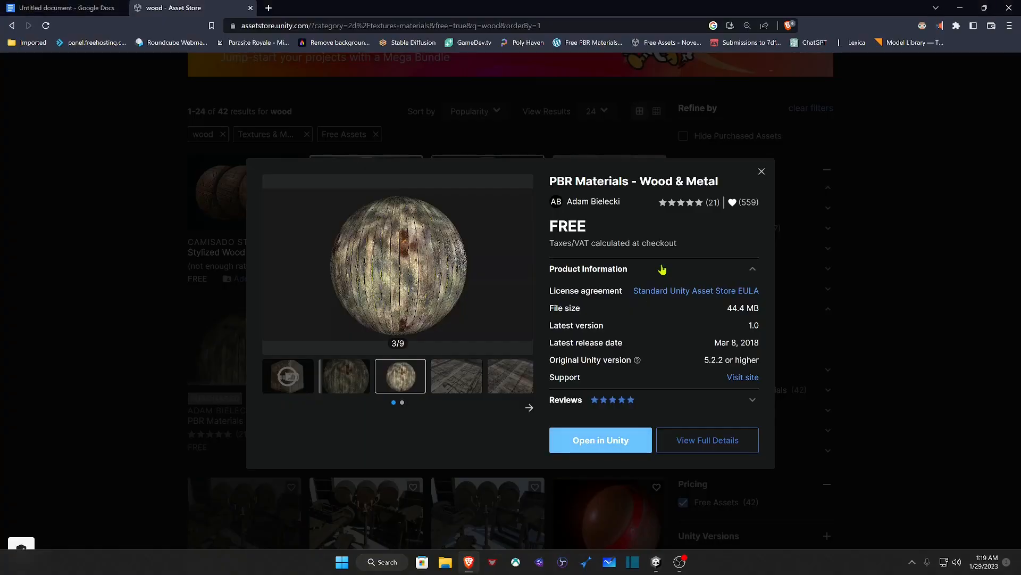
{"action": "left_click", "coordinate": [765, 175]}
{"action": "scroll", "coordinate": [391, 337], "scroll_direction": "down", "scroll_amount": 1}
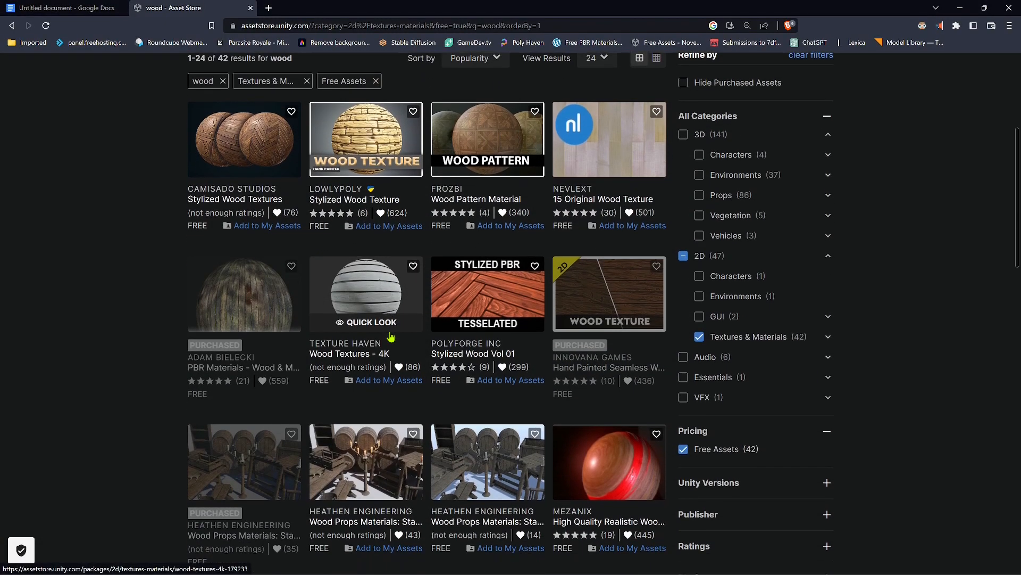
{"action": "scroll", "coordinate": [391, 337], "scroll_direction": "down", "scroll_amount": 3}
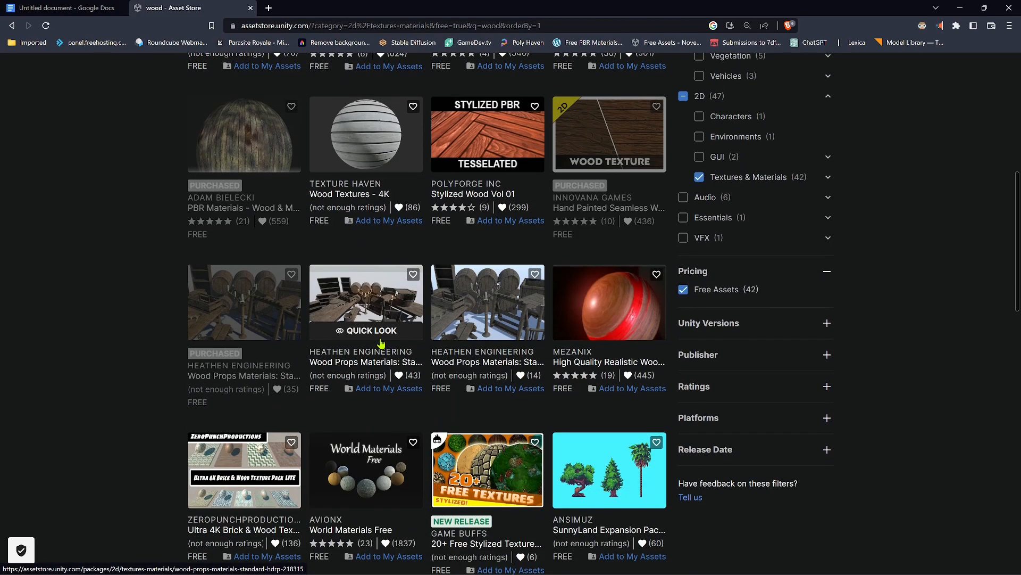
{"action": "scroll", "coordinate": [367, 354], "scroll_direction": "down", "scroll_amount": 1}
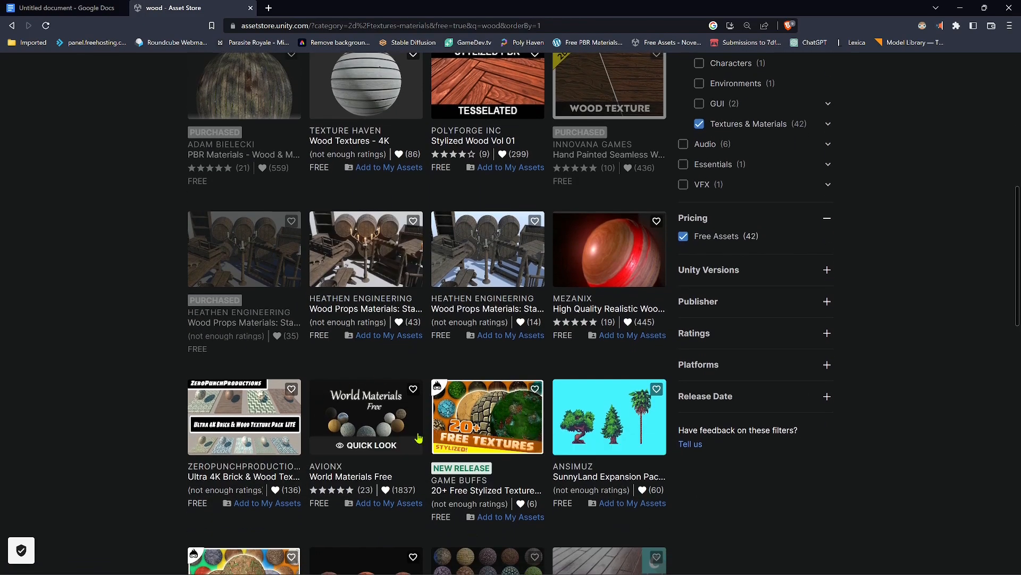
{"action": "scroll", "coordinate": [433, 464], "scroll_direction": "down", "scroll_amount": 4}
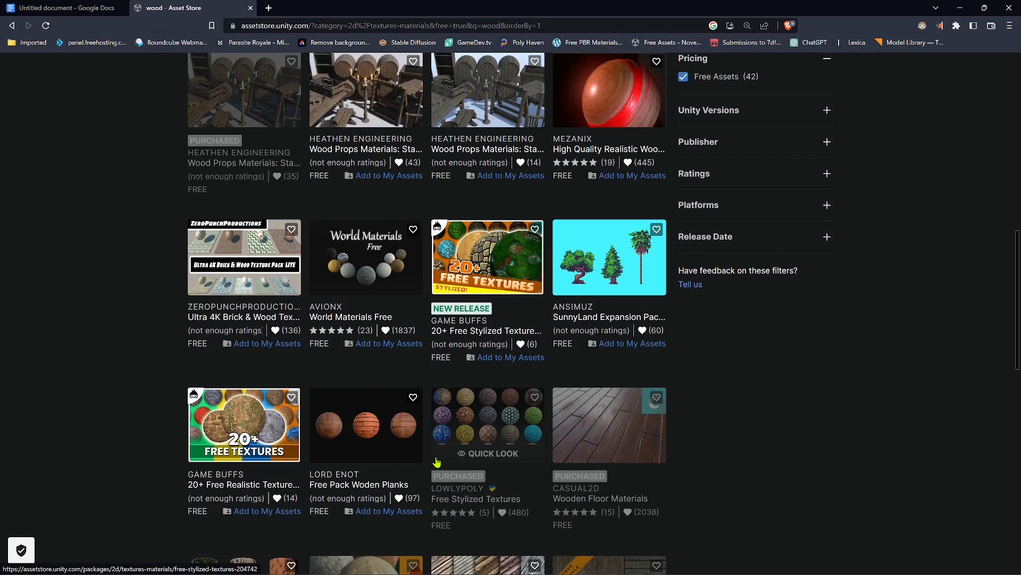
{"action": "scroll", "coordinate": [433, 464], "scroll_direction": "down", "scroll_amount": 1}
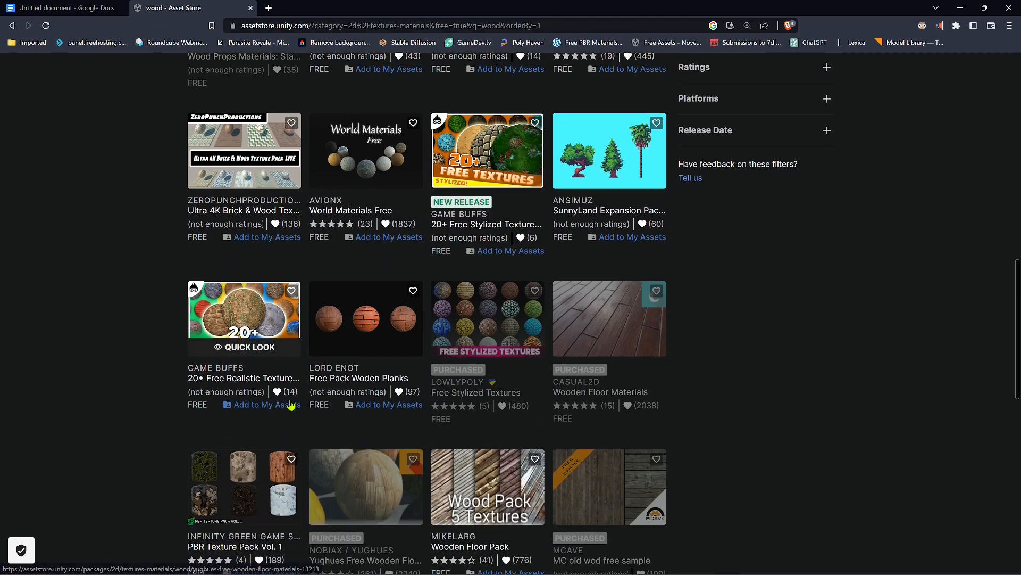
{"action": "scroll", "coordinate": [514, 326], "scroll_direction": "down", "scroll_amount": 1}
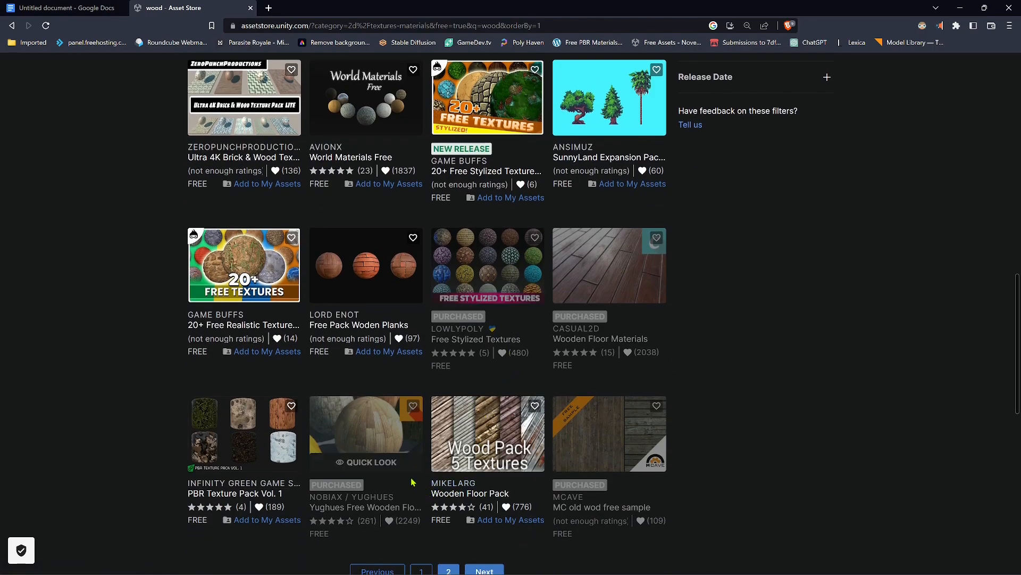
{"action": "scroll", "coordinate": [407, 481], "scroll_direction": "down", "scroll_amount": 1}
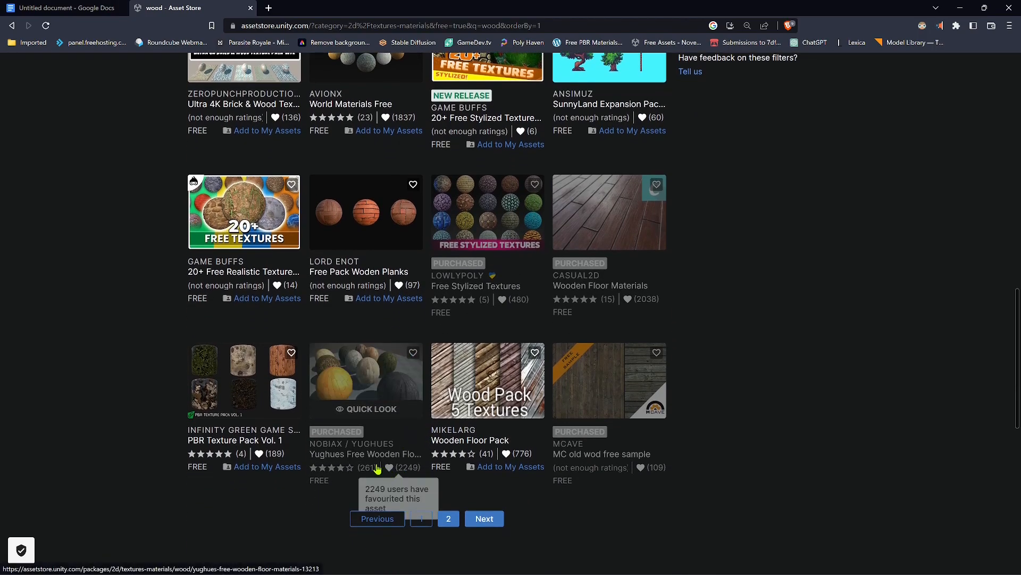
{"action": "left_click", "coordinate": [606, 416]}
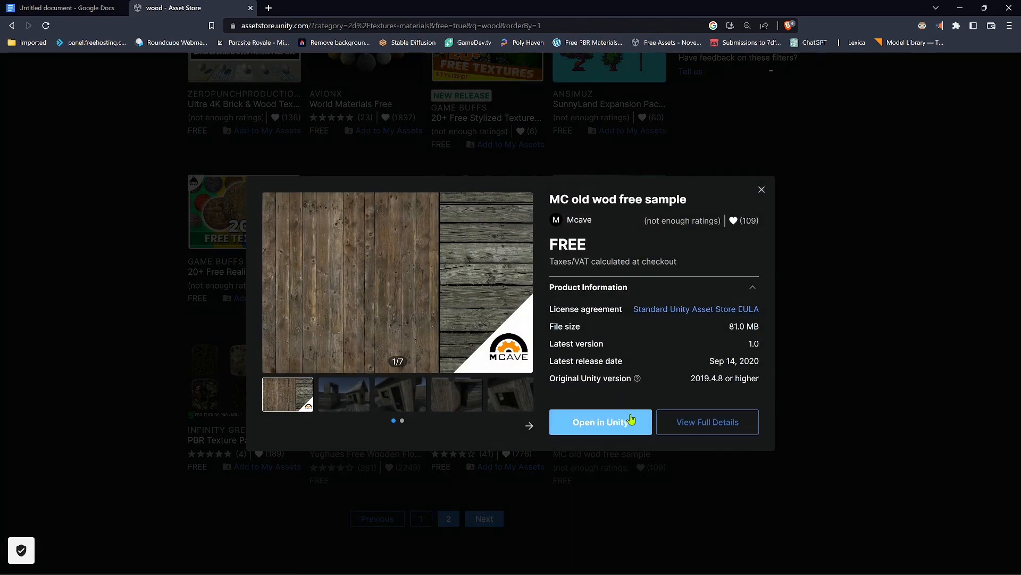
{"action": "left_click", "coordinate": [762, 190]}
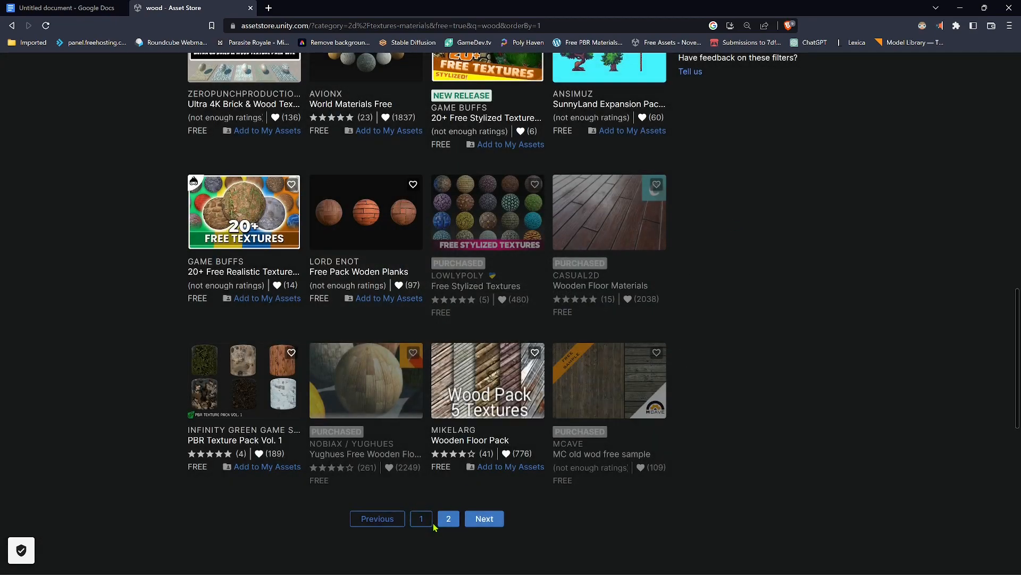
Go to page 2 of the wood results and preview the Tileable Log Texture asset.
{"action": "left_click", "coordinate": [454, 522]}
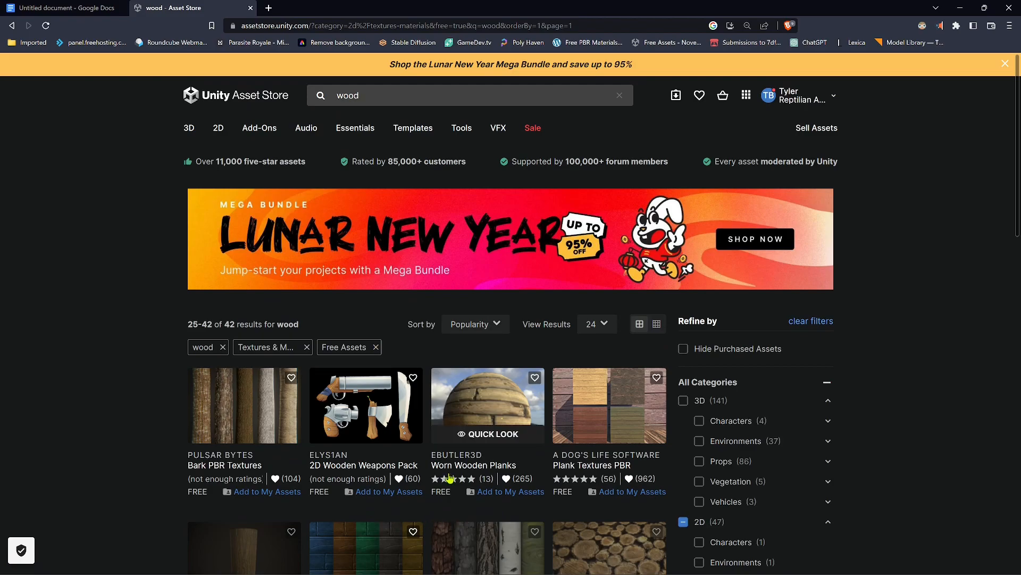
{"action": "scroll", "coordinate": [445, 395], "scroll_direction": "down", "scroll_amount": 2}
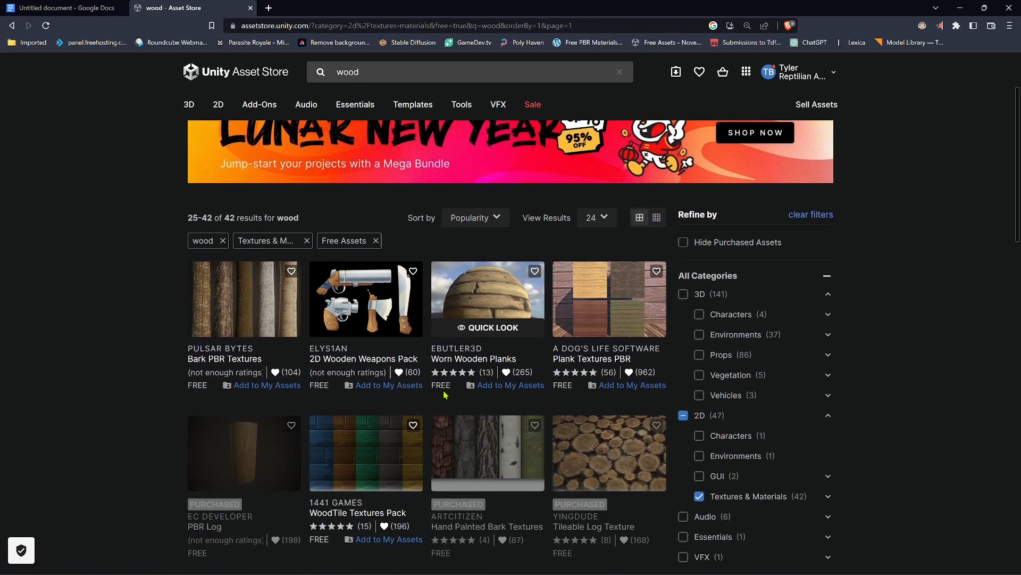
{"action": "scroll", "coordinate": [655, 393], "scroll_direction": "down", "scroll_amount": 2}
{"action": "left_click", "coordinate": [615, 375]}
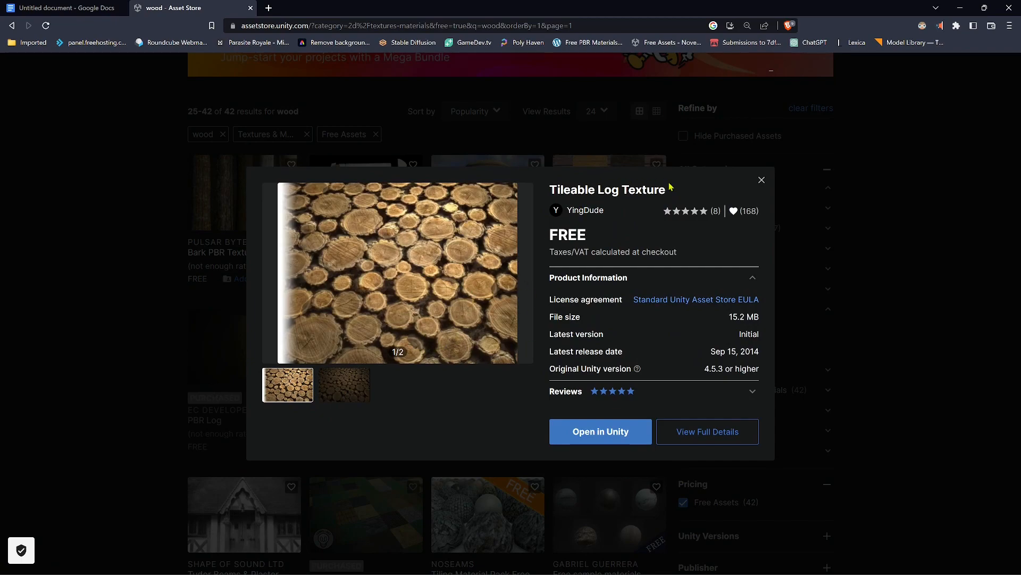
{"action": "left_click", "coordinate": [762, 180]}
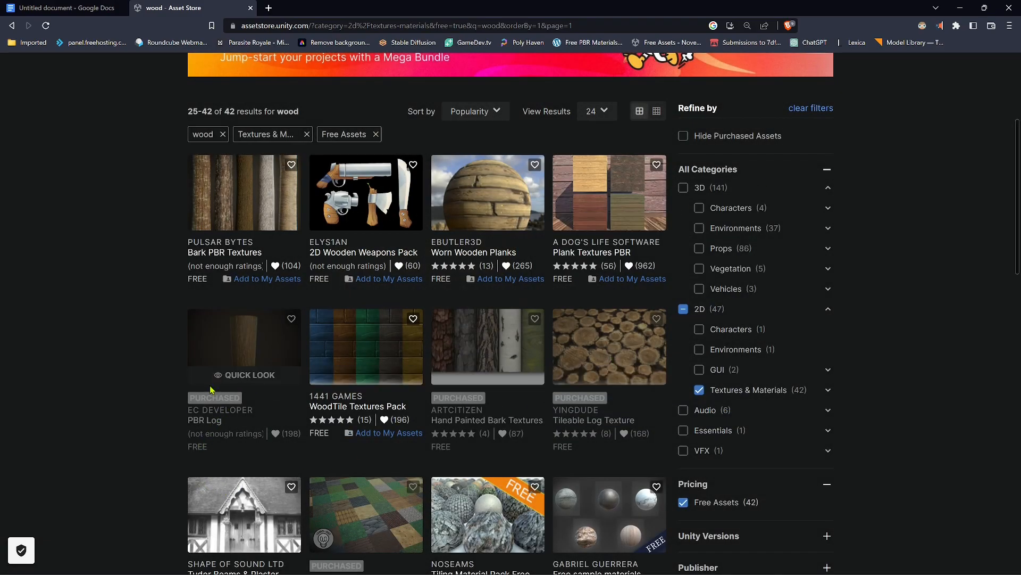
Examine the preview images of the PBR Log asset and close its quick look.
{"action": "left_click", "coordinate": [250, 375]}
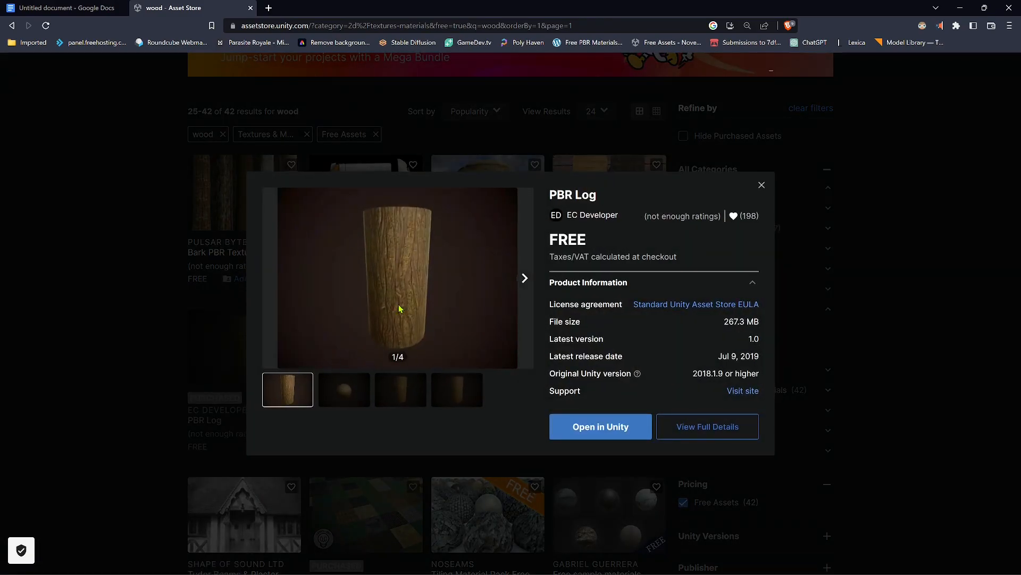
{"action": "left_click", "coordinate": [403, 395]}
{"action": "left_click", "coordinate": [461, 392]}
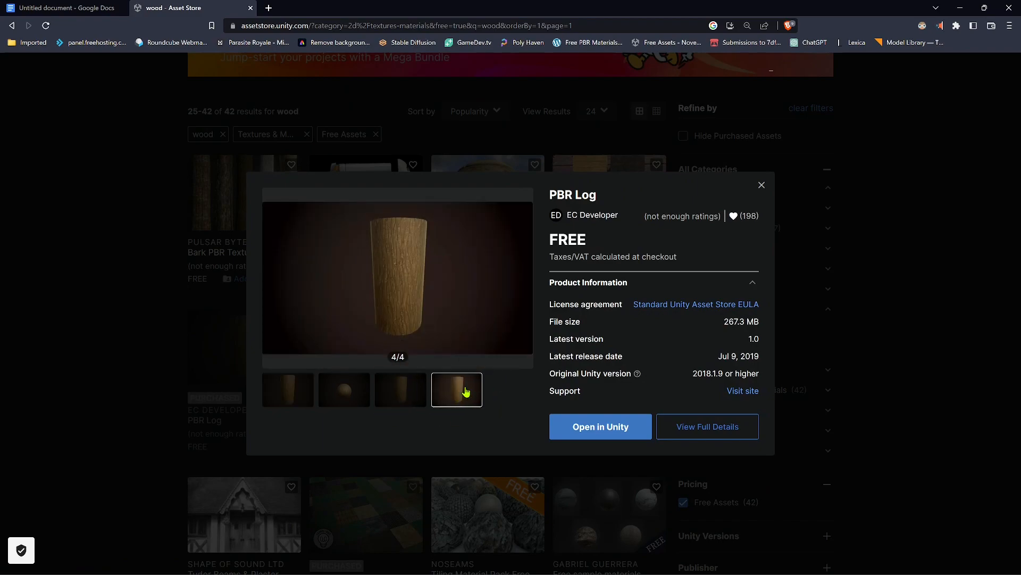
{"action": "left_click", "coordinate": [762, 186]}
Look further through the wood results, examine the preview images of Tudor Beams & Plaster, and close its quick look.
{"action": "scroll", "coordinate": [439, 437], "scroll_direction": "down", "scroll_amount": 1}
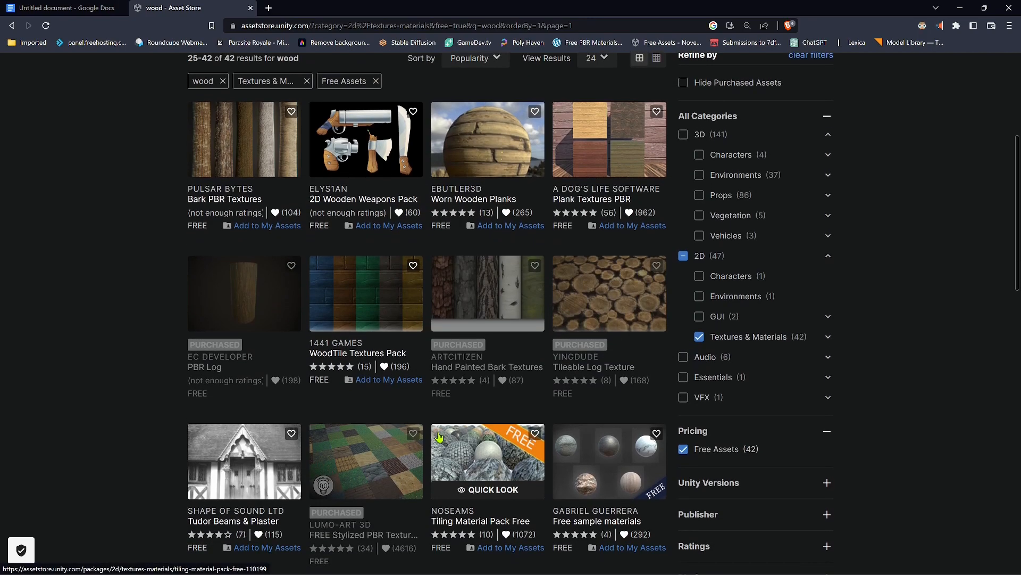
{"action": "scroll", "coordinate": [439, 437], "scroll_direction": "down", "scroll_amount": 4}
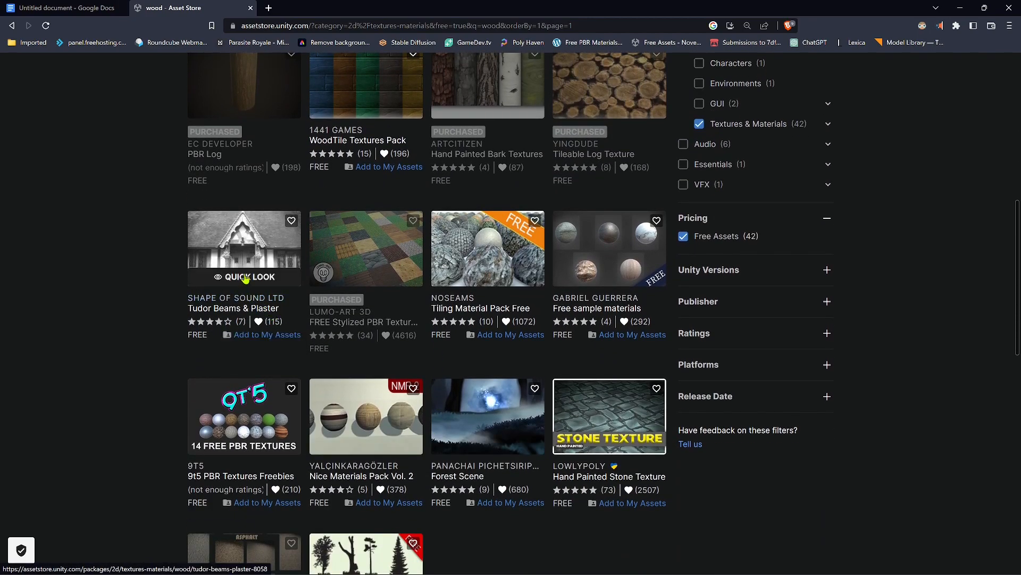
{"action": "left_click", "coordinate": [245, 277]}
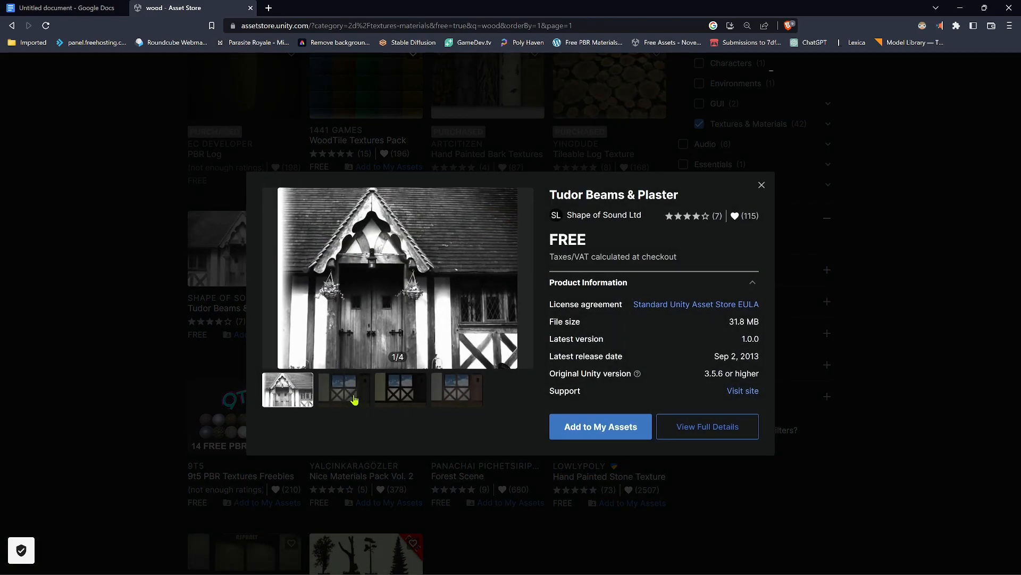
{"action": "left_click", "coordinate": [355, 399]}
{"action": "left_click", "coordinate": [408, 392]}
{"action": "left_click", "coordinate": [456, 390]}
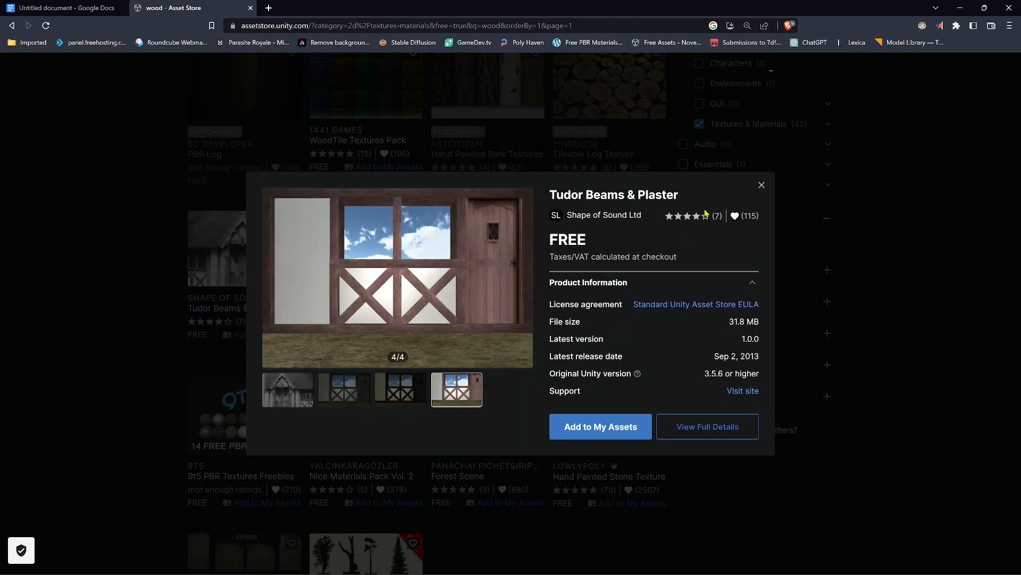
{"action": "left_click", "coordinate": [761, 186]}
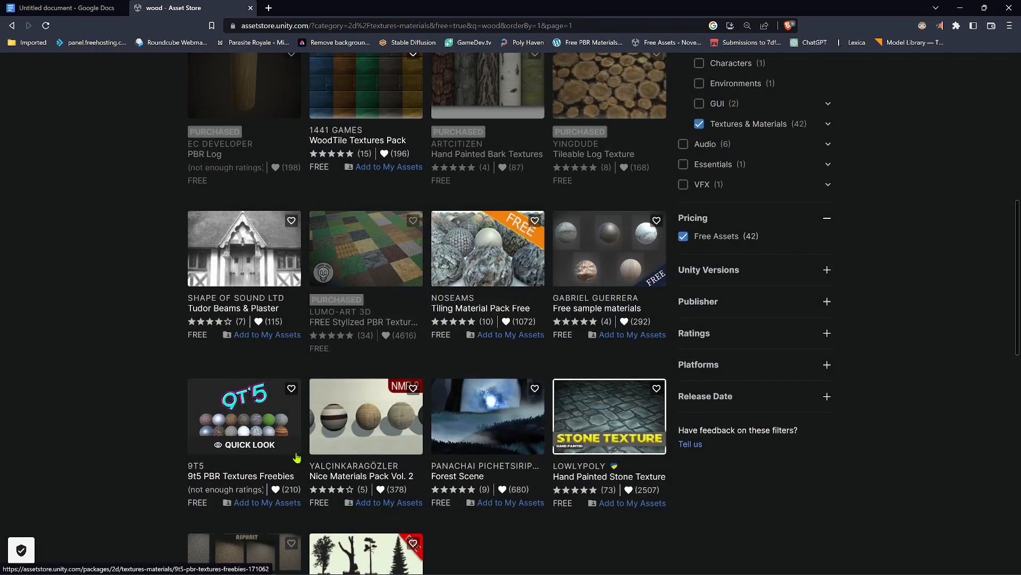
Take a quick look at 9t5 PBR Textures Freebies, close it, and check the remaining wood results on the page.
{"action": "left_click", "coordinate": [249, 445]}
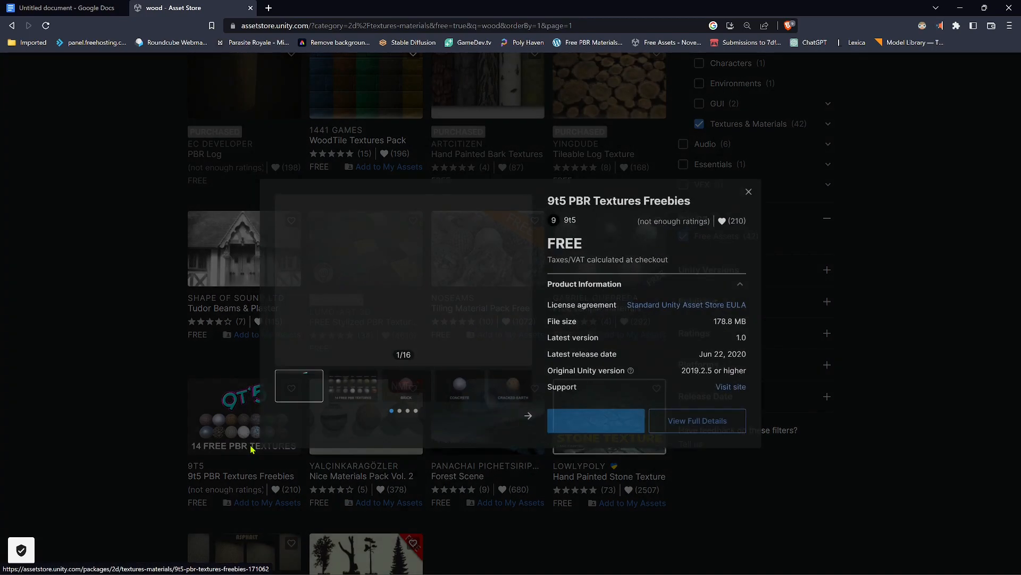
{"action": "left_click", "coordinate": [761, 185]}
{"action": "scroll", "coordinate": [447, 394], "scroll_direction": "down", "scroll_amount": 5}
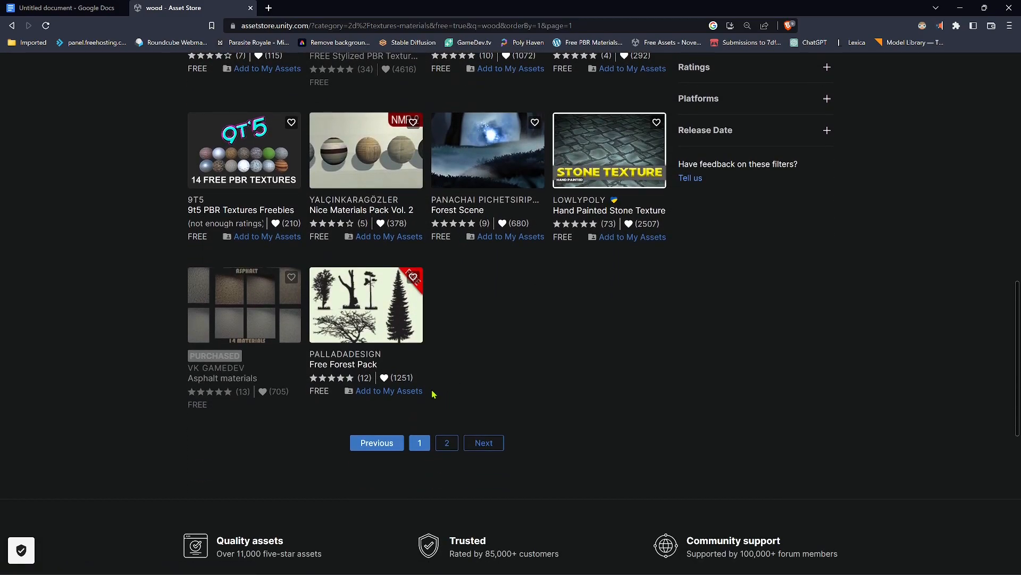
Search the Asset Store for "stone" and restrict the free results to the 2D Textures & Materials category.
{"action": "scroll", "coordinate": [432, 391], "scroll_direction": "up", "scroll_amount": 14}
{"action": "left_click_drag", "start_coordinate": [381, 96], "coordinate": [174, 71]}
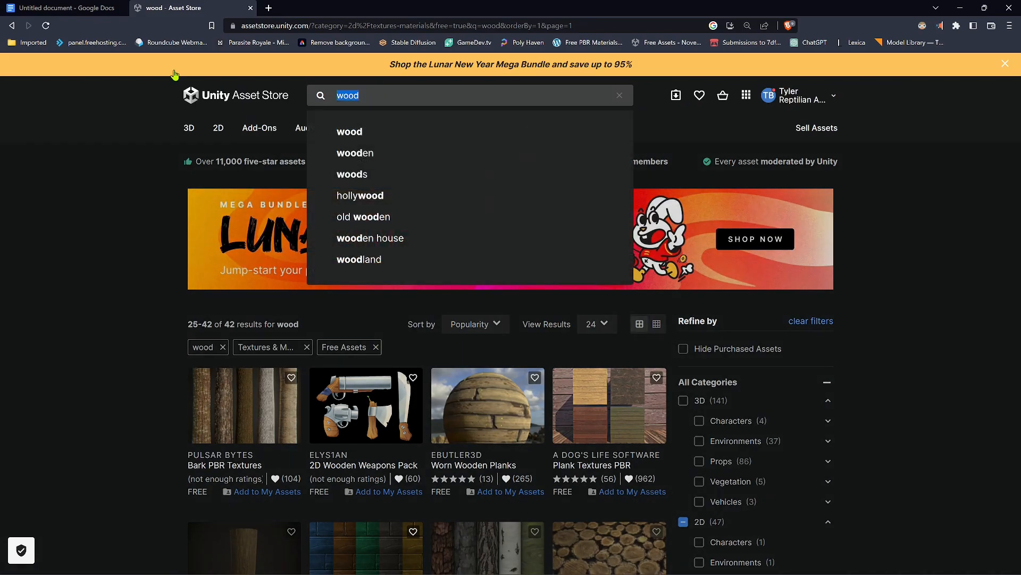
{"action": "type", "text": "stone"}
{"action": "key", "text": "Return"}
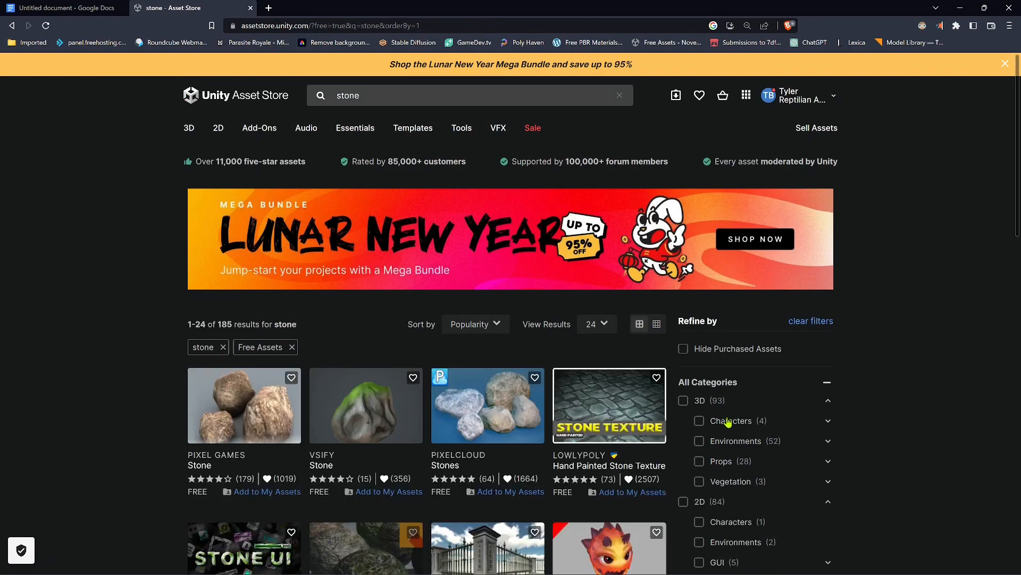
{"action": "scroll", "coordinate": [737, 458], "scroll_direction": "down", "scroll_amount": 4}
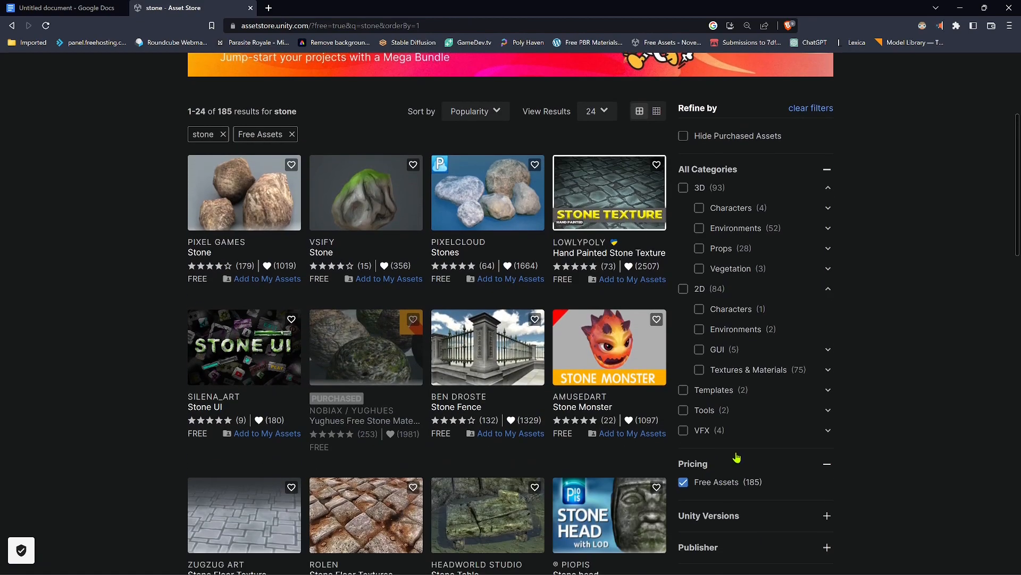
{"action": "left_click", "coordinate": [699, 370]}
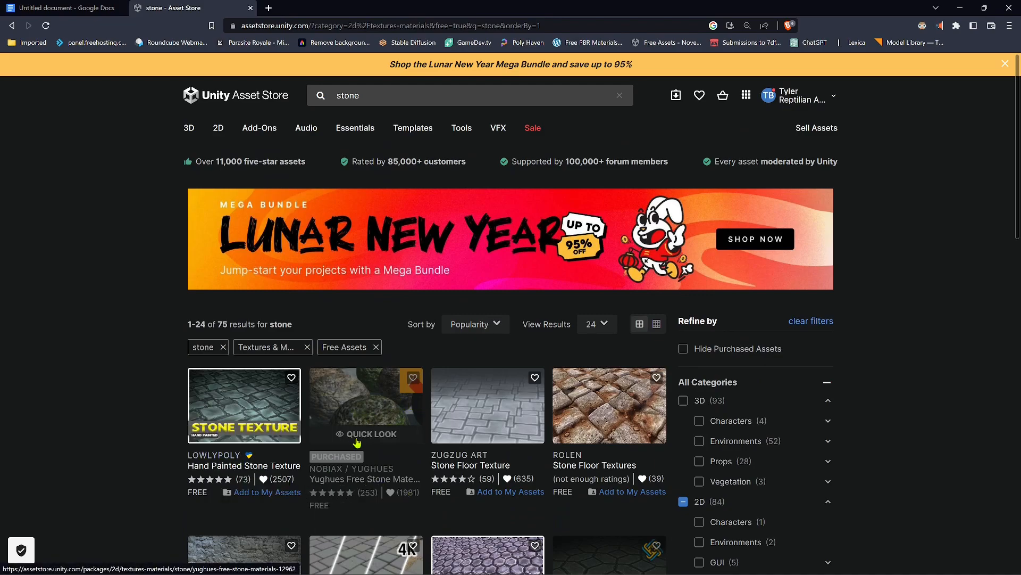
Examine the preview images of Yughues Free Stone Materials and close its quick look.
{"action": "left_click", "coordinate": [357, 434]}
{"action": "left_click", "coordinate": [364, 392]}
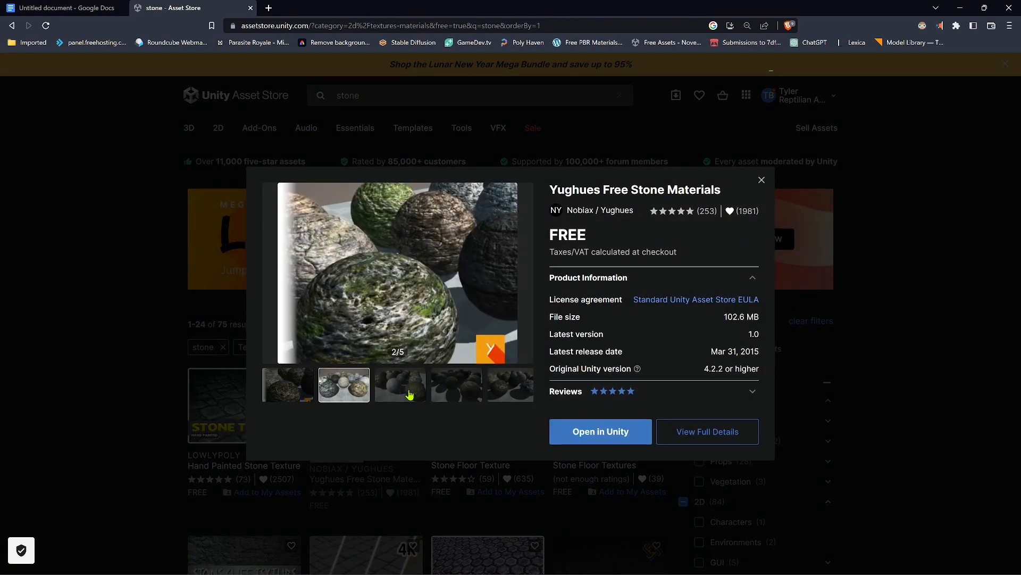
{"action": "left_click", "coordinate": [411, 395]}
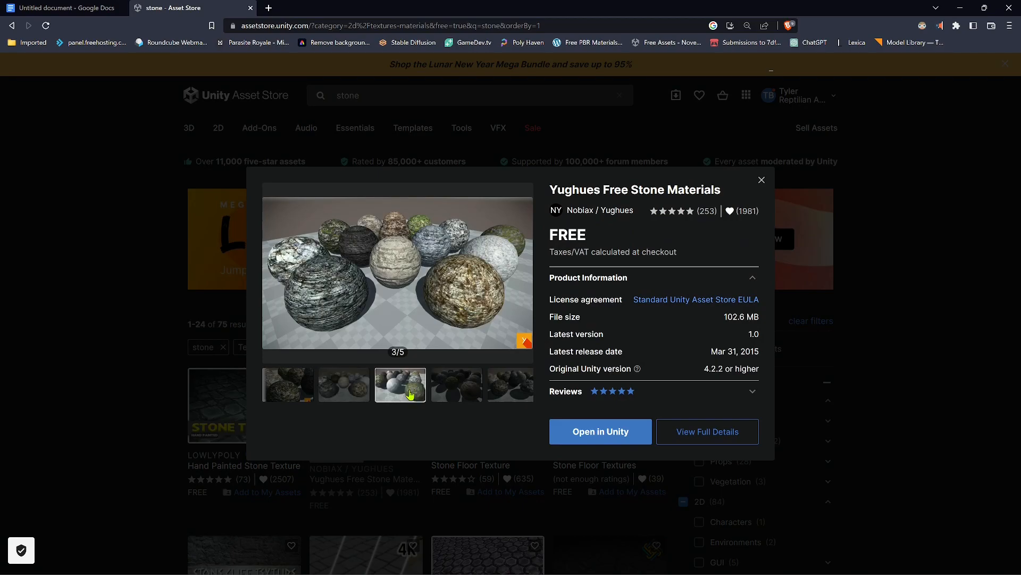
{"action": "left_click", "coordinate": [762, 180]}
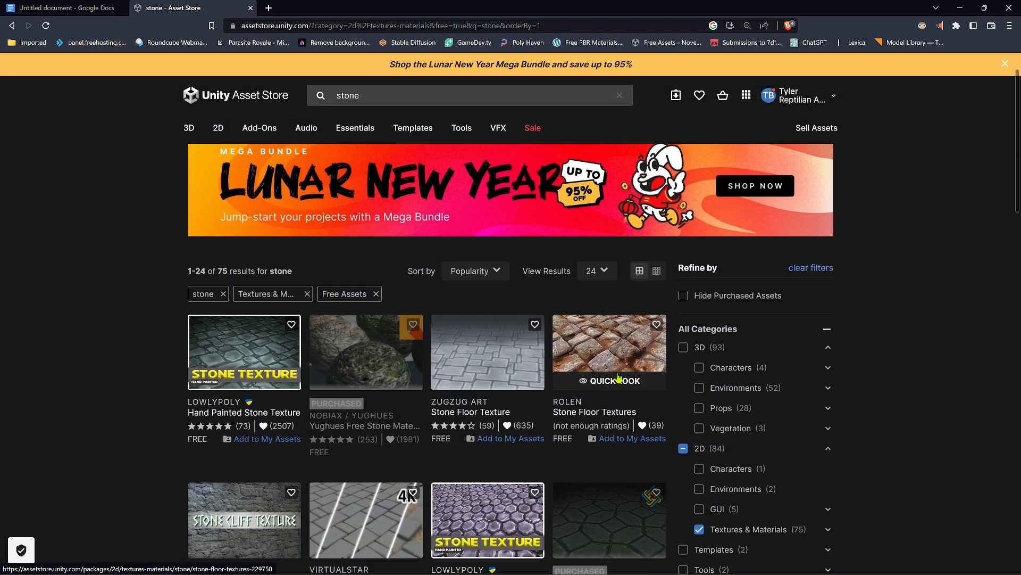
Examine the preview images of the Stone Floor Textures asset and close its quick look.
{"action": "left_click", "coordinate": [617, 381]}
{"action": "left_click", "coordinate": [357, 404]}
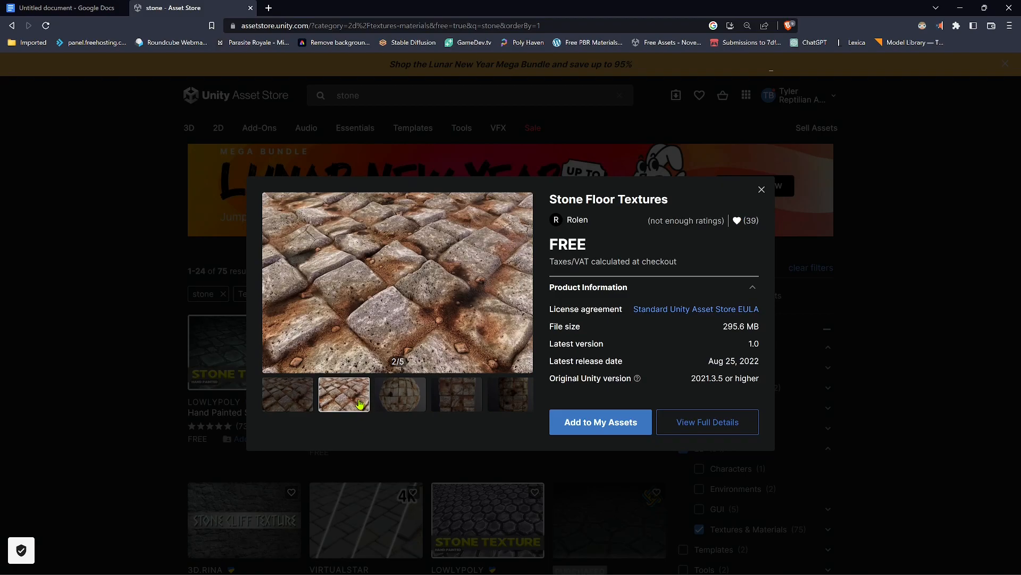
{"action": "left_click", "coordinate": [406, 401]}
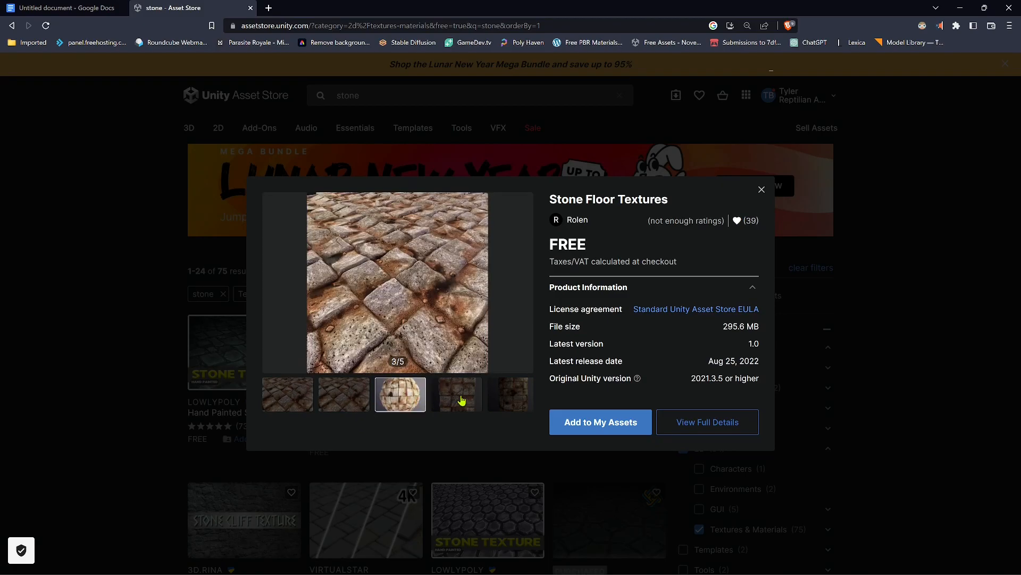
{"action": "left_click", "coordinate": [762, 190]}
Browse further down the stone results, examine the preview images of Stone Wall - Photo Based PBR, and close its quick look.
{"action": "scroll", "coordinate": [368, 380], "scroll_direction": "down", "scroll_amount": 4}
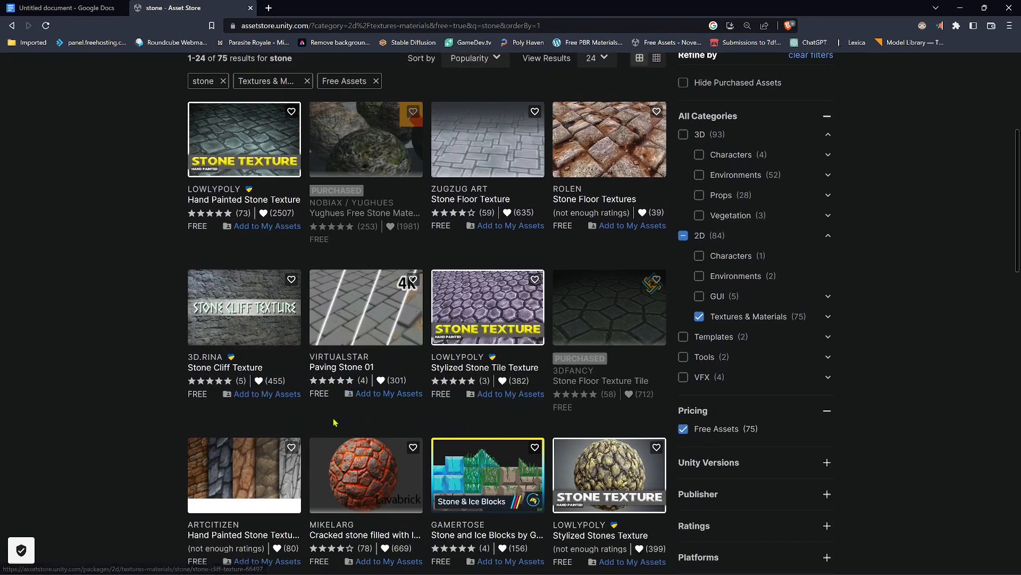
{"action": "scroll", "coordinate": [333, 421], "scroll_direction": "down", "scroll_amount": 2}
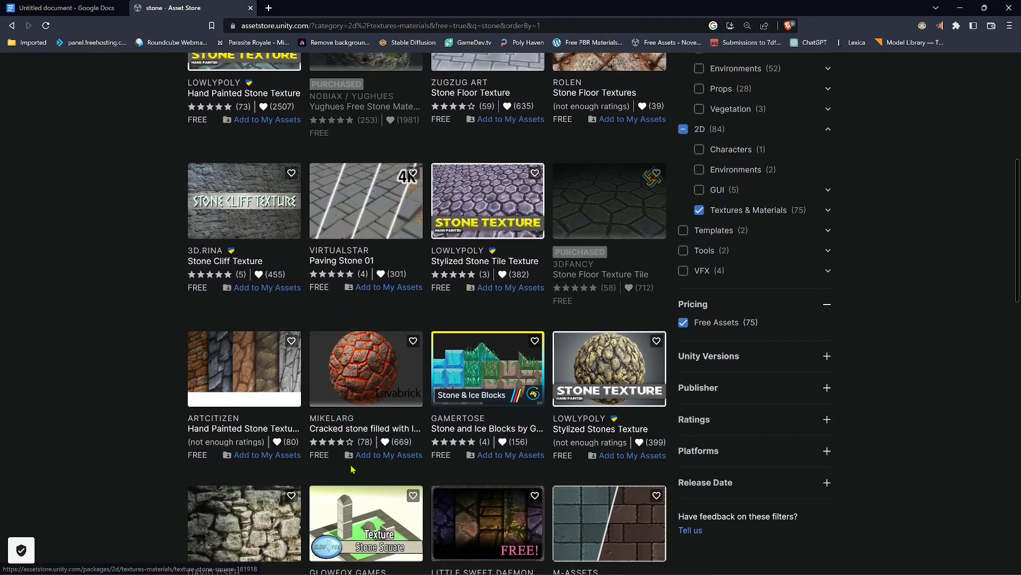
{"action": "scroll", "coordinate": [372, 469], "scroll_direction": "down", "scroll_amount": 1}
{"action": "scroll", "coordinate": [398, 448], "scroll_direction": "down", "scroll_amount": 1}
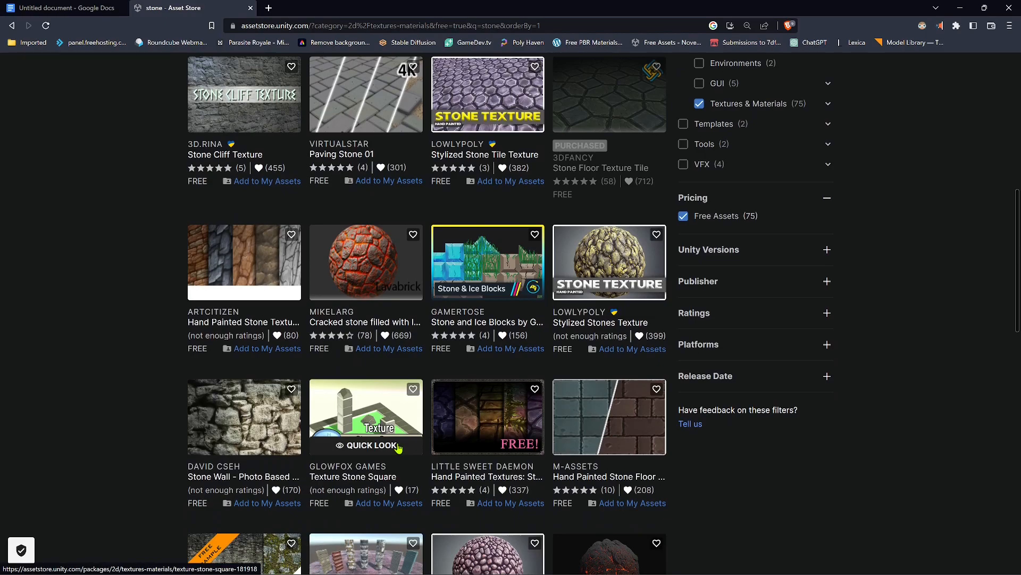
{"action": "scroll", "coordinate": [398, 448], "scroll_direction": "down", "scroll_amount": 2}
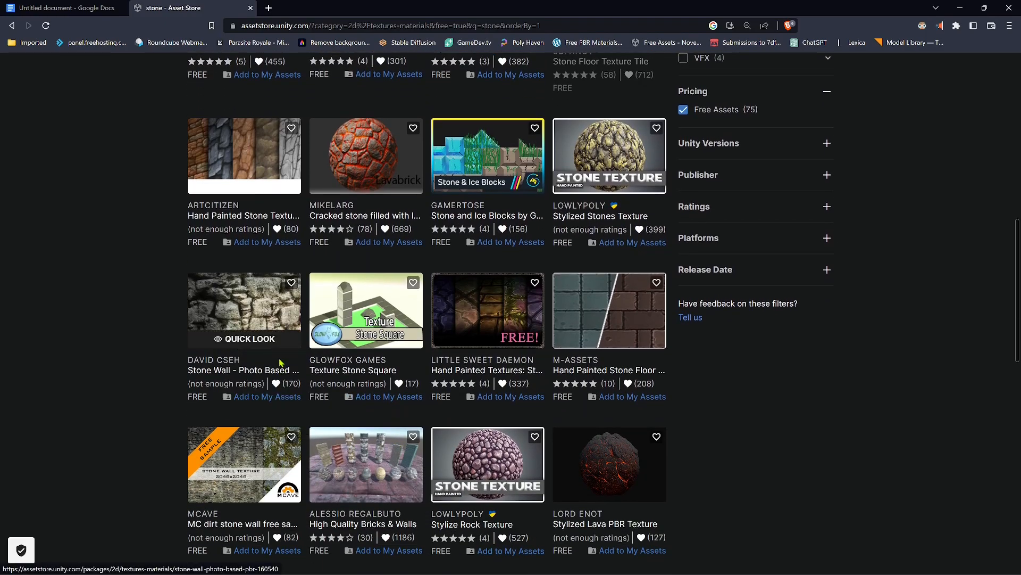
{"action": "left_click", "coordinate": [259, 339]}
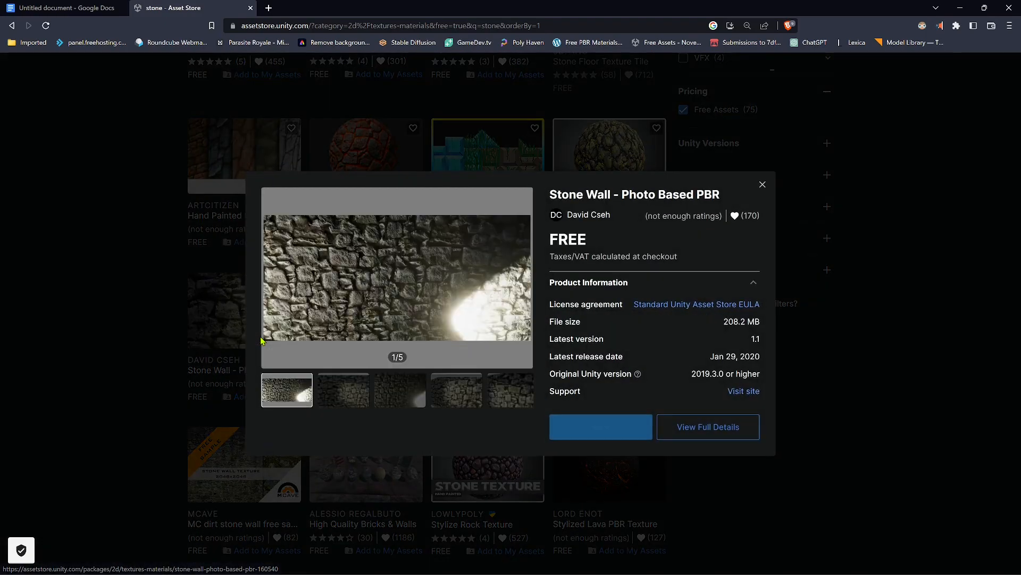
{"action": "left_click", "coordinate": [359, 403]}
{"action": "left_click", "coordinate": [406, 396]}
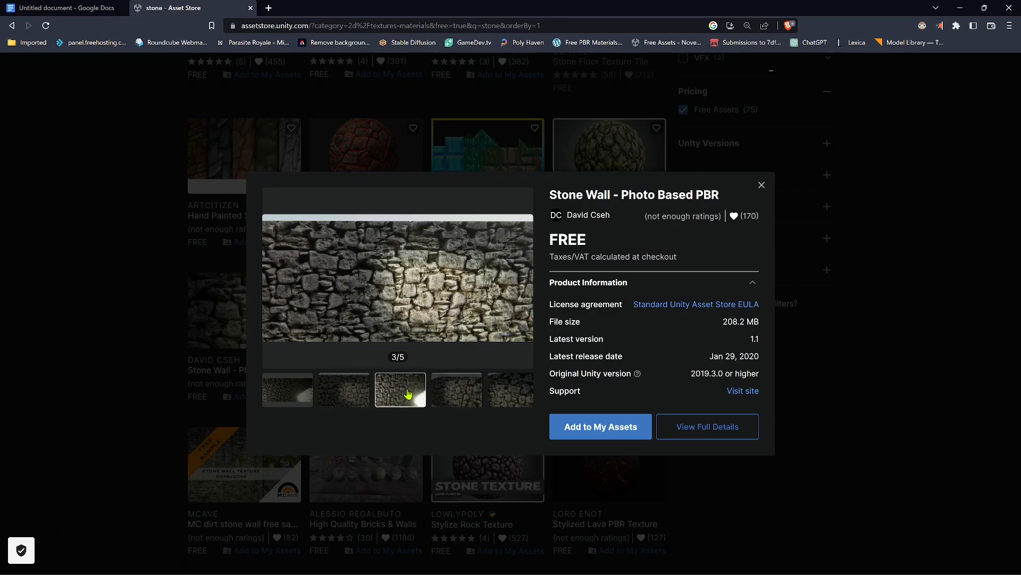
{"action": "left_click", "coordinate": [761, 185]}
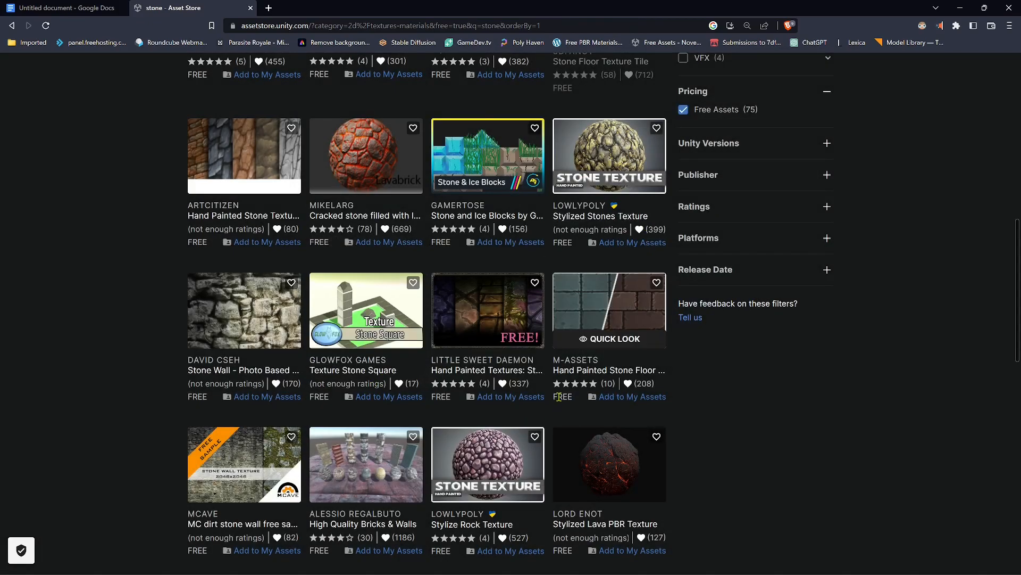
Preview MC dirt stone wall free sample, add it to My Assets, and accept the Asset Store terms.
{"action": "scroll", "coordinate": [561, 387], "scroll_direction": "down", "scroll_amount": 2}
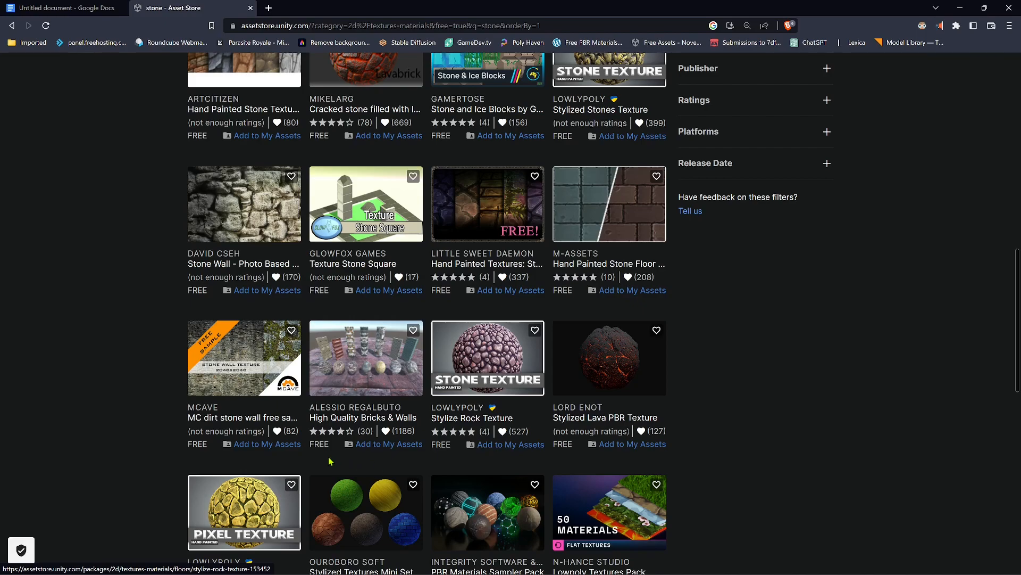
{"action": "left_click", "coordinate": [251, 391]}
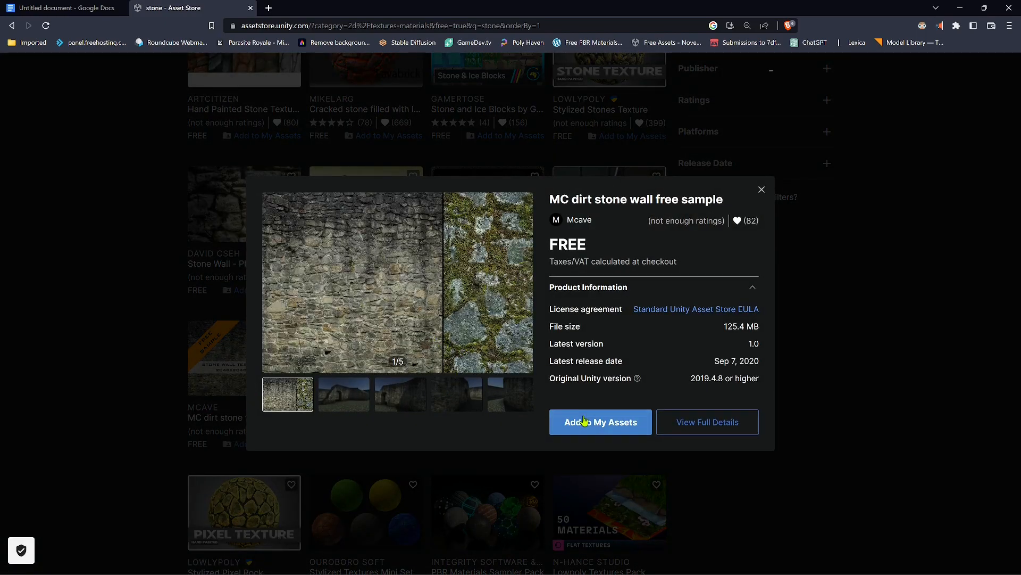
{"action": "left_click", "coordinate": [363, 402]}
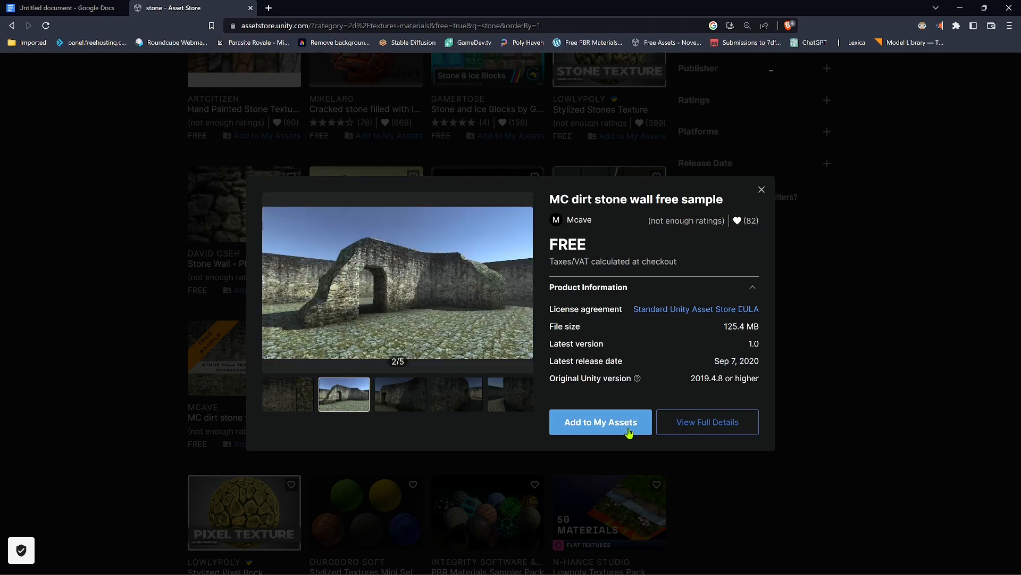
{"action": "left_click", "coordinate": [602, 426]}
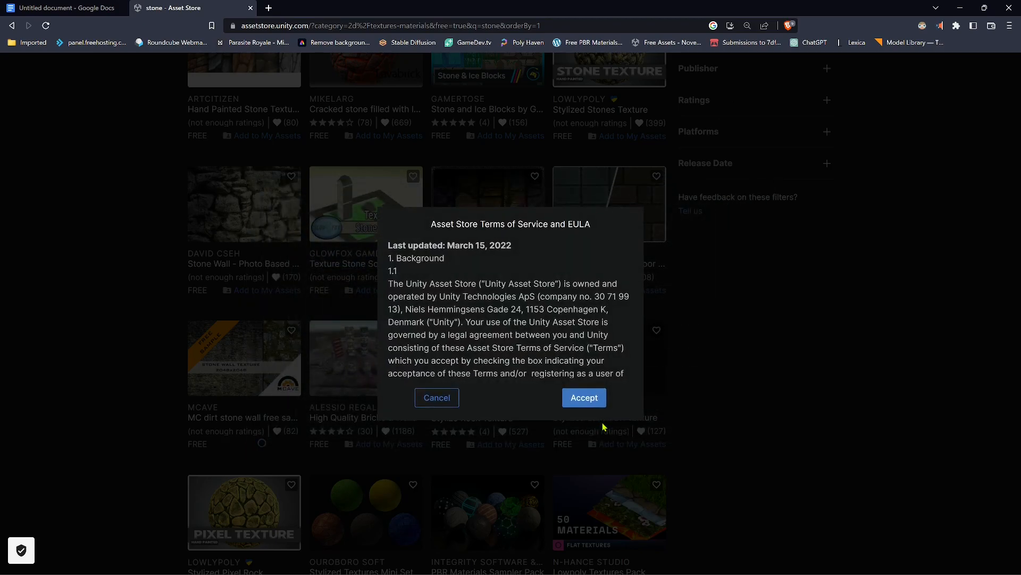
{"action": "left_click", "coordinate": [585, 401]}
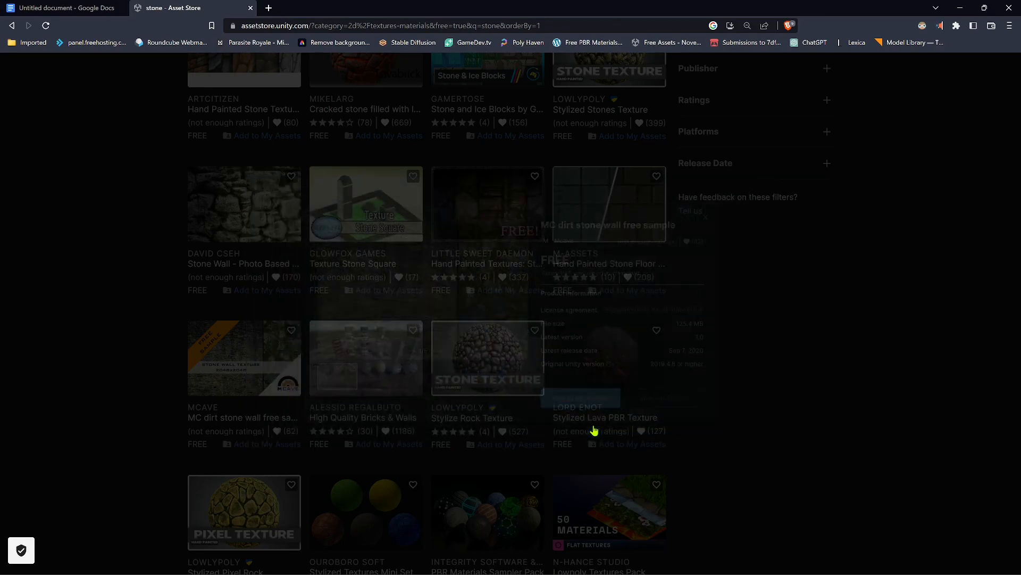
Open MC dirt stone wall free sample in Unity's Package Manager, download it, and import all its contents into the project.
{"action": "left_click", "coordinate": [697, 81]}
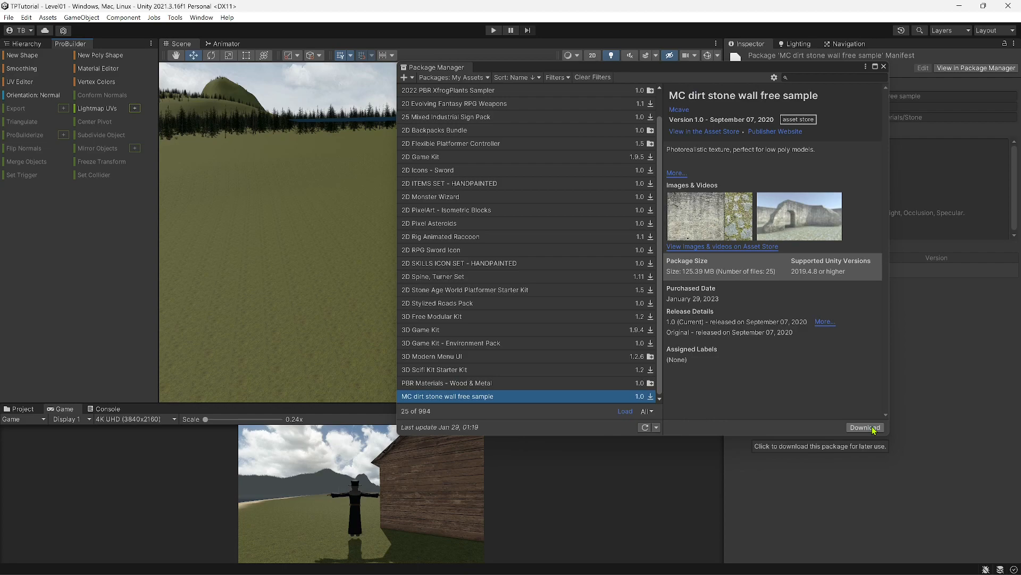
{"action": "left_click", "coordinate": [873, 429]}
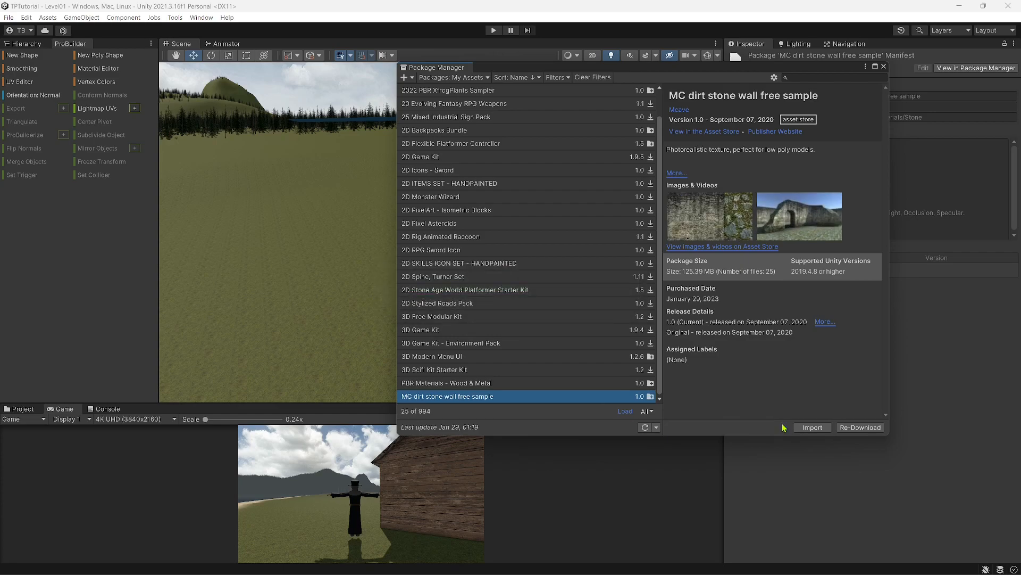
{"action": "left_click", "coordinate": [811, 428]}
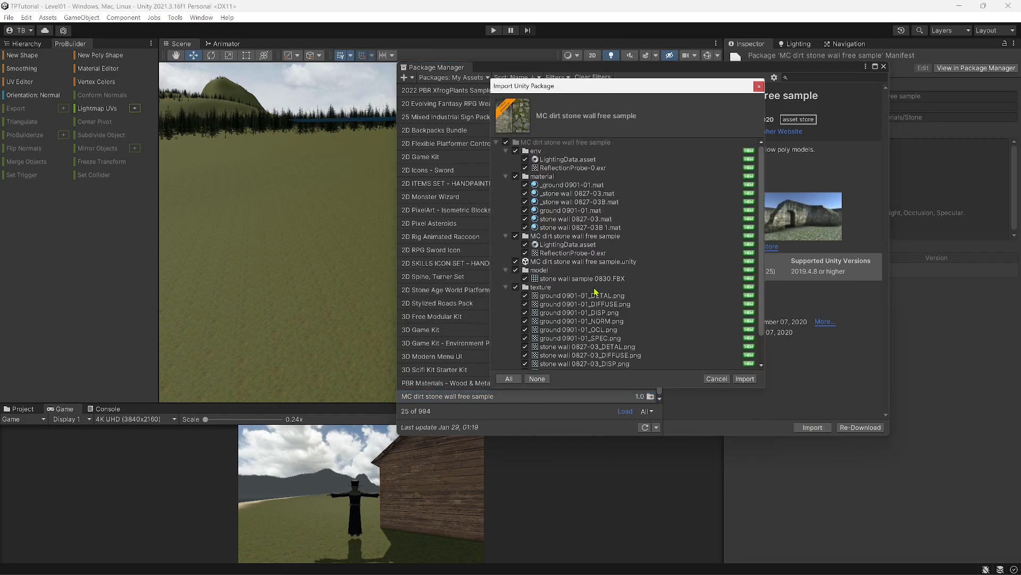
{"action": "left_click", "coordinate": [747, 378]}
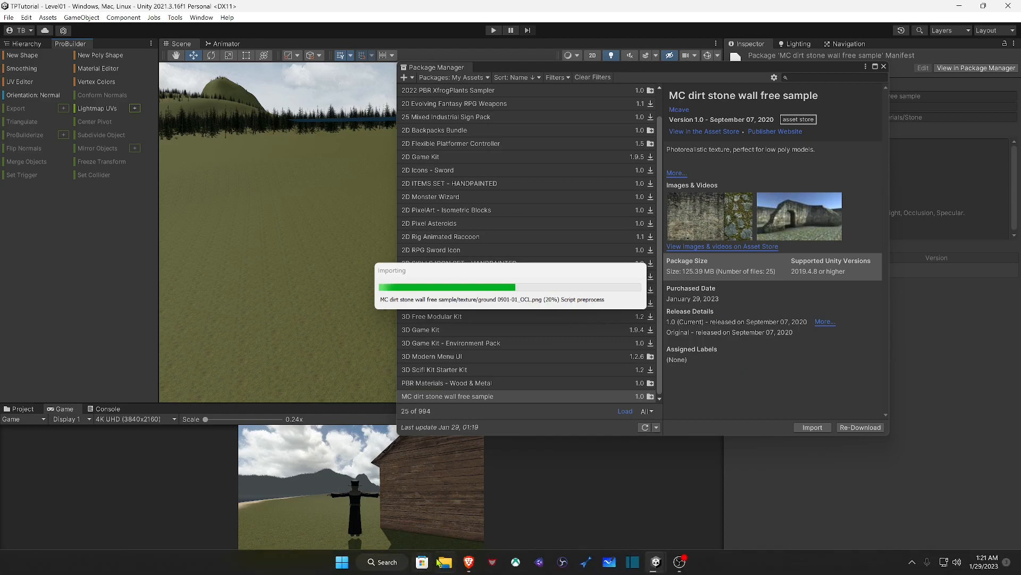
Switch back to the Brave browser, dismiss the added-asset notice, and look through the remaining stone results on the first page.
{"action": "left_click", "coordinate": [479, 563]}
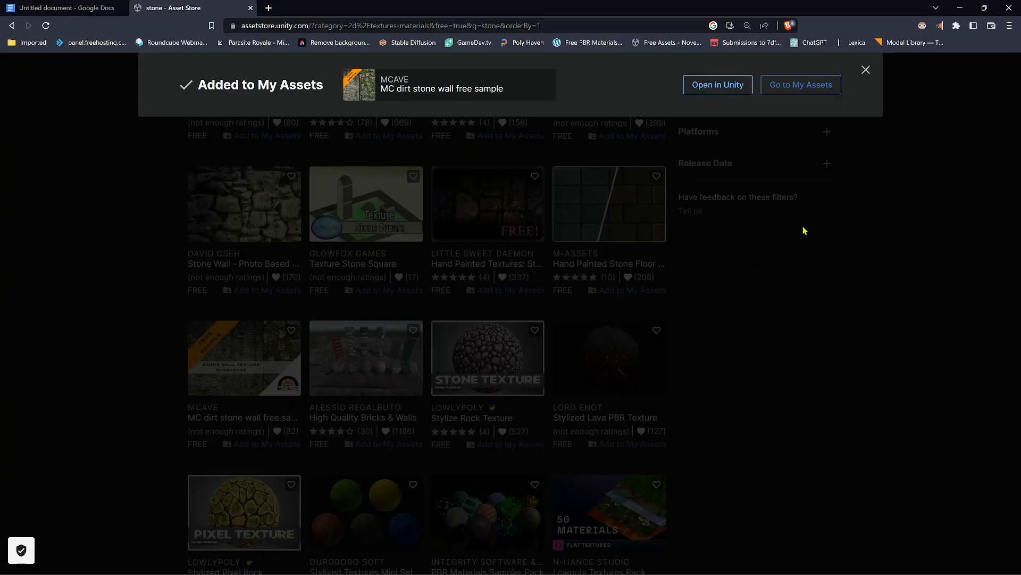
{"action": "left_click", "coordinate": [820, 375]}
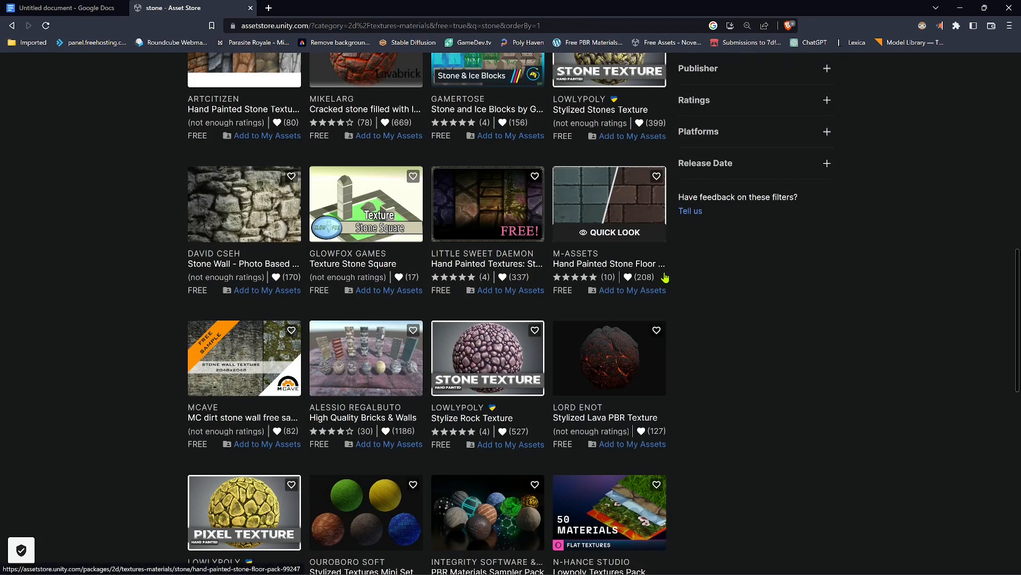
{"action": "scroll", "coordinate": [665, 277], "scroll_direction": "down", "scroll_amount": 3}
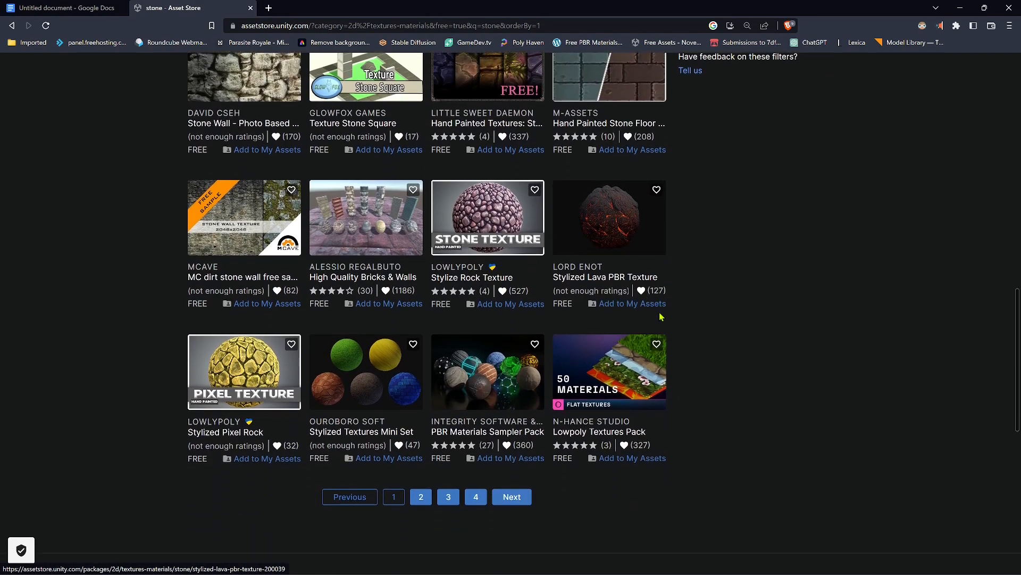
Examine the preview images of PBR Materials Sampler Pack and close its quick look.
{"action": "left_click", "coordinate": [504, 390]}
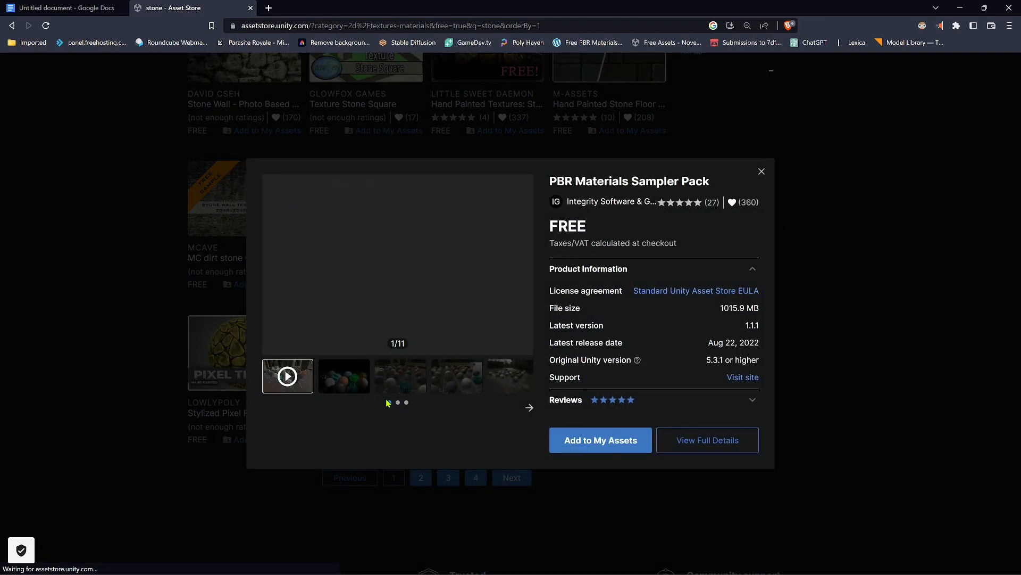
{"action": "left_click", "coordinate": [365, 380]}
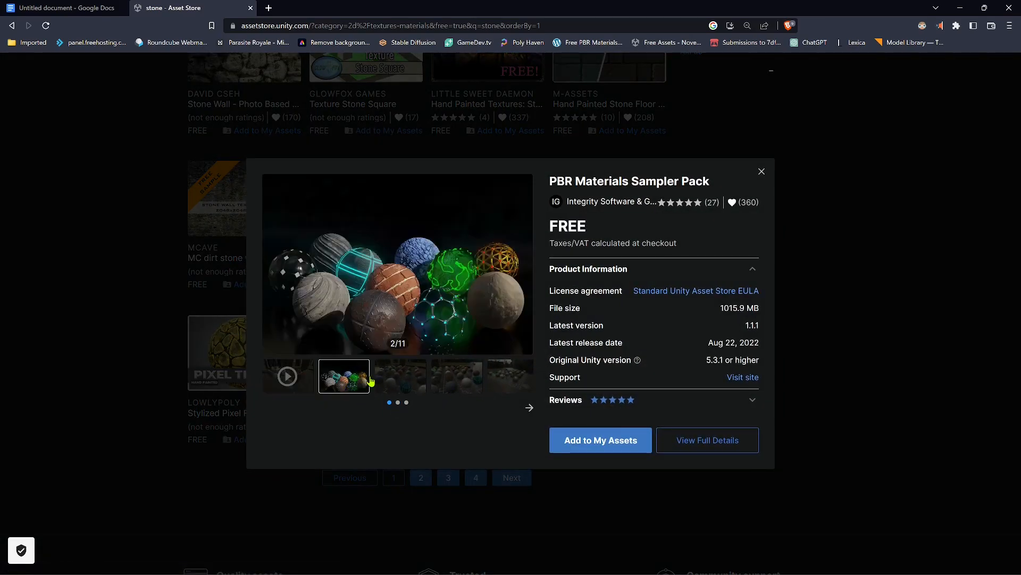
{"action": "left_click", "coordinate": [409, 378]}
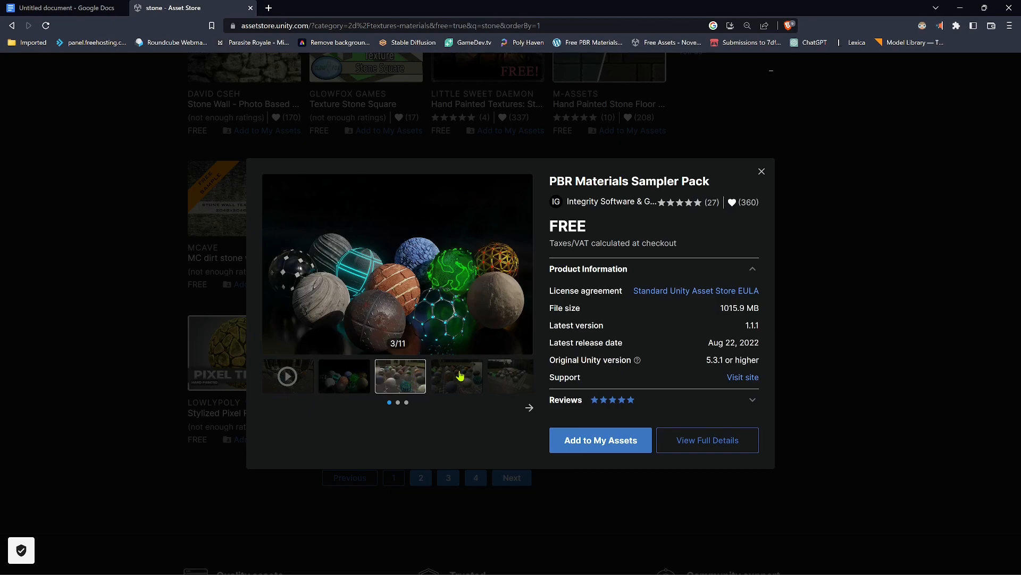
{"action": "left_click", "coordinate": [467, 389]}
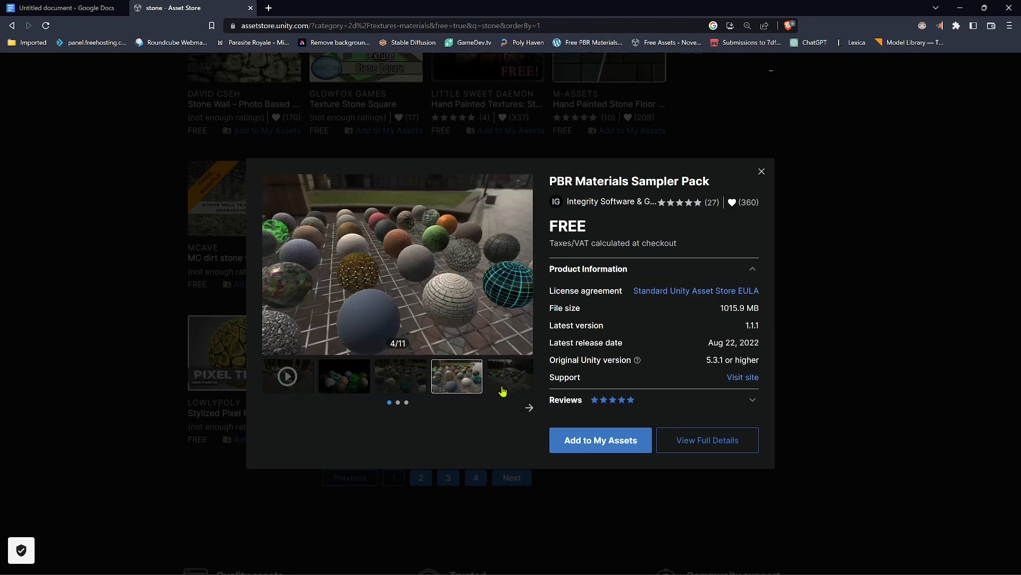
{"action": "left_click", "coordinate": [507, 387]}
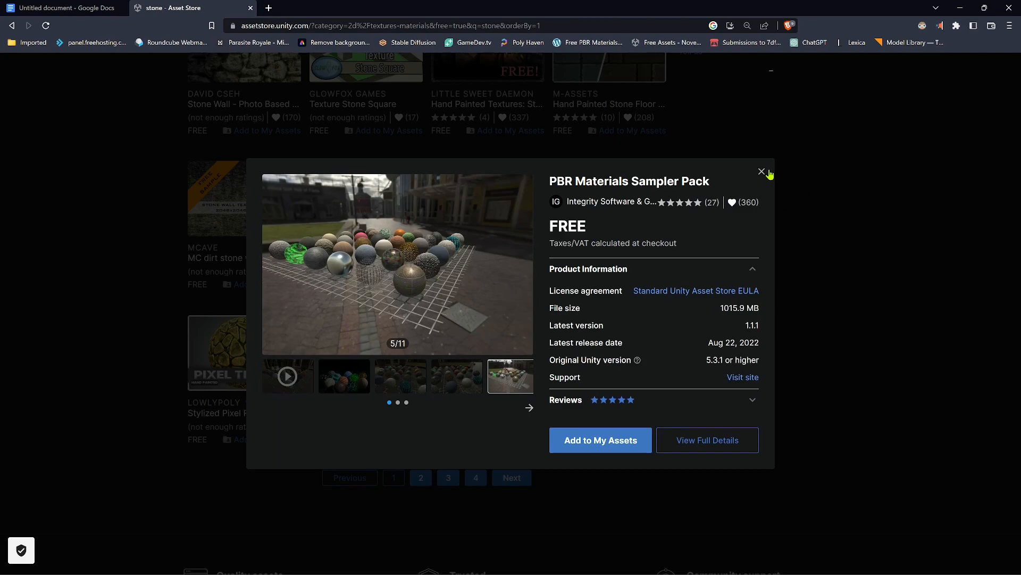
{"action": "left_click", "coordinate": [764, 172]}
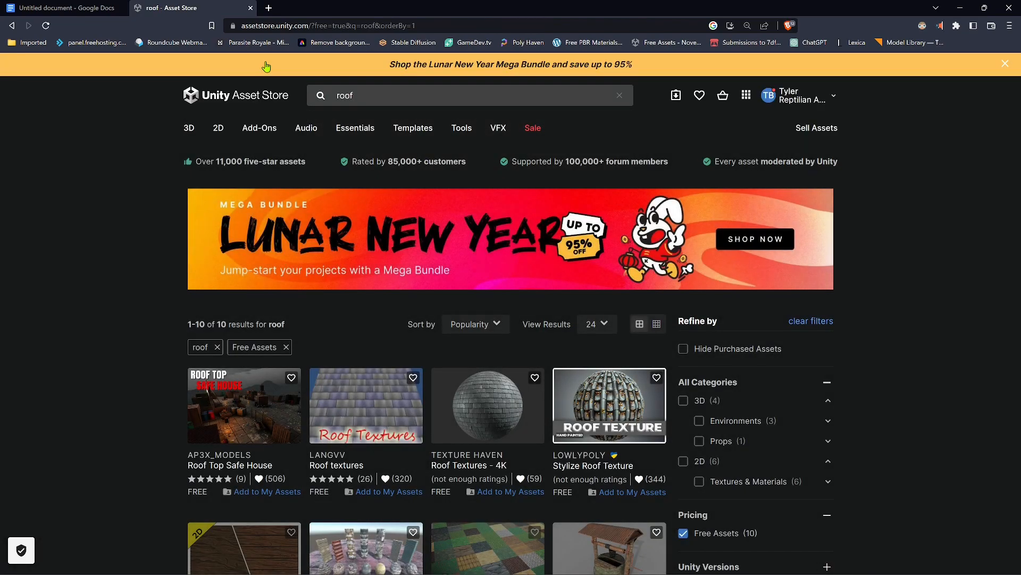
Narrow the free roof search results to the 2D Textures & Materials category and look through the matching assets.
{"action": "scroll", "coordinate": [961, 457], "scroll_direction": "down", "scroll_amount": 2}
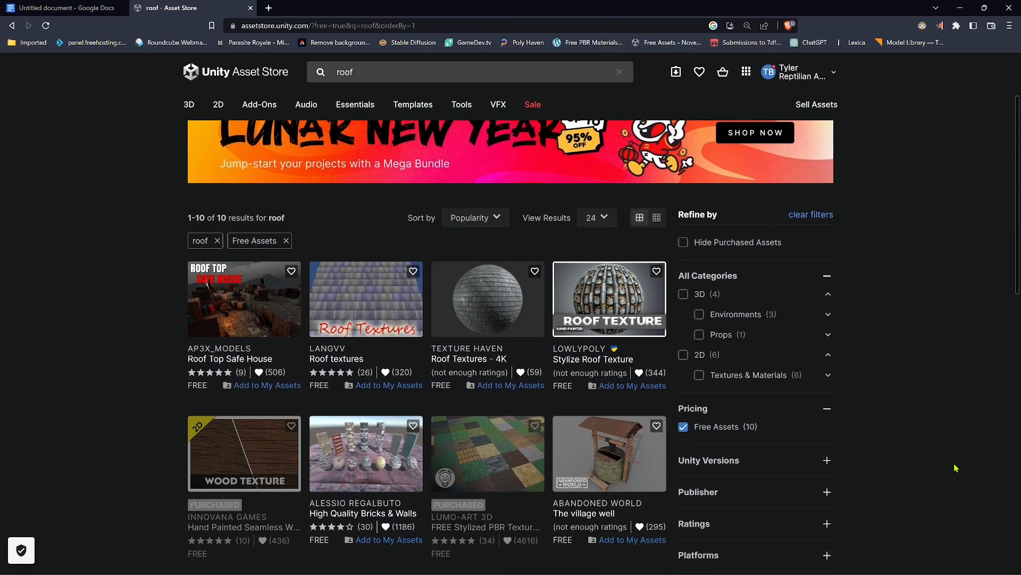
{"action": "scroll", "coordinate": [713, 421], "scroll_direction": "down", "scroll_amount": 1}
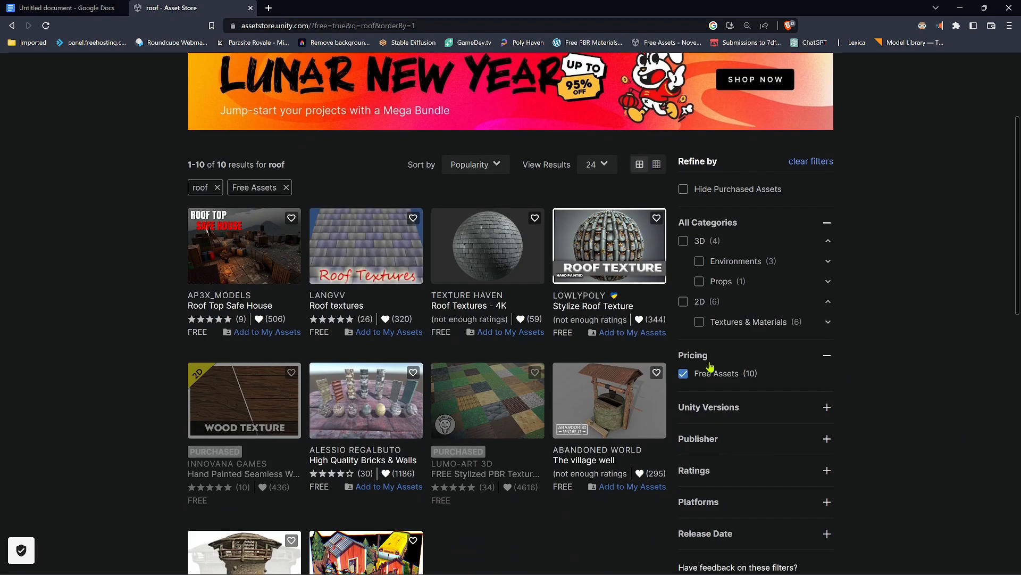
{"action": "left_click", "coordinate": [699, 323]}
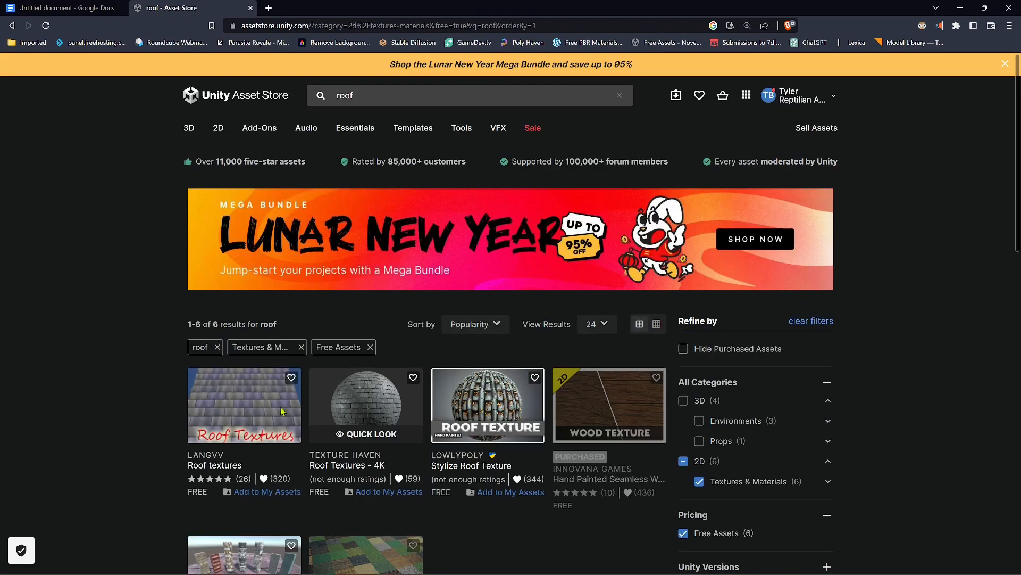
{"action": "scroll", "coordinate": [211, 330], "scroll_direction": "down", "scroll_amount": 2}
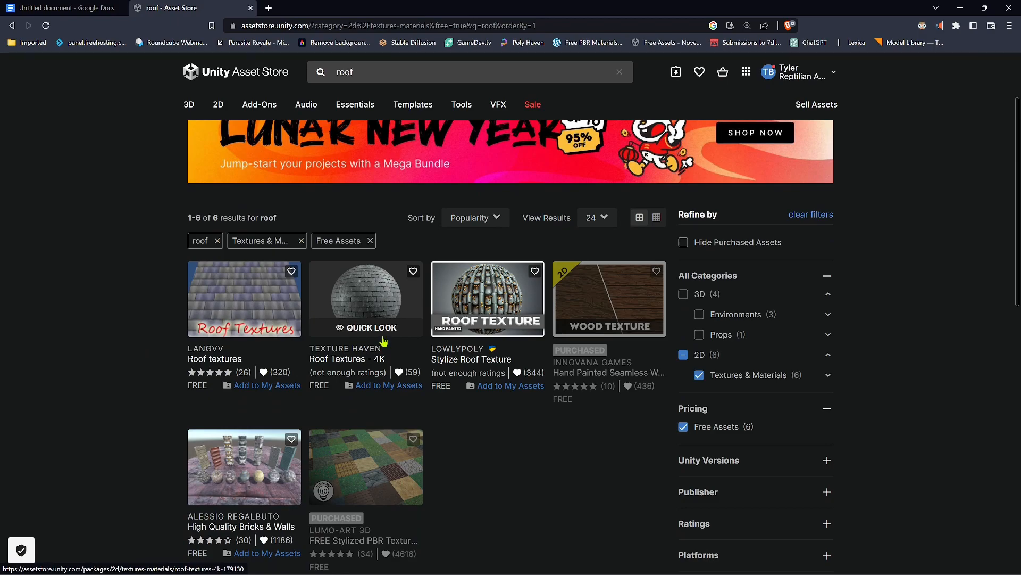
Open the quick look of Roof Textures - 4K and examine its roof material preview images through to the last one.
{"action": "left_click", "coordinate": [380, 329]}
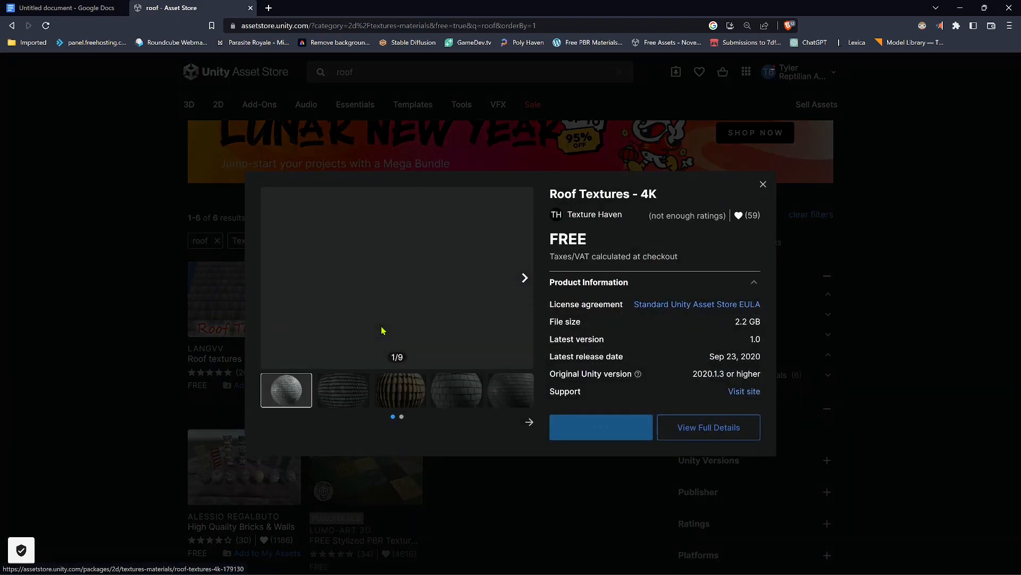
{"action": "left_click", "coordinate": [343, 388]}
{"action": "left_click", "coordinate": [410, 394]}
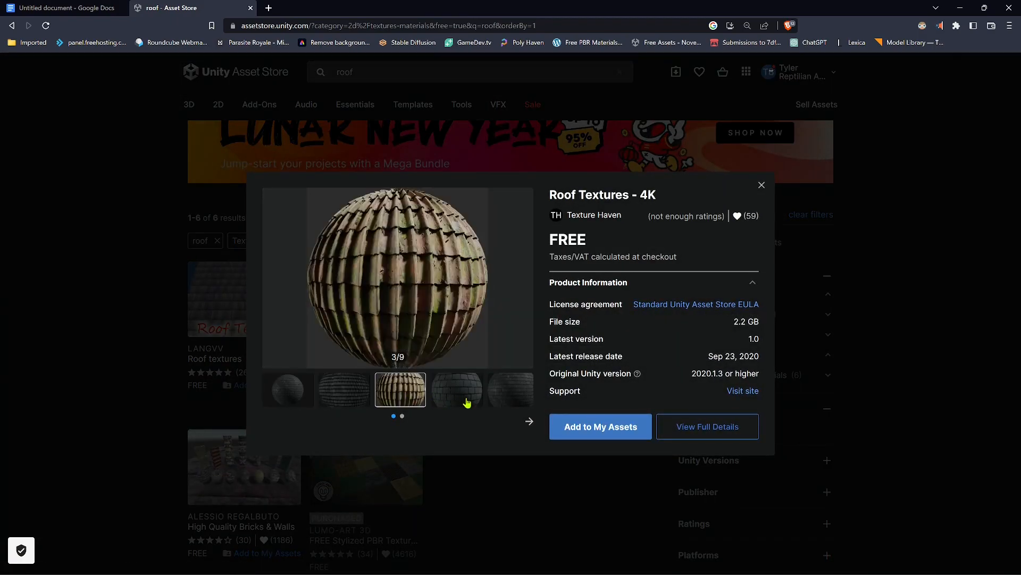
{"action": "left_click", "coordinate": [473, 393]}
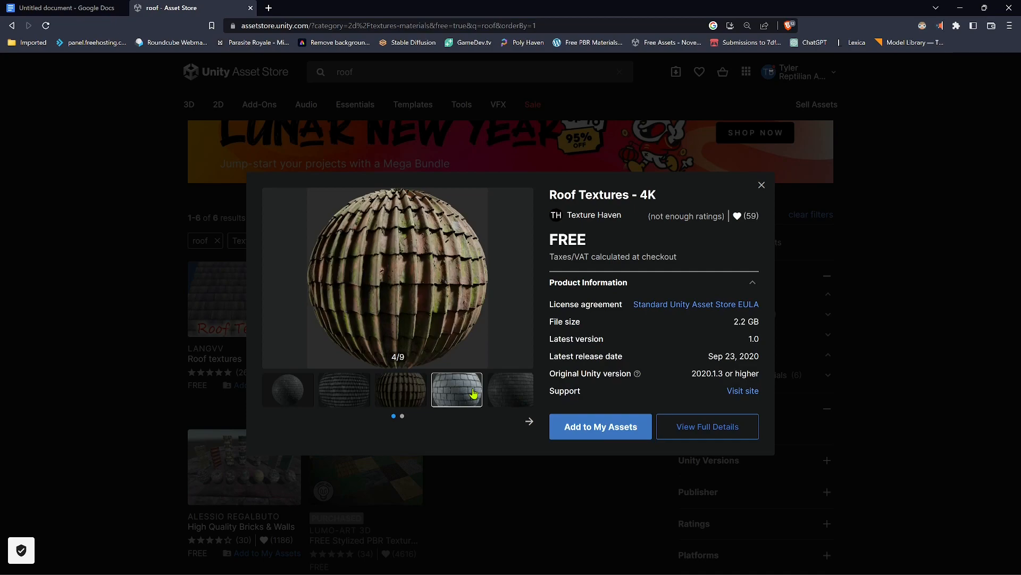
{"action": "left_click", "coordinate": [514, 405]}
{"action": "left_click", "coordinate": [529, 421]}
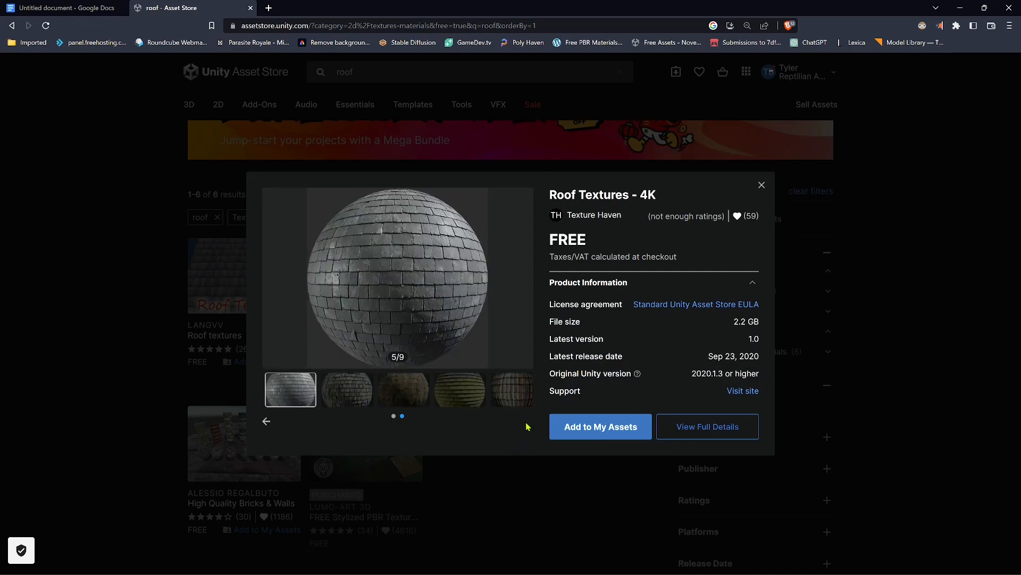
{"action": "left_click", "coordinate": [358, 393]}
{"action": "left_click", "coordinate": [414, 398]}
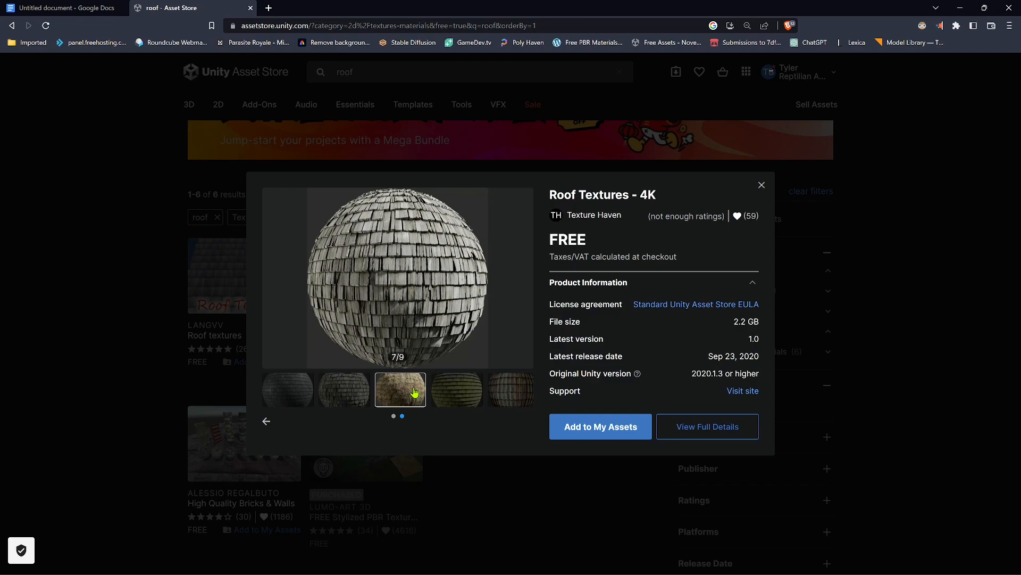
{"action": "left_click", "coordinate": [455, 399]}
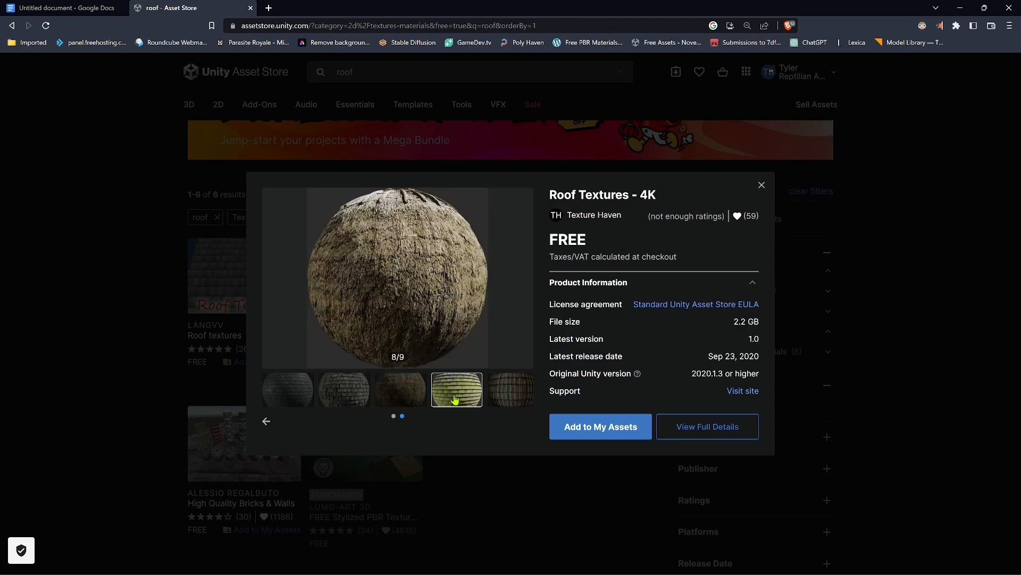
{"action": "left_click", "coordinate": [402, 399]}
{"action": "left_click", "coordinate": [462, 398]}
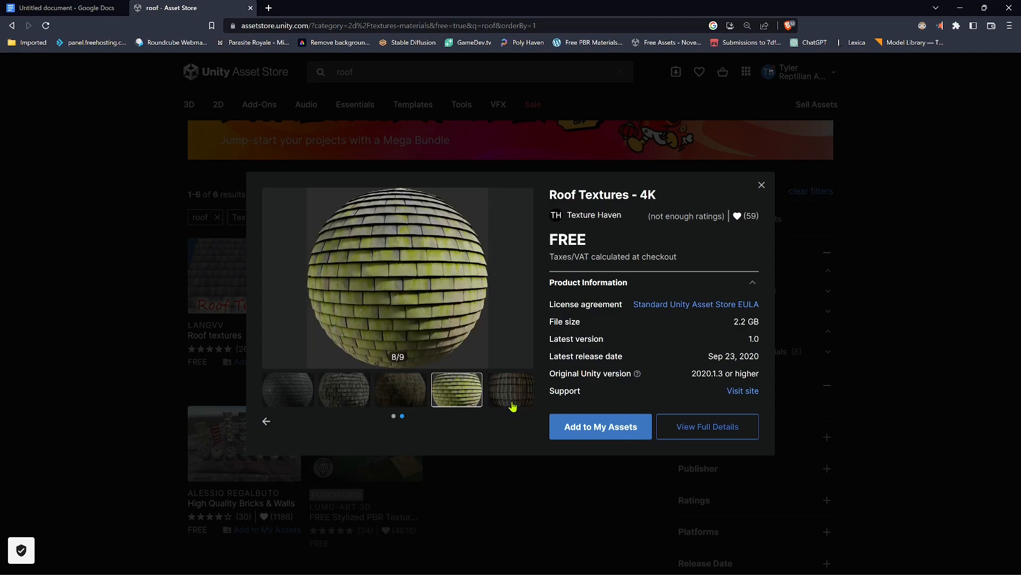
{"action": "left_click", "coordinate": [512, 402]}
Add Roof Textures - 4K to My Assets, open it in Unity's Package Manager, and start its download.
{"action": "left_click", "coordinate": [624, 428]}
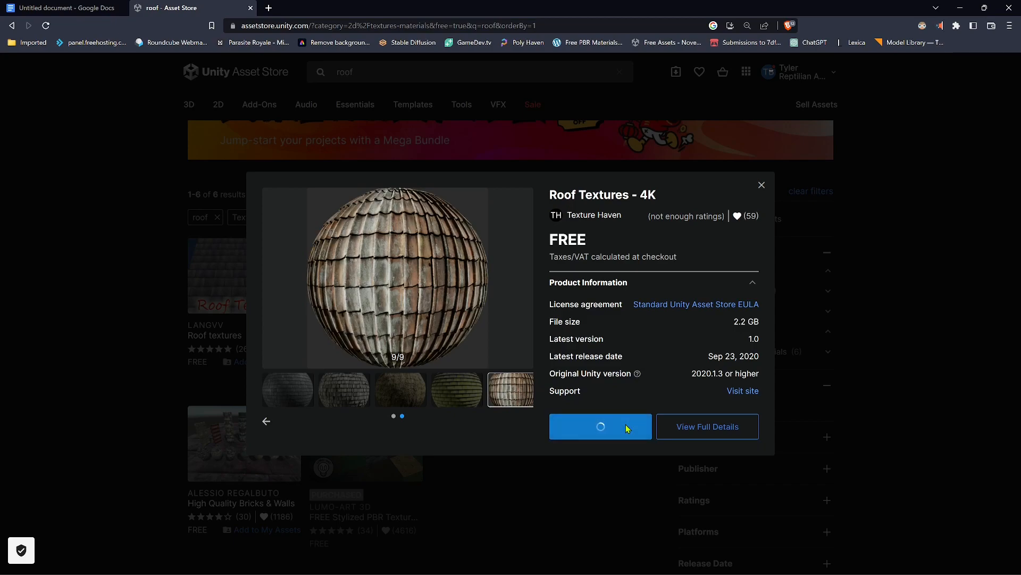
{"action": "left_click", "coordinate": [585, 405]}
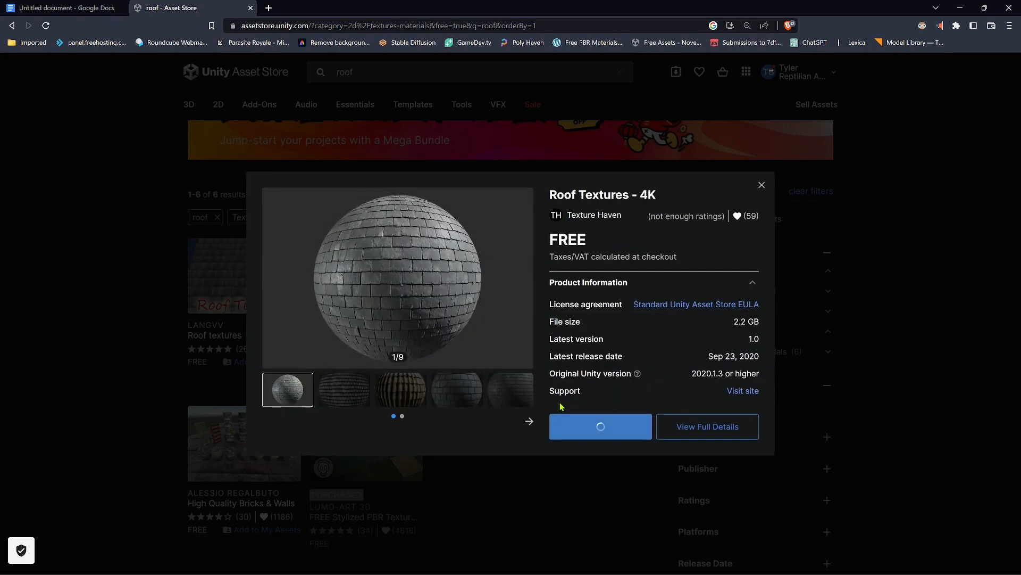
{"action": "left_click", "coordinate": [739, 90]}
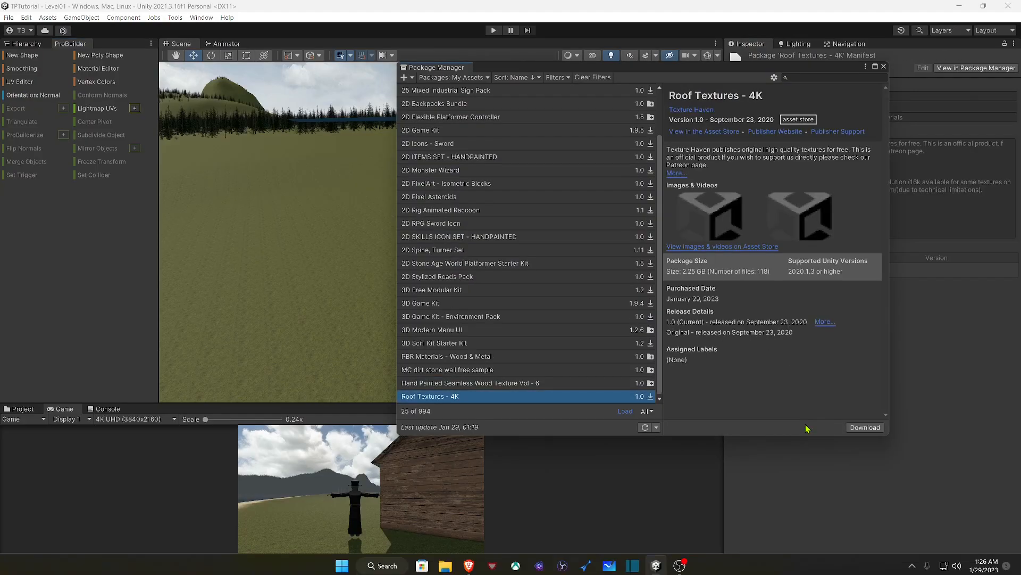
{"action": "left_click", "coordinate": [872, 428]}
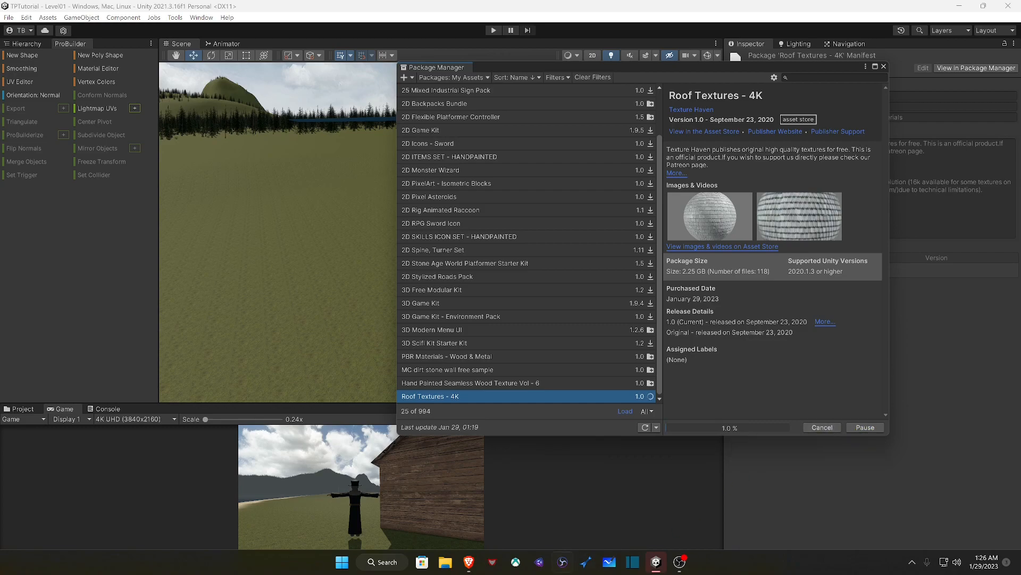
Switch back to the Brave browser and dismiss the added-asset notice over the roof results.
{"action": "left_click", "coordinate": [470, 565]}
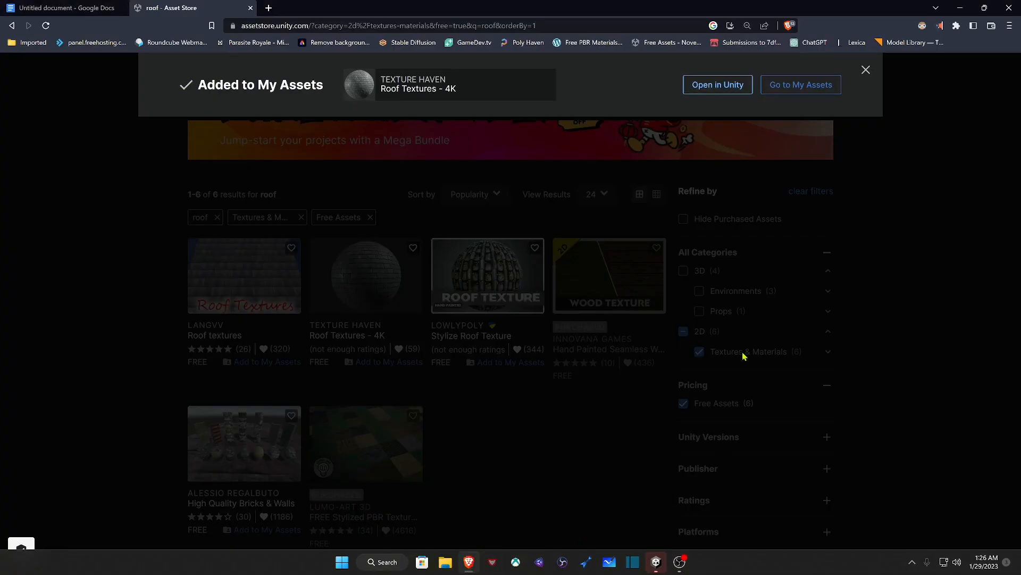
{"action": "left_click", "coordinate": [595, 372]}
{"action": "left_click", "coordinate": [541, 465]}
Examine the preview images of FREE Stylized PBR Textures Pack among the roof results and close its quick look.
{"action": "mouse_move", "coordinate": [494, 304]}
{"action": "scroll", "coordinate": [494, 304], "scroll_direction": "down", "scroll_amount": 2}
{"action": "mouse_move", "coordinate": [364, 371]}
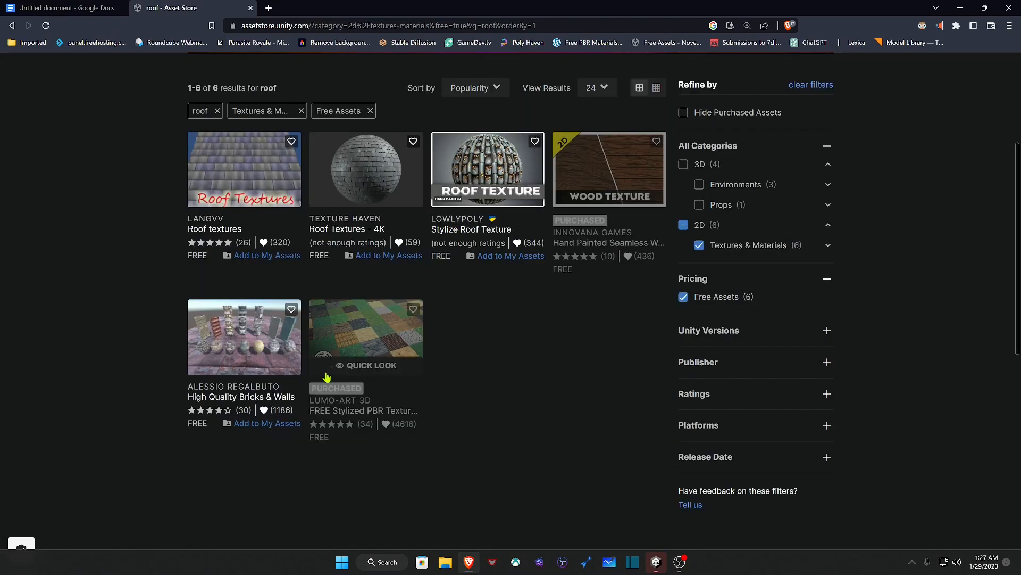
{"action": "left_click", "coordinate": [365, 366]}
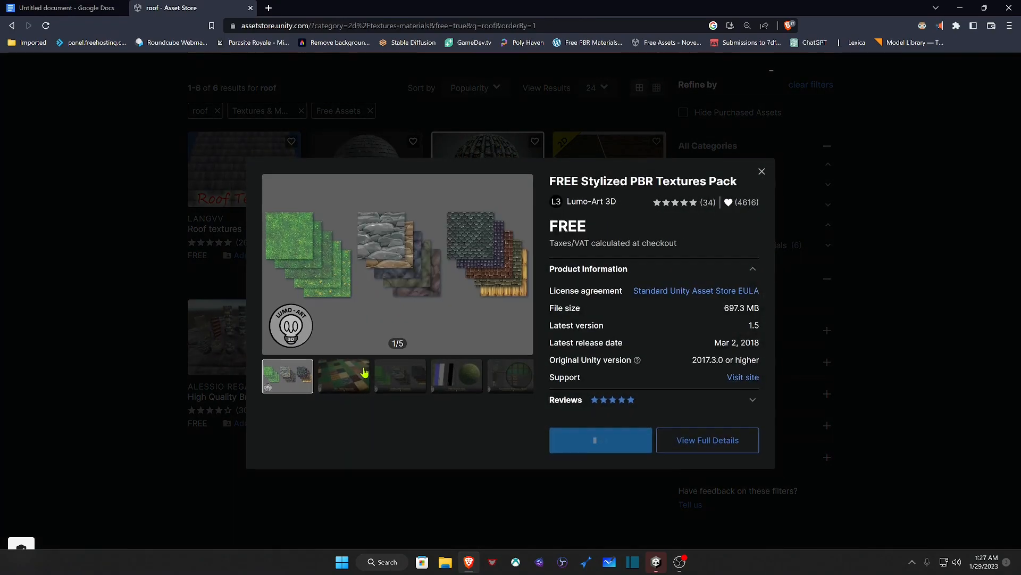
{"action": "left_click", "coordinate": [349, 382]}
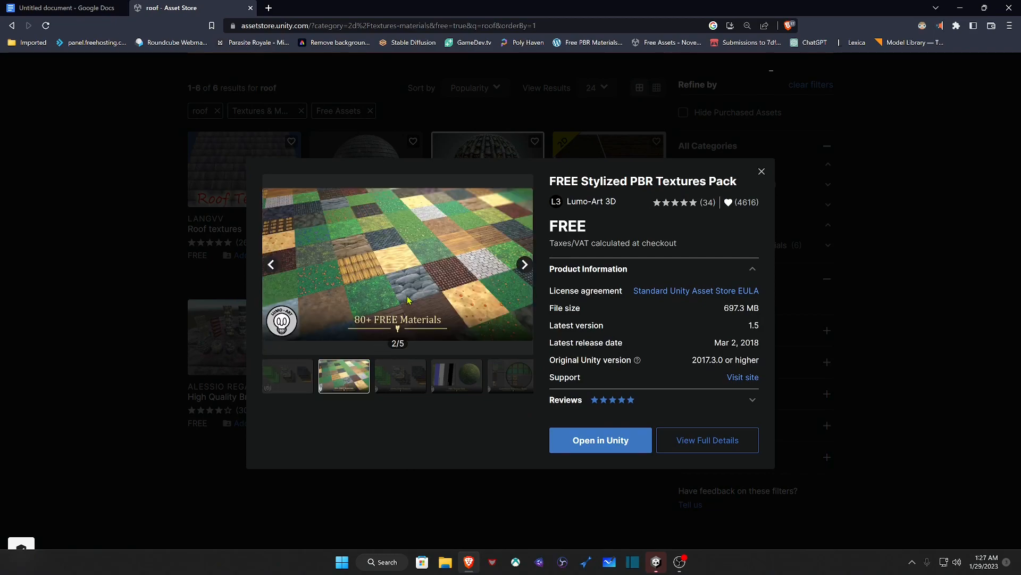
{"action": "left_click", "coordinate": [403, 378]}
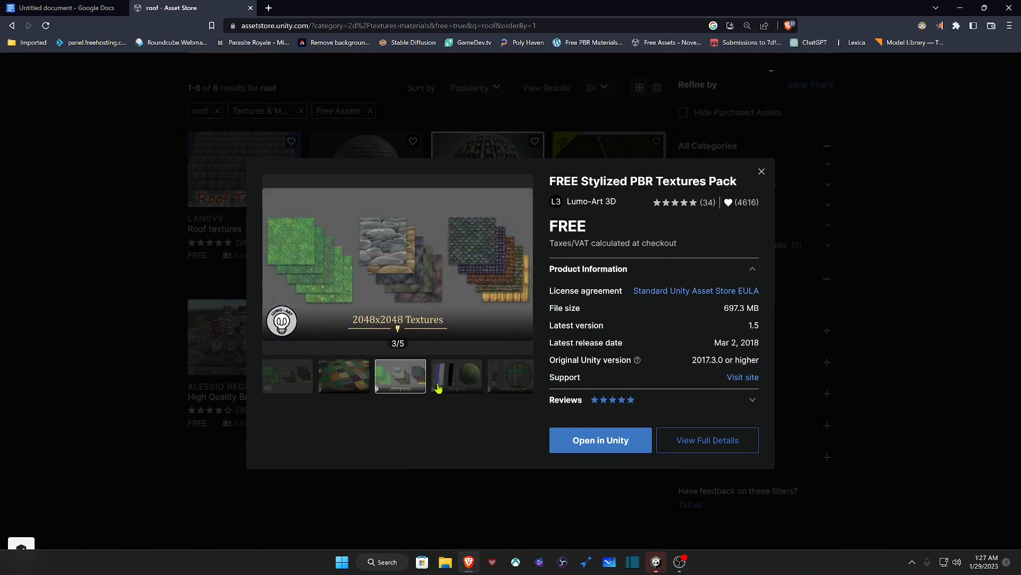
{"action": "left_click", "coordinate": [490, 384]}
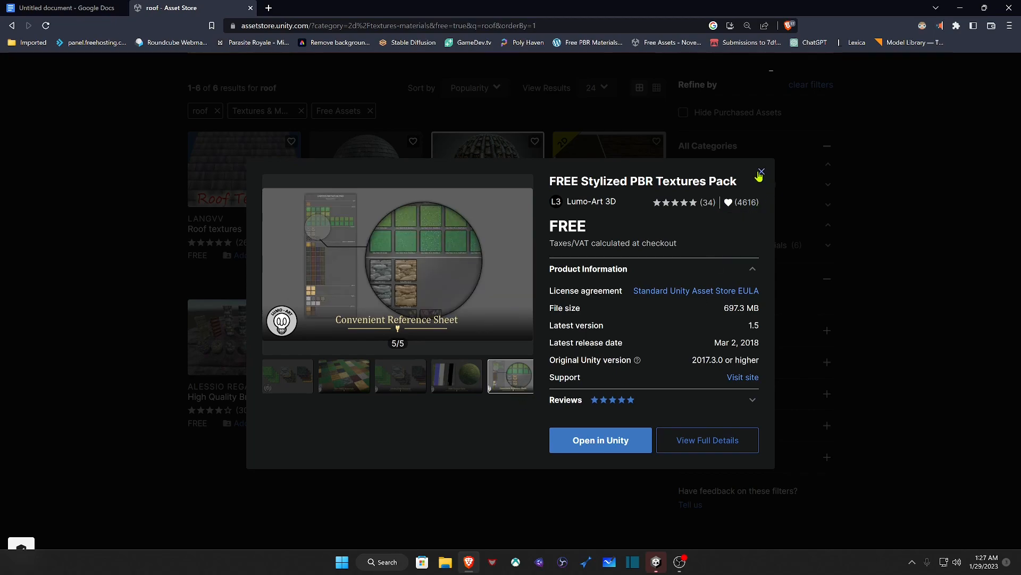
{"action": "left_click", "coordinate": [762, 171]}
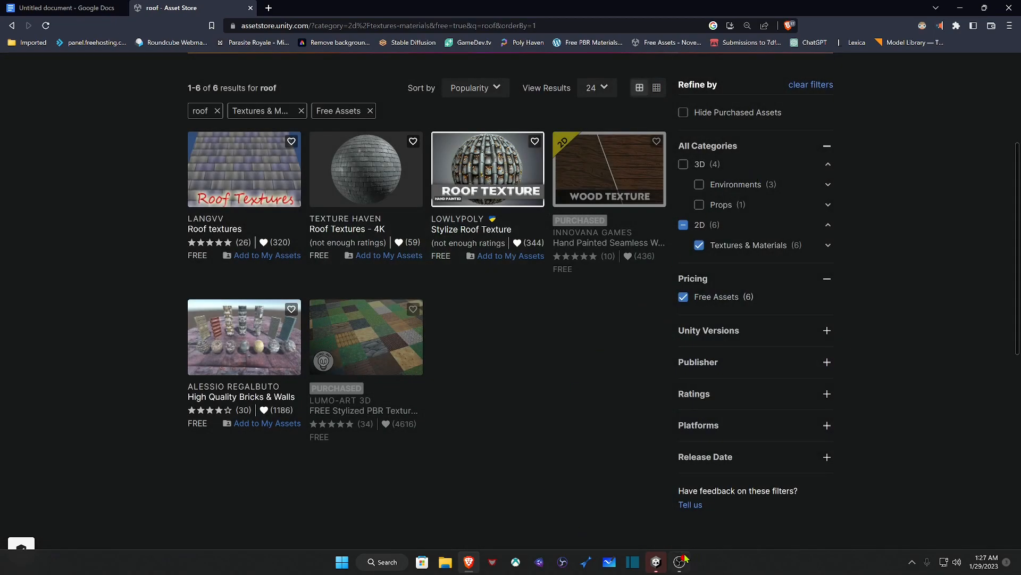
Switch to Unity, import all contents of the downloaded Roof Textures - 4K package, and close the Package Manager.
{"action": "left_click", "coordinate": [656, 562]}
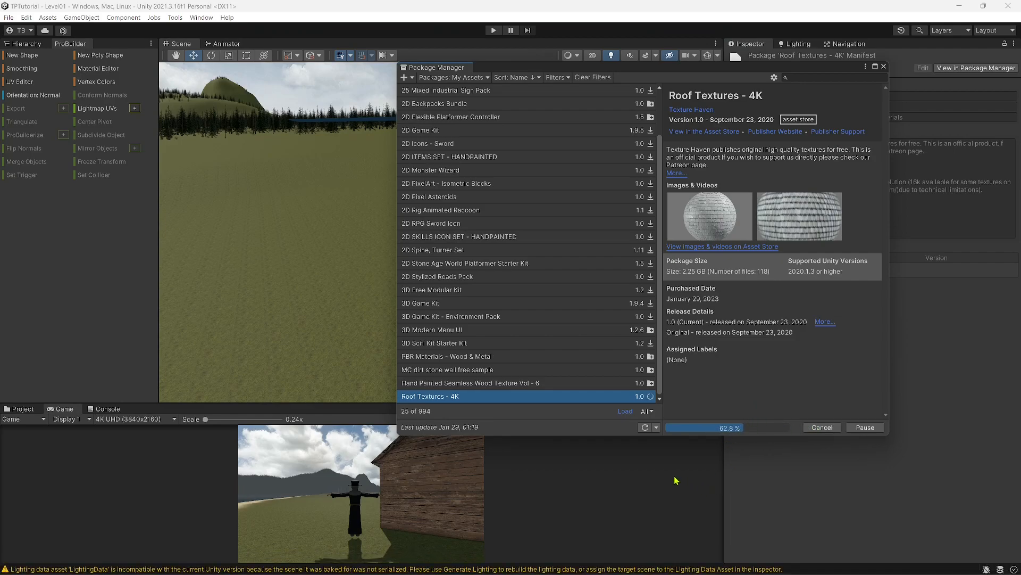
{"action": "left_click", "coordinate": [812, 427]}
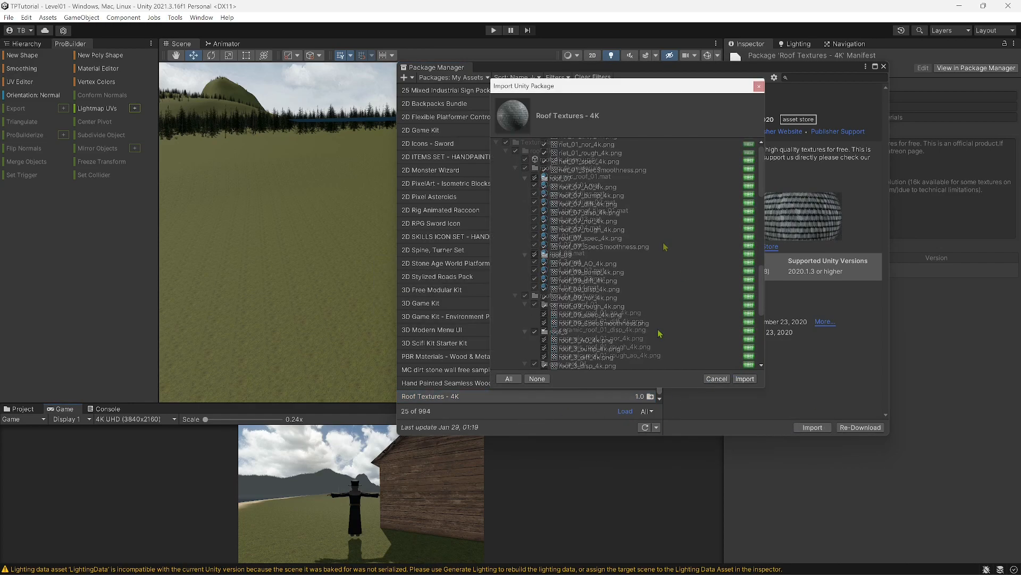
{"action": "scroll", "coordinate": [660, 334], "scroll_direction": "down", "scroll_amount": 10}
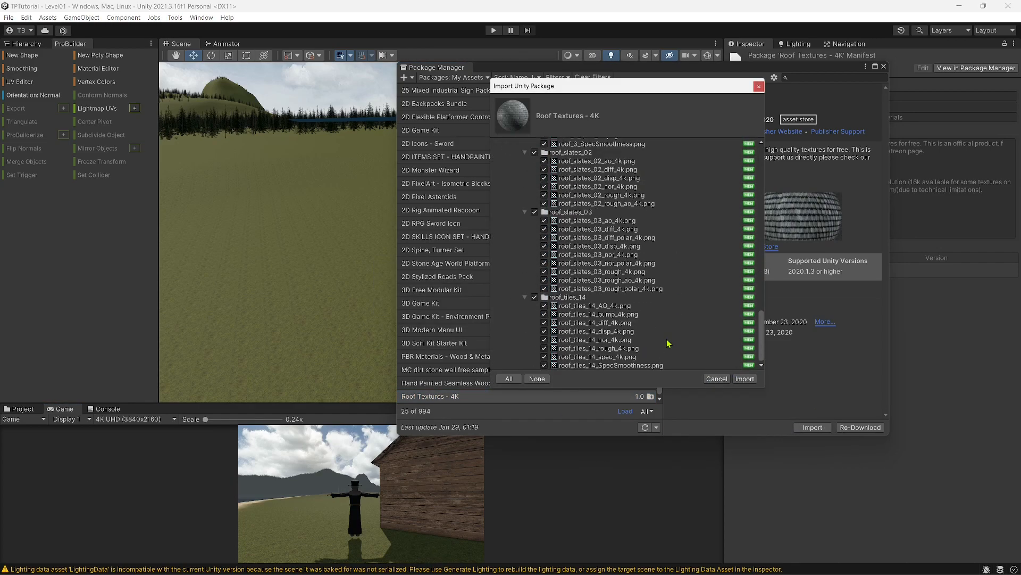
{"action": "left_click", "coordinate": [751, 381]}
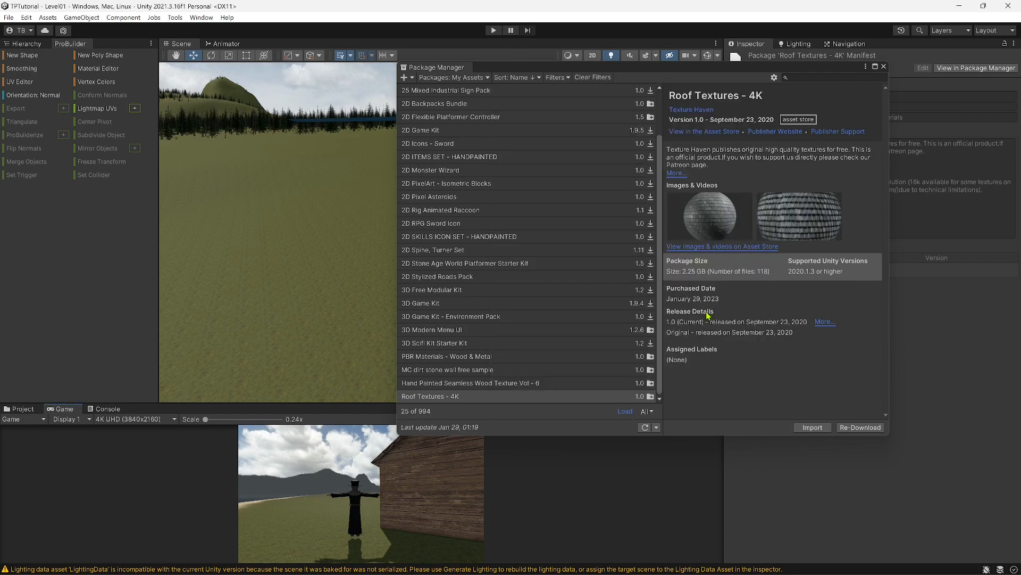
{"action": "left_click", "coordinate": [885, 66]}
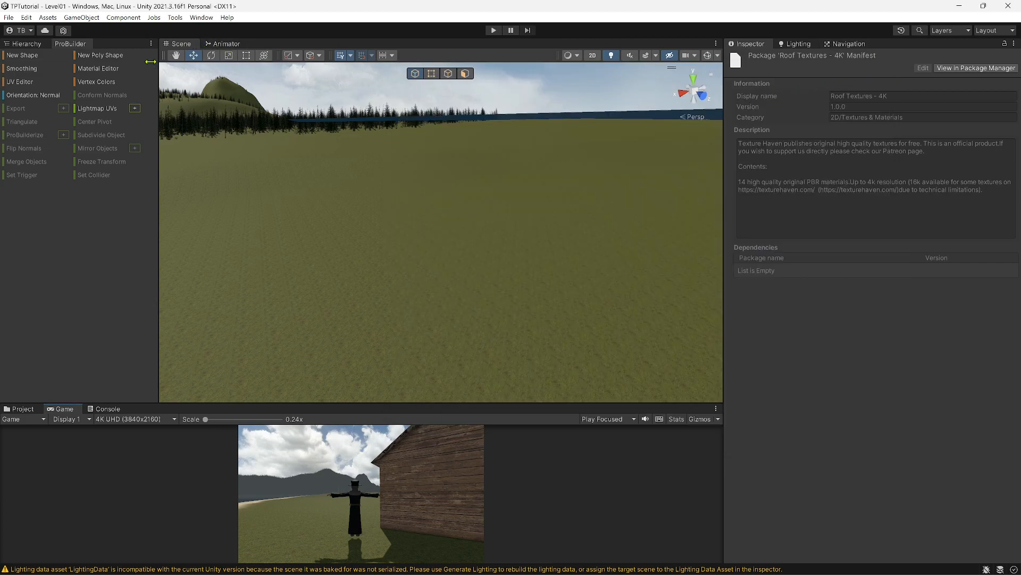
Open the Render Pipeline Converter and set its conversion type to Built-in to URP.
{"action": "left_click", "coordinate": [201, 17]}
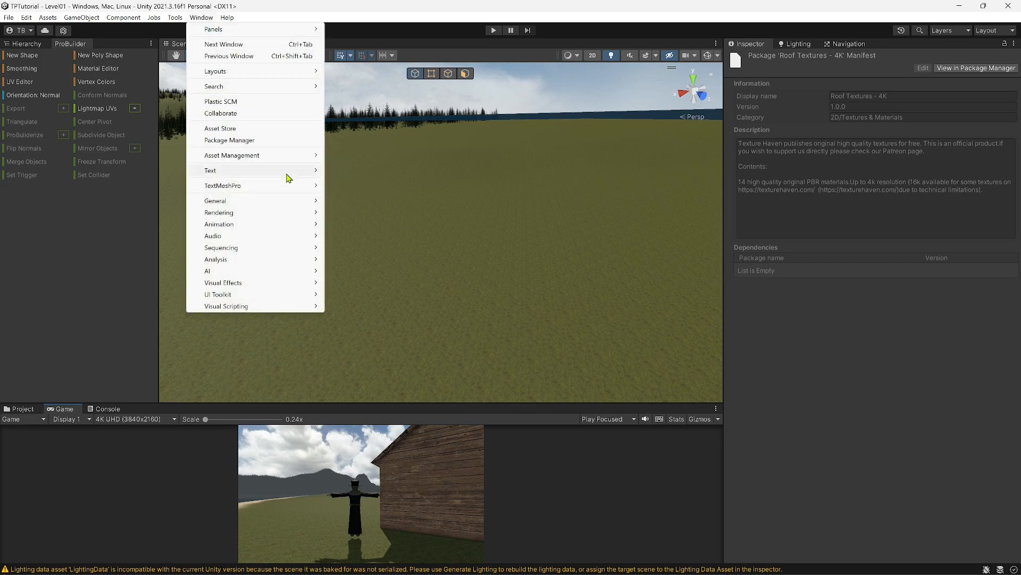
{"action": "mouse_move", "coordinate": [262, 214]}
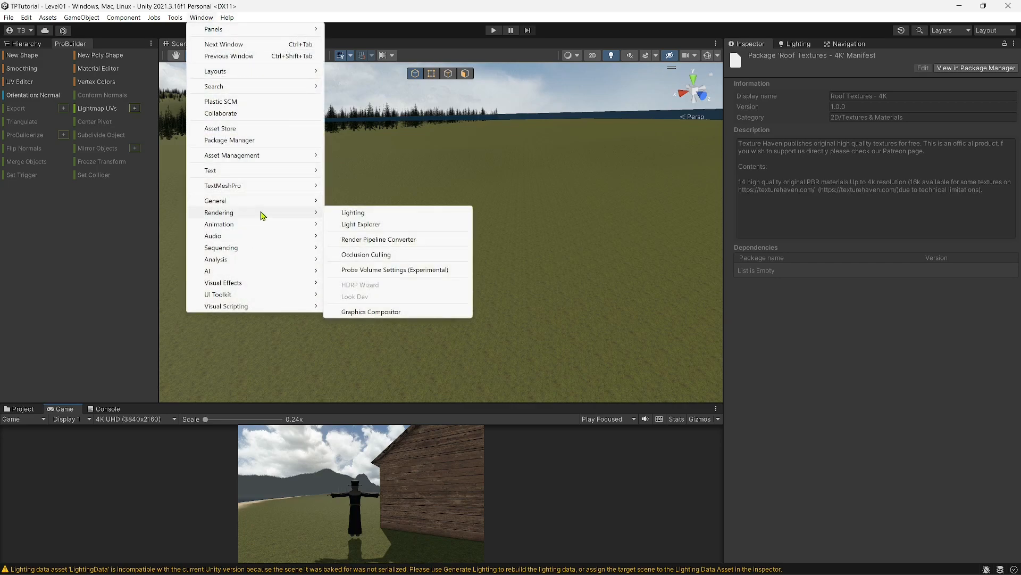
{"action": "left_click", "coordinate": [398, 240]}
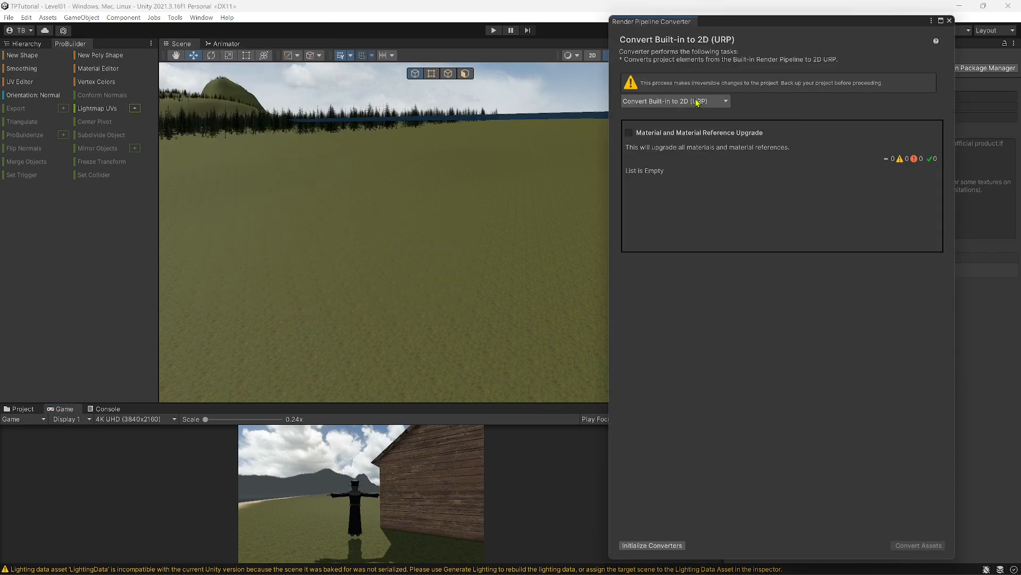
{"action": "left_click", "coordinate": [727, 103]}
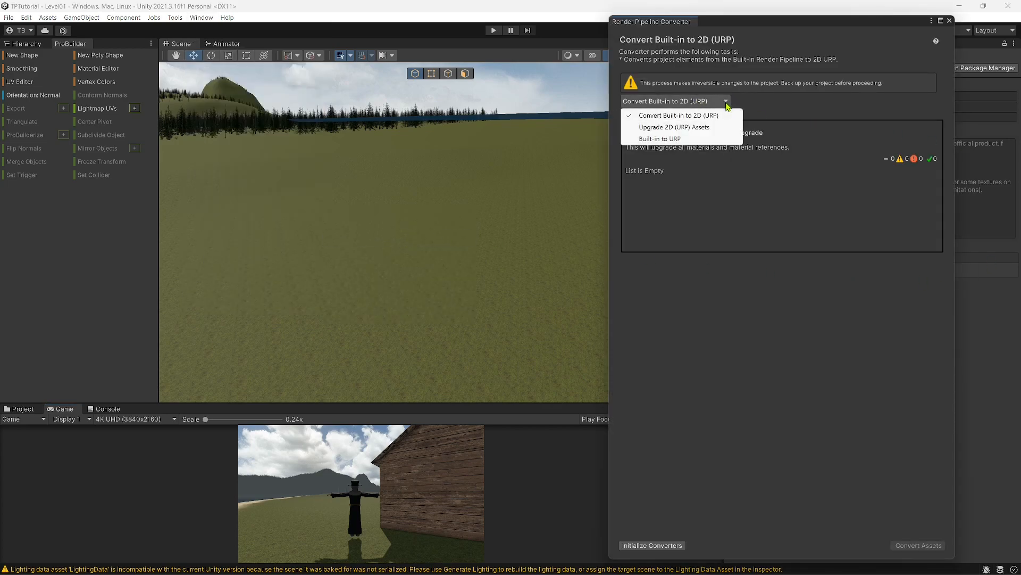
{"action": "left_click", "coordinate": [660, 138]}
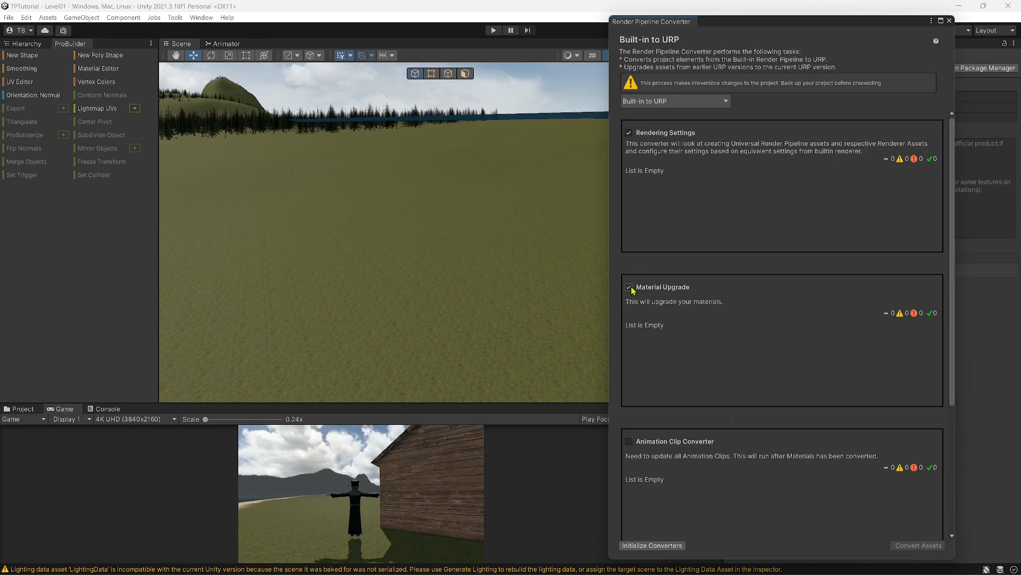
Enable the Animation Clip and Readonly Material converters too, initialize all converters, and close the Render Pipeline Converter.
{"action": "scroll", "coordinate": [633, 292], "scroll_direction": "down", "scroll_amount": 5}
{"action": "left_click", "coordinate": [630, 257]}
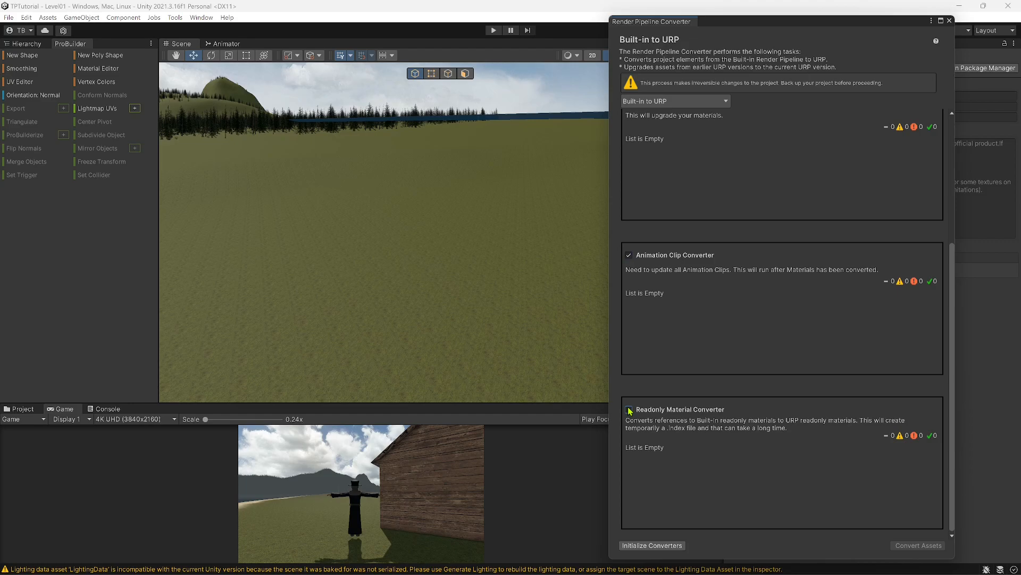
{"action": "left_click", "coordinate": [641, 547]}
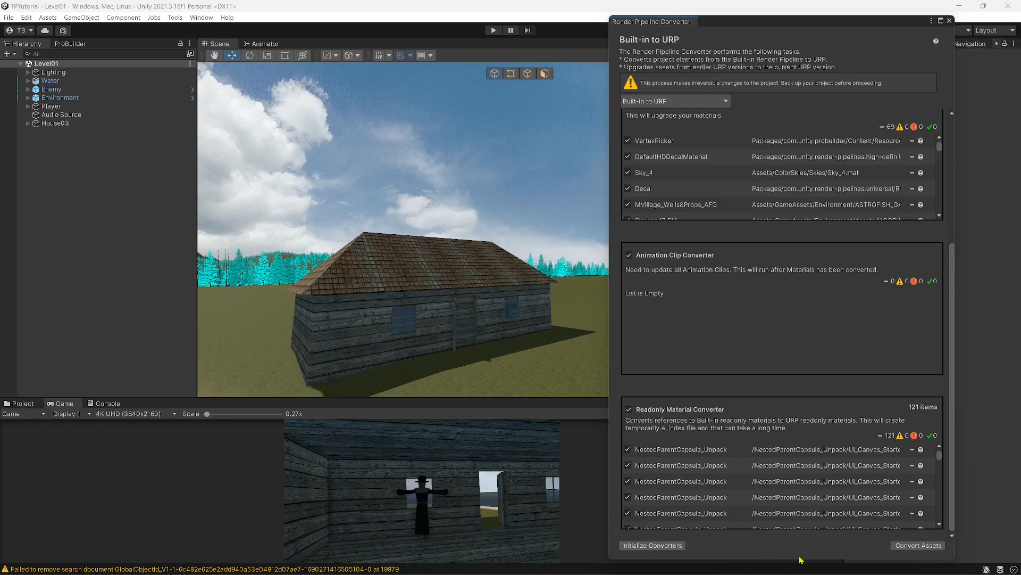
{"action": "left_click", "coordinate": [949, 21]}
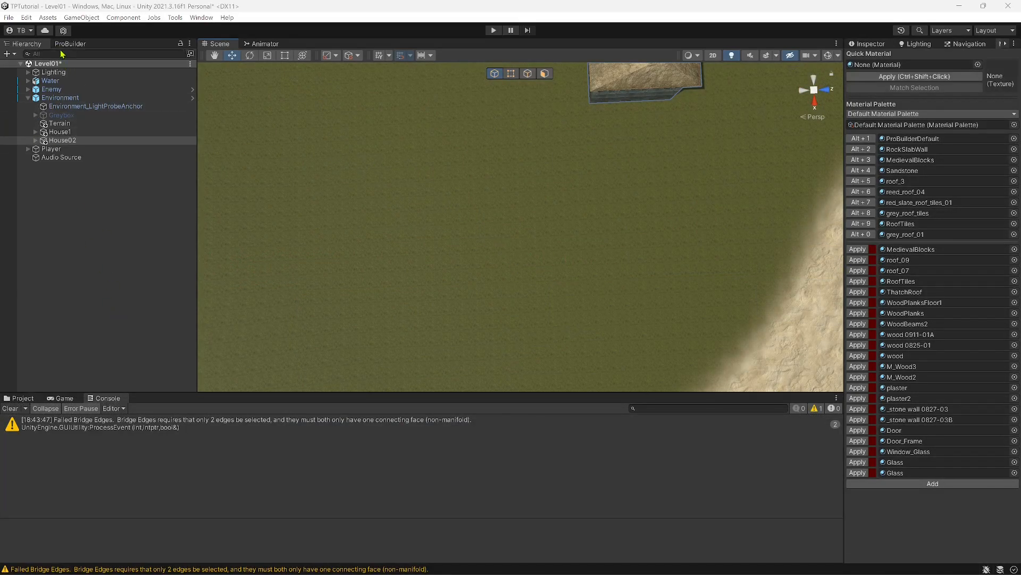
Clear the console and start a new ProBuilder cube with its size set to X 0.001, Y 0 and Z 0.
{"action": "left_click", "coordinate": [76, 45]}
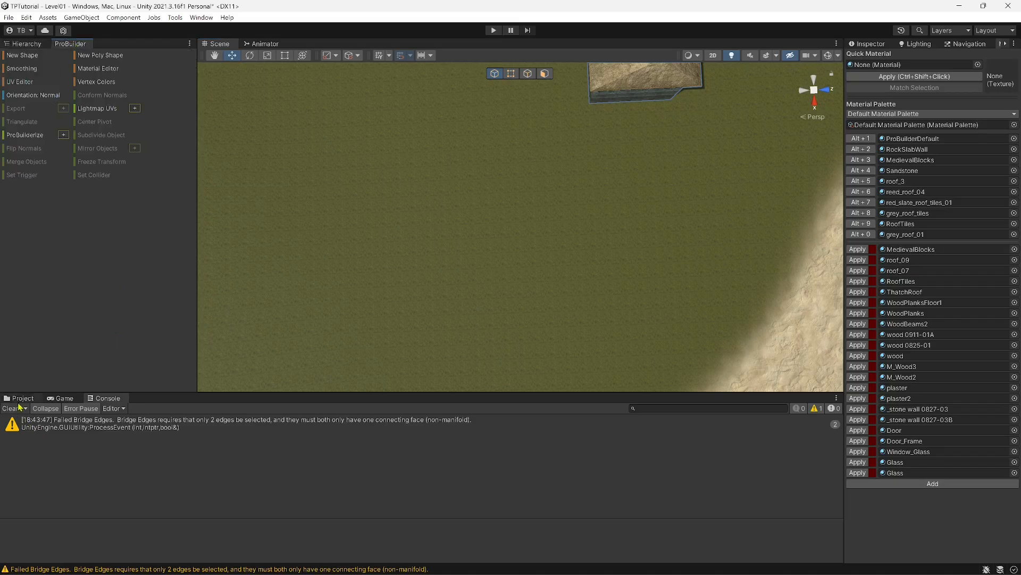
{"action": "left_click", "coordinate": [13, 408]}
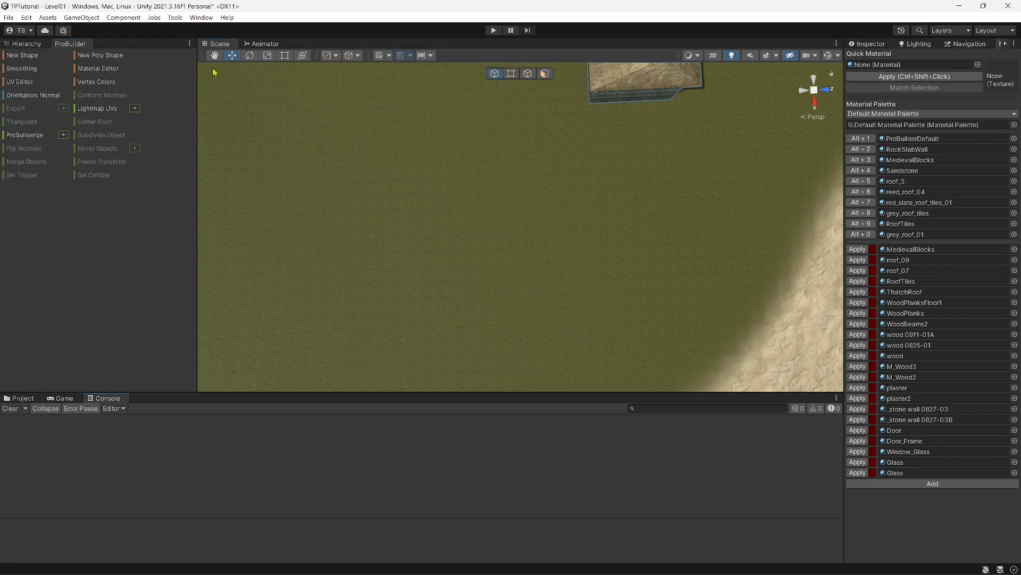
{"action": "left_click", "coordinate": [15, 59]}
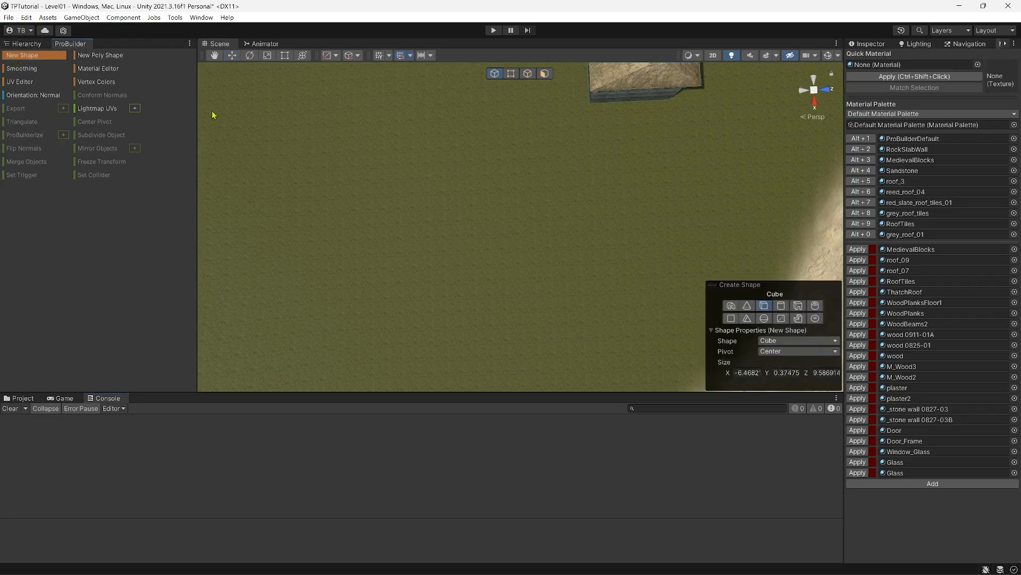
{"action": "left_click", "coordinate": [755, 372]}
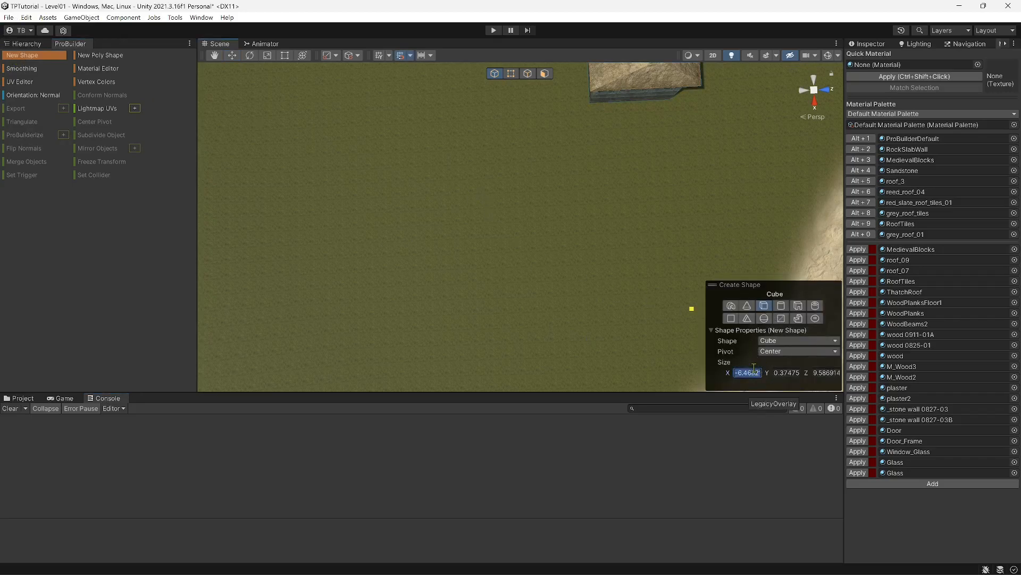
{"action": "type", "text": "0.001"}
{"action": "left_click", "coordinate": [776, 373]}
{"action": "type", "text": "0"}
{"action": "left_click", "coordinate": [827, 374]}
{"action": "type", "text": "0"}
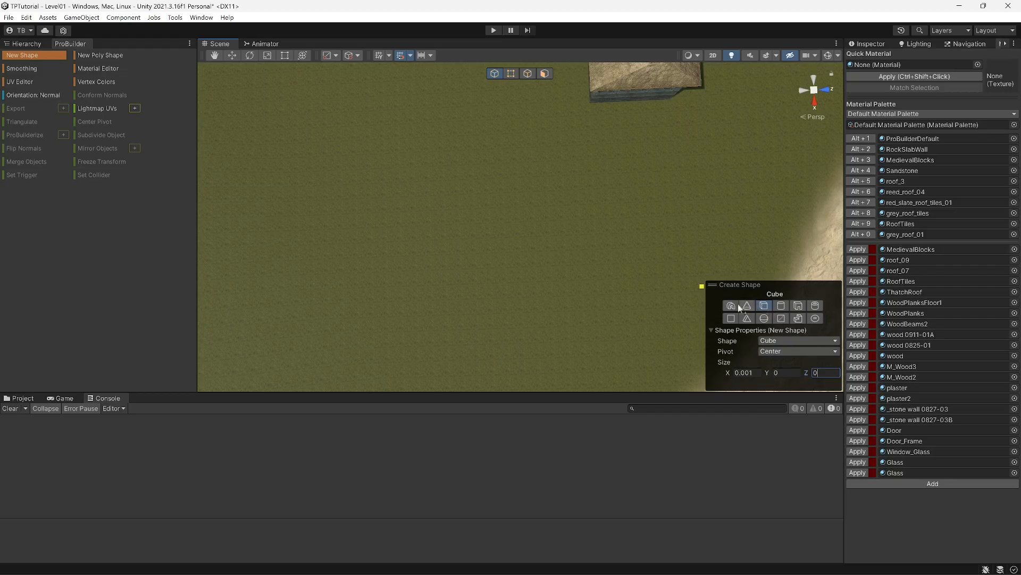
Draw a rectangular cube on the open grass, about 6.46 by 12.69 and about 1.61 high.
{"action": "left_click_drag", "start_coordinate": [335, 172], "coordinate": [524, 261]}
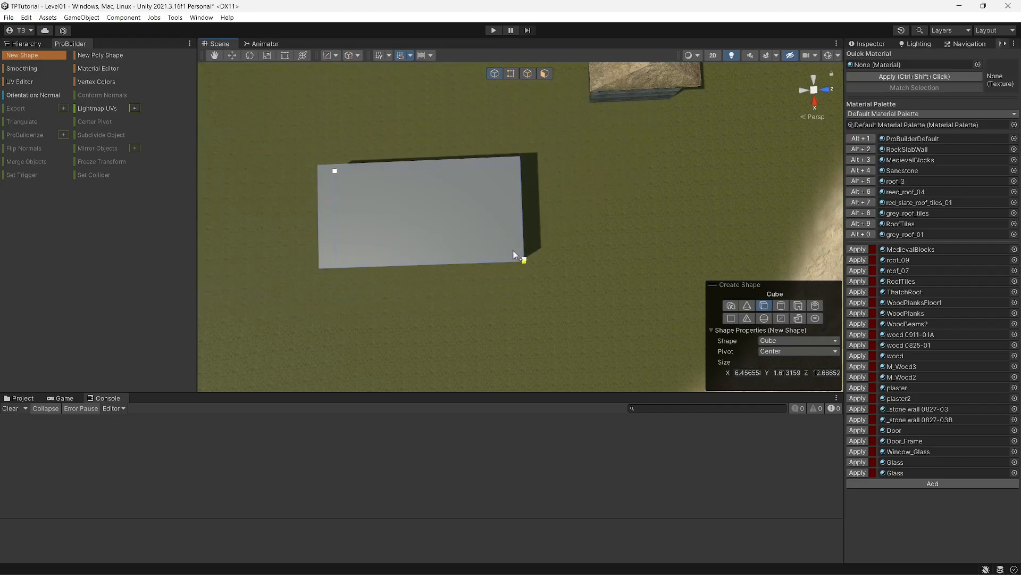
{"action": "left_click", "coordinate": [515, 256]}
{"action": "right_click_drag", "start_coordinate": [515, 255], "coordinate": [488, 22]}
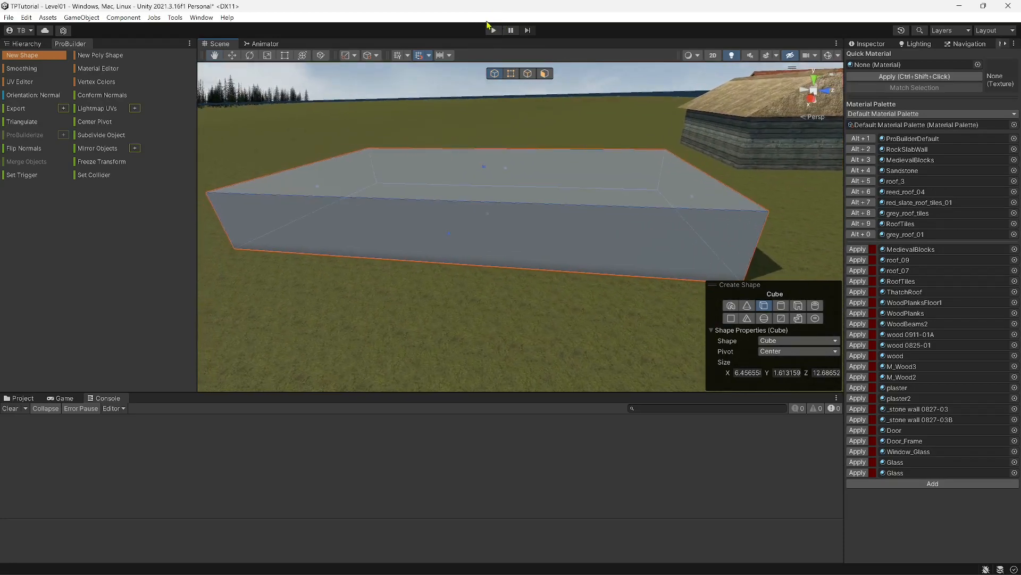
Lower the cube's top face to form a thin slab and apply the ProBuilderDefault material to the whole object.
{"action": "left_click", "coordinate": [548, 75]}
{"action": "left_click", "coordinate": [553, 172]}
{"action": "left_click_drag", "start_coordinate": [481, 129], "coordinate": [483, 161]}
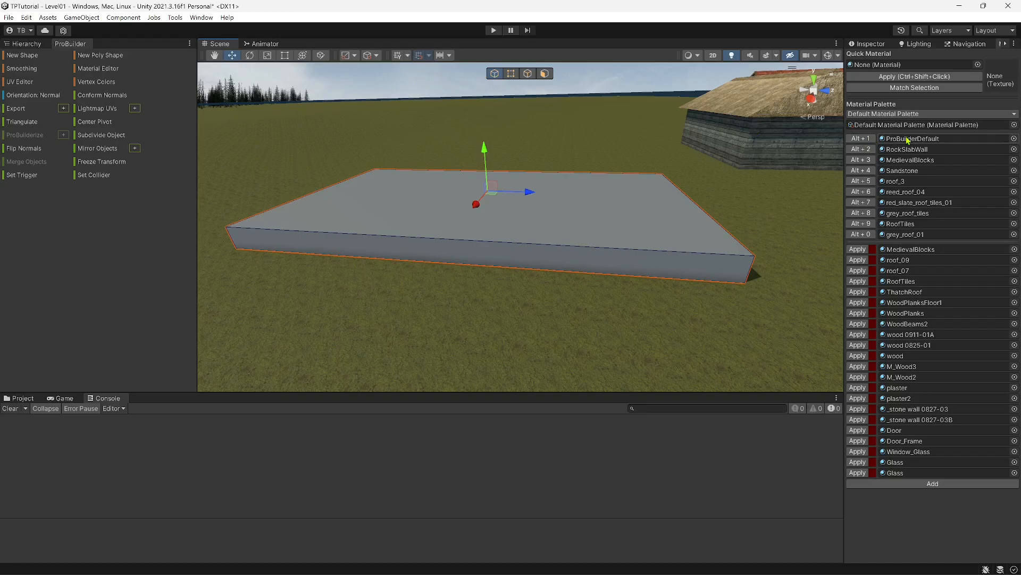
{"action": "left_click", "coordinate": [873, 140]}
Select the short end face of the slab and move it inward toward the nearest grid line of the material.
{"action": "left_click_drag", "start_coordinate": [662, 200], "coordinate": [689, 204], "text": "alt"}
{"action": "key", "text": "w"}
{"action": "key", "text": "a"}
{"action": "right_click_drag", "start_coordinate": [688, 203], "coordinate": [559, 93]}
{"action": "left_click", "coordinate": [545, 73]}
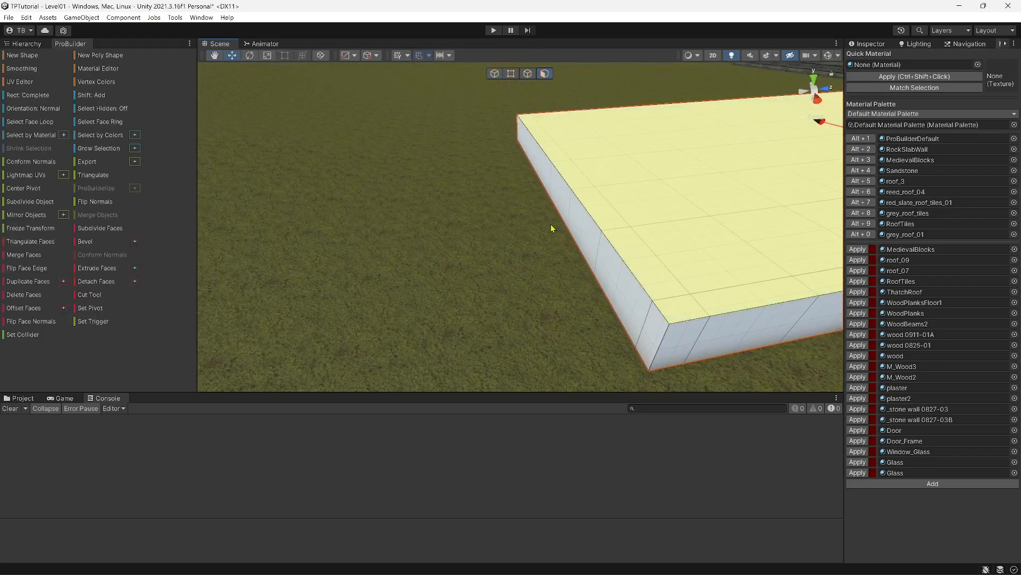
{"action": "left_click", "coordinate": [580, 218]}
{"action": "left_click_drag", "start_coordinate": [576, 222], "coordinate": [494, 180], "text": "alt"}
{"action": "right_click_drag", "start_coordinate": [518, 215], "coordinate": [499, 222]}
{"action": "key", "text": "d"}
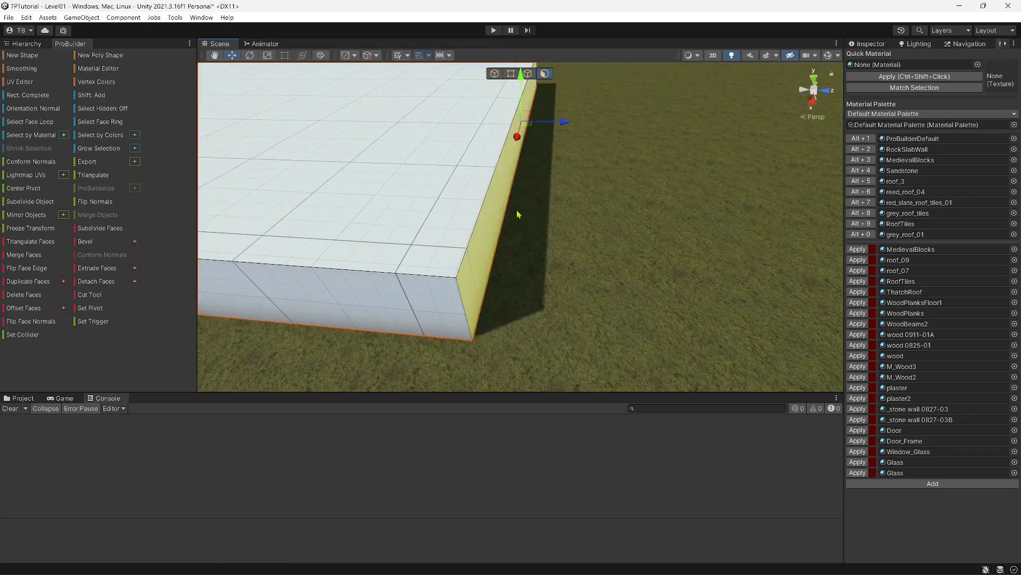
{"action": "left_click_drag", "start_coordinate": [564, 128], "coordinate": [540, 125]}
Fine-tune the slab's end face against the grid, and move its long side face by about 0.23.
{"action": "right_click_drag", "start_coordinate": [362, 214], "coordinate": [389, 168]}
{"action": "key", "text": "d"}
{"action": "key", "text": "a"}
{"action": "key", "text": "d"}
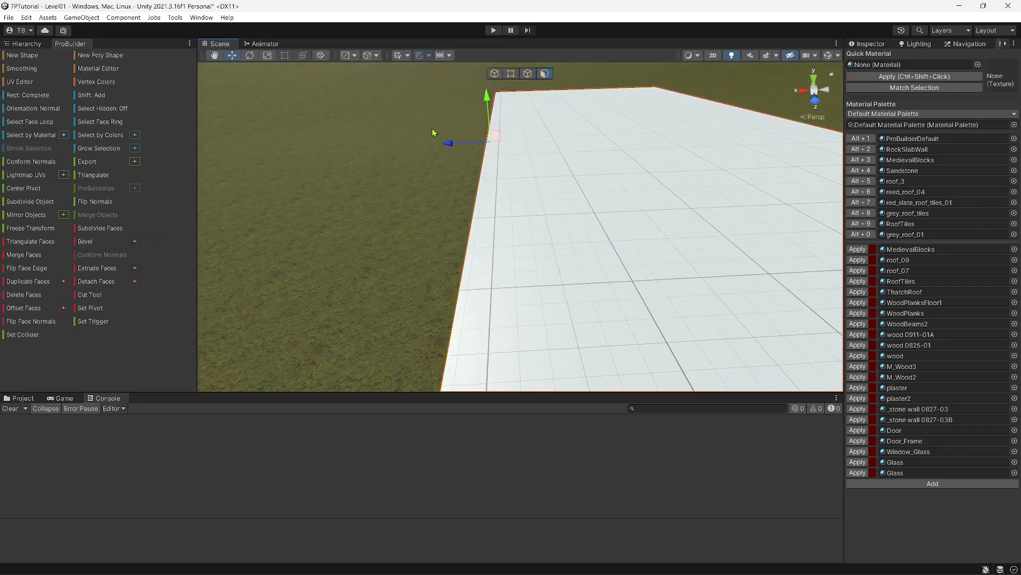
{"action": "left_click_drag", "start_coordinate": [448, 142], "coordinate": [459, 146]}
{"action": "left_click_drag", "start_coordinate": [639, 230], "coordinate": [359, 260], "text": "alt"}
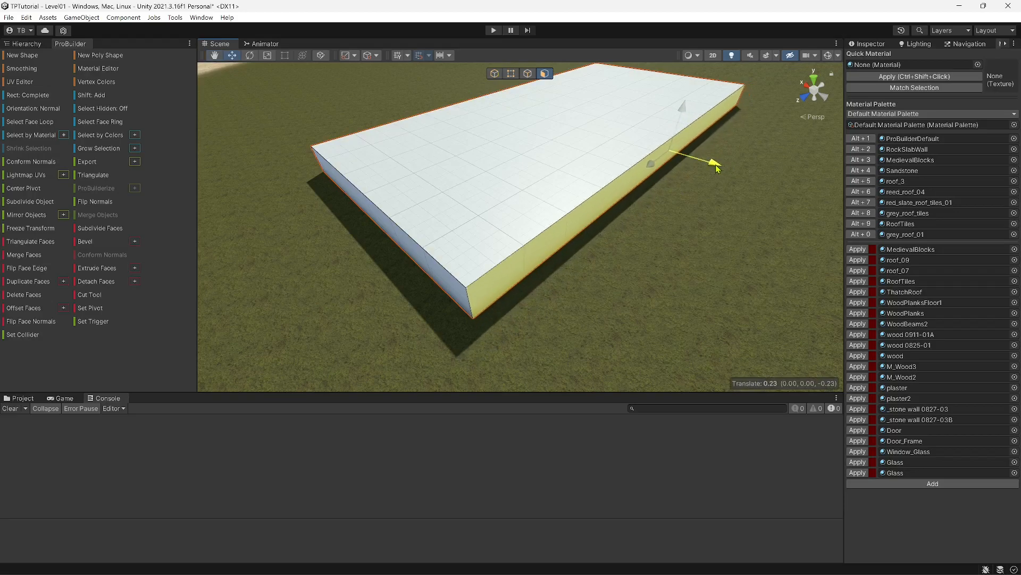
{"action": "left_click_drag", "start_coordinate": [500, 185], "coordinate": [809, 101], "text": "alt"}
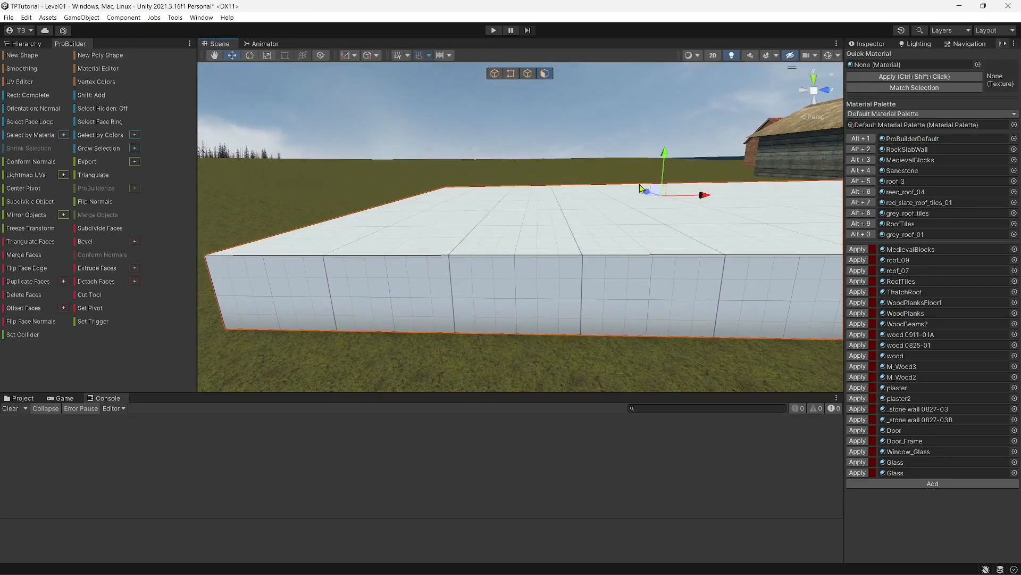
Raise the slab's top face slightly and lift the whole slab clear of the ground.
{"action": "left_click", "coordinate": [552, 229]}
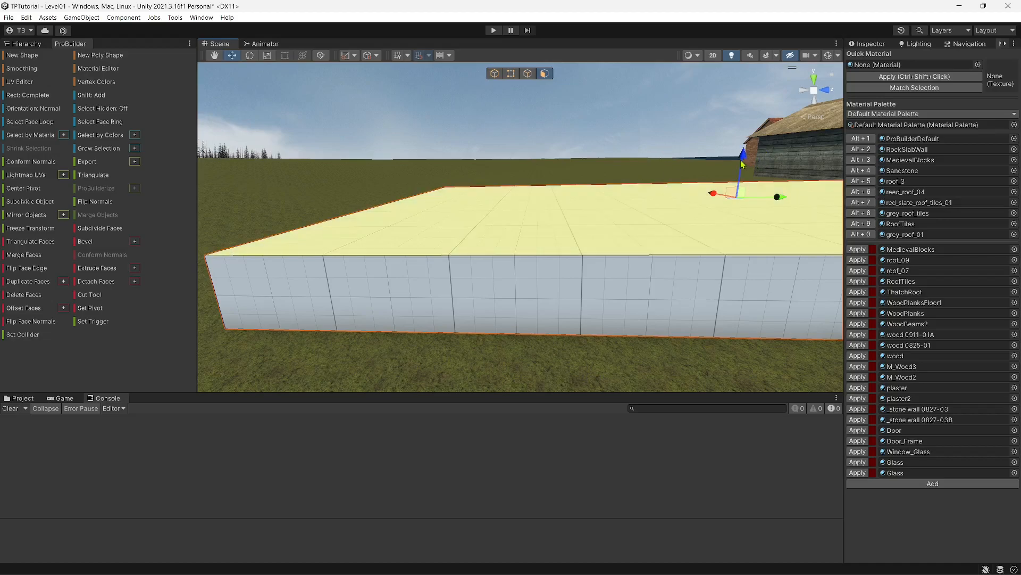
{"action": "mouse_move", "coordinate": [744, 155]}
{"action": "left_mouse_down"}
{"action": "mouse_move", "coordinate": [751, 121]}
{"action": "mouse_move", "coordinate": [747, 147]}
{"action": "left_mouse_up"}
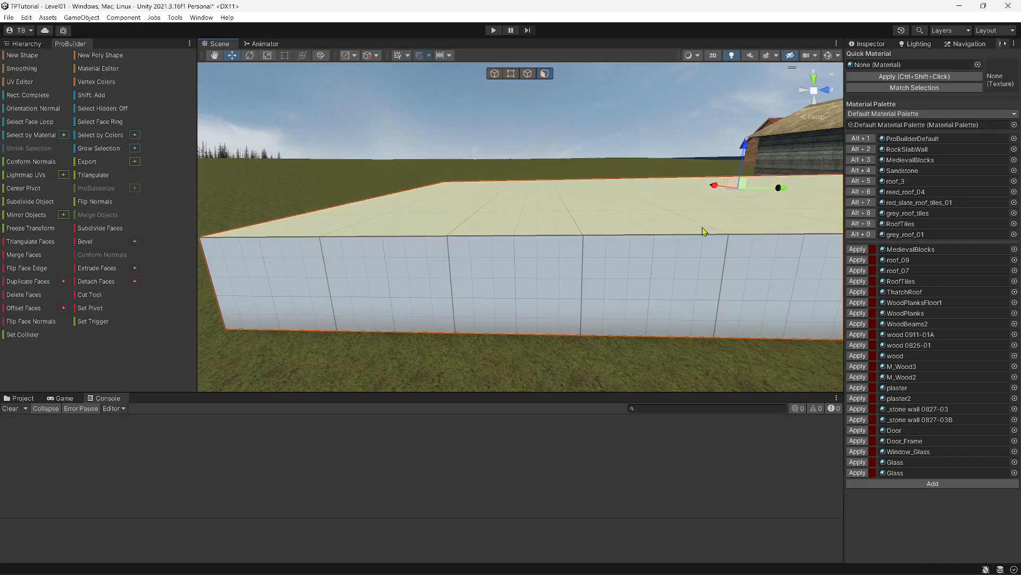
{"action": "left_click", "coordinate": [495, 74]}
{"action": "left_click_drag", "start_coordinate": [743, 153], "coordinate": [751, 109]}
Select the raised slab's bottom face and extend it downward by about 0.24.
{"action": "left_click", "coordinate": [545, 74]}
{"action": "right_click_drag", "start_coordinate": [553, 106], "coordinate": [580, 62]}
{"action": "left_click", "coordinate": [550, 208]}
{"action": "right_click_drag", "start_coordinate": [550, 208], "coordinate": [573, 185]}
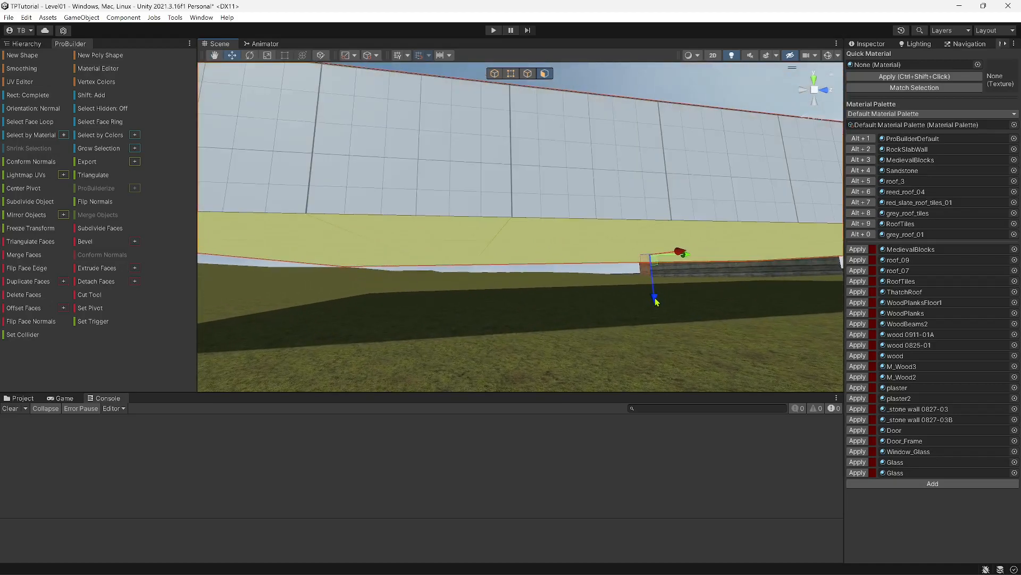
{"action": "left_click_drag", "start_coordinate": [655, 300], "coordinate": [656, 314]}
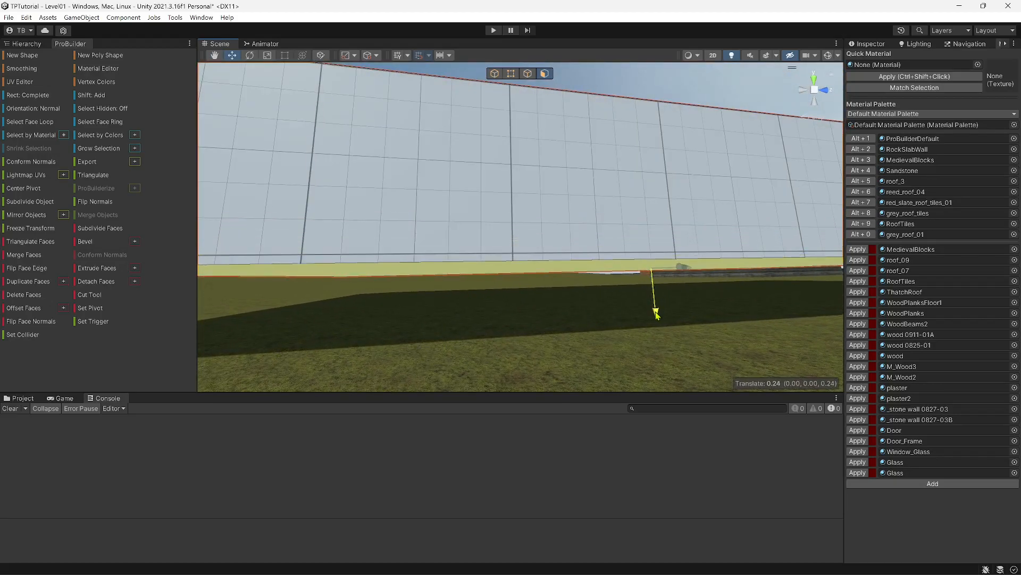
{"action": "right_click_drag", "start_coordinate": [658, 314], "coordinate": [616, 335]}
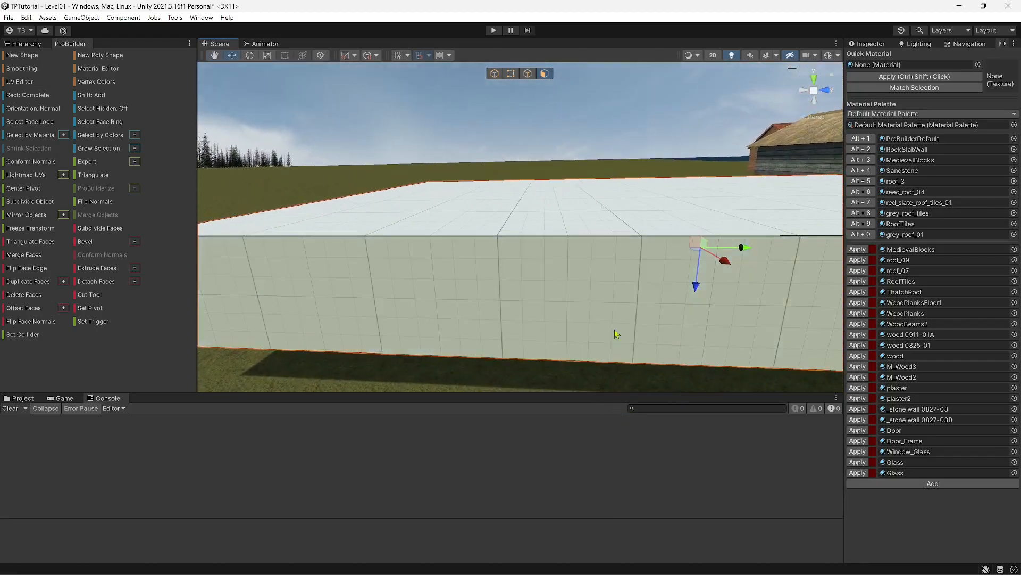
Lower the slab's top face and fine-tune its height to line up with the material's grid lines.
{"action": "left_click", "coordinate": [630, 220]}
{"action": "left_click_drag", "start_coordinate": [717, 150], "coordinate": [719, 180]}
{"action": "right_click_drag", "start_coordinate": [717, 180], "coordinate": [668, 272]}
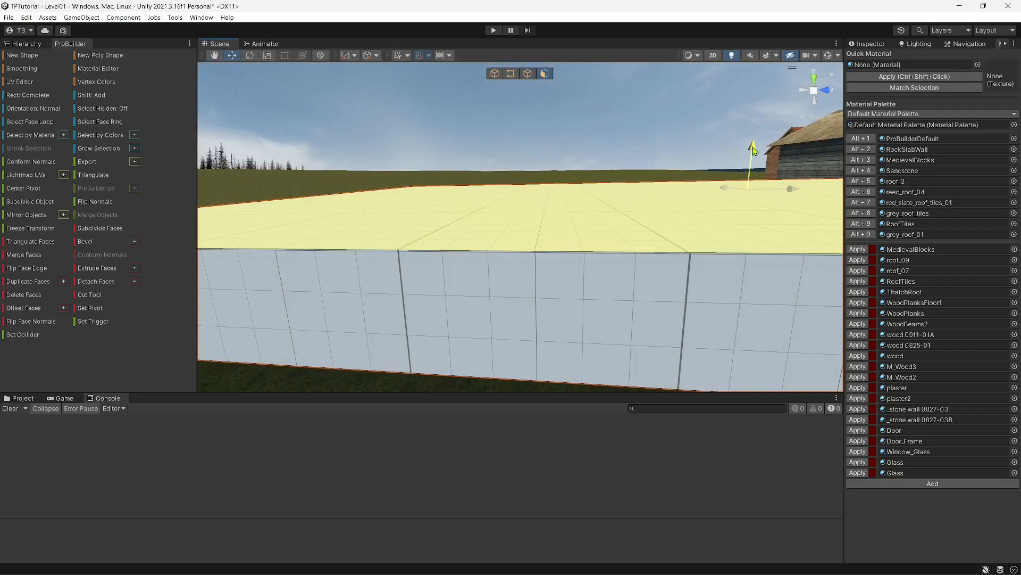
{"action": "left_click_drag", "start_coordinate": [753, 150], "coordinate": [754, 151]}
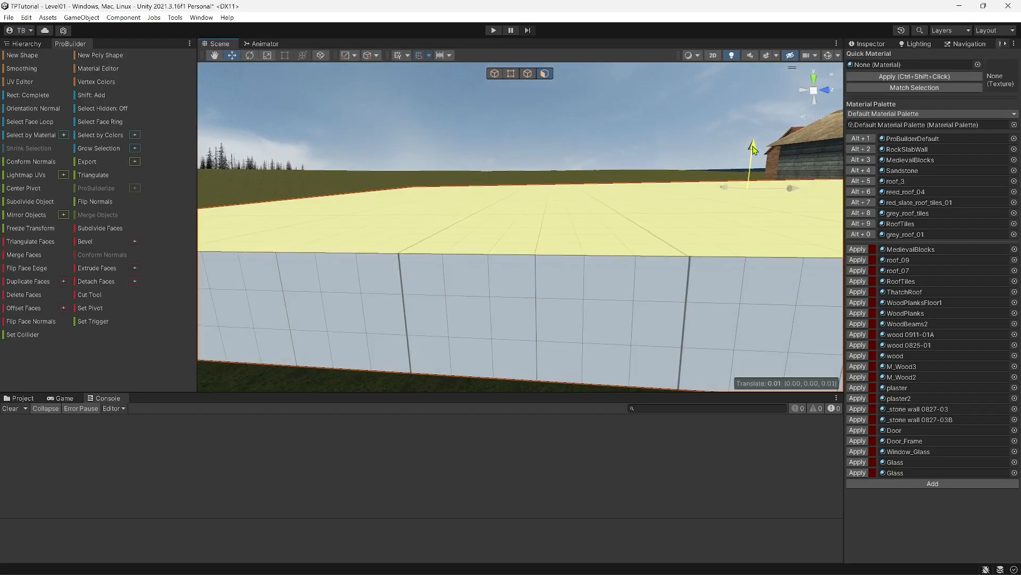
{"action": "left_click_drag", "start_coordinate": [754, 149], "coordinate": [754, 150]}
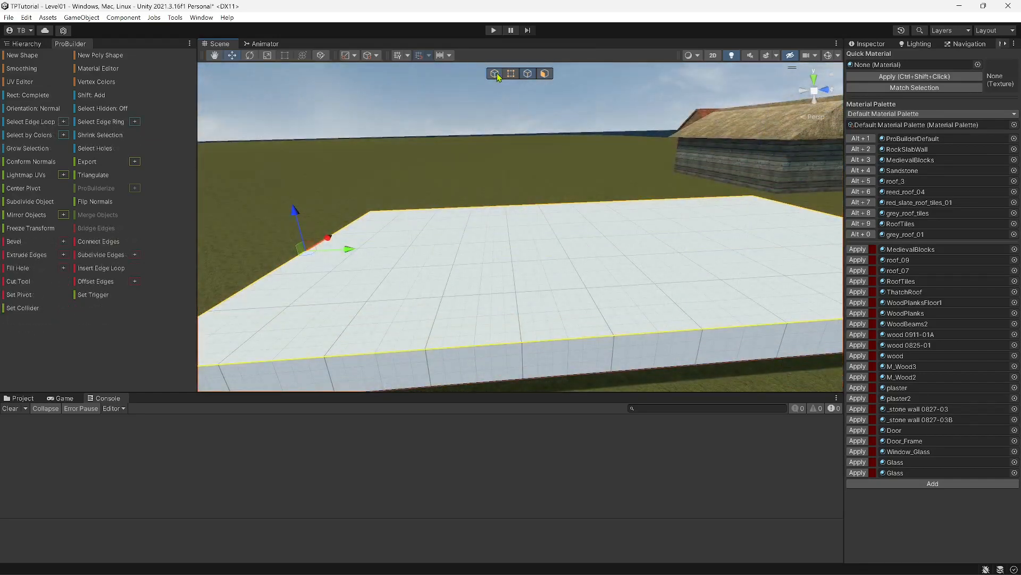
Lower the whole slab object back down toward the ground.
{"action": "left_click", "coordinate": [496, 75]}
{"action": "left_click_drag", "start_coordinate": [611, 179], "coordinate": [615, 198]}
{"action": "right_click_drag", "start_coordinate": [612, 223], "coordinate": [585, 319]}
{"action": "key", "text": "w"}
Inset the slab's top face uniformly to leave a narrow border for the walls.
{"action": "left_click", "coordinate": [545, 74]}
{"action": "right_click_drag", "start_coordinate": [559, 114], "coordinate": [577, 211]}
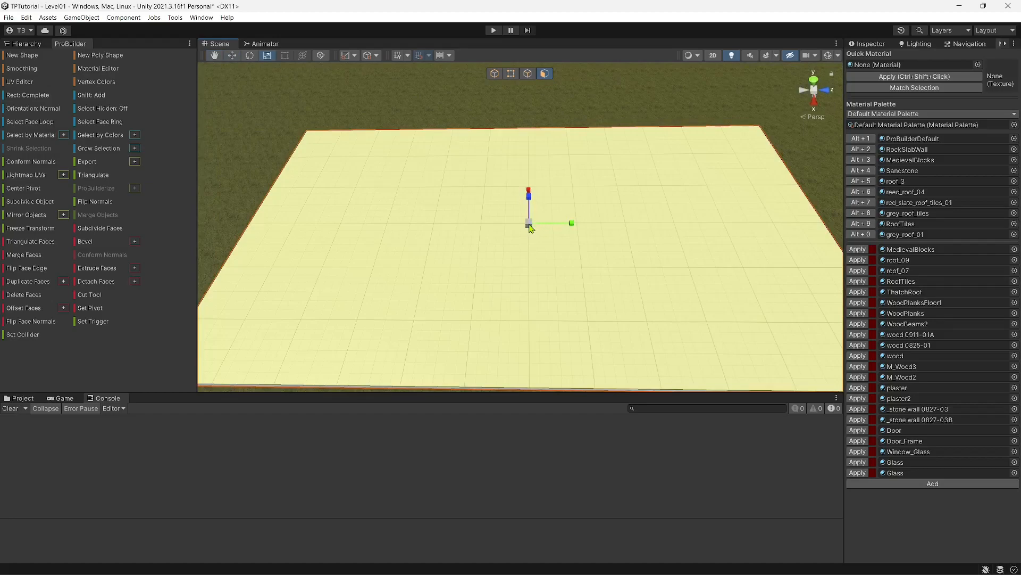
{"action": "left_click_drag", "start_coordinate": [530, 228], "coordinate": [529, 227]}
{"action": "right_click_drag", "start_coordinate": [530, 231], "coordinate": [551, 227]}
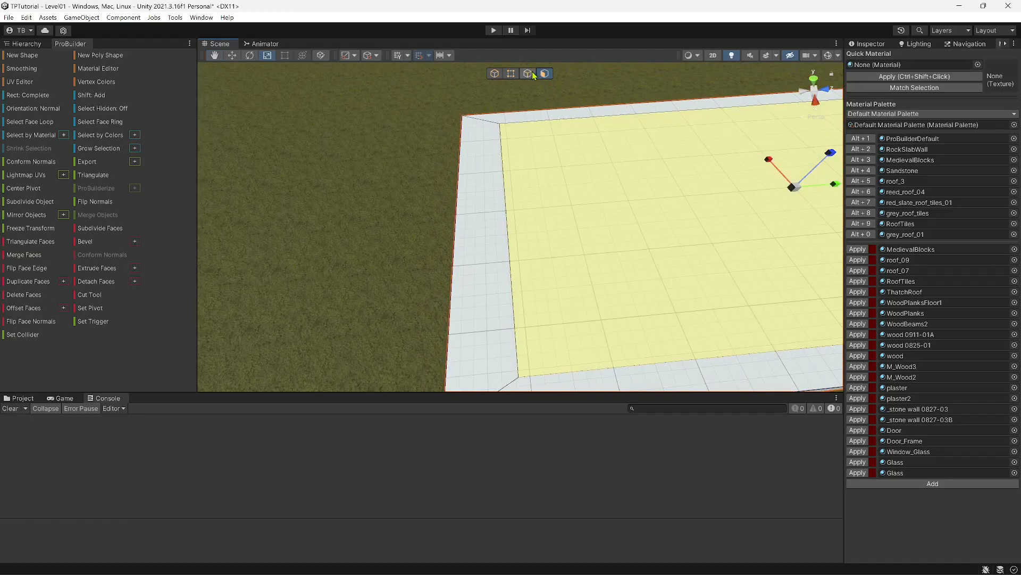
Select the inset's short edge and move it by about 0.17 onto the nearest grid line.
{"action": "left_click", "coordinate": [528, 74]}
{"action": "left_click", "coordinate": [505, 235]}
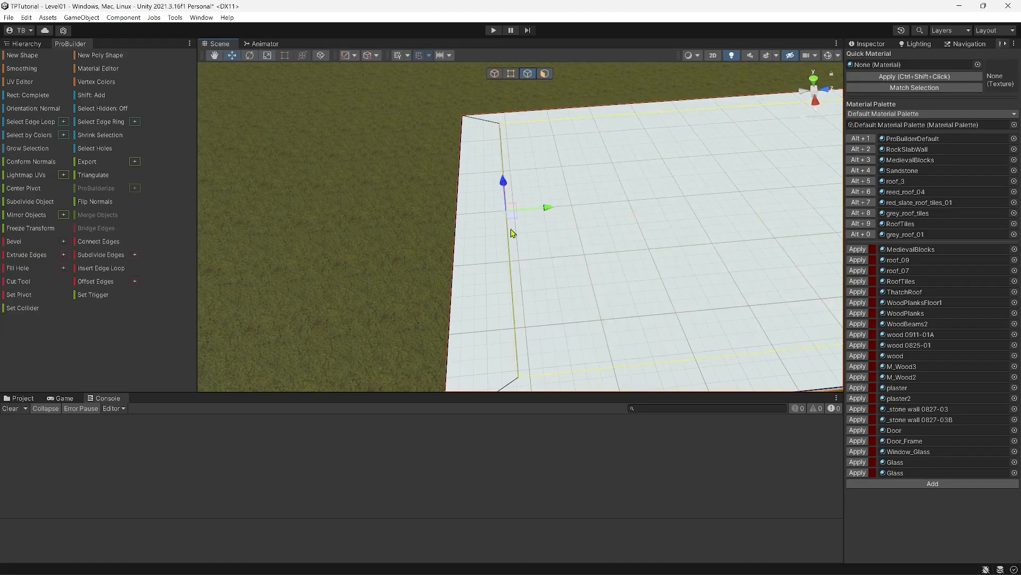
{"action": "right_click_drag", "start_coordinate": [534, 217], "coordinate": [517, 251]}
{"action": "key", "text": "w"}
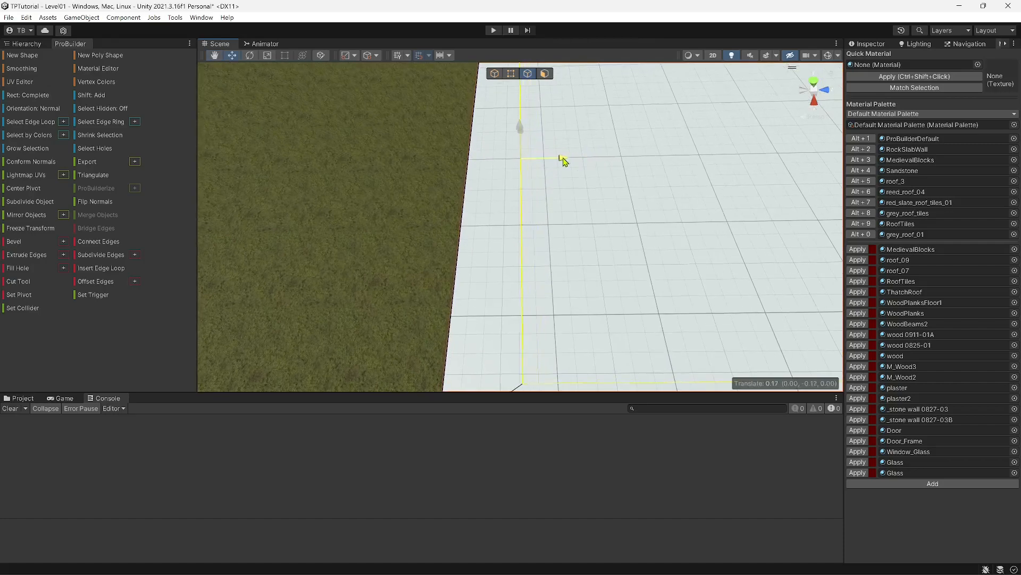
{"action": "right_click_drag", "start_coordinate": [524, 164], "coordinate": [505, 158]}
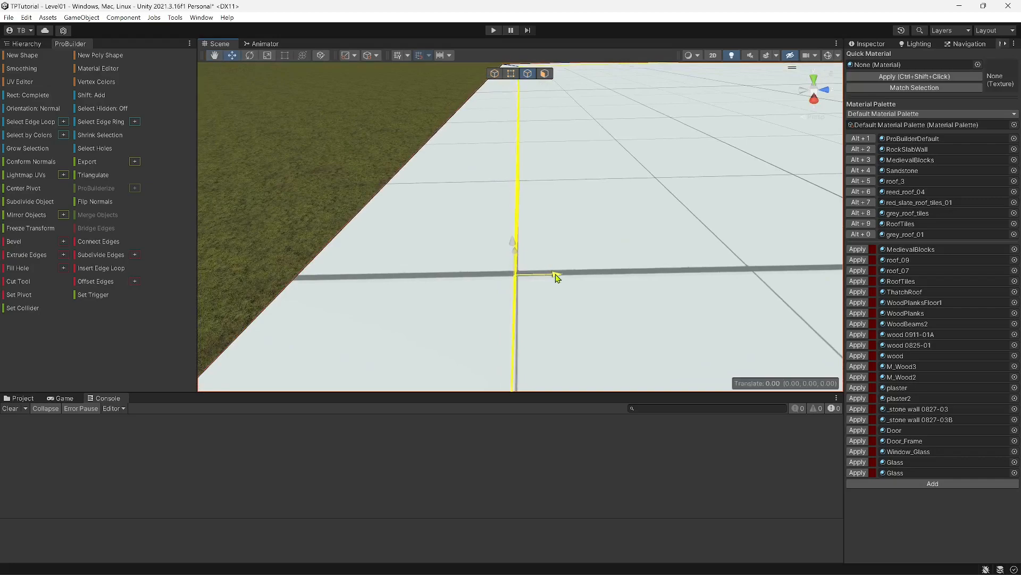
{"action": "right_click_drag", "start_coordinate": [558, 277], "coordinate": [776, 365]}
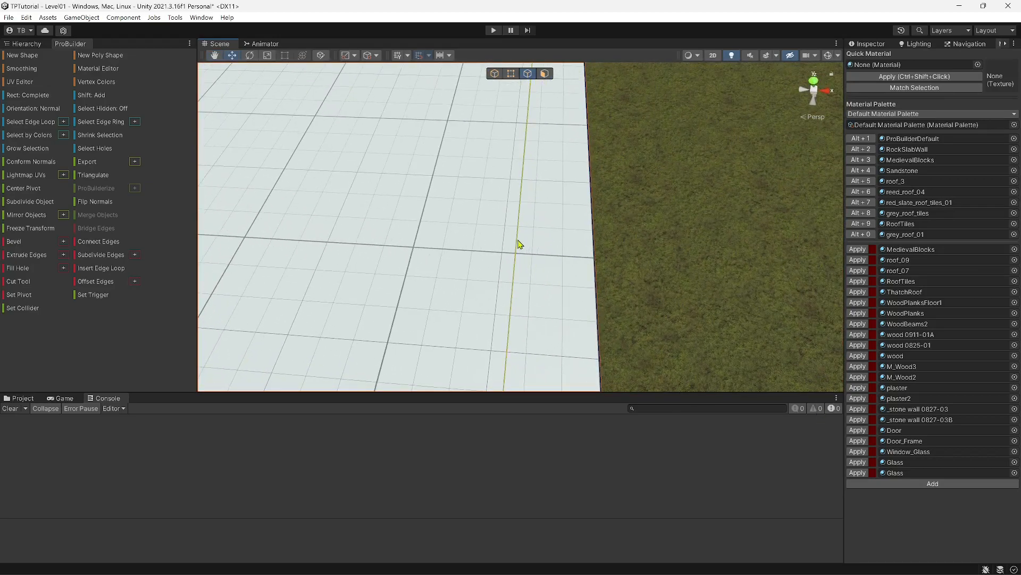
Move the inset's next edge by about 0.24 and fine-tune it onto the nearest grid line.
{"action": "right_click_drag", "start_coordinate": [520, 244], "coordinate": [525, 188]}
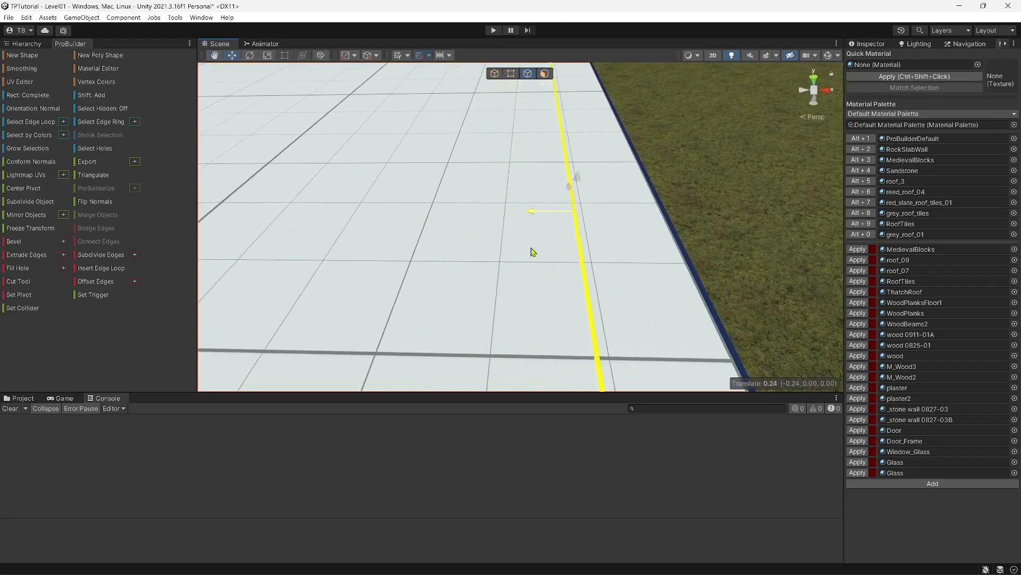
{"action": "right_click_drag", "start_coordinate": [541, 253], "coordinate": [509, 246]}
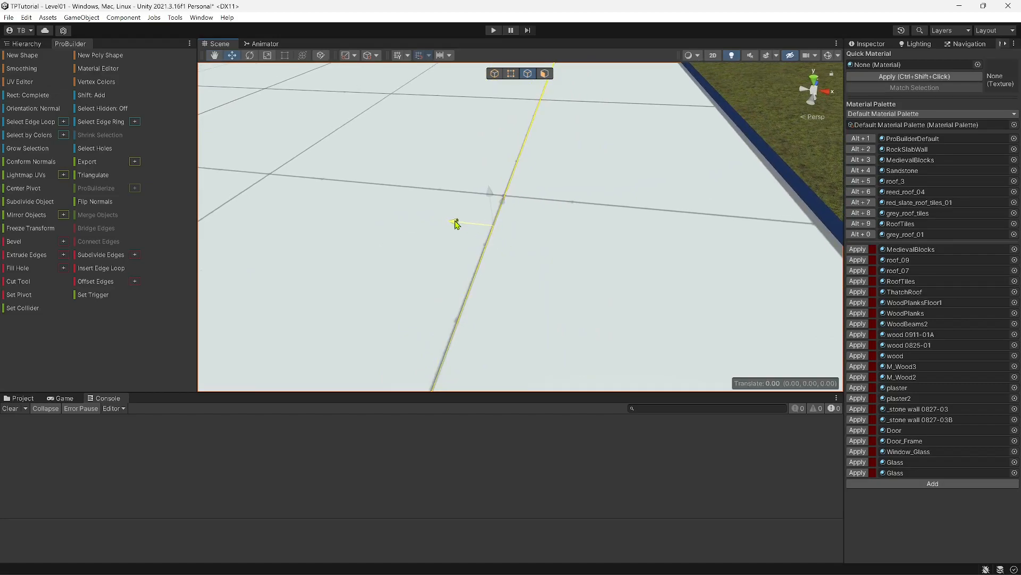
{"action": "key", "text": "a"}
{"action": "right_click_drag", "start_coordinate": [497, 319], "coordinate": [519, 315]}
{"action": "key", "text": "d"}
{"action": "key", "text": "a"}
{"action": "mouse_move", "coordinate": [539, 256]}
{"action": "right_mouse_down"}
{"action": "mouse_move", "coordinate": [383, 181]}
{"action": "mouse_move", "coordinate": [313, 169]}
{"action": "mouse_move", "coordinate": [288, 221]}
{"action": "mouse_move", "coordinate": [499, 239]}
{"action": "mouse_move", "coordinate": [455, 221]}
{"action": "mouse_move", "coordinate": [456, 96]}
{"action": "mouse_move", "coordinate": [446, 163]}
{"action": "mouse_move", "coordinate": [542, 238]}
{"action": "right_mouse_up"}
Move the inset's two remaining edges by about 0.39 and 0.26 onto their nearest grid lines.
{"action": "right_click_drag", "start_coordinate": [813, 211], "coordinate": [745, 287]}
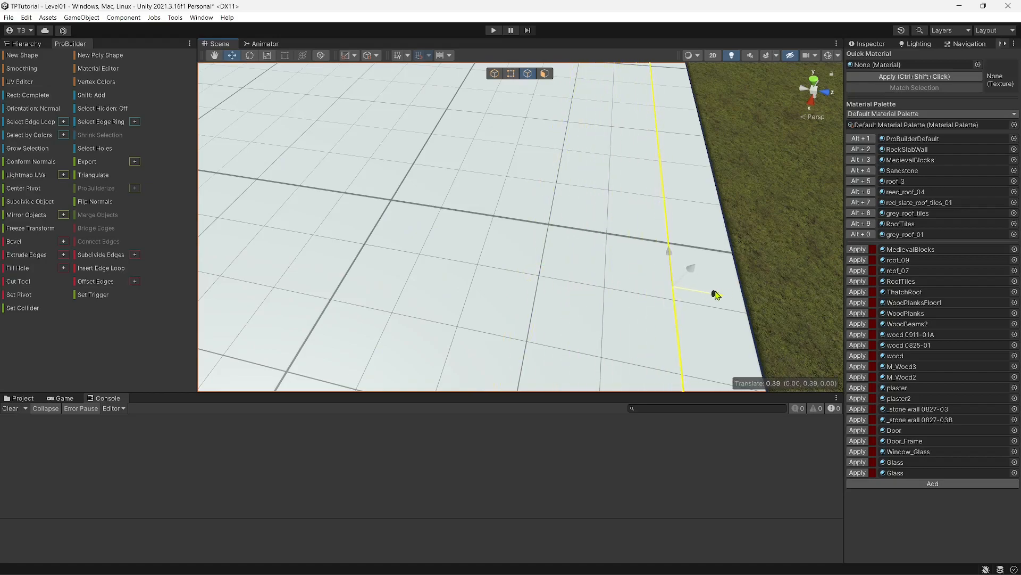
{"action": "right_click_drag", "start_coordinate": [717, 294], "coordinate": [382, 201]}
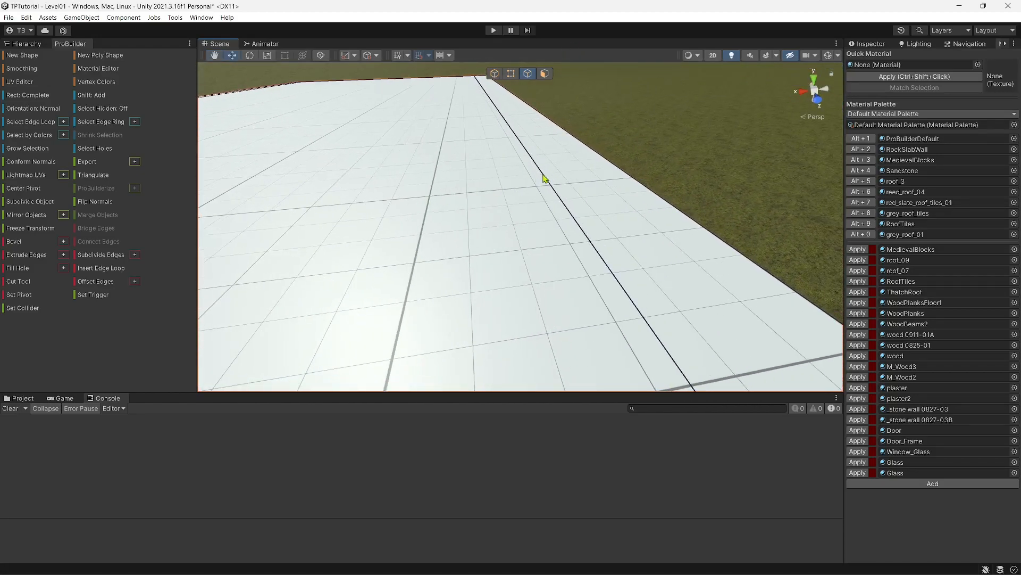
{"action": "right_click_drag", "start_coordinate": [553, 197], "coordinate": [583, 264]}
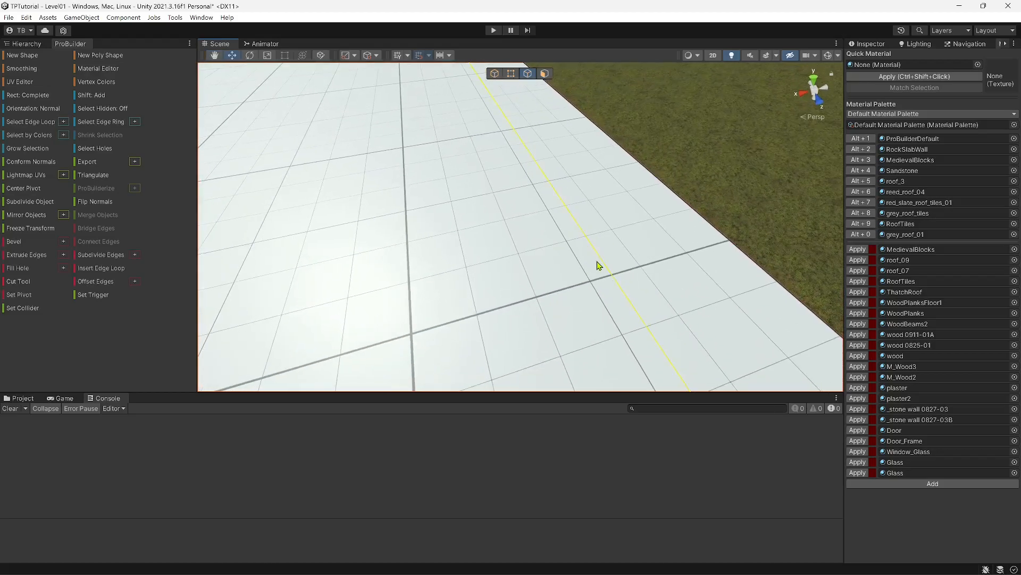
{"action": "right_click_drag", "start_coordinate": [644, 290], "coordinate": [533, 303]}
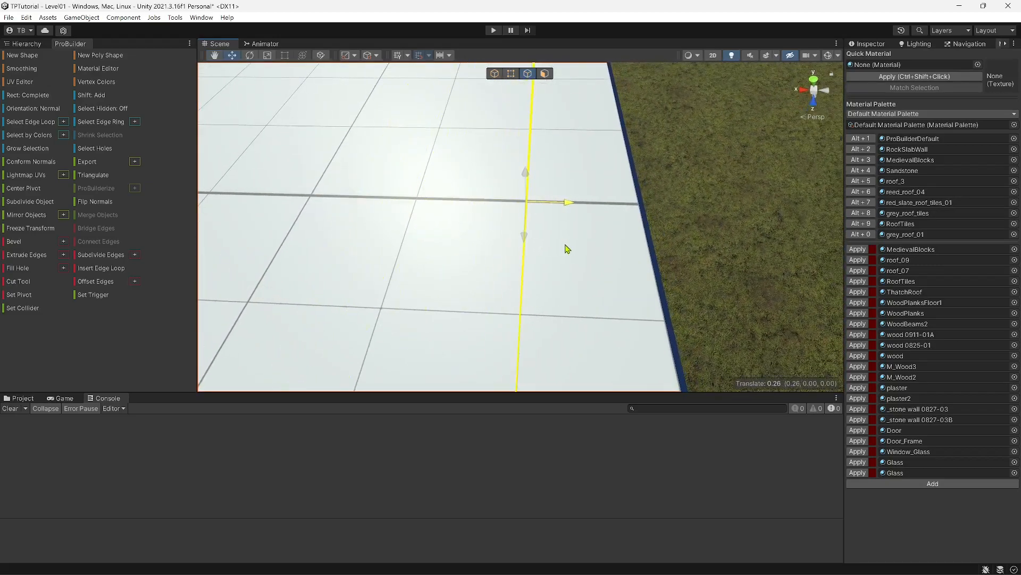
{"action": "right_click_drag", "start_coordinate": [567, 251], "coordinate": [754, 259]}
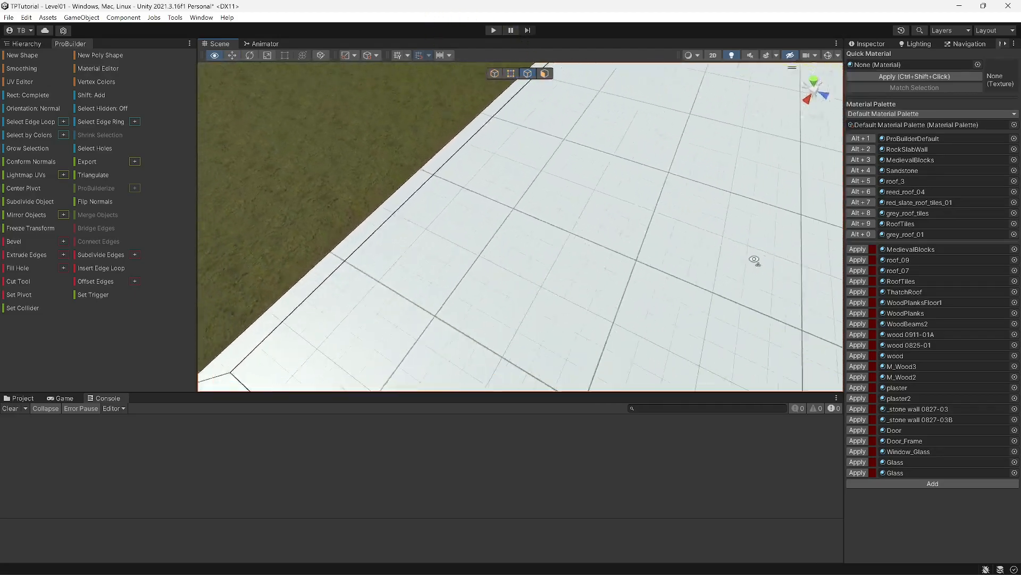
Select the narrow border faces around the slab's inset in face mode.
{"action": "right_click_drag", "start_coordinate": [820, 285], "coordinate": [546, 36]}
{"action": "left_click", "coordinate": [544, 75]}
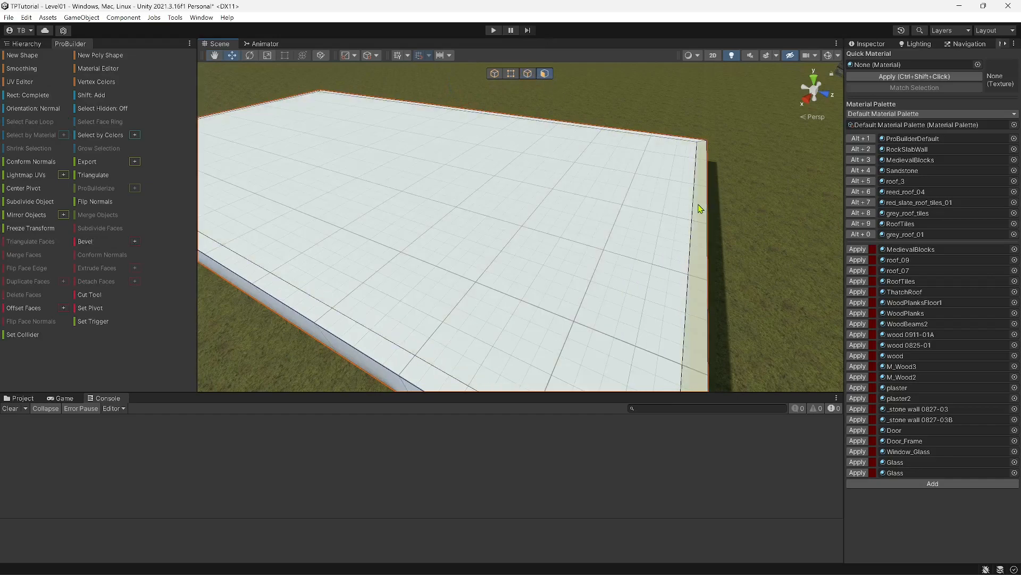
{"action": "left_click", "coordinate": [698, 205]}
{"action": "right_click_drag", "start_coordinate": [699, 206], "coordinate": [806, 274]}
{"action": "left_click", "coordinate": [544, 222]}
{"action": "left_click", "coordinate": [521, 206]}
{"action": "right_click_drag", "start_coordinate": [529, 220], "coordinate": [775, 219]}
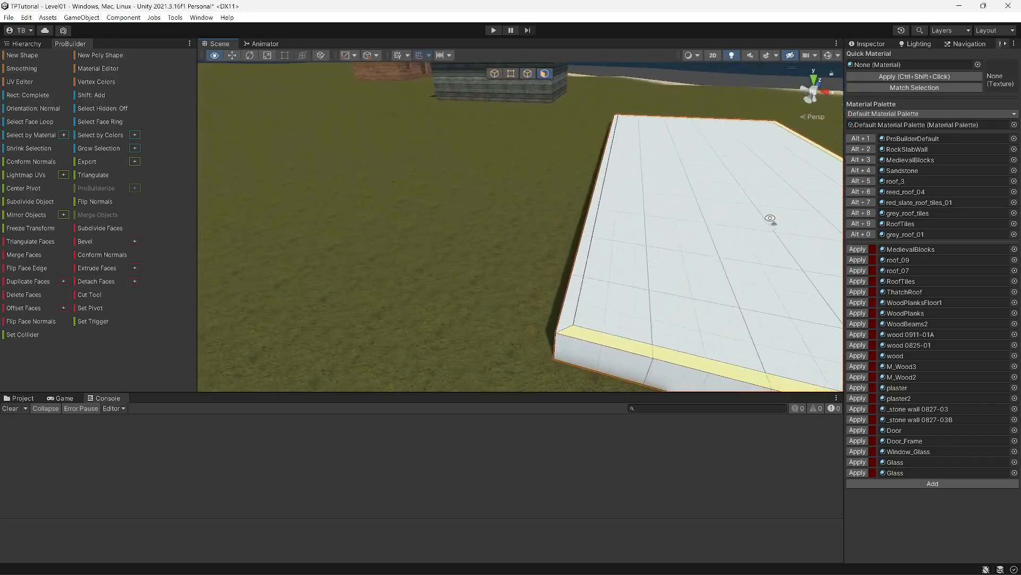
{"action": "right_click_drag", "start_coordinate": [585, 287], "coordinate": [852, 250]}
{"action": "right_click_drag", "start_coordinate": [627, 286], "coordinate": [516, 298]}
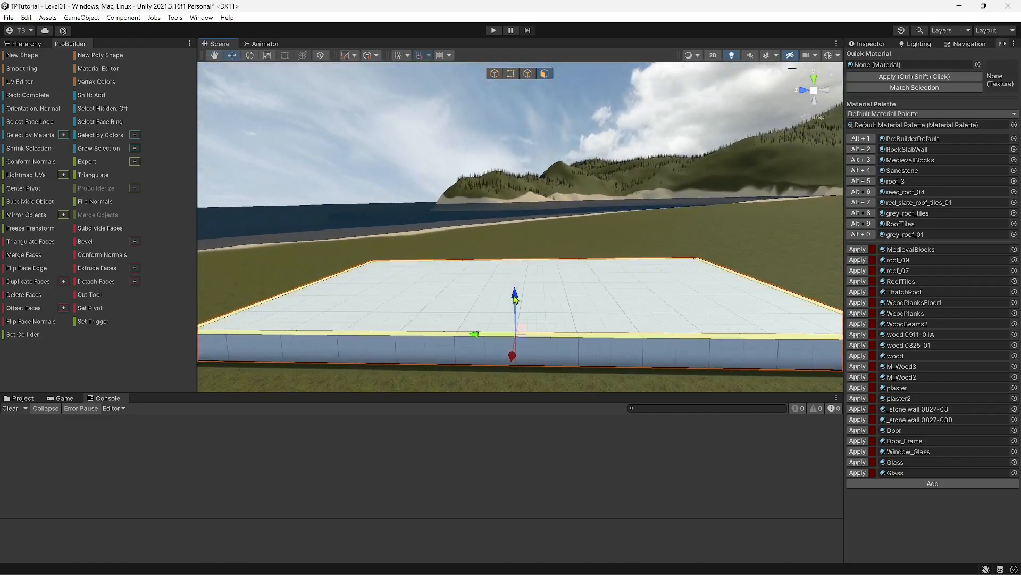
Extrude the border faces upward by about 2.5 to form the house walls.
{"action": "left_click_drag", "start_coordinate": [515, 296], "coordinate": [519, 205]}
{"action": "left_click_drag", "start_coordinate": [518, 185], "coordinate": [520, 150]}
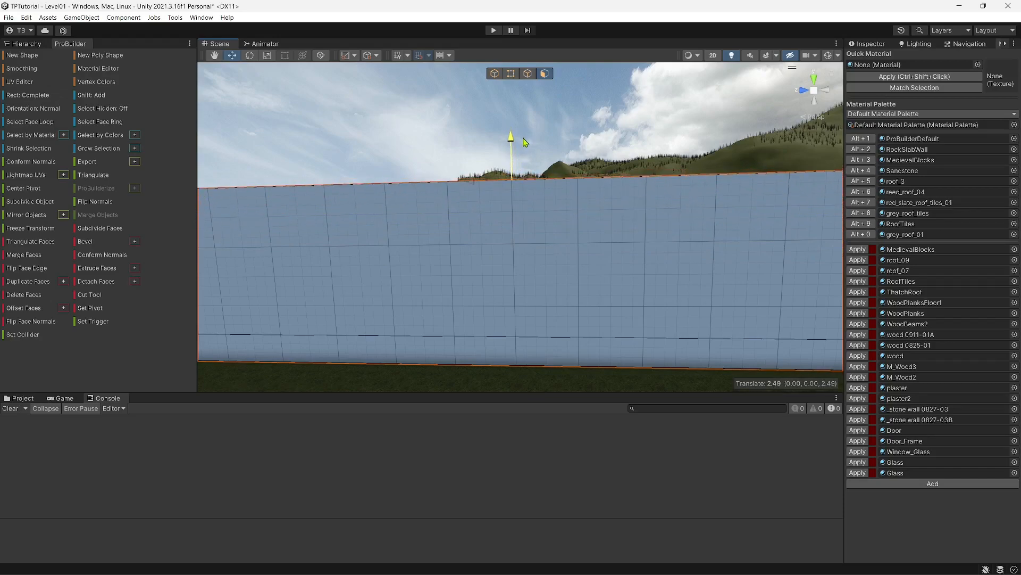
{"action": "left_click_drag", "start_coordinate": [524, 142], "coordinate": [553, 299]}
{"action": "scroll", "coordinate": [555, 301], "scroll_direction": "up", "scroll_amount": 5}
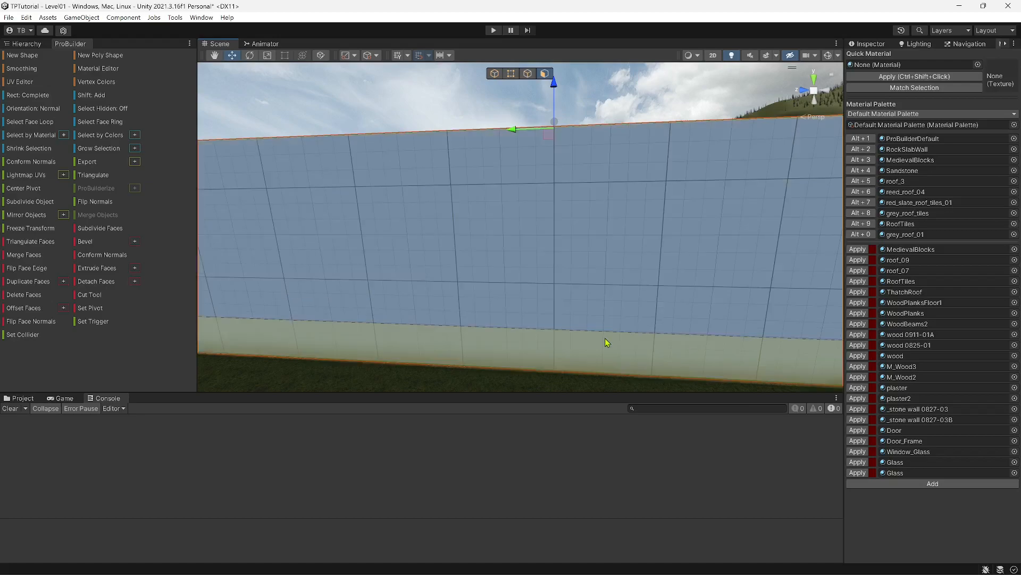
{"action": "mouse_move", "coordinate": [513, 321]}
{"action": "left_mouse_down", "text": "alt"}
{"action": "mouse_move", "coordinate": [435, 305]}
{"action": "mouse_move", "coordinate": [566, 317]}
{"action": "mouse_move", "coordinate": [518, 314]}
{"action": "left_mouse_up", "text": "alt"}
Select the outer face of the long front wall in face mode.
{"action": "left_click", "coordinate": [344, 238]}
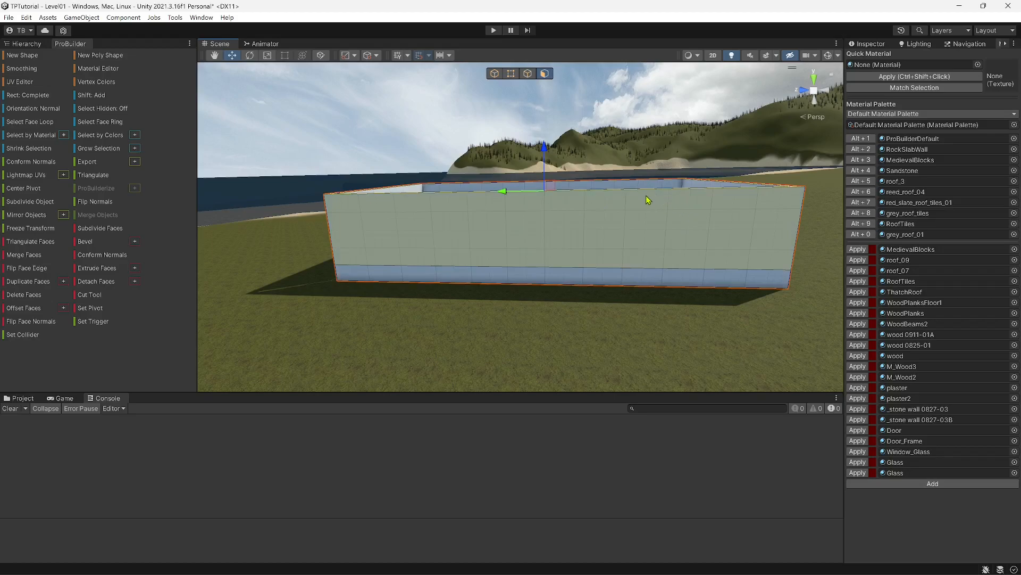
{"action": "right_click_drag", "start_coordinate": [626, 197], "coordinate": [468, 224]}
{"action": "key", "text": "w"}
{"action": "key", "text": "e"}
{"action": "key", "text": "w"}
{"action": "key", "text": "s"}
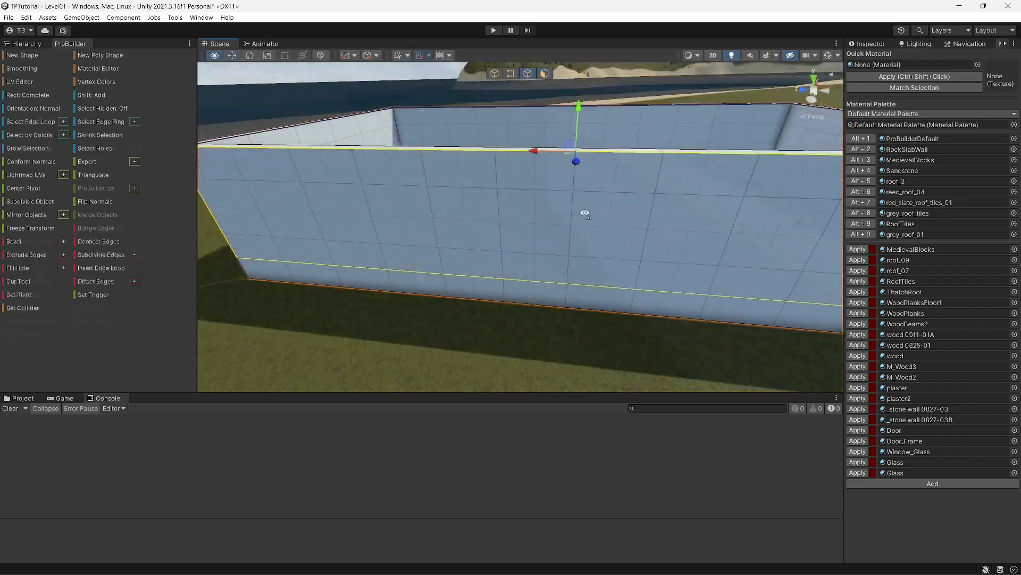
{"action": "right_click_drag", "start_coordinate": [583, 212], "coordinate": [599, 198]}
{"action": "left_click", "coordinate": [544, 73]}
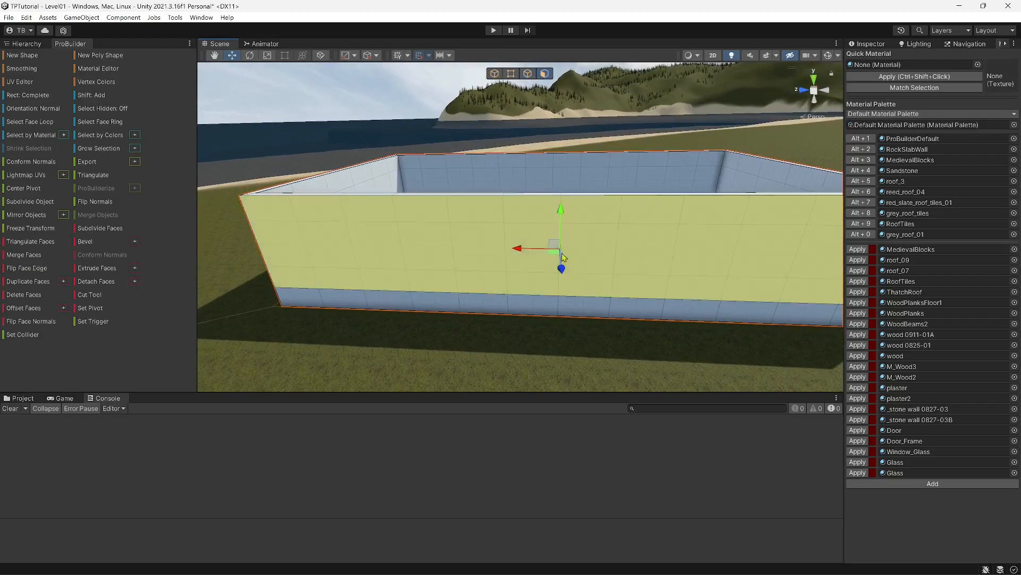
Inset the front wall's outer face by scaling it horizontally and vertically down to a door-sized face.
{"action": "key", "text": "r"}
{"action": "left_click_drag", "start_coordinate": [518, 250], "coordinate": [554, 252]}
{"action": "key", "text": "ctrl+z"}
{"action": "right_click_drag", "start_coordinate": [562, 259], "coordinate": [553, 225]}
{"action": "key", "text": "w"}
{"action": "left_click_drag", "start_coordinate": [554, 225], "coordinate": [566, 198]}
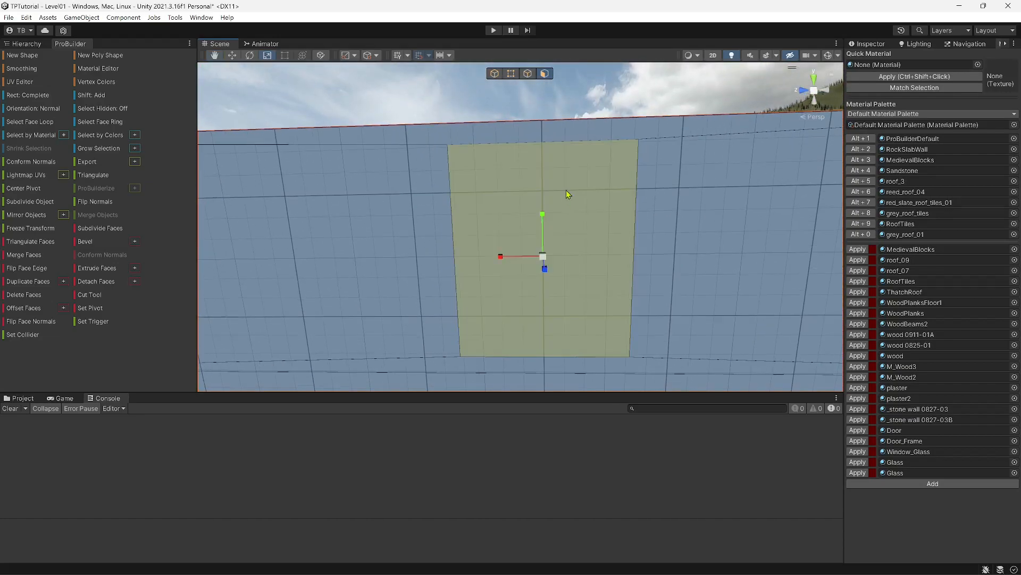
Lower the door outline's bottom edge to the base of the wall and its top edge onto a grid line.
{"action": "left_click", "coordinate": [527, 74]}
{"action": "left_click", "coordinate": [545, 142]}
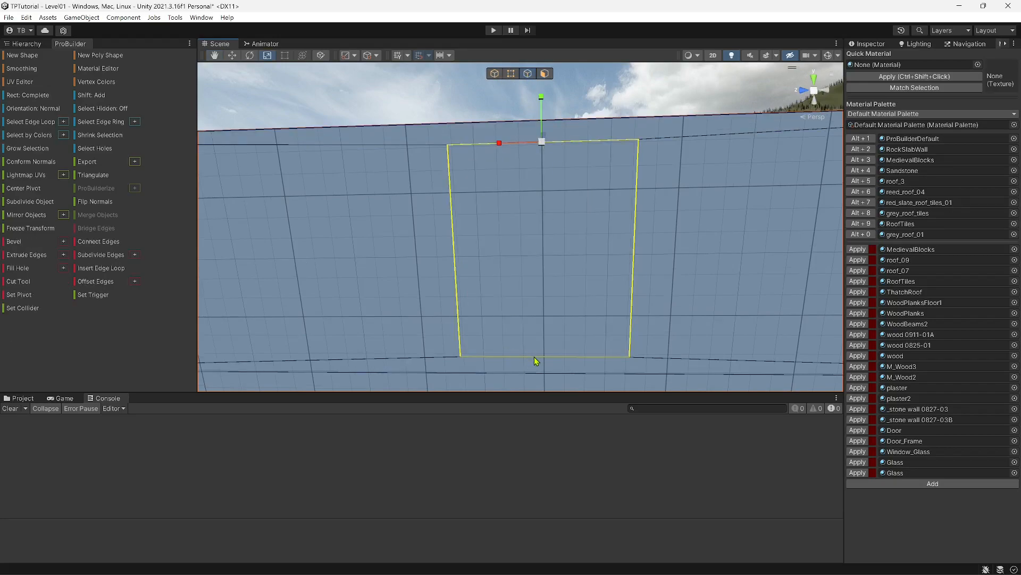
{"action": "left_click", "coordinate": [535, 356]}
{"action": "left_click_drag", "start_coordinate": [568, 263], "coordinate": [567, 314], "text": "alt"}
{"action": "left_click_drag", "start_coordinate": [544, 238], "coordinate": [572, 205]}
{"action": "mouse_move", "coordinate": [550, 262]}
{"action": "left_mouse_down", "text": "alt"}
{"action": "mouse_move", "coordinate": [511, 298]}
{"action": "mouse_move", "coordinate": [513, 76]}
{"action": "mouse_move", "coordinate": [538, 103]}
{"action": "mouse_move", "coordinate": [510, 355]}
{"action": "mouse_move", "coordinate": [531, 317]}
{"action": "mouse_move", "coordinate": [519, 299]}
{"action": "mouse_move", "coordinate": [534, 256]}
{"action": "left_mouse_up", "text": "alt"}
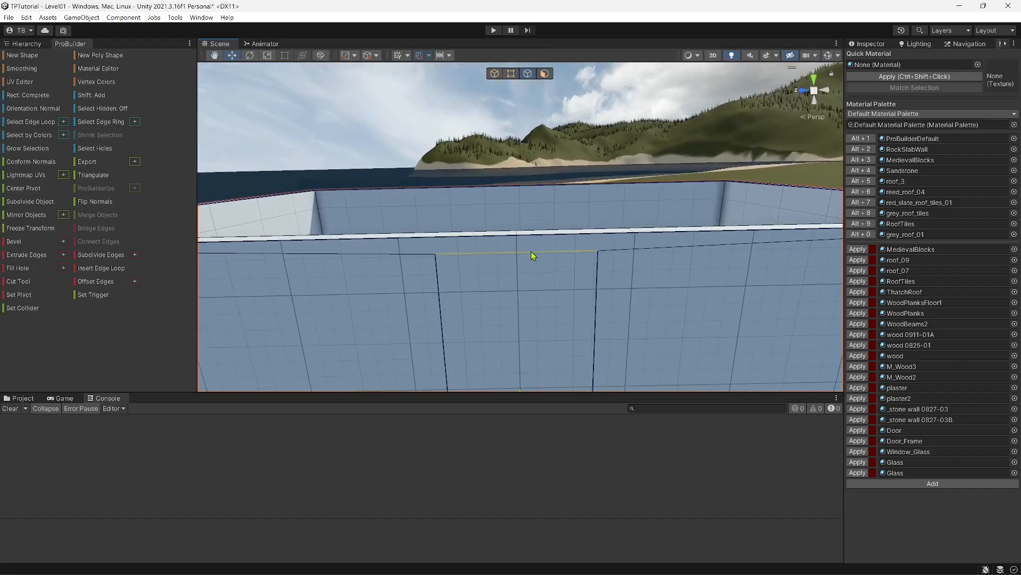
{"action": "left_click_drag", "start_coordinate": [515, 215], "coordinate": [509, 245]}
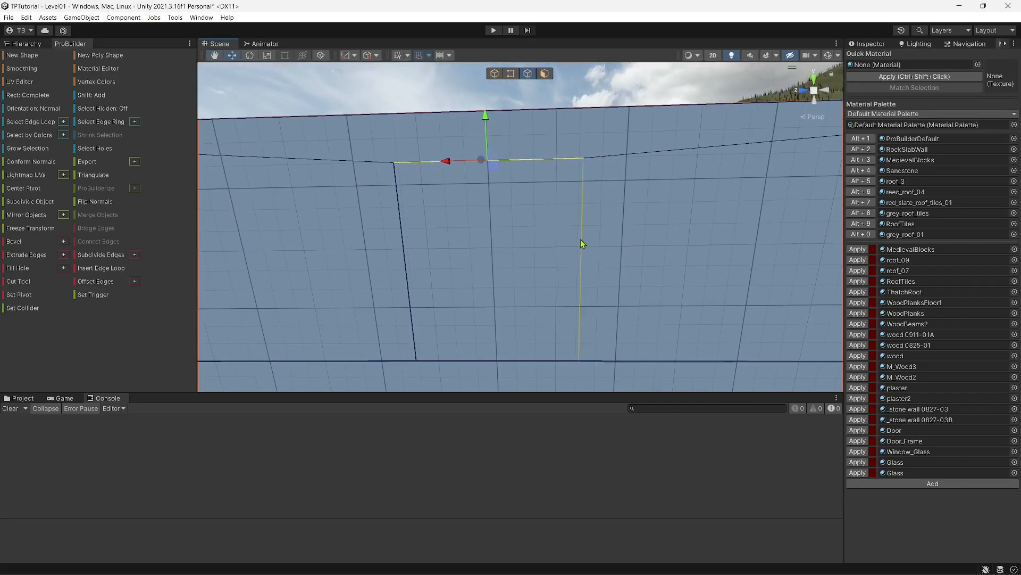
Move both vertical edges of the outer door outline inward by about 0.03 onto the grid lines.
{"action": "mouse_move", "coordinate": [539, 270]}
{"action": "left_mouse_down"}
{"action": "mouse_move", "coordinate": [518, 268]}
{"action": "mouse_move", "coordinate": [532, 268]}
{"action": "left_mouse_up"}
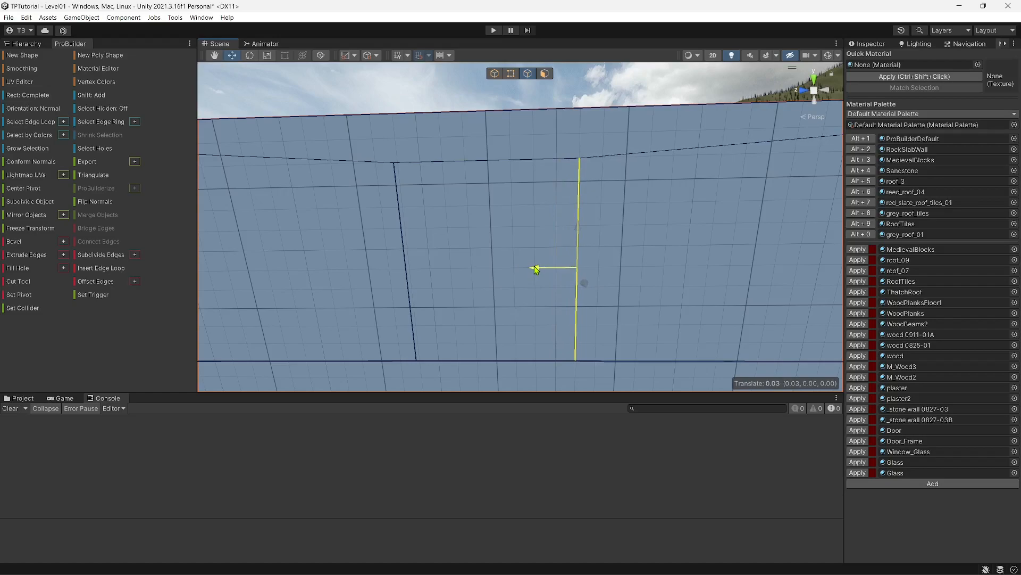
{"action": "left_click_drag", "start_coordinate": [537, 269], "coordinate": [536, 269]}
{"action": "left_click", "coordinate": [403, 226]}
{"action": "left_click_drag", "start_coordinate": [370, 272], "coordinate": [372, 266]}
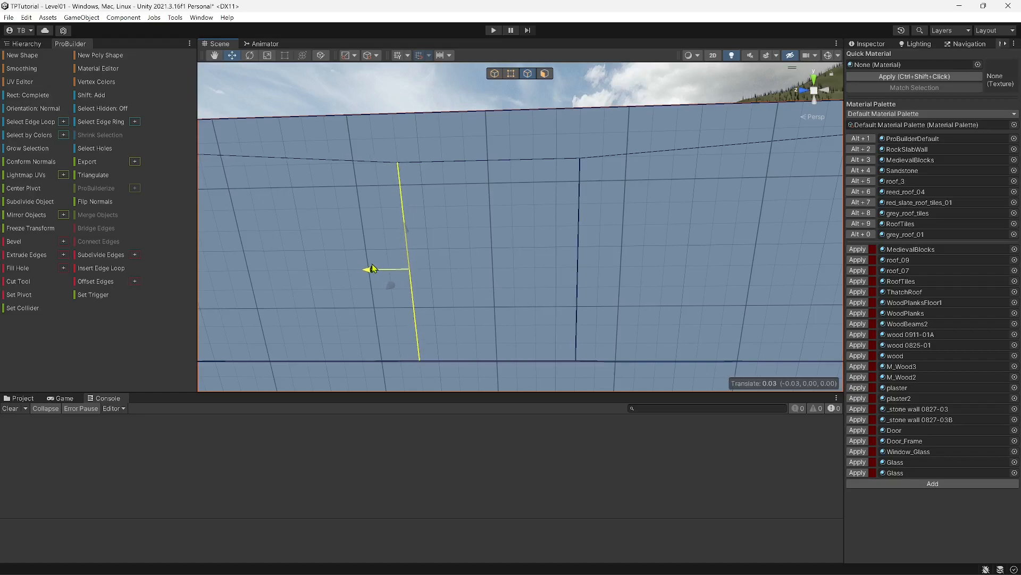
{"action": "right_click_drag", "start_coordinate": [482, 275], "coordinate": [432, 278]}
{"action": "left_click_drag", "start_coordinate": [428, 284], "coordinate": [456, 285]}
{"action": "mouse_move", "coordinate": [456, 286]}
{"action": "right_mouse_down"}
{"action": "mouse_move", "coordinate": [511, 269]}
{"action": "mouse_move", "coordinate": [461, 287]}
{"action": "right_mouse_up"}
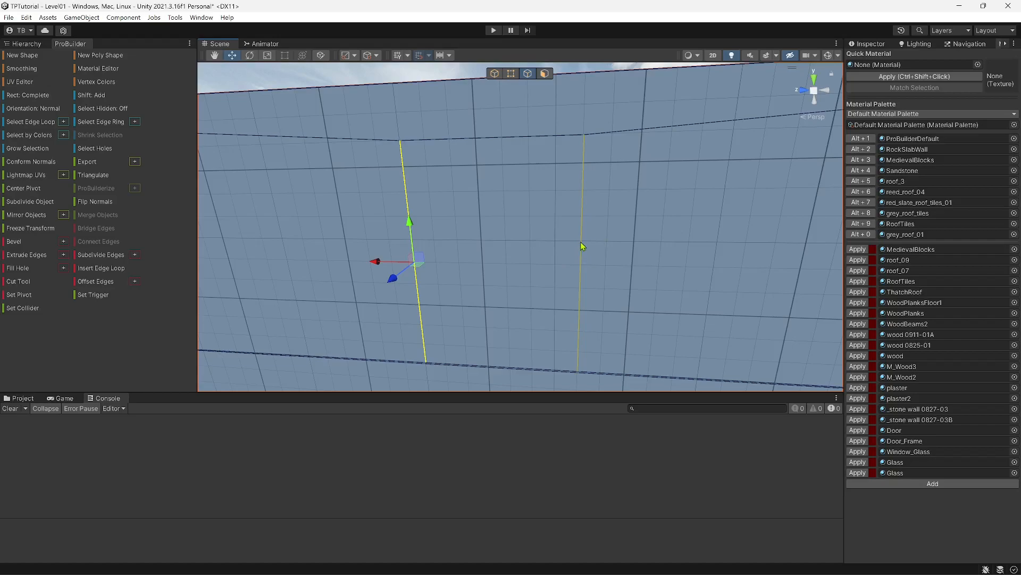
{"action": "left_click_drag", "start_coordinate": [539, 273], "coordinate": [514, 266]}
Fine-tune the outer door outline's top edge upward onto the grid line.
{"action": "right_click_drag", "start_coordinate": [567, 206], "coordinate": [532, 108]}
{"action": "key", "text": "w"}
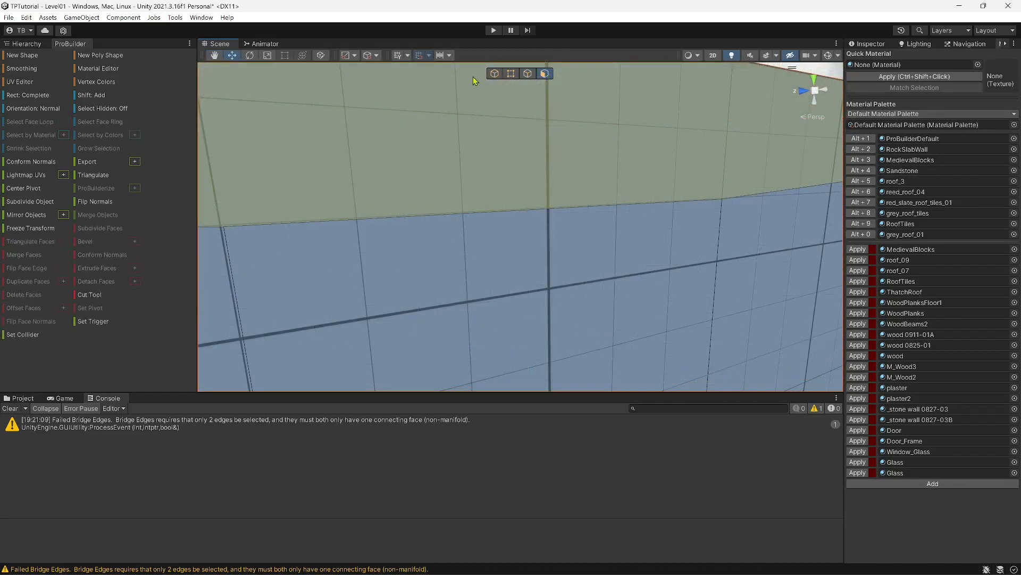
{"action": "left_click", "coordinate": [529, 75]}
{"action": "right_click_drag", "start_coordinate": [419, 215], "coordinate": [318, 195]}
{"action": "key", "text": "w"}
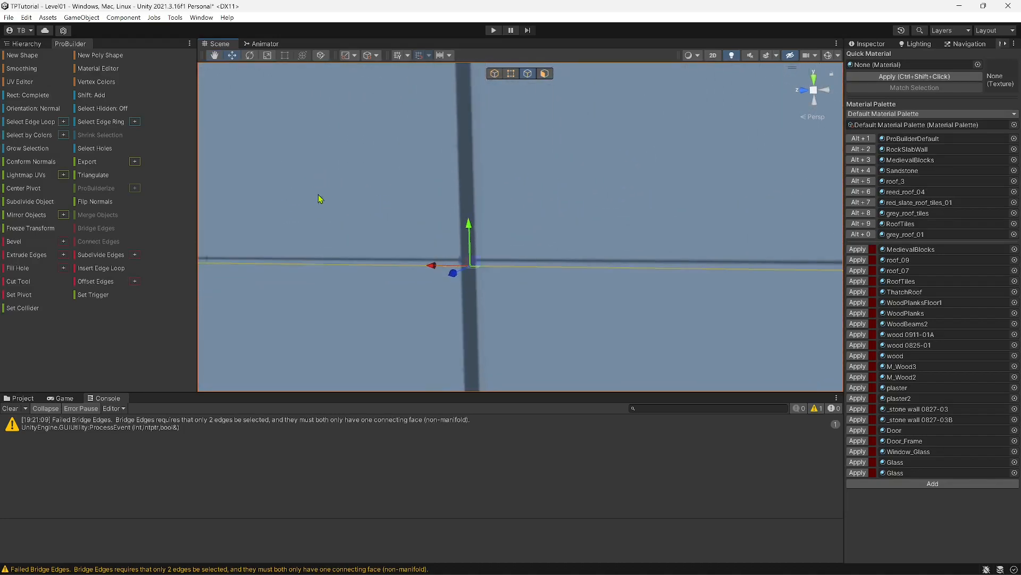
{"action": "left_click_drag", "start_coordinate": [470, 229], "coordinate": [470, 221]}
Fine-tune the outer door outline's bottom edge against the grid line at the wall's base.
{"action": "right_click_drag", "start_coordinate": [495, 267], "coordinate": [470, 284]}
{"action": "key", "text": "s"}
{"action": "key", "text": "d"}
{"action": "key", "text": "w"}
{"action": "key", "text": "a"}
{"action": "key", "text": "w"}
{"action": "key", "text": "w"}
{"action": "left_click_drag", "start_coordinate": [465, 274], "coordinate": [461, 274]}
Inset the inner face of the same wall, scaling it horizontally and vertically into a matching door outline.
{"action": "right_click_drag", "start_coordinate": [462, 274], "coordinate": [535, 90]}
{"action": "right_click_drag", "start_coordinate": [537, 531], "coordinate": [522, 60]}
{"action": "key", "text": "s"}
{"action": "right_click_drag", "start_coordinate": [489, 200], "coordinate": [999, 241]}
{"action": "key", "text": "s"}
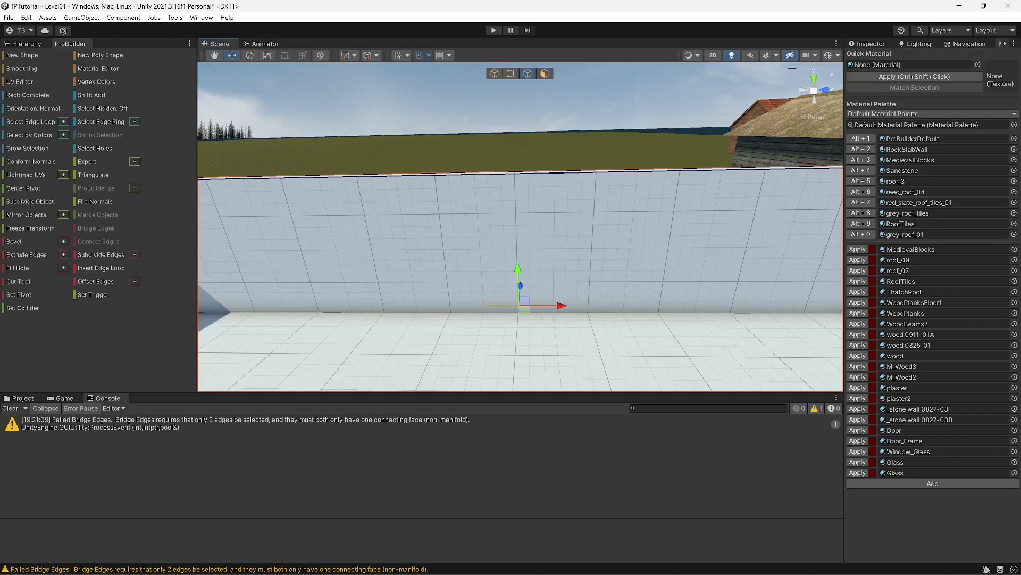
{"action": "left_click", "coordinate": [545, 74]}
{"action": "left_click", "coordinate": [535, 245]}
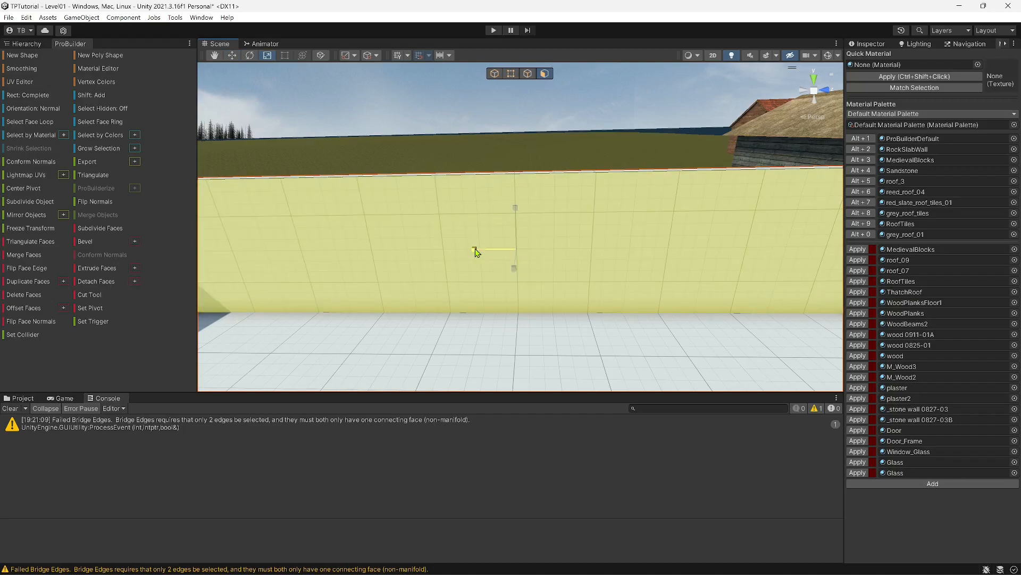
{"action": "left_click_drag", "start_coordinate": [483, 252], "coordinate": [513, 259]}
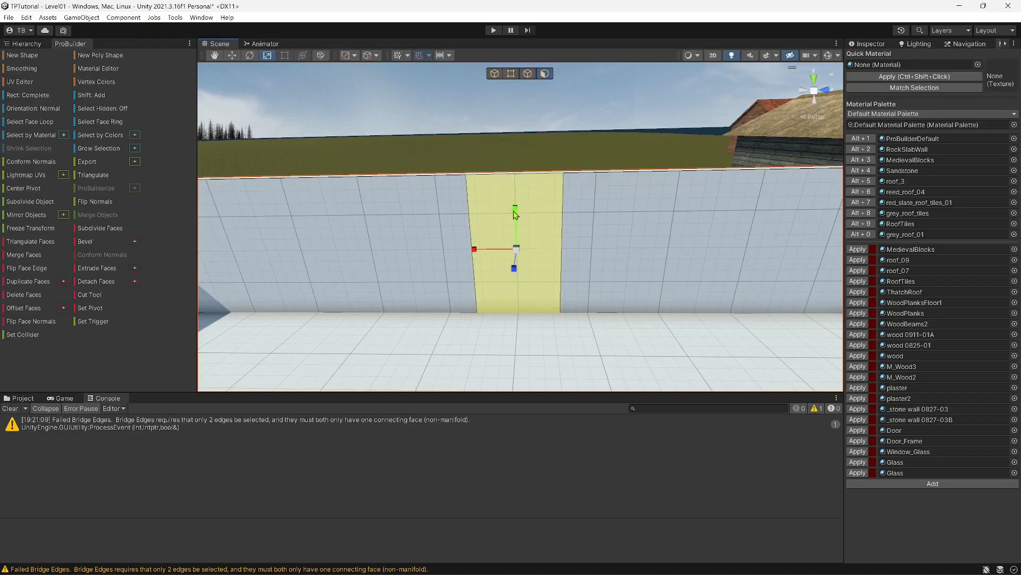
{"action": "left_click_drag", "start_coordinate": [516, 214], "coordinate": [520, 224]}
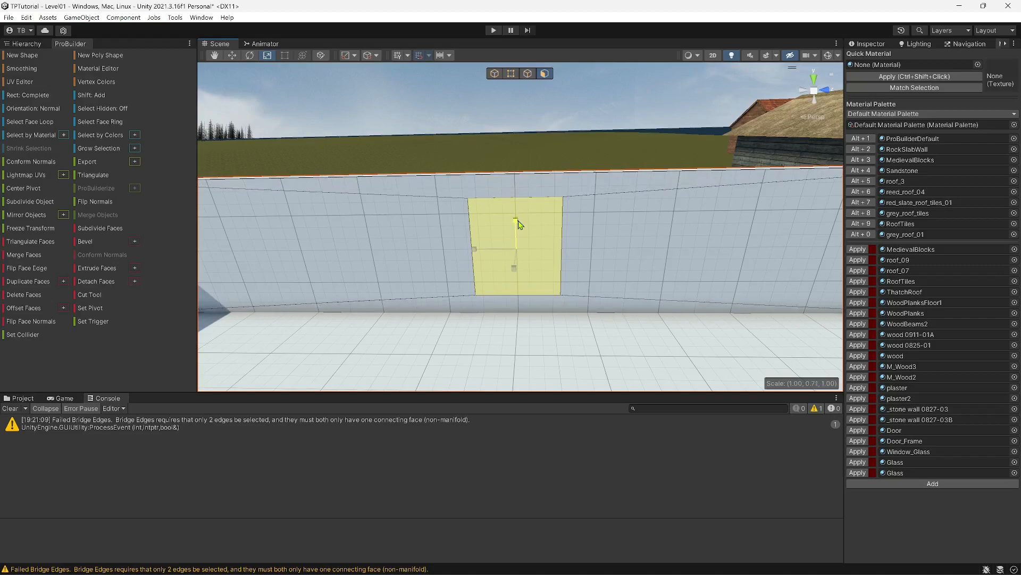
Lower the inner door outline's top edge and fine-tune it onto the grid line.
{"action": "right_click_drag", "start_coordinate": [520, 215], "coordinate": [521, 169]}
{"action": "key", "text": "w"}
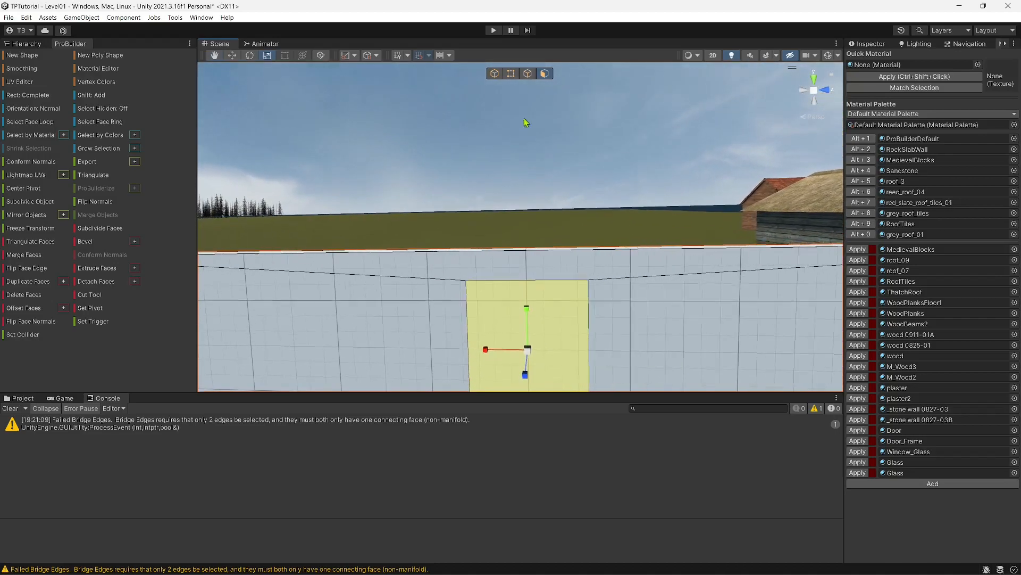
{"action": "left_click", "coordinate": [528, 73]}
{"action": "right_click_drag", "start_coordinate": [541, 131], "coordinate": [529, 198]}
{"action": "key", "text": "w"}
{"action": "key", "text": "w"}
{"action": "left_click", "coordinate": [562, 220]}
{"action": "left_click_drag", "start_coordinate": [521, 182], "coordinate": [525, 212]}
{"action": "right_click_drag", "start_coordinate": [550, 256], "coordinate": [544, 234]}
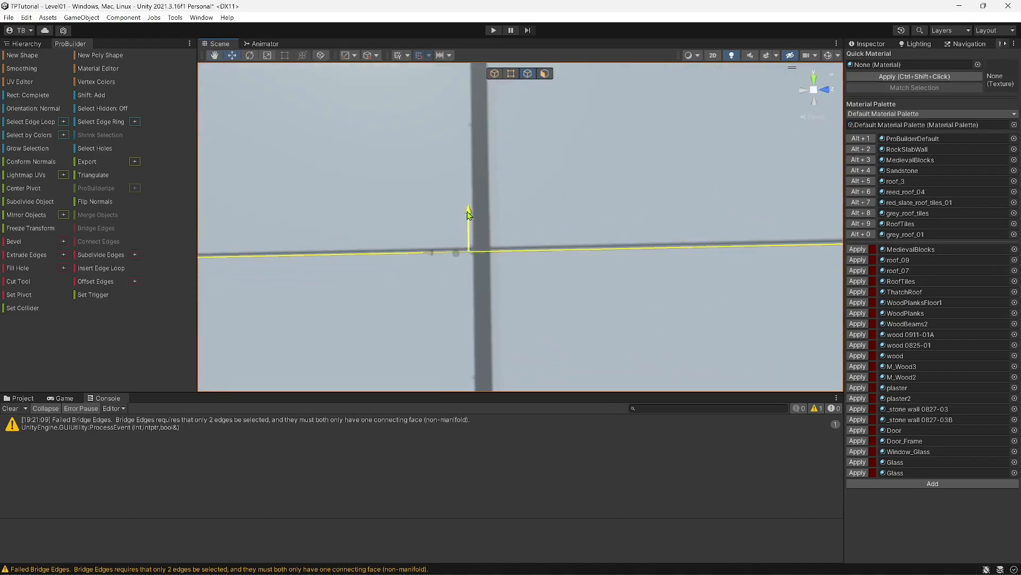
{"action": "left_click_drag", "start_coordinate": [468, 210], "coordinate": [505, 196]}
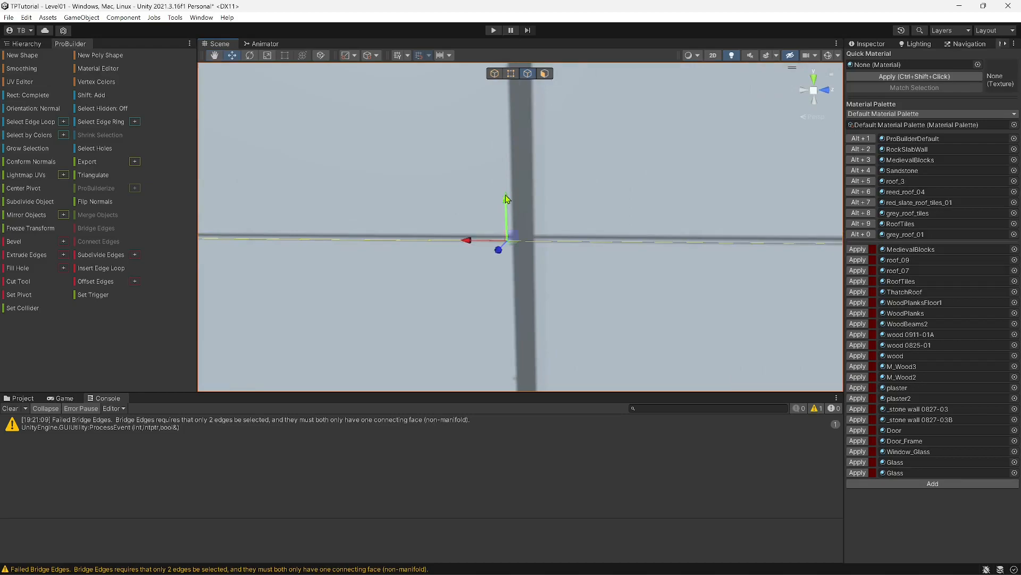
Lower the inner door outline's bottom edge by about 0.28 and fine-tune it onto the grid line at the floor.
{"action": "left_click_drag", "start_coordinate": [593, 194], "coordinate": [614, 181], "text": "alt"}
{"action": "left_click", "coordinate": [549, 196]}
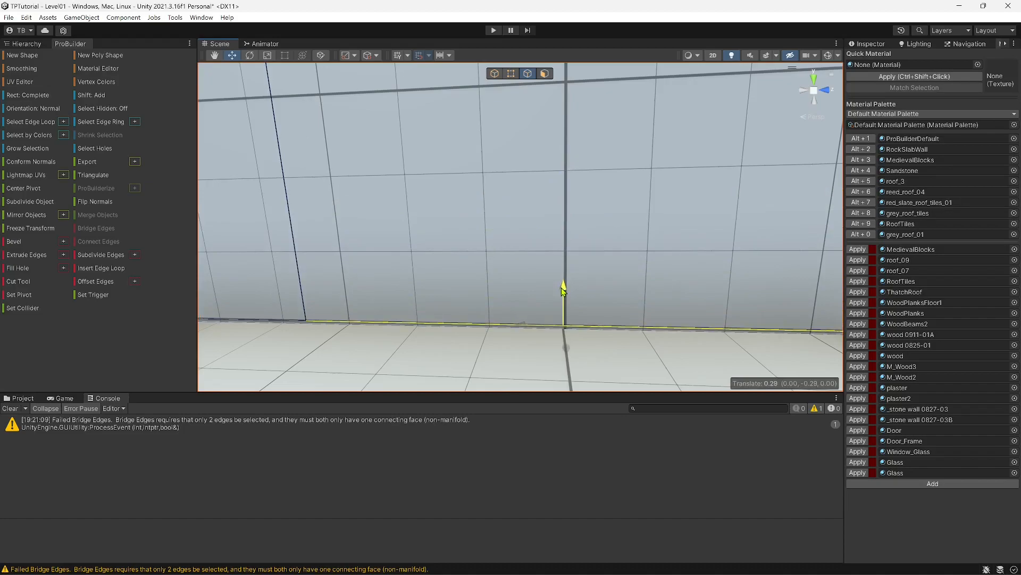
{"action": "mouse_move", "coordinate": [596, 256]}
{"action": "right_mouse_down"}
{"action": "mouse_move", "coordinate": [546, 313]}
{"action": "mouse_move", "coordinate": [600, 326]}
{"action": "mouse_move", "coordinate": [607, 248]}
{"action": "right_mouse_up"}
{"action": "key", "text": "w"}
{"action": "key", "text": "d"}
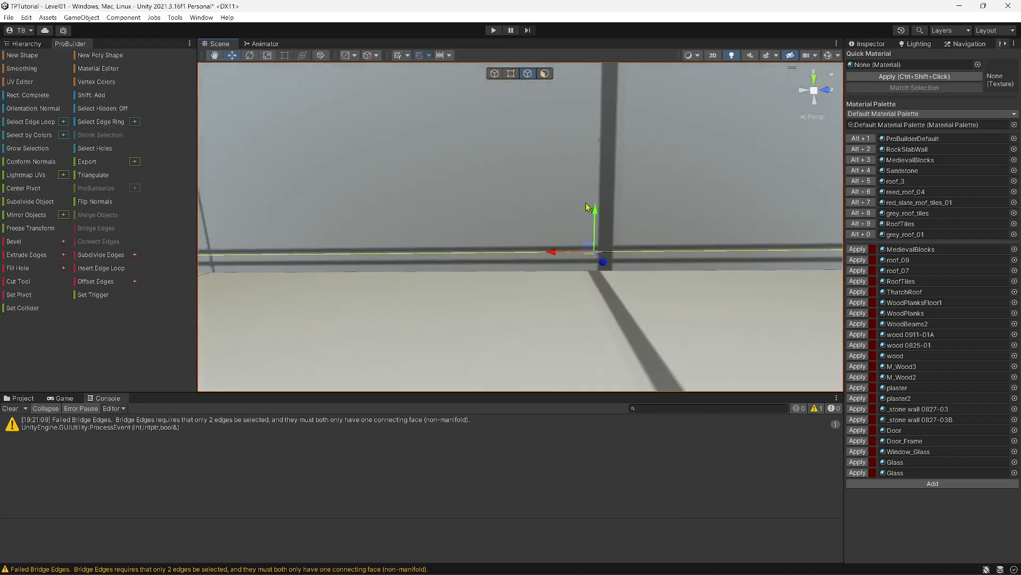
{"action": "left_click_drag", "start_coordinate": [595, 210], "coordinate": [595, 210]}
Fine-tune the inner door outline's left vertical edge, as seen from inside, toward the nearest grid line.
{"action": "right_click_drag", "start_coordinate": [595, 206], "coordinate": [607, 172]}
{"action": "left_click", "coordinate": [468, 185]}
{"action": "right_click_drag", "start_coordinate": [468, 184], "coordinate": [475, 230]}
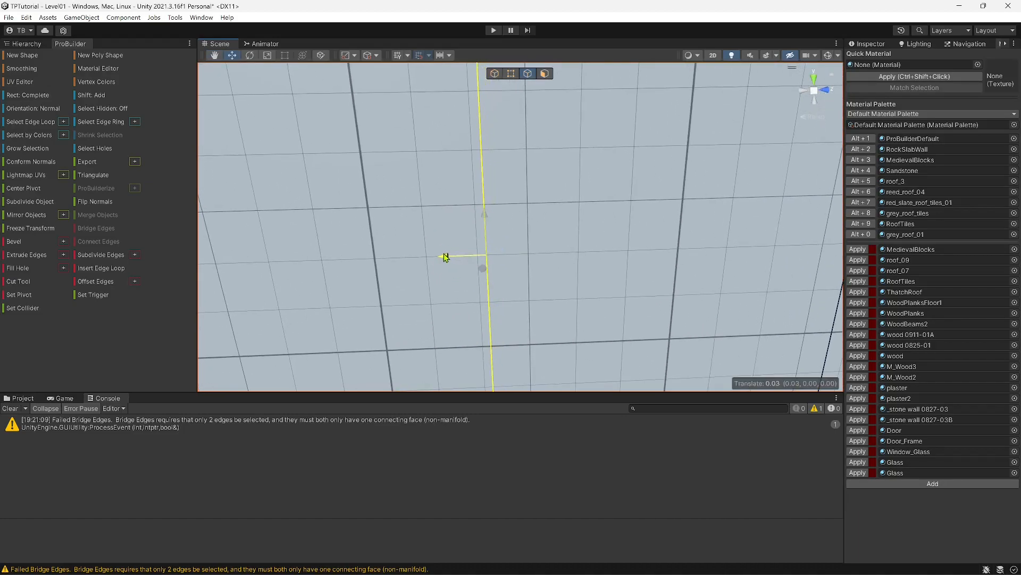
{"action": "right_click_drag", "start_coordinate": [439, 254], "coordinate": [453, 293]}
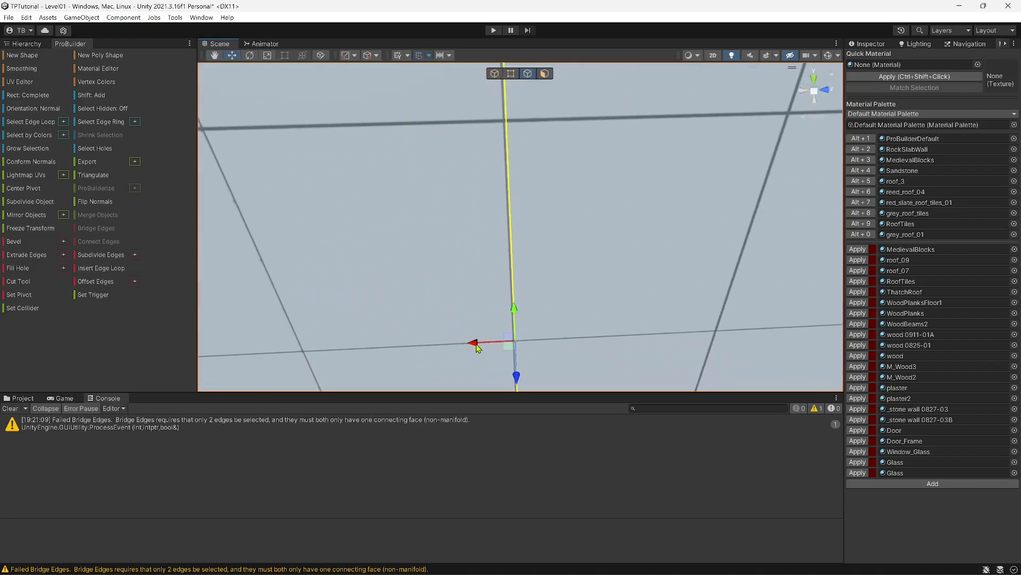
{"action": "left_click_drag", "start_coordinate": [476, 348], "coordinate": [476, 347]}
{"action": "right_click_drag", "start_coordinate": [475, 346], "coordinate": [495, 244]}
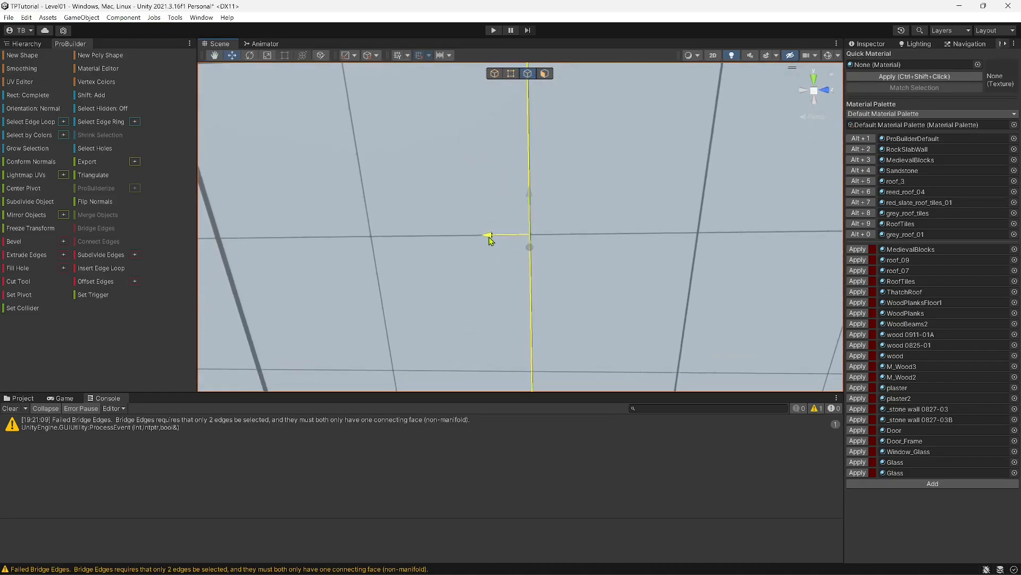
{"action": "left_click_drag", "start_coordinate": [490, 239], "coordinate": [492, 240]}
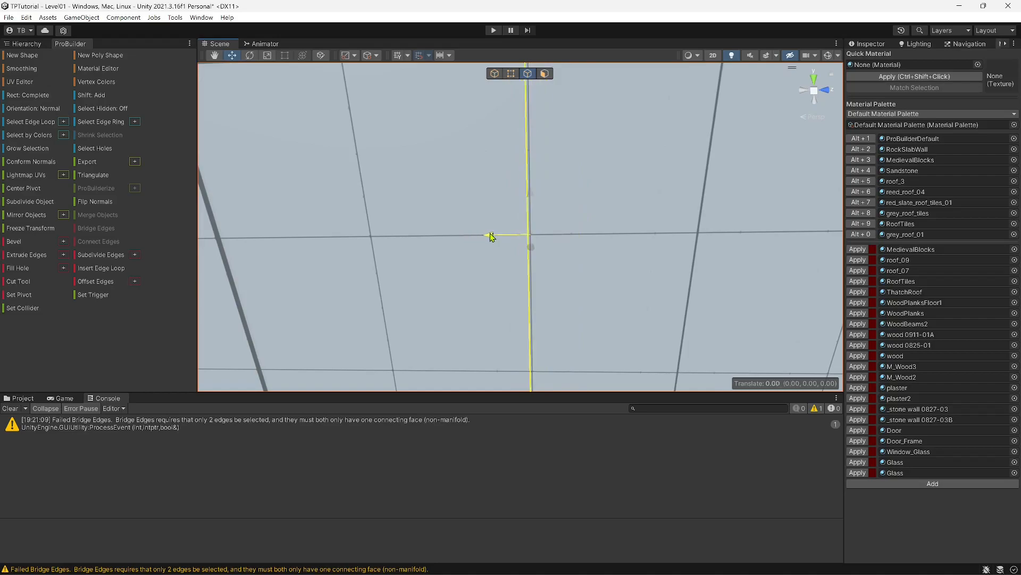
Move the inner door outline's right vertical edge, as seen from inside, and fine-tune it onto its grid line.
{"action": "right_click_drag", "start_coordinate": [664, 238], "coordinate": [622, 167]}
{"action": "key", "text": "w"}
{"action": "key", "text": "s"}
{"action": "key", "text": "w"}
{"action": "key", "text": "s"}
{"action": "left_click", "coordinate": [630, 168]}
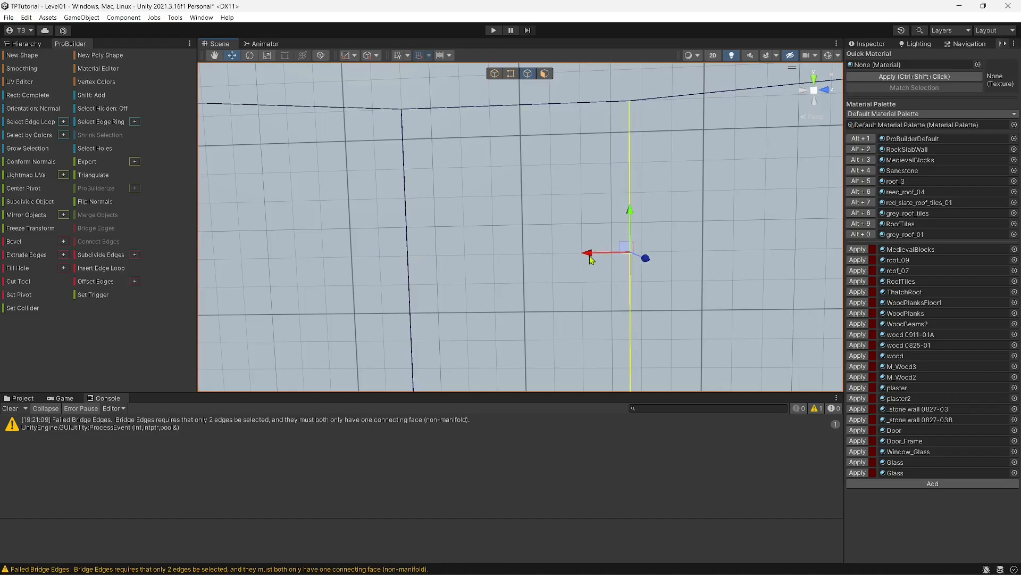
{"action": "left_click_drag", "start_coordinate": [589, 256], "coordinate": [573, 256]}
{"action": "key", "text": "w"}
{"action": "right_click_drag", "start_coordinate": [573, 255], "coordinate": [566, 316]}
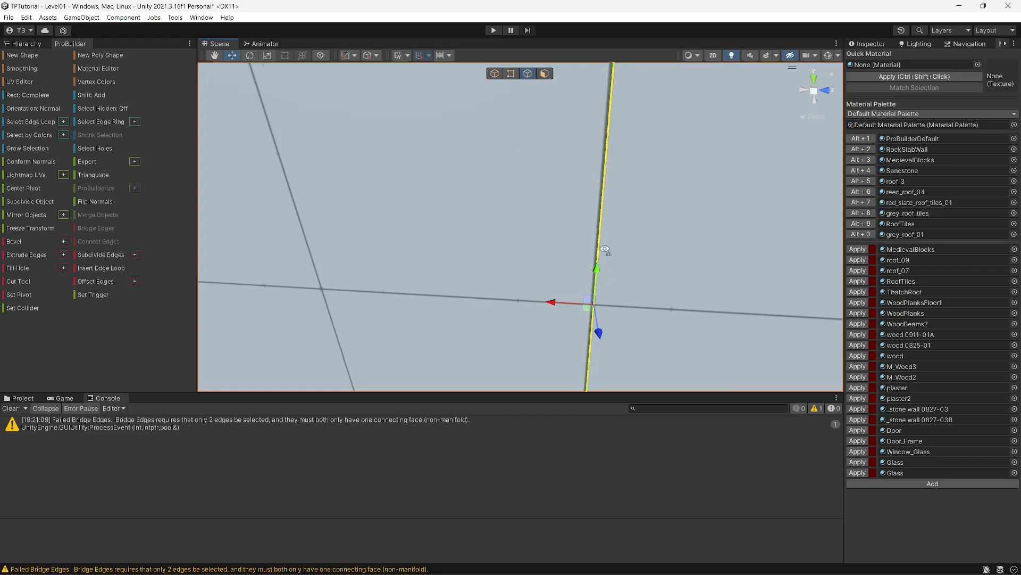
{"action": "right_click_drag", "start_coordinate": [577, 241], "coordinate": [591, 273]}
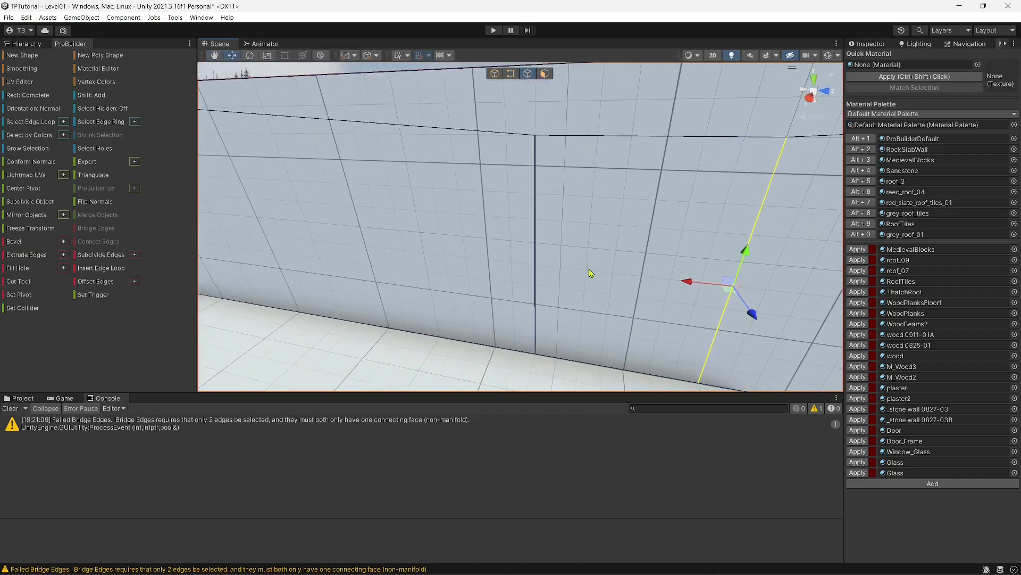
Shift the inner door outline's left vertical edge about 0.17 along the X axis to match its grid line.
{"action": "left_click", "coordinate": [535, 235]}
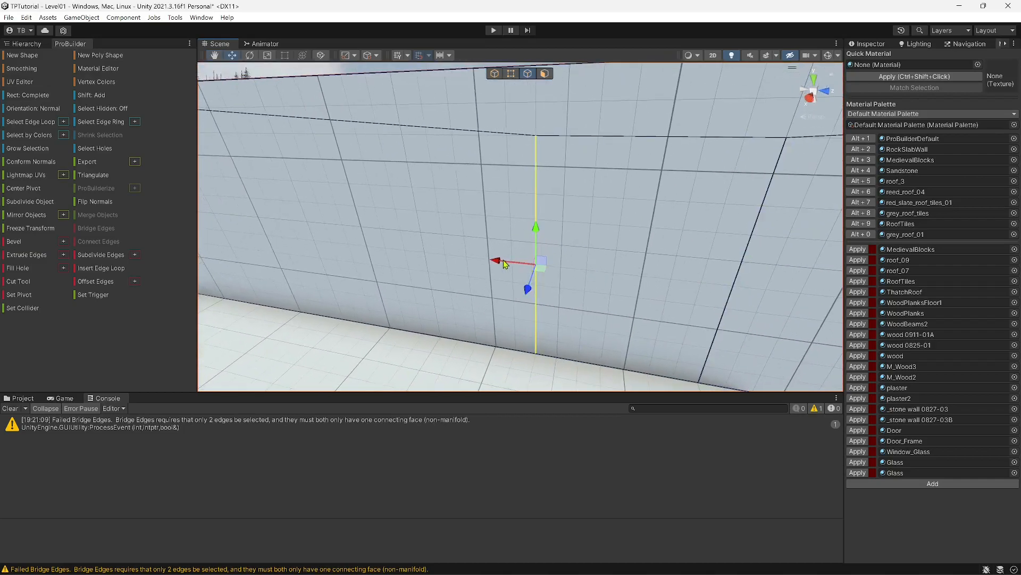
{"action": "right_click_drag", "start_coordinate": [509, 264], "coordinate": [604, 246]}
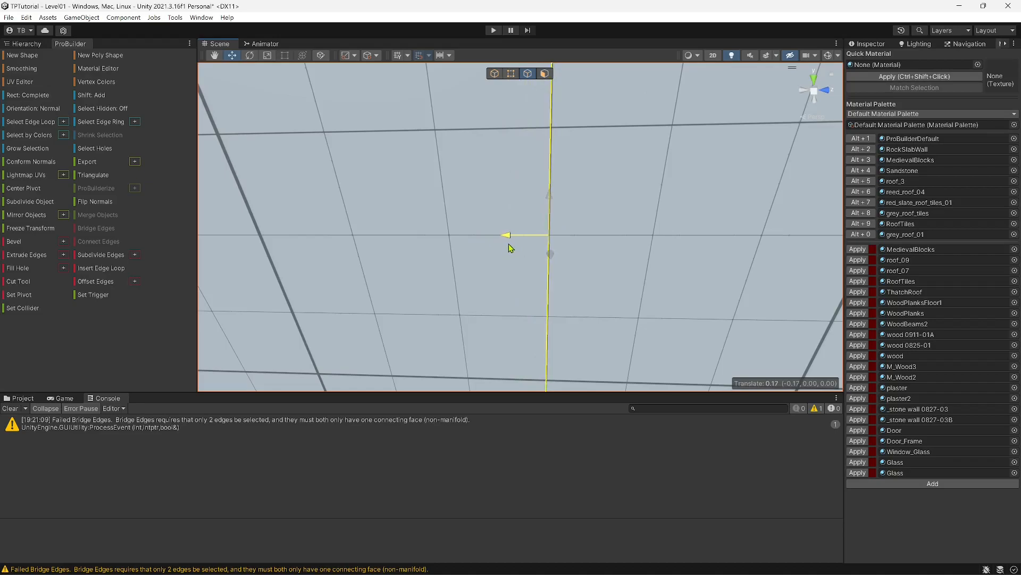
{"action": "right_click_drag", "start_coordinate": [509, 245], "coordinate": [628, 246]}
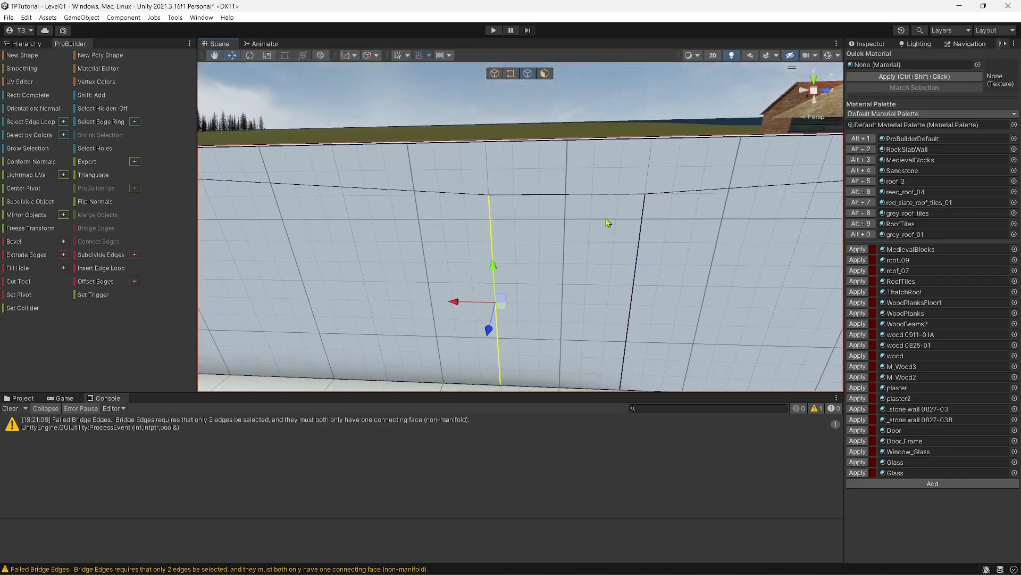
Detach the door-shaped faces on the inner and outer sides of the wall.
{"action": "left_click", "coordinate": [545, 74]}
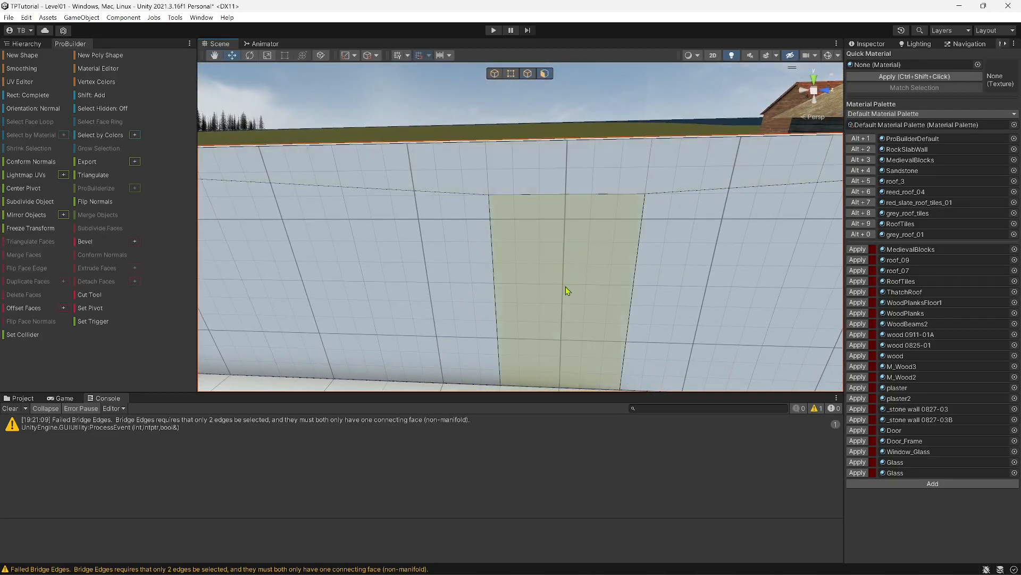
{"action": "left_click", "coordinate": [594, 269]}
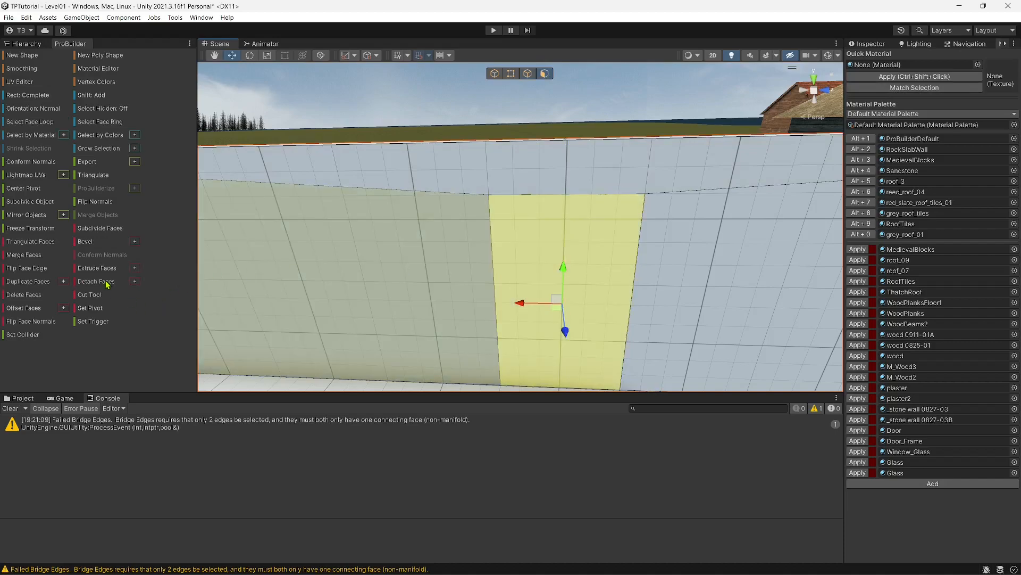
{"action": "right_click_drag", "start_coordinate": [519, 243], "coordinate": [745, 245]}
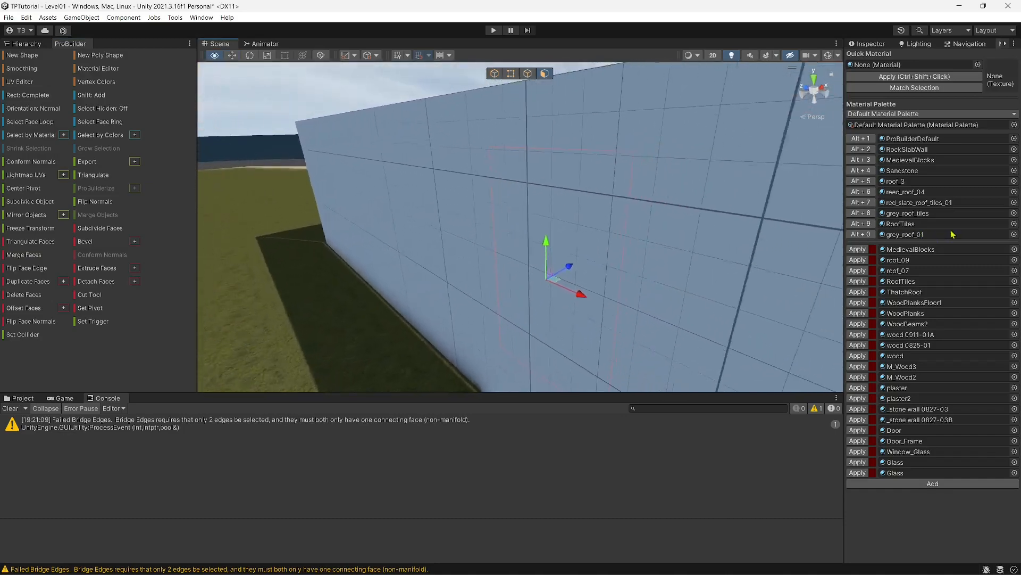
{"action": "left_click", "coordinate": [640, 211]}
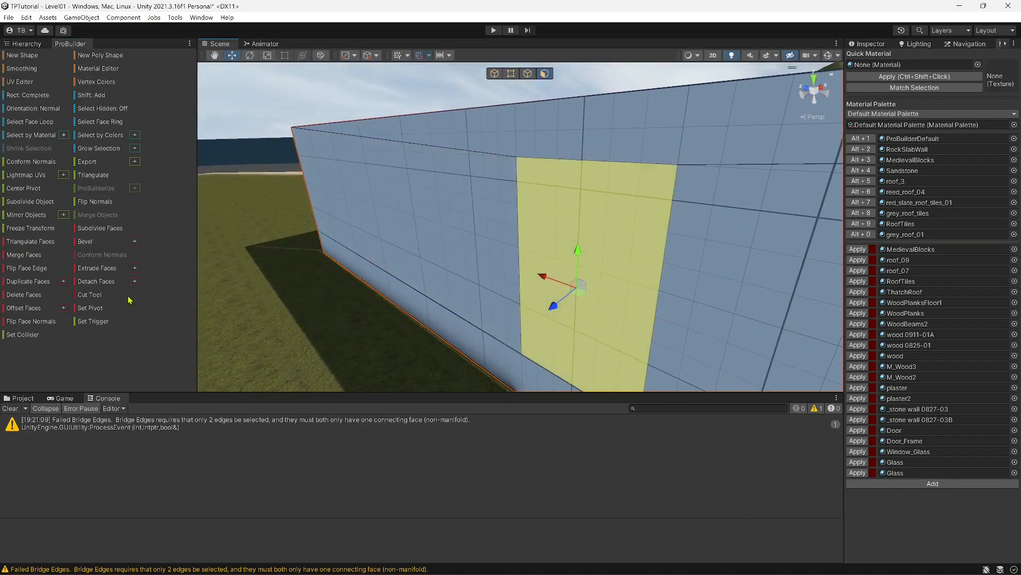
{"action": "left_click", "coordinate": [111, 285]}
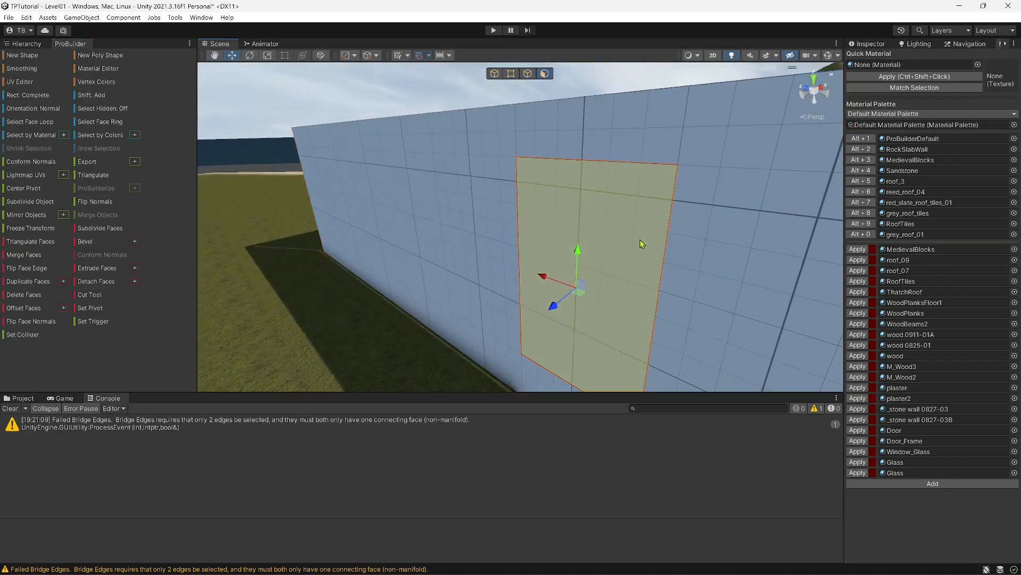
Select both detached door faces together and move them outside, clear of the wall opening.
{"action": "left_click_drag", "start_coordinate": [640, 239], "coordinate": [282, 241], "text": "alt"}
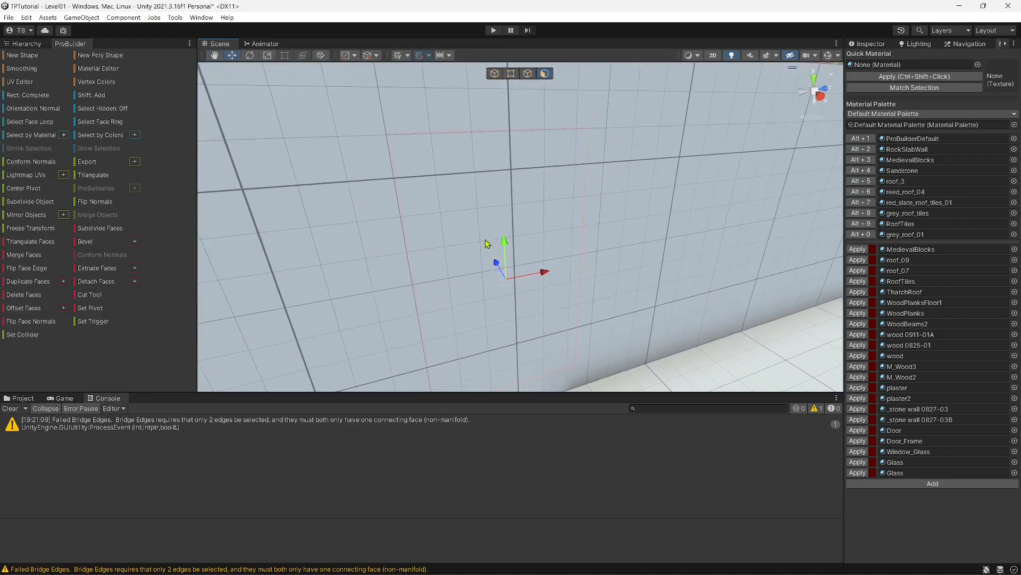
{"action": "left_click", "coordinate": [475, 230], "text": "shift"}
{"action": "left_click_drag", "start_coordinate": [474, 229], "coordinate": [304, 142], "text": "alt"}
Extrude the inner opening's border edges across the wall thickness to line the doorway.
{"action": "left_click", "coordinate": [527, 74]}
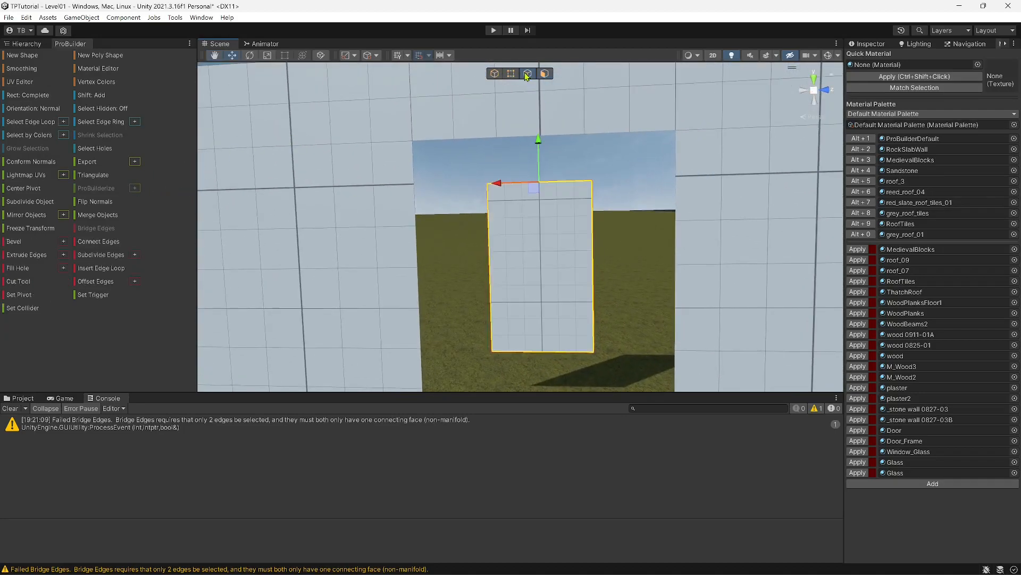
{"action": "left_click", "coordinate": [637, 130]}
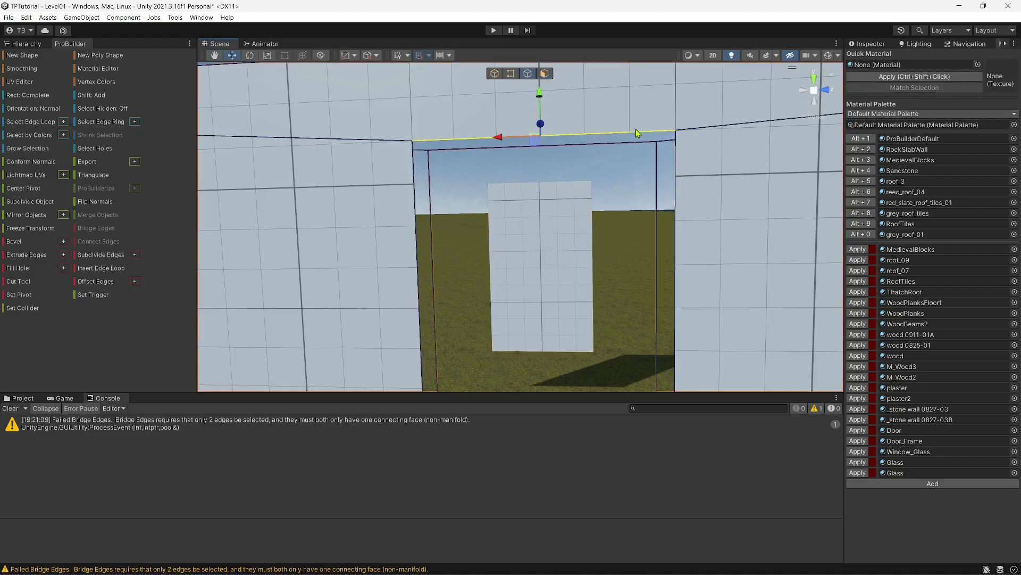
{"action": "left_click_drag", "start_coordinate": [637, 132], "coordinate": [352, 239], "text": "alt"}
{"action": "left_click", "coordinate": [542, 142], "text": "shift"}
{"action": "left_click", "coordinate": [549, 178]}
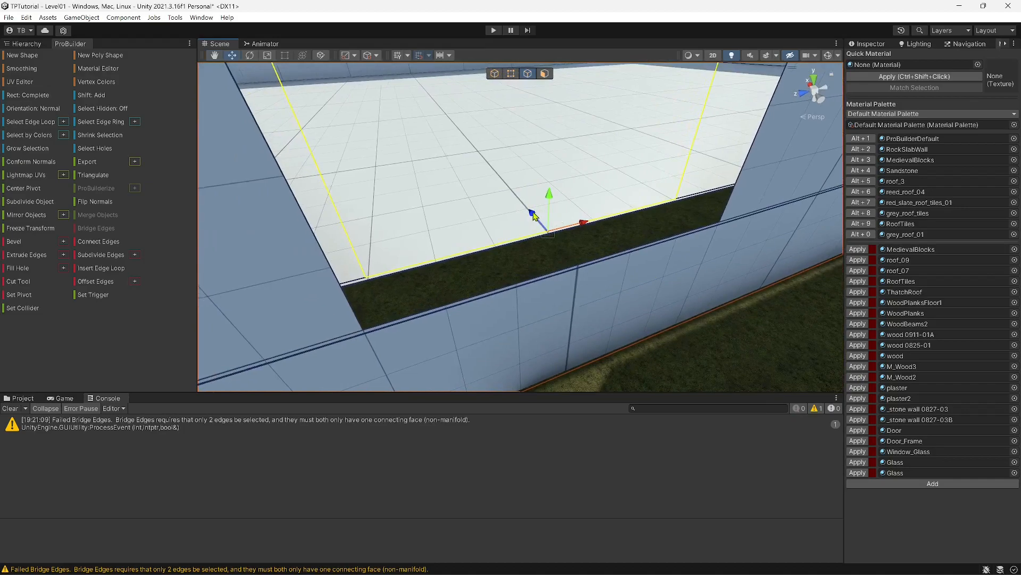
{"action": "left_click_drag", "start_coordinate": [533, 214], "coordinate": [542, 227]}
{"action": "left_click_drag", "start_coordinate": [575, 261], "coordinate": [583, 273]}
Check the doorway lining's vertical edges and nudge them flush with the outer wall face.
{"action": "right_click_drag", "start_coordinate": [570, 262], "coordinate": [592, 211]}
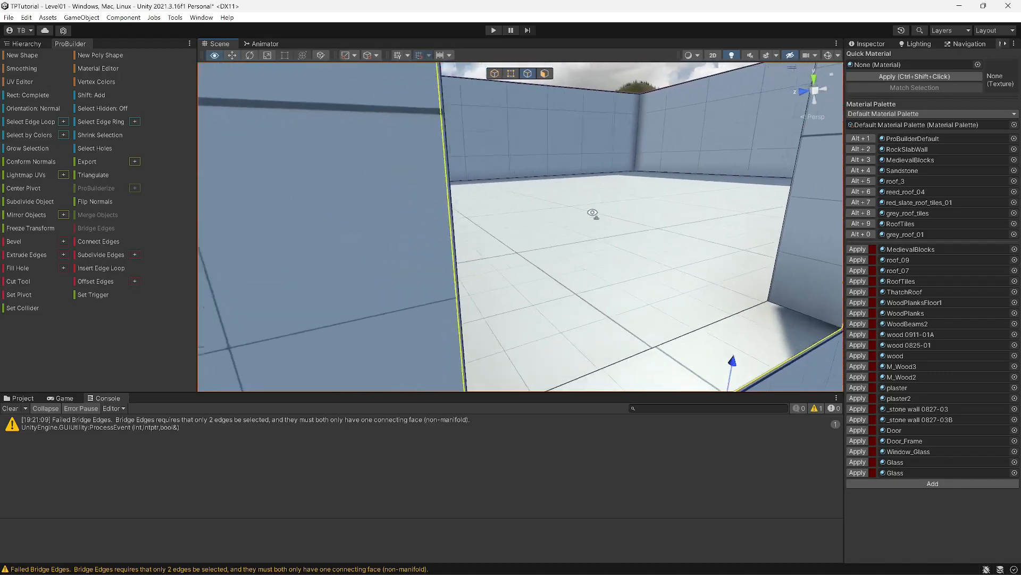
{"action": "right_click_drag", "start_coordinate": [725, 187], "coordinate": [617, 185]}
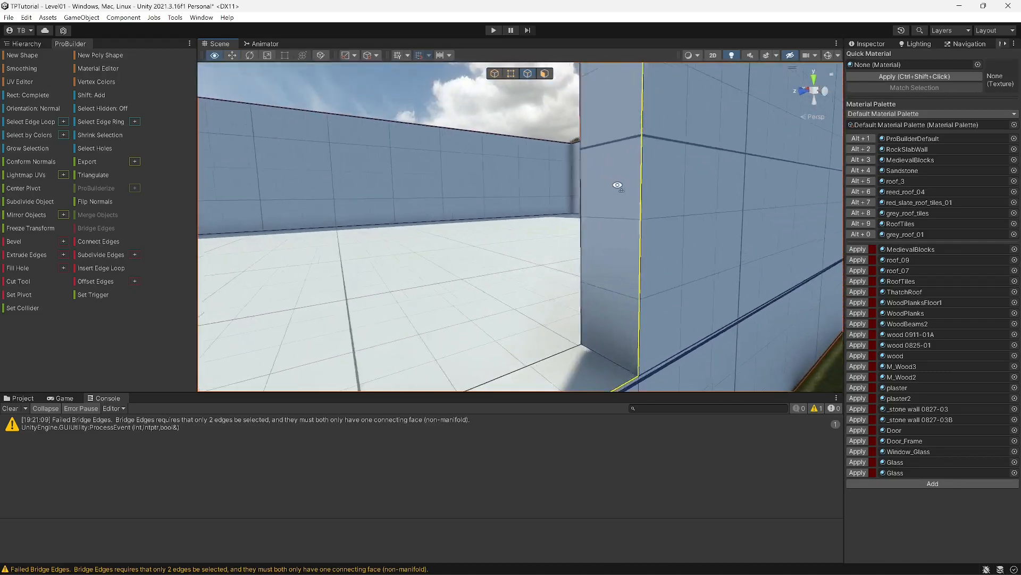
{"action": "right_click_drag", "start_coordinate": [347, 201], "coordinate": [660, 232]}
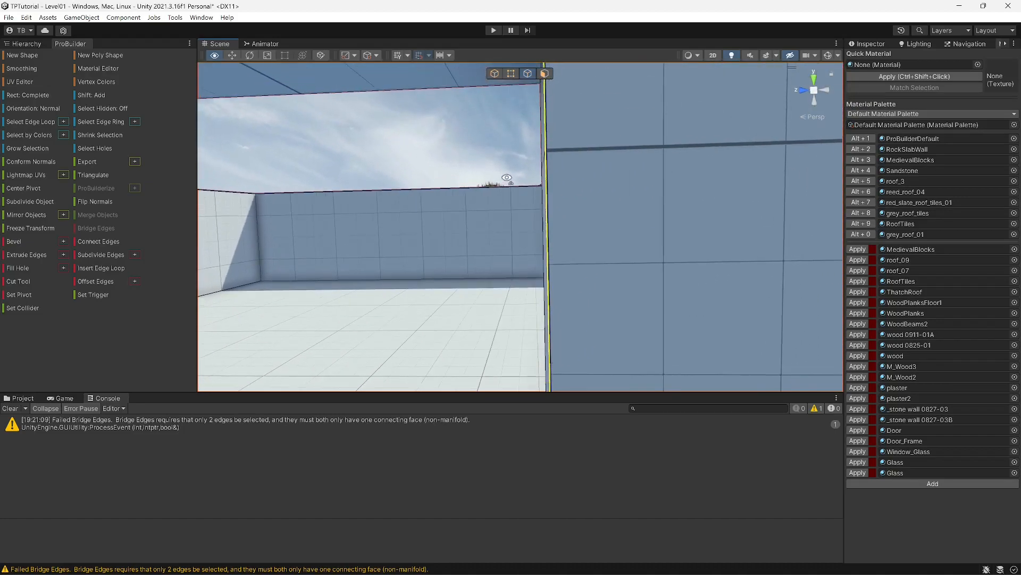
{"action": "right_click_drag", "start_coordinate": [522, 198], "coordinate": [518, 197]}
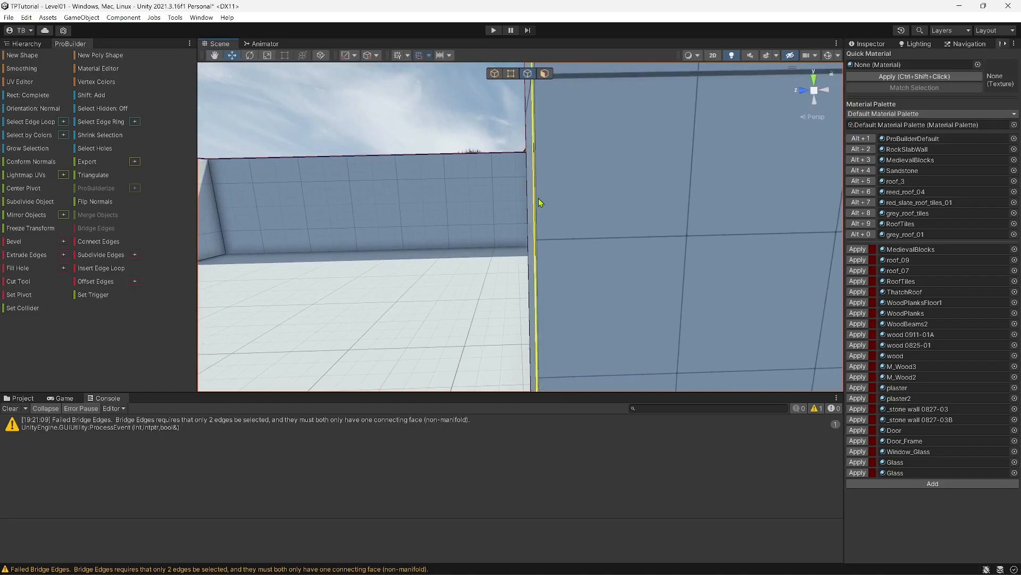
{"action": "right_click_drag", "start_coordinate": [542, 207], "coordinate": [535, 457]}
{"action": "right_click_drag", "start_coordinate": [542, 269], "coordinate": [688, 355]}
{"action": "left_click", "coordinate": [445, 217]}
{"action": "left_click", "coordinate": [512, 209]}
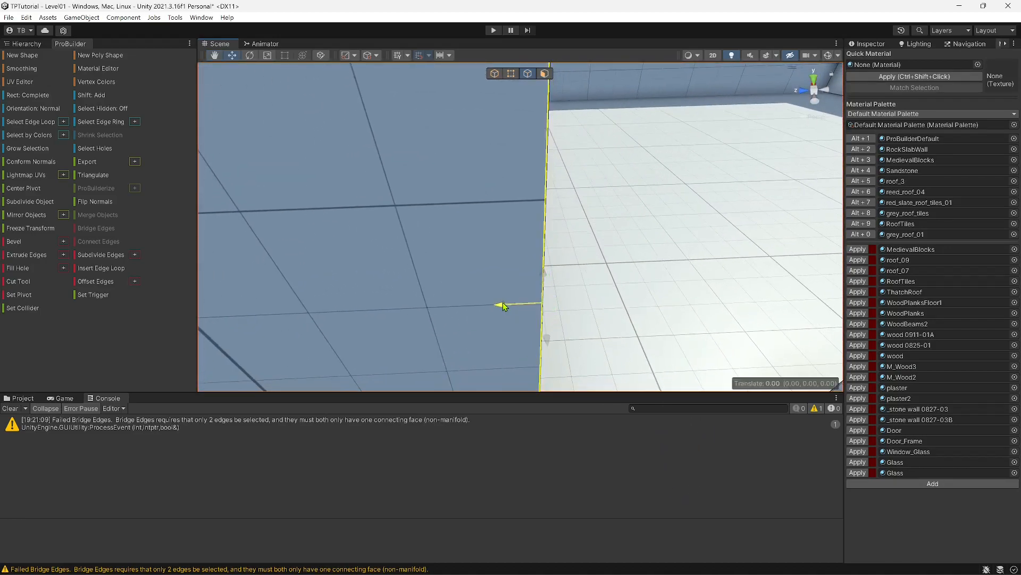
Align the doorway lining's top and bottom edges with the outer wall opening.
{"action": "right_click_drag", "start_coordinate": [550, 293], "coordinate": [748, 35]}
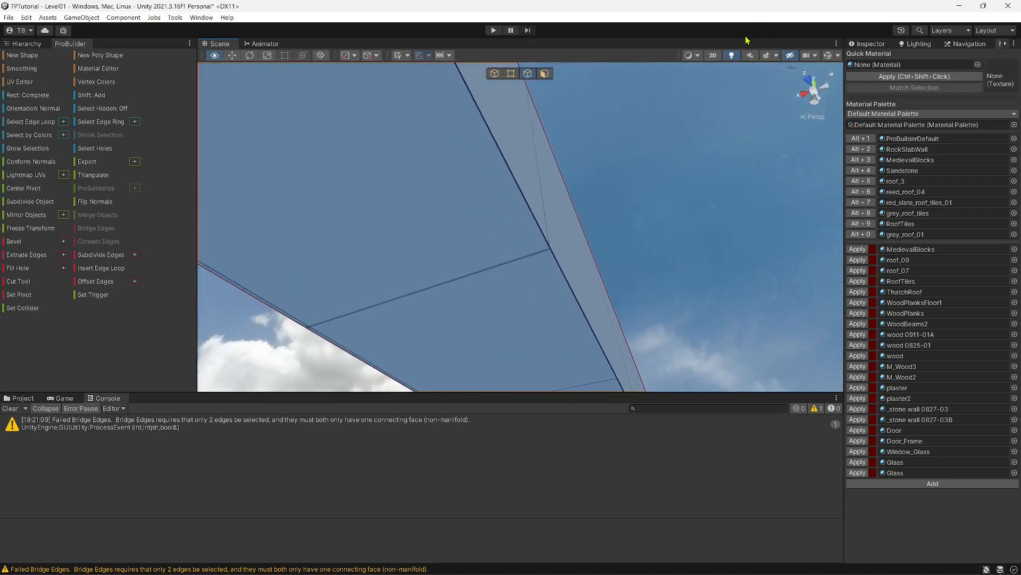
{"action": "right_click_drag", "start_coordinate": [654, 90], "coordinate": [641, 116]}
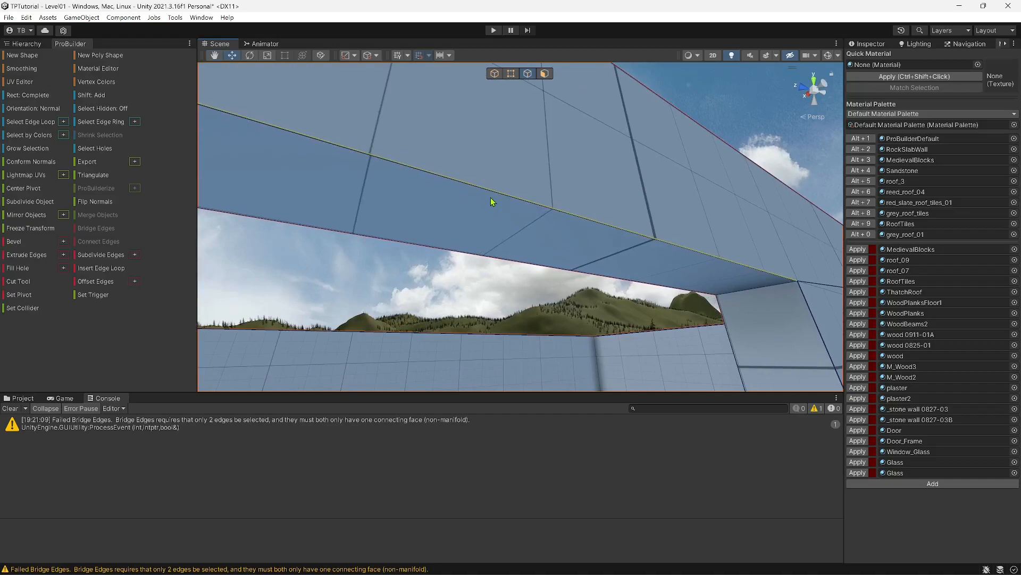
{"action": "right_click_drag", "start_coordinate": [493, 199], "coordinate": [147, 435]}
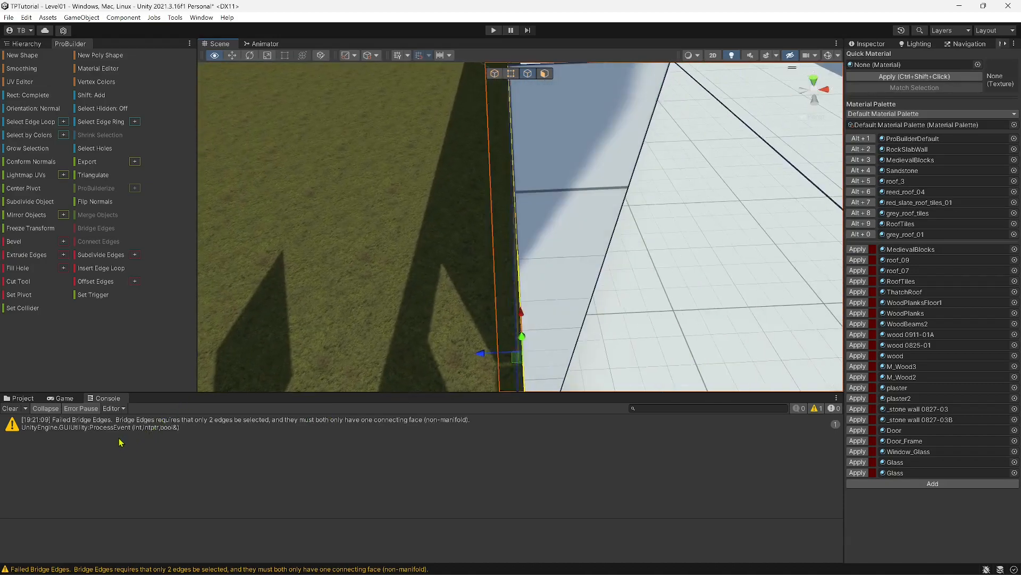
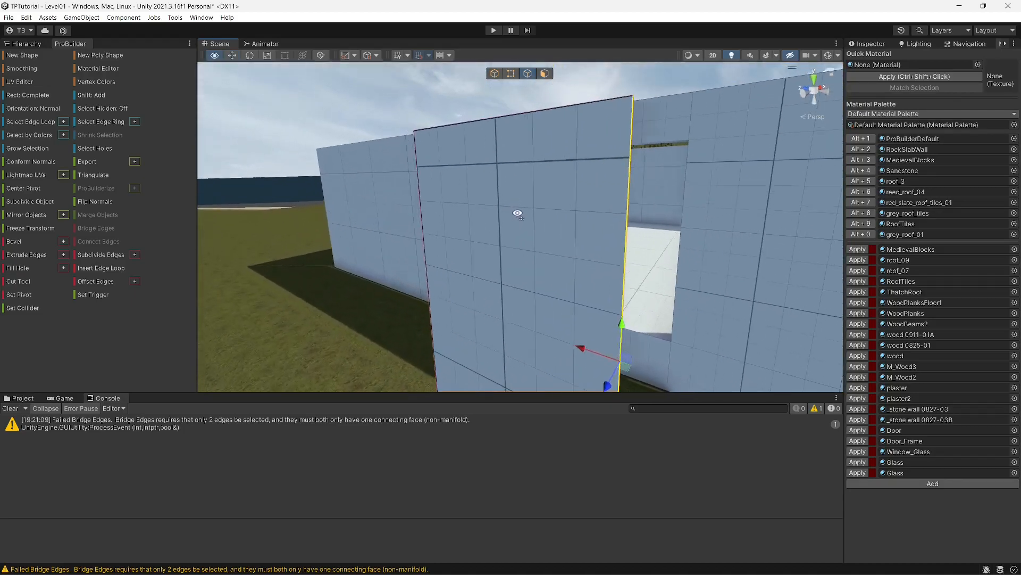
Select the border edges of the detached outer door panel and extrude them about 0.16 along the Z axis for thickness.
{"action": "key", "text": "d"}
{"action": "right_click_drag", "start_coordinate": [906, 247], "coordinate": [898, 250]}
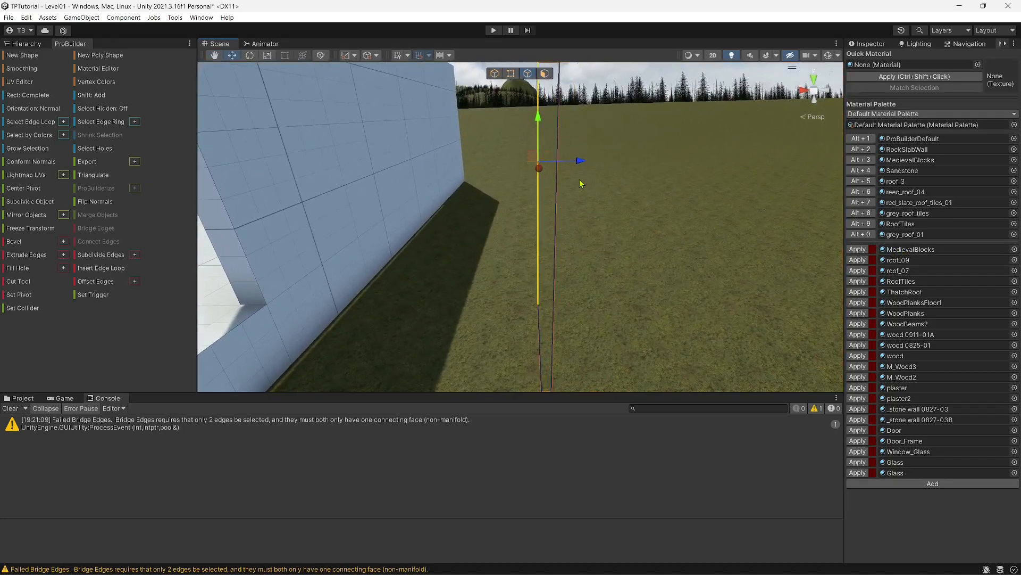
{"action": "right_click_drag", "start_coordinate": [557, 178], "coordinate": [410, 257]}
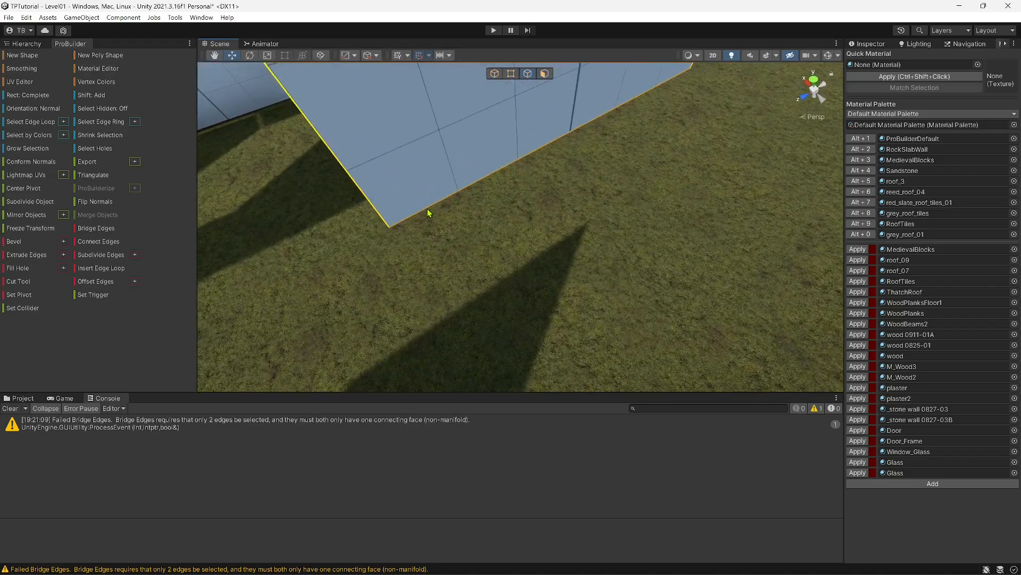
{"action": "right_click_drag", "start_coordinate": [428, 212], "coordinate": [412, 175]}
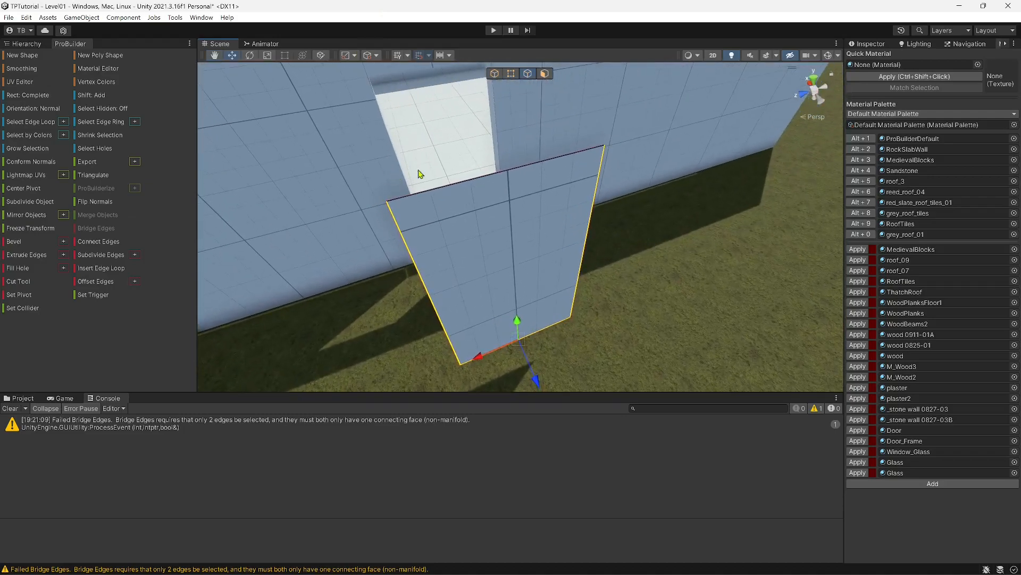
{"action": "right_click_drag", "start_coordinate": [473, 211], "coordinate": [670, 232]}
{"action": "left_click_drag", "start_coordinate": [659, 111], "coordinate": [628, 112], "text": "shift"}
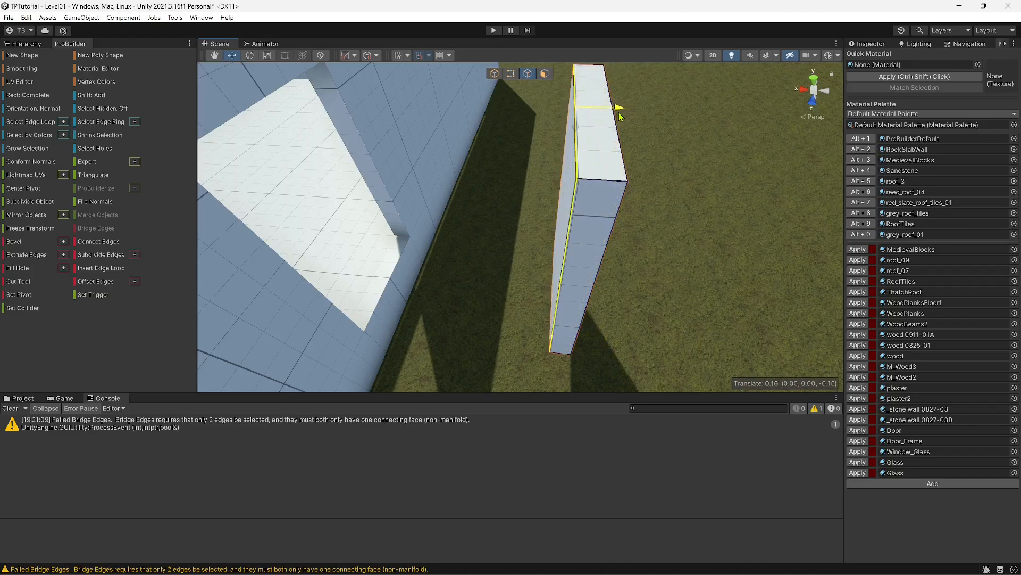
Select the other detached door face and move it away from the thickened panel, returning to edge selection.
{"action": "right_click_drag", "start_coordinate": [619, 116], "coordinate": [543, 73]}
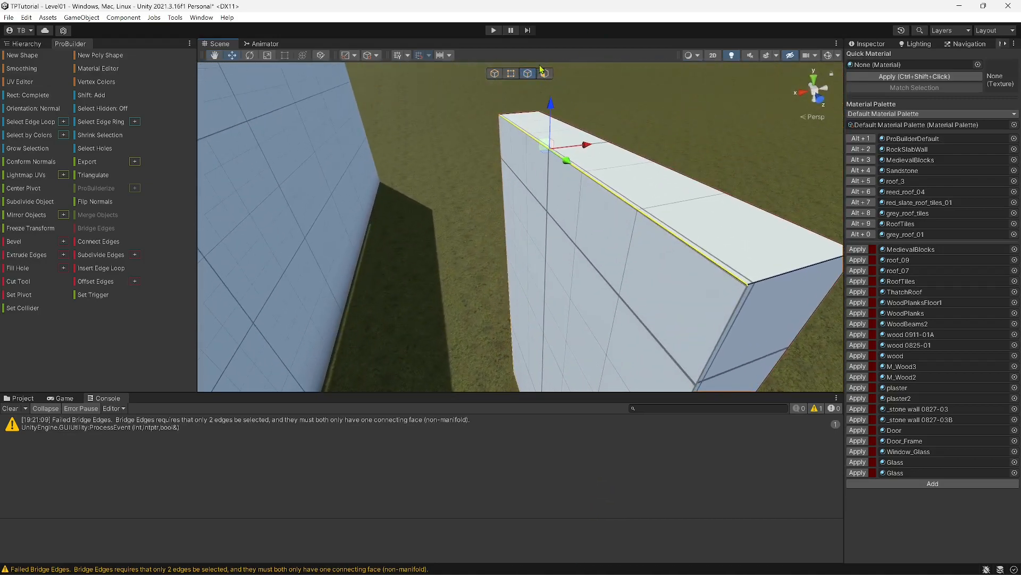
{"action": "left_click", "coordinate": [545, 73]}
{"action": "left_click", "coordinate": [578, 271]}
{"action": "right_click_drag", "start_coordinate": [577, 267], "coordinate": [532, 285]}
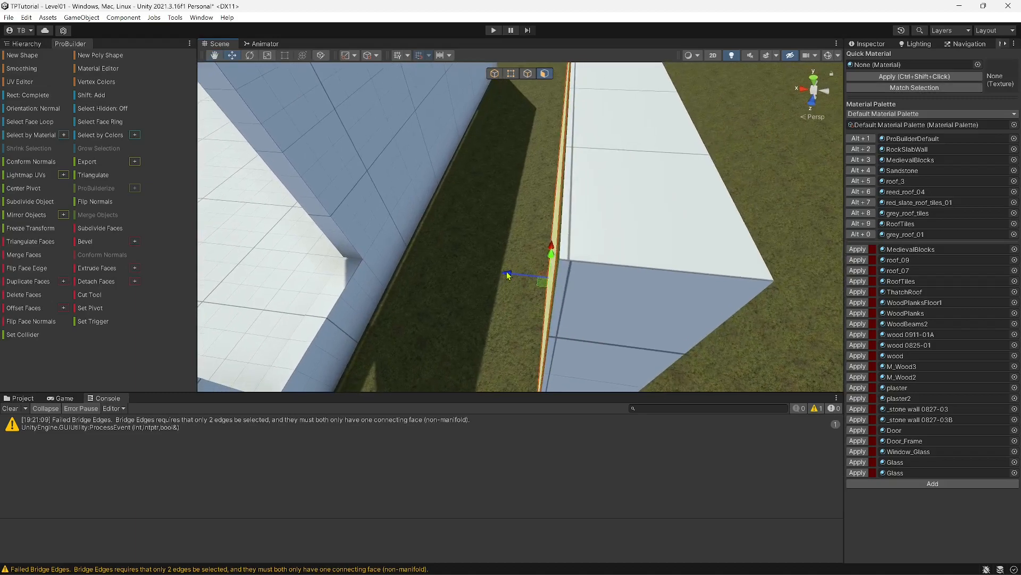
{"action": "left_click_drag", "start_coordinate": [506, 272], "coordinate": [576, 3]}
{"action": "right_click_drag", "start_coordinate": [498, 173], "coordinate": [516, 78]}
{"action": "left_click", "coordinate": [528, 75]}
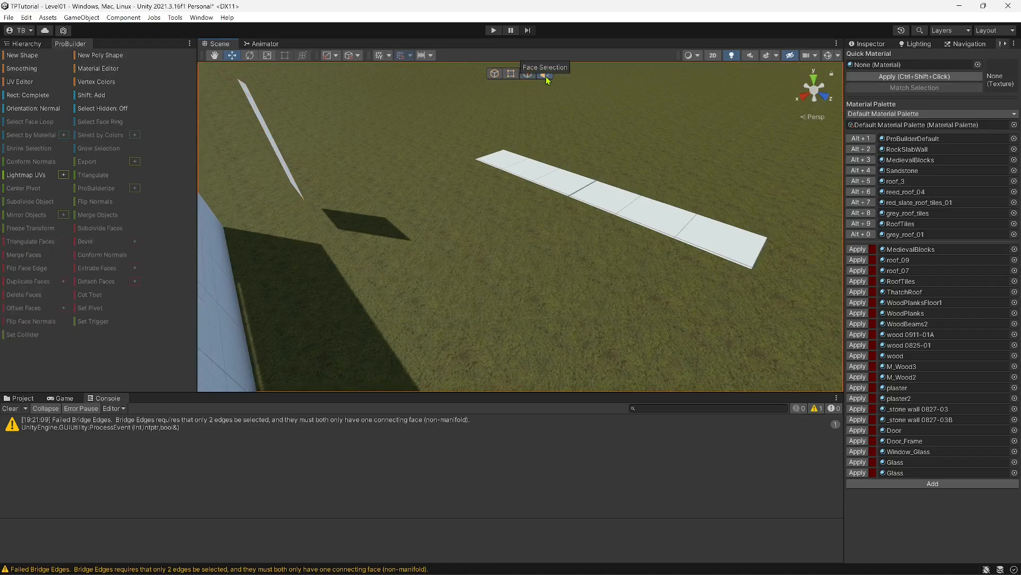
Select the two parallel bottom edges of the detached door panels and bridge them to close the underside.
{"action": "left_click", "coordinate": [551, 181]}
{"action": "right_click_drag", "start_coordinate": [550, 181], "coordinate": [525, 198]}
{"action": "left_click", "coordinate": [528, 76]}
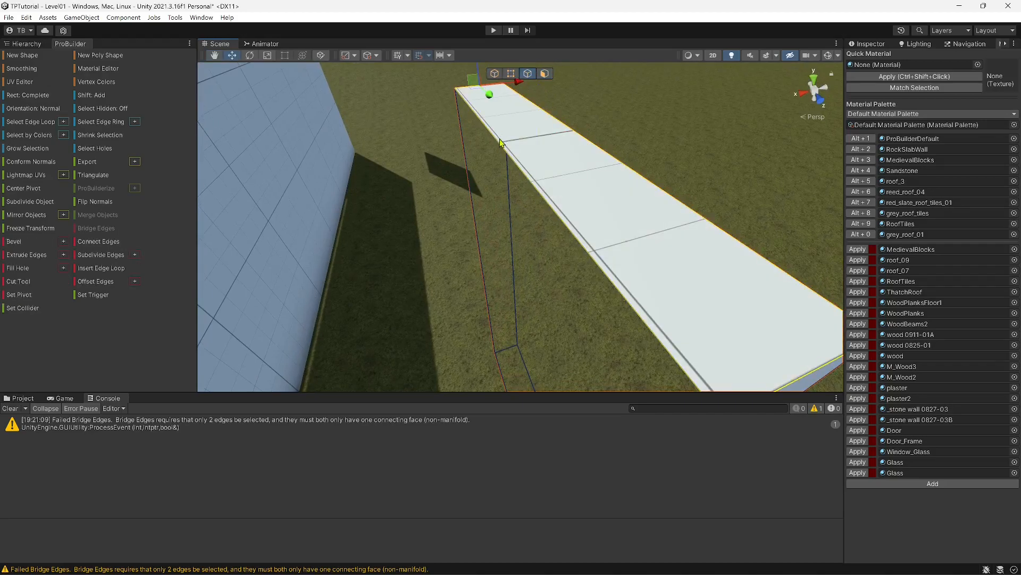
{"action": "right_click_drag", "start_coordinate": [500, 149], "coordinate": [492, 268]}
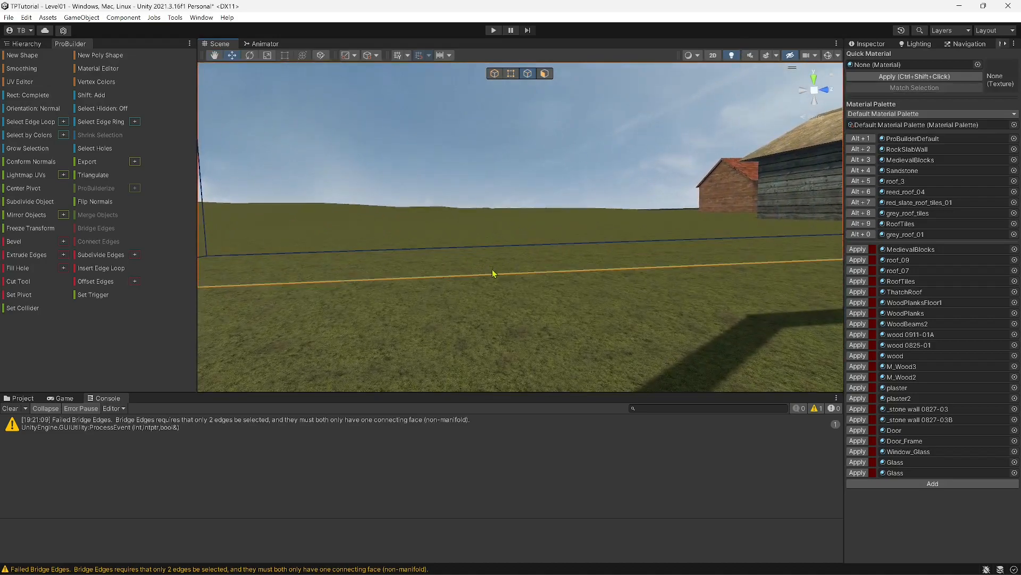
{"action": "left_click", "coordinate": [492, 275]}
{"action": "key", "text": "f"}
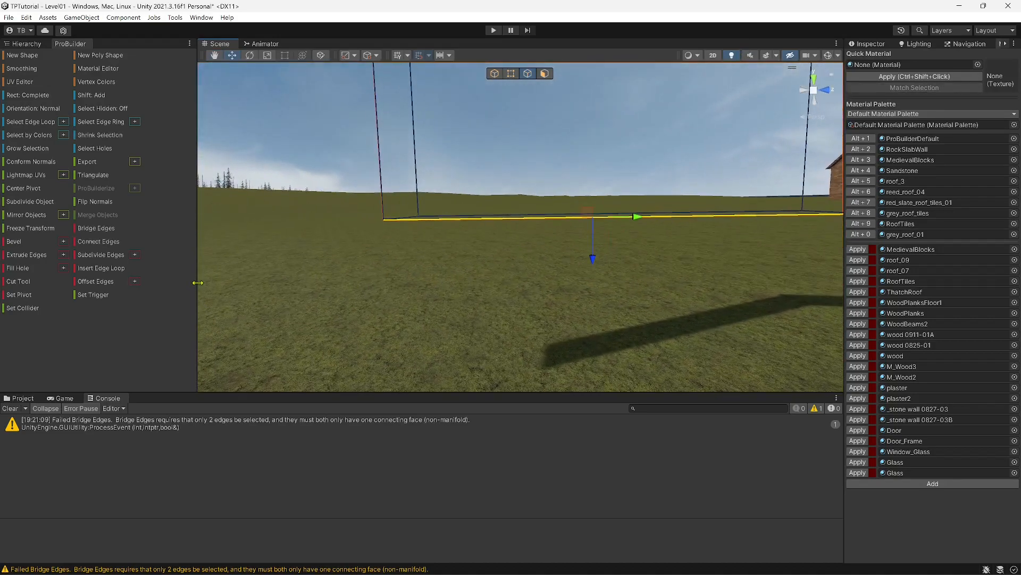
{"action": "left_click", "coordinate": [104, 234]}
{"action": "right_click_drag", "start_coordinate": [396, 226], "coordinate": [132, 341]}
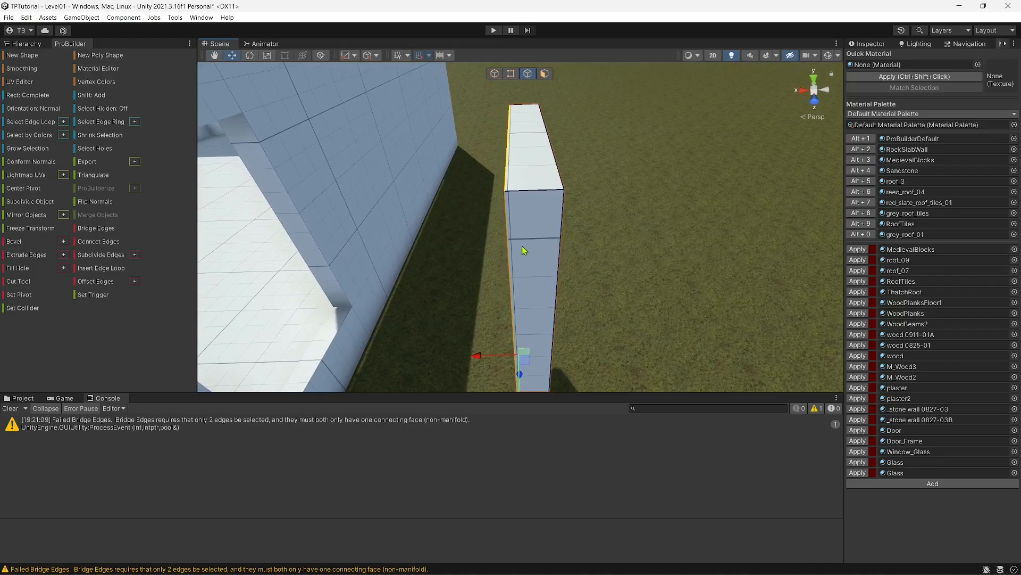
Select all faces of the door and scale them to about 0.62 along the Z axis to make the door thinner.
{"action": "left_click", "coordinate": [498, 74]}
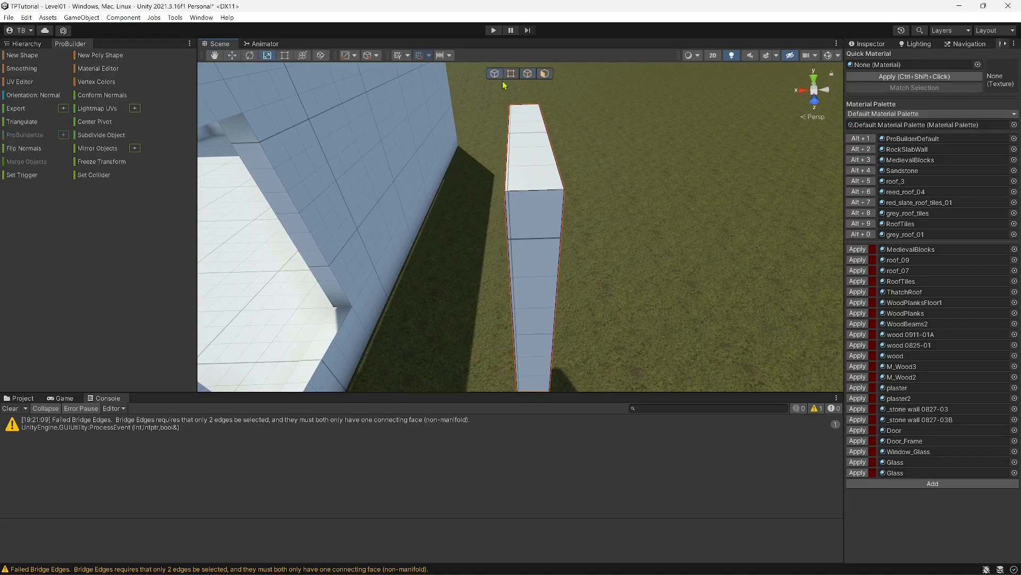
{"action": "right_click_drag", "start_coordinate": [532, 231], "coordinate": [209, 201]}
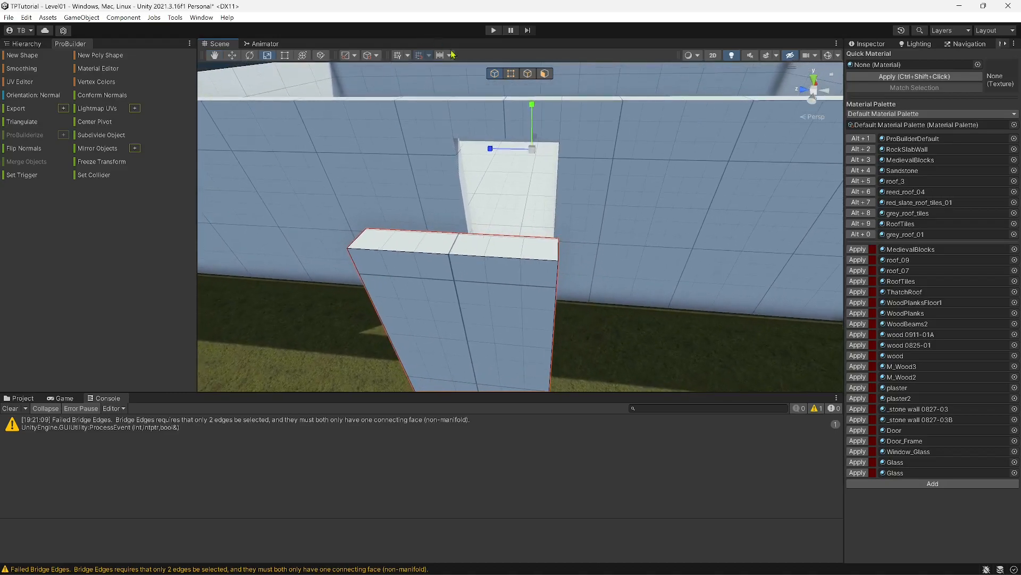
{"action": "left_click", "coordinate": [544, 74]}
{"action": "right_click_drag", "start_coordinate": [519, 120], "coordinate": [513, 220]}
{"action": "left_click", "coordinate": [507, 213]}
{"action": "left_click", "coordinate": [505, 210]}
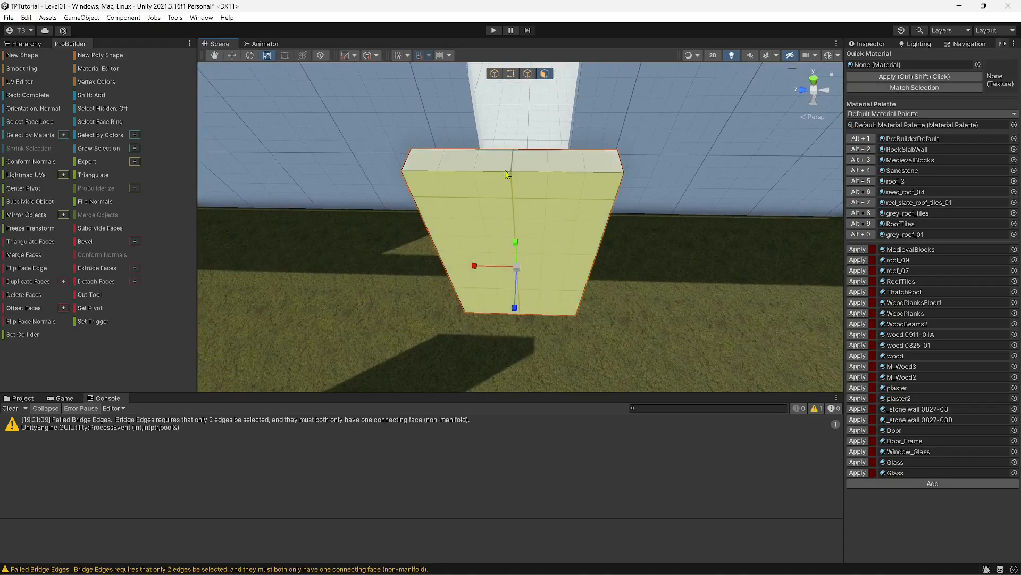
{"action": "right_click_drag", "start_coordinate": [511, 161], "coordinate": [503, 248]}
{"action": "left_click", "coordinate": [527, 240], "text": "shift"}
{"action": "right_click_drag", "start_coordinate": [603, 193], "coordinate": [192, 120]}
{"action": "left_click", "coordinate": [554, 199]}
{"action": "right_click_drag", "start_coordinate": [554, 196], "coordinate": [573, 257]}
{"action": "key", "text": "ctrl+a"}
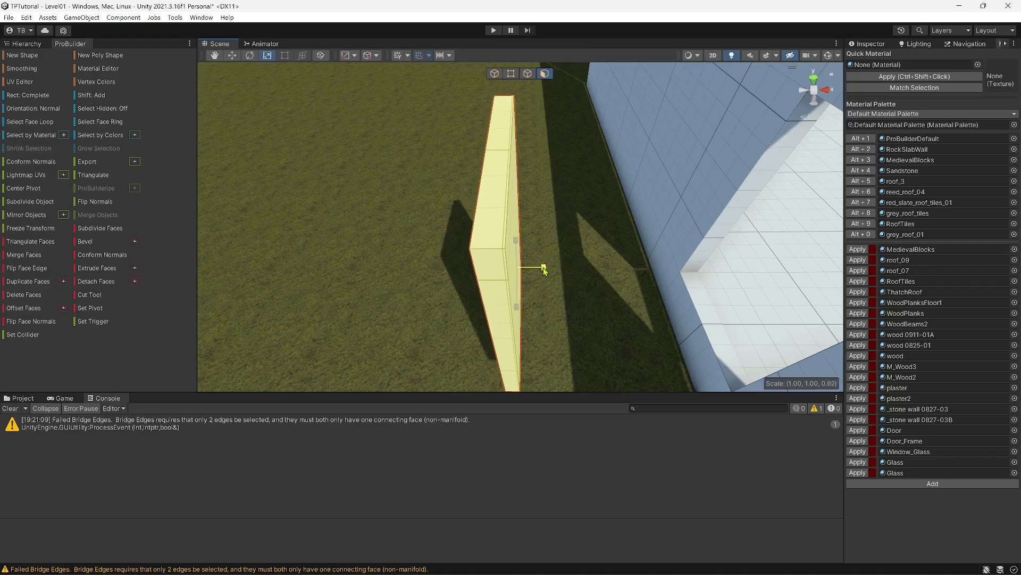
{"action": "left_click_drag", "start_coordinate": [539, 271], "coordinate": [525, 242], "text": "alt"}
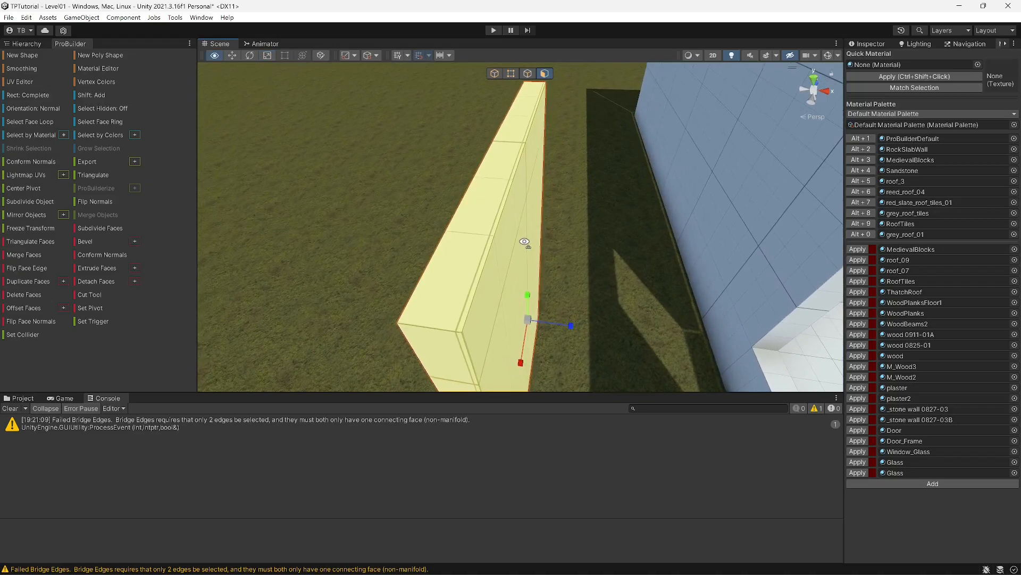
Select the edges around one large side of the door and move them about 0.01 along its thickness.
{"action": "left_click", "coordinate": [530, 76]}
{"action": "left_click", "coordinate": [514, 173]}
{"action": "left_click_drag", "start_coordinate": [514, 172], "coordinate": [344, 162], "text": "alt"}
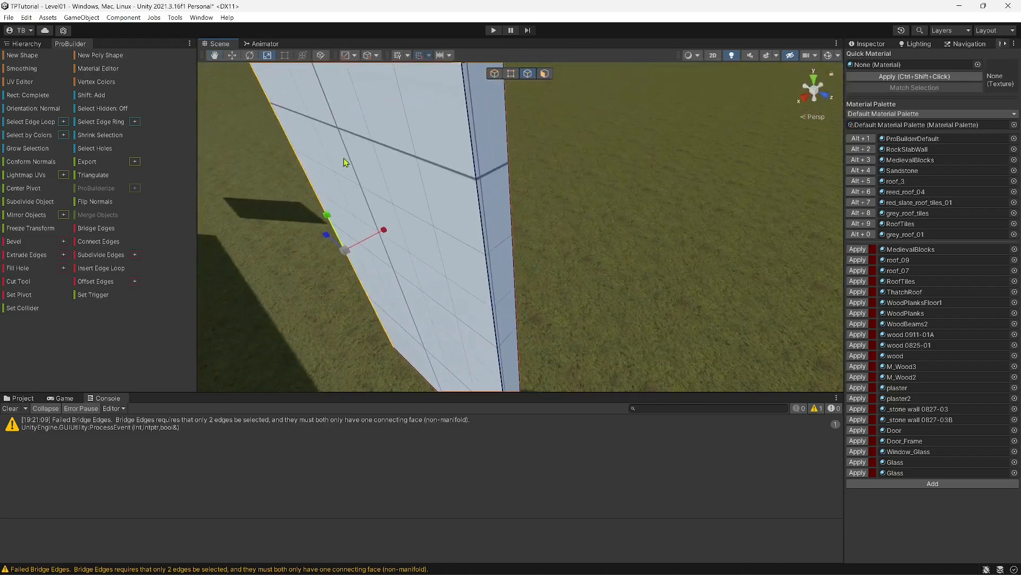
{"action": "left_click_drag", "start_coordinate": [475, 165], "coordinate": [331, 100], "text": "alt"}
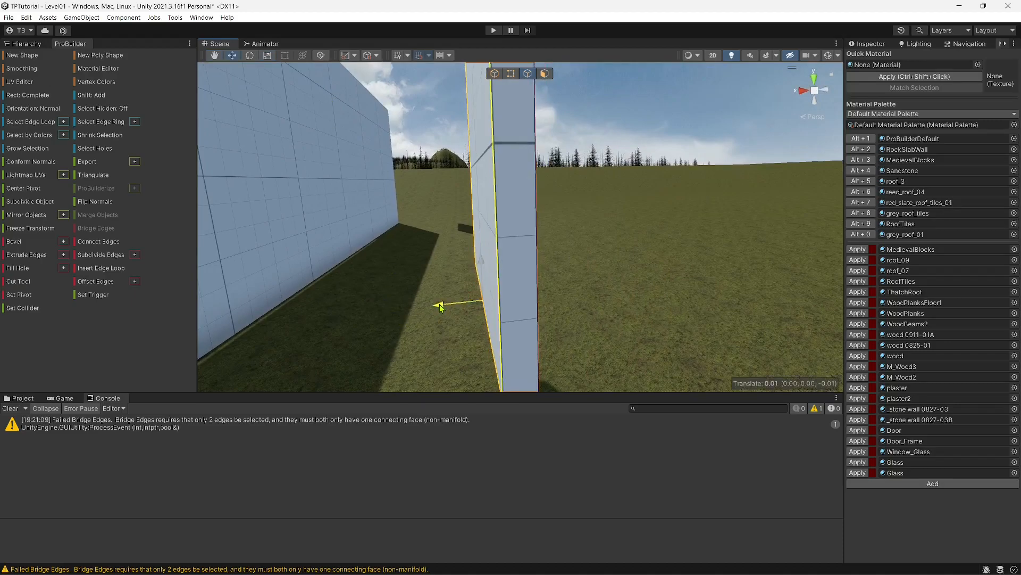
{"action": "right_click_drag", "start_coordinate": [441, 308], "coordinate": [417, 279]}
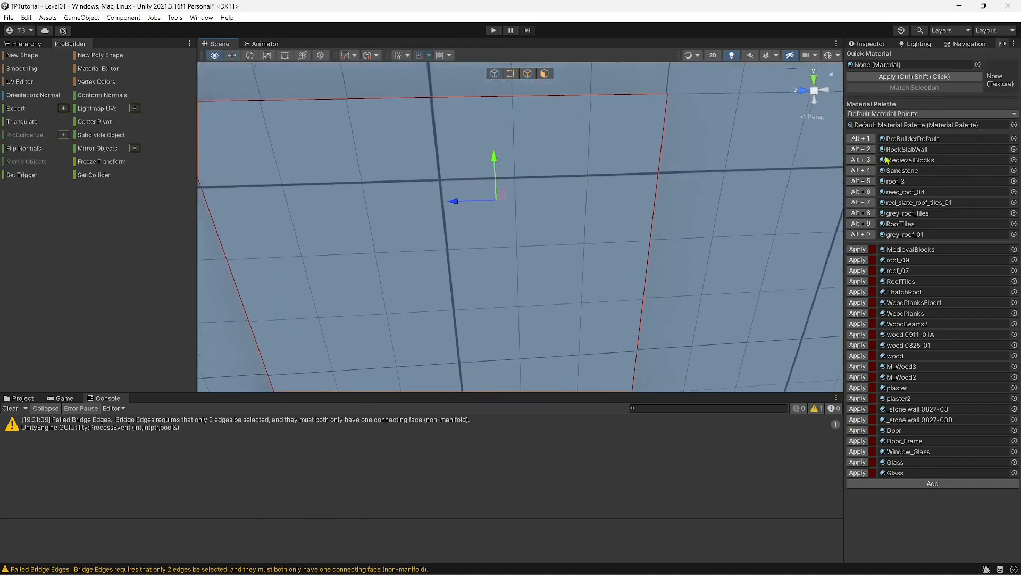
Position the whole door in the wall opening by moving it along the Z axis between both side gaps.
{"action": "right_click_drag", "start_coordinate": [612, 112], "coordinate": [455, 208]}
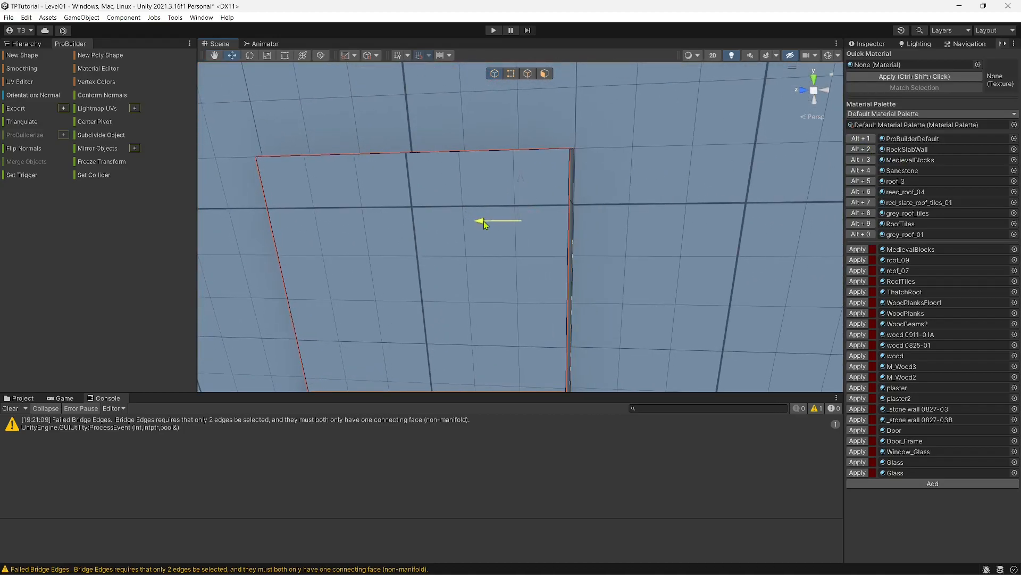
{"action": "right_click_drag", "start_coordinate": [484, 224], "coordinate": [507, 212]}
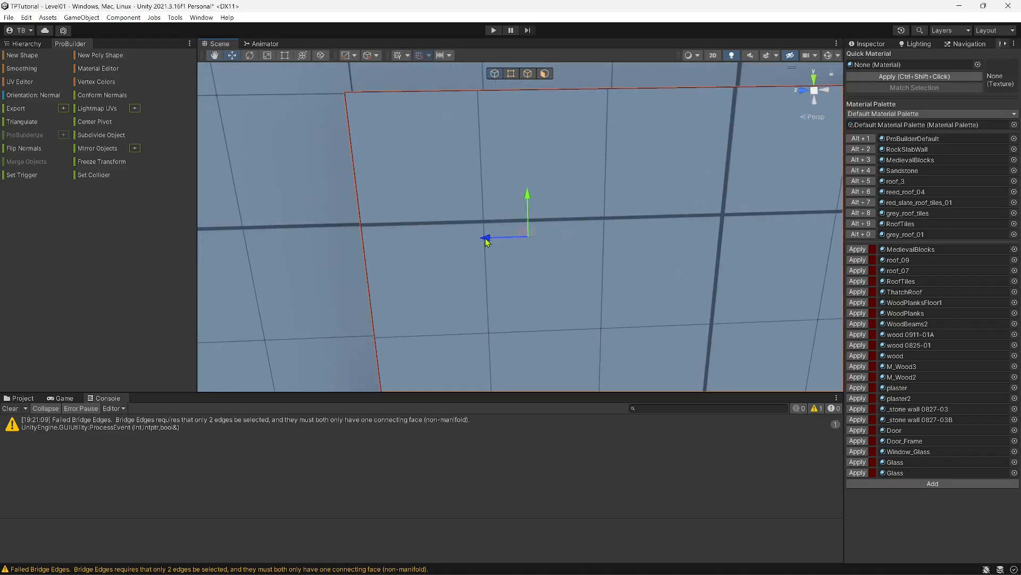
{"action": "scroll", "coordinate": [489, 237], "scroll_direction": "down", "scroll_amount": 5}
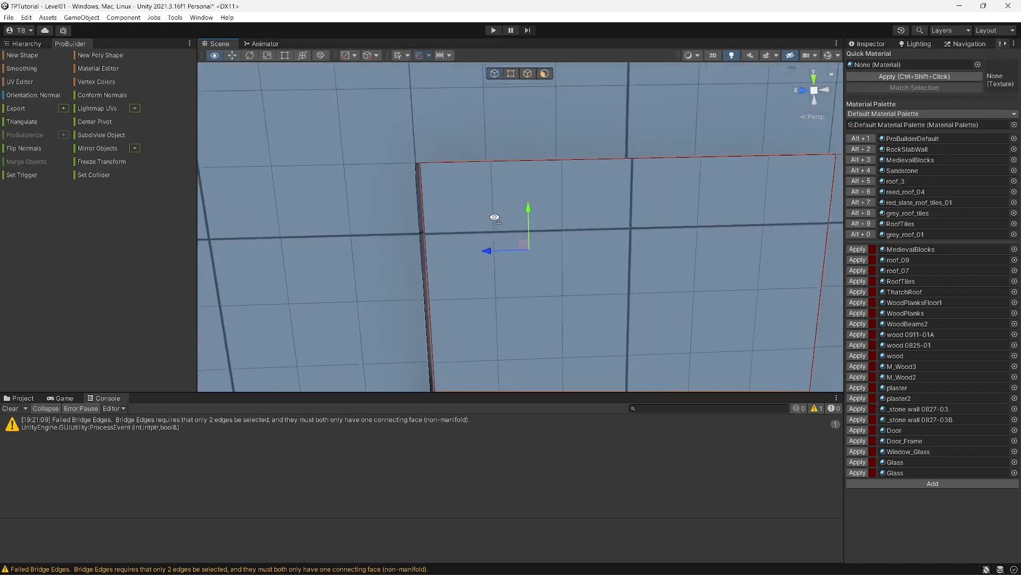
{"action": "mouse_move", "coordinate": [497, 222]}
{"action": "right_mouse_down"}
{"action": "mouse_move", "coordinate": [458, 222]}
{"action": "mouse_move", "coordinate": [470, 212]}
{"action": "mouse_move", "coordinate": [454, 209]}
{"action": "mouse_move", "coordinate": [508, 217]}
{"action": "right_mouse_up"}
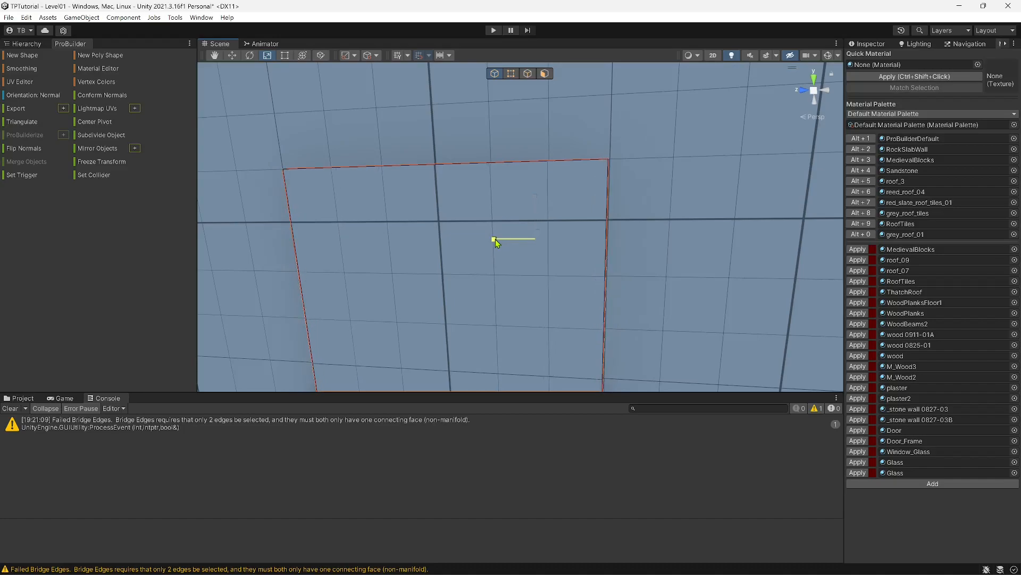
Scale the door's width along the Z axis to match the doorway and compare the gaps on both sides.
{"action": "left_click_drag", "start_coordinate": [495, 239], "coordinate": [495, 238]}
{"action": "key", "text": "a"}
{"action": "mouse_move", "coordinate": [505, 238]}
{"action": "right_mouse_down"}
{"action": "mouse_move", "coordinate": [541, 239]}
{"action": "mouse_move", "coordinate": [500, 240]}
{"action": "right_mouse_up"}
{"action": "key", "text": "d"}
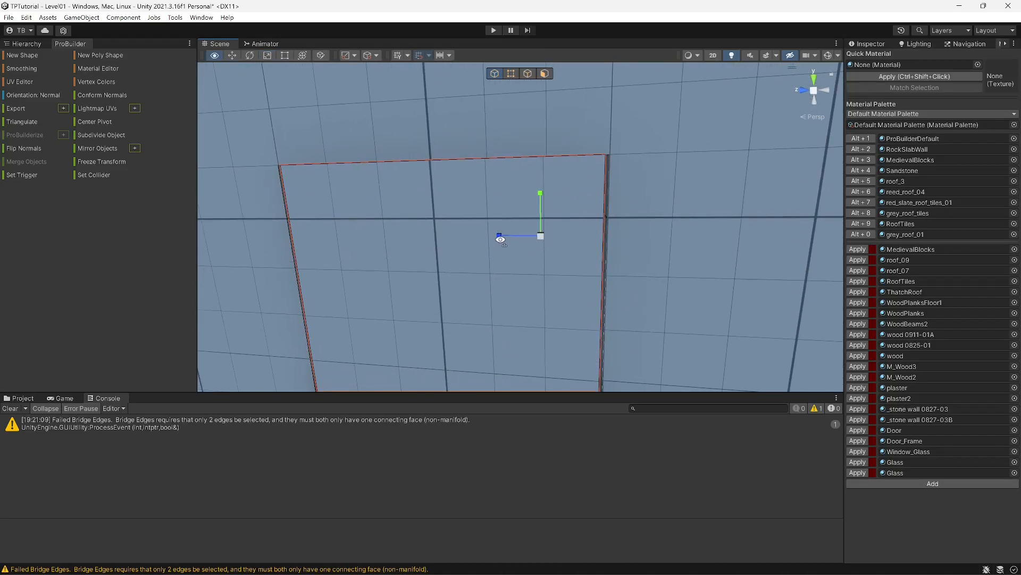
{"action": "right_click_drag", "start_coordinate": [501, 239], "coordinate": [544, 237]}
{"action": "key", "text": "d"}
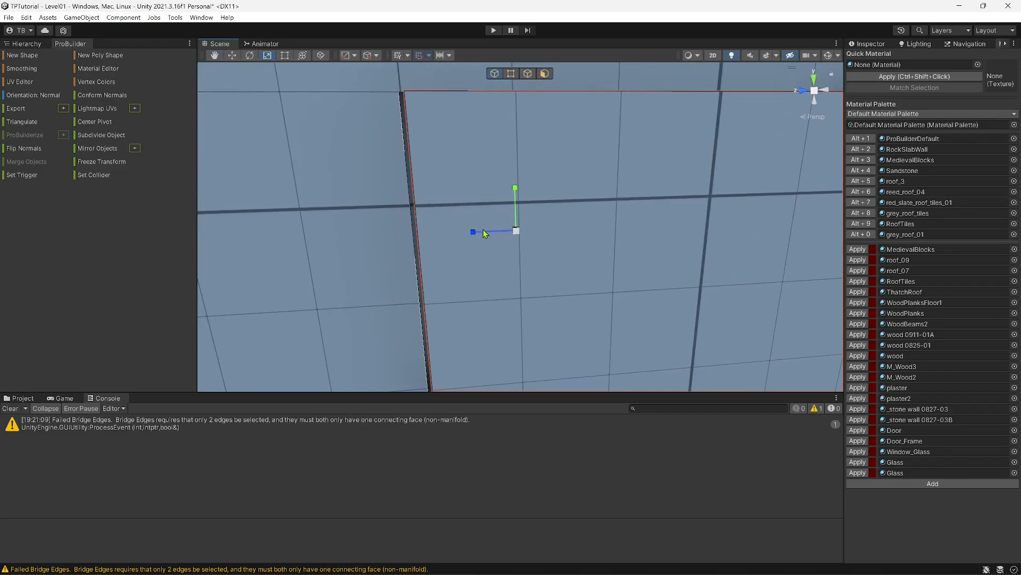
{"action": "key", "text": "s"}
{"action": "right_click_drag", "start_coordinate": [531, 243], "coordinate": [606, 258]}
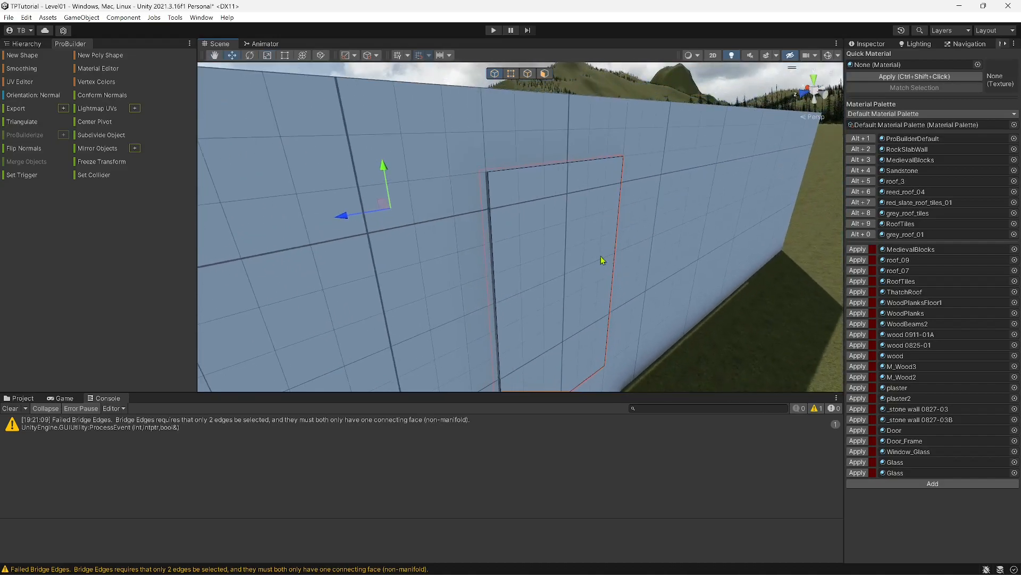
Shift the door sideways along the Z axis and pull it out in front of the doorway.
{"action": "right_click_drag", "start_coordinate": [397, 219], "coordinate": [484, 233]}
{"action": "key", "text": "a"}
{"action": "left_click_drag", "start_coordinate": [267, 219], "coordinate": [292, 229]}
{"action": "key", "text": "s"}
{"action": "right_click_drag", "start_coordinate": [367, 225], "coordinate": [189, 207]}
{"action": "key", "text": "w"}
{"action": "key", "text": "d"}
Select the door's narrow vertical side face and move it along the Z axis to adjust the door's width.
{"action": "left_click", "coordinate": [543, 74]}
{"action": "right_click_drag", "start_coordinate": [543, 77], "coordinate": [473, 235]}
{"action": "left_click", "coordinate": [517, 159]}
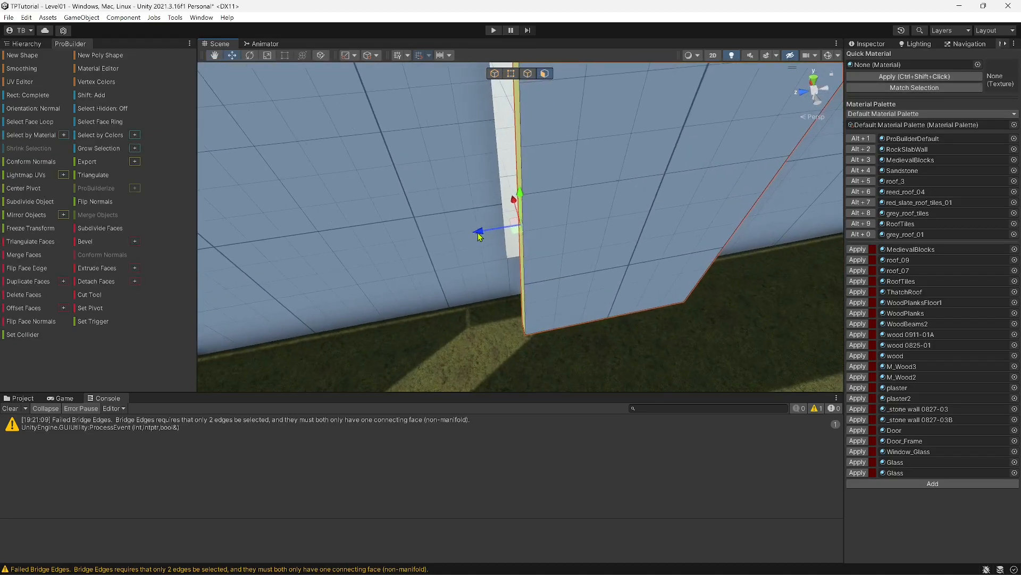
{"action": "left_click_drag", "start_coordinate": [474, 233], "coordinate": [474, 233]}
{"action": "key", "text": "d"}
{"action": "right_click_drag", "start_coordinate": [474, 232], "coordinate": [467, 164]}
{"action": "key", "text": "s"}
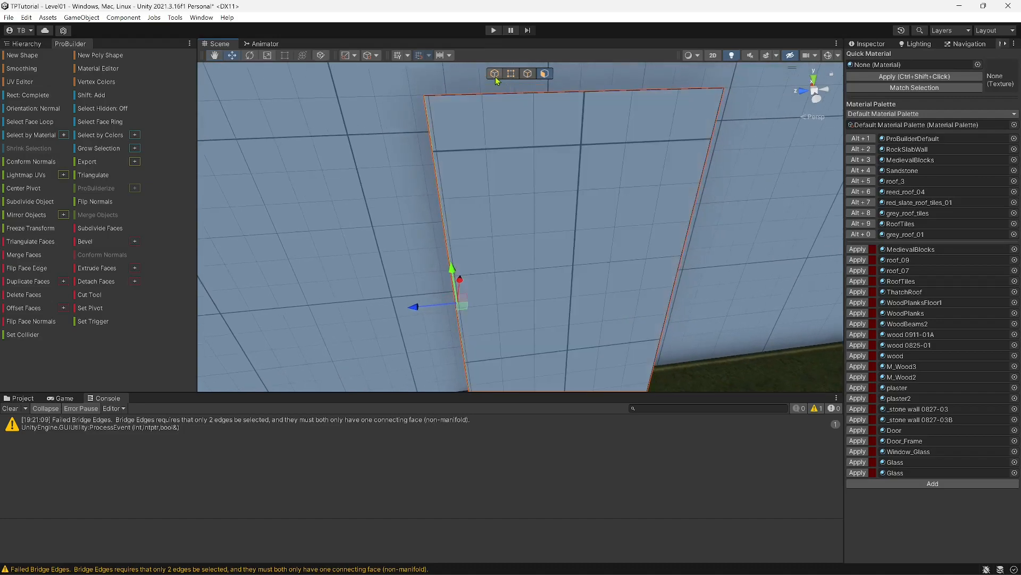
Center the door's pivot and move the whole door back into the doorway.
{"action": "left_click", "coordinate": [495, 78]}
{"action": "right_click_drag", "start_coordinate": [571, 184], "coordinate": [580, 234]}
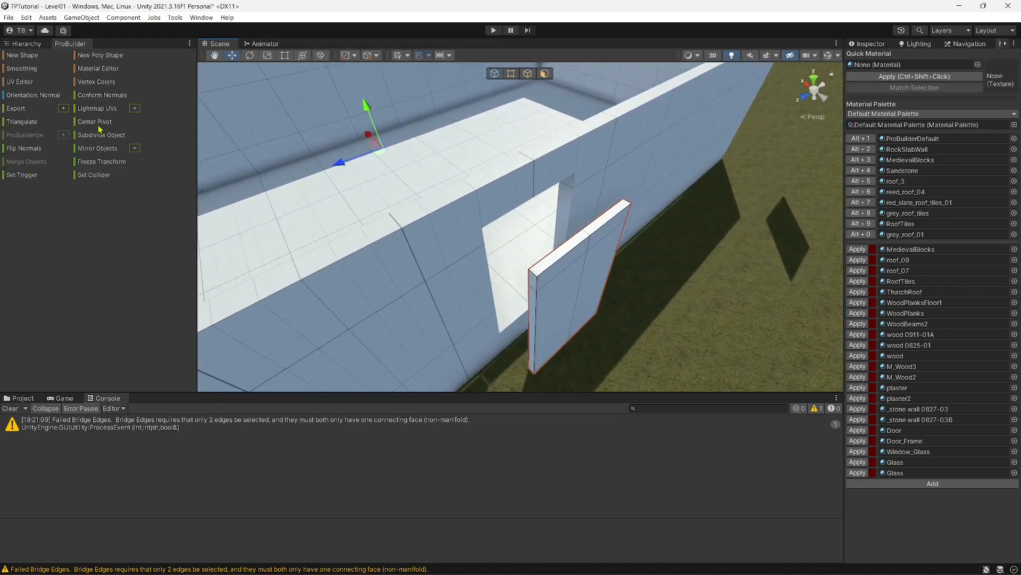
{"action": "right_click_drag", "start_coordinate": [426, 210], "coordinate": [524, 253]}
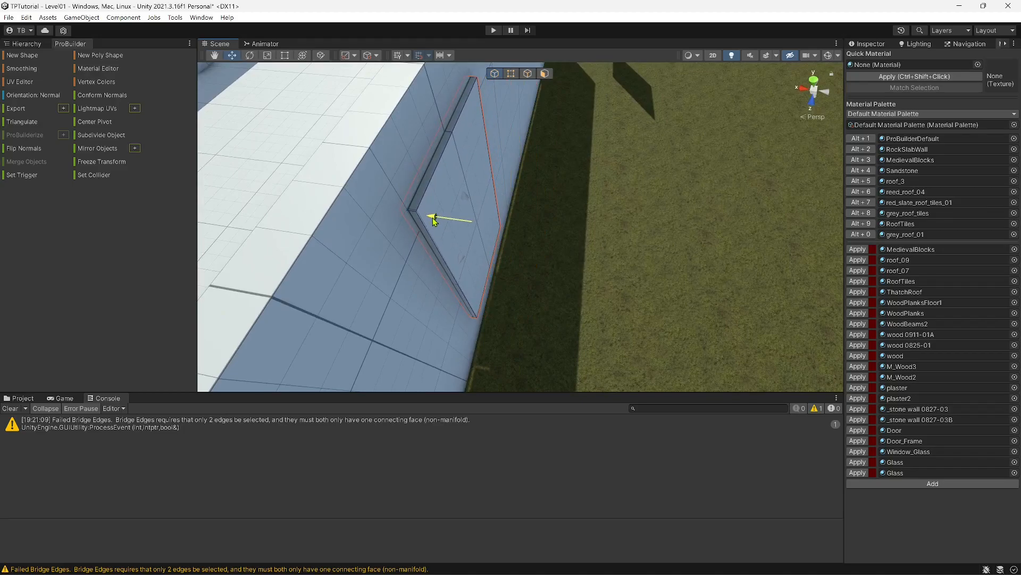
{"action": "right_click_drag", "start_coordinate": [444, 218], "coordinate": [238, 124]}
{"action": "key", "text": "d"}
{"action": "right_click_drag", "start_coordinate": [166, 113], "coordinate": [200, 125]}
{"action": "key", "text": "a"}
{"action": "key", "text": "s"}
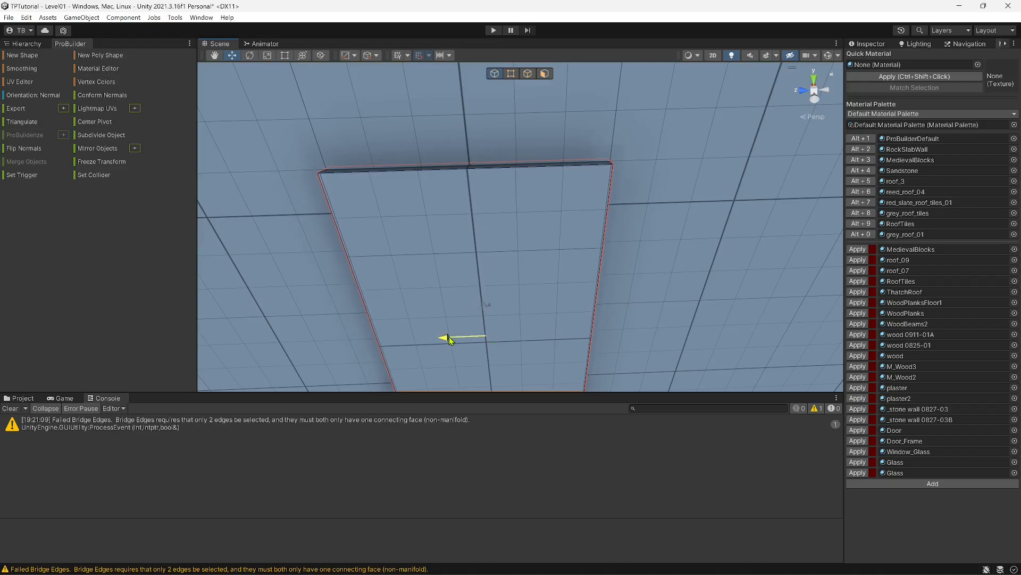
Center the door sideways in the opening and scale its width and height to fit the doorway.
{"action": "right_click_drag", "start_coordinate": [449, 339], "coordinate": [482, 308]}
{"action": "right_click_drag", "start_coordinate": [546, 299], "coordinate": [539, 304]}
{"action": "key", "text": "r"}
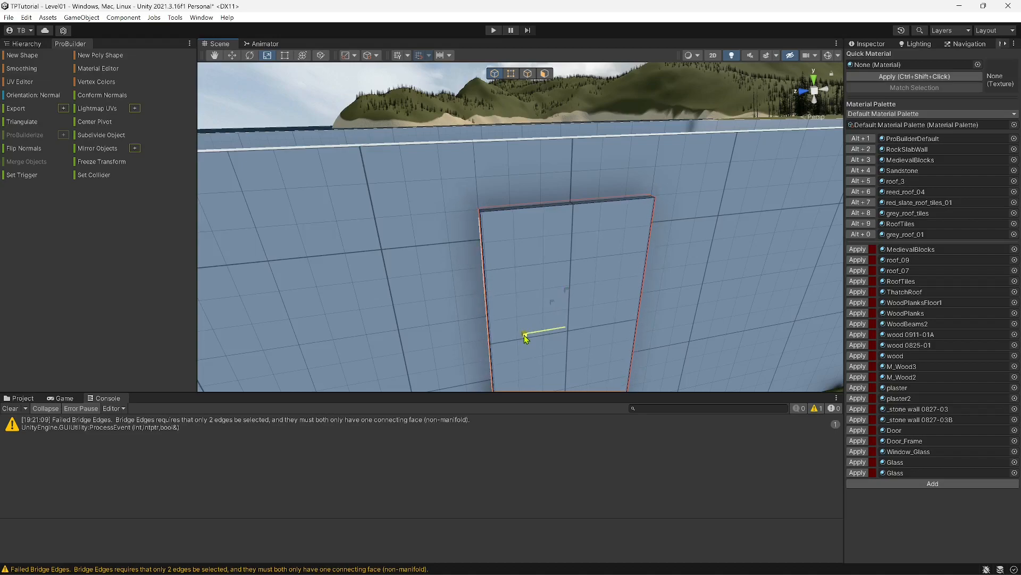
{"action": "right_click_drag", "start_coordinate": [543, 292], "coordinate": [580, 526]}
{"action": "right_click_drag", "start_coordinate": [564, 383], "coordinate": [420, 268]}
{"action": "right_click_drag", "start_coordinate": [503, 252], "coordinate": [580, 277]}
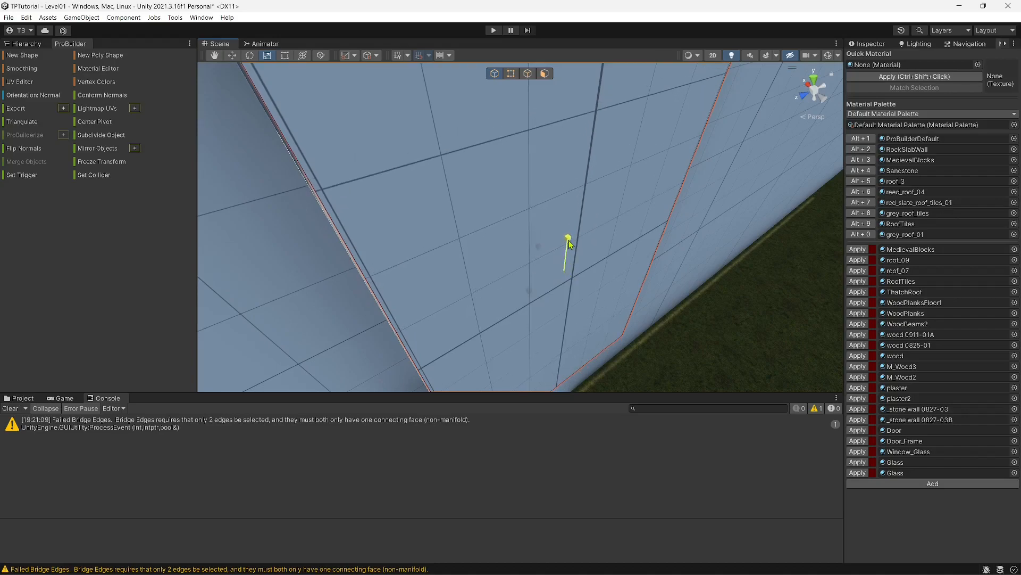
Select the door's top face and move it vertically to fit the upper edge of the opening.
{"action": "right_click_drag", "start_coordinate": [569, 243], "coordinate": [538, 110]}
{"action": "left_click", "coordinate": [545, 74]}
{"action": "left_click", "coordinate": [553, 162]}
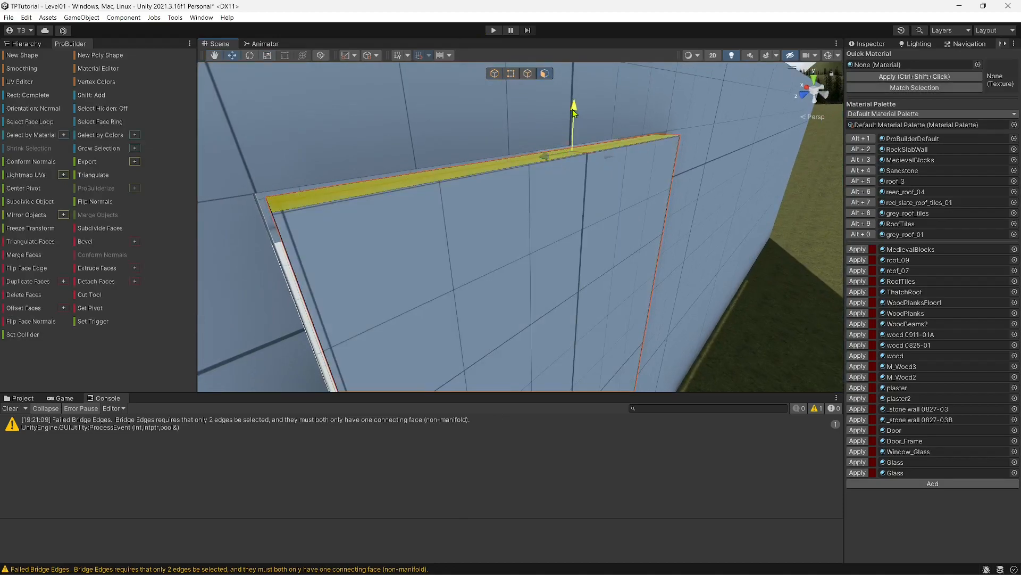
{"action": "right_click_drag", "start_coordinate": [568, 125], "coordinate": [548, 272]}
Select the whole door again and fine-tune its depth and height so it sits evenly in the opening.
{"action": "left_click", "coordinate": [496, 74]}
{"action": "right_click_drag", "start_coordinate": [433, 203], "coordinate": [501, 235]}
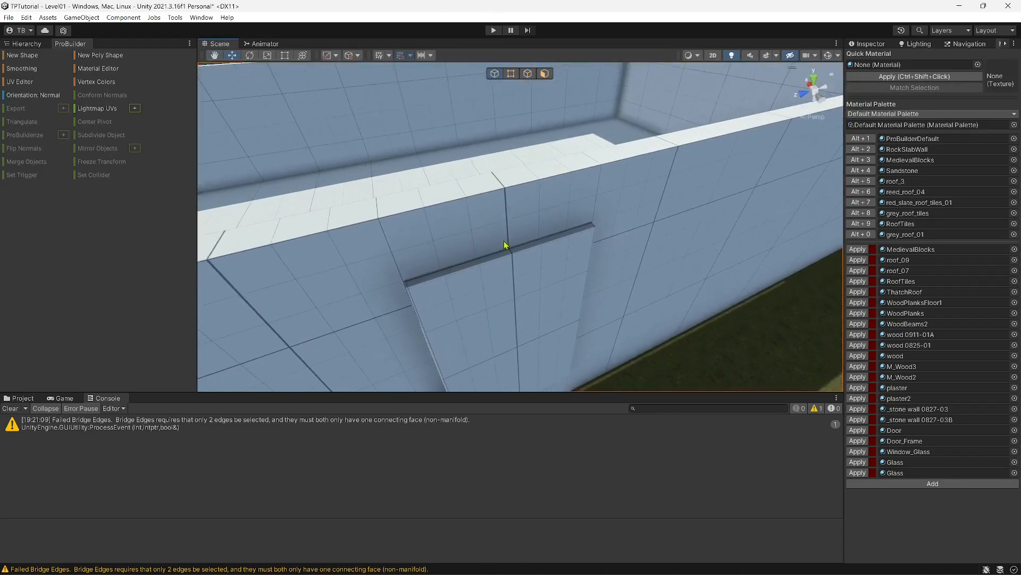
{"action": "right_click_drag", "start_coordinate": [519, 291], "coordinate": [495, 262]}
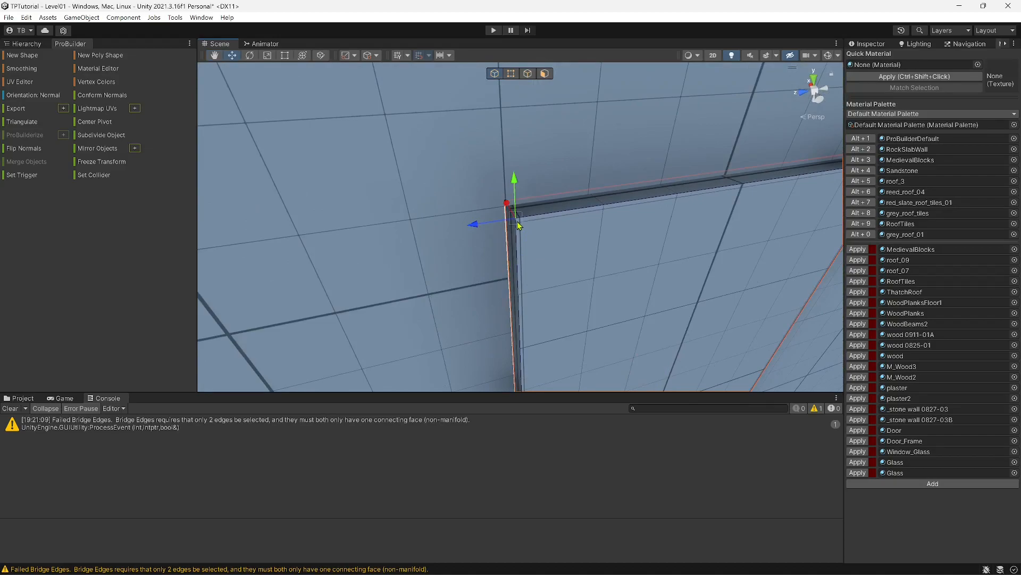
{"action": "left_click_drag", "start_coordinate": [519, 221], "coordinate": [513, 214]}
{"action": "right_click_drag", "start_coordinate": [532, 229], "coordinate": [547, 105]}
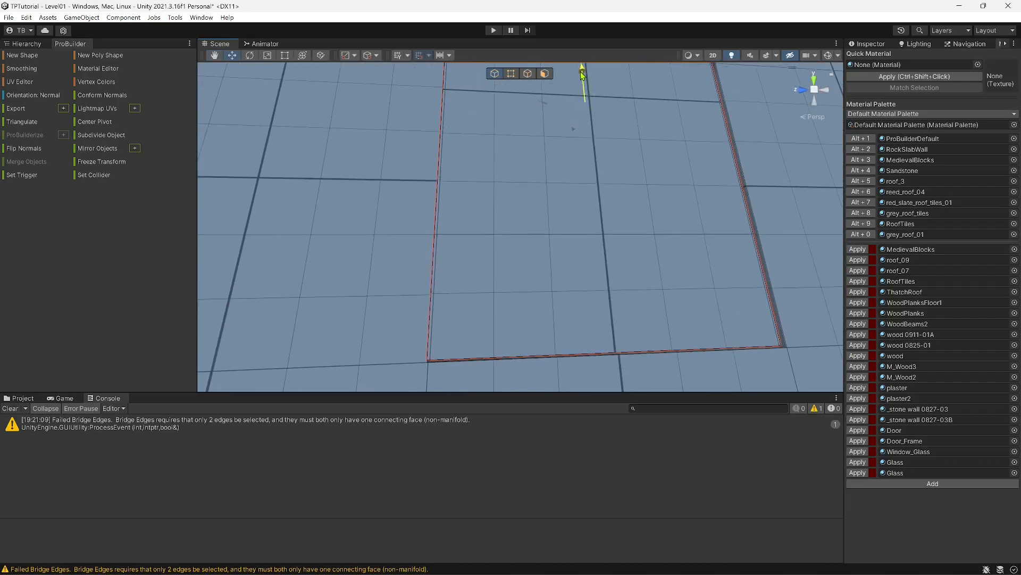
{"action": "right_click_drag", "start_coordinate": [576, 88], "coordinate": [529, 175]}
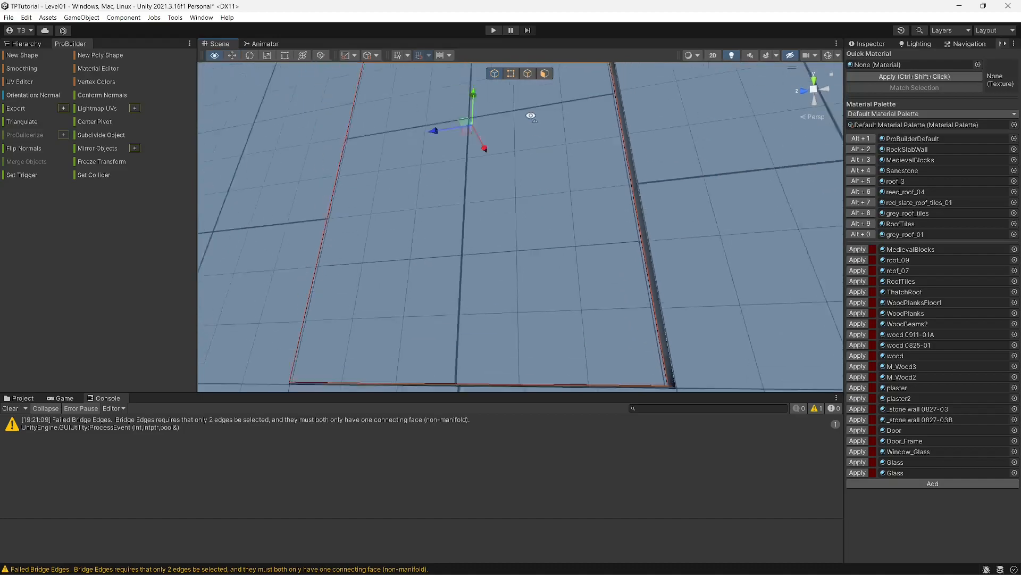
{"action": "right_click_drag", "start_coordinate": [533, 128], "coordinate": [538, 496]}
{"action": "right_click_drag", "start_coordinate": [540, 383], "coordinate": [641, 243]}
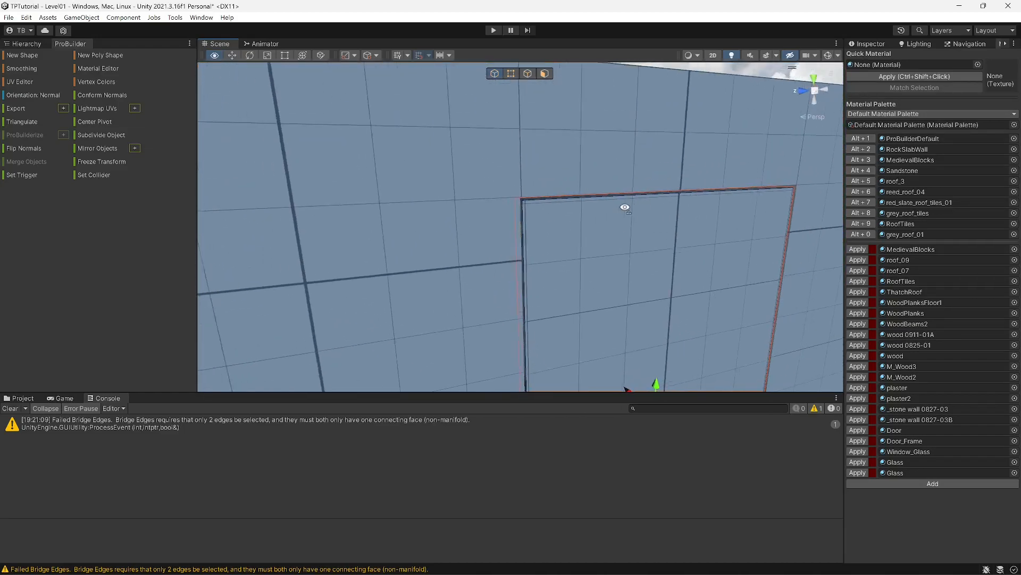
Select the large outer wall face between the doorway and the house's corner and start the Cut Tool on it.
{"action": "left_click_drag", "start_coordinate": [572, 220], "coordinate": [590, 239], "text": "alt"}
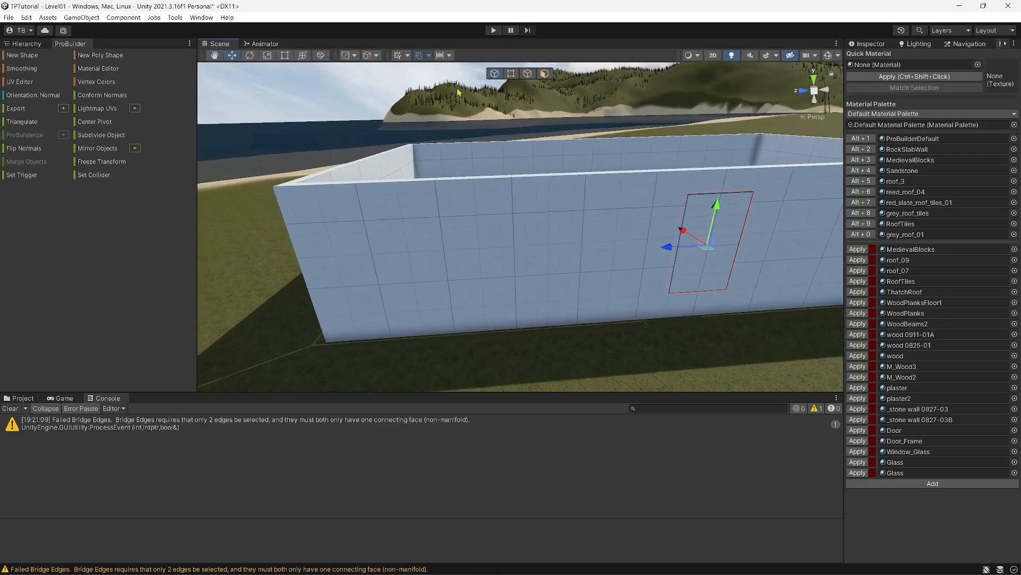
{"action": "left_click", "coordinate": [546, 74]}
{"action": "left_click", "coordinate": [514, 258]}
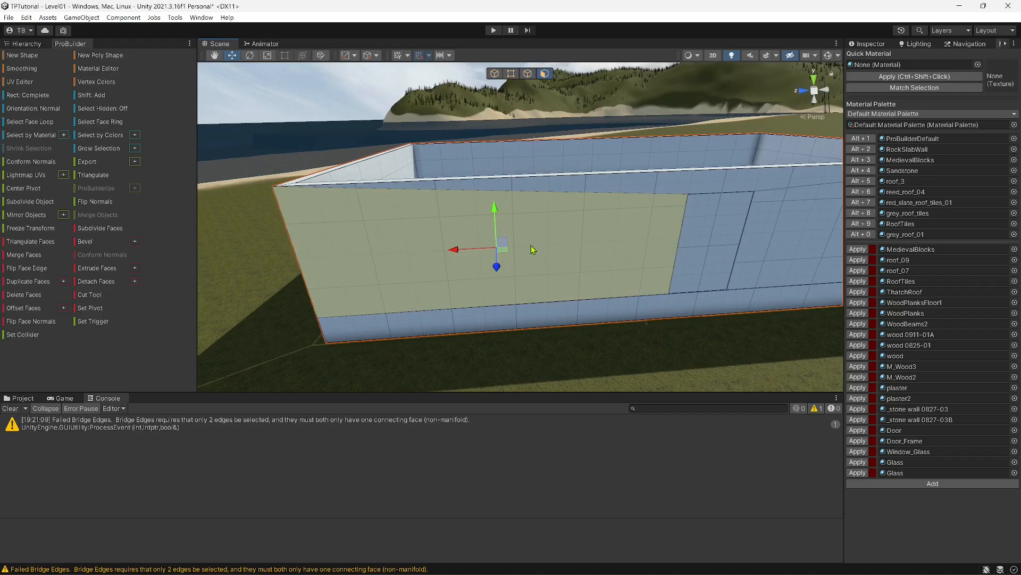
{"action": "left_click_drag", "start_coordinate": [446, 232], "coordinate": [489, 233], "text": "alt"}
{"action": "right_click_drag", "start_coordinate": [489, 233], "coordinate": [430, 197]}
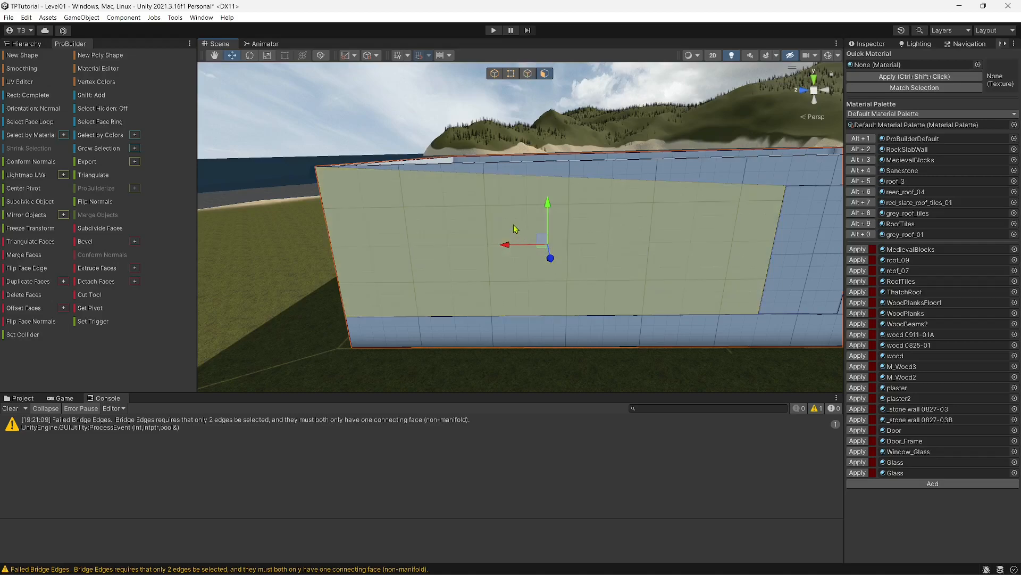
{"action": "left_click", "coordinate": [98, 296]}
Place the two upper corner points of a window cut on grid intersections of the wall face.
{"action": "left_click_drag", "start_coordinate": [531, 247], "coordinate": [556, 236], "text": "alt"}
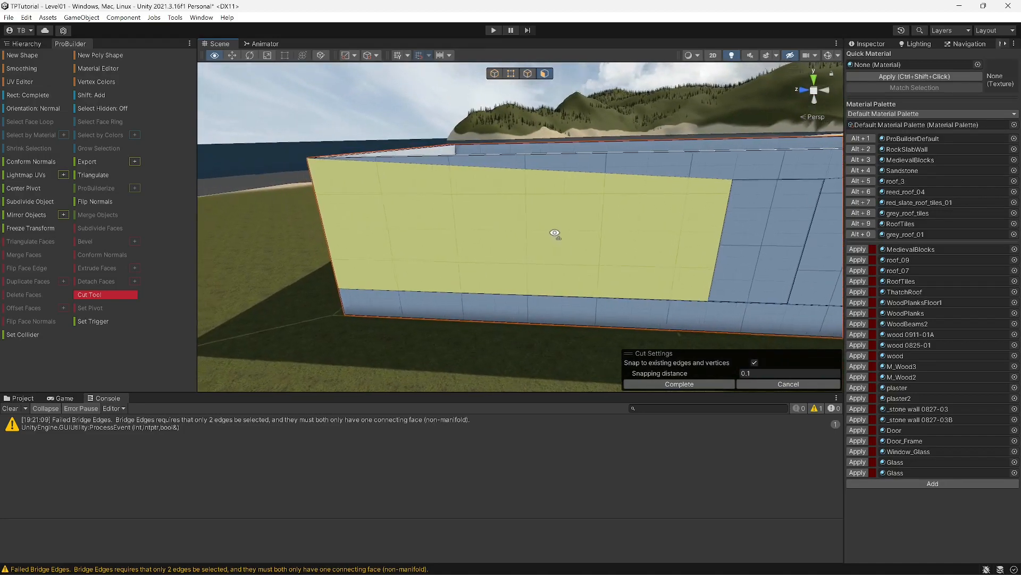
{"action": "left_click_drag", "start_coordinate": [555, 233], "coordinate": [569, 227], "text": "alt"}
{"action": "key", "text": "w"}
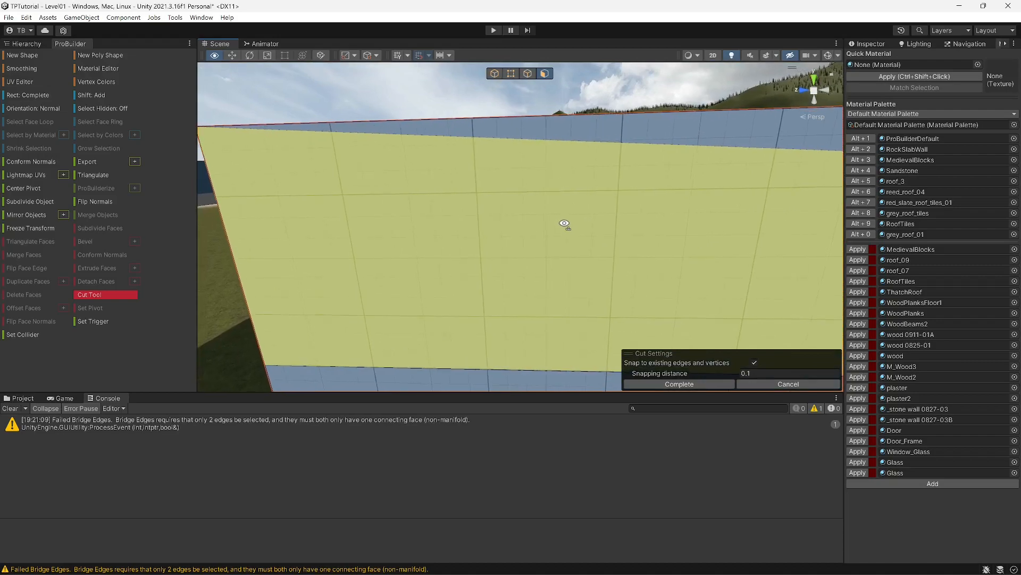
{"action": "mouse_move", "coordinate": [565, 224]}
{"action": "left_mouse_down", "text": "alt"}
{"action": "mouse_move", "coordinate": [593, 226]}
{"action": "mouse_move", "coordinate": [554, 235]}
{"action": "left_mouse_up", "text": "alt"}
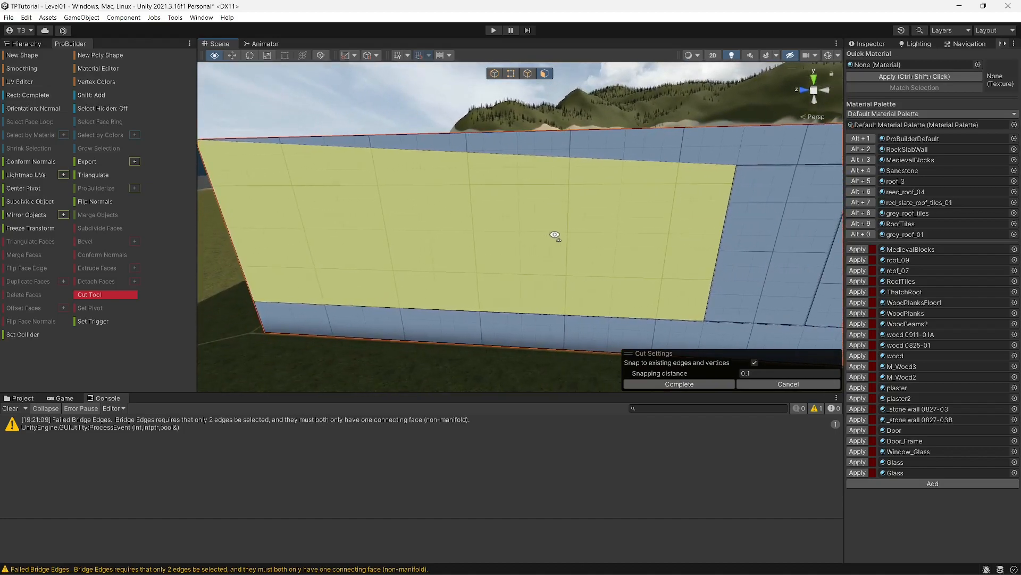
{"action": "left_click_drag", "start_coordinate": [555, 235], "coordinate": [591, 235], "text": "alt"}
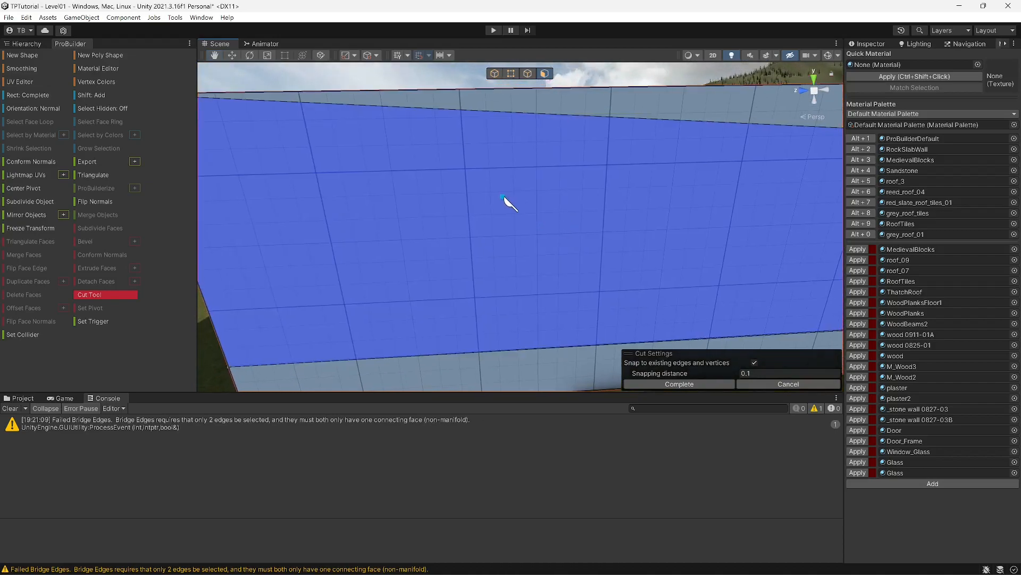
{"action": "left_click_drag", "start_coordinate": [492, 193], "coordinate": [493, 145], "text": "alt"}
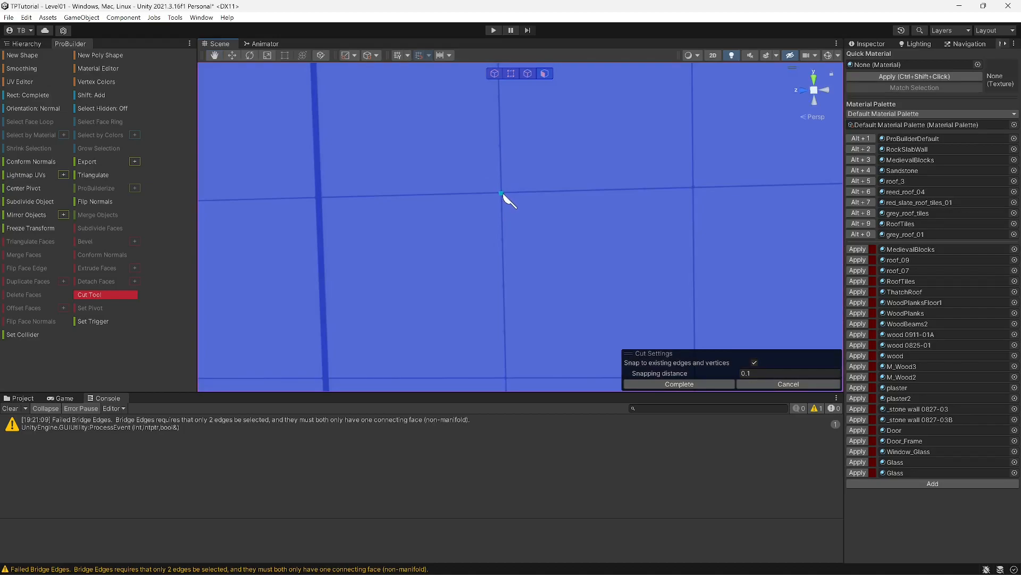
{"action": "left_click", "coordinate": [501, 193]}
{"action": "key", "text": "s"}
{"action": "right_click_drag", "start_coordinate": [526, 204], "coordinate": [536, 186]}
{"action": "key", "text": "d"}
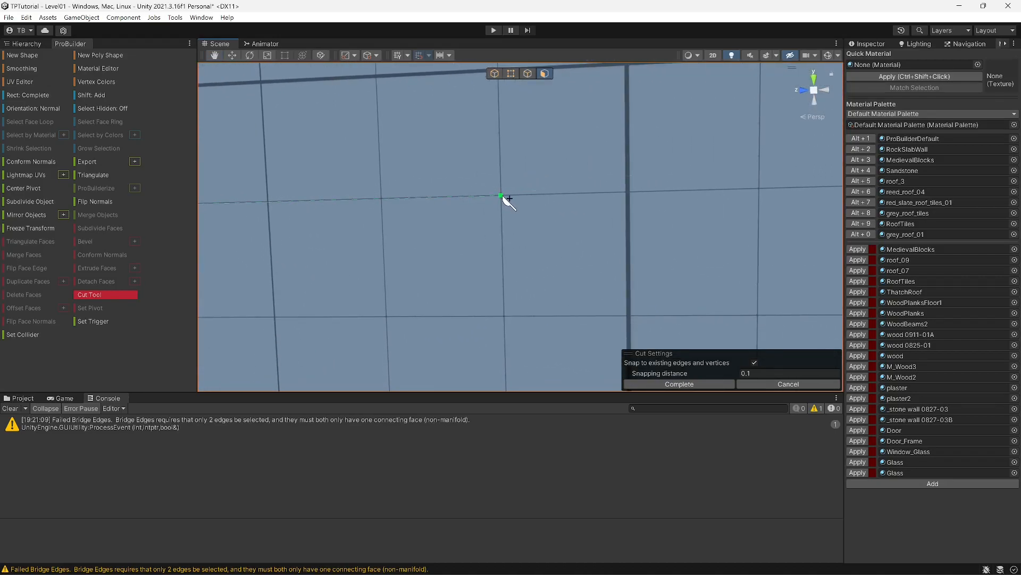
{"action": "right_click_drag", "start_coordinate": [506, 200], "coordinate": [536, 271]}
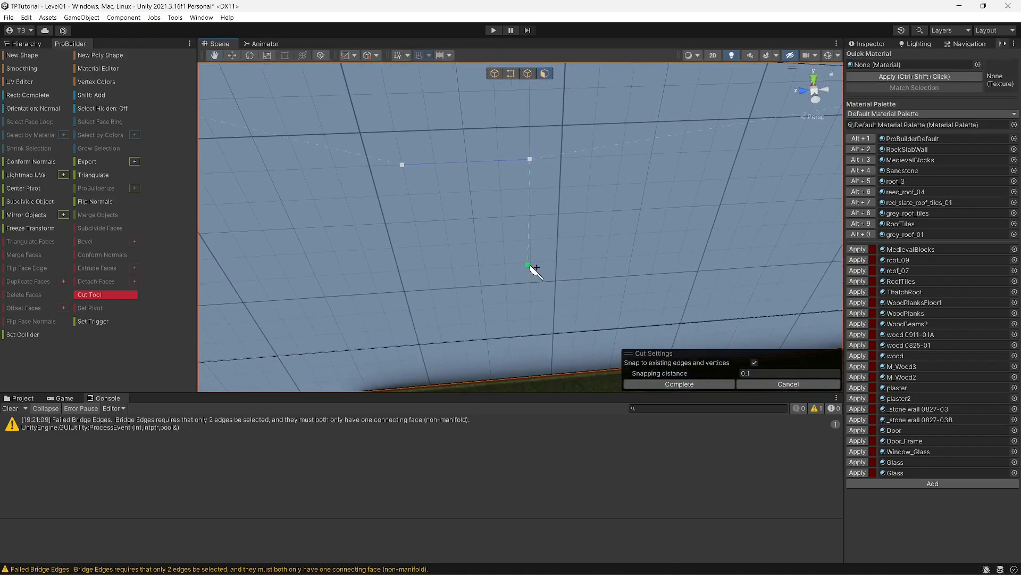
Place the two lower corner points on grid intersections and close the cut into a rectangular window face.
{"action": "left_click_drag", "start_coordinate": [531, 281], "coordinate": [517, 205], "text": "alt"}
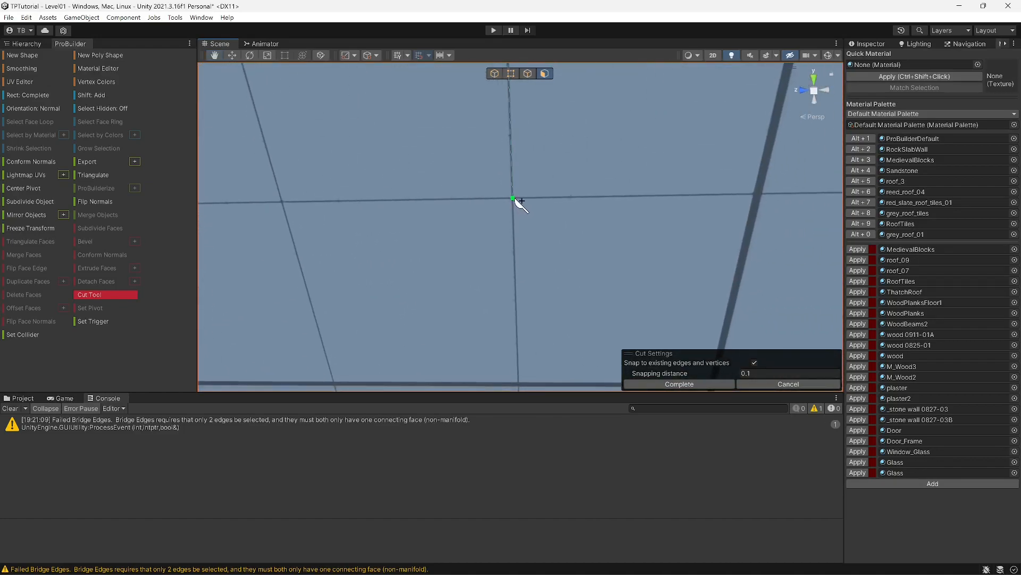
{"action": "mouse_move", "coordinate": [521, 204]}
{"action": "left_mouse_down", "text": "alt"}
{"action": "mouse_move", "coordinate": [522, 214]}
{"action": "mouse_move", "coordinate": [521, 191]}
{"action": "mouse_move", "coordinate": [527, 222]}
{"action": "mouse_move", "coordinate": [523, 199]}
{"action": "left_mouse_up", "text": "alt"}
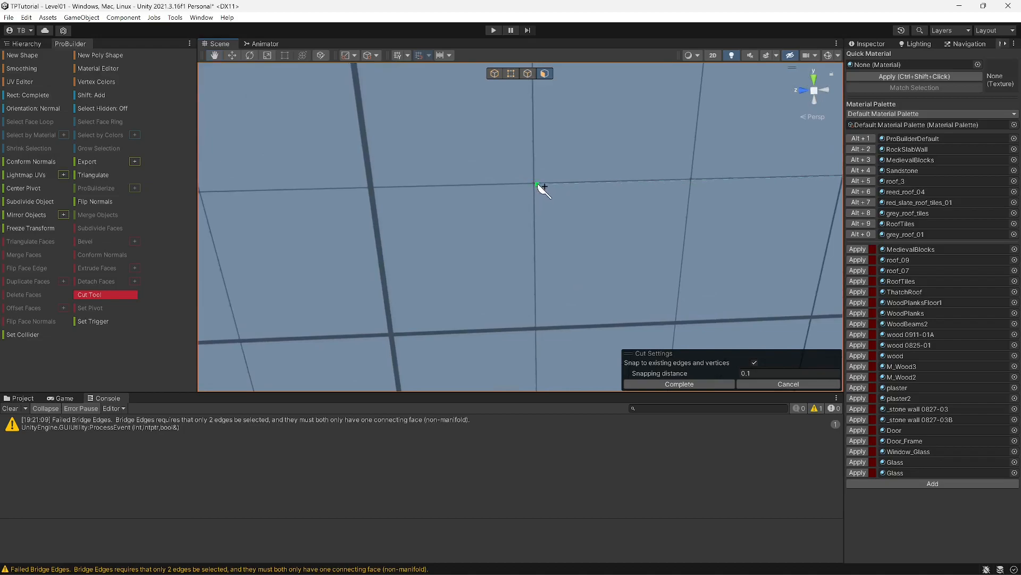
{"action": "left_click_drag", "start_coordinate": [536, 191], "coordinate": [534, 169], "text": "alt"}
{"action": "left_click_drag", "start_coordinate": [531, 99], "coordinate": [526, 131], "text": "alt"}
{"action": "left_click", "coordinate": [510, 127]}
{"action": "right_click_drag", "start_coordinate": [554, 162], "coordinate": [563, 211]}
{"action": "key", "text": "s"}
{"action": "key", "text": "d"}
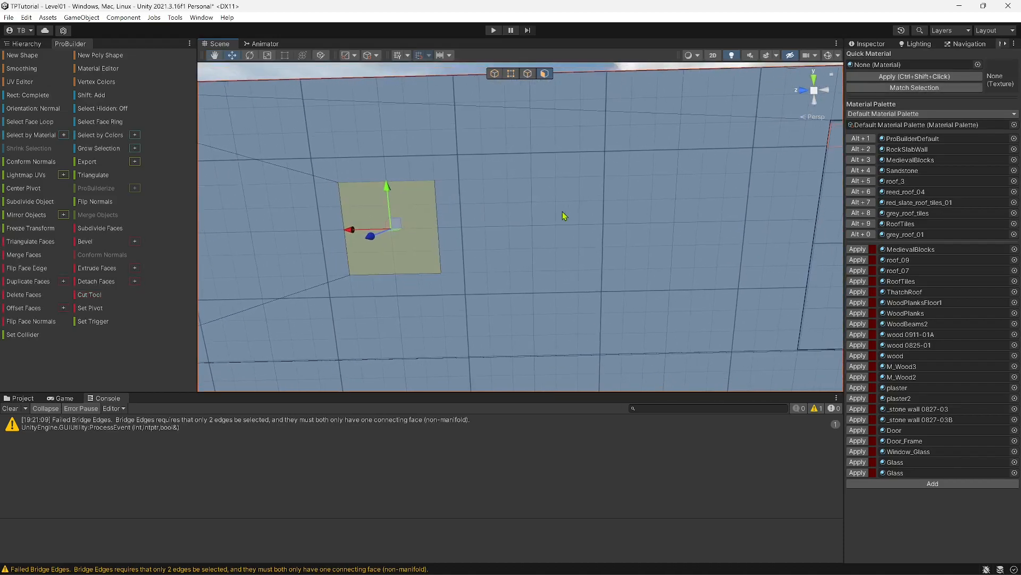
Select the upper edge of the window face and raise it towards the next heavy grid line.
{"action": "key", "text": "s"}
{"action": "right_click_drag", "start_coordinate": [663, 214], "coordinate": [640, 190]}
{"action": "key", "text": "d"}
{"action": "key", "text": "a"}
{"action": "key", "text": "d"}
{"action": "key", "text": "s"}
{"action": "key", "text": "a"}
{"action": "key", "text": "w"}
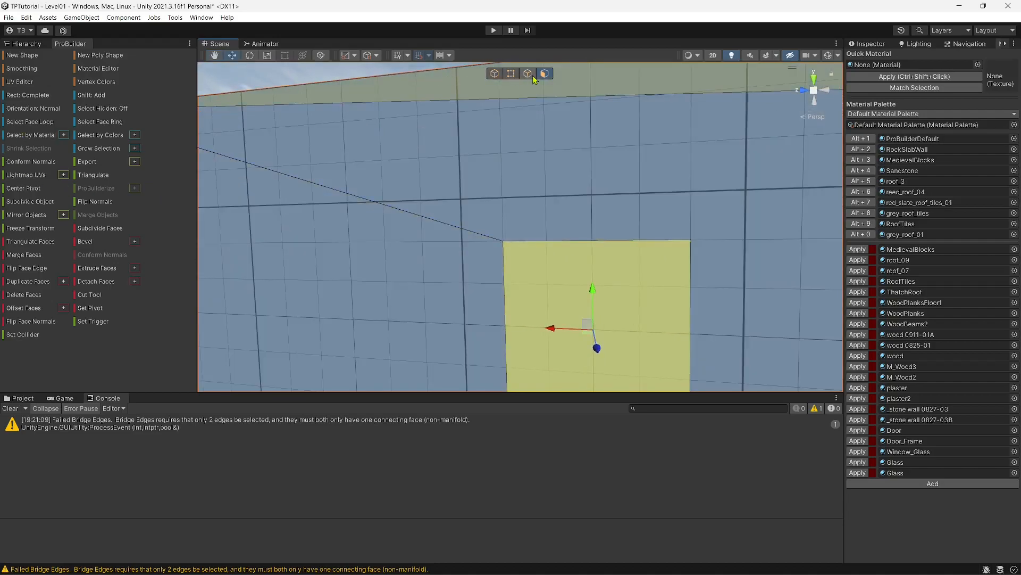
{"action": "left_click", "coordinate": [532, 75]}
{"action": "left_click", "coordinate": [617, 241]}
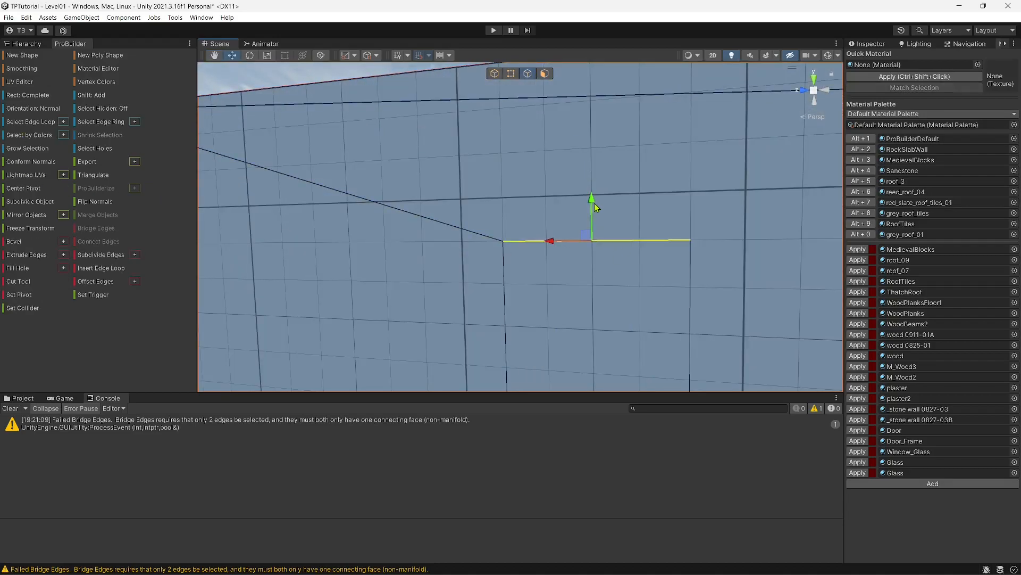
{"action": "left_click_drag", "start_coordinate": [592, 197], "coordinate": [598, 151]}
{"action": "mouse_move", "coordinate": [597, 165]}
{"action": "right_mouse_down"}
{"action": "mouse_move", "coordinate": [718, 235]}
{"action": "mouse_move", "coordinate": [652, 211]}
{"action": "mouse_move", "coordinate": [700, 212]}
{"action": "mouse_move", "coordinate": [616, 205]}
{"action": "mouse_move", "coordinate": [612, 173]}
{"action": "mouse_move", "coordinate": [597, 259]}
{"action": "mouse_move", "coordinate": [593, 167]}
{"action": "right_mouse_up"}
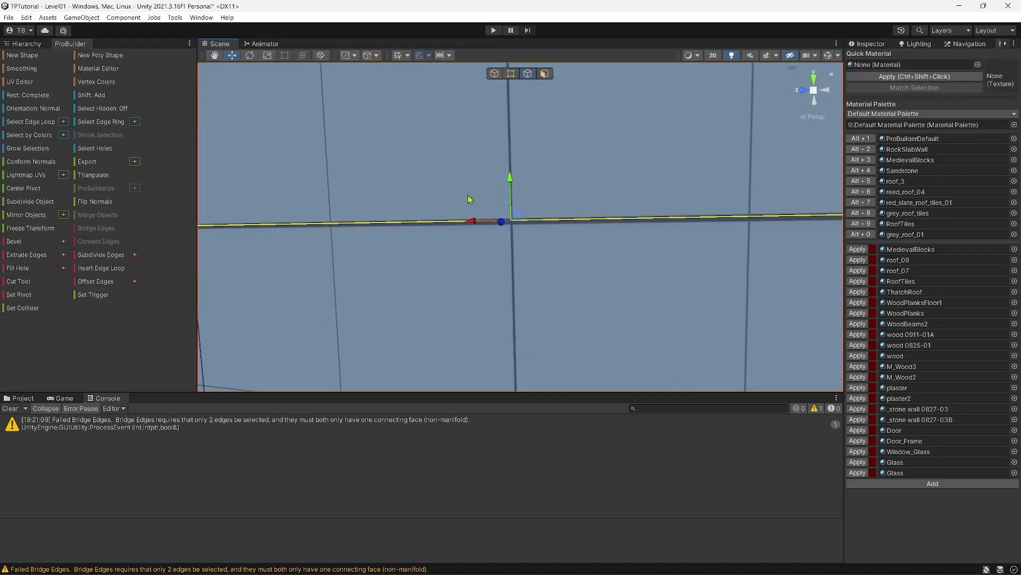
Fine-tune the height of the window's upper edge so it lines up with the heavy grid line.
{"action": "left_click_drag", "start_coordinate": [509, 181], "coordinate": [510, 182]}
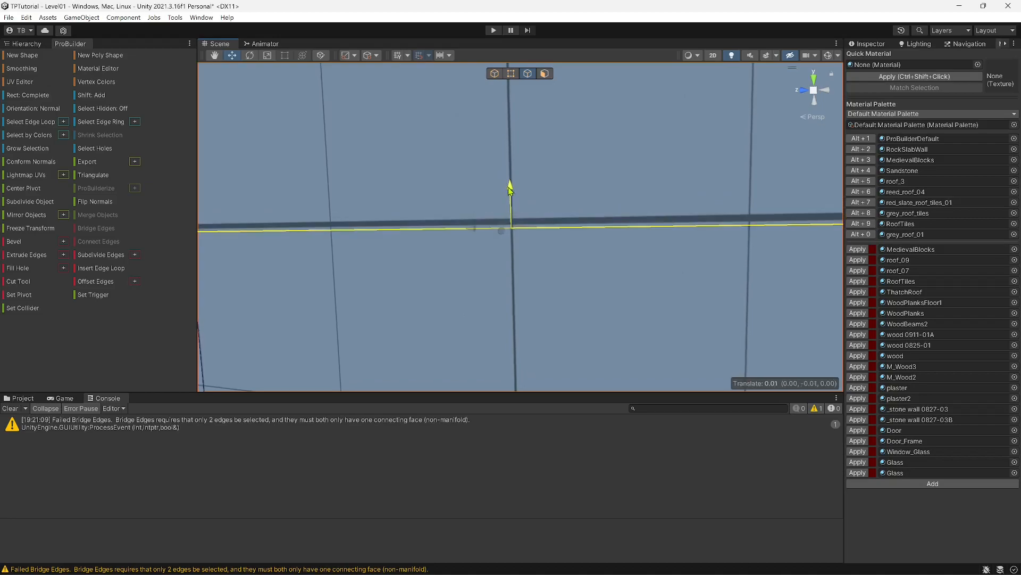
{"action": "left_click_drag", "start_coordinate": [510, 181], "coordinate": [481, 377]}
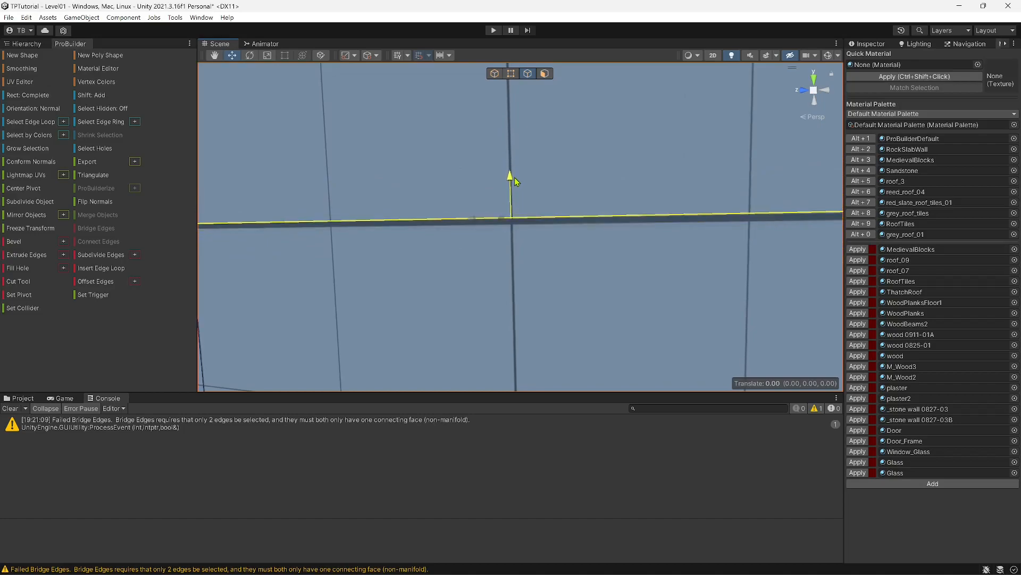
{"action": "left_click_drag", "start_coordinate": [515, 177], "coordinate": [517, 175]}
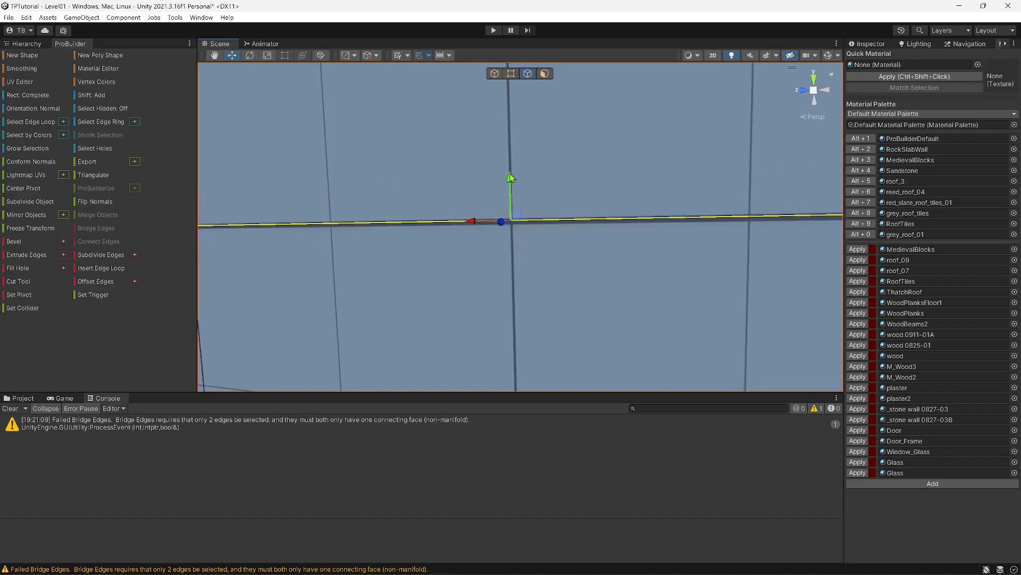
{"action": "left_click_drag", "start_coordinate": [510, 180], "coordinate": [510, 180]}
{"action": "right_click_drag", "start_coordinate": [582, 216], "coordinate": [618, 218]}
{"action": "key", "text": "s"}
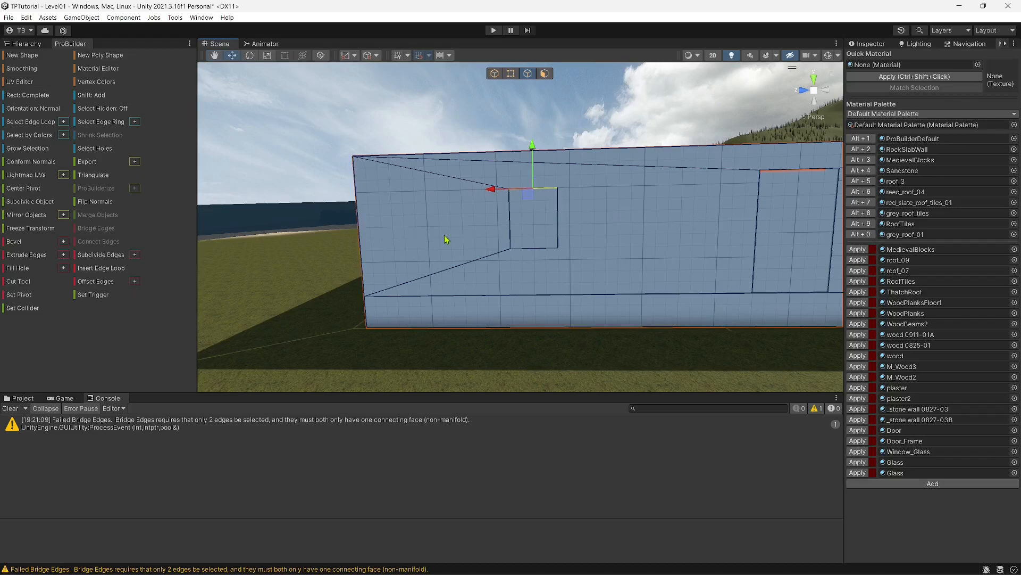
Select the window face and slide it sideways along the wall to centre it between the doorway and the corner.
{"action": "right_click_drag", "start_coordinate": [500, 246], "coordinate": [671, 246]}
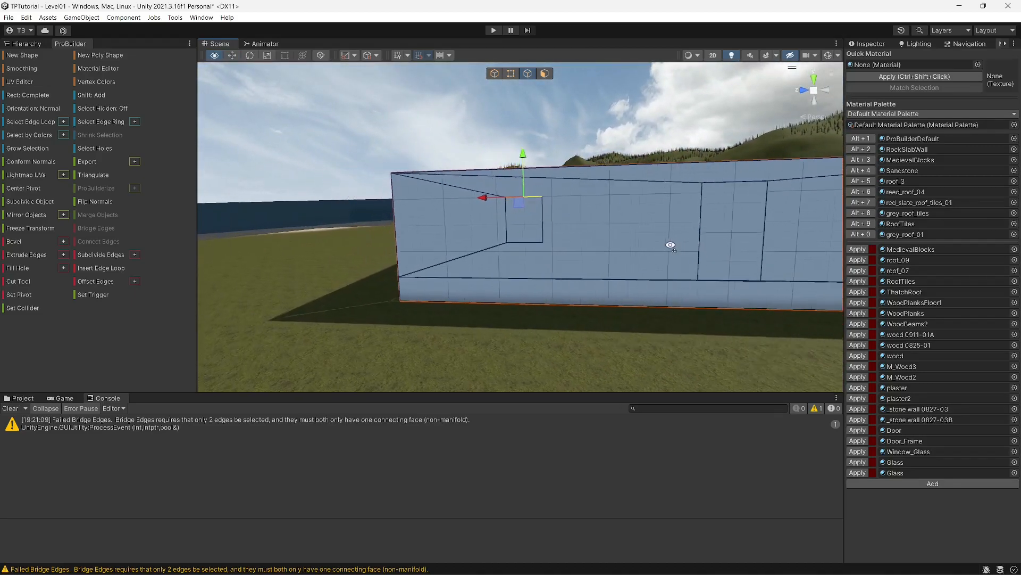
{"action": "left_click", "coordinate": [544, 75]}
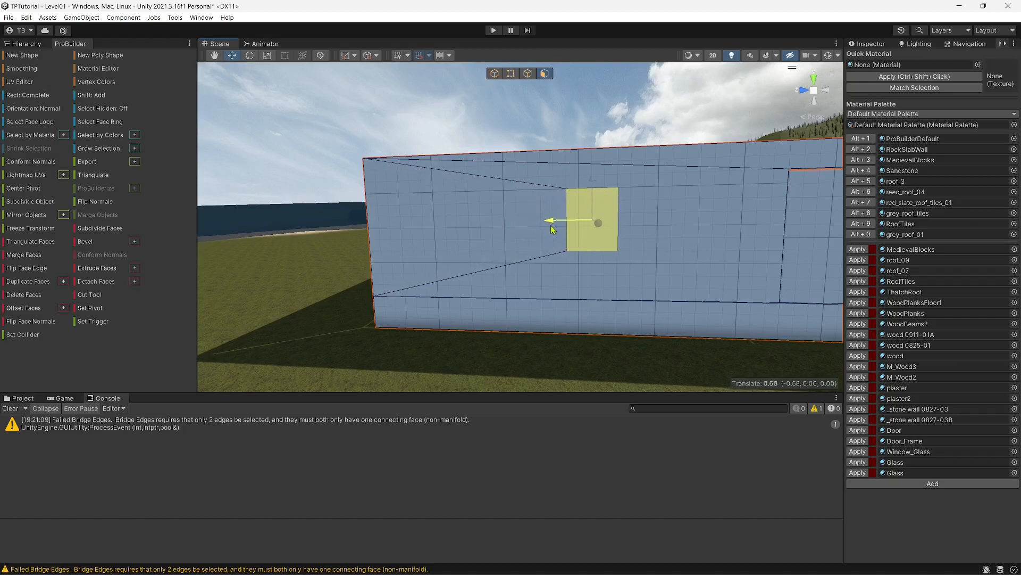
{"action": "mouse_move", "coordinate": [571, 241]}
{"action": "right_mouse_down"}
{"action": "mouse_move", "coordinate": [592, 256]}
{"action": "mouse_move", "coordinate": [592, 247]}
{"action": "mouse_move", "coordinate": [660, 236]}
{"action": "mouse_move", "coordinate": [569, 213]}
{"action": "mouse_move", "coordinate": [527, 218]}
{"action": "mouse_move", "coordinate": [654, 256]}
{"action": "mouse_move", "coordinate": [645, 224]}
{"action": "mouse_move", "coordinate": [582, 244]}
{"action": "right_mouse_up"}
{"action": "key", "text": "d"}
{"action": "key", "text": "s"}
{"action": "key", "text": "d"}
{"action": "key", "text": "a"}
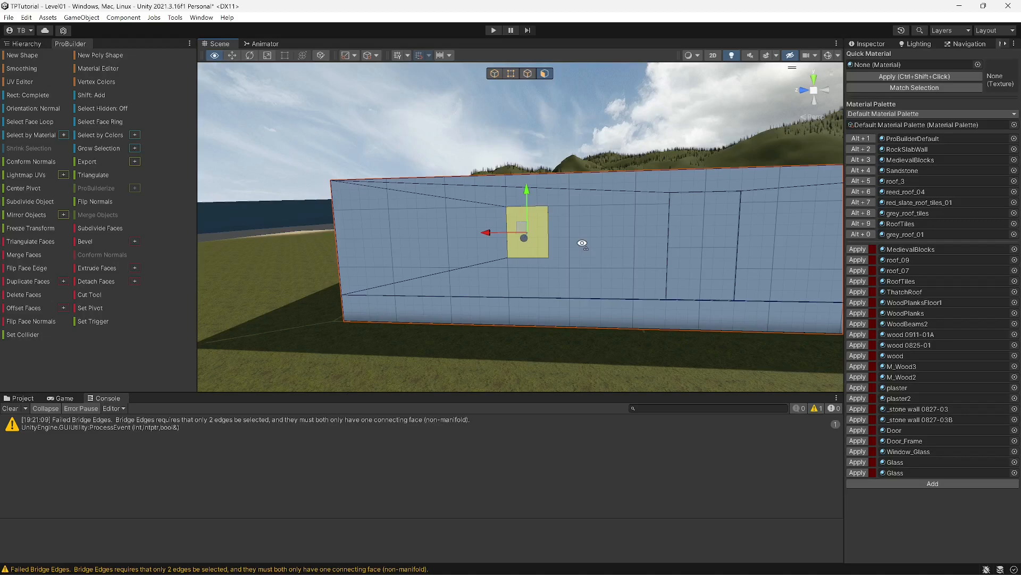
{"action": "right_click_drag", "start_coordinate": [503, 239], "coordinate": [512, 239]}
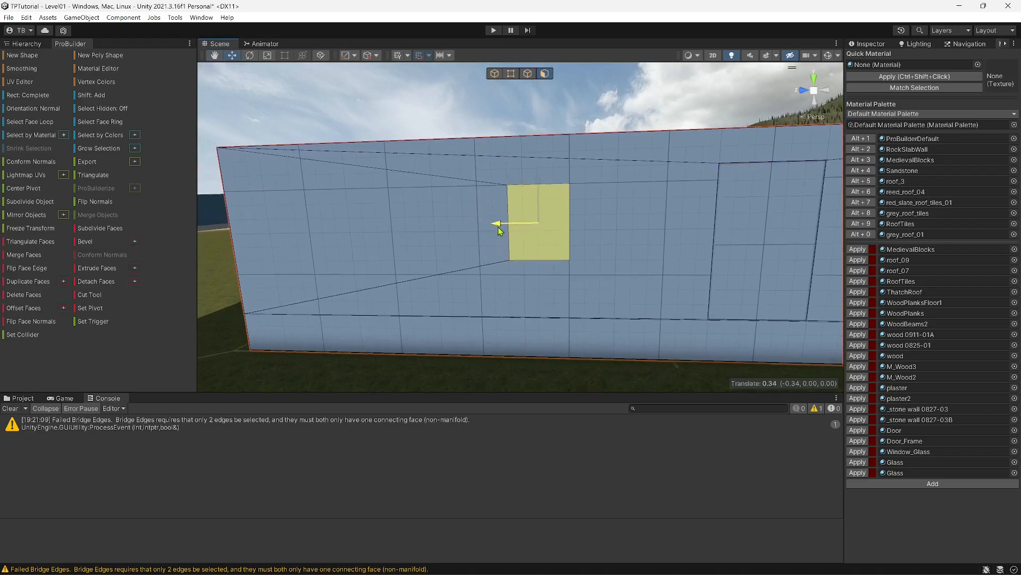
Select the window's vertical edge on the house-corner side and move it outward about 0.15 to widen the window.
{"action": "right_click_drag", "start_coordinate": [499, 230], "coordinate": [533, 246]}
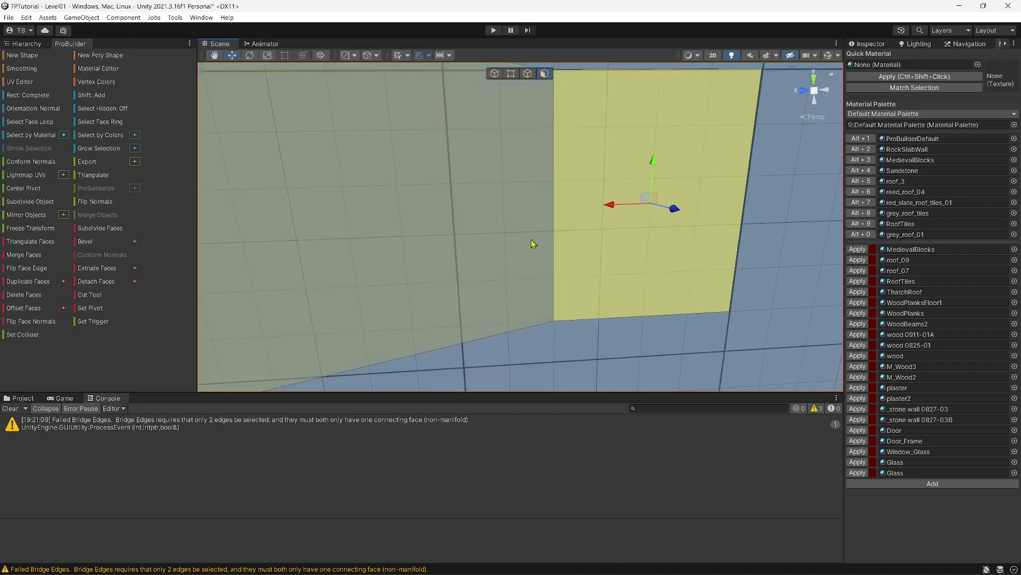
{"action": "left_click", "coordinate": [527, 74]}
{"action": "left_click", "coordinate": [552, 154]}
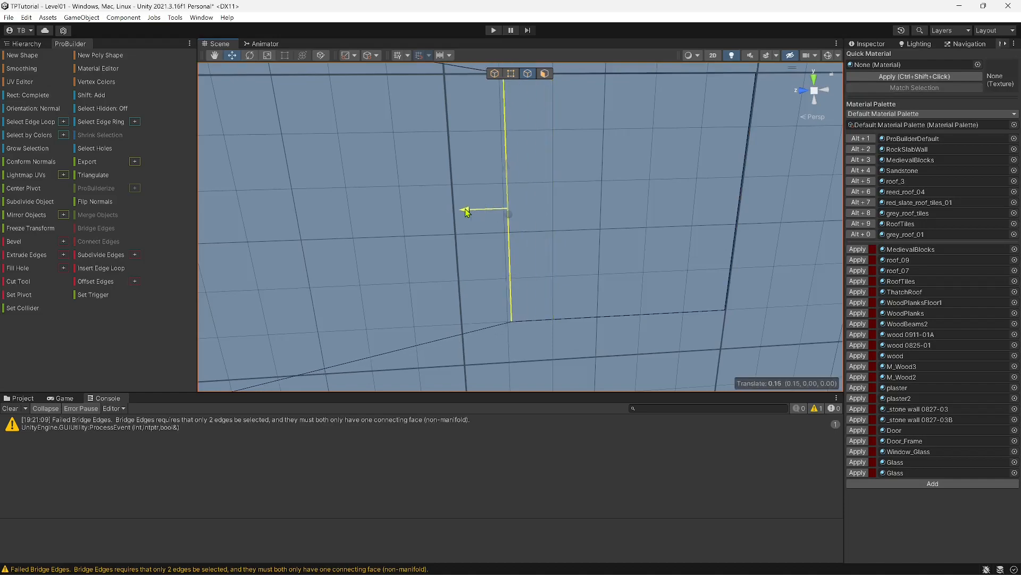
{"action": "mouse_move", "coordinate": [465, 213]}
{"action": "right_mouse_down"}
{"action": "mouse_move", "coordinate": [456, 133]}
{"action": "mouse_move", "coordinate": [450, 209]}
{"action": "mouse_move", "coordinate": [424, 281]}
{"action": "mouse_move", "coordinate": [445, 214]}
{"action": "mouse_move", "coordinate": [466, 219]}
{"action": "right_mouse_up"}
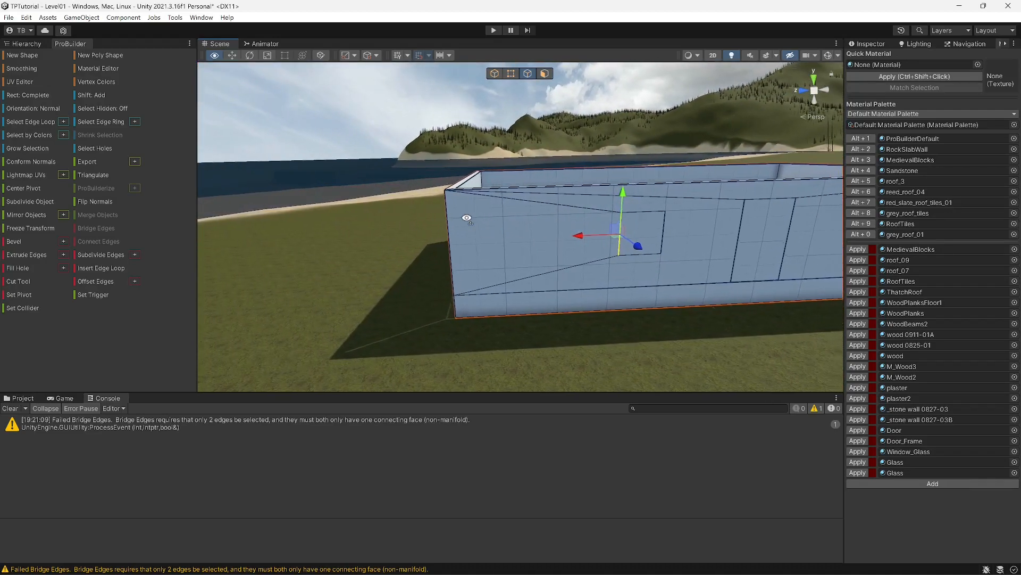
Select the outer faces of the end wall nearest the window and move them inward about 1 unit along the house's length.
{"action": "right_click_drag", "start_coordinate": [466, 219], "coordinate": [541, 193]}
{"action": "left_click", "coordinate": [548, 76]}
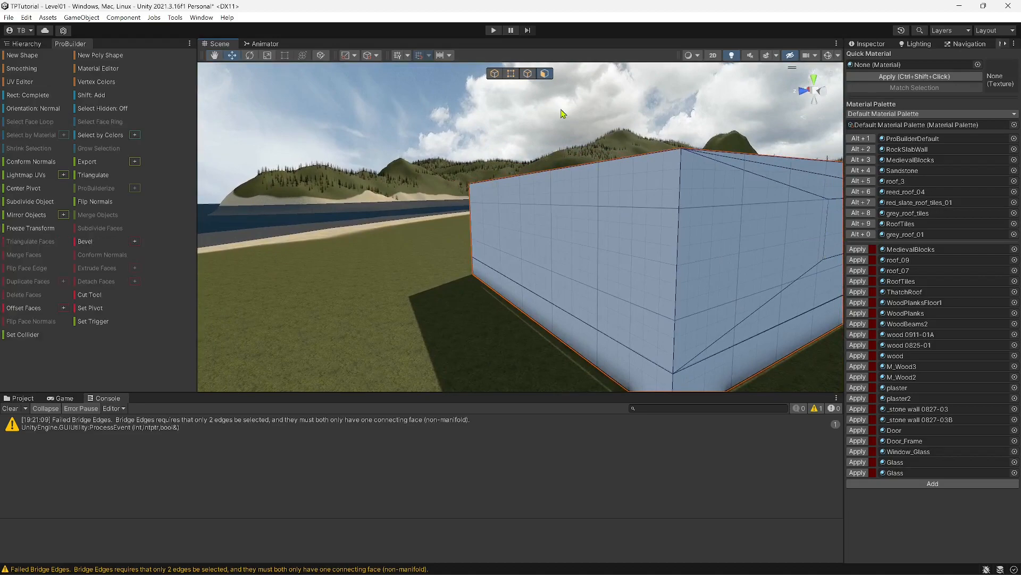
{"action": "left_click", "coordinate": [601, 220]}
{"action": "right_click_drag", "start_coordinate": [565, 334], "coordinate": [439, 308]}
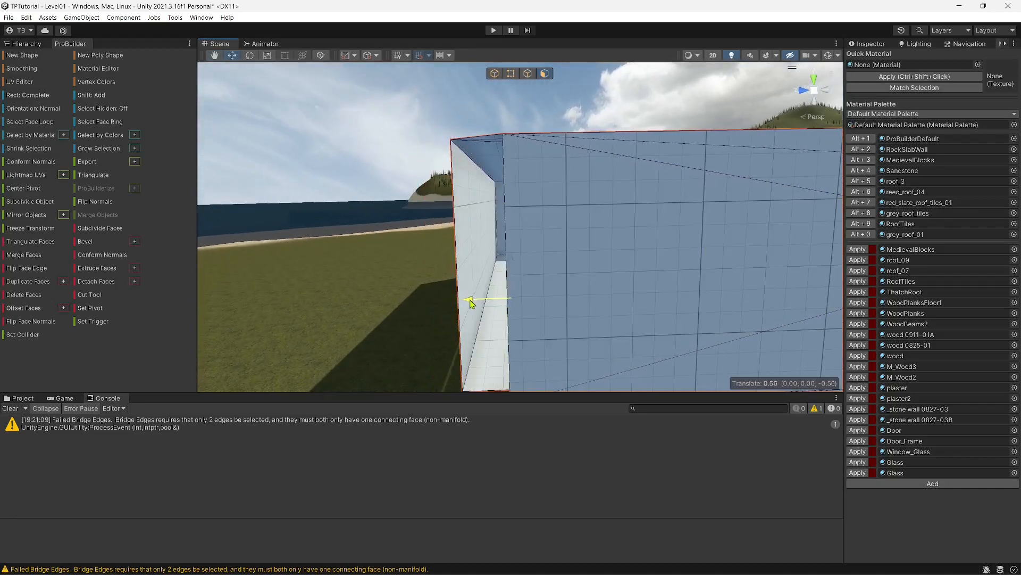
{"action": "right_click_drag", "start_coordinate": [475, 303], "coordinate": [355, 248]}
{"action": "right_click_drag", "start_coordinate": [448, 226], "coordinate": [613, 229]}
{"action": "left_click_drag", "start_coordinate": [597, 207], "coordinate": [630, 222]}
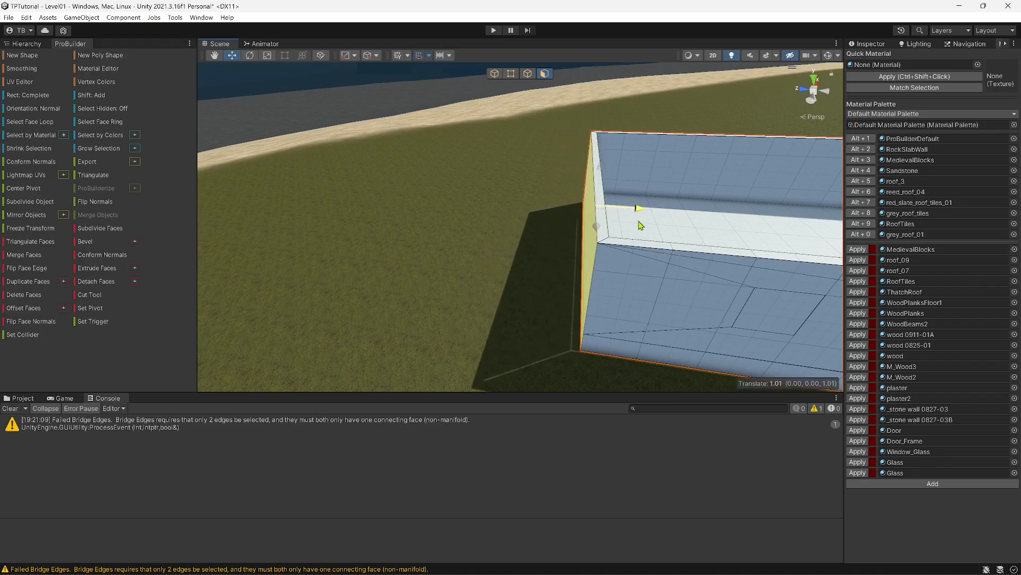
{"action": "right_click_drag", "start_coordinate": [642, 227], "coordinate": [618, 181]}
{"action": "left_click_drag", "start_coordinate": [611, 184], "coordinate": [609, 187]}
{"action": "right_click_drag", "start_coordinate": [611, 192], "coordinate": [506, 193]}
Select the upper and lower outer faces of the opposite end wall and move them along the house's length.
{"action": "left_click", "coordinate": [506, 193]}
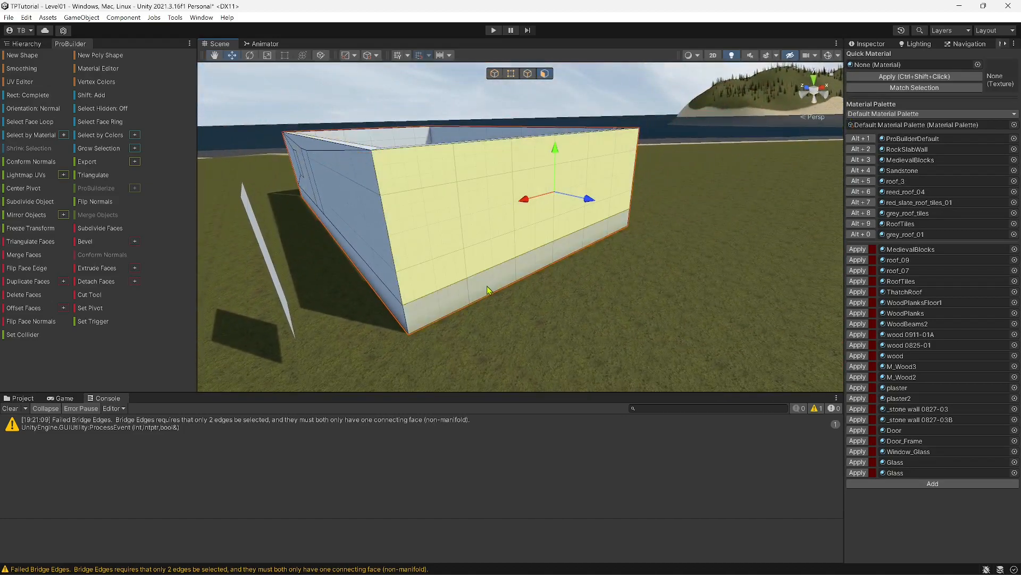
{"action": "right_click_drag", "start_coordinate": [488, 290], "coordinate": [99, 248]}
{"action": "right_click_drag", "start_coordinate": [203, 258], "coordinate": [526, 248]}
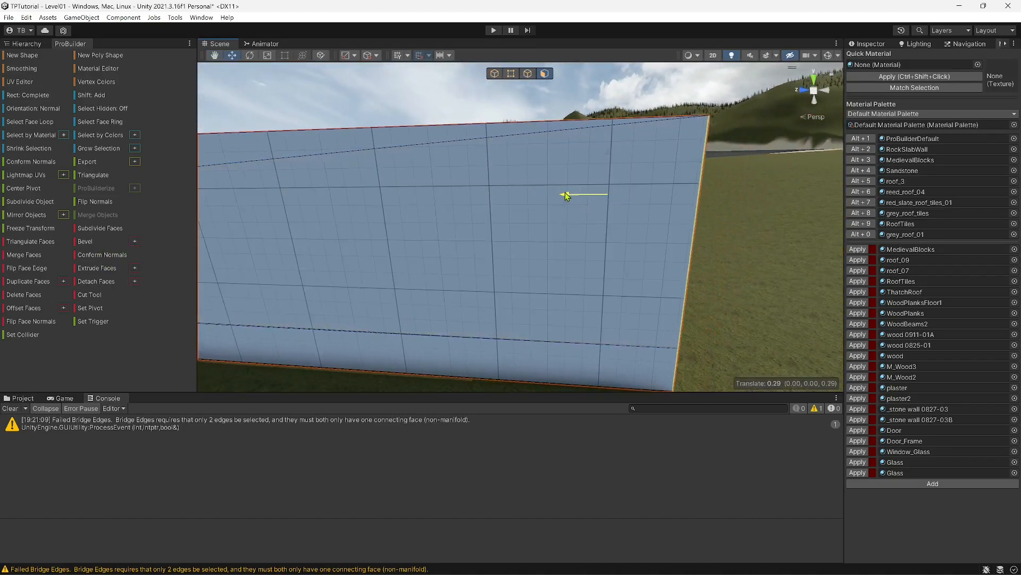
Select the freestanding slab outside the house as a whole object and slide it along the X axis.
{"action": "right_click_drag", "start_coordinate": [529, 194], "coordinate": [3, 174]}
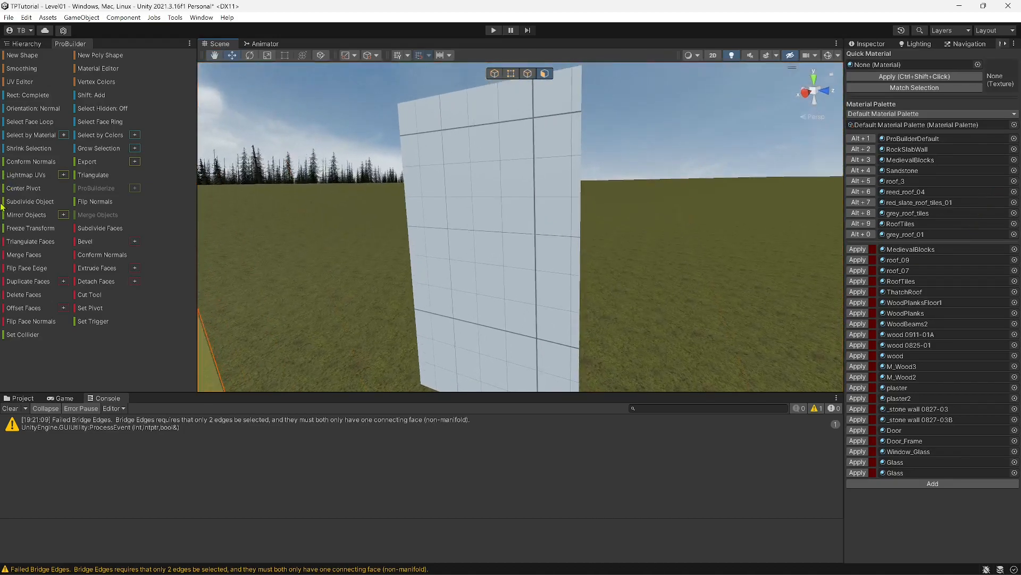
{"action": "left_click", "coordinate": [477, 196]}
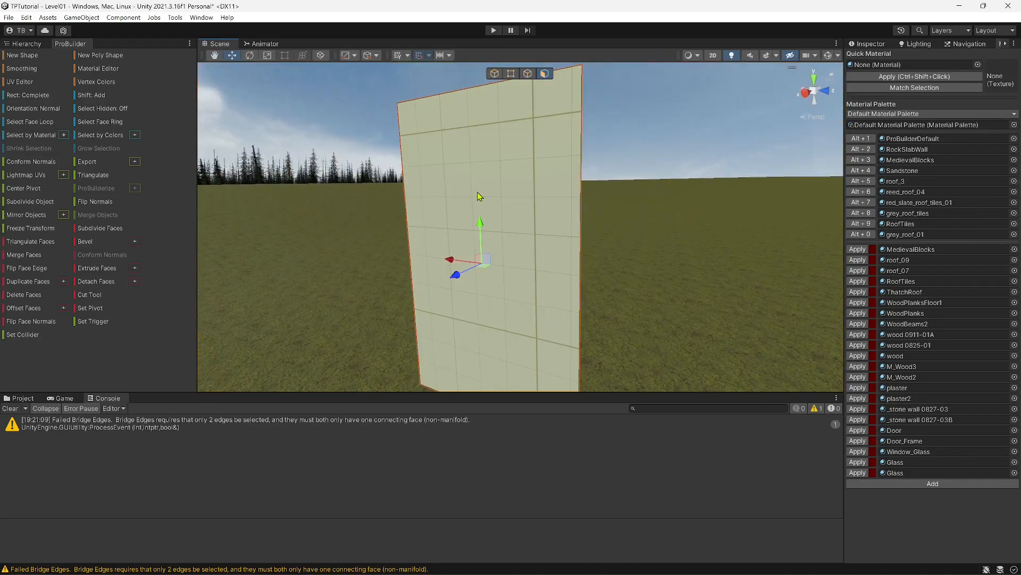
{"action": "right_click_drag", "start_coordinate": [477, 197], "coordinate": [482, 263]}
{"action": "left_click", "coordinate": [495, 73]}
{"action": "left_click", "coordinate": [507, 196]}
{"action": "left_click_drag", "start_coordinate": [495, 259], "coordinate": [486, 260]}
{"action": "right_click_drag", "start_coordinate": [486, 260], "coordinate": [375, 289]}
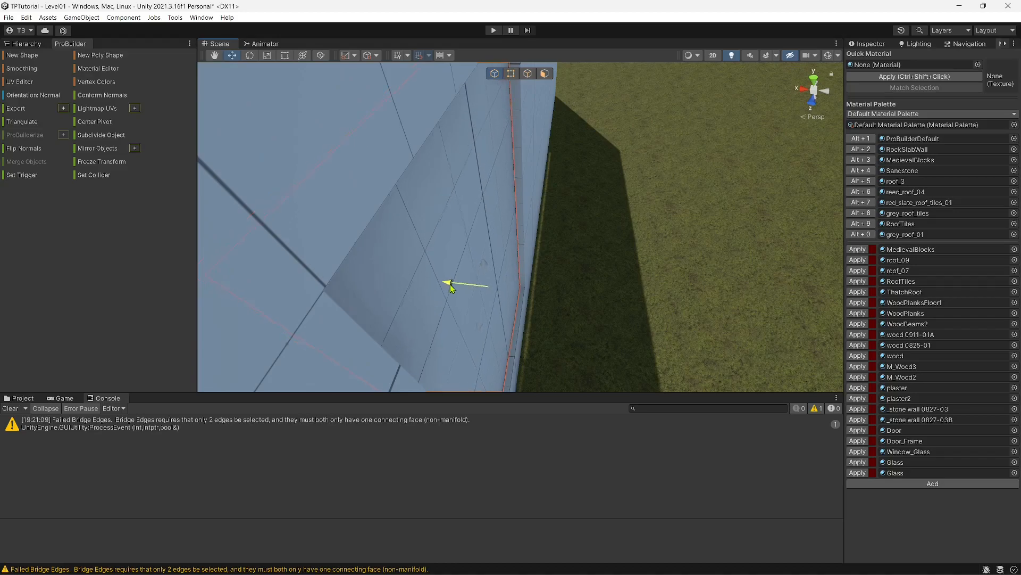
{"action": "right_click_drag", "start_coordinate": [451, 288], "coordinate": [121, 262]}
Select the outer wall face on the doorway's windowless side and place the first Cut Tool corner for a second window on a grid intersection.
{"action": "right_click_drag", "start_coordinate": [246, 251], "coordinate": [269, 172]}
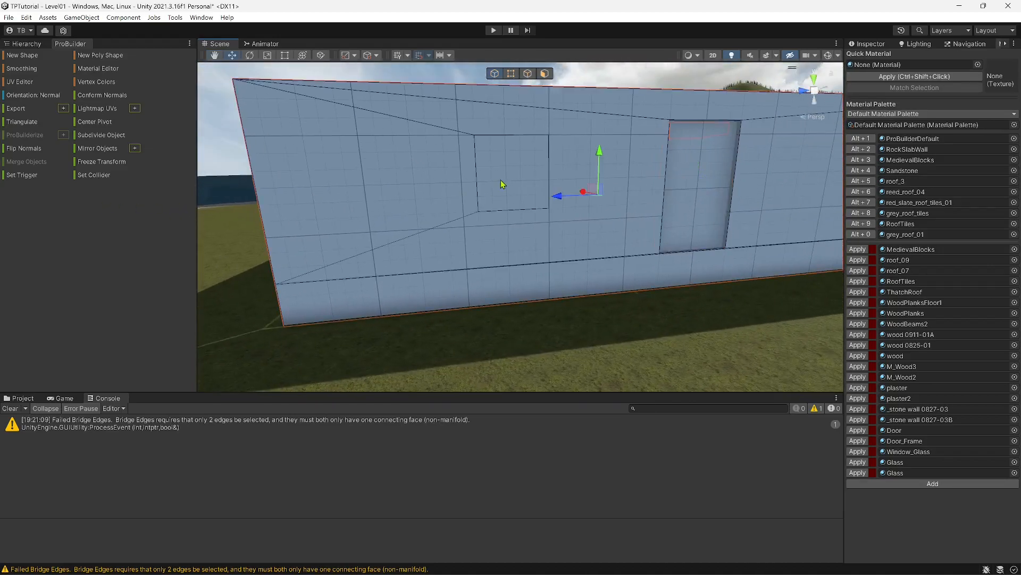
{"action": "right_click_drag", "start_coordinate": [536, 193], "coordinate": [490, 181]}
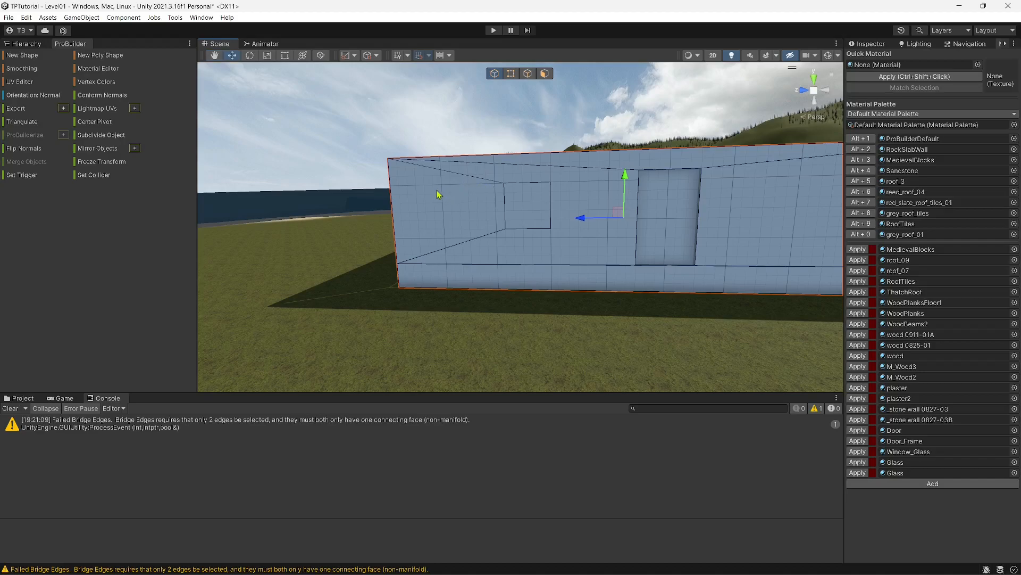
{"action": "right_click_drag", "start_coordinate": [485, 204], "coordinate": [539, 217]}
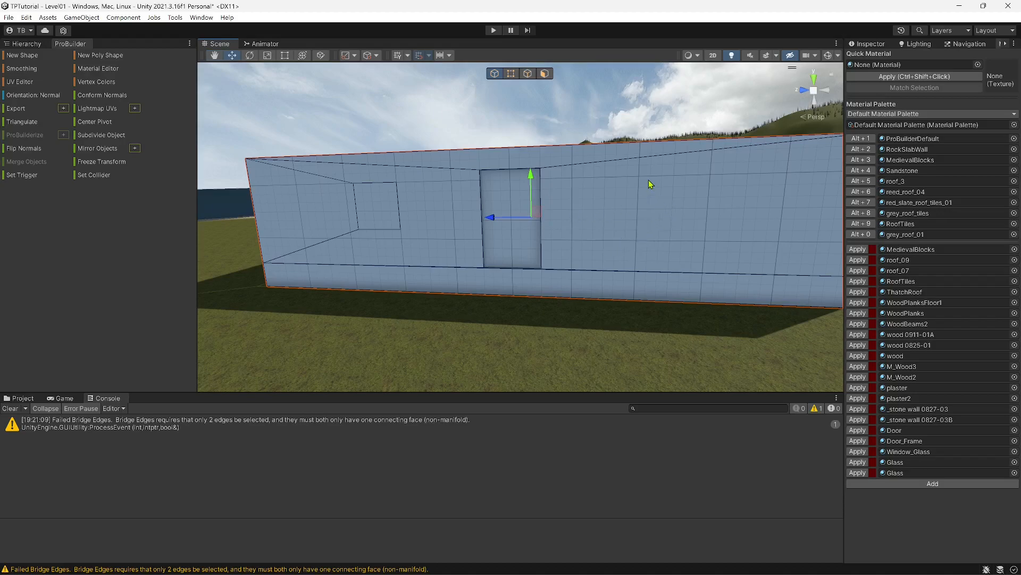
{"action": "right_click_drag", "start_coordinate": [653, 190], "coordinate": [672, 167]}
{"action": "key", "text": "w"}
{"action": "left_click", "coordinate": [544, 75]}
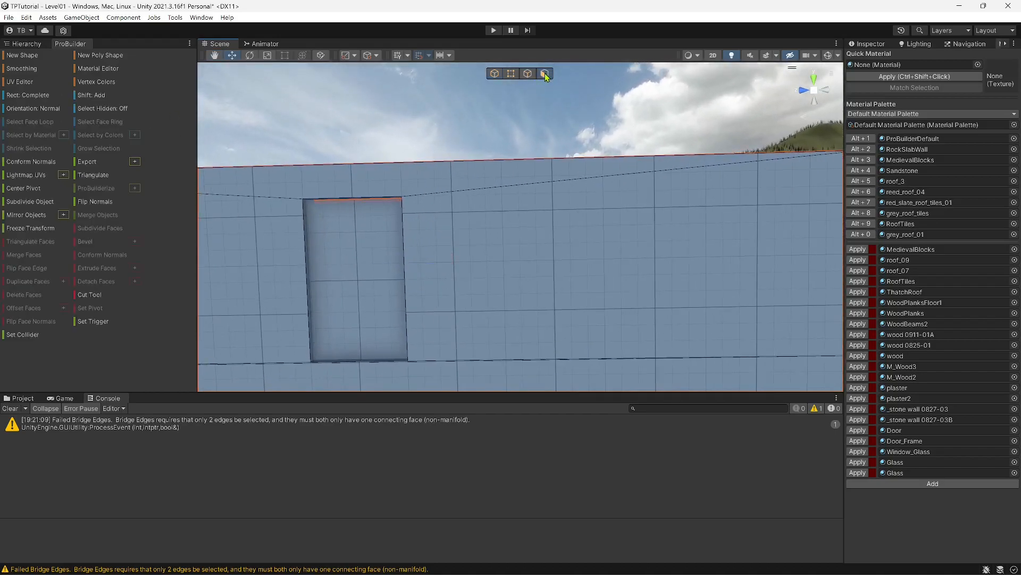
{"action": "left_click", "coordinate": [586, 246]}
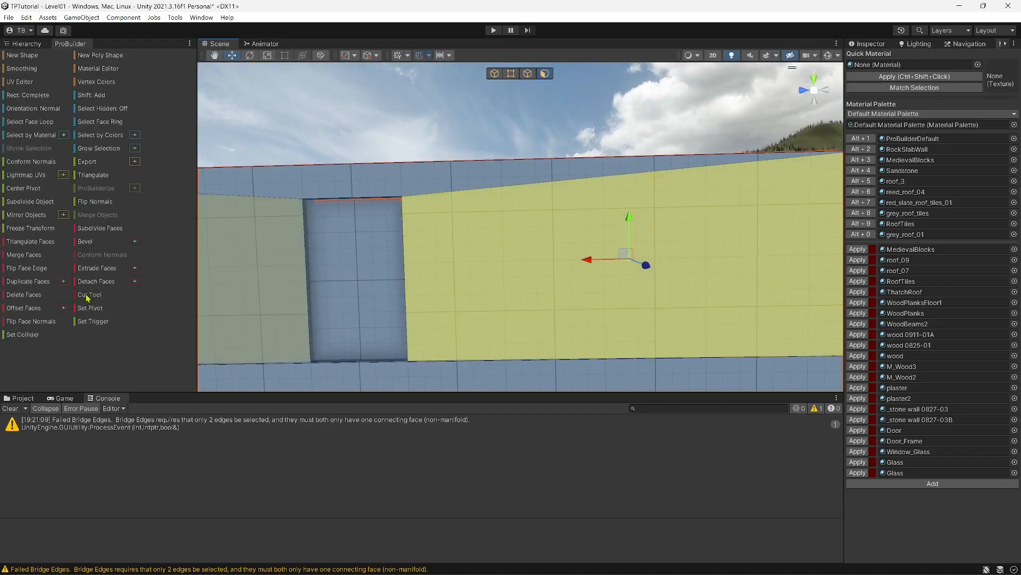
{"action": "left_click", "coordinate": [88, 294]}
{"action": "right_click_drag", "start_coordinate": [445, 281], "coordinate": [464, 244]}
{"action": "key", "text": "w"}
{"action": "key", "text": "a"}
{"action": "key", "text": "s"}
{"action": "key", "text": "w"}
{"action": "left_click", "coordinate": [472, 218]}
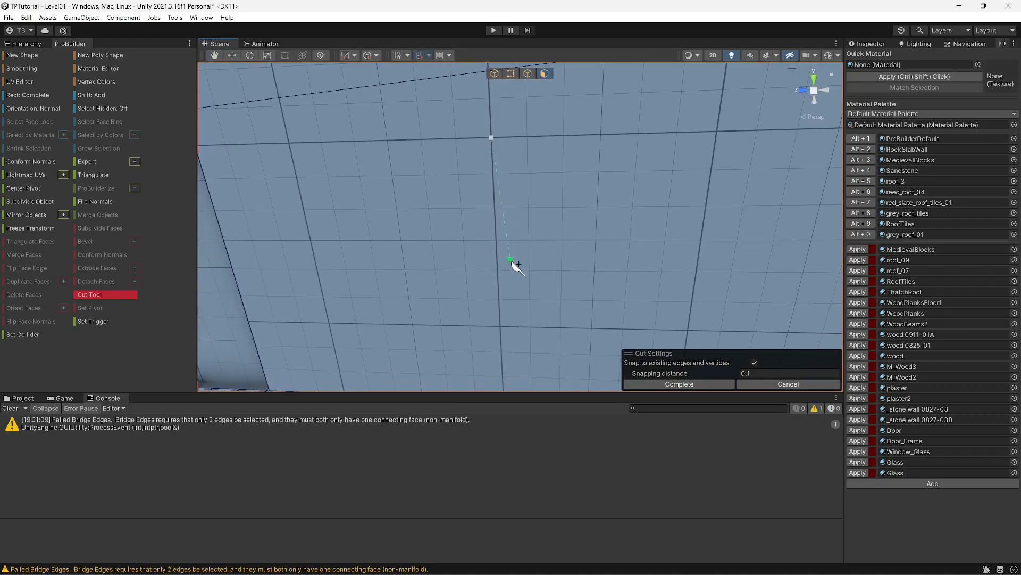
Place the second window's remaining corners on grid intersections of the outer wall and close the rectangular cut.
{"action": "right_click_drag", "start_coordinate": [513, 294], "coordinate": [522, 269]}
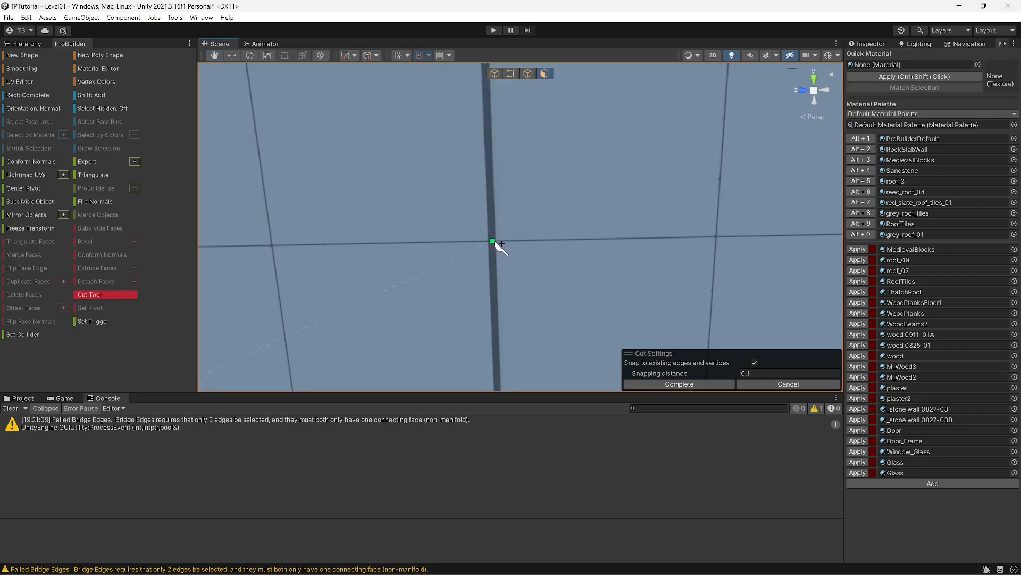
{"action": "key", "text": "s"}
{"action": "mouse_move", "coordinate": [496, 242]}
{"action": "right_mouse_down"}
{"action": "mouse_move", "coordinate": [529, 237]}
{"action": "mouse_move", "coordinate": [490, 235]}
{"action": "right_mouse_up"}
{"action": "key", "text": "d"}
{"action": "key", "text": "w"}
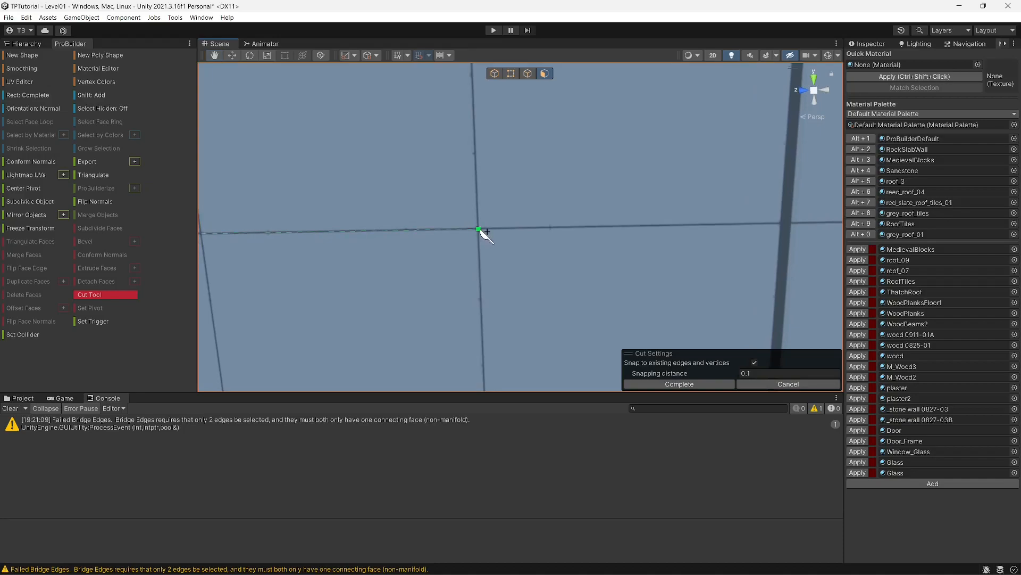
{"action": "right_click_drag", "start_coordinate": [485, 234], "coordinate": [512, 211]}
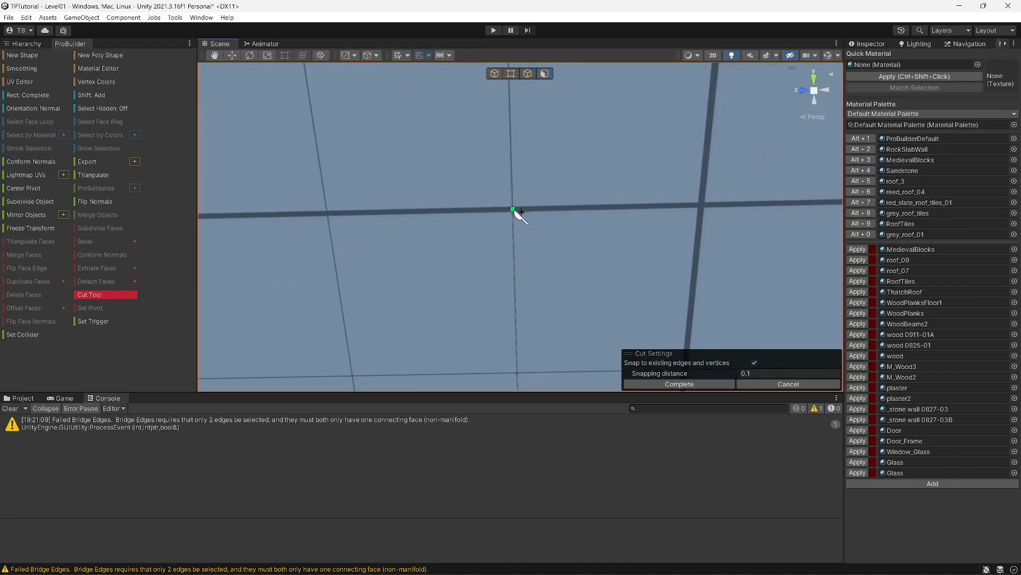
{"action": "right_click_drag", "start_coordinate": [512, 208], "coordinate": [611, 214]}
{"action": "left_click", "coordinate": [502, 213]}
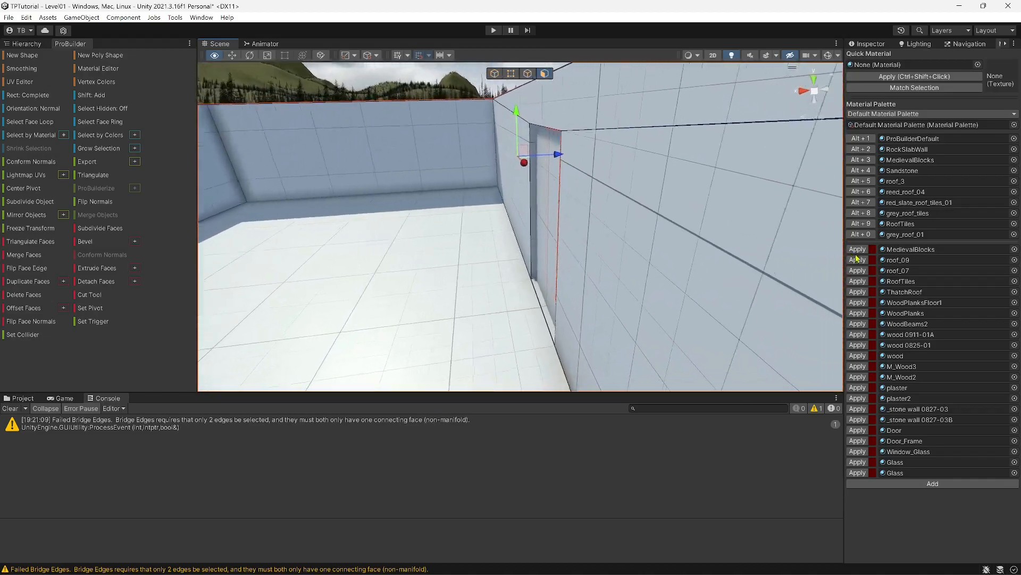
Select the inner wall face behind the second window and cut a matching rectangle into it on grid intersections with the Cut Tool.
{"action": "right_click_drag", "start_coordinate": [990, 280], "coordinate": [117, 248]}
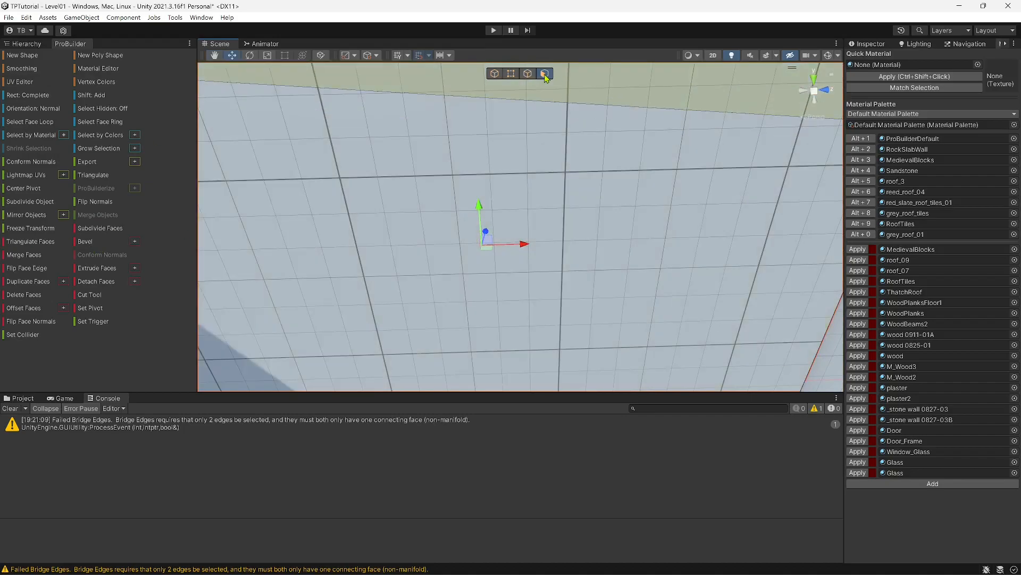
{"action": "left_click", "coordinate": [554, 215]}
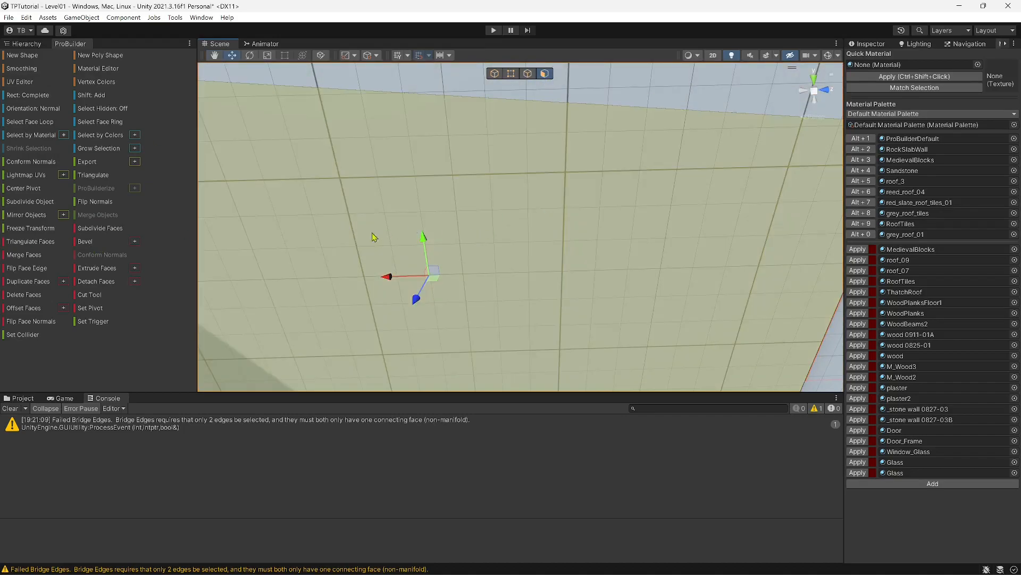
{"action": "left_click", "coordinate": [85, 296]}
{"action": "right_click_drag", "start_coordinate": [455, 285], "coordinate": [555, 253]}
{"action": "right_click_drag", "start_coordinate": [523, 206], "coordinate": [492, 200]}
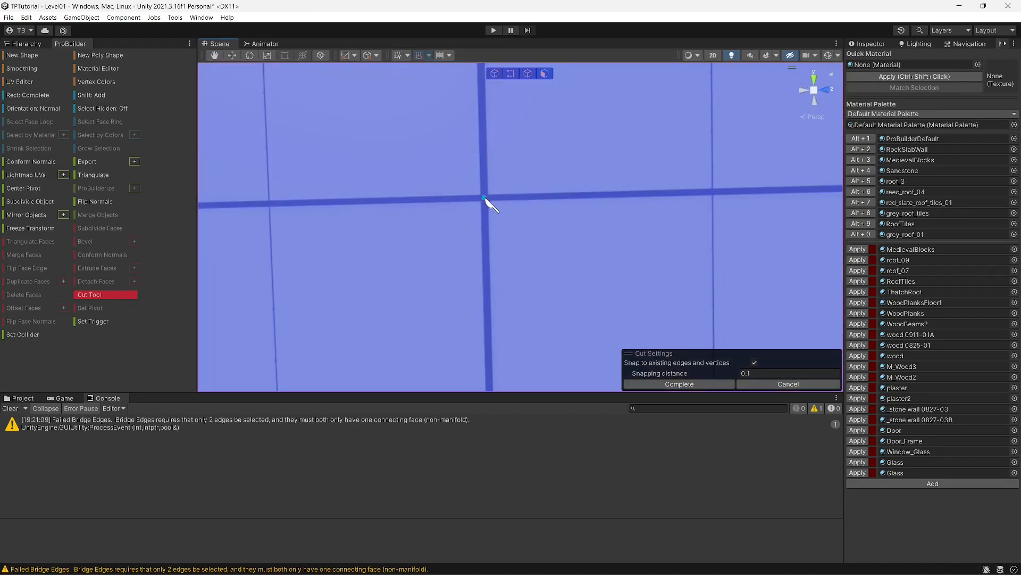
{"action": "left_click", "coordinate": [485, 198]}
{"action": "right_click_drag", "start_coordinate": [485, 199], "coordinate": [510, 166]}
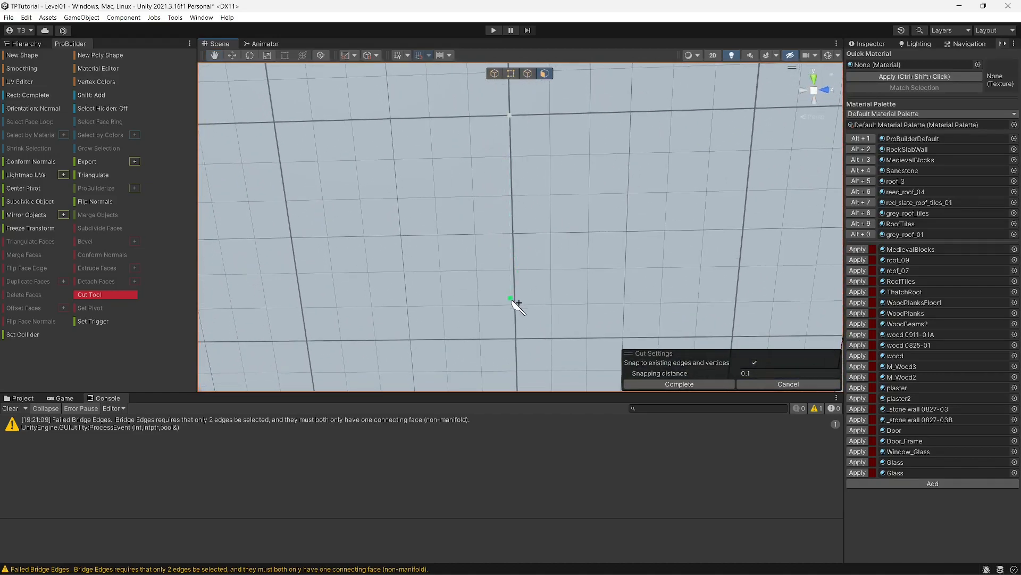
{"action": "right_click_drag", "start_coordinate": [524, 314], "coordinate": [505, 278]}
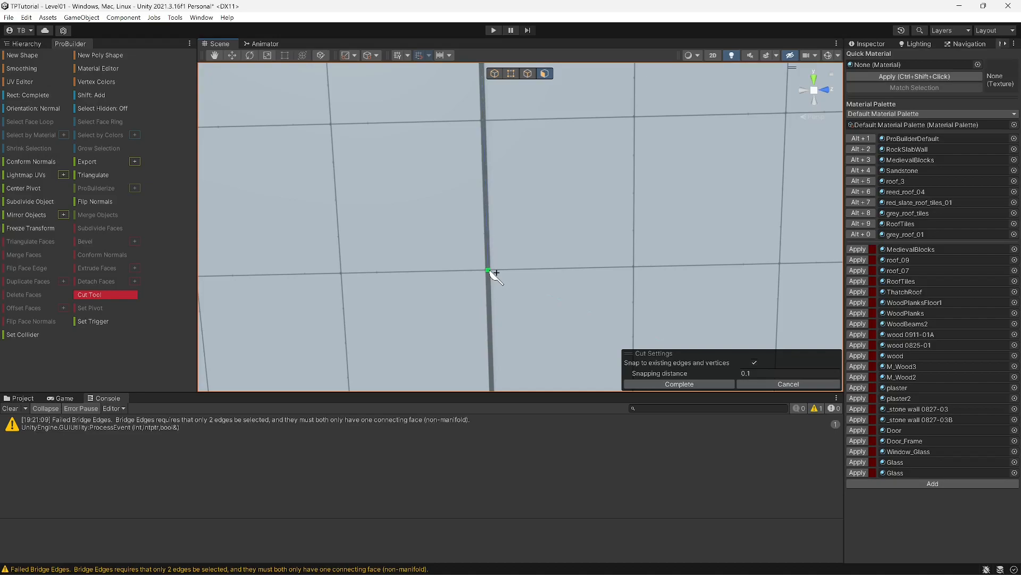
{"action": "right_click_drag", "start_coordinate": [492, 274], "coordinate": [495, 213]}
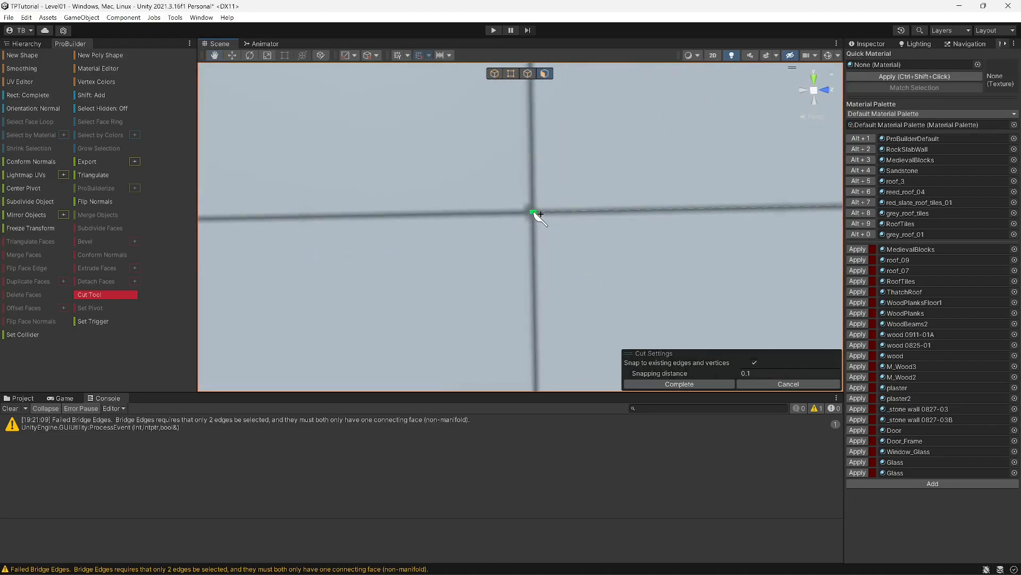
{"action": "mouse_move", "coordinate": [544, 217]}
{"action": "right_mouse_down"}
{"action": "mouse_move", "coordinate": [545, 135]}
{"action": "mouse_move", "coordinate": [547, 228]}
{"action": "mouse_move", "coordinate": [541, 235]}
{"action": "mouse_move", "coordinate": [526, 213]}
{"action": "right_mouse_up"}
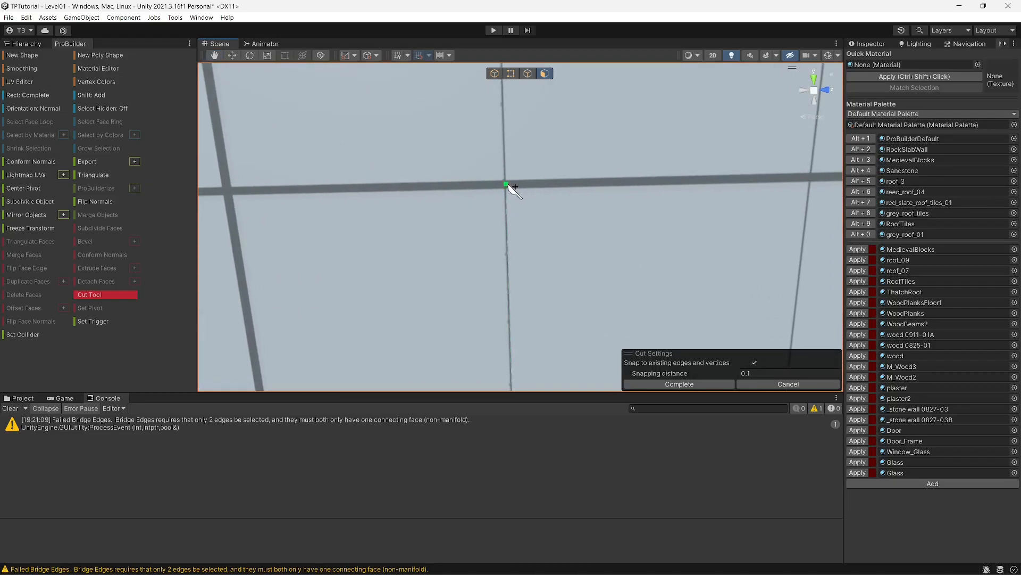
{"action": "right_click_drag", "start_coordinate": [532, 189], "coordinate": [454, 159]}
{"action": "left_click", "coordinate": [474, 170]}
Select the inner wall face on the doorway's other side and cut a rectangle on grid intersections behind the first window.
{"action": "left_click", "coordinate": [547, 75]}
{"action": "left_click", "coordinate": [611, 251]}
{"action": "mouse_move", "coordinate": [611, 251]}
{"action": "right_mouse_down"}
{"action": "mouse_move", "coordinate": [600, 253]}
{"action": "mouse_move", "coordinate": [608, 232]}
{"action": "right_mouse_up"}
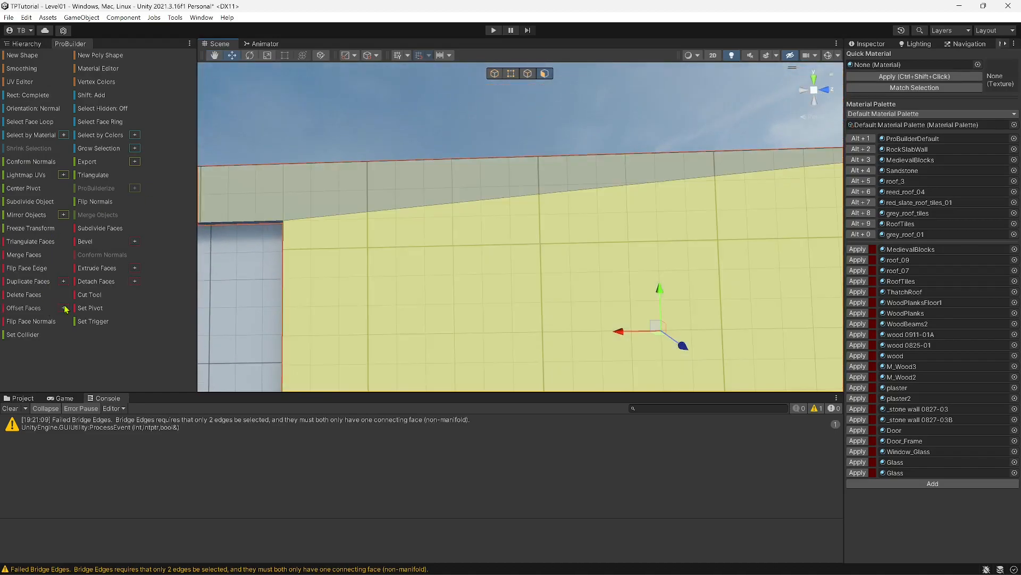
{"action": "left_click", "coordinate": [85, 296]}
{"action": "right_click_drag", "start_coordinate": [513, 257], "coordinate": [470, 278]}
{"action": "key", "text": "w"}
{"action": "mouse_move", "coordinate": [456, 234]}
{"action": "right_mouse_down"}
{"action": "mouse_move", "coordinate": [470, 232]}
{"action": "mouse_move", "coordinate": [453, 232]}
{"action": "right_mouse_up"}
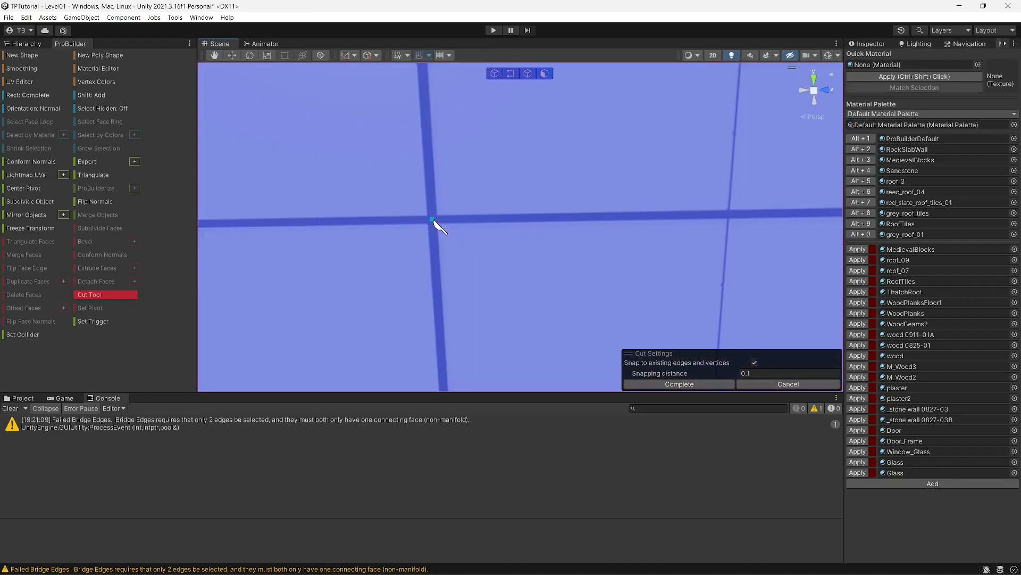
{"action": "right_click_drag", "start_coordinate": [435, 221], "coordinate": [485, 221]}
{"action": "scroll", "coordinate": [508, 220], "scroll_direction": "up", "scroll_amount": 5}
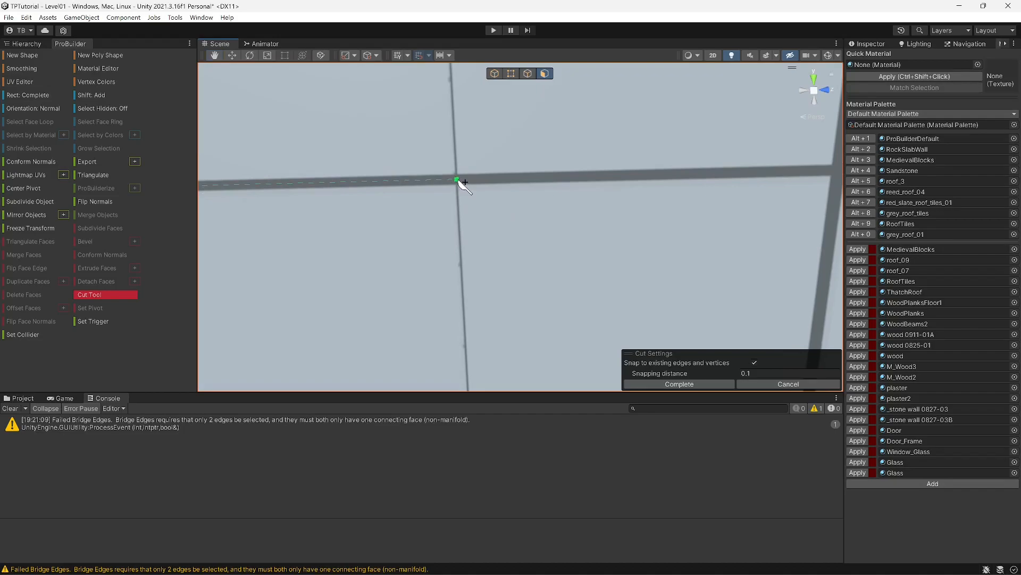
{"action": "right_click_drag", "start_coordinate": [463, 182], "coordinate": [468, 233]}
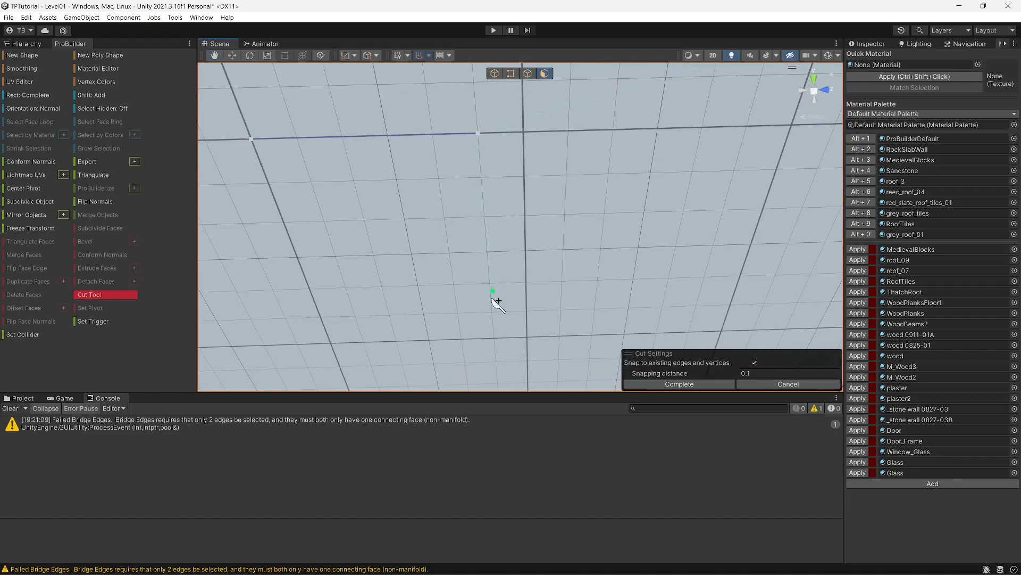
{"action": "right_click_drag", "start_coordinate": [499, 324], "coordinate": [476, 278]}
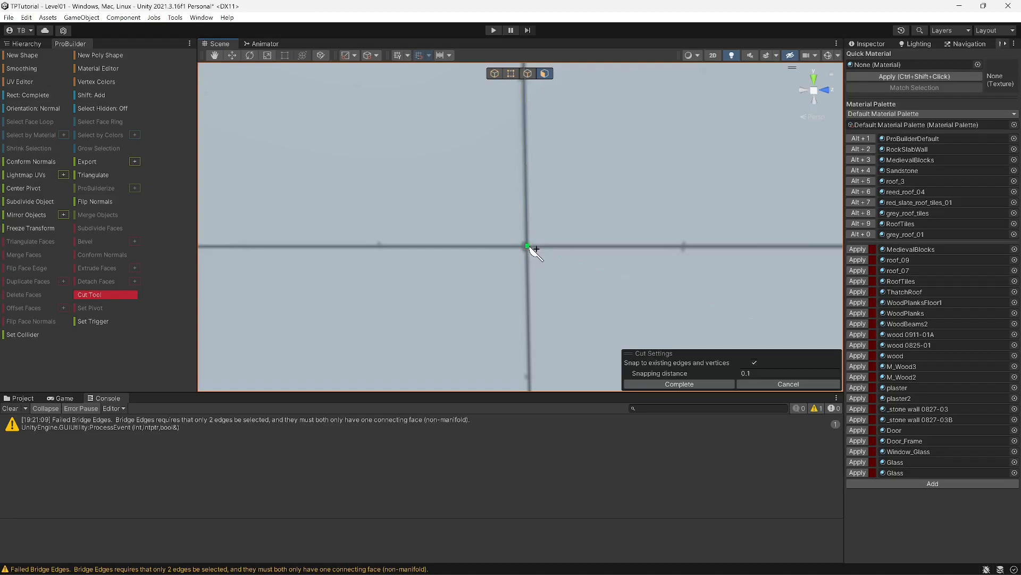
{"action": "mouse_move", "coordinate": [534, 250]}
{"action": "right_mouse_down"}
{"action": "mouse_move", "coordinate": [547, 256]}
{"action": "mouse_move", "coordinate": [538, 247]}
{"action": "mouse_move", "coordinate": [537, 259]}
{"action": "right_mouse_up"}
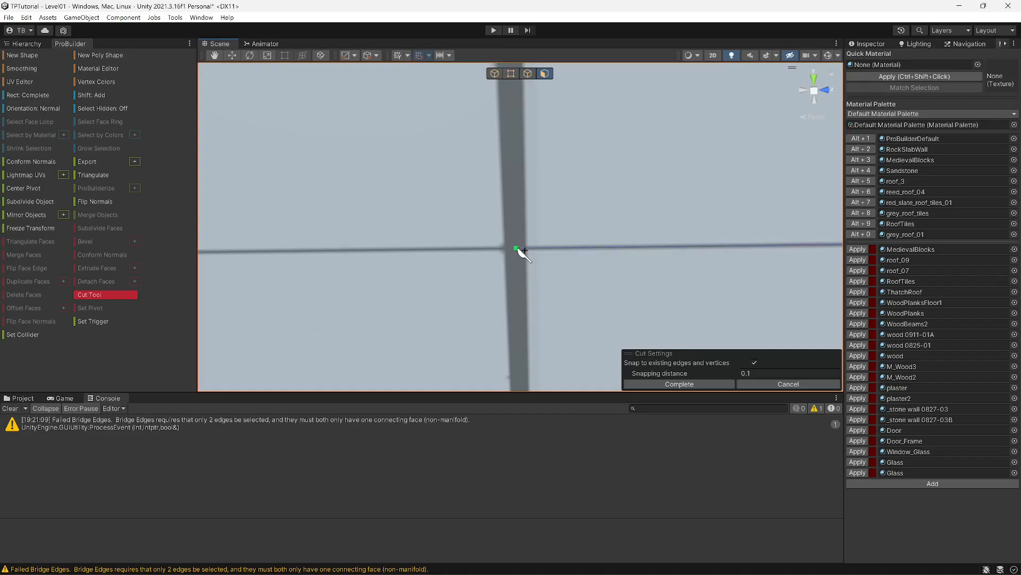
{"action": "right_click_drag", "start_coordinate": [516, 248], "coordinate": [505, 362]}
{"action": "left_click", "coordinate": [518, 260]}
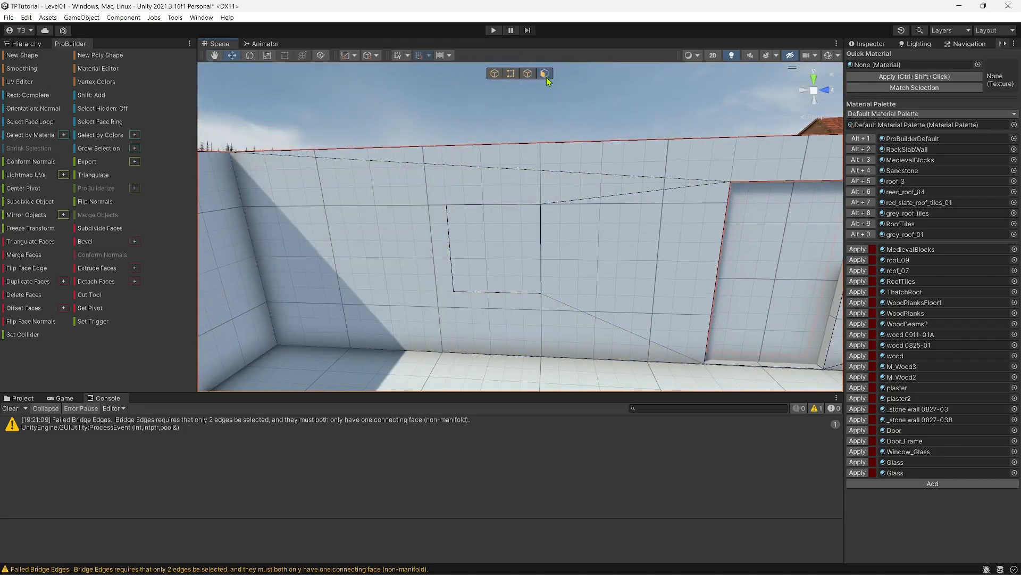
Detach both window faces from the inner wall and delete them.
{"action": "right_click_drag", "start_coordinate": [497, 258], "coordinate": [465, 246]}
{"action": "left_click", "coordinate": [593, 242]}
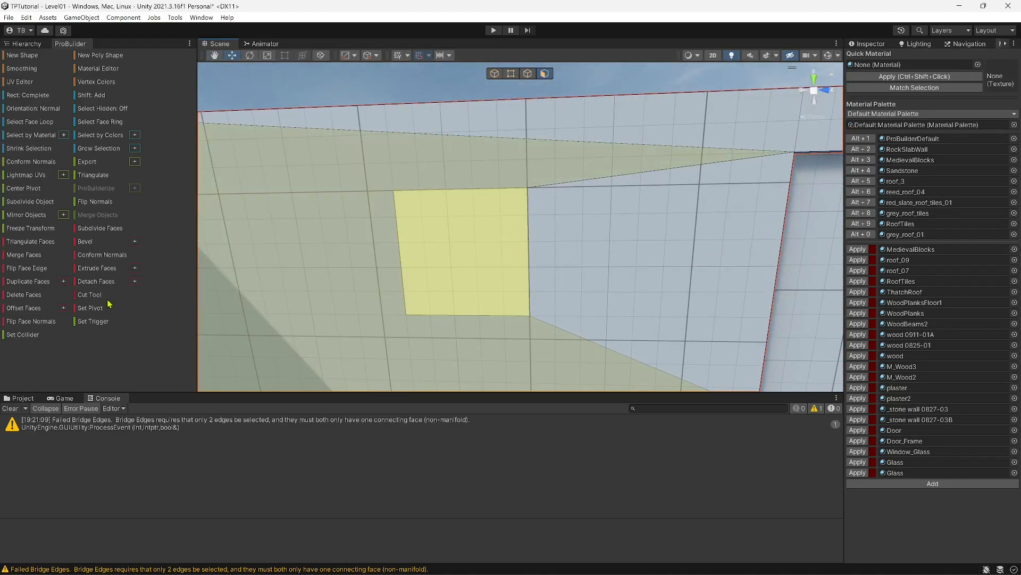
{"action": "left_click", "coordinate": [93, 285]}
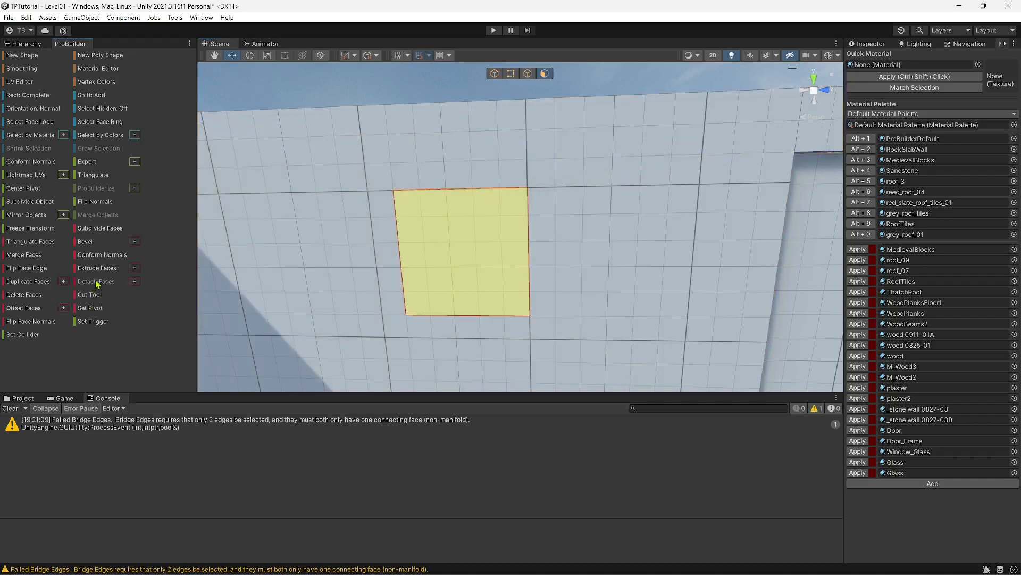
{"action": "left_click", "coordinate": [437, 241]}
{"action": "right_click_drag", "start_coordinate": [449, 241], "coordinate": [515, 263]}
{"action": "key", "text": "s"}
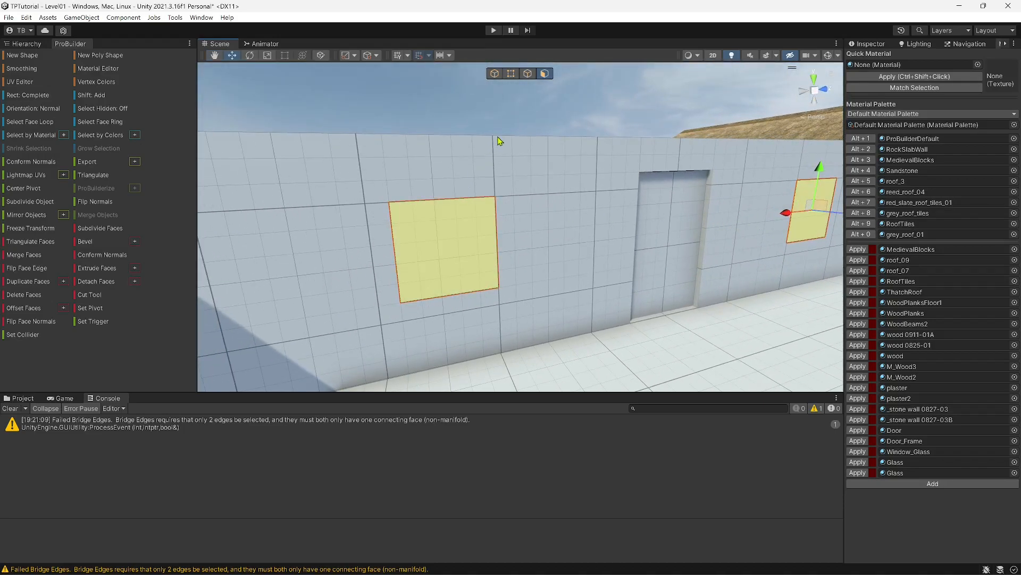
{"action": "left_click", "coordinate": [289, 234]}
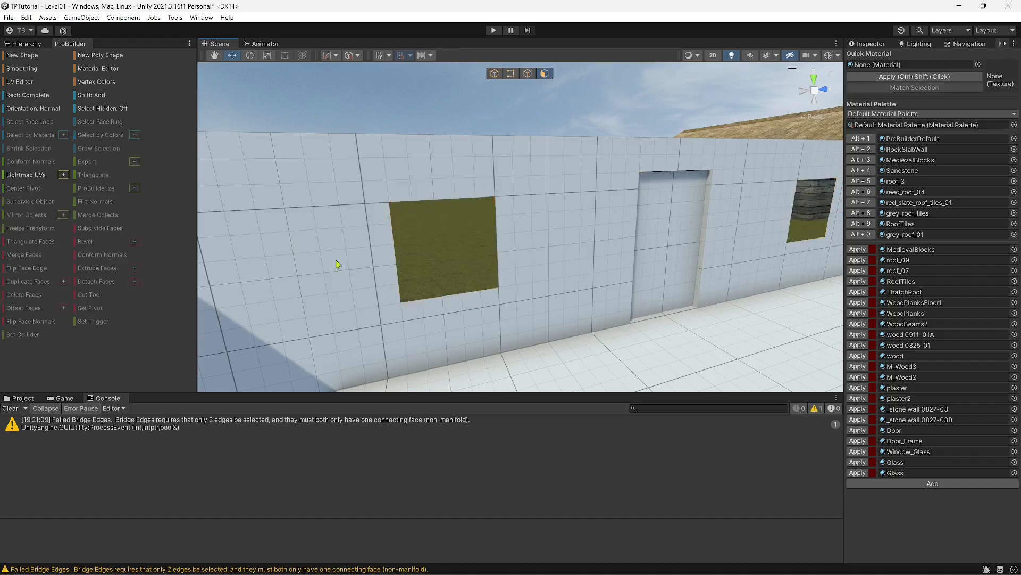
Select both window faces on the outer wall, detach them and delete them to open the windows.
{"action": "key", "text": "s"}
{"action": "mouse_move", "coordinate": [436, 272]}
{"action": "right_mouse_down"}
{"action": "mouse_move", "coordinate": [532, 267]}
{"action": "mouse_move", "coordinate": [426, 282]}
{"action": "mouse_move", "coordinate": [269, 267]}
{"action": "mouse_move", "coordinate": [394, 255]}
{"action": "mouse_move", "coordinate": [531, 262]}
{"action": "mouse_move", "coordinate": [426, 266]}
{"action": "mouse_move", "coordinate": [589, 246]}
{"action": "mouse_move", "coordinate": [246, 223]}
{"action": "mouse_move", "coordinate": [21, 265]}
{"action": "mouse_move", "coordinate": [304, 275]}
{"action": "mouse_move", "coordinate": [349, 233]}
{"action": "mouse_move", "coordinate": [300, 257]}
{"action": "mouse_move", "coordinate": [114, 281]}
{"action": "mouse_move", "coordinate": [902, 271]}
{"action": "mouse_move", "coordinate": [565, 272]}
{"action": "right_mouse_up"}
{"action": "left_click", "coordinate": [478, 245]}
{"action": "right_click_drag", "start_coordinate": [477, 245], "coordinate": [643, 232]}
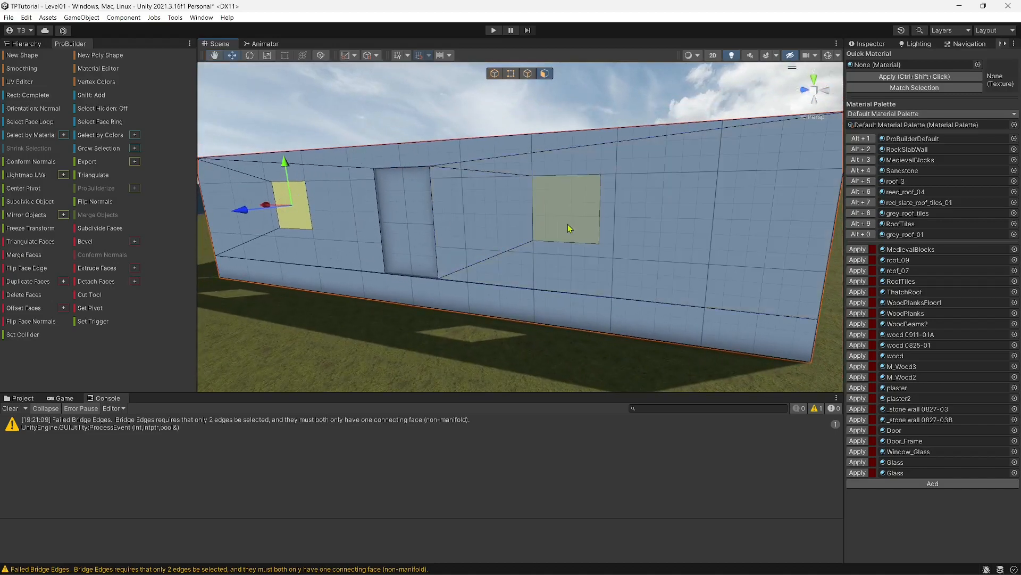
{"action": "left_click", "coordinate": [568, 226], "text": "shift"}
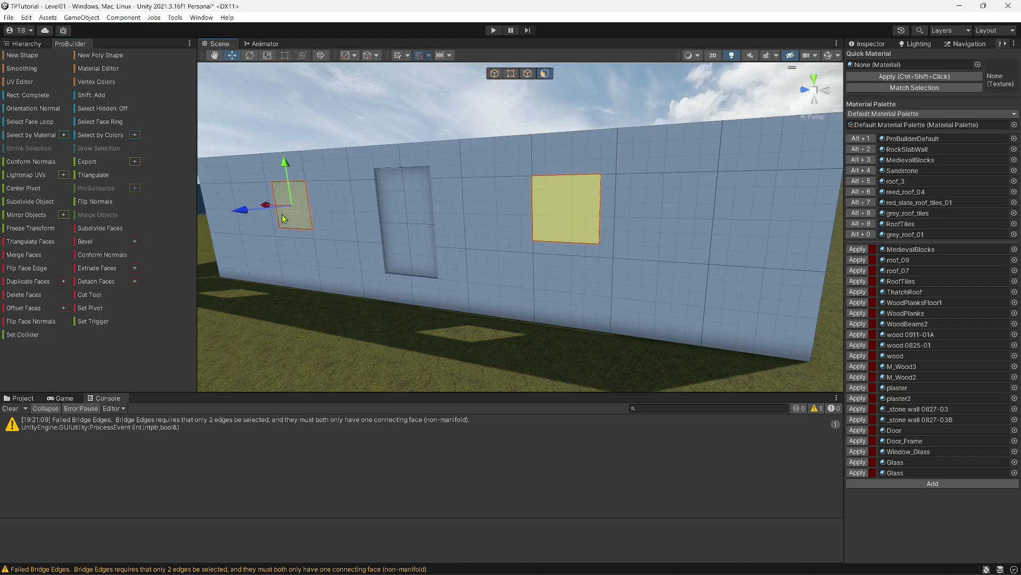
{"action": "key", "text": "Delete"}
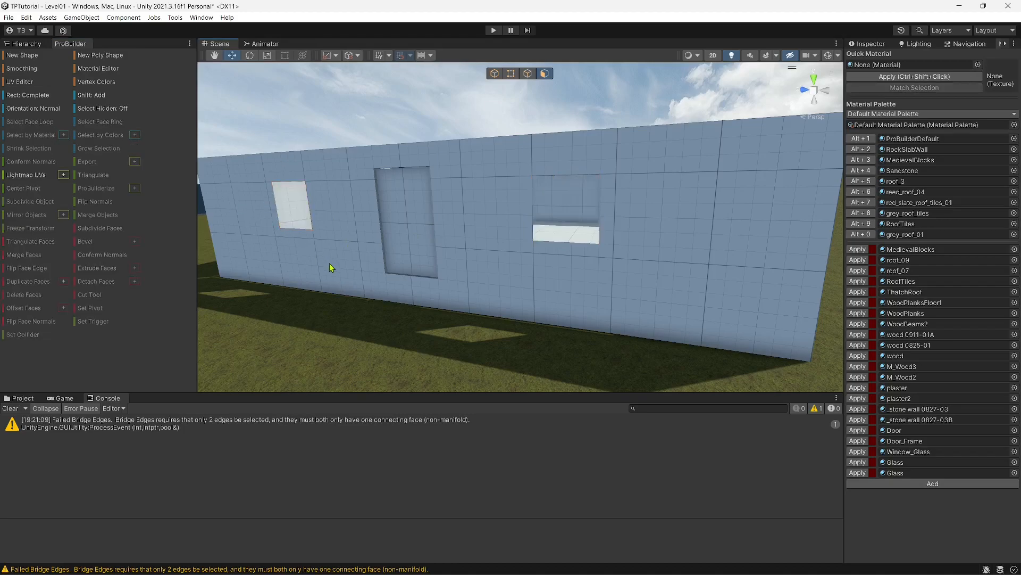
{"action": "right_click_drag", "start_coordinate": [508, 237], "coordinate": [914, 236]}
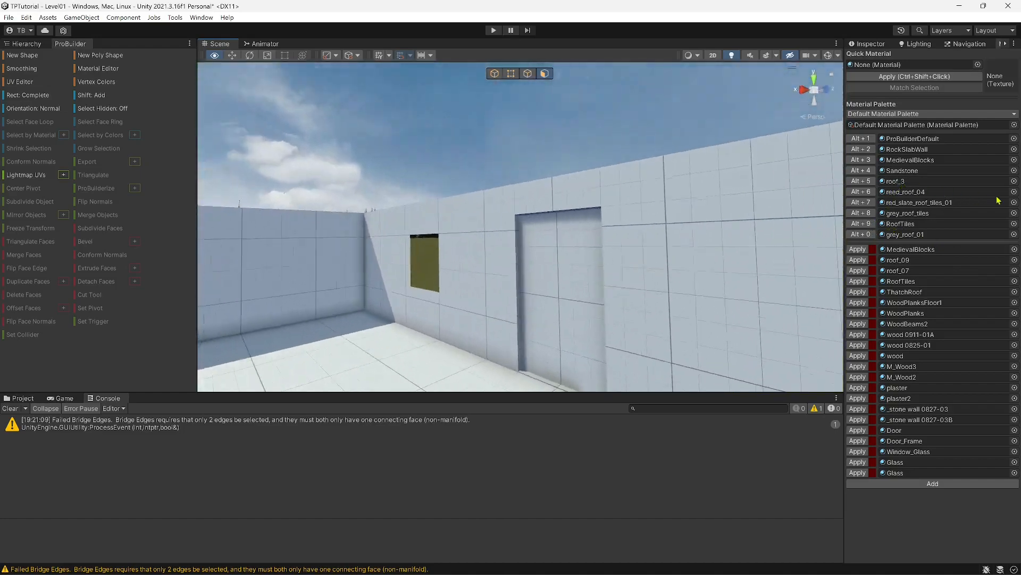
Select the four outer-wall edges around the first window opening in edge mode and extrude them inward to the inner wall's matching opening.
{"action": "right_click_drag", "start_coordinate": [74, 223], "coordinate": [112, 221]}
{"action": "key", "text": "d"}
{"action": "right_click_drag", "start_coordinate": [81, 219], "coordinate": [999, 233]}
{"action": "key", "text": "w"}
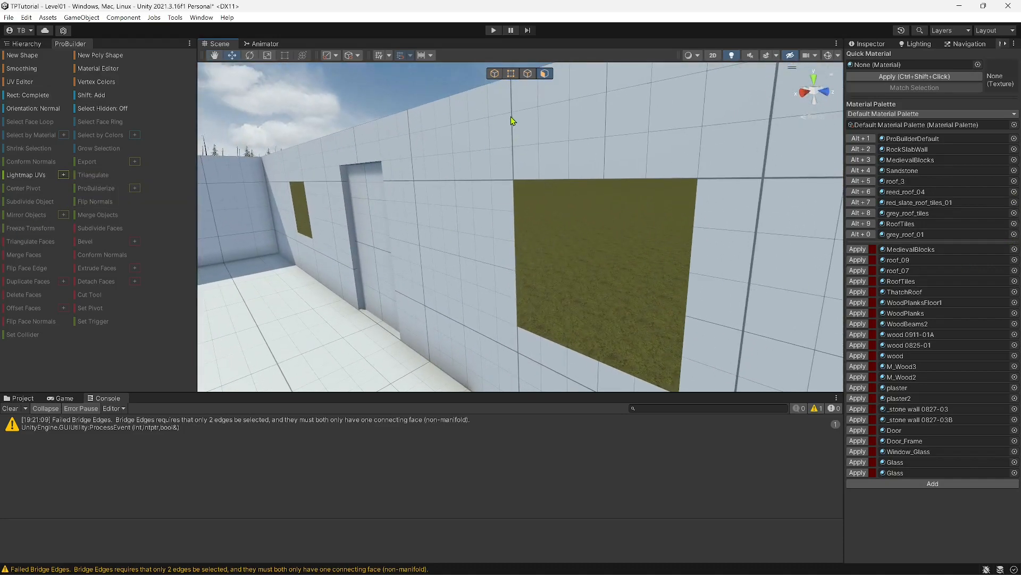
{"action": "left_click", "coordinate": [526, 75]}
{"action": "right_click_drag", "start_coordinate": [514, 217], "coordinate": [387, 196]}
{"action": "key", "text": "w"}
{"action": "key", "text": "w"}
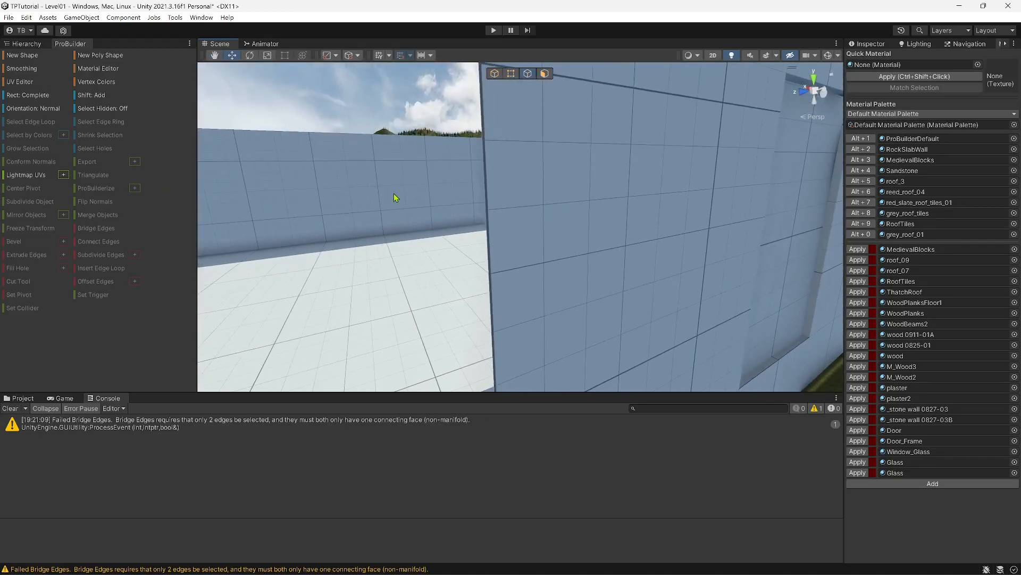
{"action": "left_click", "coordinate": [486, 198]}
{"action": "right_click_drag", "start_coordinate": [486, 199], "coordinate": [460, 264]}
{"action": "key", "text": "s"}
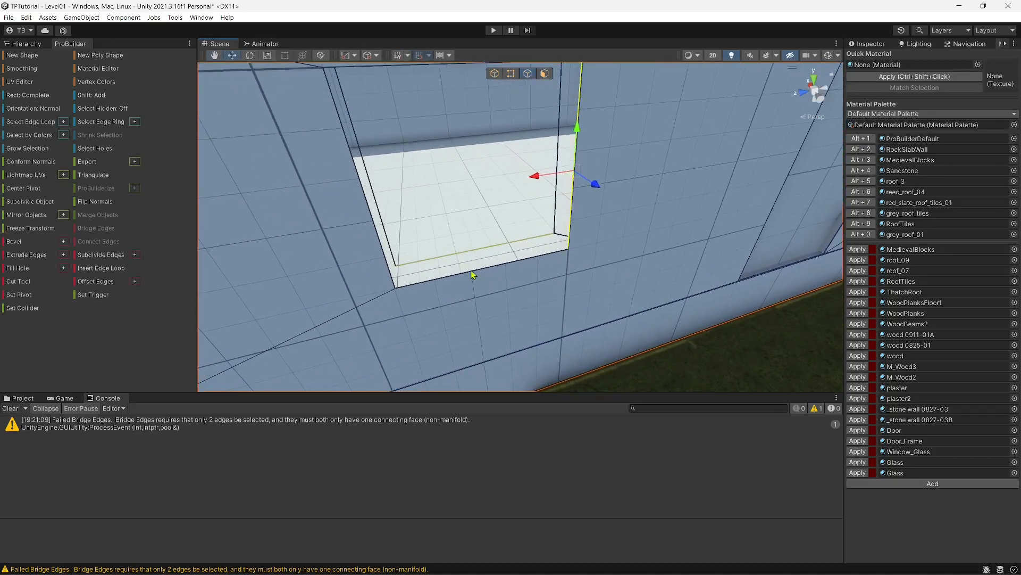
{"action": "left_click", "coordinate": [466, 279], "text": "shift"}
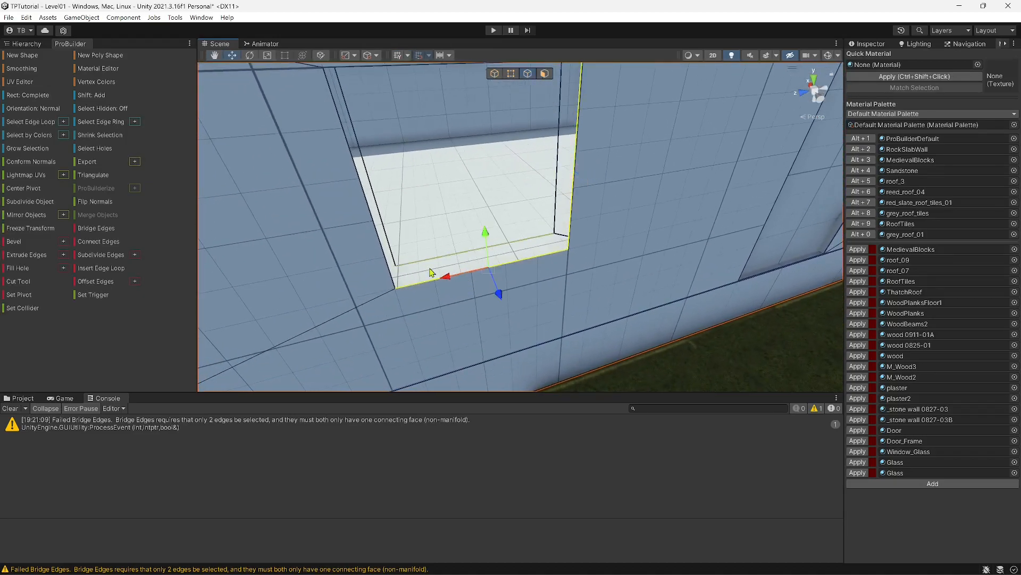
{"action": "left_click", "coordinate": [382, 252], "text": "shift"}
{"action": "right_click_drag", "start_coordinate": [373, 234], "coordinate": [384, 170]}
{"action": "right_click_drag", "start_coordinate": [433, 210], "coordinate": [647, 151]}
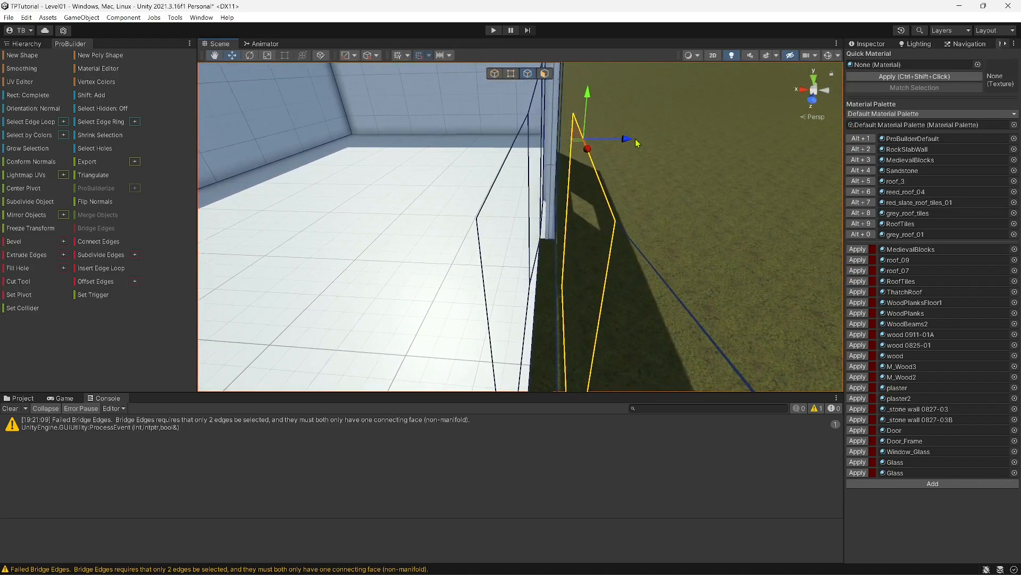
{"action": "left_click_drag", "start_coordinate": [629, 143], "coordinate": [400, 153]}
Select all four outer-wall edges around the window opening on the doorway's other side.
{"action": "left_click", "coordinate": [426, 168]}
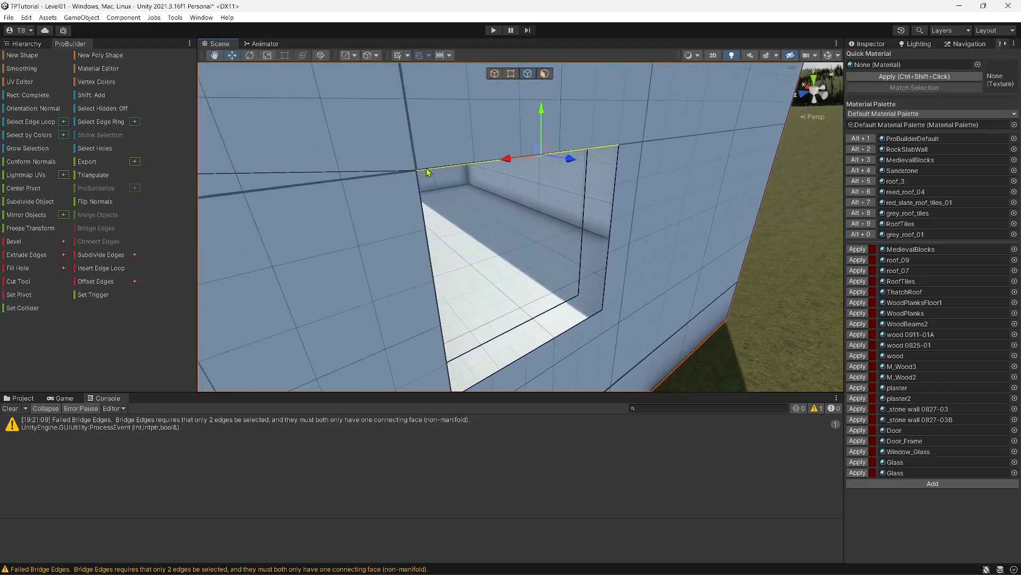
{"action": "left_click", "coordinate": [421, 200], "text": "shift"}
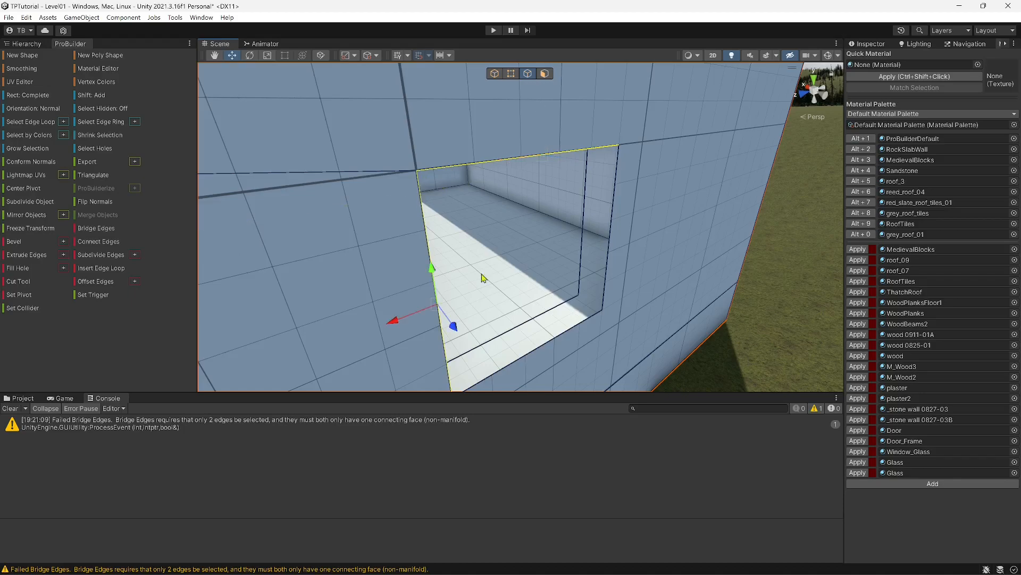
{"action": "left_click", "coordinate": [522, 364], "text": "shift"}
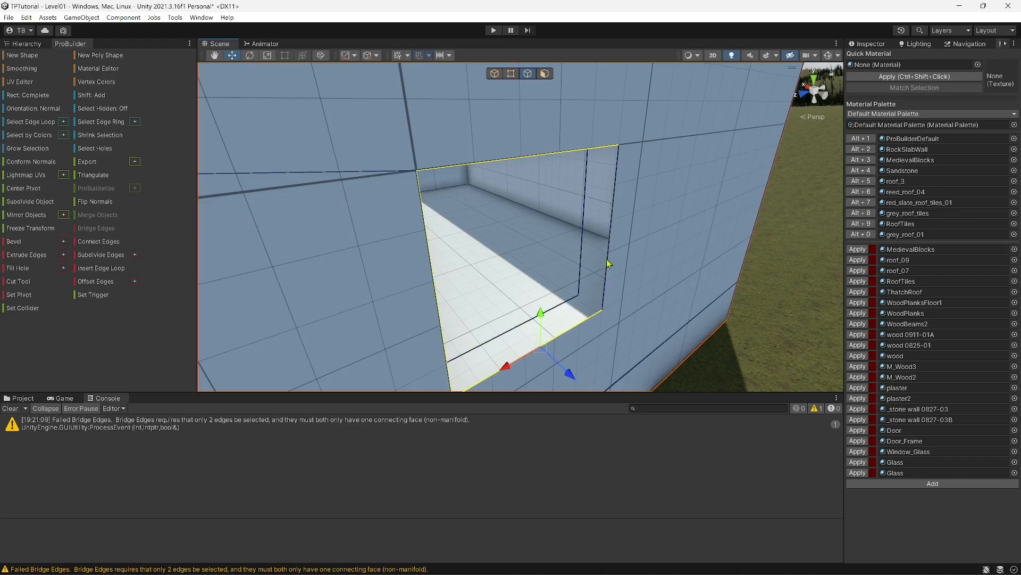
{"action": "key", "text": "w"}
{"action": "right_click_drag", "start_coordinate": [611, 264], "coordinate": [672, 254]}
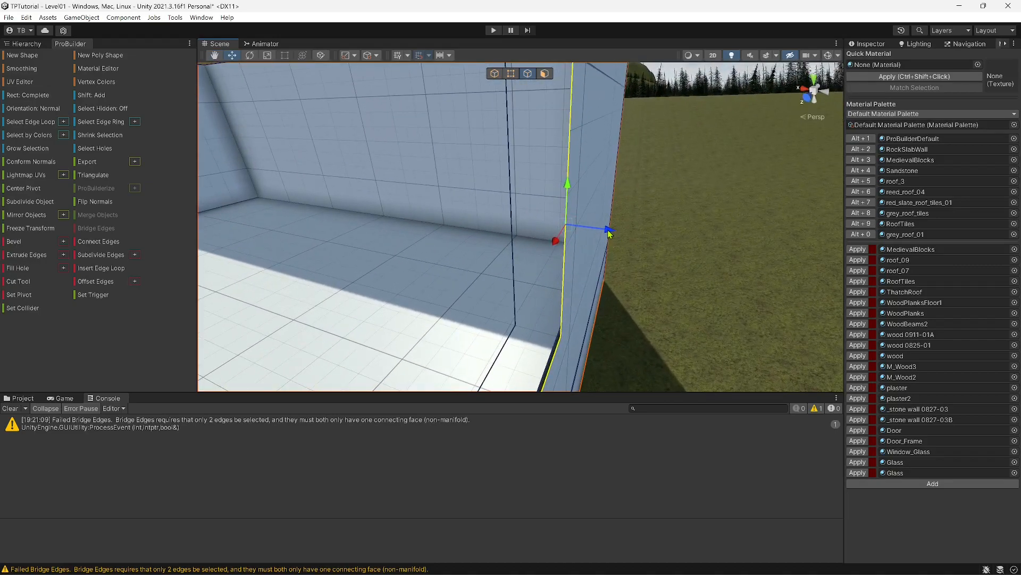
Move the selected edges of the wall opening inward along the Z axis.
{"action": "left_click_drag", "start_coordinate": [608, 232], "coordinate": [554, 228]}
{"action": "right_click_drag", "start_coordinate": [553, 227], "coordinate": [966, 136]}
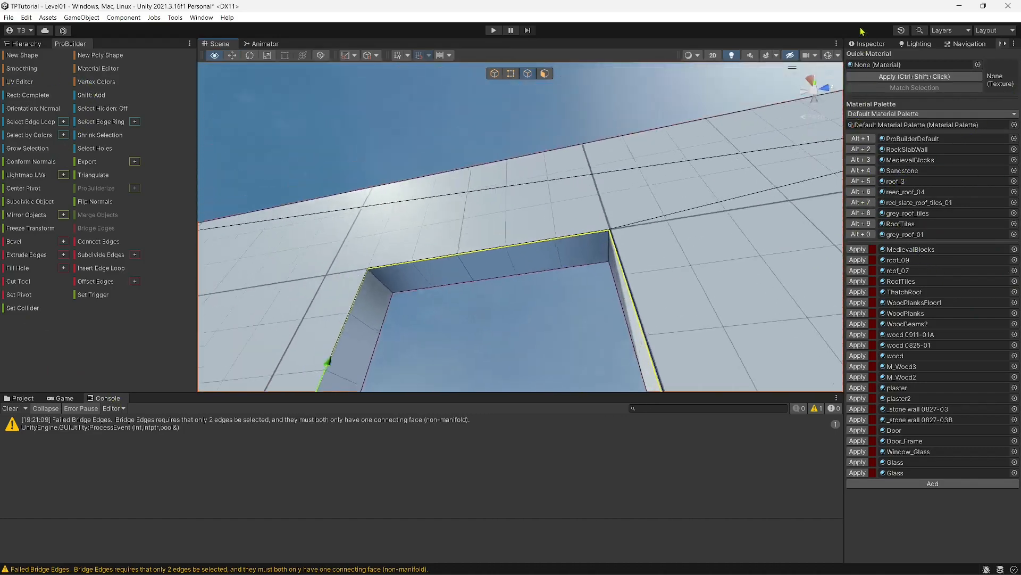
{"action": "right_click_drag", "start_coordinate": [887, 154], "coordinate": [901, 164]}
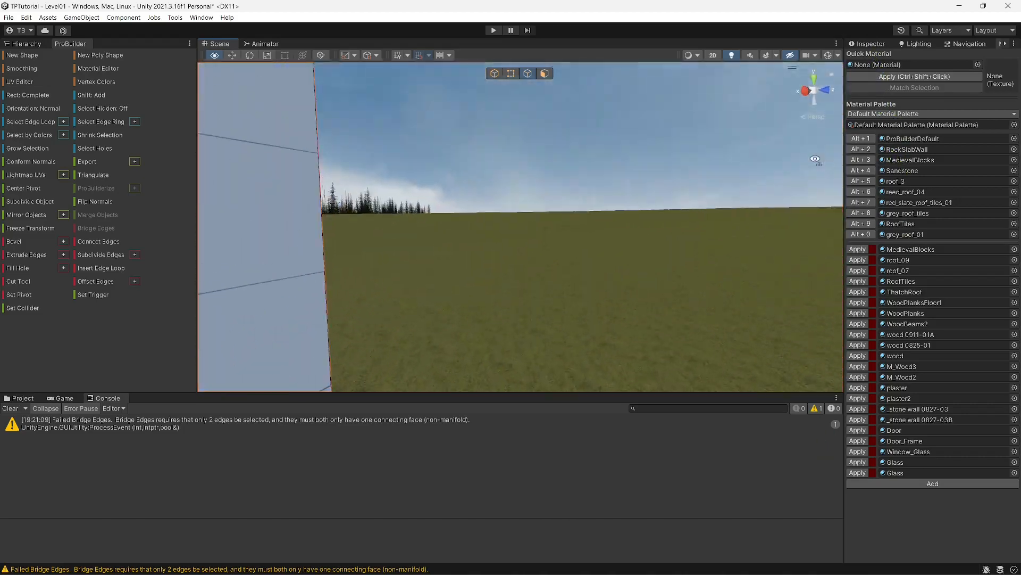
Select the vertical edge beside the wall opening and shift it about 0.01 along the X axis.
{"action": "right_click_drag", "start_coordinate": [815, 159], "coordinate": [622, 544]}
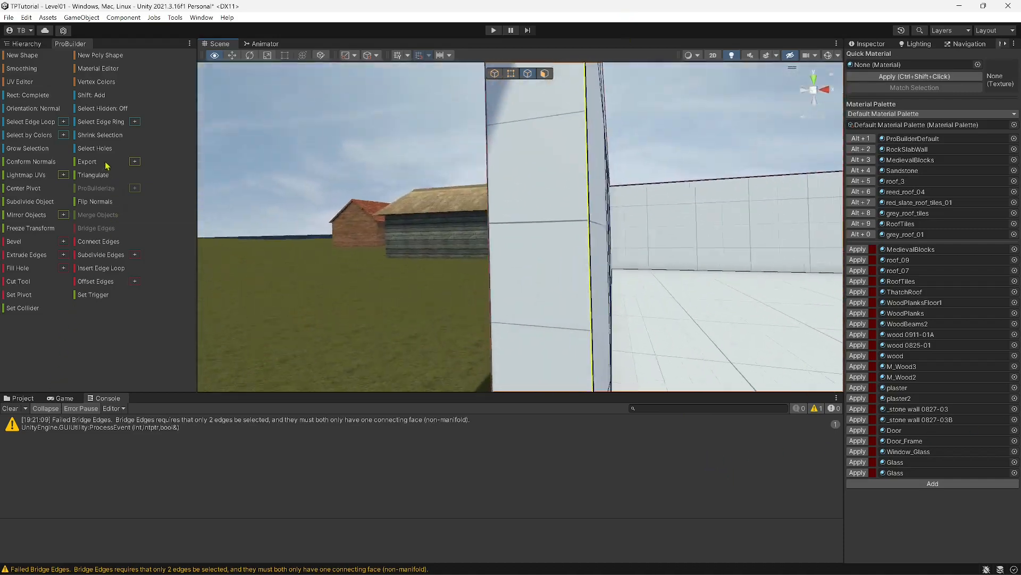
{"action": "right_click_drag", "start_coordinate": [129, 167], "coordinate": [132, 144]}
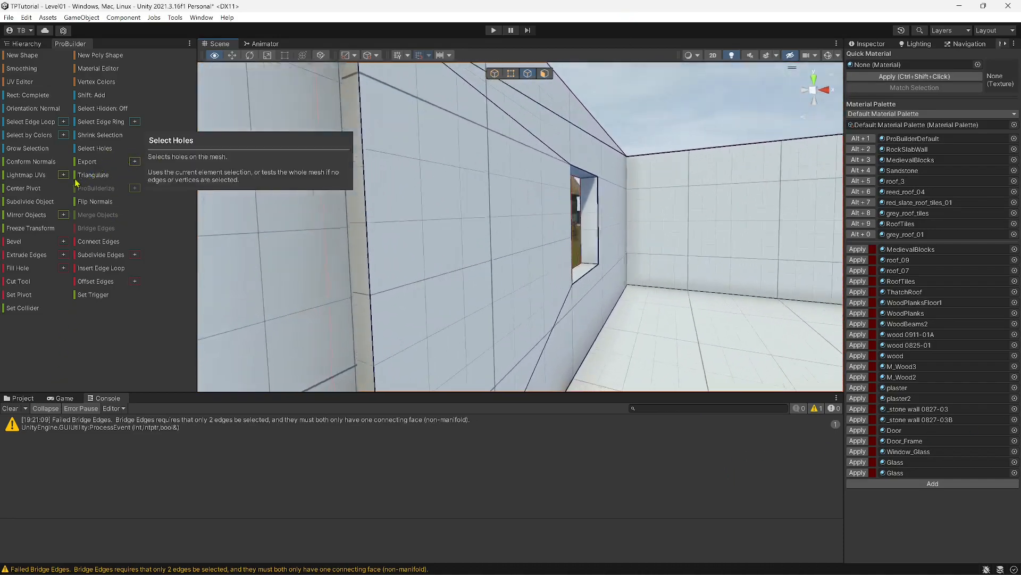
{"action": "right_click_drag", "start_coordinate": [839, 201], "coordinate": [840, 202]}
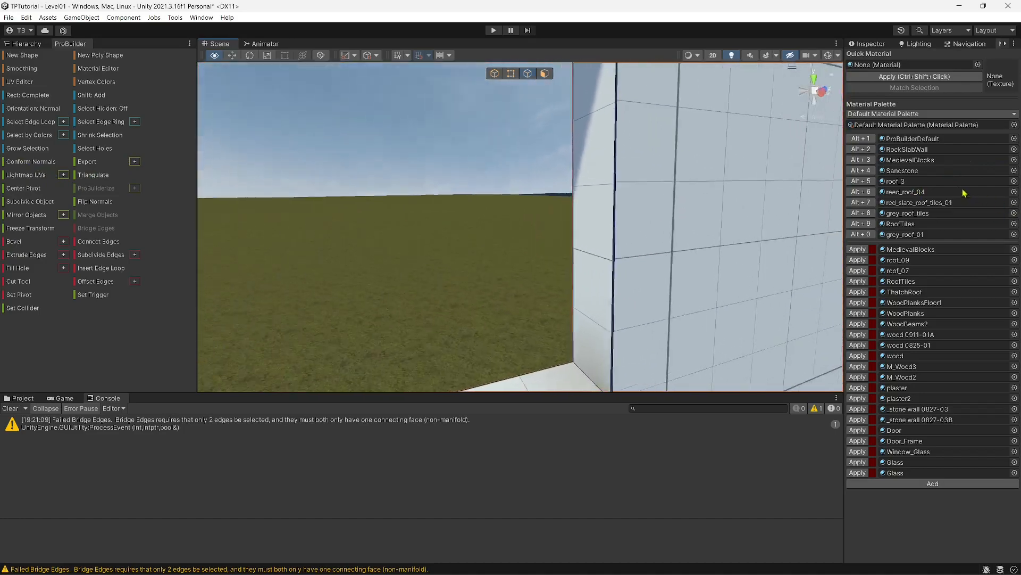
{"action": "right_click_drag", "start_coordinate": [880, 208], "coordinate": [892, 207]}
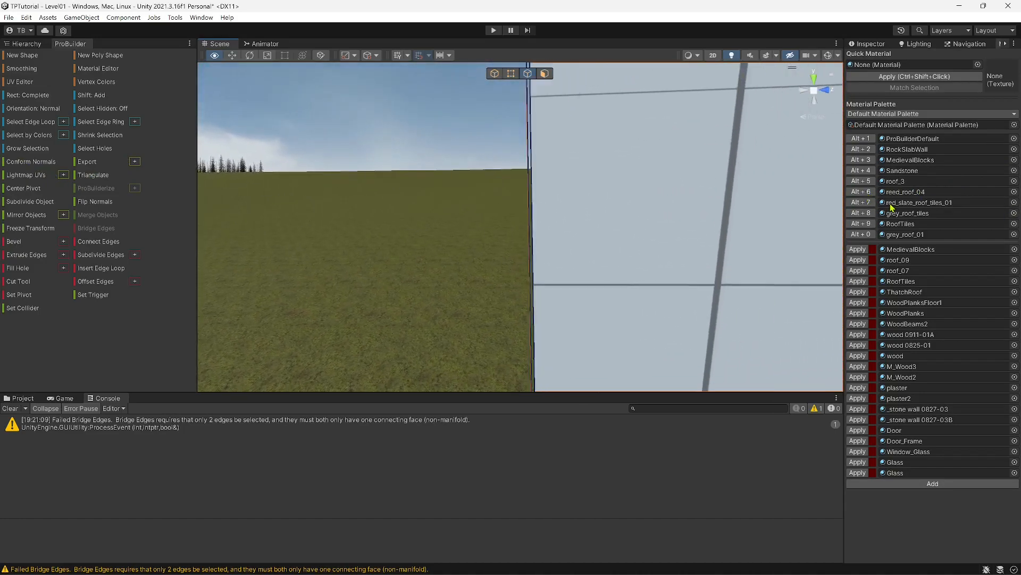
{"action": "right_click_drag", "start_coordinate": [739, 333], "coordinate": [828, 548]}
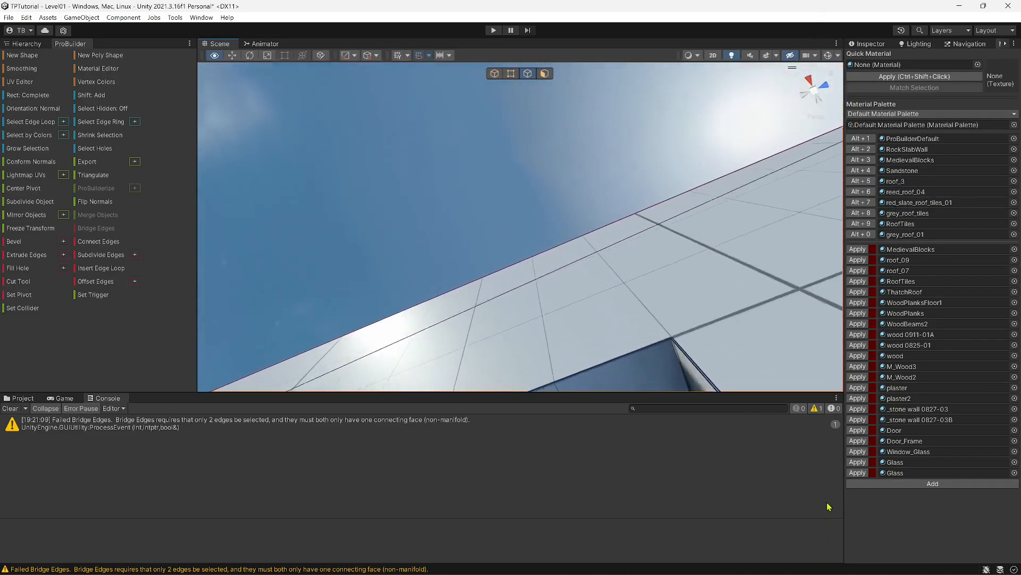
{"action": "right_click_drag", "start_coordinate": [829, 505], "coordinate": [850, 34]}
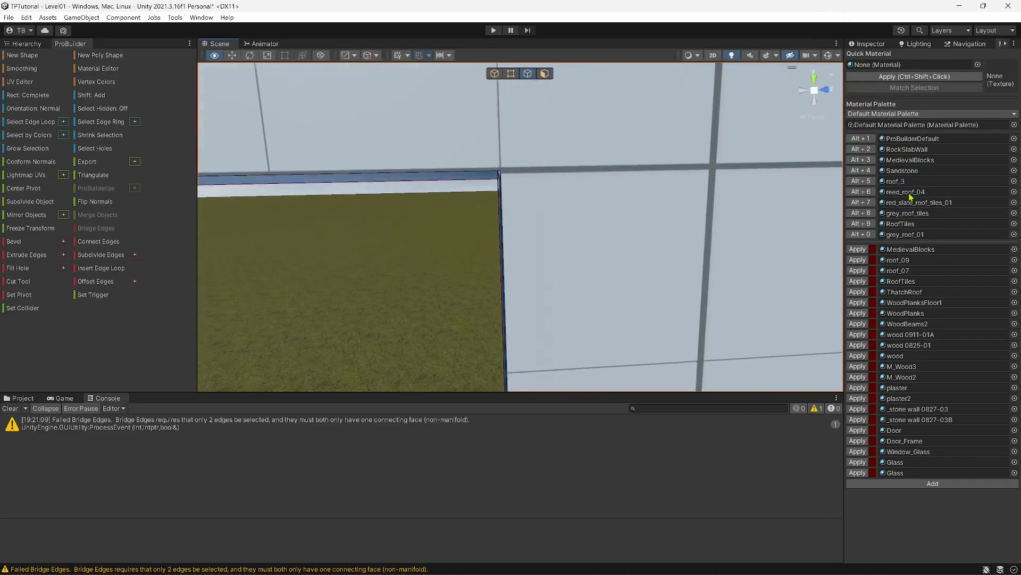
{"action": "right_click_drag", "start_coordinate": [809, 255], "coordinate": [883, 235]}
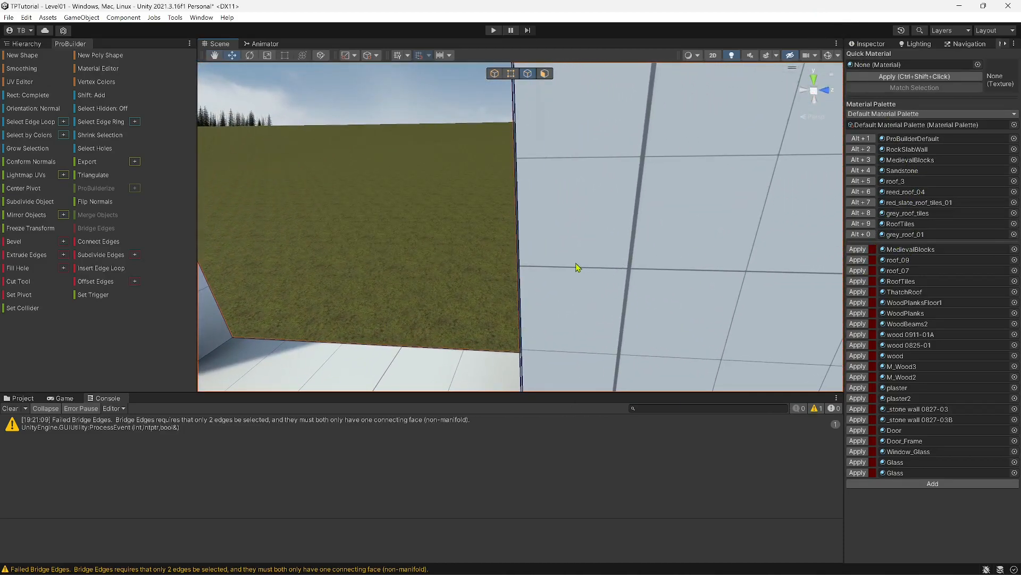
{"action": "left_click", "coordinate": [521, 257]}
{"action": "right_click_drag", "start_coordinate": [521, 258], "coordinate": [525, 219]}
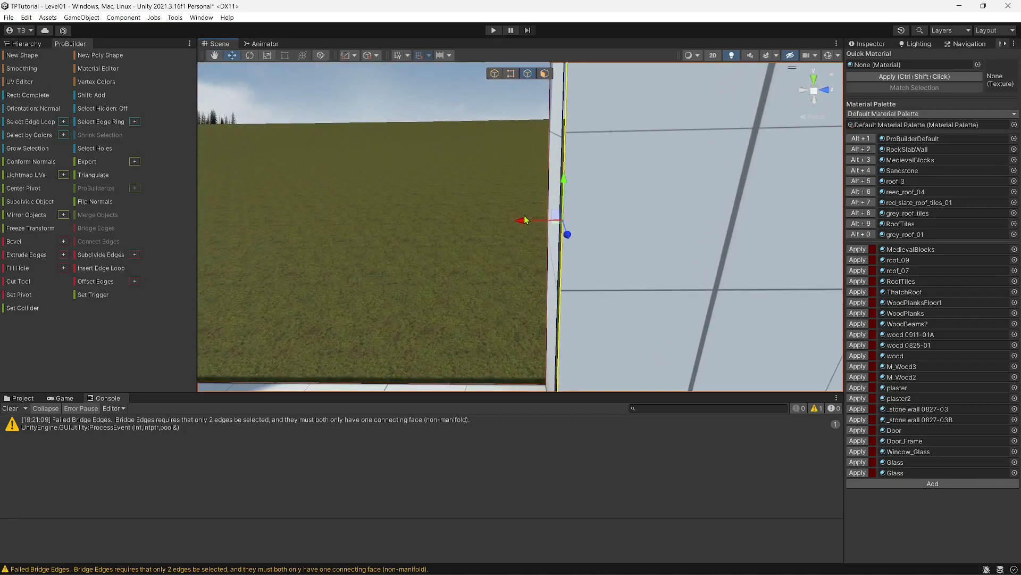
{"action": "left_click_drag", "start_coordinate": [521, 224], "coordinate": [520, 223]}
{"action": "left_click_drag", "start_coordinate": [522, 223], "coordinate": [498, 315], "text": "alt"}
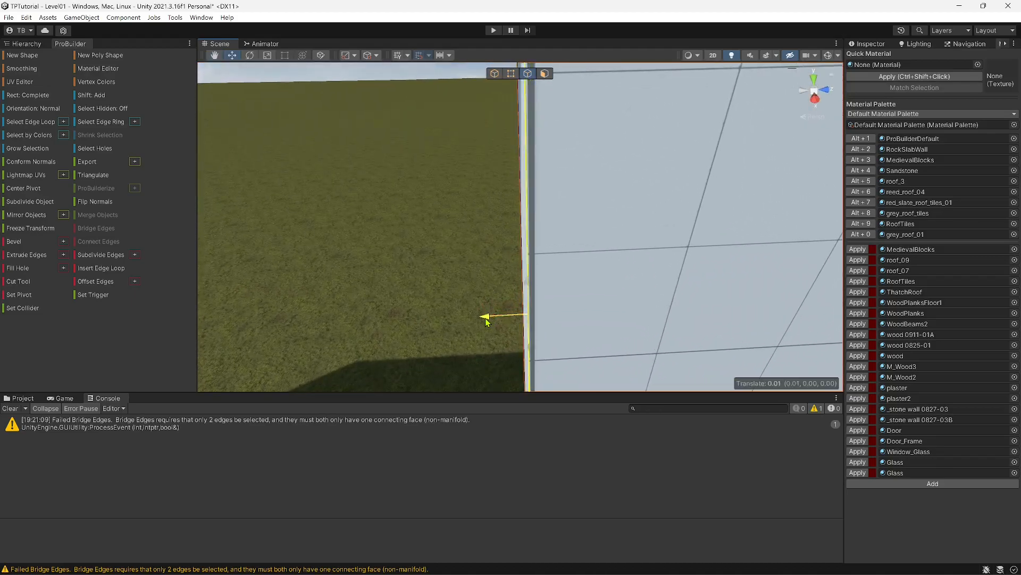
{"action": "left_click_drag", "start_coordinate": [488, 321], "coordinate": [745, 280], "text": "alt"}
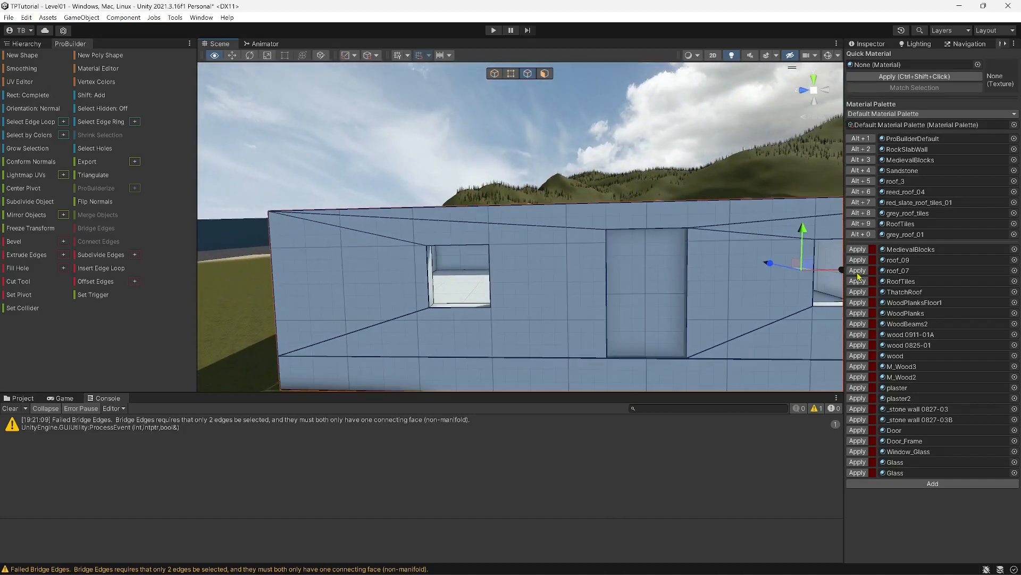
Start a new ProBuilder cube shape for the window and enter size values of X 0.001, Y 0 and Z 0.
{"action": "mouse_move", "coordinate": [862, 288]}
{"action": "right_mouse_down"}
{"action": "mouse_move", "coordinate": [832, 314]}
{"action": "mouse_move", "coordinate": [849, 288]}
{"action": "mouse_move", "coordinate": [858, 304]}
{"action": "mouse_move", "coordinate": [796, 276]}
{"action": "mouse_move", "coordinate": [732, 298]}
{"action": "mouse_move", "coordinate": [858, 313]}
{"action": "mouse_move", "coordinate": [853, 294]}
{"action": "right_mouse_up"}
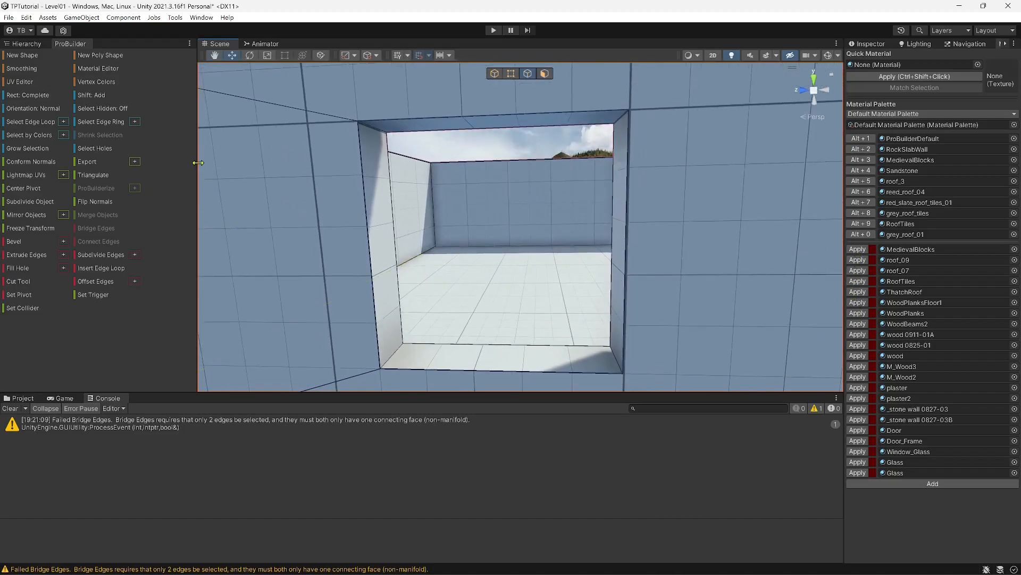
{"action": "left_click", "coordinate": [34, 57]}
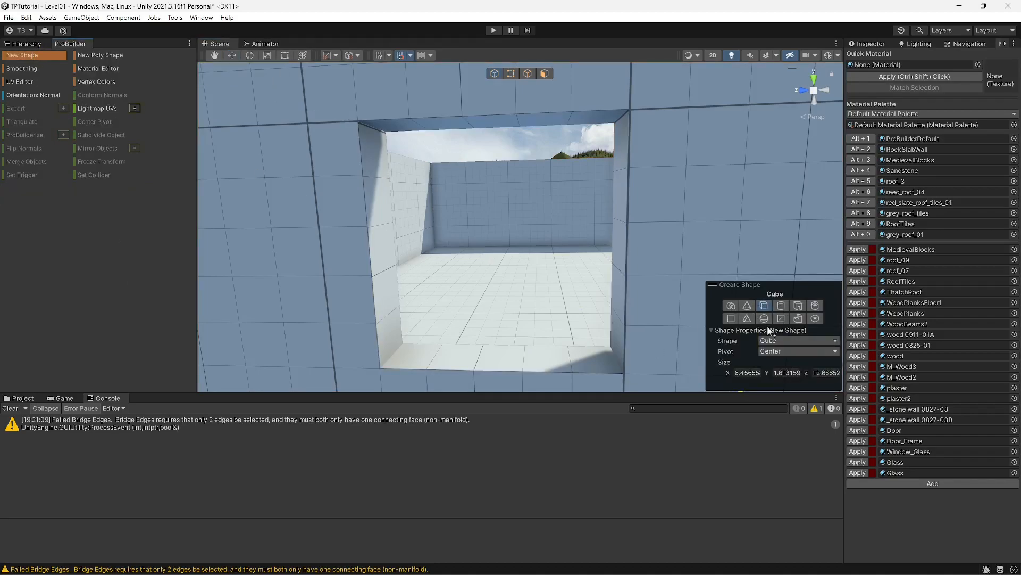
{"action": "left_click", "coordinate": [747, 372]}
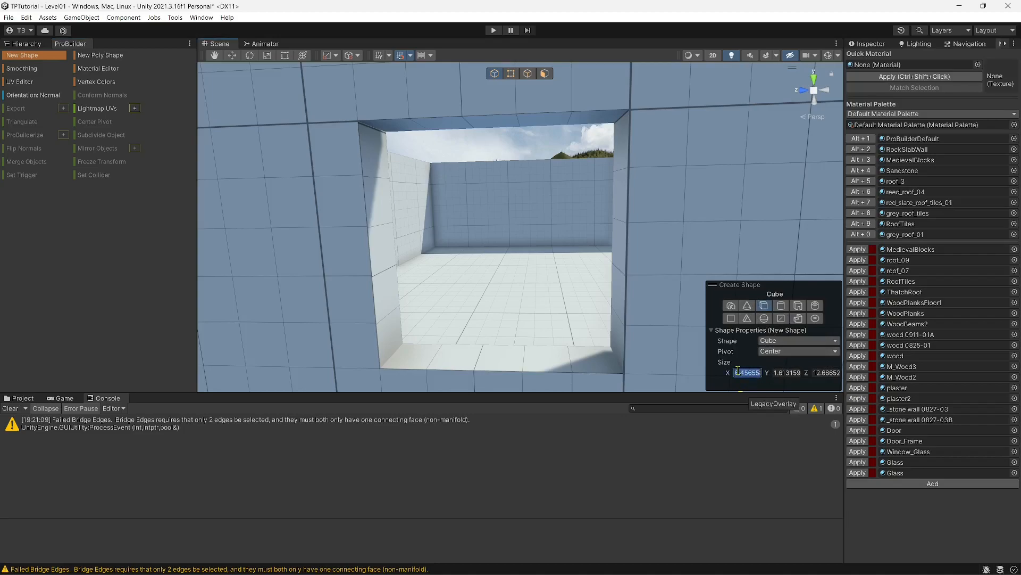
{"action": "type", "text": "0.001"}
{"action": "left_click", "coordinate": [796, 373]}
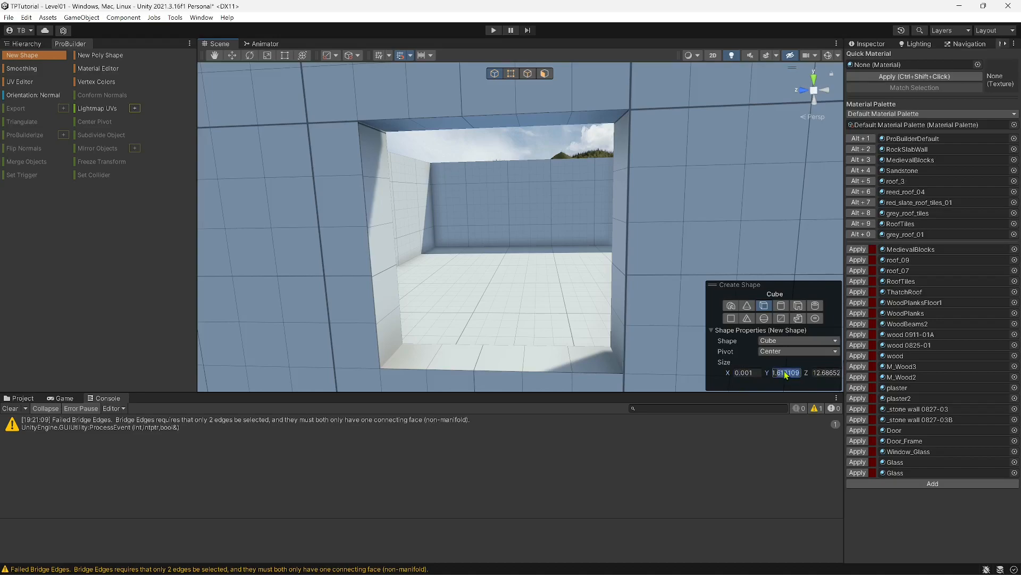
{"action": "double_click", "coordinate": [786, 373]}
{"action": "type", "text": "1.0"}
{"action": "left_click_drag", "start_coordinate": [791, 371], "coordinate": [713, 370]}
{"action": "type", "text": "0"}
{"action": "double_click", "coordinate": [829, 372]}
{"action": "type", "text": "0"}
Draw the cube on the wall at the window opening as a bar about 0.73 by 0.09 by 0.11.
{"action": "left_click_drag", "start_coordinate": [475, 180], "coordinate": [481, 210]}
{"action": "key", "text": "w"}
{"action": "right_click_drag", "start_coordinate": [481, 210], "coordinate": [631, 215]}
{"action": "key", "text": "a"}
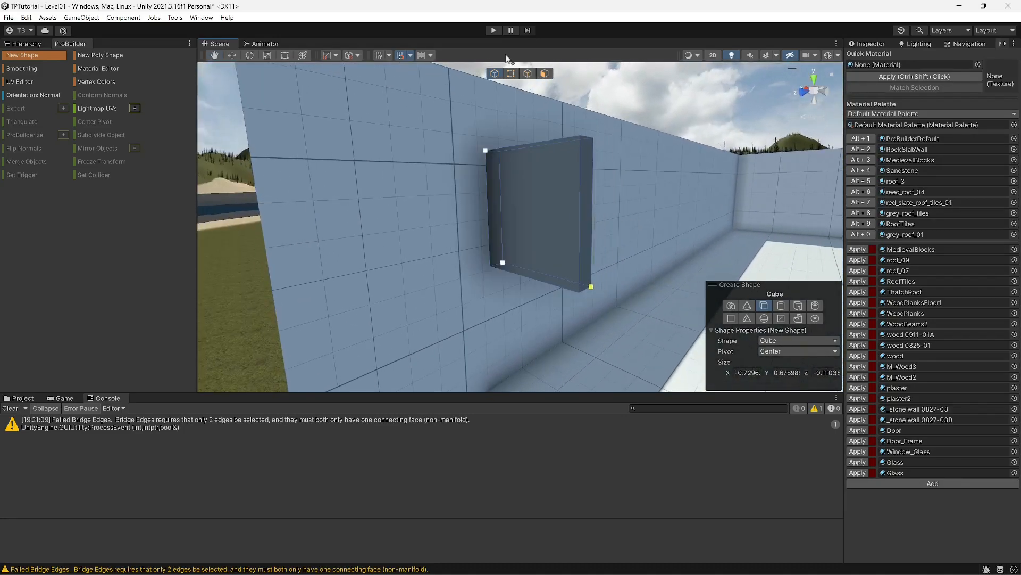
{"action": "left_click", "coordinate": [499, 159]}
Move the bar along its local Y axis until it stands within the window opening's wall thickness.
{"action": "right_click_drag", "start_coordinate": [499, 159], "coordinate": [554, 205]}
{"action": "key", "text": "w"}
{"action": "left_click_drag", "start_coordinate": [468, 220], "coordinate": [950, 252]}
{"action": "right_click_drag", "start_coordinate": [560, 221], "coordinate": [474, 246]}
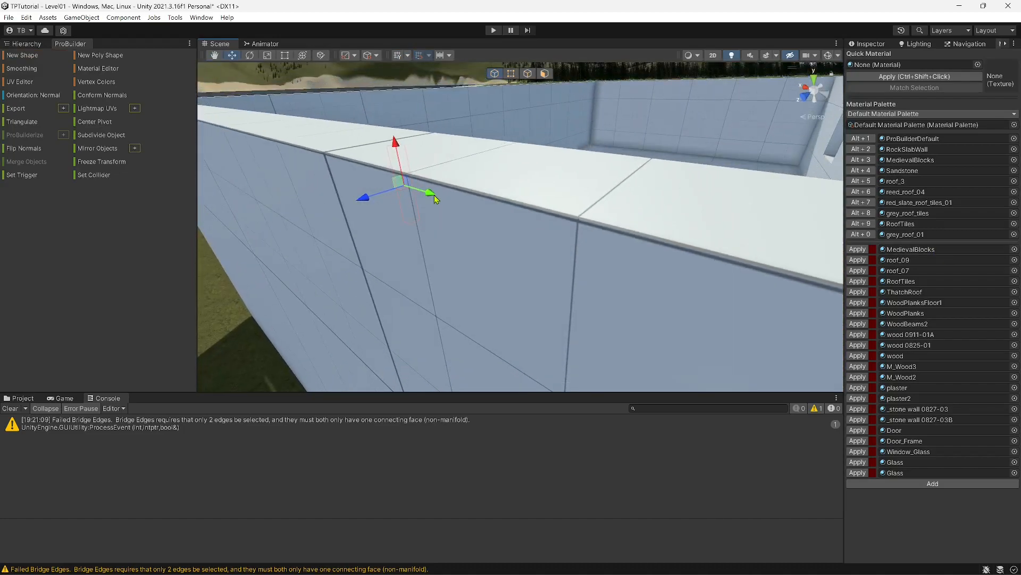
{"action": "left_click_drag", "start_coordinate": [435, 193], "coordinate": [883, 247]}
{"action": "right_click_drag", "start_coordinate": [602, 233], "coordinate": [565, 244]}
{"action": "left_click_drag", "start_coordinate": [436, 233], "coordinate": [793, 245]}
{"action": "right_click_drag", "start_coordinate": [793, 242], "coordinate": [552, 186]}
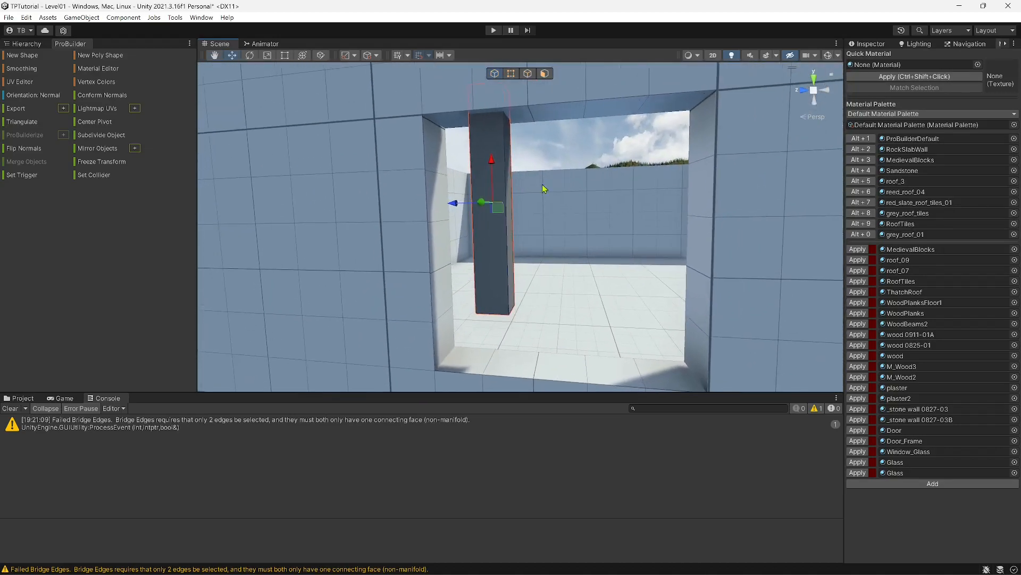
Centre the bar horizontally and lower it within the window opening.
{"action": "left_click_drag", "start_coordinate": [457, 205], "coordinate": [525, 213]}
{"action": "right_click_drag", "start_coordinate": [526, 213], "coordinate": [546, 206]}
{"action": "key", "text": "a"}
{"action": "left_click_drag", "start_coordinate": [584, 168], "coordinate": [585, 209]}
{"action": "mouse_move", "coordinate": [586, 210]}
{"action": "right_mouse_down"}
{"action": "mouse_move", "coordinate": [593, 226]}
{"action": "mouse_move", "coordinate": [585, 210]}
{"action": "right_mouse_up"}
{"action": "key", "text": "s"}
Scale the bar along its local X axis to about 1.16 so it spans the window opening's full height.
{"action": "key", "text": "r"}
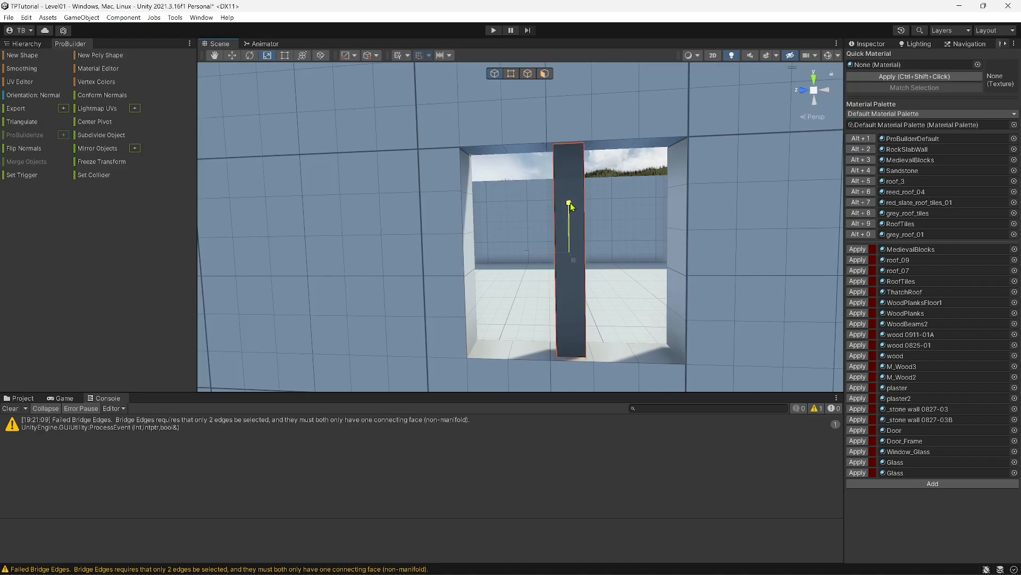
{"action": "key", "text": "w"}
{"action": "right_click_drag", "start_coordinate": [570, 206], "coordinate": [596, 299]}
{"action": "key", "text": "a"}
{"action": "key", "text": "s"}
{"action": "left_click_drag", "start_coordinate": [541, 232], "coordinate": [540, 226]}
Thin the window bar by scaling it to about 0.28 along local Z and 0.27 along local Y.
{"action": "right_click_drag", "start_coordinate": [540, 226], "coordinate": [522, 199]}
{"action": "key", "text": "w"}
{"action": "key", "text": "w"}
{"action": "key", "text": "s"}
{"action": "key", "text": "w"}
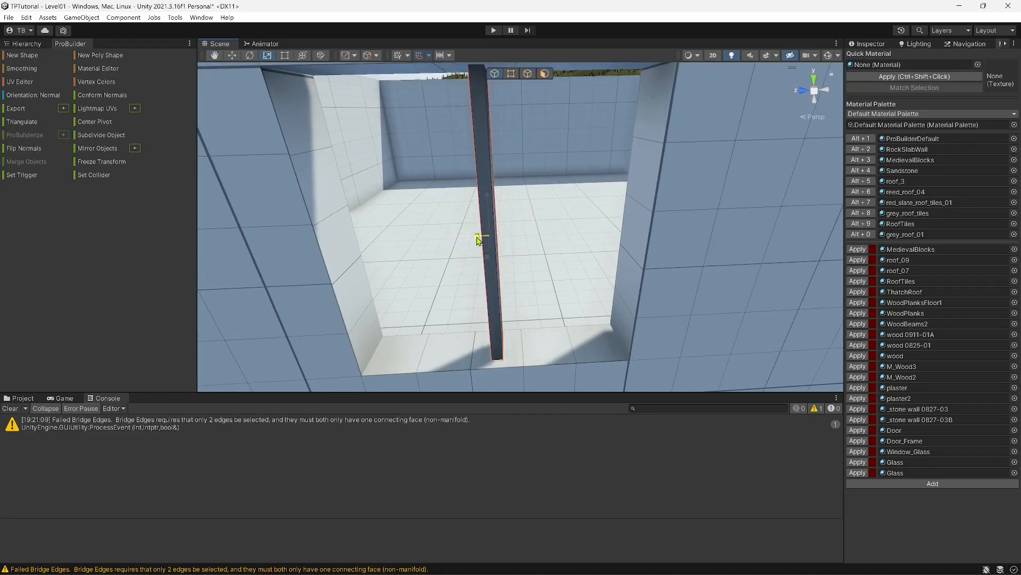
{"action": "key", "text": "w"}
{"action": "right_click_drag", "start_coordinate": [479, 235], "coordinate": [750, 254]}
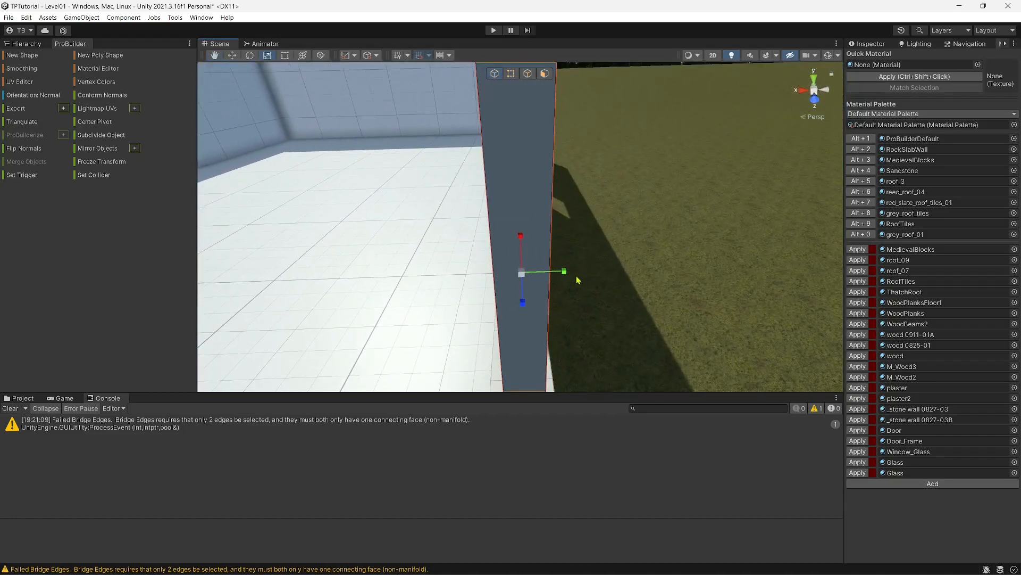
{"action": "left_click_drag", "start_coordinate": [565, 272], "coordinate": [532, 274]}
{"action": "right_click_drag", "start_coordinate": [531, 275], "coordinate": [255, 207]}
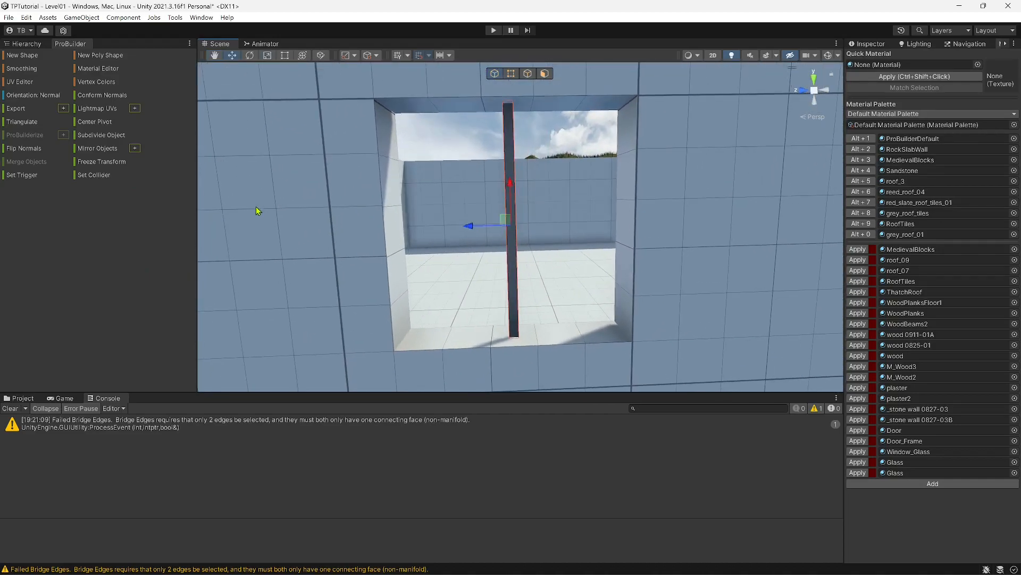
Duplicate the centre bar and place the copy against the right side of the window opening.
{"action": "mouse_move", "coordinate": [476, 174]}
{"action": "right_mouse_down"}
{"action": "mouse_move", "coordinate": [487, 163]}
{"action": "mouse_move", "coordinate": [760, 305]}
{"action": "mouse_move", "coordinate": [506, 287]}
{"action": "mouse_move", "coordinate": [482, 221]}
{"action": "mouse_move", "coordinate": [485, 184]}
{"action": "right_mouse_up"}
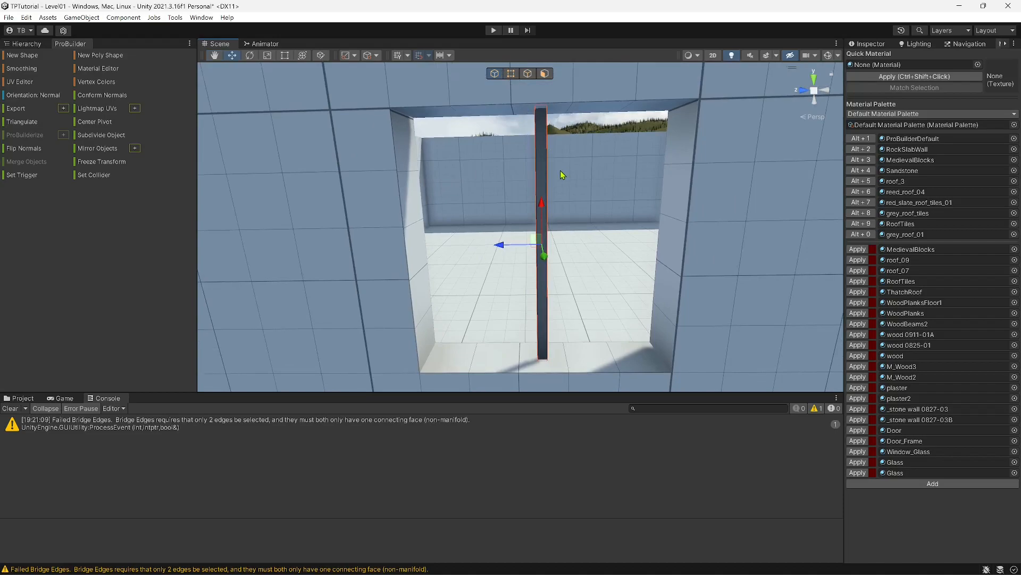
{"action": "left_click_drag", "start_coordinate": [501, 247], "coordinate": [625, 260]}
{"action": "right_click_drag", "start_coordinate": [625, 260], "coordinate": [604, 271]}
{"action": "key", "text": "w"}
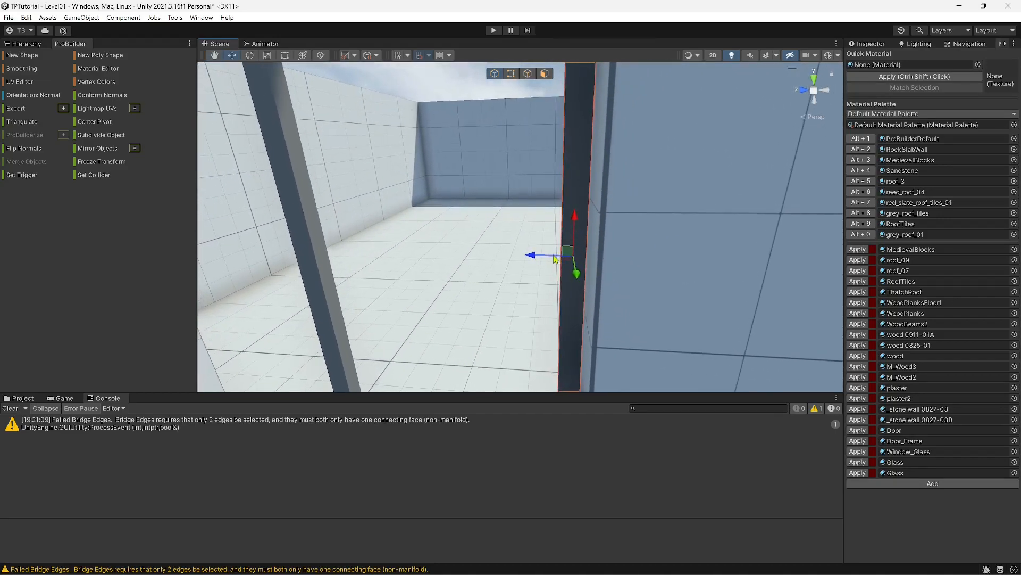
{"action": "left_click_drag", "start_coordinate": [538, 257], "coordinate": [541, 257]}
{"action": "mouse_move", "coordinate": [542, 266]}
{"action": "right_mouse_down"}
{"action": "mouse_move", "coordinate": [548, 289]}
{"action": "mouse_move", "coordinate": [556, 279]}
{"action": "right_mouse_up"}
{"action": "key", "text": "s"}
{"action": "key", "text": "a"}
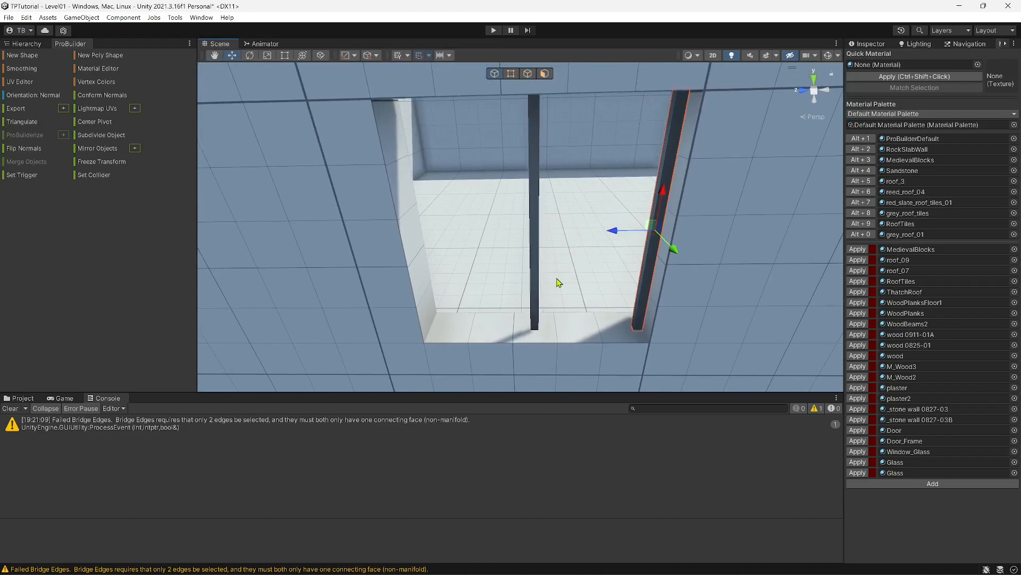
Duplicate the right-hand bar and place the copy against the left side of the window opening.
{"action": "left_click_drag", "start_coordinate": [614, 235], "coordinate": [377, 254]}
{"action": "key", "text": "w"}
{"action": "right_click_drag", "start_coordinate": [378, 255], "coordinate": [492, 207]}
{"action": "key", "text": "s"}
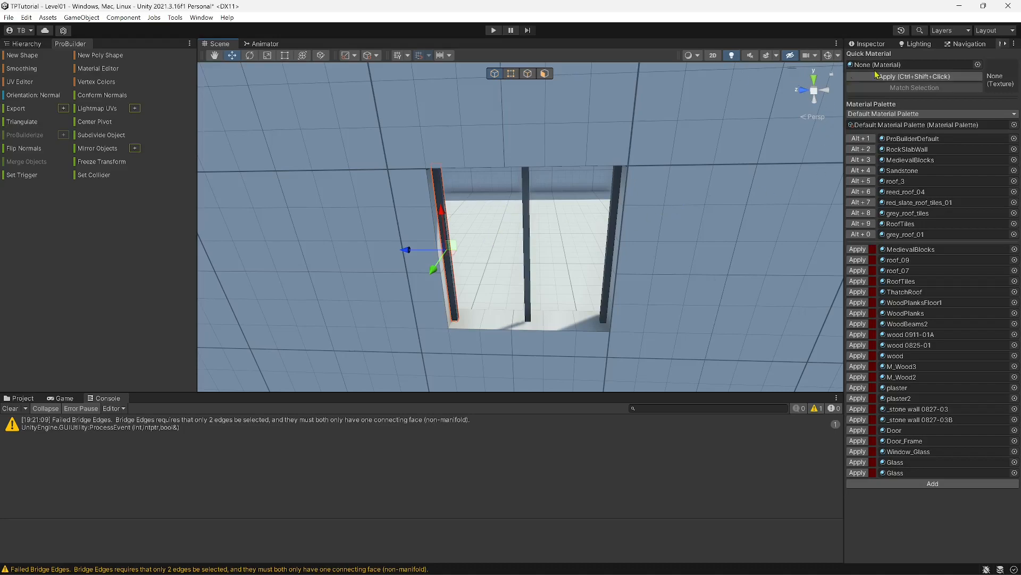
Set the Y and Z rotation of a copy of the left window bar to 0.
{"action": "left_click", "coordinate": [865, 46]}
{"action": "left_click", "coordinate": [964, 110]}
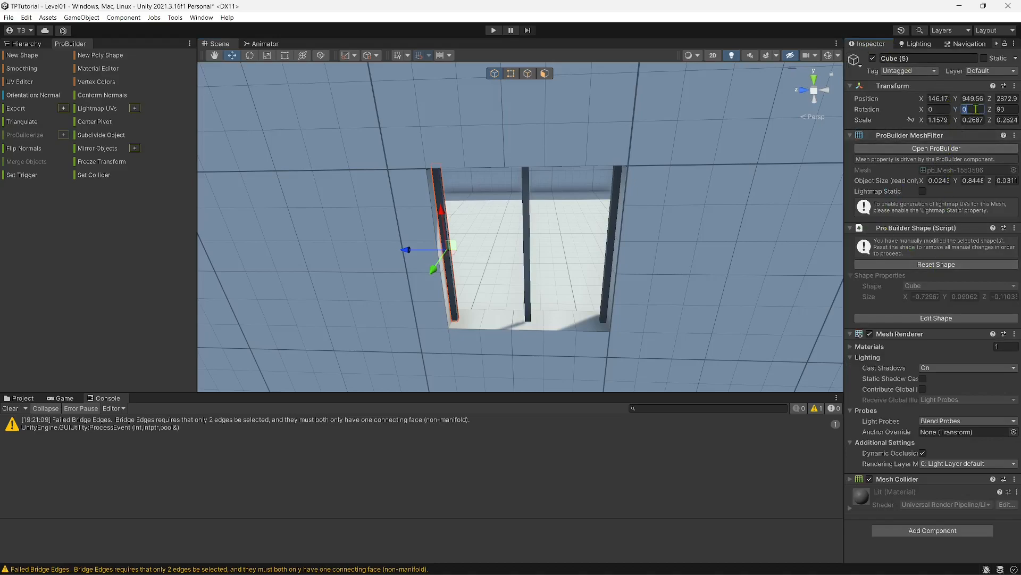
{"action": "type", "text": "90"}
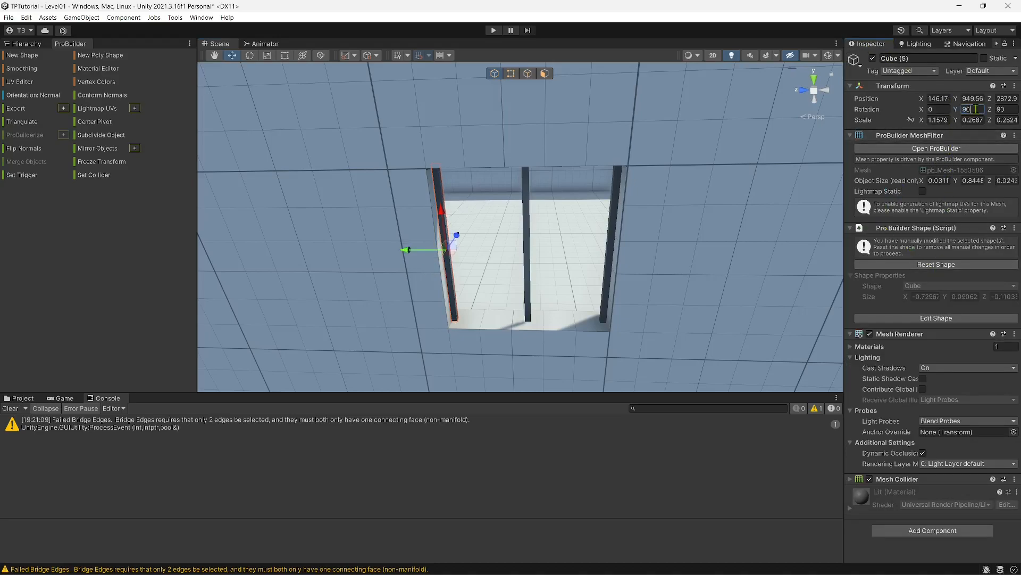
{"action": "key", "text": "BackSpace"}
{"action": "key", "text": "BackSpace"}
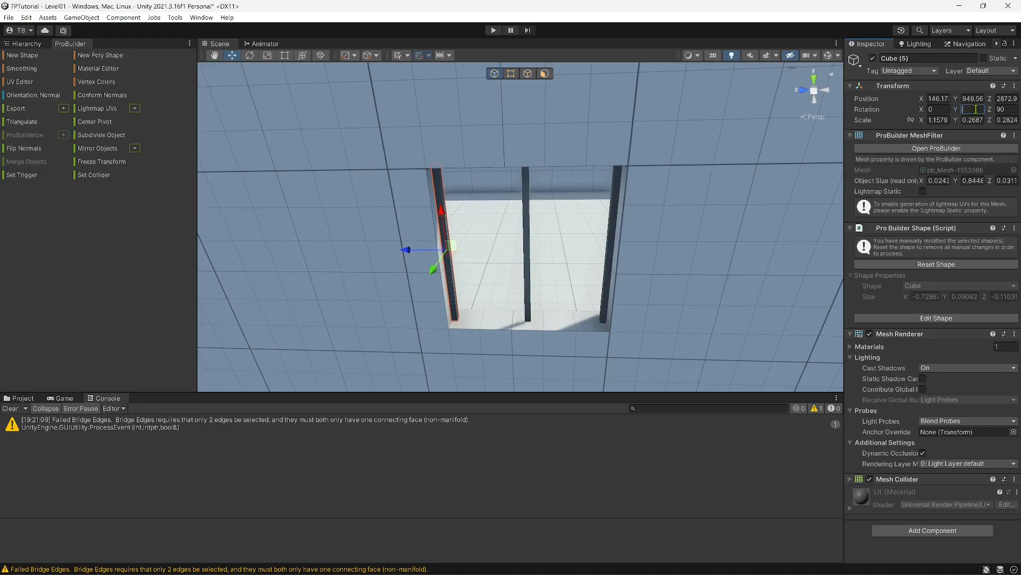
{"action": "type", "text": "0"}
{"action": "left_click", "coordinate": [1008, 109]}
{"action": "type", "text": "0"}
Lay the copied bar horizontally across the window with a Y rotation of 90 and an X rotation of 0.
{"action": "left_click", "coordinate": [936, 110]}
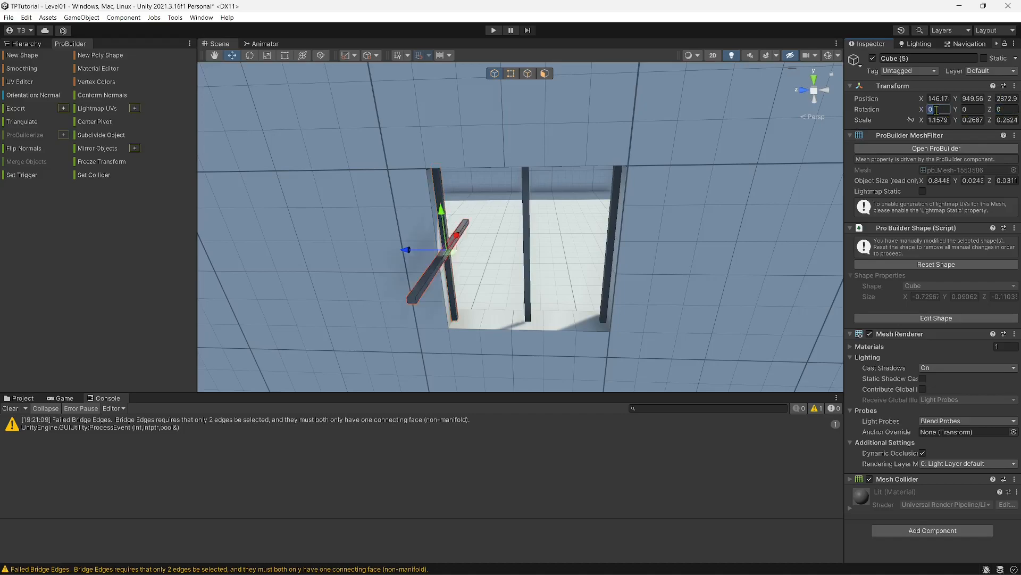
{"action": "type", "text": "90"}
{"action": "key", "text": "BackSpace"}
{"action": "key", "text": "BackSpace"}
{"action": "left_click", "coordinate": [973, 109]}
{"action": "type", "text": "90"}
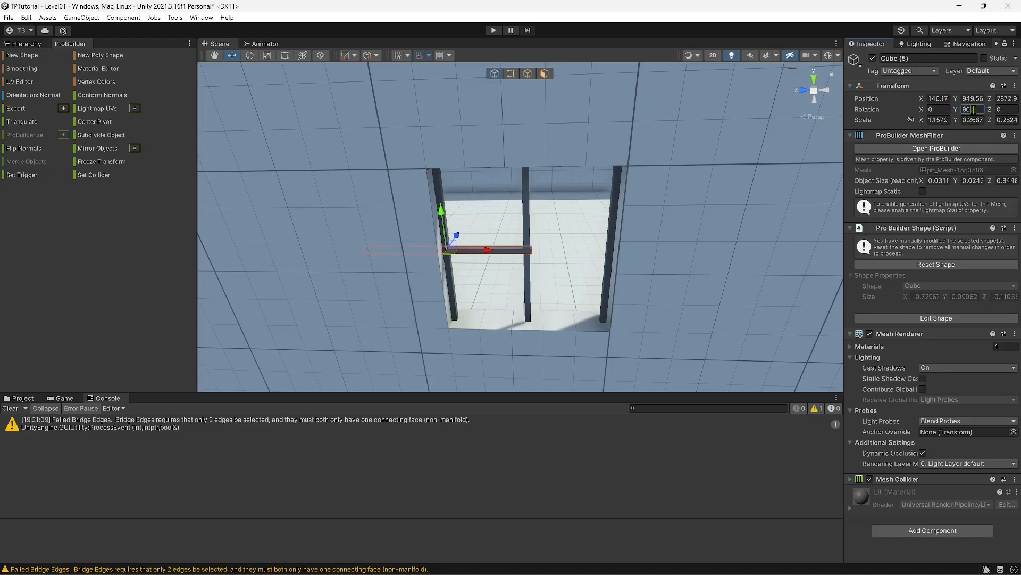
Move the horizontal bar sideways so it spans between the left and right window bars.
{"action": "left_click_drag", "start_coordinate": [489, 256], "coordinate": [565, 258]}
{"action": "right_click_drag", "start_coordinate": [569, 260], "coordinate": [919, 273]}
{"action": "key", "text": "w"}
Try a Z rotation of 90 on the horizontal window bar, then set it back to 0.
{"action": "left_click", "coordinate": [1009, 108]}
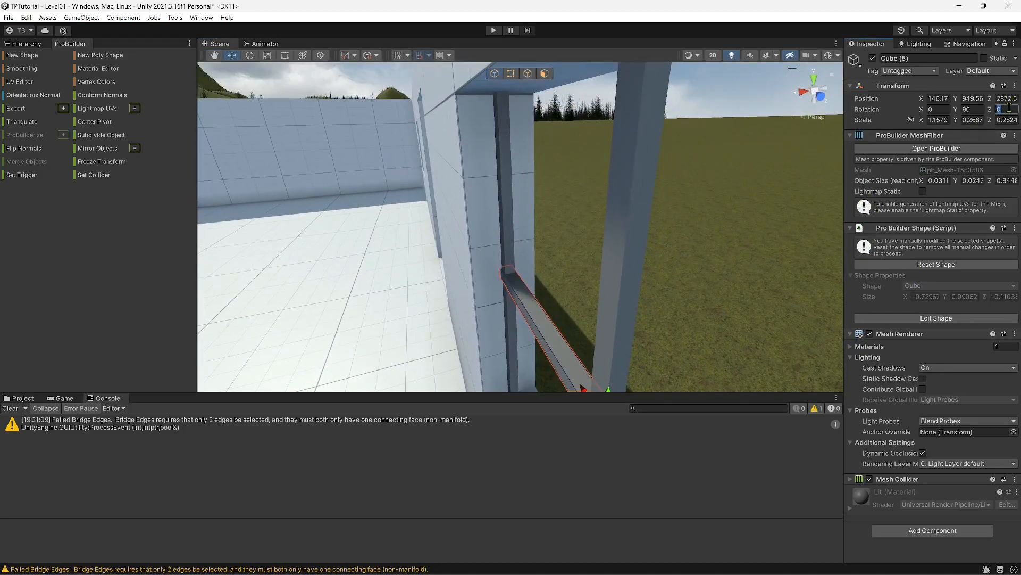
{"action": "type", "text": "90"}
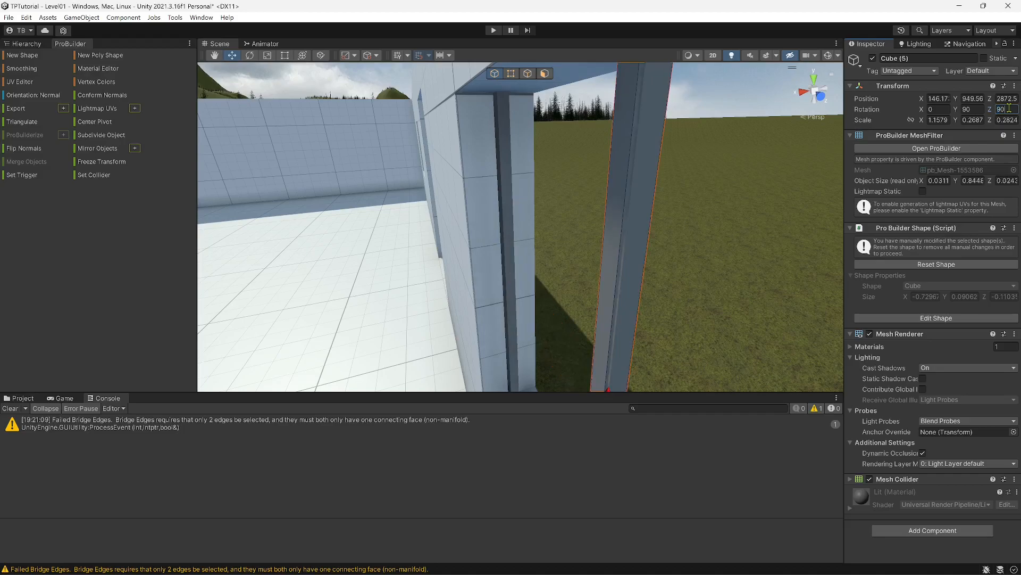
{"action": "key", "text": "BackSpace"}
{"action": "key", "text": "BackSpace"}
{"action": "type", "text": "0"}
Set the horizontal window bar's X rotation to 90.
{"action": "left_click", "coordinate": [950, 110]}
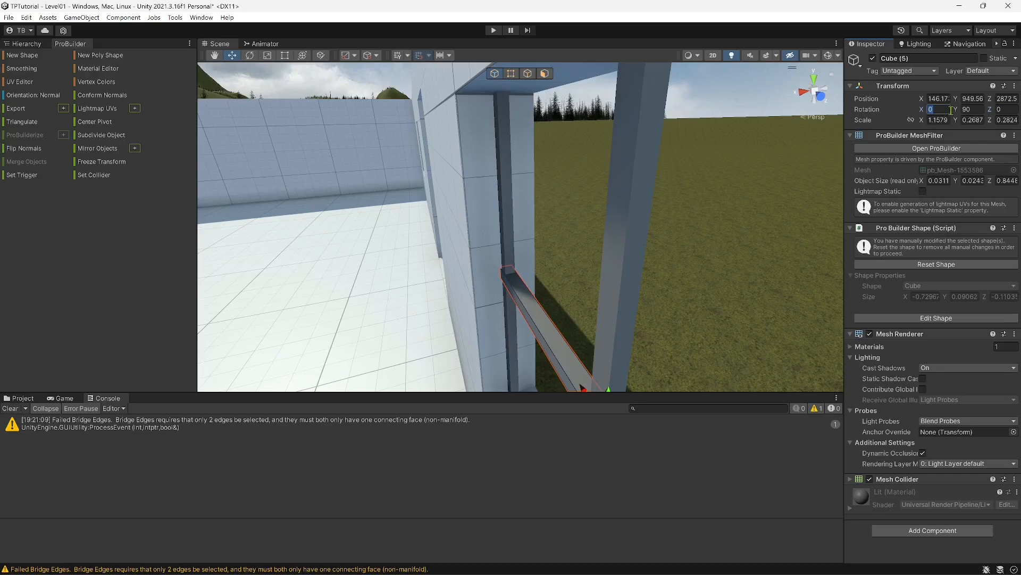
{"action": "type", "text": "90"}
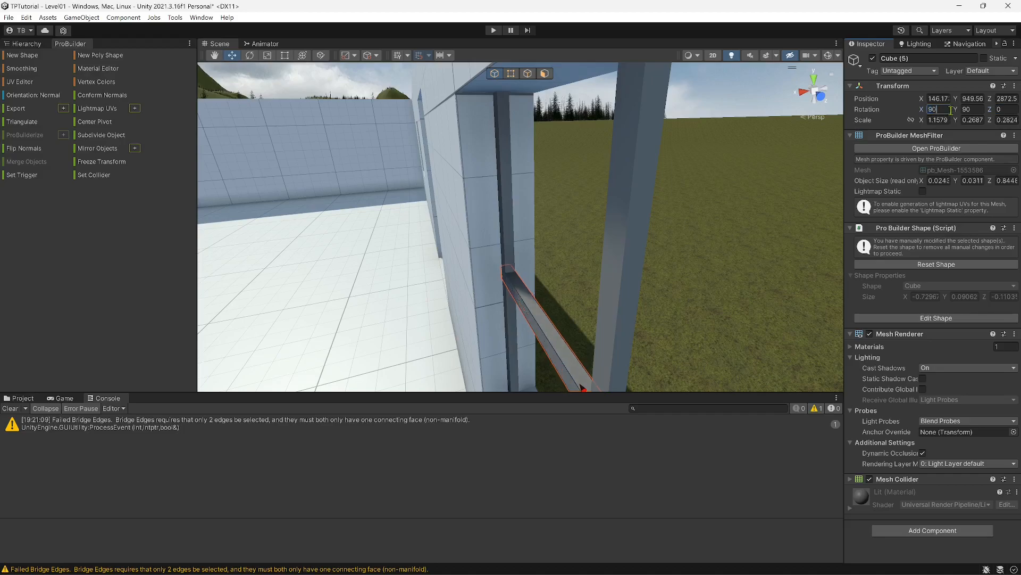
{"action": "right_click_drag", "start_coordinate": [550, 173], "coordinate": [204, 150]}
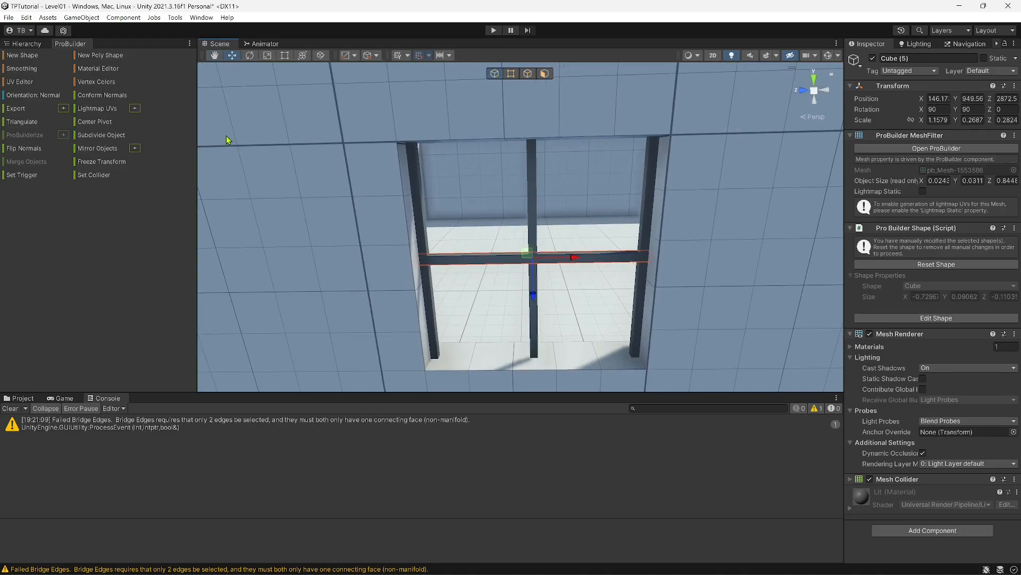
Duplicate the horizontal bar twice, placing one copy along the top and the other along the bottom of the window opening.
{"action": "left_click_drag", "start_coordinate": [536, 296], "coordinate": [532, 186]}
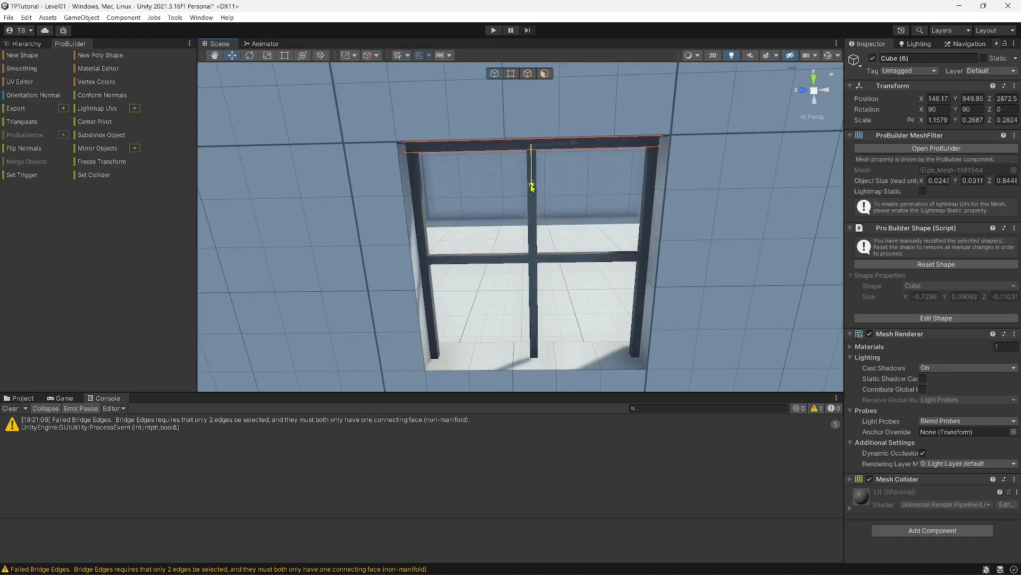
{"action": "mouse_move", "coordinate": [533, 188]}
{"action": "right_mouse_down"}
{"action": "mouse_move", "coordinate": [526, 94]}
{"action": "mouse_move", "coordinate": [471, 192]}
{"action": "mouse_move", "coordinate": [467, 170]}
{"action": "mouse_move", "coordinate": [596, 294]}
{"action": "mouse_move", "coordinate": [532, 367]}
{"action": "mouse_move", "coordinate": [533, 179]}
{"action": "right_mouse_up"}
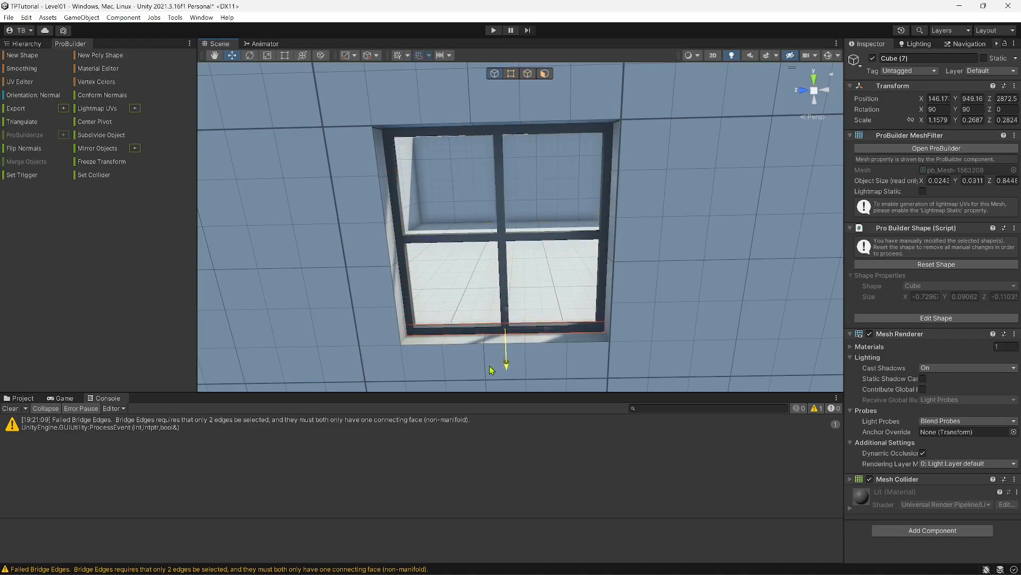
{"action": "right_click_drag", "start_coordinate": [474, 317], "coordinate": [459, 249]}
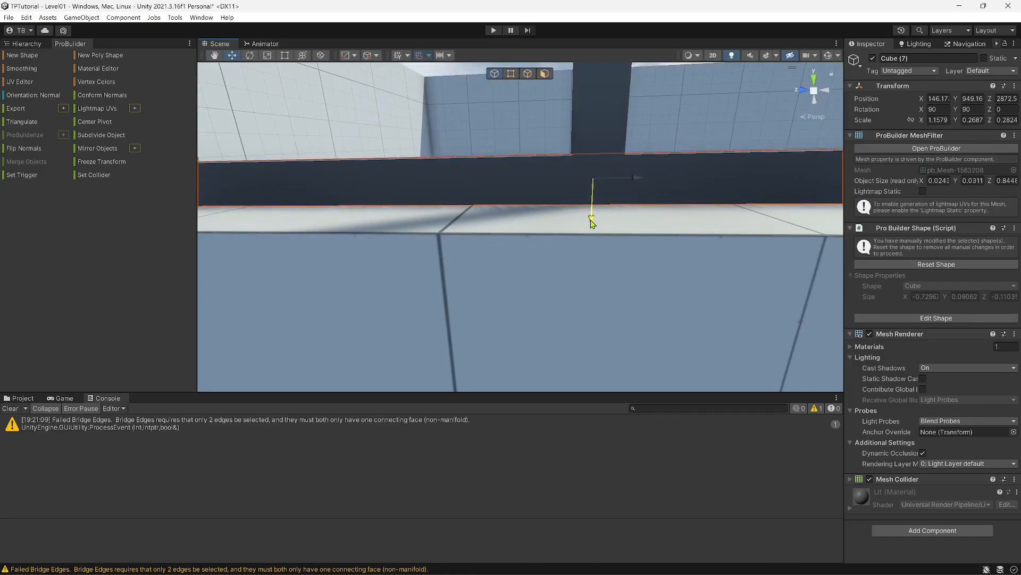
{"action": "right_click_drag", "start_coordinate": [590, 220], "coordinate": [660, 263]}
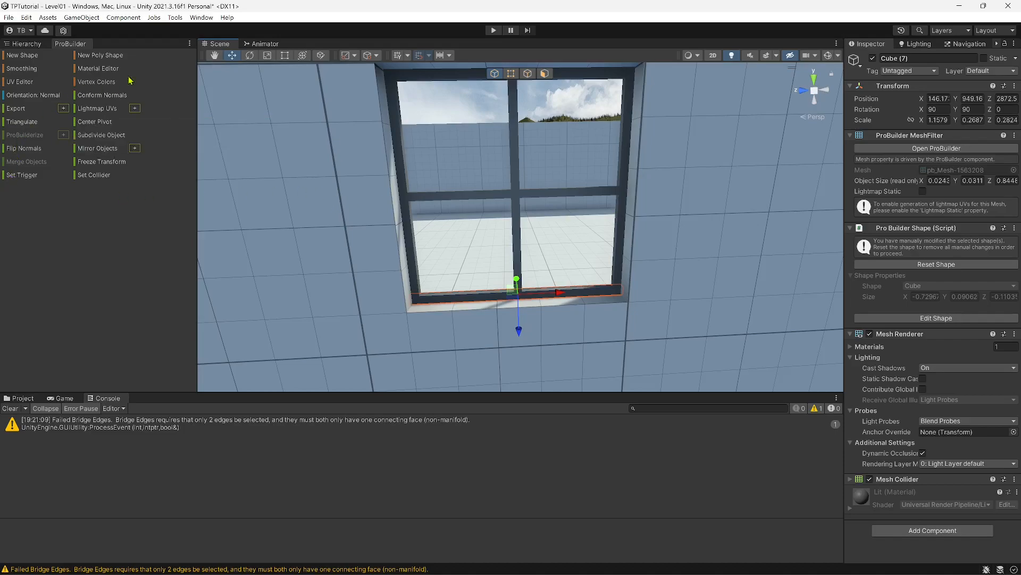
Draw a ProBuilder plane measuring about 0.83 by 0.83 across the whole window frame.
{"action": "left_click", "coordinate": [25, 56]}
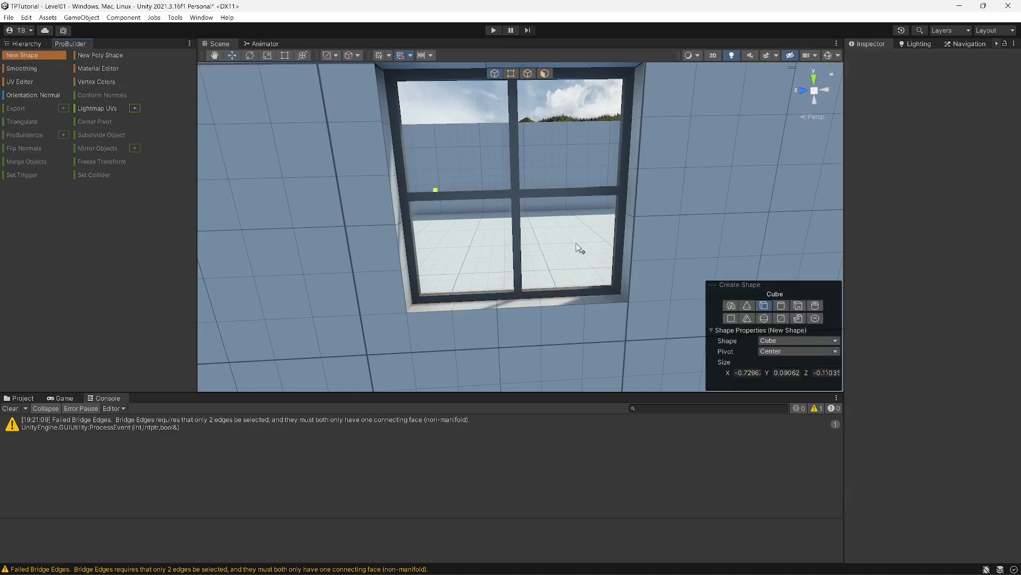
{"action": "left_click", "coordinate": [731, 318]}
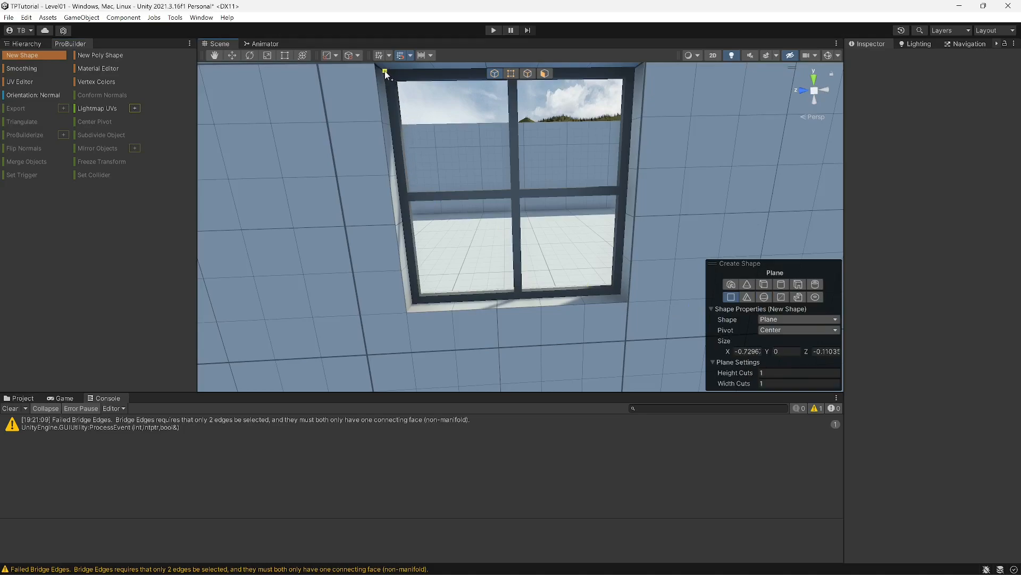
{"action": "left_click_drag", "start_coordinate": [385, 71], "coordinate": [621, 296]}
{"action": "left_click_drag", "start_coordinate": [524, 217], "coordinate": [643, 228], "text": "alt"}
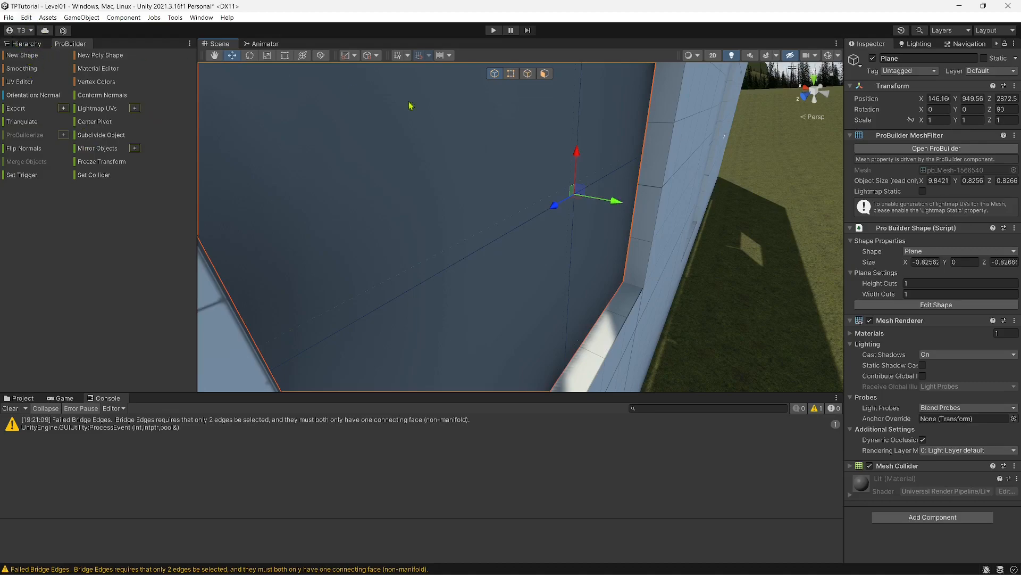
Shift the new plane slightly along its normal so it sits within the depth of the window bars.
{"action": "right_click_drag", "start_coordinate": [598, 146], "coordinate": [556, 164]}
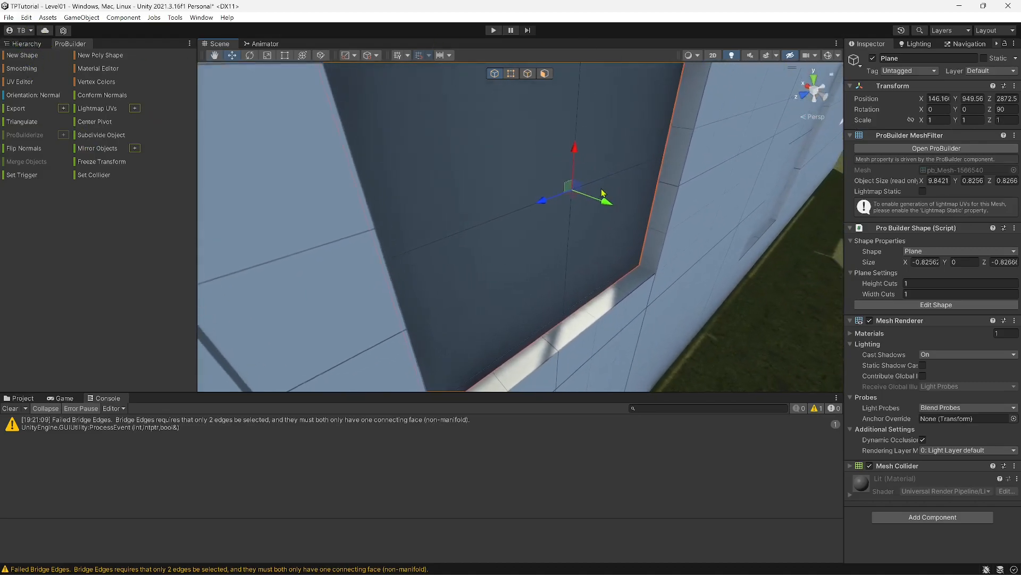
{"action": "left_click_drag", "start_coordinate": [608, 202], "coordinate": [604, 204]}
{"action": "right_click_drag", "start_coordinate": [605, 203], "coordinate": [247, 185]}
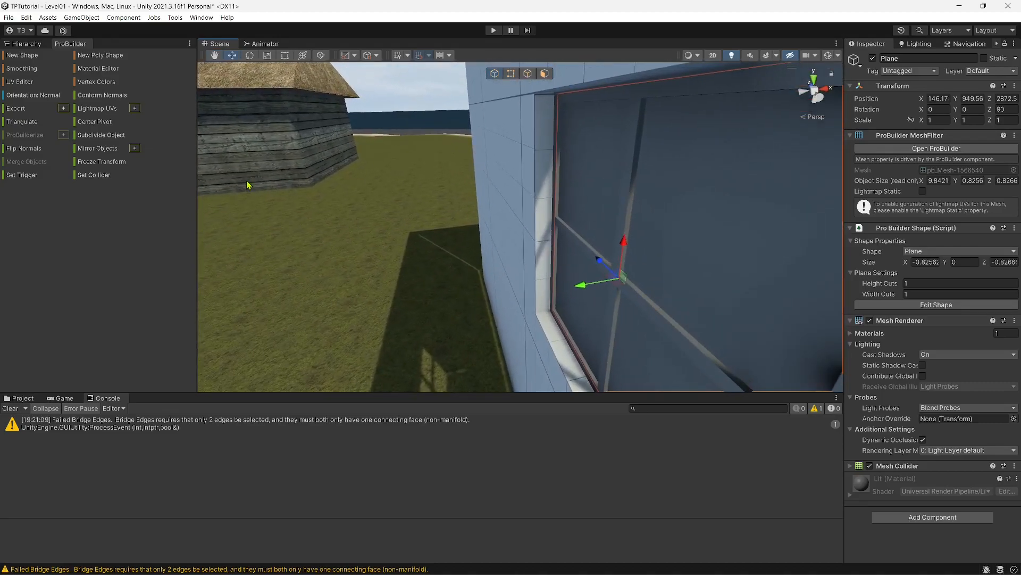
Duplicate the window plane, offset the copy slightly, and flip its normals so it faces the opposite way.
{"action": "key", "text": "ctrl+d"}
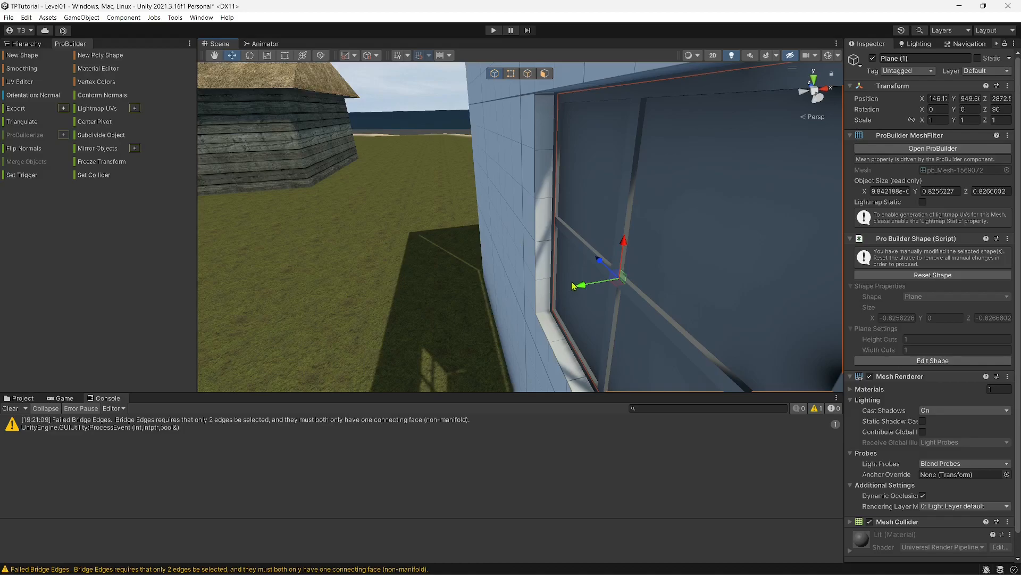
{"action": "left_click_drag", "start_coordinate": [578, 290], "coordinate": [581, 291]}
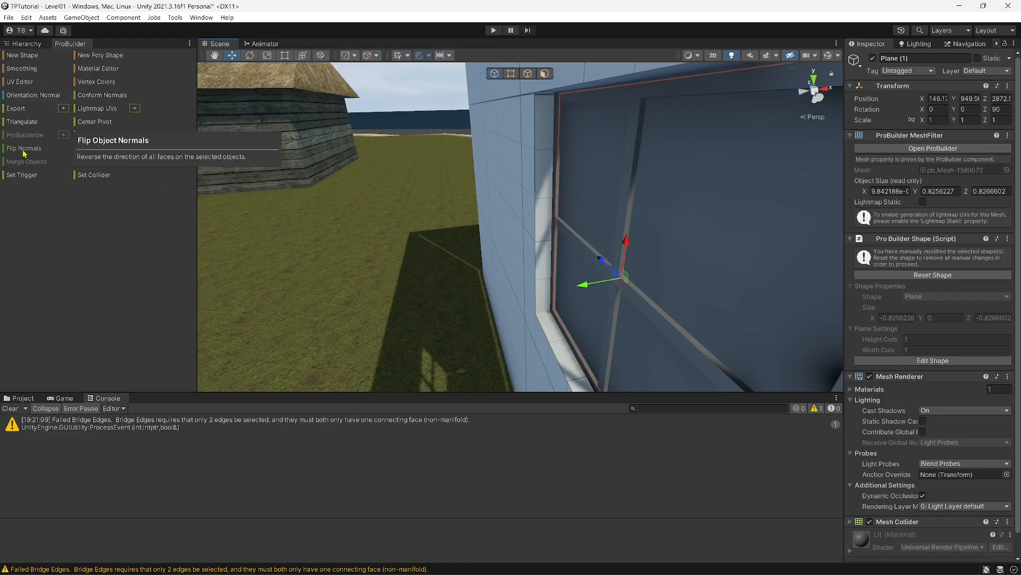
{"action": "left_click", "coordinate": [24, 154]}
{"action": "mouse_move", "coordinate": [485, 229]}
{"action": "right_mouse_down"}
{"action": "mouse_move", "coordinate": [371, 224]}
{"action": "mouse_move", "coordinate": [298, 250]}
{"action": "mouse_move", "coordinate": [454, 309]}
{"action": "mouse_move", "coordinate": [437, 302]}
{"action": "right_mouse_up"}
Adjust the flipped plane's depth so it sits inside the window frame, close to the original plane.
{"action": "left_click_drag", "start_coordinate": [375, 289], "coordinate": [388, 290]}
{"action": "right_click_drag", "start_coordinate": [388, 289], "coordinate": [403, 297]}
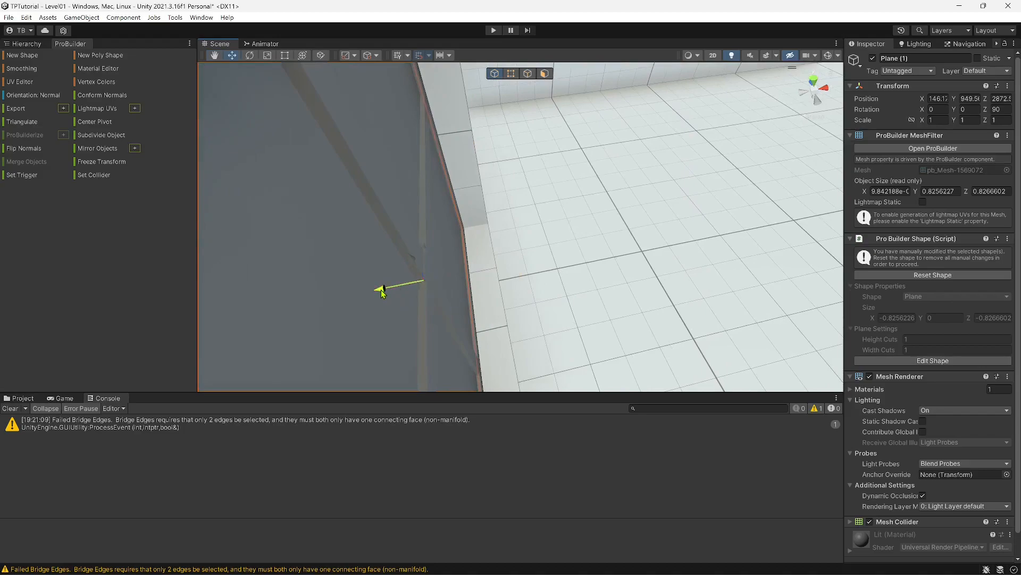
{"action": "right_click_drag", "start_coordinate": [382, 293], "coordinate": [406, 280]}
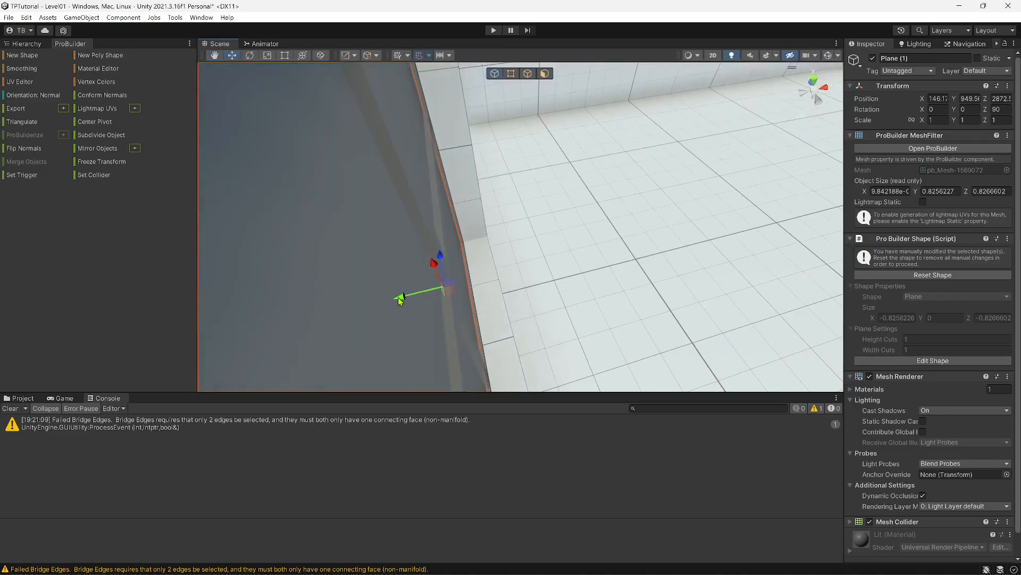
{"action": "left_click_drag", "start_coordinate": [398, 297], "coordinate": [394, 298]}
{"action": "right_click_drag", "start_coordinate": [398, 301], "coordinate": [611, 214]}
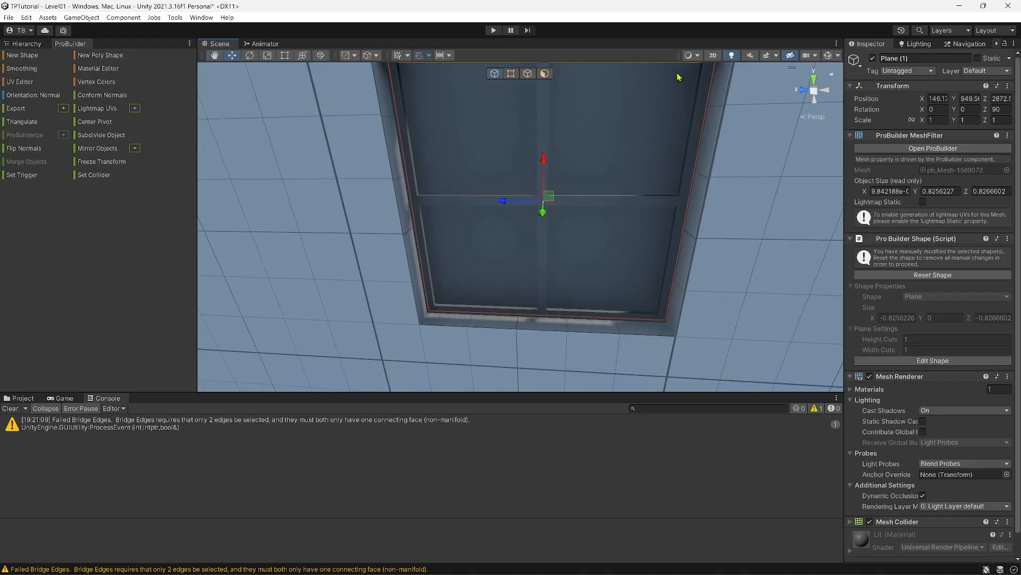
Apply the last Glass material in the ProBuilder material palette to both window planes.
{"action": "left_click", "coordinate": [92, 70]}
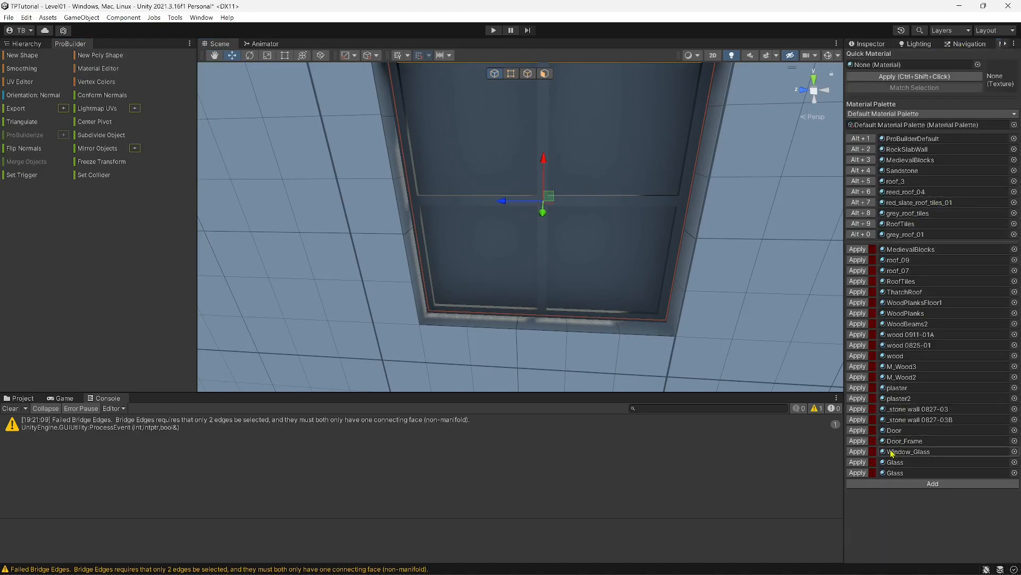
{"action": "left_click", "coordinate": [857, 473]}
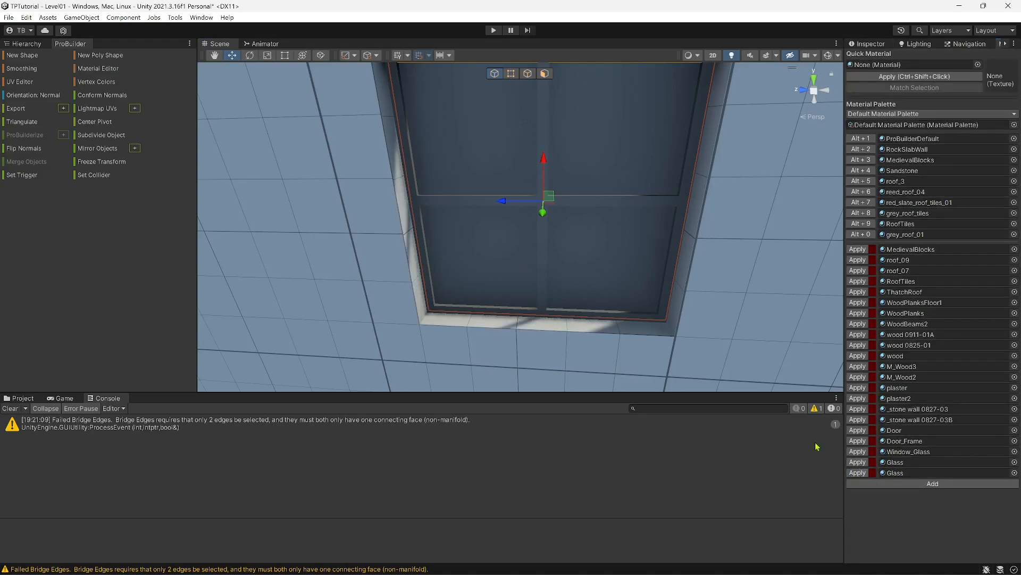
{"action": "left_click", "coordinate": [612, 159]}
{"action": "left_click", "coordinate": [604, 162]}
{"action": "left_click", "coordinate": [859, 475]}
{"action": "right_click_drag", "start_coordinate": [604, 254], "coordinate": [627, 230]}
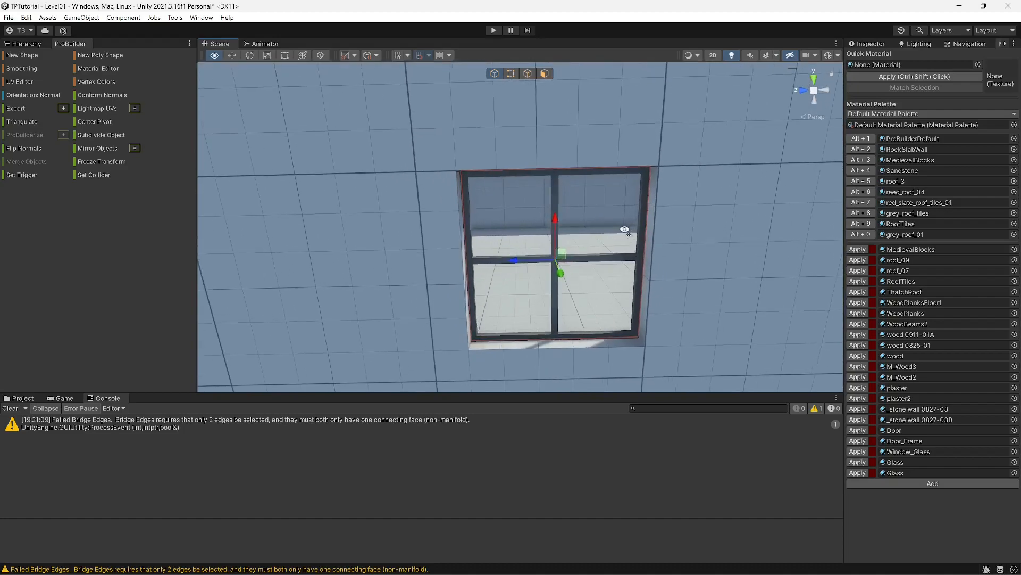
Locate the Glass material in the Assets/Materials folder and display its properties for editing.
{"action": "left_click", "coordinate": [893, 472]}
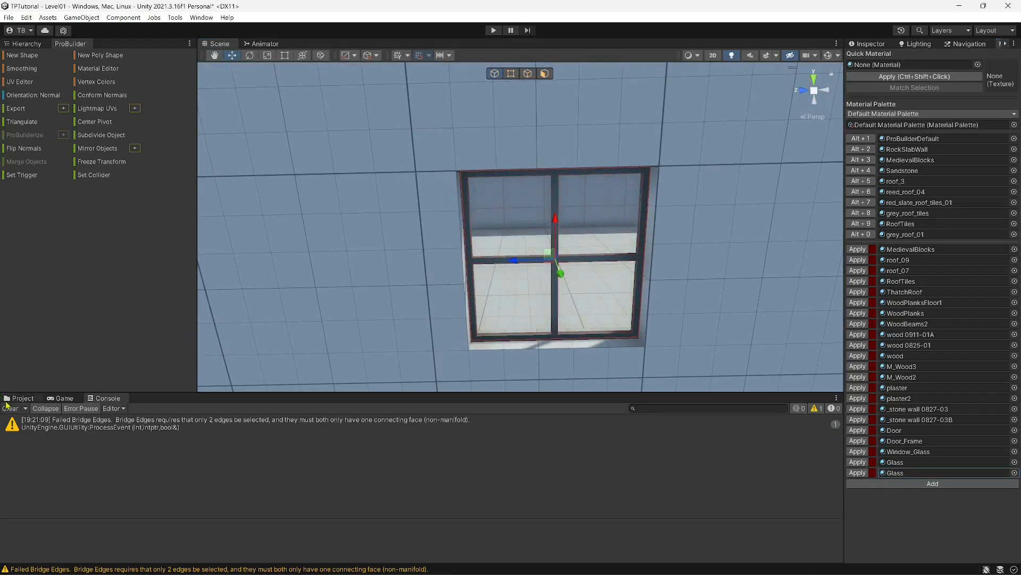
{"action": "left_click", "coordinate": [23, 399]}
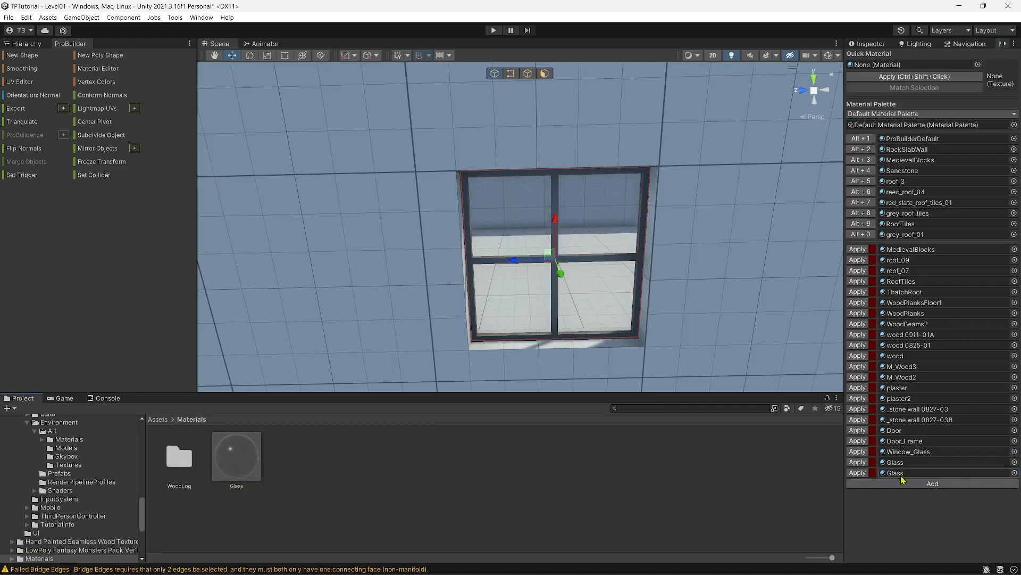
{"action": "left_click", "coordinate": [257, 474]}
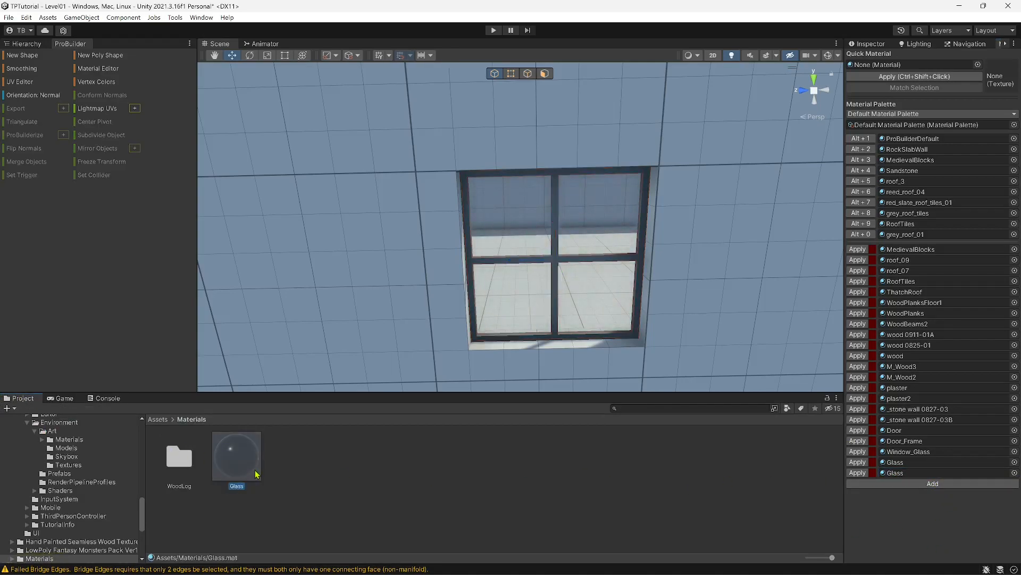
{"action": "left_click", "coordinate": [867, 45]}
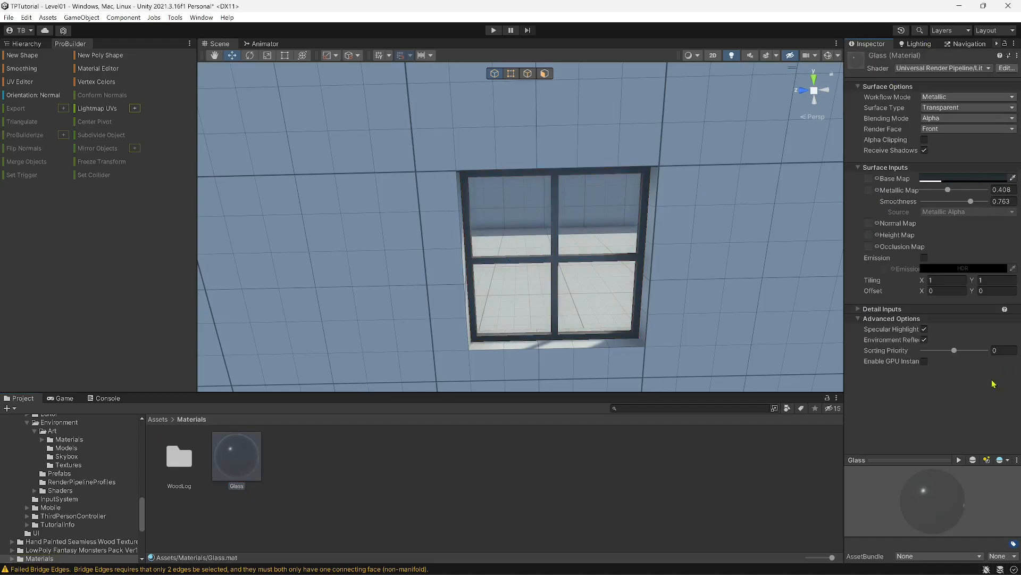
Change the Glass material's base map colour to blue 438AAE and raise its alpha for a more opaque glass.
{"action": "left_click", "coordinate": [942, 180]}
{"action": "left_click_drag", "start_coordinate": [936, 389], "coordinate": [956, 391]}
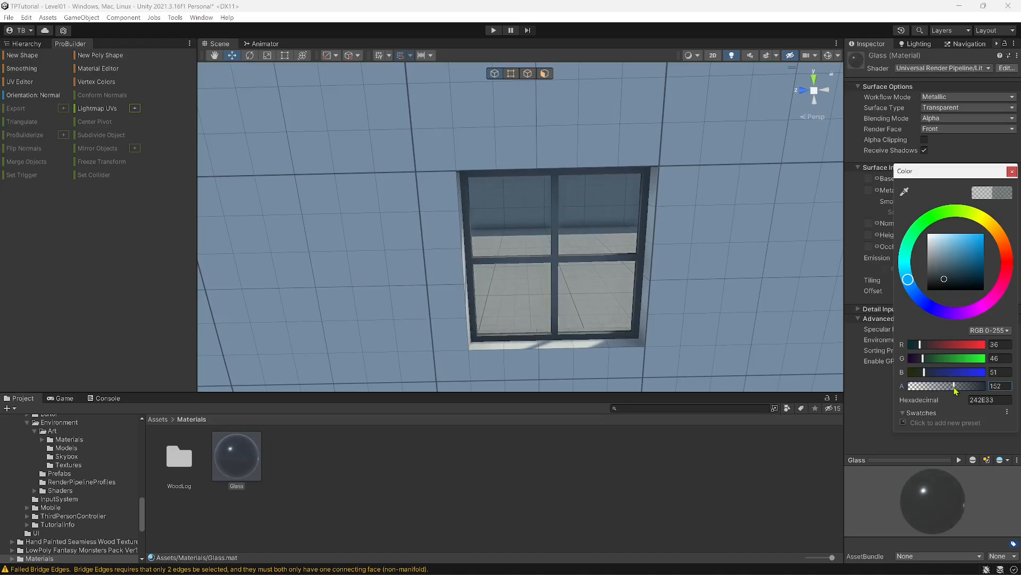
{"action": "mouse_move", "coordinate": [946, 271]}
{"action": "left_mouse_down"}
{"action": "mouse_move", "coordinate": [960, 278]}
{"action": "mouse_move", "coordinate": [939, 291]}
{"action": "mouse_move", "coordinate": [950, 275]}
{"action": "mouse_move", "coordinate": [998, 262]}
{"action": "mouse_move", "coordinate": [984, 233]}
{"action": "mouse_move", "coordinate": [953, 254]}
{"action": "mouse_move", "coordinate": [963, 252]}
{"action": "left_mouse_up"}
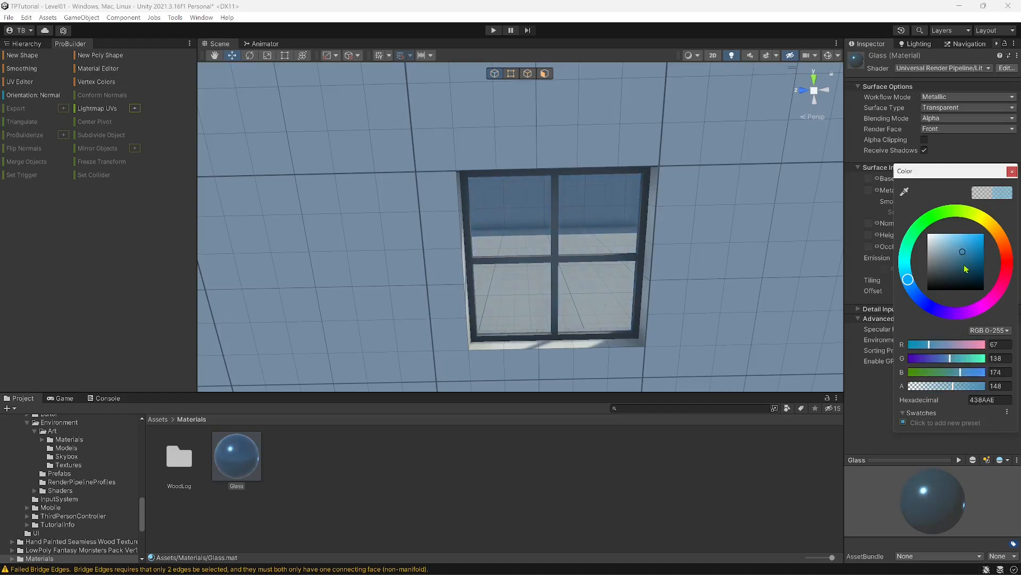
{"action": "left_click_drag", "start_coordinate": [959, 390], "coordinate": [969, 387]}
{"action": "right_click_drag", "start_coordinate": [568, 234], "coordinate": [540, 236]}
{"action": "key", "text": "w"}
{"action": "key", "text": "s"}
{"action": "key", "text": "w"}
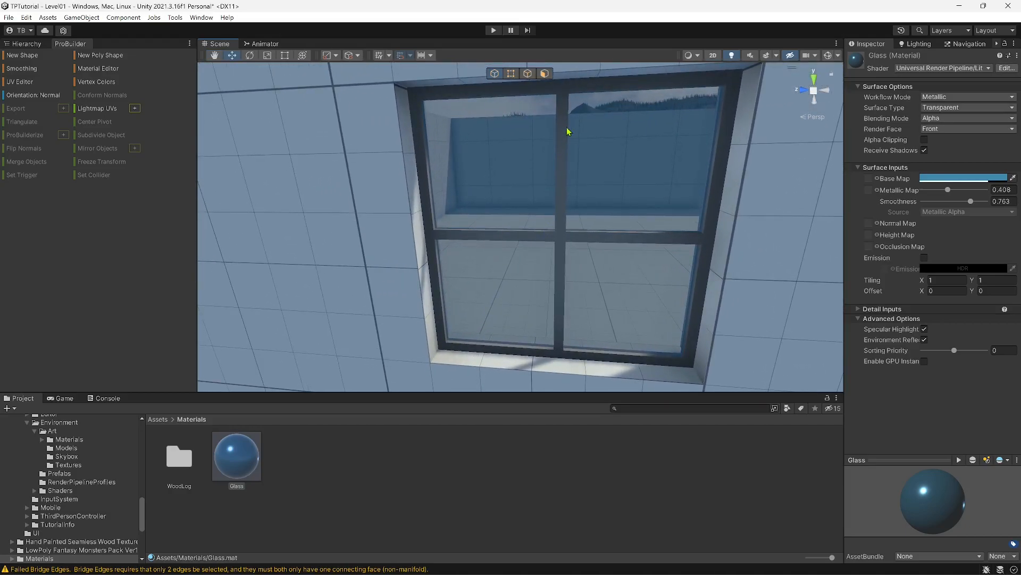
Select the outer glass plane together with all six vertical and horizontal window bars.
{"action": "left_click", "coordinate": [645, 162]}
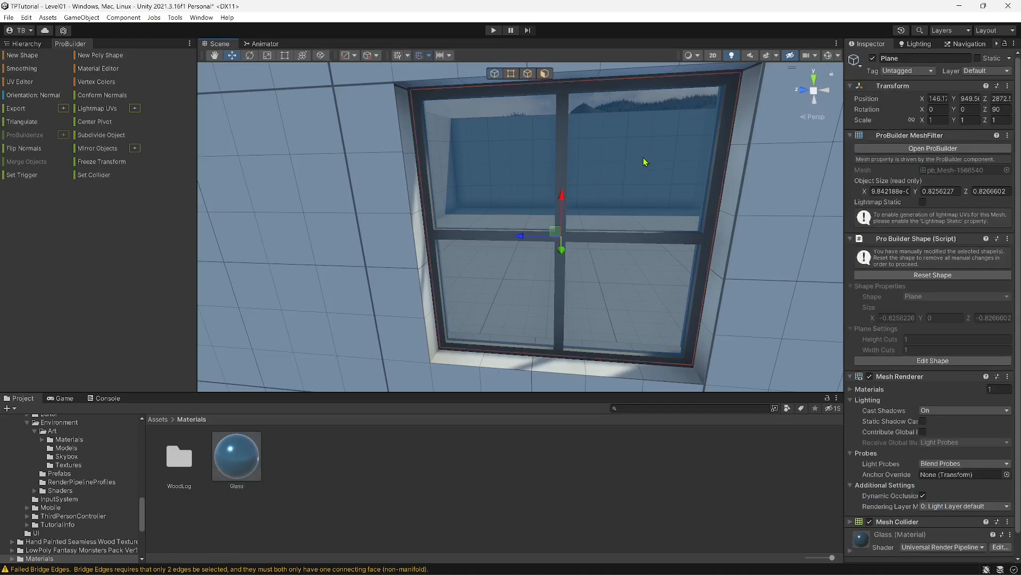
{"action": "left_click", "coordinate": [475, 238], "text": "shift"}
{"action": "left_click", "coordinate": [426, 197], "text": "shift"}
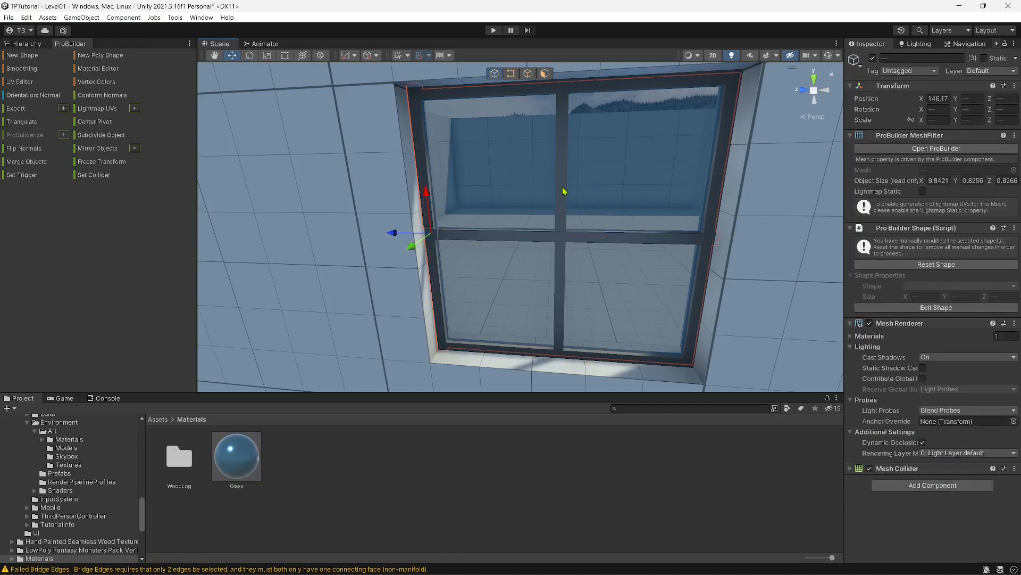
{"action": "left_click", "coordinate": [564, 189], "text": "shift"}
{"action": "left_click", "coordinate": [478, 97], "text": "shift"}
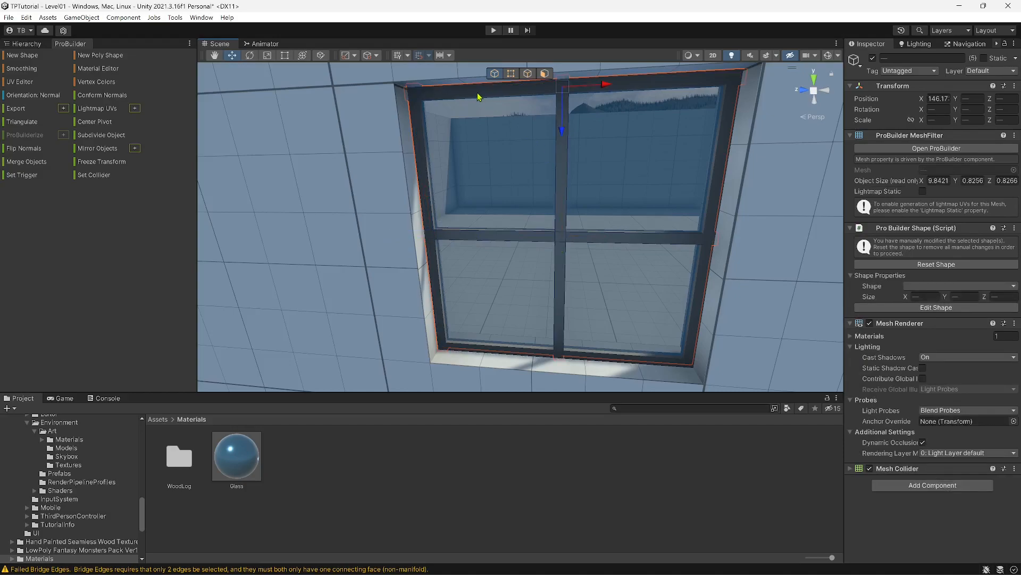
{"action": "left_click", "coordinate": [729, 133], "text": "shift"}
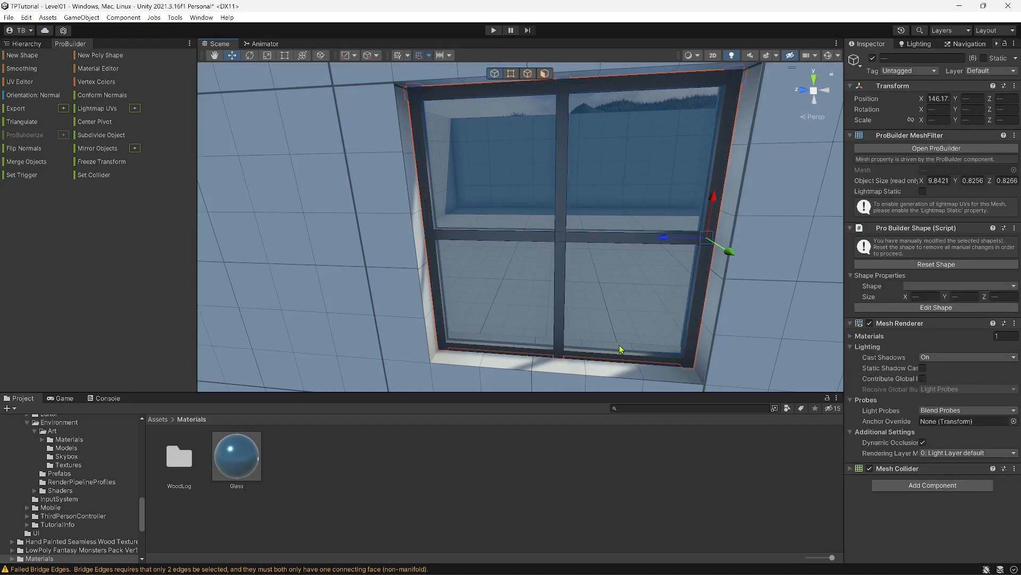
{"action": "left_click", "coordinate": [606, 359], "text": "shift"}
Add the inner glass plane to the window selection and show the selected objects in the scene hierarchy.
{"action": "left_click_drag", "start_coordinate": [623, 300], "coordinate": [196, 283], "text": "alt"}
{"action": "right_click_drag", "start_coordinate": [196, 284], "coordinate": [188, 282]}
{"action": "left_click", "coordinate": [478, 219], "text": "shift"}
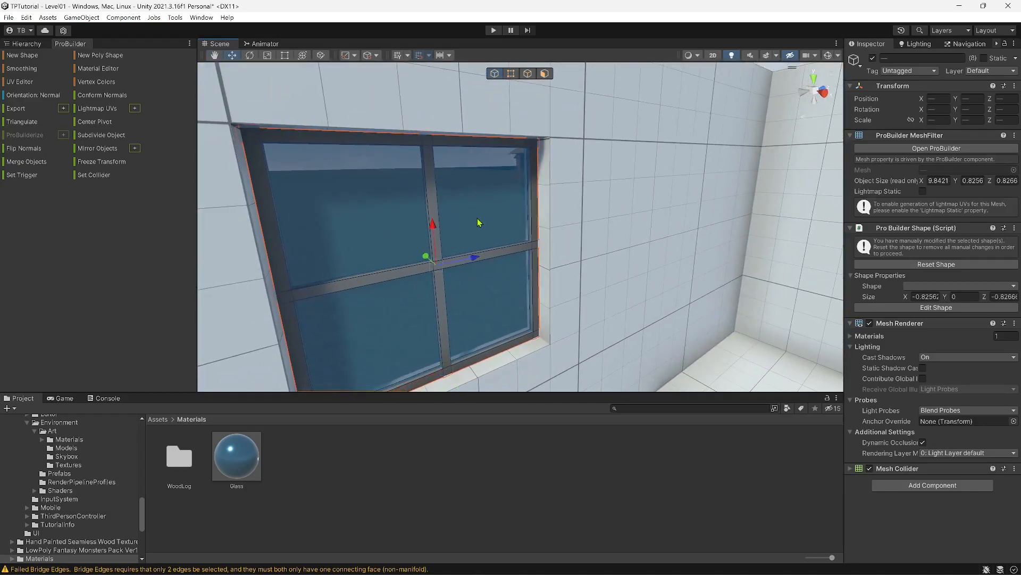
{"action": "right_click_drag", "start_coordinate": [475, 239], "coordinate": [953, 235]}
{"action": "key", "text": "w"}
{"action": "left_click", "coordinate": [25, 43]}
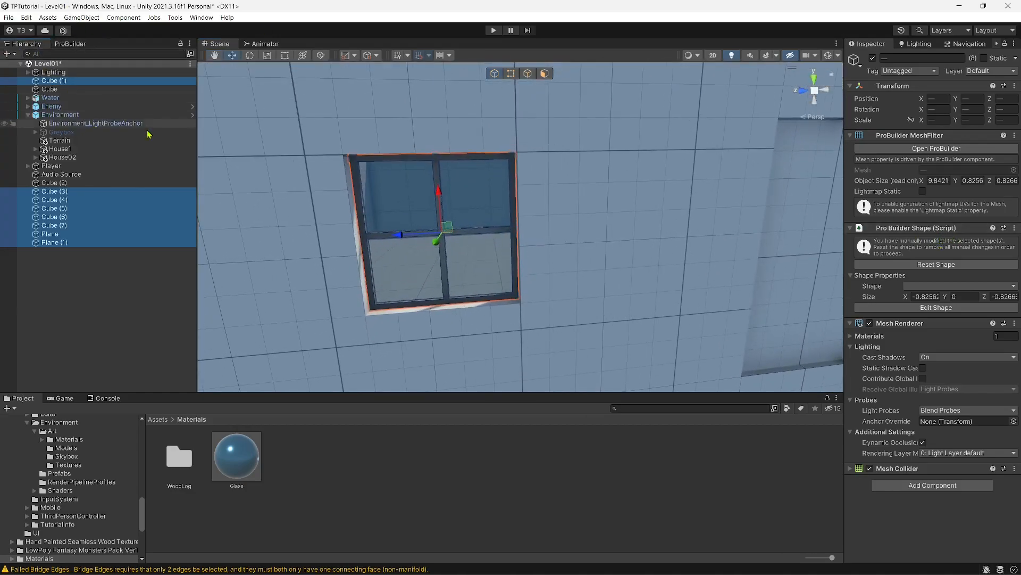
Group the selected window bars and glass planes under a new empty parent object named Window.
{"action": "right_click", "coordinate": [113, 218]}
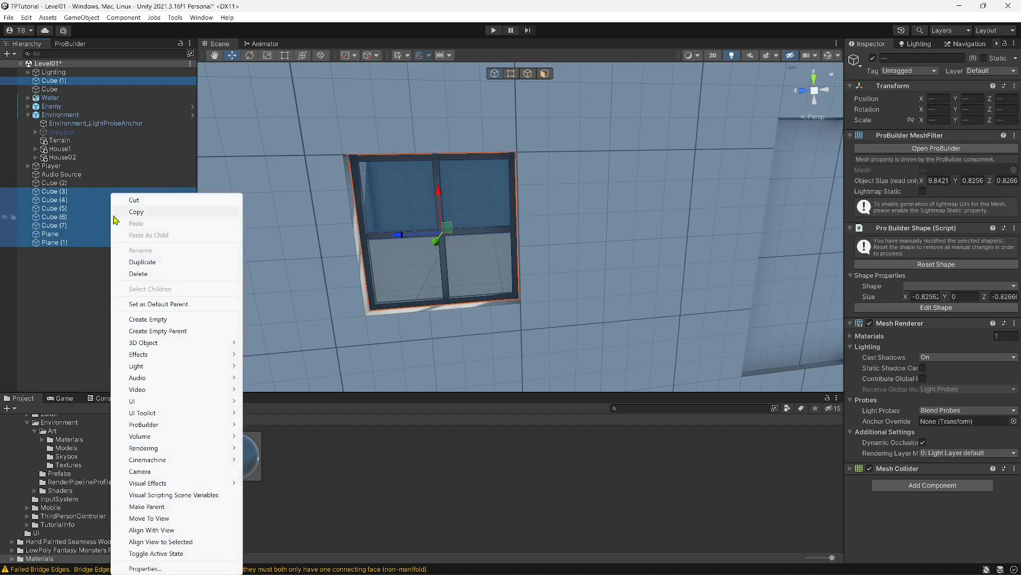
{"action": "left_click", "coordinate": [228, 331]}
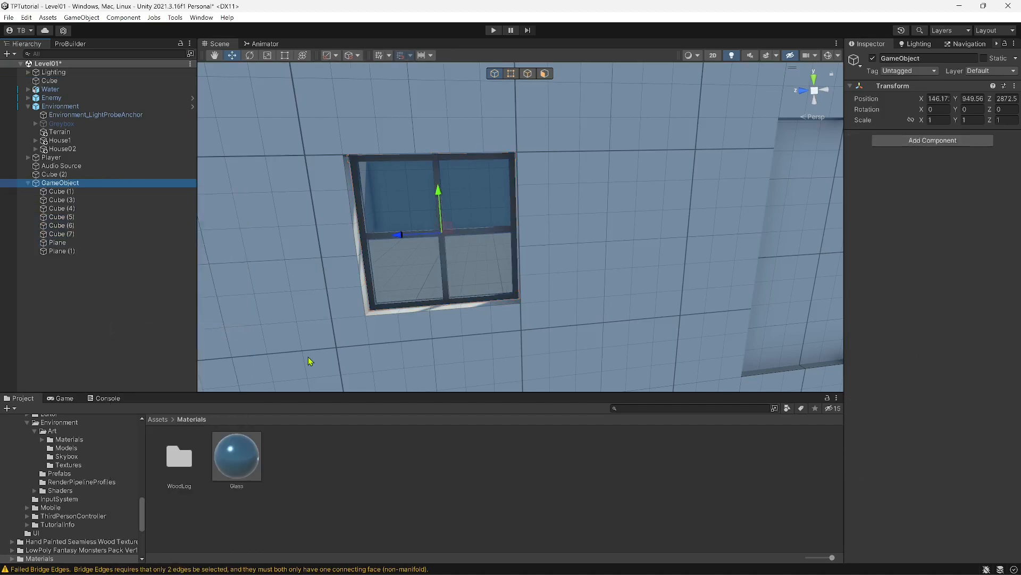
{"action": "left_click", "coordinate": [924, 58]}
{"action": "type", "text": "Win"}
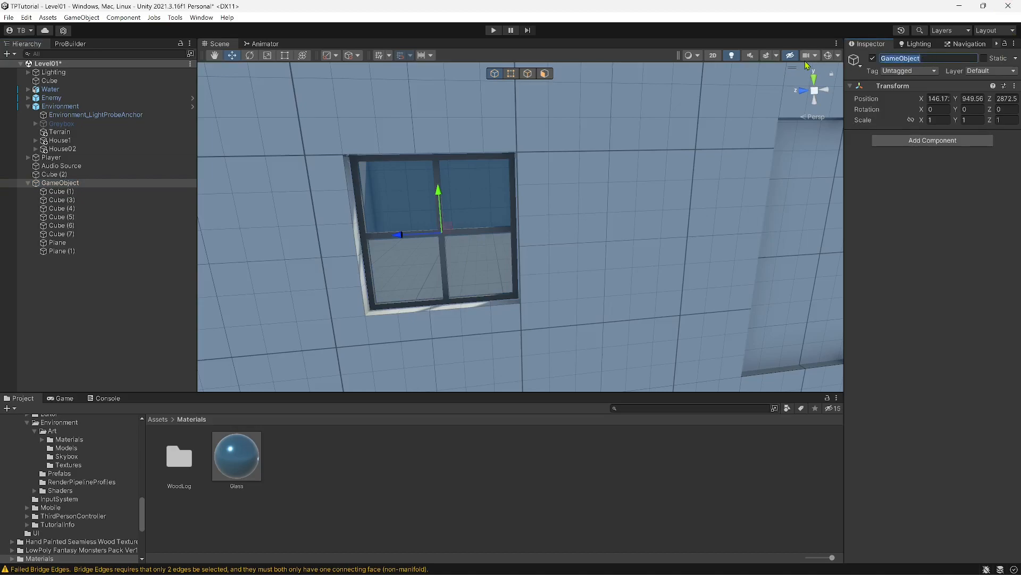
{"action": "type", "text": "dow"}
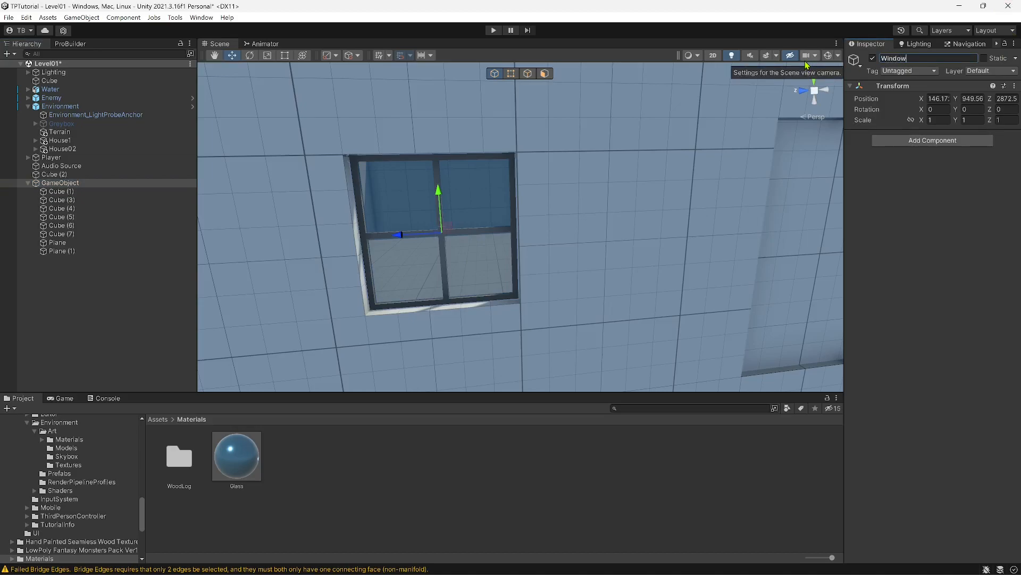
{"action": "key", "text": "Return"}
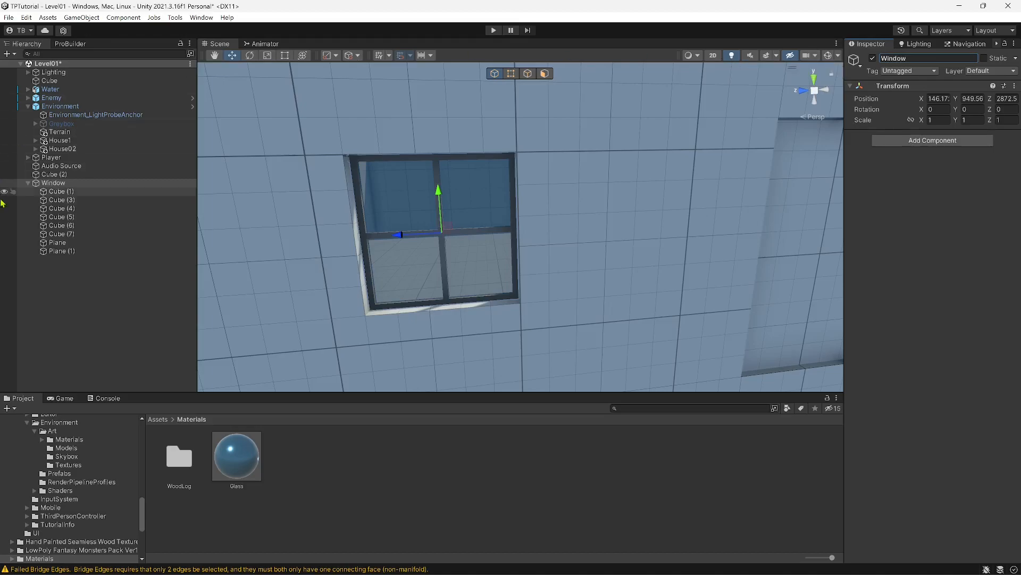
Rename the window's vertical middle bar, Cube (1), as CenterFrame.
{"action": "left_click", "coordinate": [55, 192]}
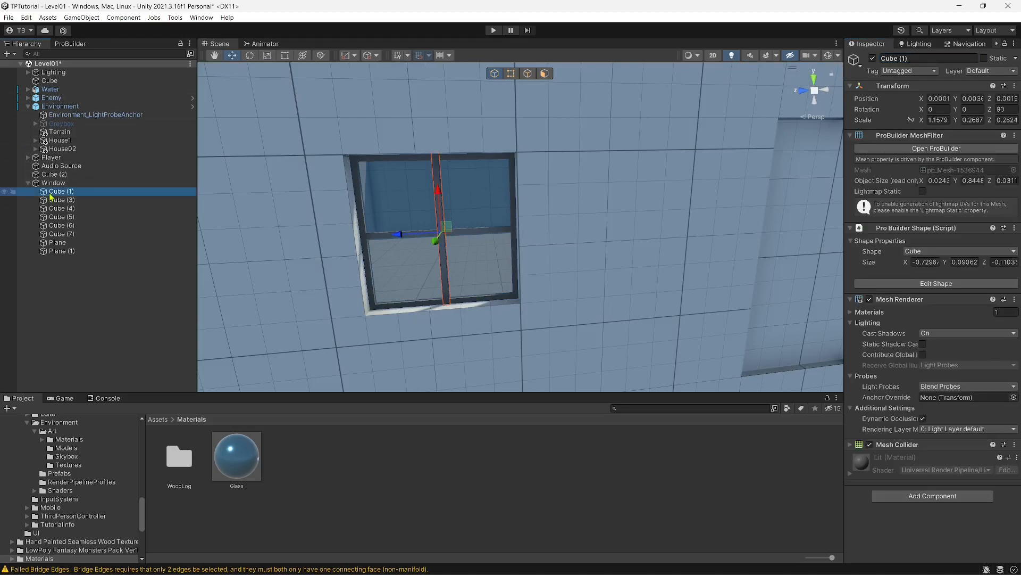
{"action": "left_click", "coordinate": [921, 59]}
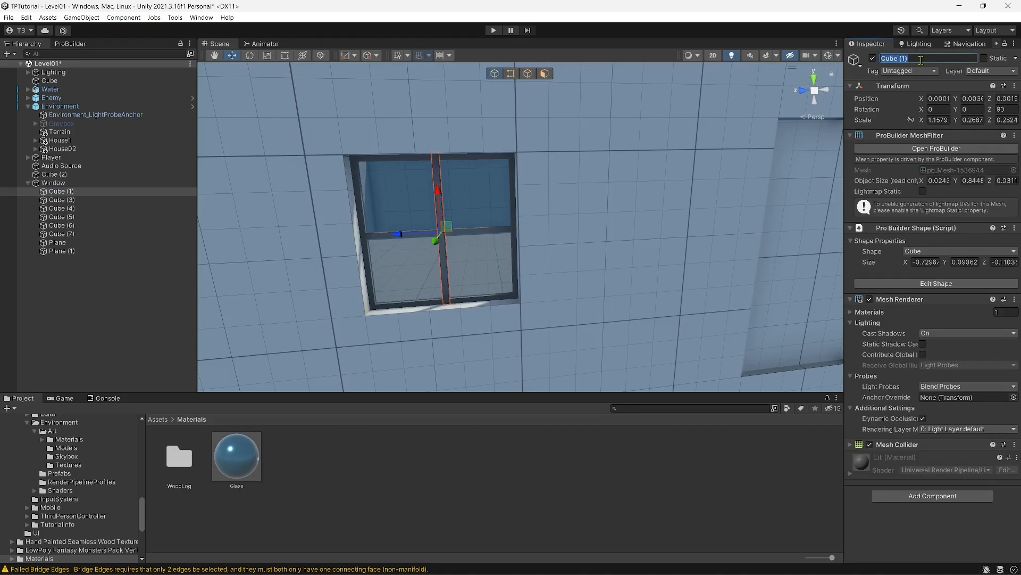
{"action": "type", "text": "CenterFrame"}
{"action": "key", "text": "Return"}
Rename the window's right vertical bar, Cube (3), as RSideFrame.
{"action": "left_click", "coordinate": [74, 200]}
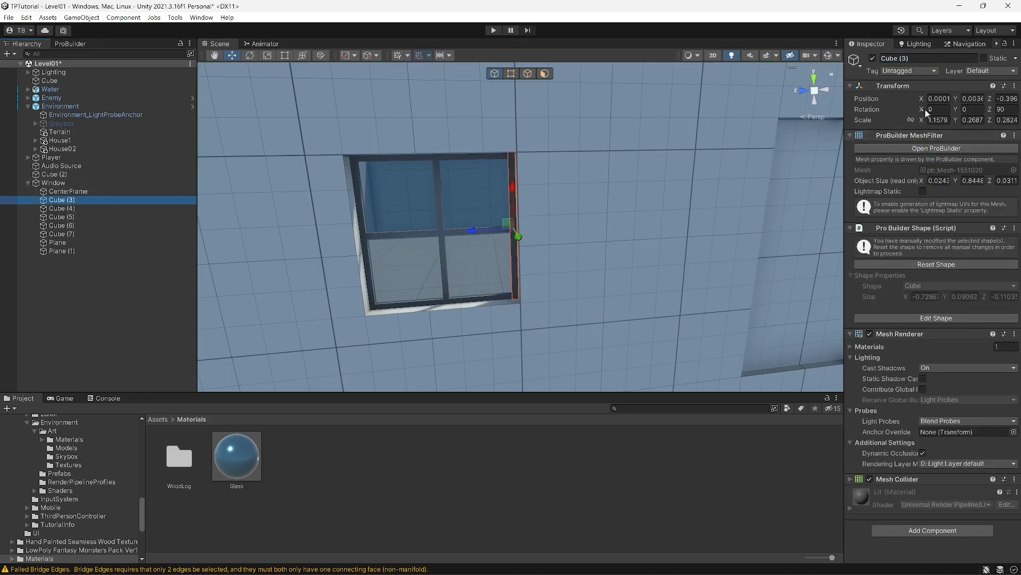
{"action": "left_click", "coordinate": [920, 57]}
{"action": "type", "text": "F"}
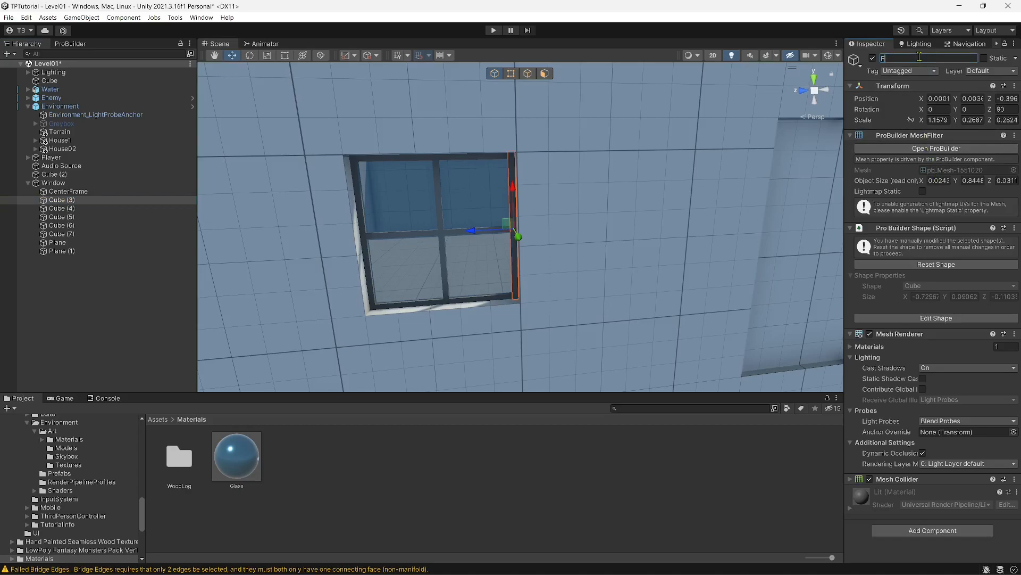
{"action": "type", "text": "rame"}
{"action": "key", "text": "BackSpace"}
{"action": "key", "text": "BackSpace"}
{"action": "key", "text": "BackSpace"}
{"action": "key", "text": "BackSpace"}
{"action": "type", "text": "R"}
{"action": "key", "text": "BackSpace"}
{"action": "key", "text": "BackSpace"}
{"action": "key", "text": "BackSpace"}
{"action": "key", "text": "BackSpace"}
{"action": "key", "text": "BackSpace"}
{"action": "type", "text": "SideFrame"}
{"action": "key", "text": "BackSpace"}
{"action": "key", "text": "BackSpace"}
{"action": "key", "text": "BackSpace"}
{"action": "key", "text": "BackSpace"}
{"action": "key", "text": "BackSpace"}
{"action": "key", "text": "BackSpace"}
{"action": "key", "text": "BackSpace"}
{"action": "key", "text": "BackSpace"}
{"action": "key", "text": "BackSpace"}
{"action": "type", "text": "RSideFrame"}
{"action": "key", "text": "Return"}
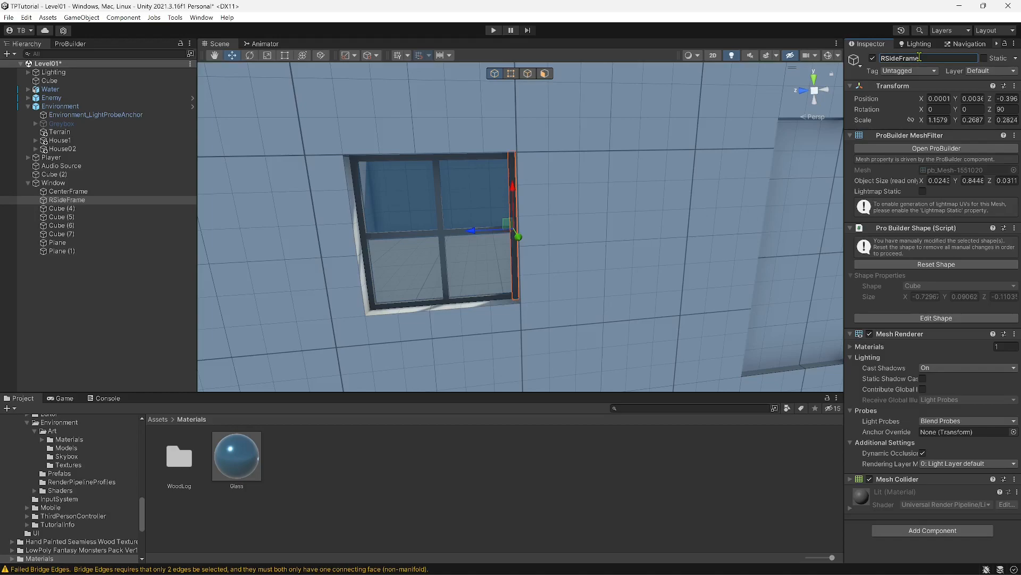
Rename the window's left vertical bar, Cube (4), as LSideFrame.
{"action": "left_click", "coordinate": [57, 209]}
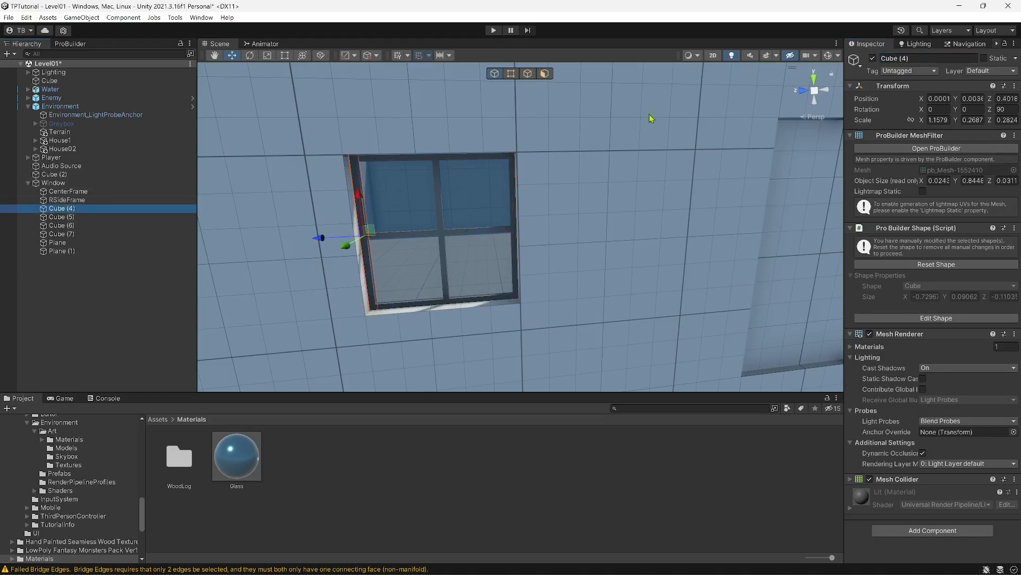
{"action": "left_click", "coordinate": [925, 59]}
{"action": "type", "text": "LSideFrame"}
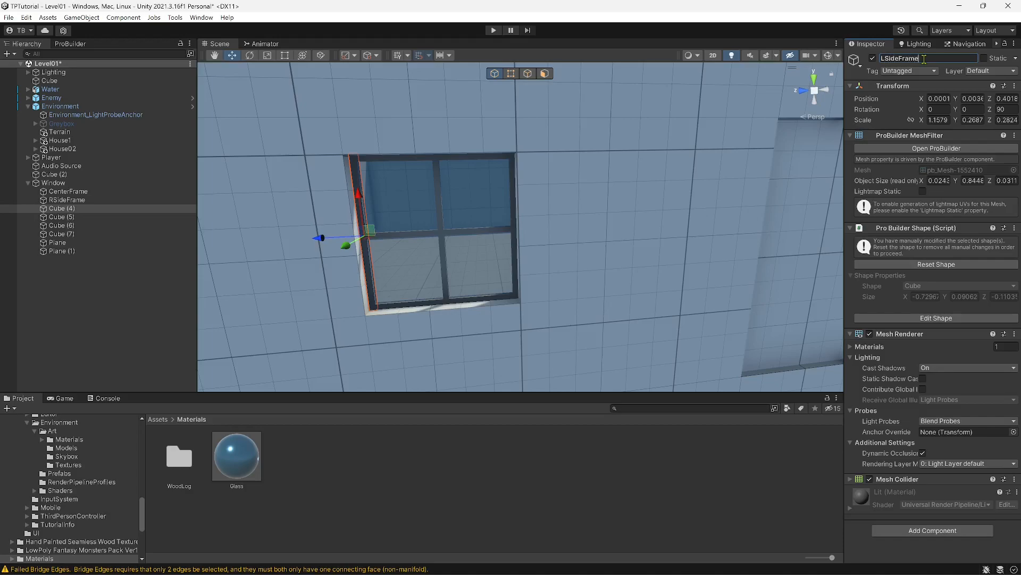
{"action": "key", "text": "Return"}
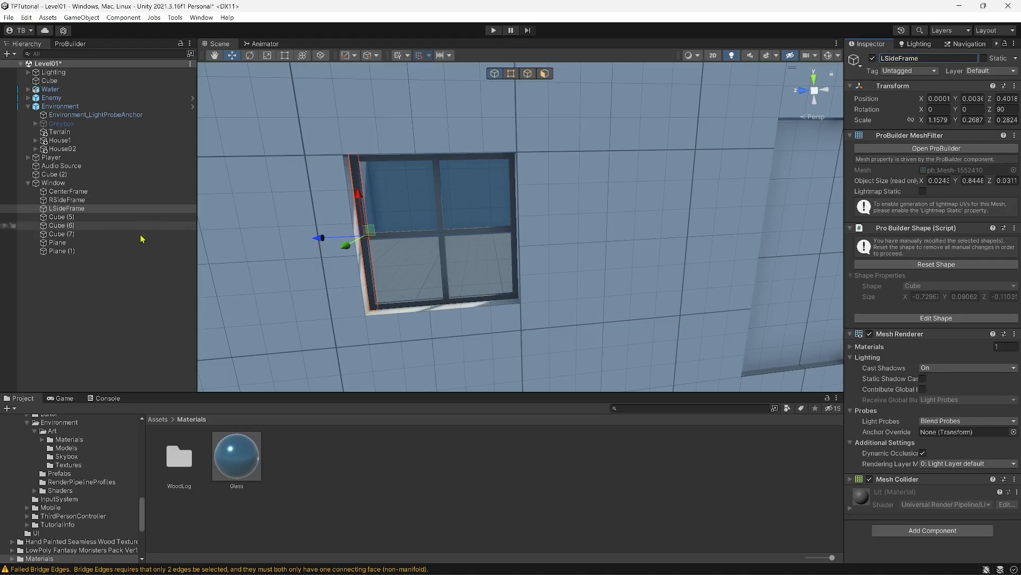
Compare the two middle bars of the window and rename the vertical one as VCenterFrame.
{"action": "left_click", "coordinate": [59, 217]}
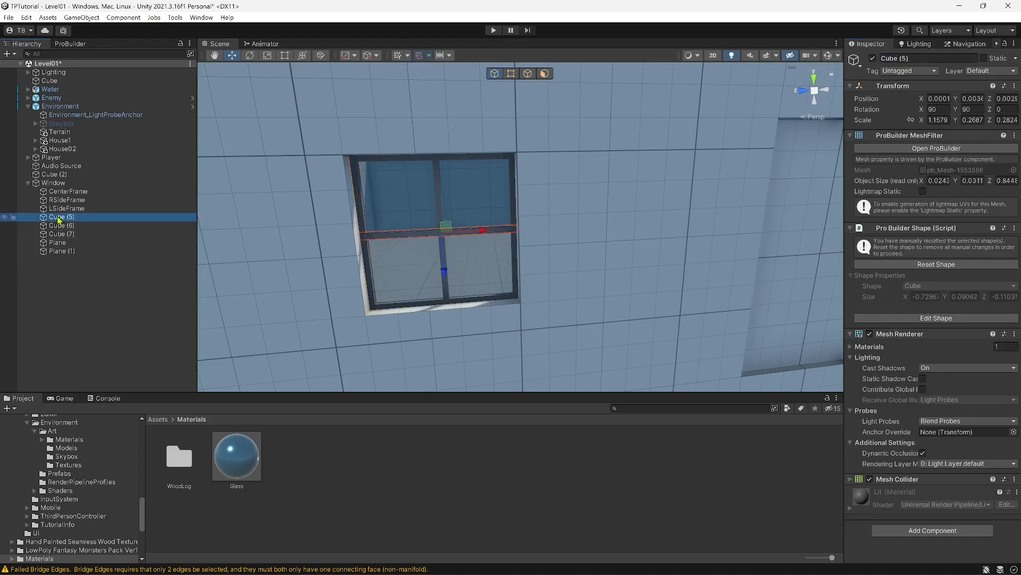
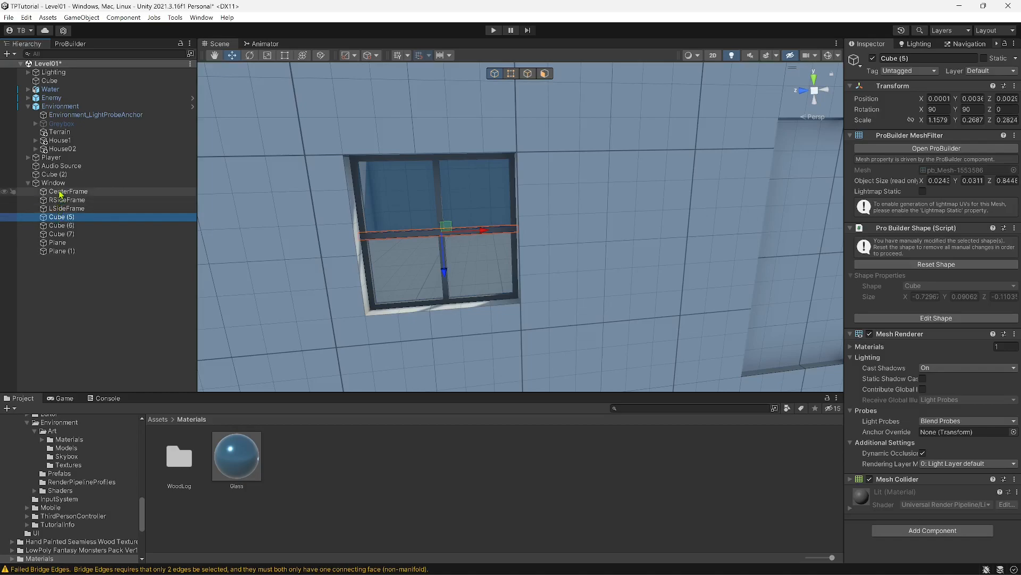
{"action": "left_click", "coordinate": [60, 193]}
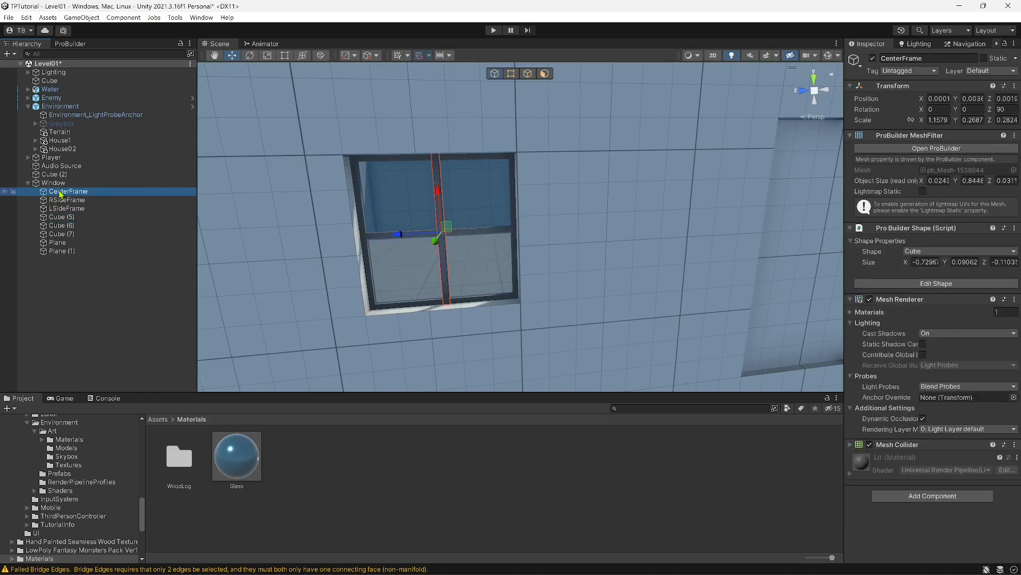
{"action": "left_click", "coordinate": [61, 217]}
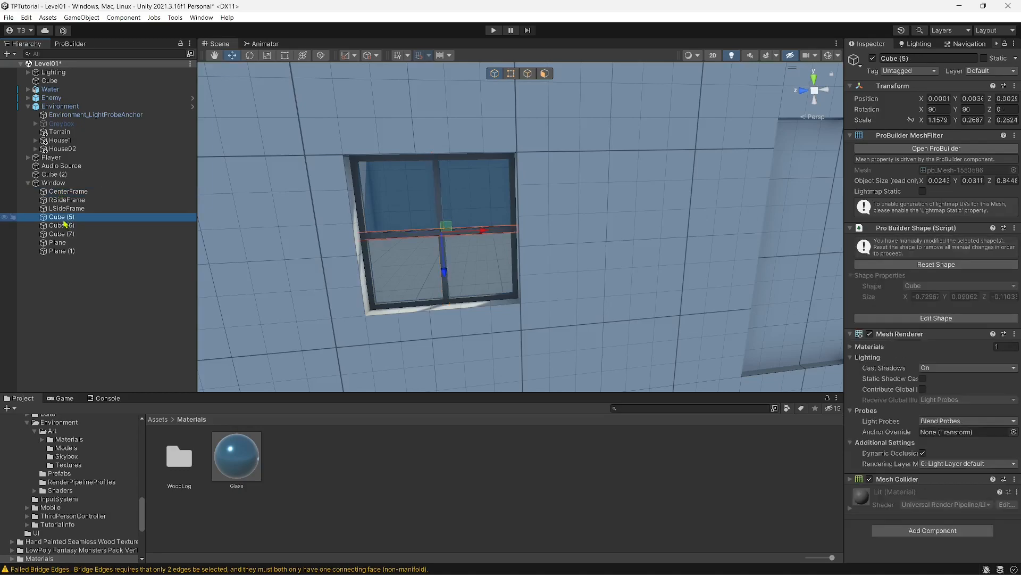
{"action": "left_click", "coordinate": [63, 203]}
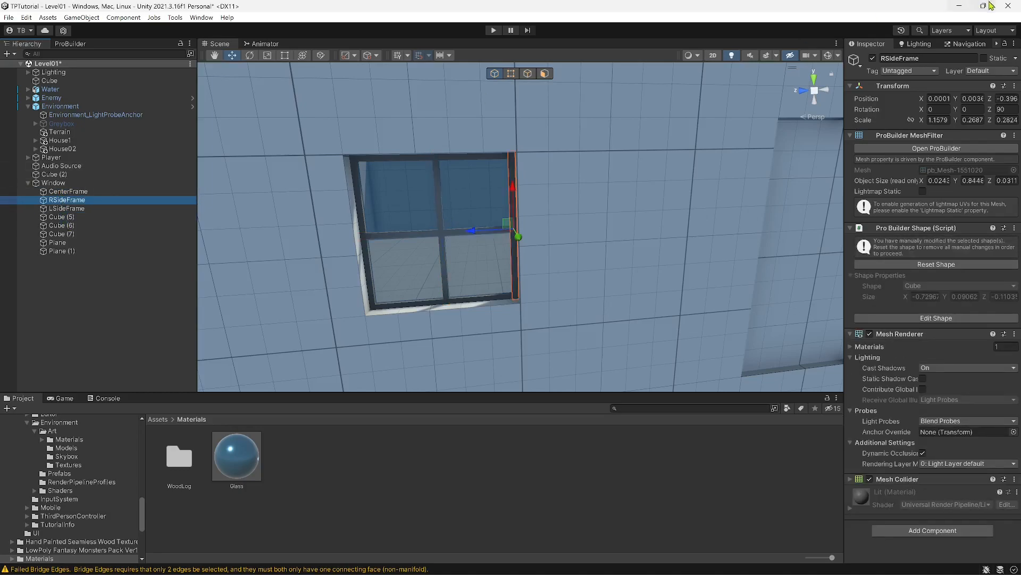
{"action": "left_click", "coordinate": [70, 194]}
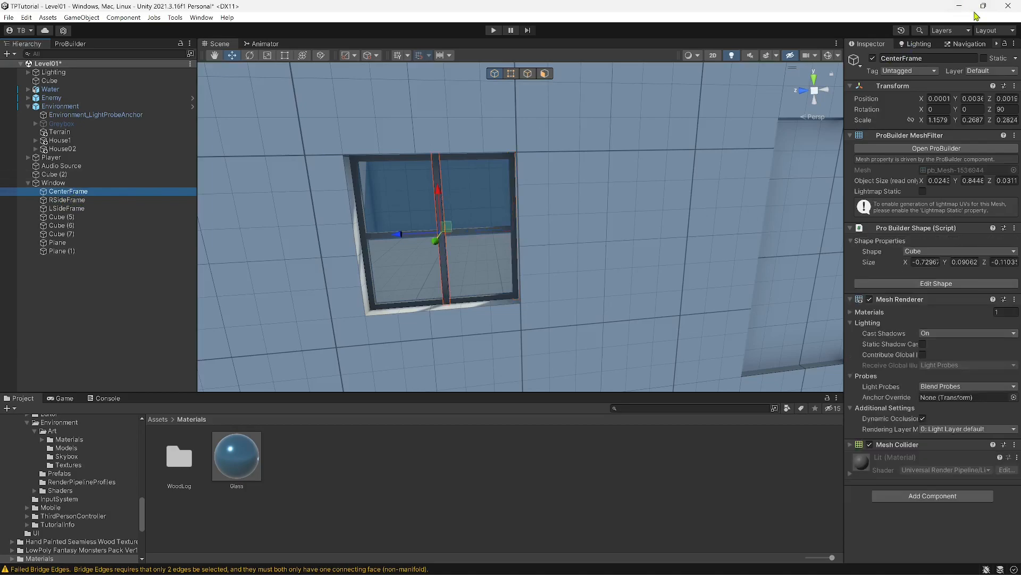
{"action": "left_click", "coordinate": [901, 58]}
{"action": "left_click", "coordinate": [900, 59]}
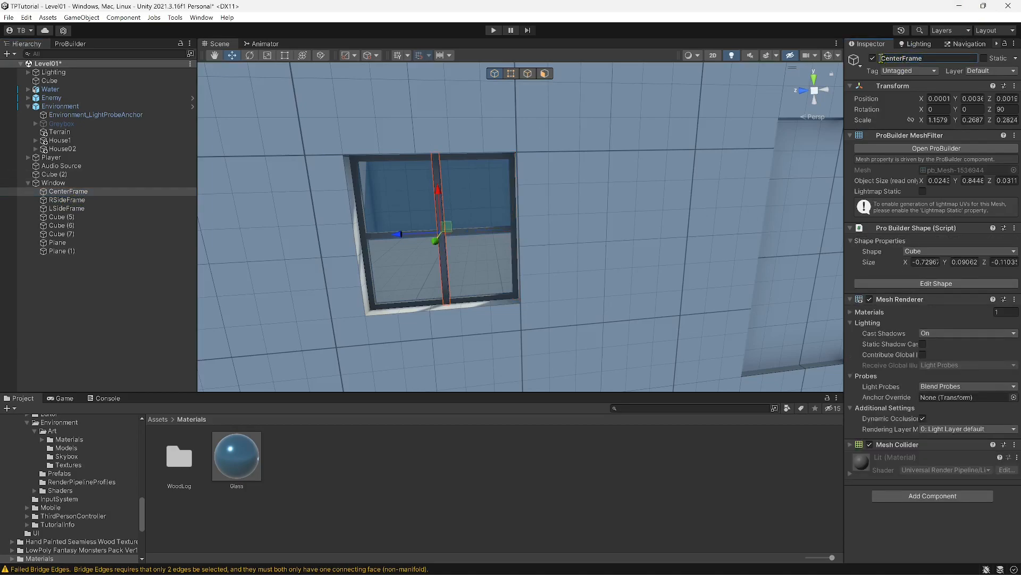
{"action": "type", "text": "P"}
{"action": "key", "text": "BackSpace"}
{"action": "type", "text": "V"}
Rename the window's horizontal middle bar, Cube (5), as HCenterFrame.
{"action": "left_click", "coordinate": [58, 218]}
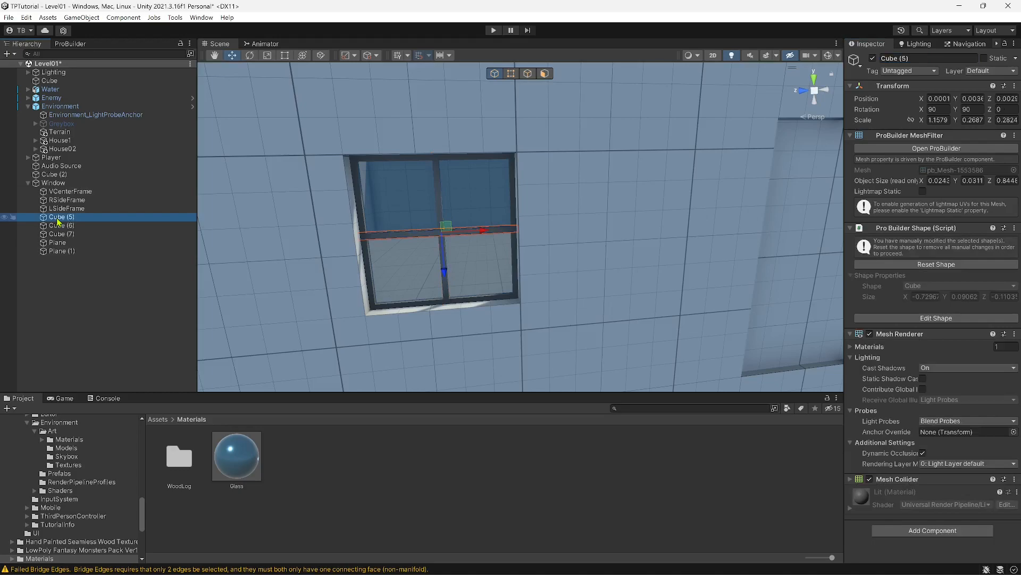
{"action": "left_click", "coordinate": [933, 56]}
{"action": "type", "text": "HCenterFrame"}
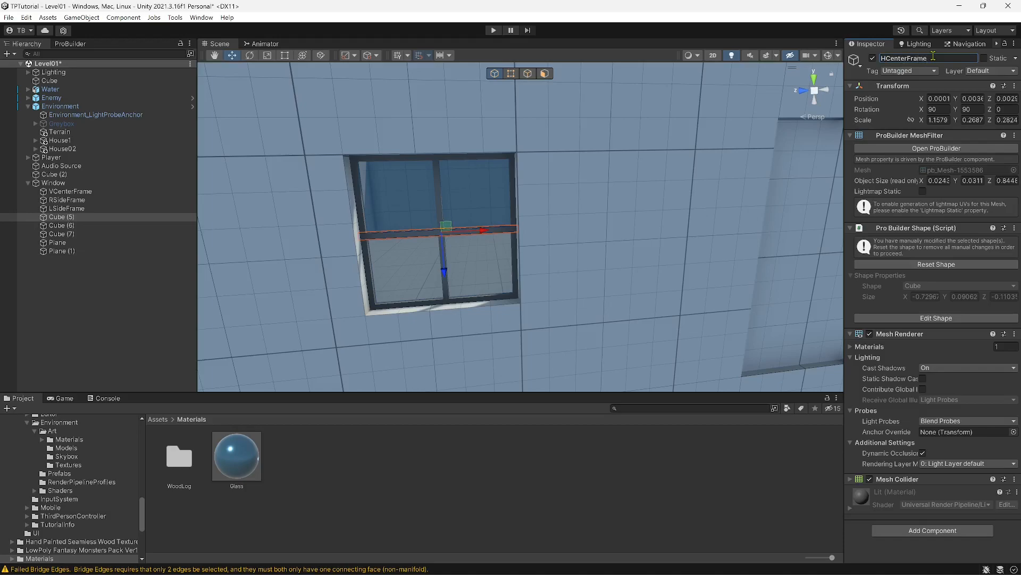
{"action": "key", "text": "Return"}
Rename the window's upper horizontal bar, Cube (6), as TopFrame and its lower one, Cube (7), as BottomFrame.
{"action": "left_click", "coordinate": [63, 227]}
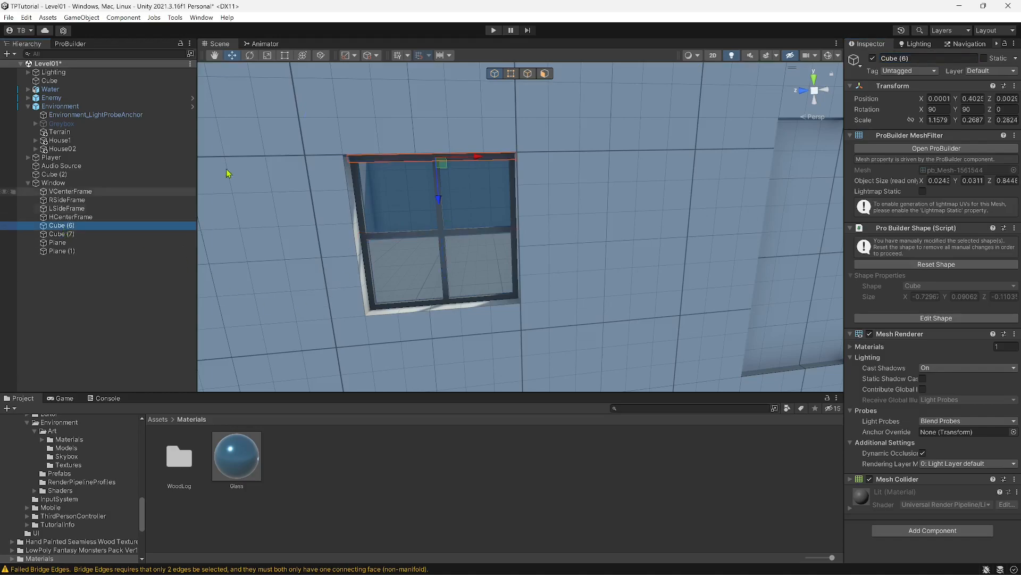
{"action": "left_click", "coordinate": [916, 59]}
{"action": "type", "text": "TopFrame"}
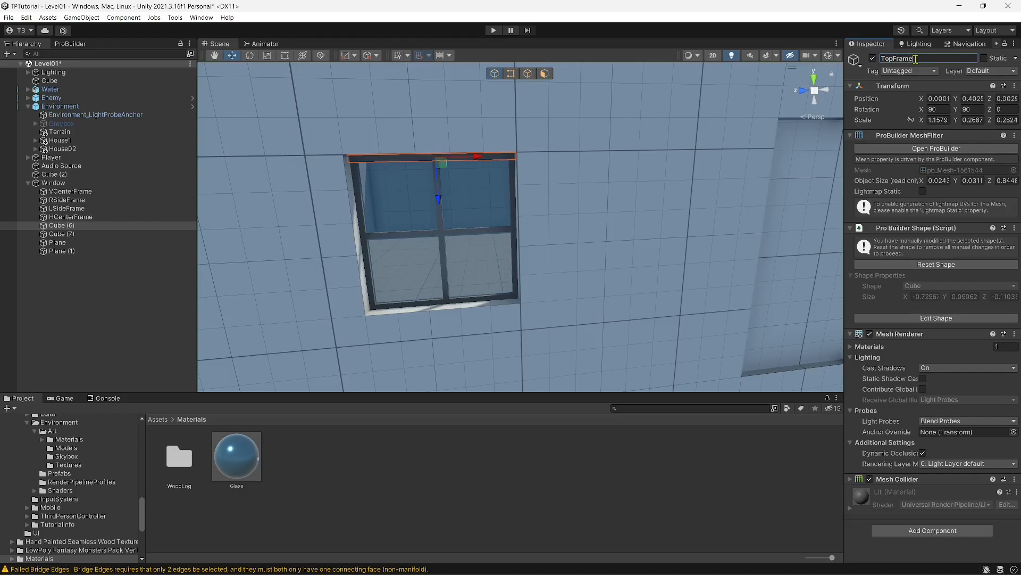
{"action": "key", "text": "Return"}
{"action": "left_click", "coordinate": [73, 235]}
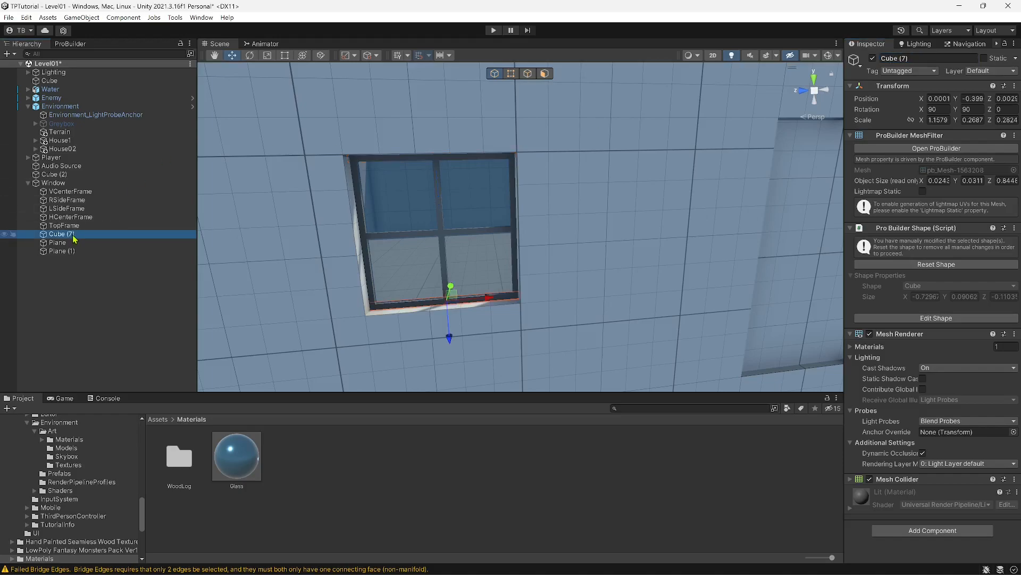
{"action": "left_click", "coordinate": [925, 58]}
{"action": "type", "text": "BottomFrame"}
{"action": "key", "text": "Return"}
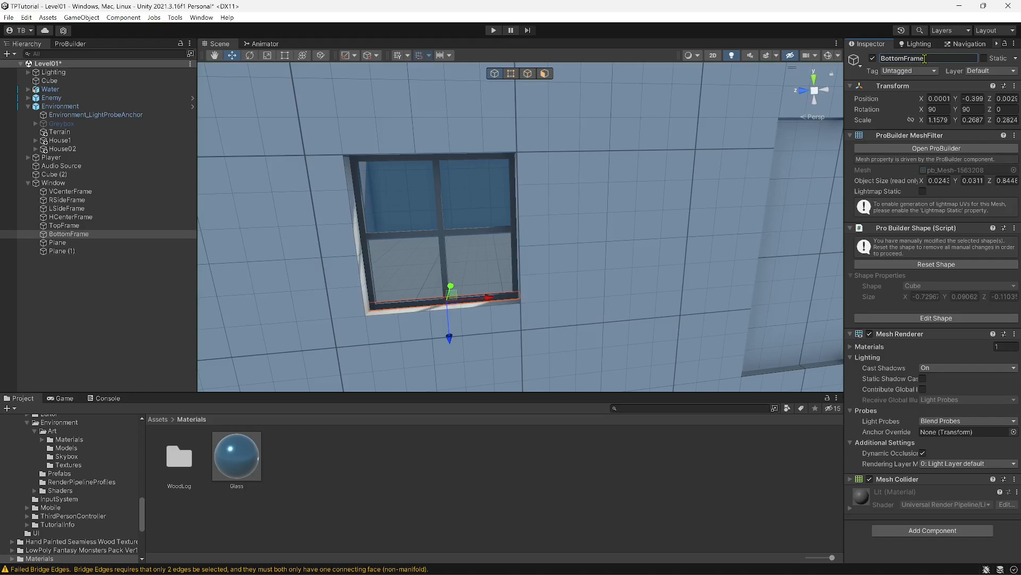
Group all six frame bars under a new empty parent named Frame inside the Window object.
{"action": "left_click", "coordinate": [72, 192], "text": "shift"}
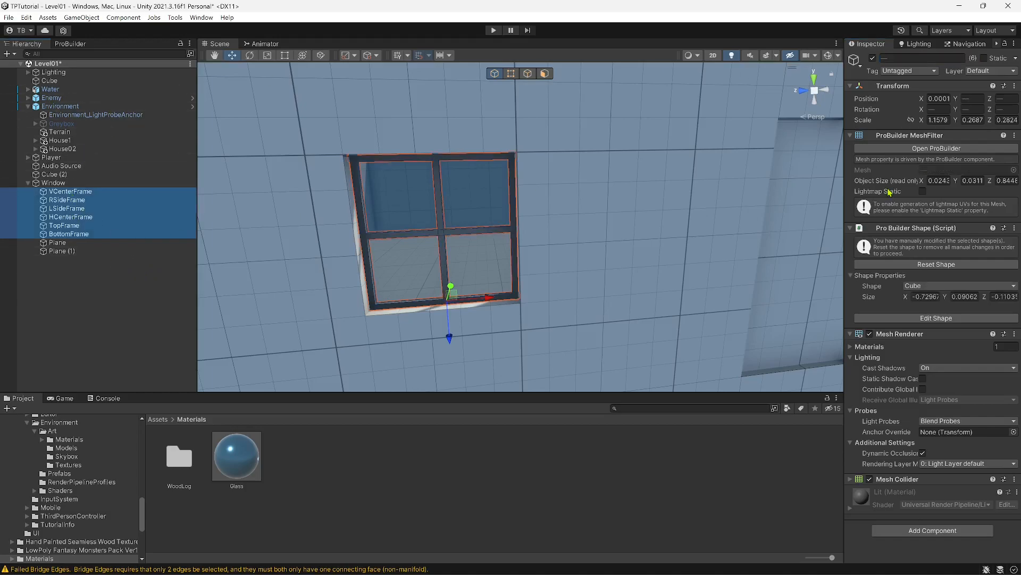
{"action": "right_click", "coordinate": [66, 207]}
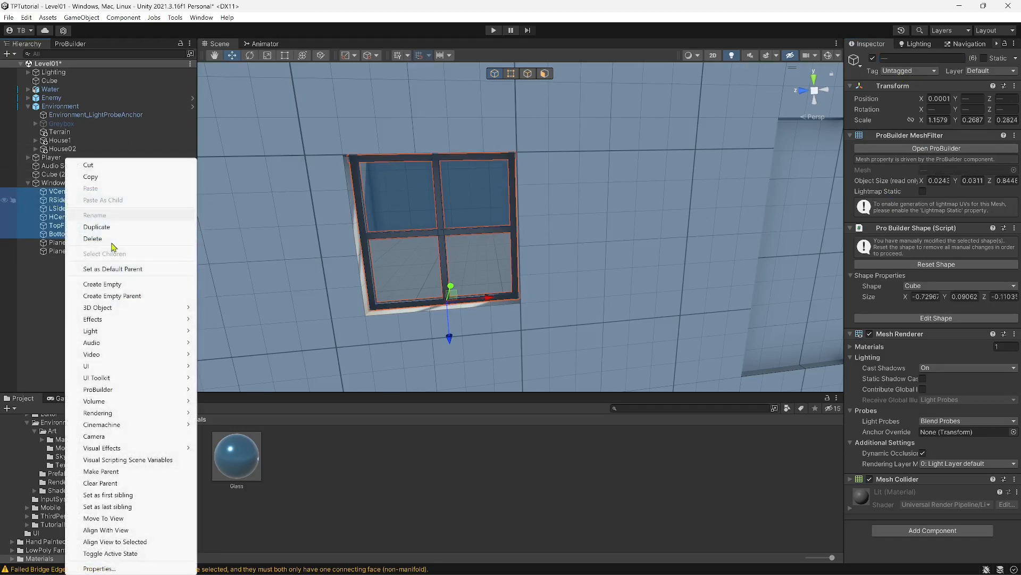
{"action": "left_click", "coordinate": [132, 295]}
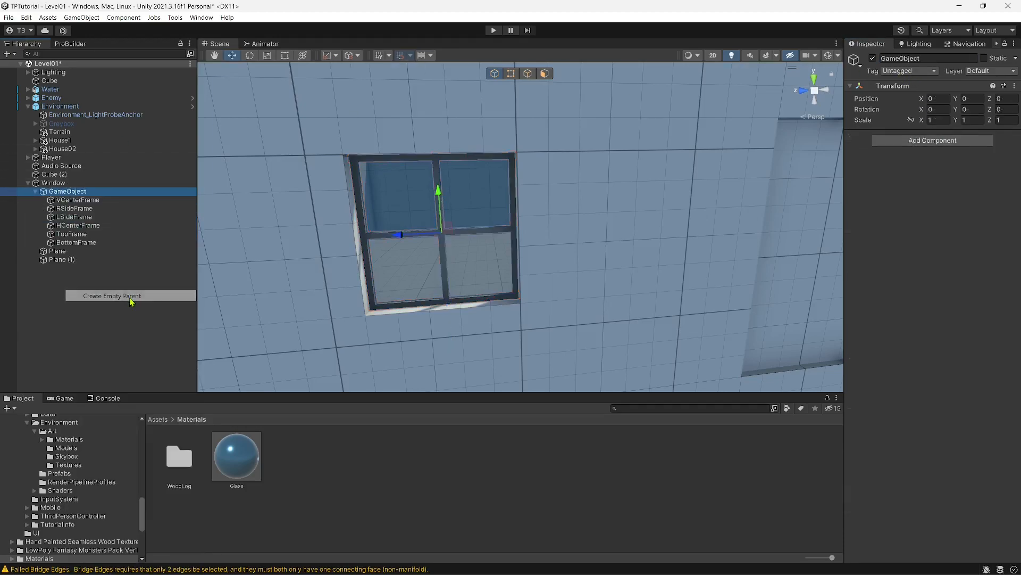
{"action": "left_click", "coordinate": [936, 57]}
{"action": "type", "text": "Frame"}
{"action": "key", "text": "Return"}
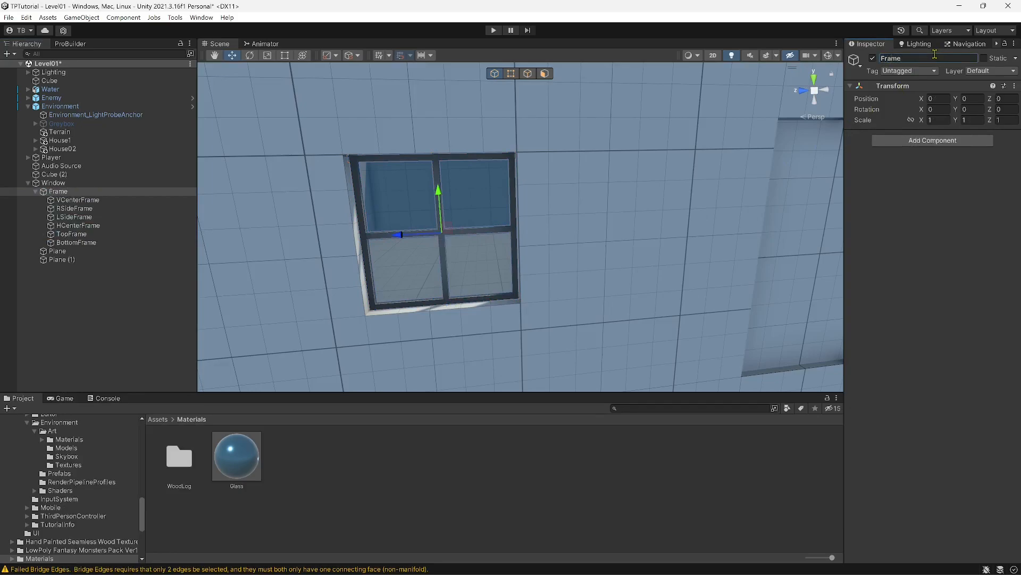
Collapse the Frame group and rename the glass object Plane as FrontGlass.
{"action": "left_click", "coordinate": [35, 192]}
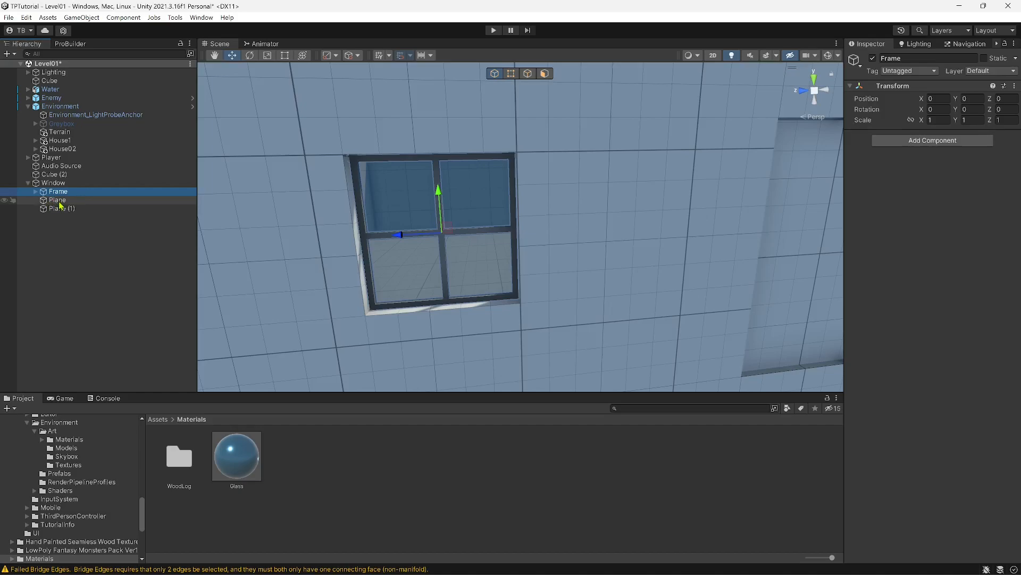
{"action": "left_click", "coordinate": [59, 201]}
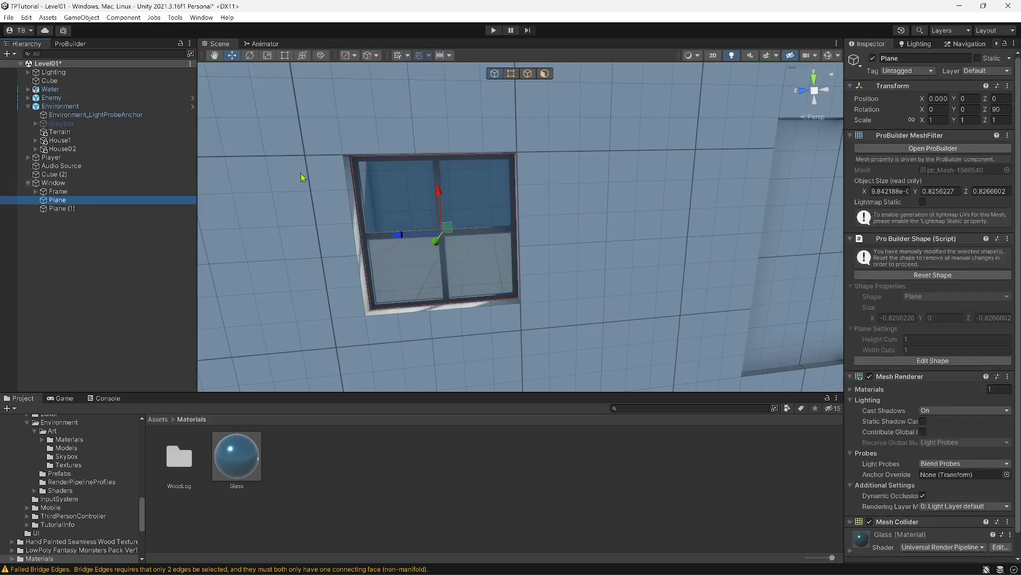
{"action": "left_click", "coordinate": [921, 59]}
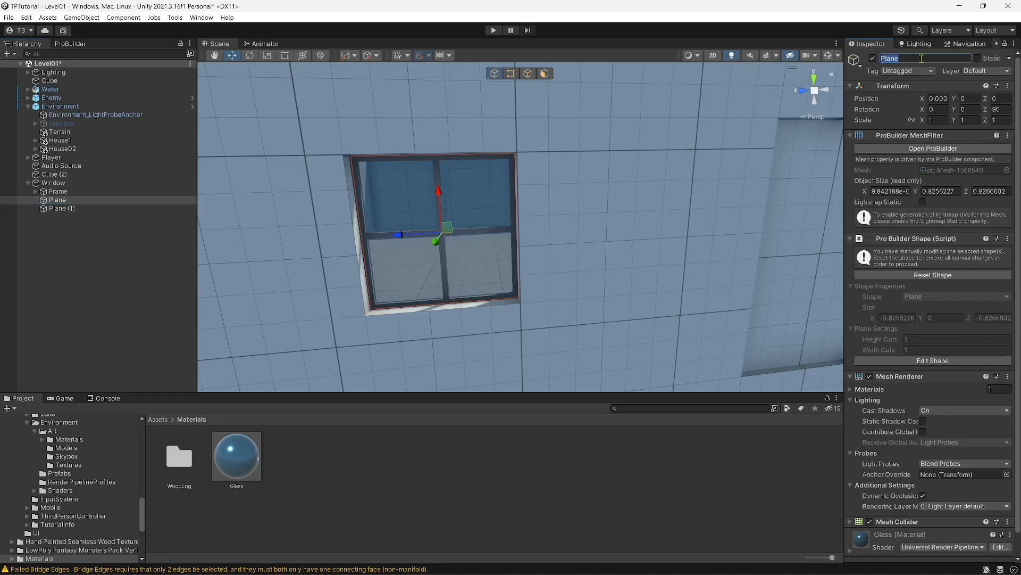
{"action": "type", "text": "FrontGlass"}
{"action": "key", "text": "Return"}
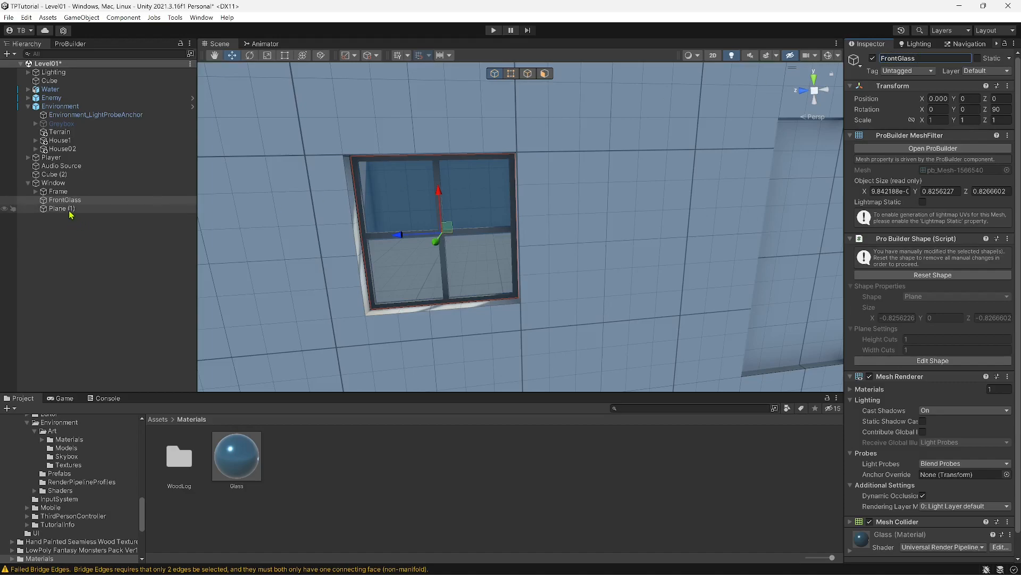
Rename the FrontGlass object as OutsideGlass and the other glass plane, Plane (1), as InsideGlass.
{"action": "left_click", "coordinate": [900, 55]}
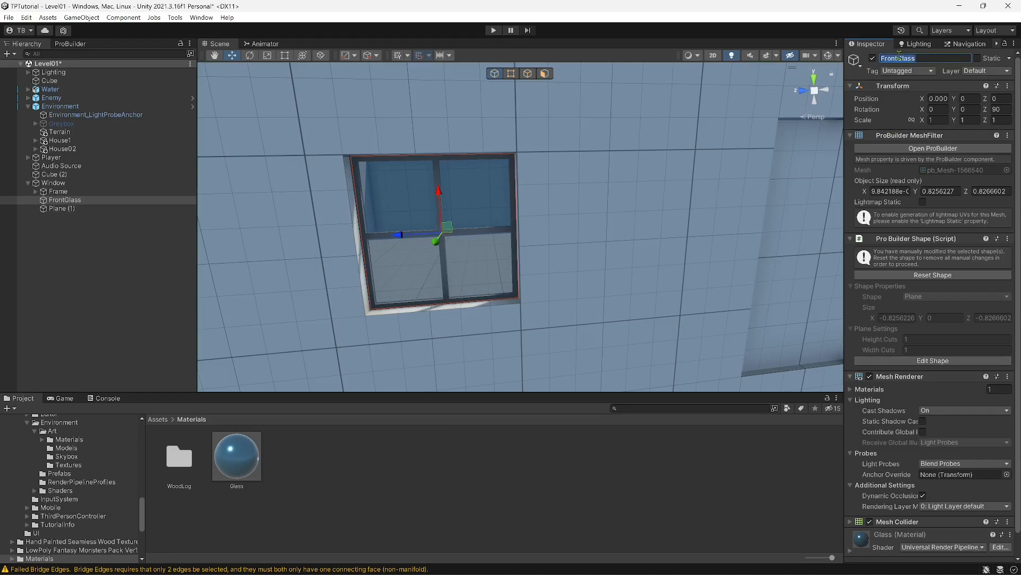
{"action": "type", "text": "OutsideGlass"}
{"action": "key", "text": "Return"}
{"action": "left_click", "coordinate": [73, 208]}
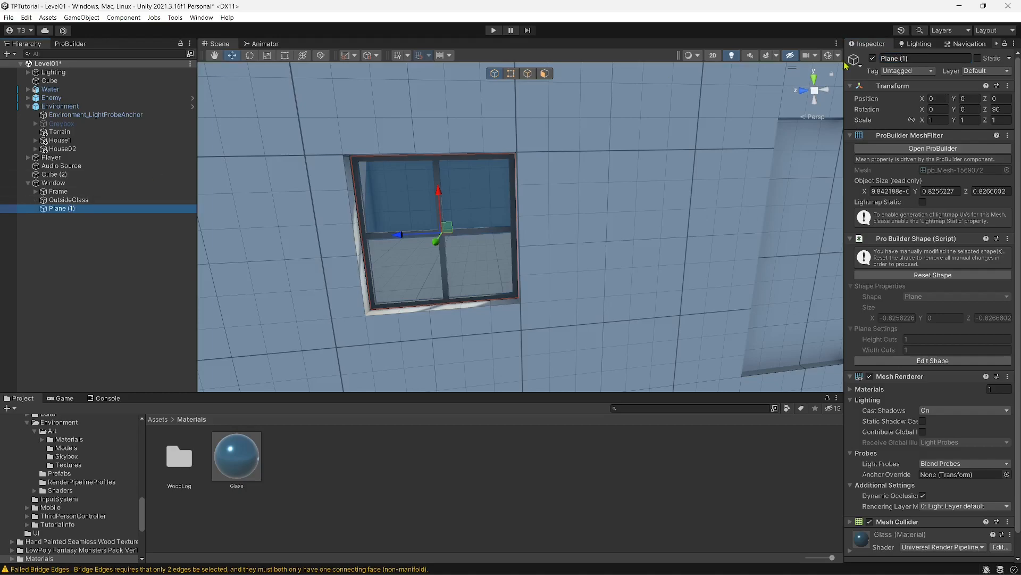
{"action": "left_click", "coordinate": [921, 55]}
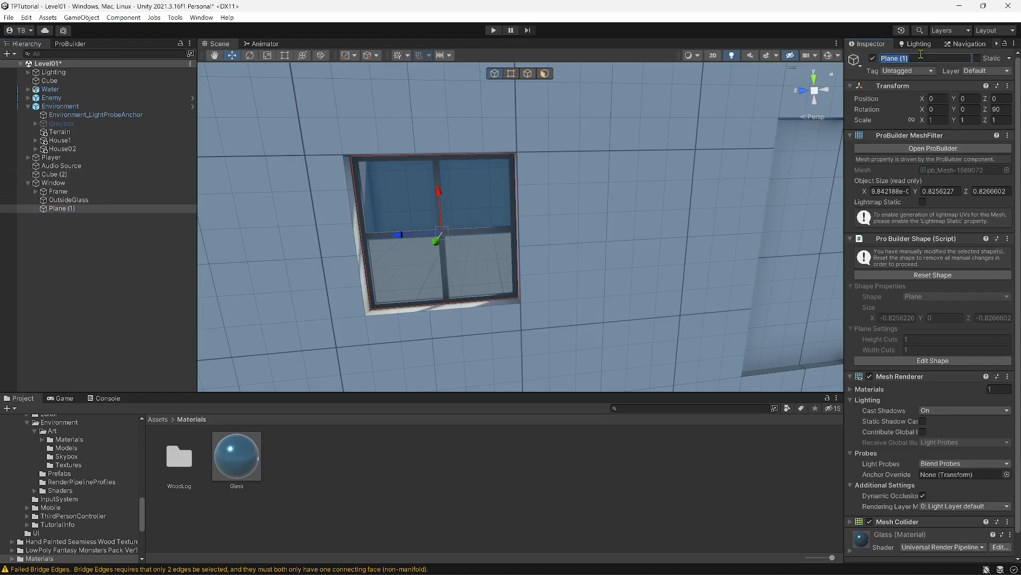
{"action": "type", "text": "InsideGlass"}
{"action": "key", "text": "Return"}
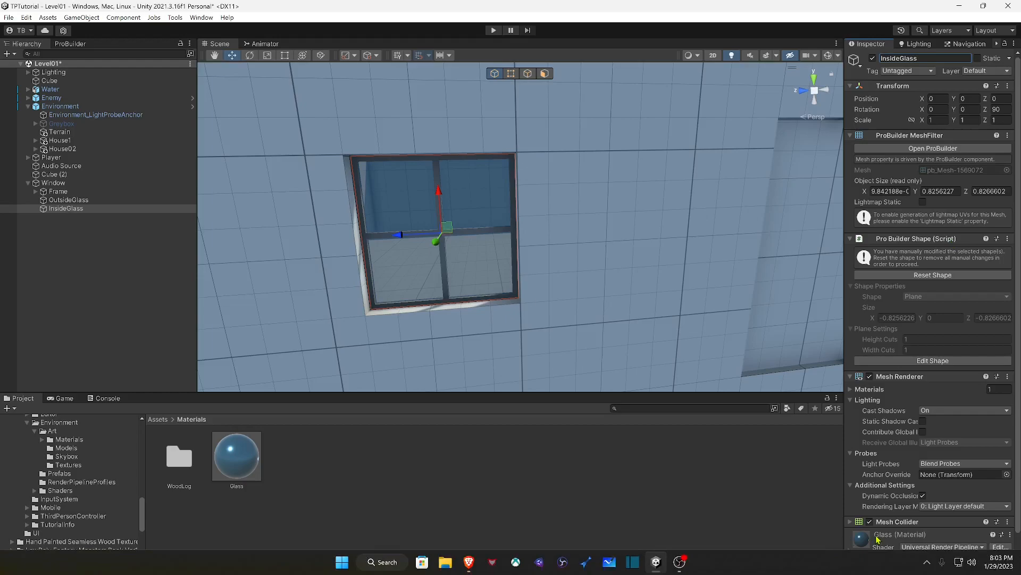
Search for a "dirt" texture for the Base Map of OutsideGlass's Glass material, then clear the search.
{"action": "left_click", "coordinate": [851, 551]}
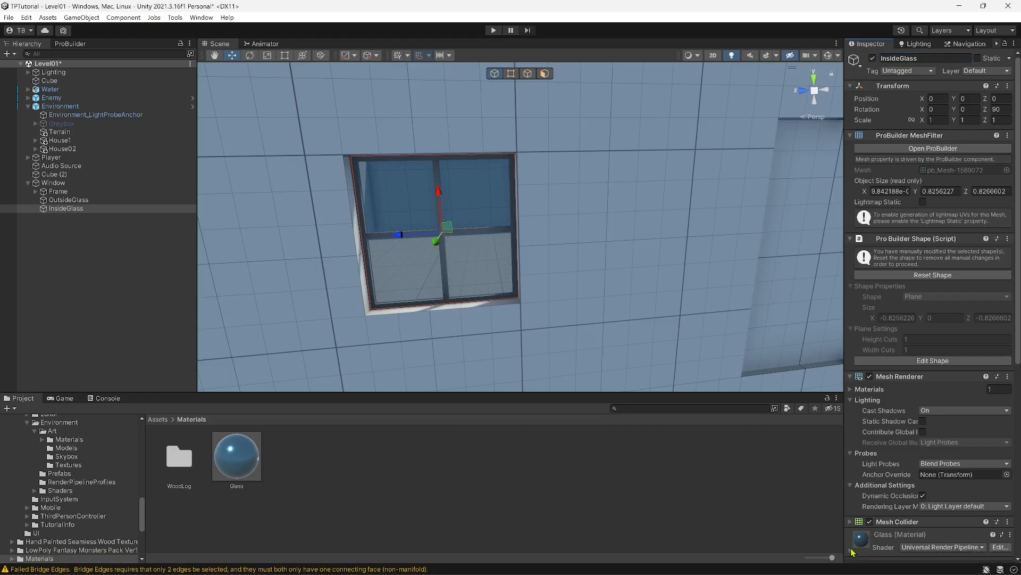
{"action": "scroll", "coordinate": [862, 516], "scroll_direction": "down", "scroll_amount": 5}
{"action": "scroll", "coordinate": [862, 515], "scroll_direction": "down", "scroll_amount": 6}
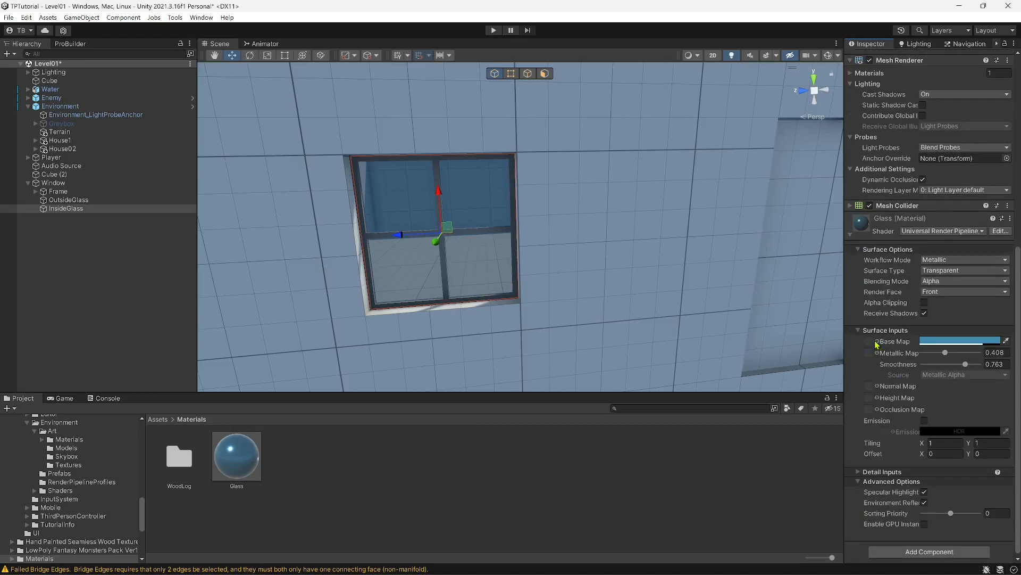
{"action": "left_click", "coordinate": [85, 201]}
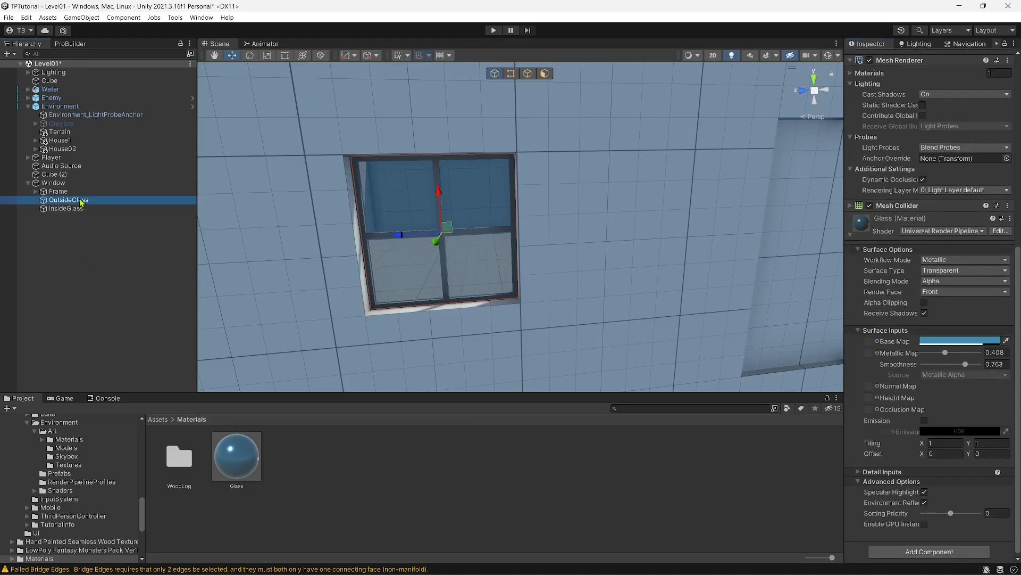
{"action": "left_click", "coordinate": [876, 341]}
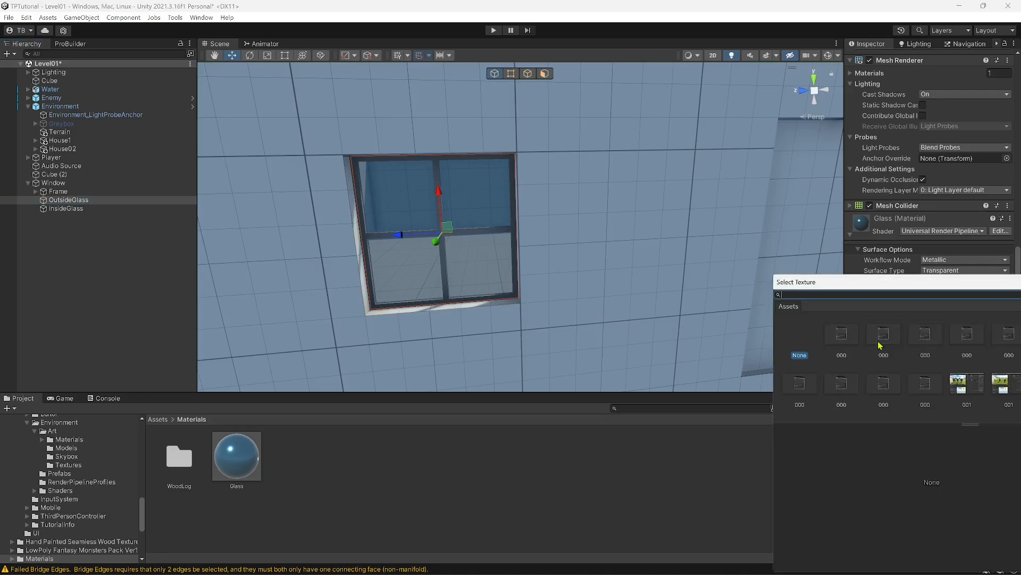
{"action": "left_click_drag", "start_coordinate": [661, 307], "coordinate": [430, 354]}
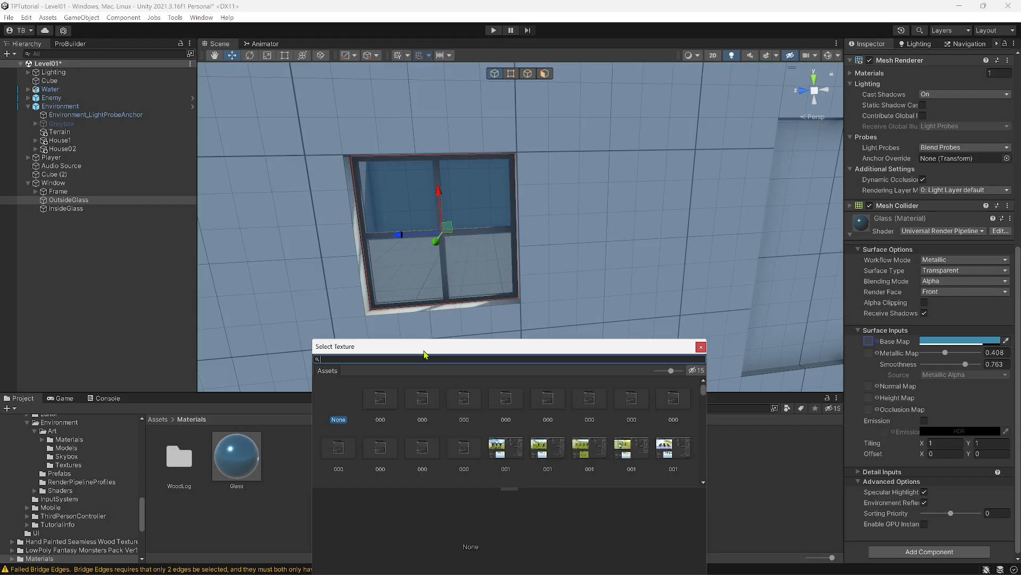
{"action": "type", "text": "dirt"}
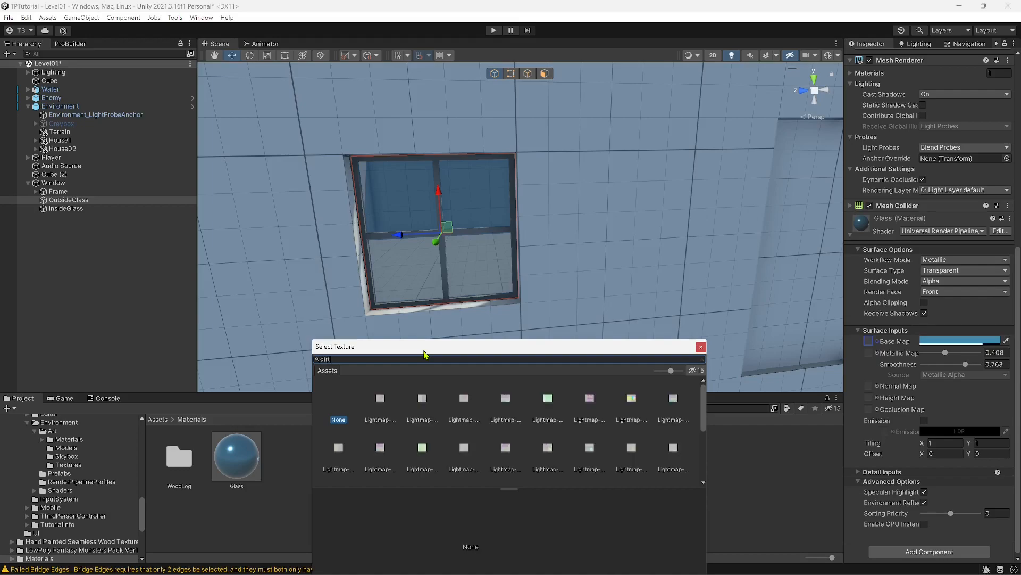
{"action": "key", "text": "BackSpace"}
{"action": "key", "text": "BackSpace"}
{"action": "key", "text": "BackSpace"}
{"action": "key", "text": "BackSpace"}
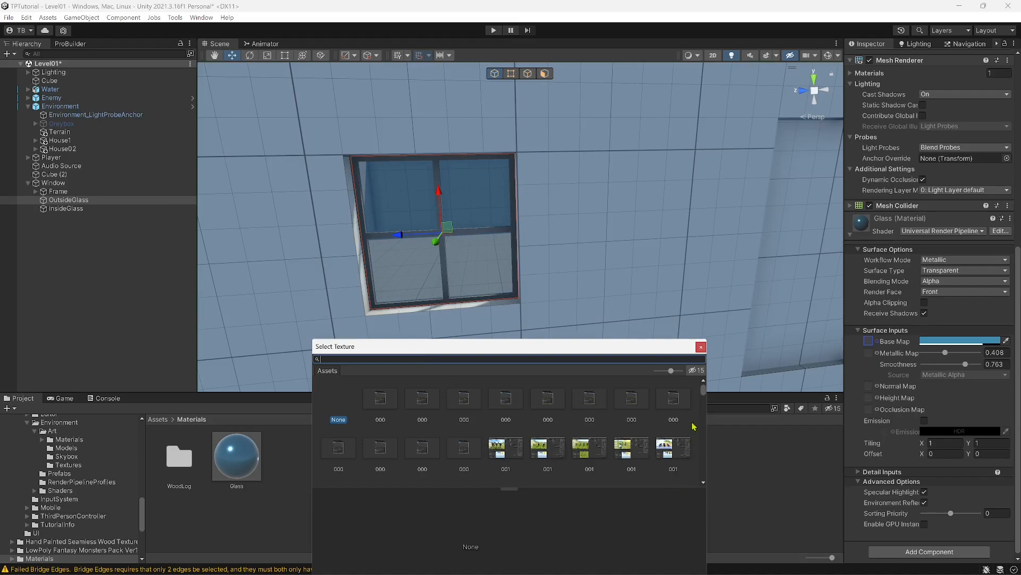
Try the AstrofishGames_MVillage_WellsProps_LD_MRAO texture as the Glass material's Base Map and inspect the window from both sides.
{"action": "left_click_drag", "start_coordinate": [704, 391], "coordinate": [705, 398]}
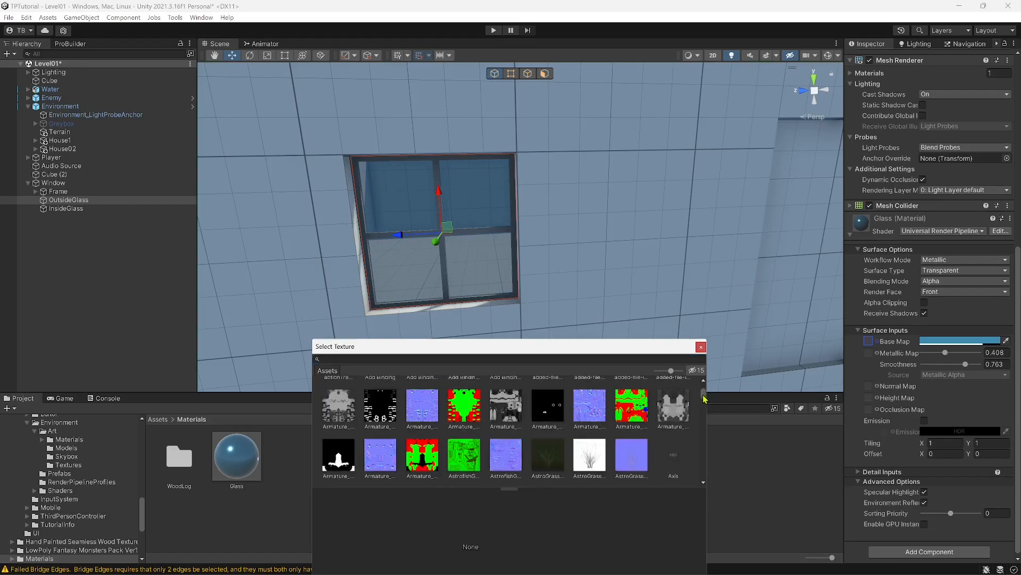
{"action": "left_click", "coordinate": [464, 455]}
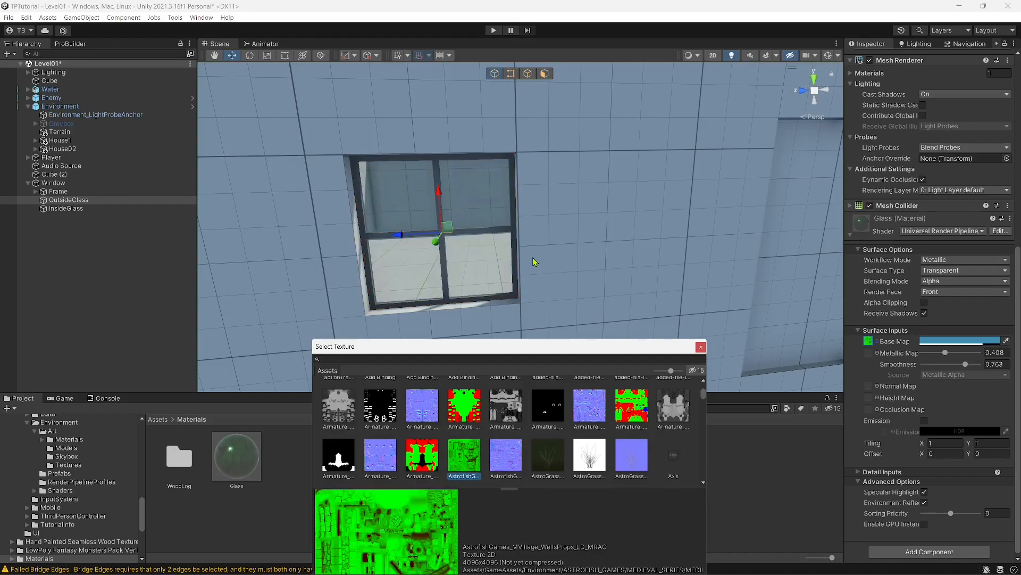
{"action": "right_click_drag", "start_coordinate": [553, 213], "coordinate": [555, 210]}
{"action": "right_click_drag", "start_coordinate": [737, 199], "coordinate": [764, 198]}
{"action": "key", "text": "w"}
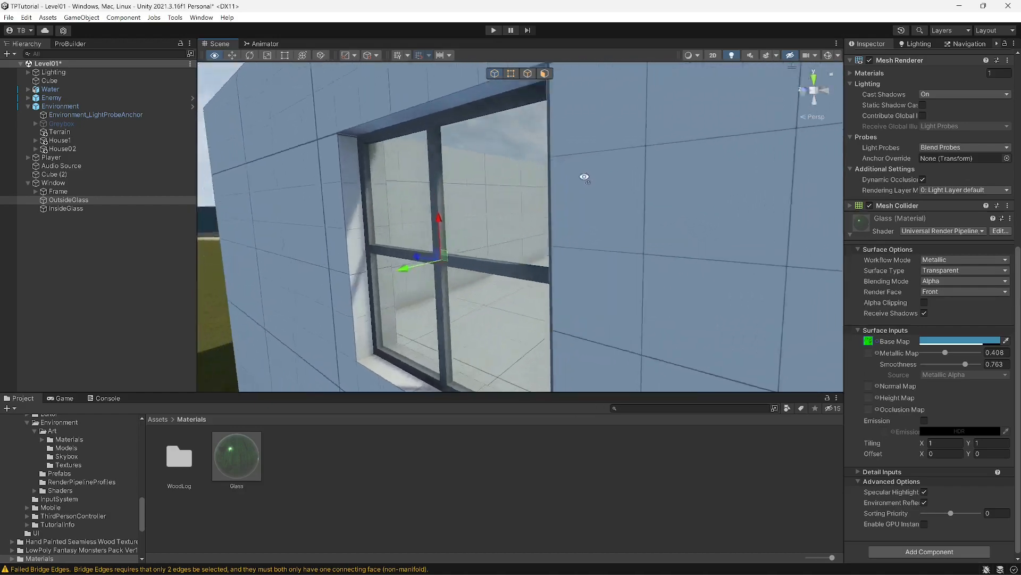
{"action": "right_click_drag", "start_coordinate": [860, 228], "coordinate": [167, 155]}
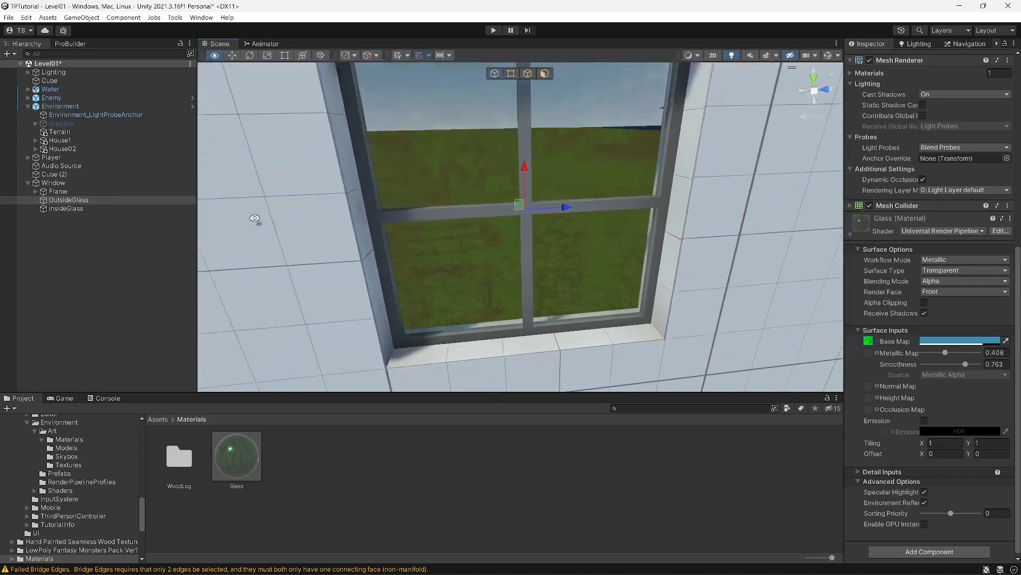
{"action": "right_click_drag", "start_coordinate": [244, 215], "coordinate": [131, 212]}
{"action": "right_click_drag", "start_coordinate": [29, 211], "coordinate": [665, 244]}
Try the ceramic_roof_01_diff_4k texture as the Glass material's Base Map and inspect the window up close.
{"action": "left_click", "coordinate": [876, 345]}
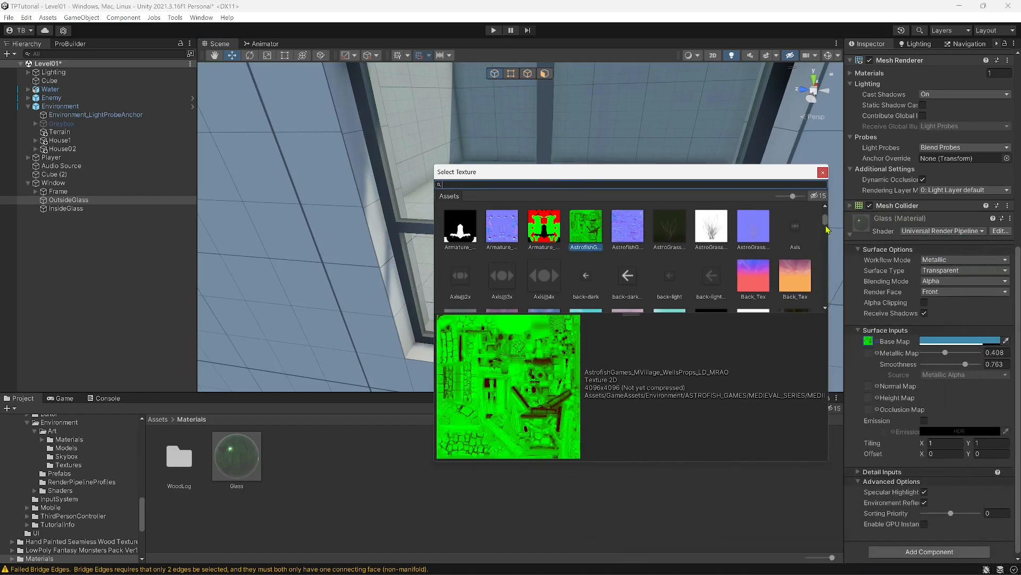
{"action": "scroll", "coordinate": [827, 225], "scroll_direction": "down", "scroll_amount": 5}
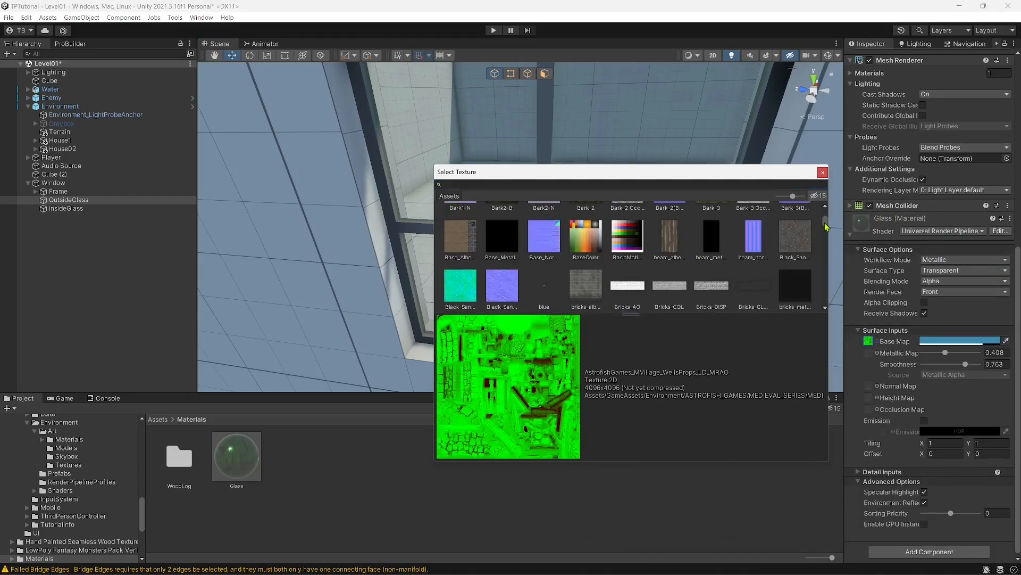
{"action": "left_click", "coordinate": [593, 291]}
{"action": "left_click_drag", "start_coordinate": [672, 176], "coordinate": [231, 171]}
{"action": "left_click", "coordinate": [381, 168]}
{"action": "right_click_drag", "start_coordinate": [505, 213], "coordinate": [570, 175]}
{"action": "key", "text": "w"}
{"action": "key", "text": "s"}
{"action": "key", "text": "w"}
{"action": "key", "text": "f"}
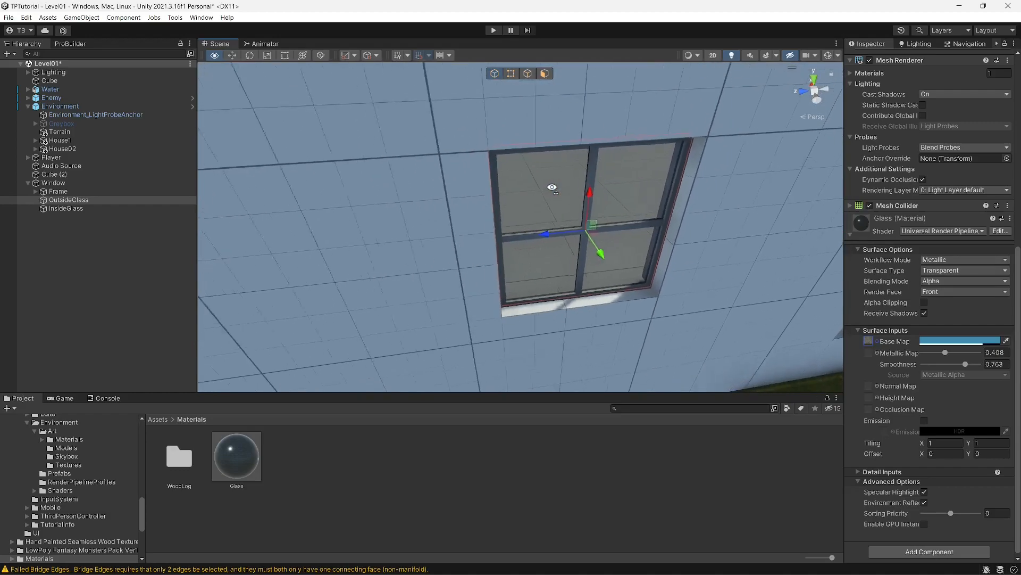
Reset the Glass material's Base Map texture to None and close the texture picker.
{"action": "left_click", "coordinate": [871, 339]}
{"action": "scroll", "coordinate": [871, 336], "scroll_direction": "up", "scroll_amount": 10}
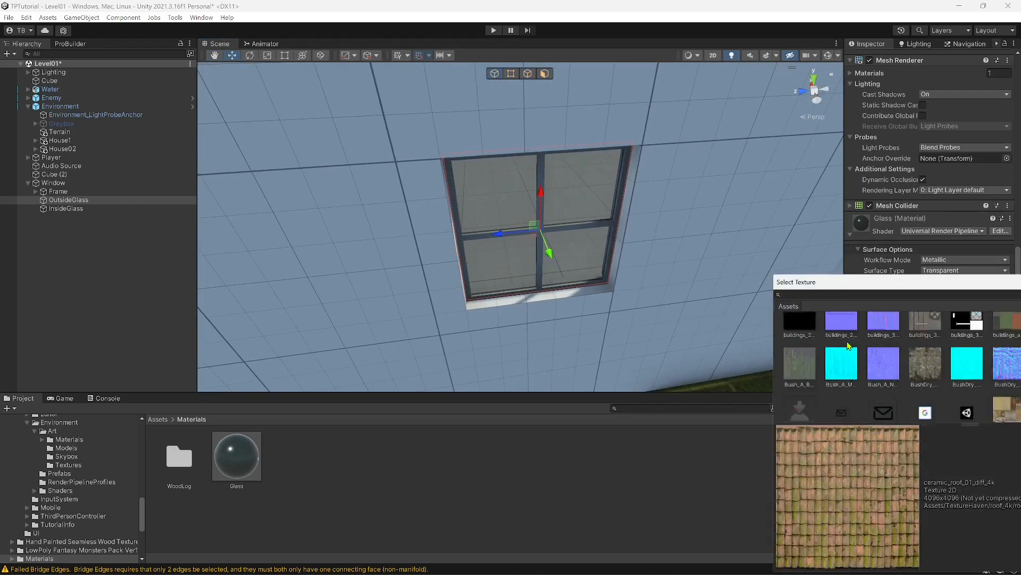
{"action": "left_click_drag", "start_coordinate": [867, 293], "coordinate": [667, 371]}
{"action": "left_click_drag", "start_coordinate": [806, 374], "coordinate": [805, 360]}
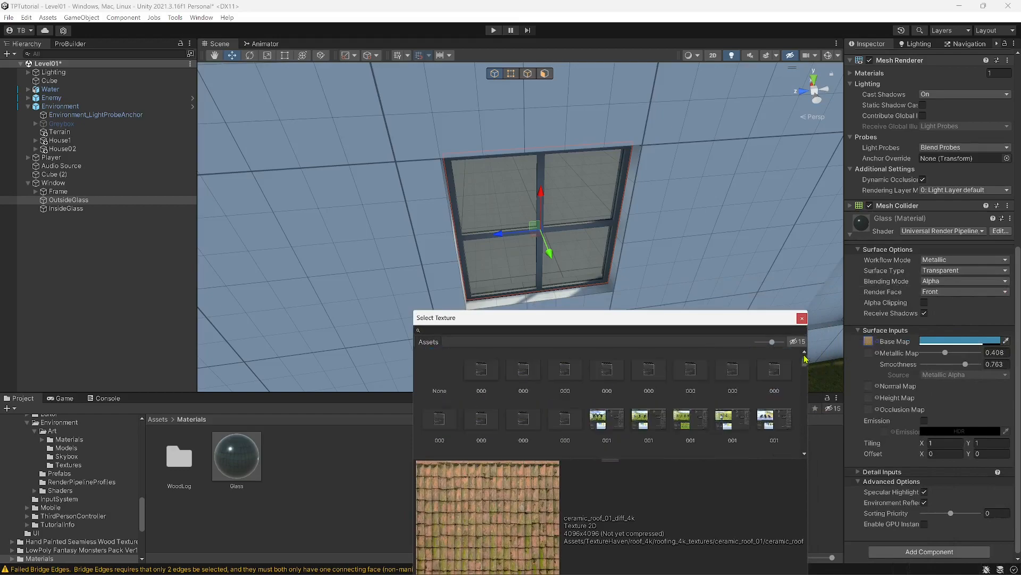
{"action": "left_click", "coordinate": [442, 382]}
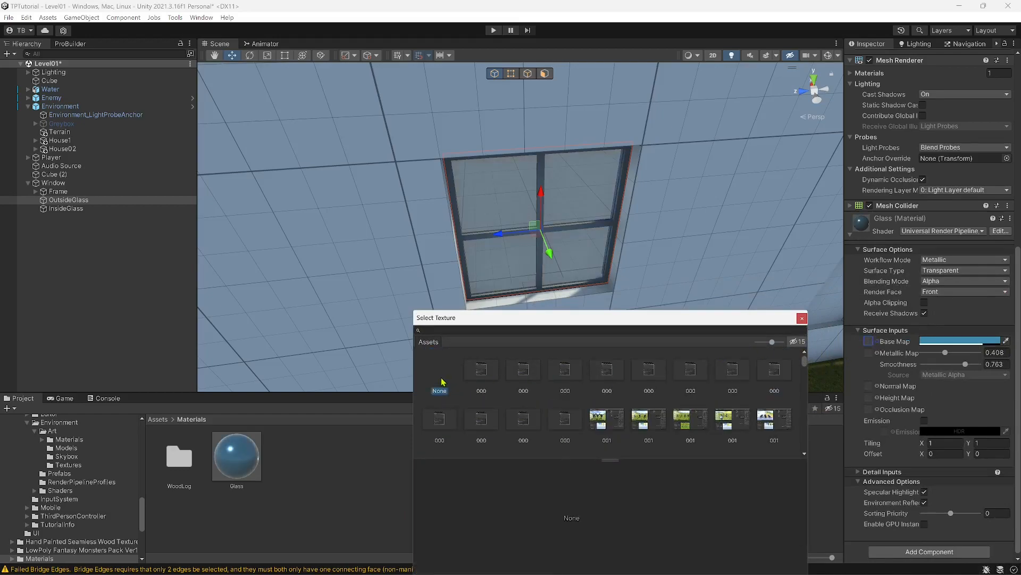
{"action": "left_click", "coordinate": [803, 320]}
Collapse the Window group, duplicate it, and move the copy along the wall past the door to about Z 2868.8.
{"action": "right_click_drag", "start_coordinate": [677, 208], "coordinate": [426, 154]}
{"action": "key", "text": "w"}
{"action": "key", "text": "d"}
{"action": "key", "text": "s"}
{"action": "key", "text": "a"}
{"action": "key", "text": "w"}
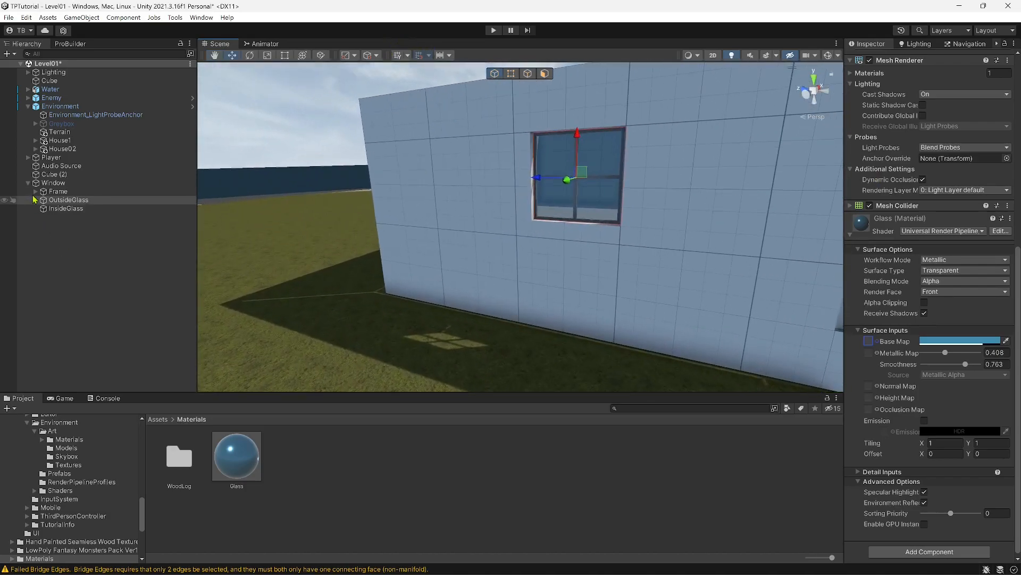
{"action": "left_click", "coordinate": [28, 183]}
{"action": "left_click", "coordinate": [53, 183]}
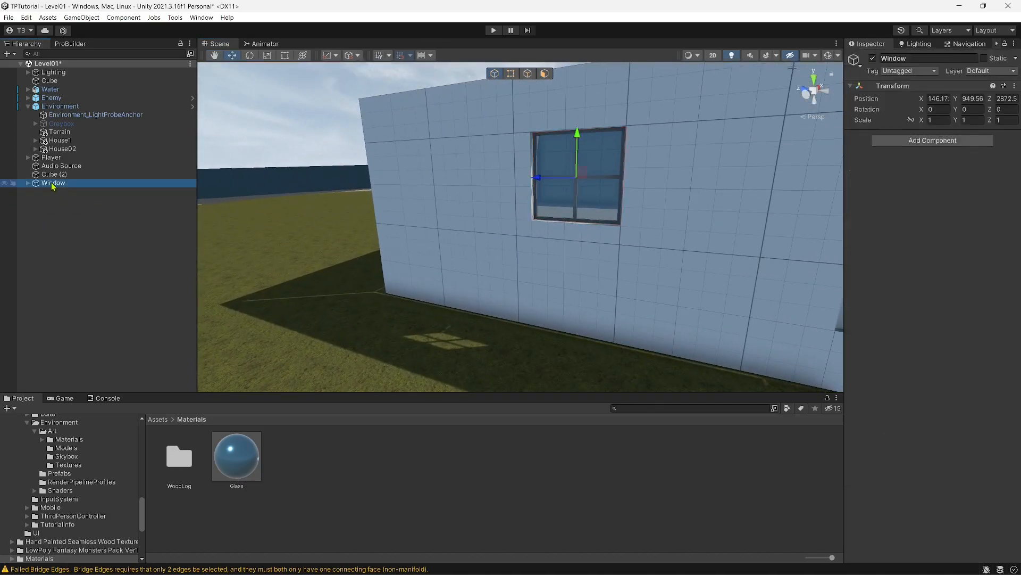
{"action": "right_click_drag", "start_coordinate": [361, 217], "coordinate": [441, 197]}
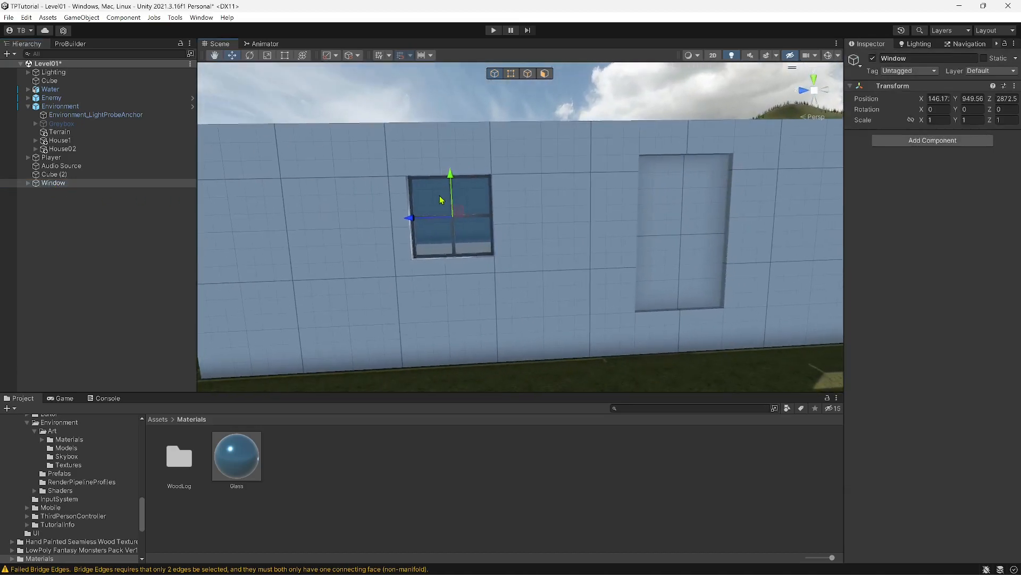
{"action": "key", "text": "ctrl+d"}
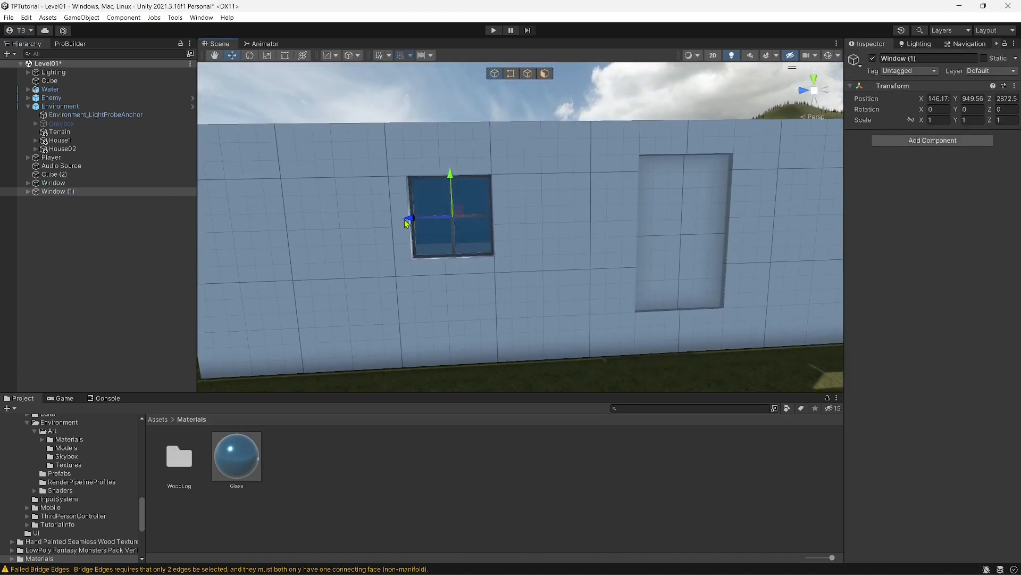
{"action": "left_click_drag", "start_coordinate": [748, 212], "coordinate": [760, 214]}
Slide the duplicate window into the empty opening beyond the door, at about Z 2867.7, and align it with the opening's edge.
{"action": "right_click_drag", "start_coordinate": [725, 240], "coordinate": [659, 230]}
{"action": "key", "text": "w"}
{"action": "key", "text": "d"}
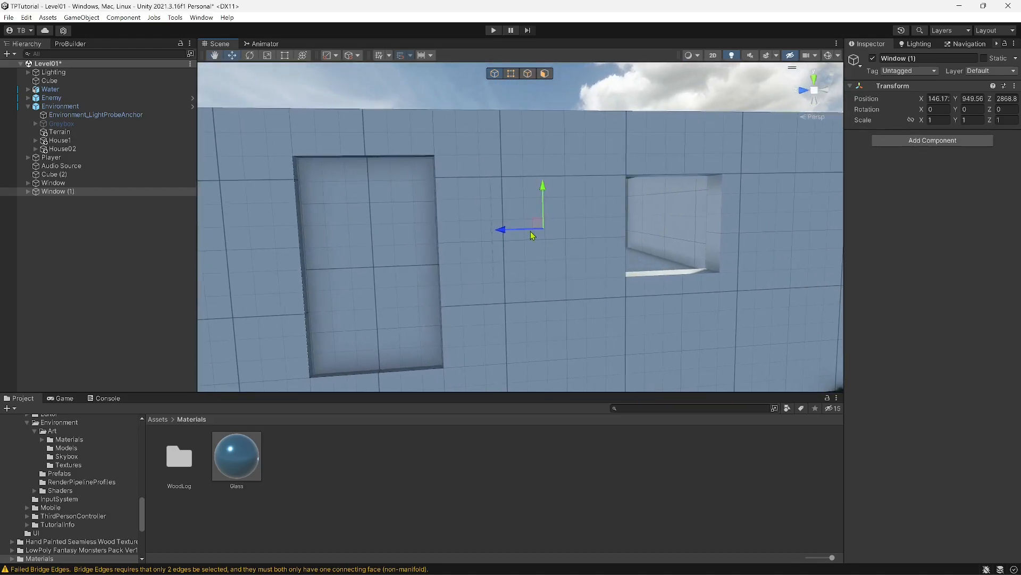
{"action": "left_click_drag", "start_coordinate": [532, 230], "coordinate": [629, 227]}
{"action": "right_click_drag", "start_coordinate": [630, 227], "coordinate": [589, 248]}
{"action": "key", "text": "w"}
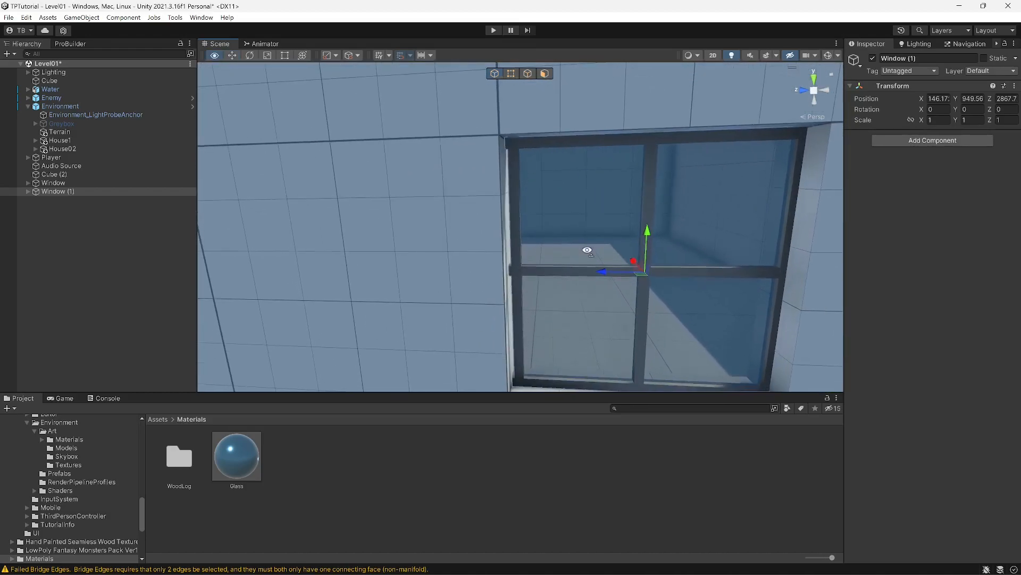
{"action": "left_click_drag", "start_coordinate": [601, 275], "coordinate": [599, 274]}
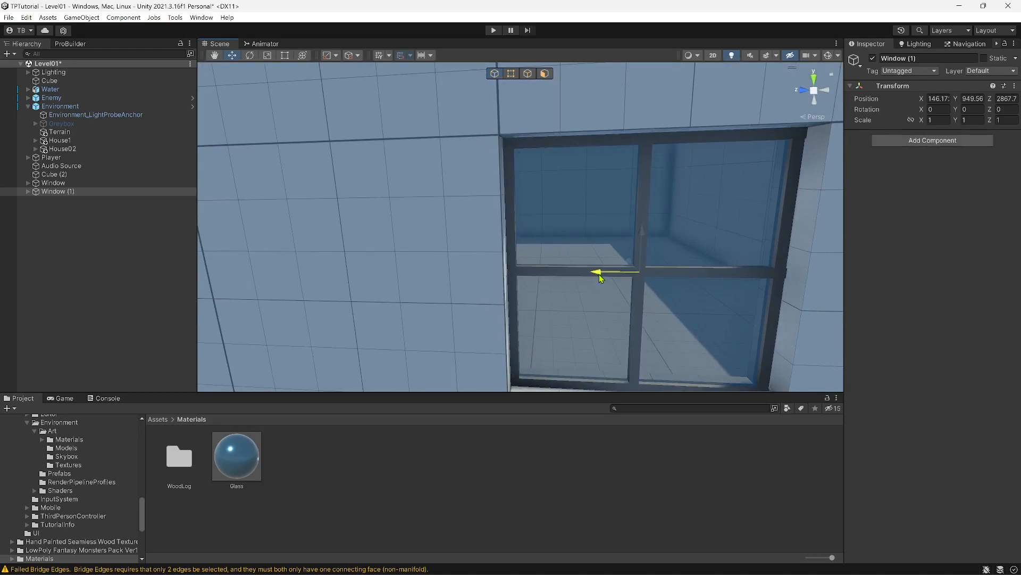
{"action": "mouse_move", "coordinate": [601, 278]}
{"action": "right_mouse_down"}
{"action": "mouse_move", "coordinate": [633, 271]}
{"action": "mouse_move", "coordinate": [614, 296]}
{"action": "mouse_move", "coordinate": [531, 303]}
{"action": "mouse_move", "coordinate": [616, 286]}
{"action": "right_mouse_up"}
{"action": "key", "text": "w"}
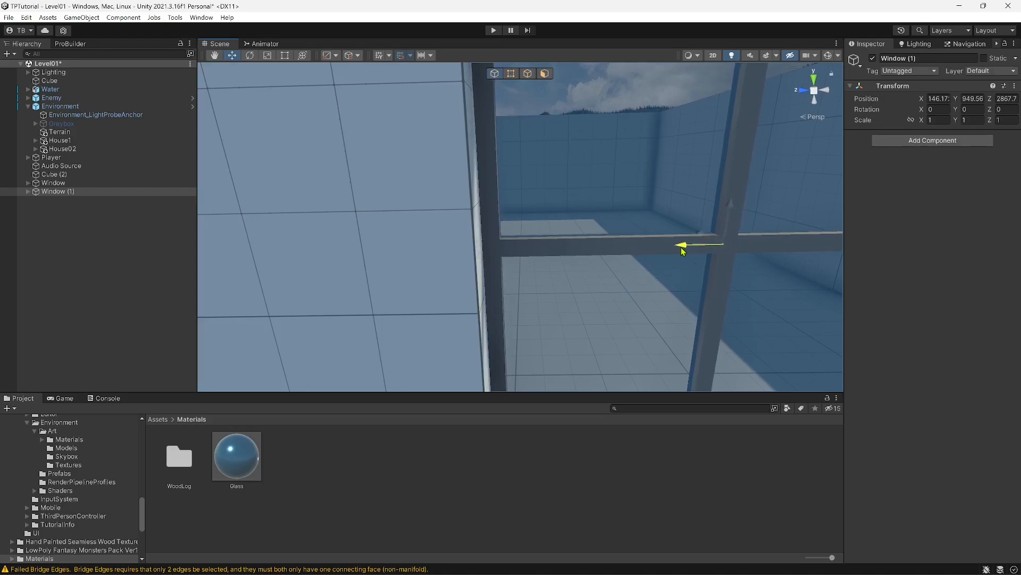
{"action": "left_click_drag", "start_coordinate": [686, 252], "coordinate": [684, 252]}
Stretch the duplicate window slightly to a Z scale of 1.0011 and nudge it along the wall to fit the opening.
{"action": "right_click_drag", "start_coordinate": [684, 253], "coordinate": [630, 210]}
{"action": "left_click_drag", "start_coordinate": [438, 137], "coordinate": [438, 134]}
{"action": "right_click_drag", "start_coordinate": [439, 138], "coordinate": [469, 178]}
{"action": "key", "text": "w"}
{"action": "left_click_drag", "start_coordinate": [609, 221], "coordinate": [609, 221]}
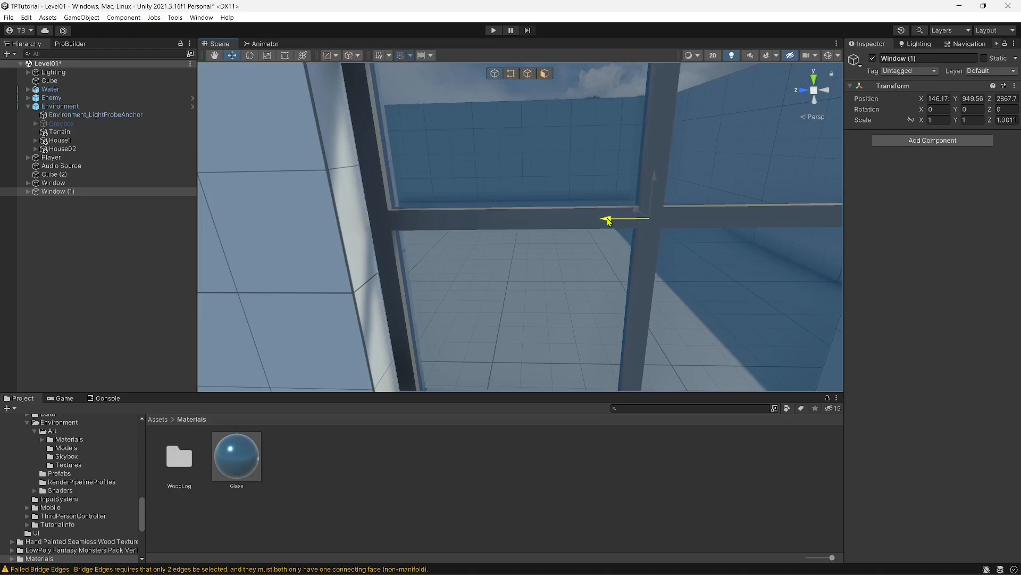
{"action": "key", "text": "d"}
{"action": "right_click_drag", "start_coordinate": [604, 224], "coordinate": [612, 169]}
{"action": "key", "text": "s"}
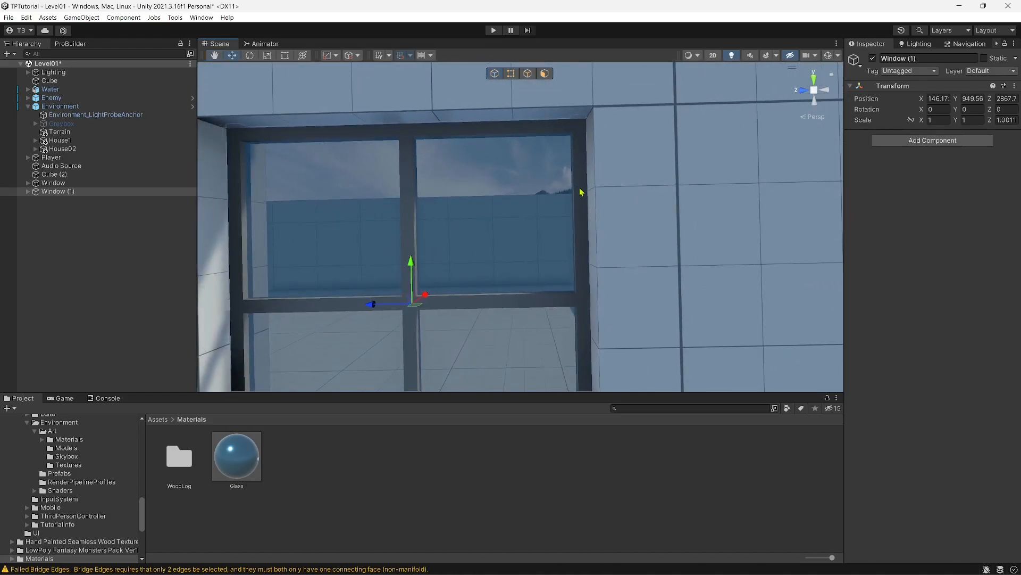
Shift the duplicate window's RSideFrame bar outward to about Z -0.398 to meet the opening's edge.
{"action": "left_click", "coordinate": [581, 192]}
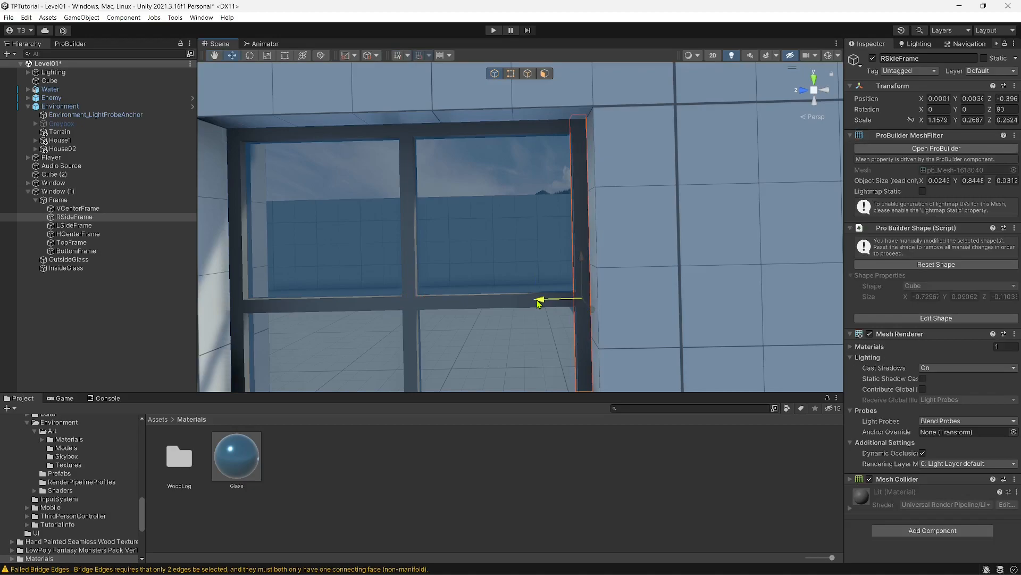
{"action": "key", "text": "w"}
{"action": "mouse_move", "coordinate": [537, 299]}
{"action": "right_mouse_down"}
{"action": "mouse_move", "coordinate": [525, 285]}
{"action": "mouse_move", "coordinate": [518, 354]}
{"action": "mouse_move", "coordinate": [276, 251]}
{"action": "mouse_move", "coordinate": [406, 313]}
{"action": "mouse_move", "coordinate": [514, 342]}
{"action": "mouse_move", "coordinate": [516, 372]}
{"action": "mouse_move", "coordinate": [557, 335]}
{"action": "mouse_move", "coordinate": [549, 364]}
{"action": "mouse_move", "coordinate": [509, 346]}
{"action": "mouse_move", "coordinate": [570, 312]}
{"action": "mouse_move", "coordinate": [743, 312]}
{"action": "mouse_move", "coordinate": [533, 335]}
{"action": "mouse_move", "coordinate": [429, 315]}
{"action": "mouse_move", "coordinate": [447, 323]}
{"action": "mouse_move", "coordinate": [452, 308]}
{"action": "mouse_move", "coordinate": [479, 299]}
{"action": "mouse_move", "coordinate": [535, 300]}
{"action": "right_mouse_up"}
{"action": "key", "text": "w"}
{"action": "key", "text": "s"}
{"action": "key", "text": "w"}
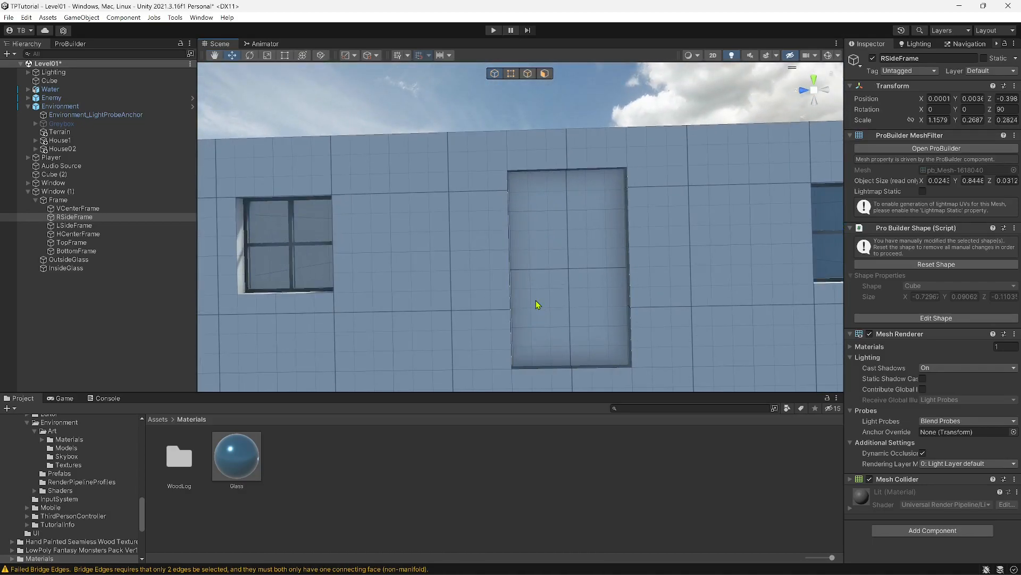
Rename the door panel object in the house's front opening as Door.
{"action": "left_click", "coordinate": [582, 290]}
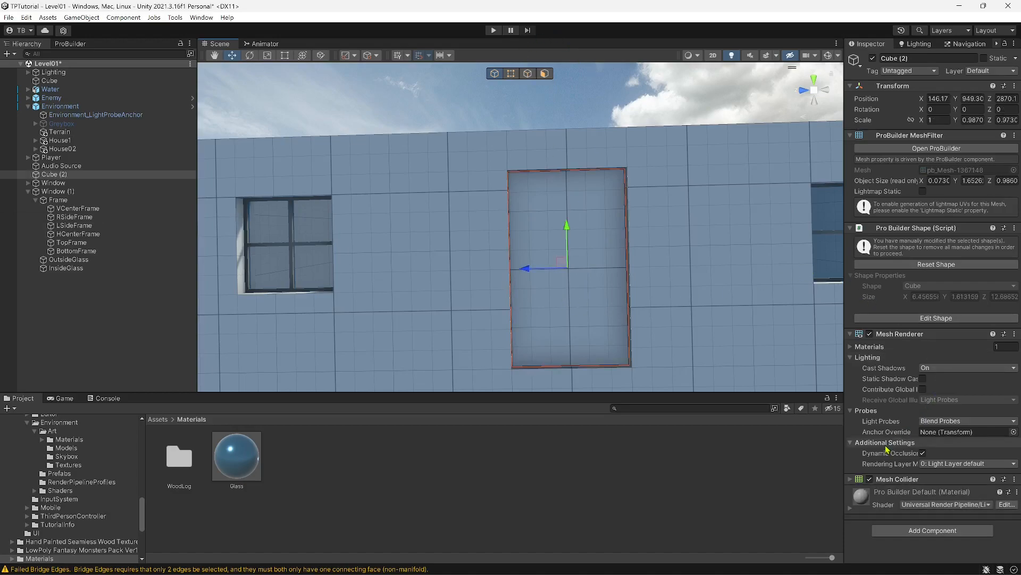
{"action": "left_click", "coordinate": [68, 45]}
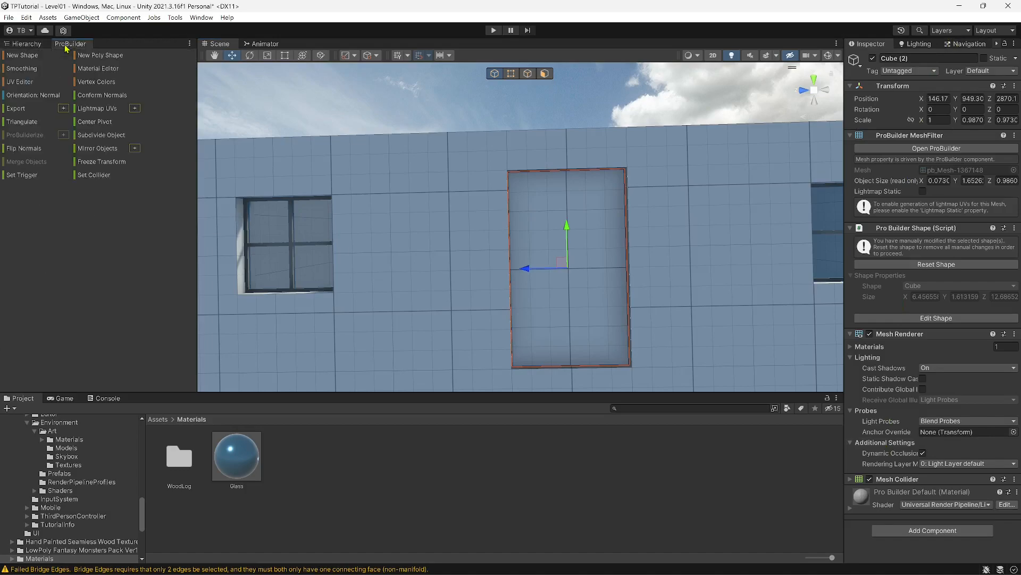
{"action": "left_click", "coordinate": [30, 46]}
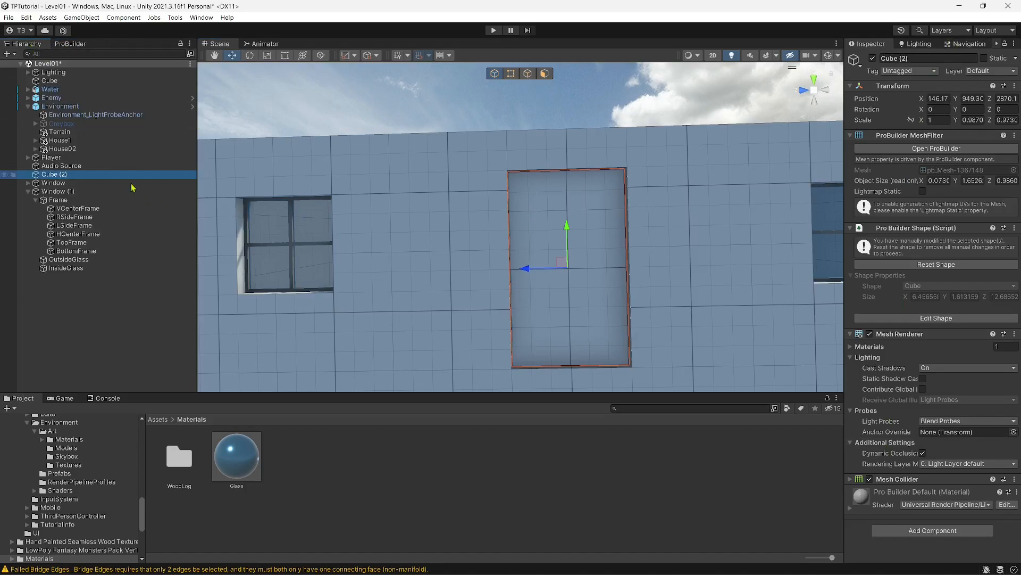
{"action": "left_click", "coordinate": [59, 175]}
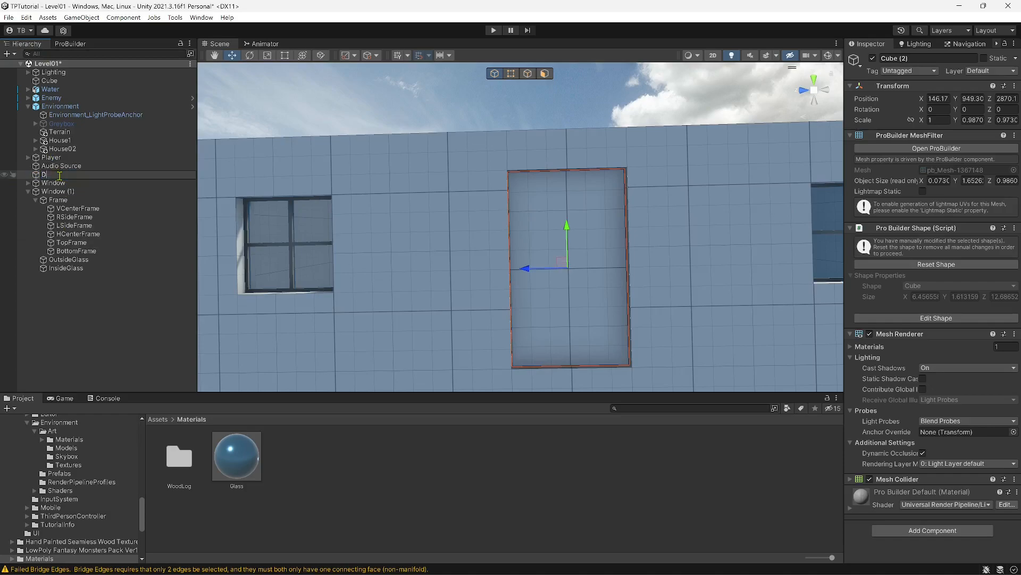
{"action": "key", "text": "Return"}
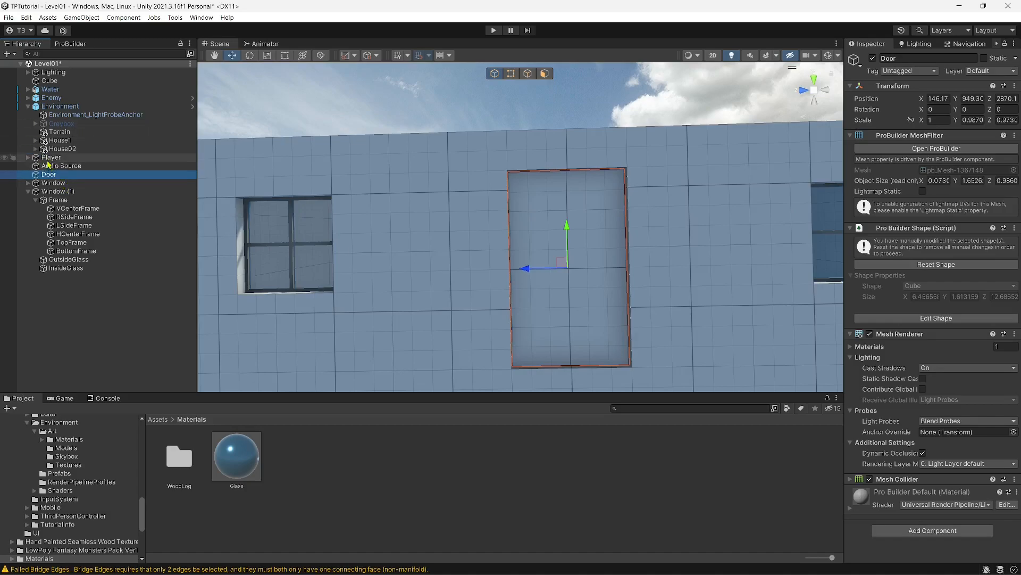
Rename the house's main Cube as HouseWalls and place it directly above Door in the object list.
{"action": "left_click", "coordinate": [28, 106]}
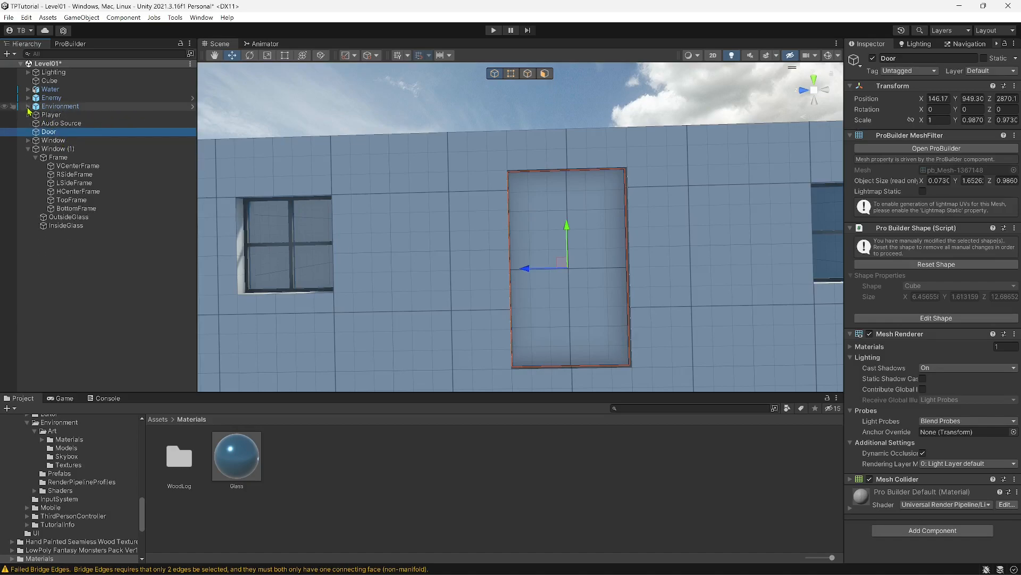
{"action": "left_click", "coordinate": [50, 81]}
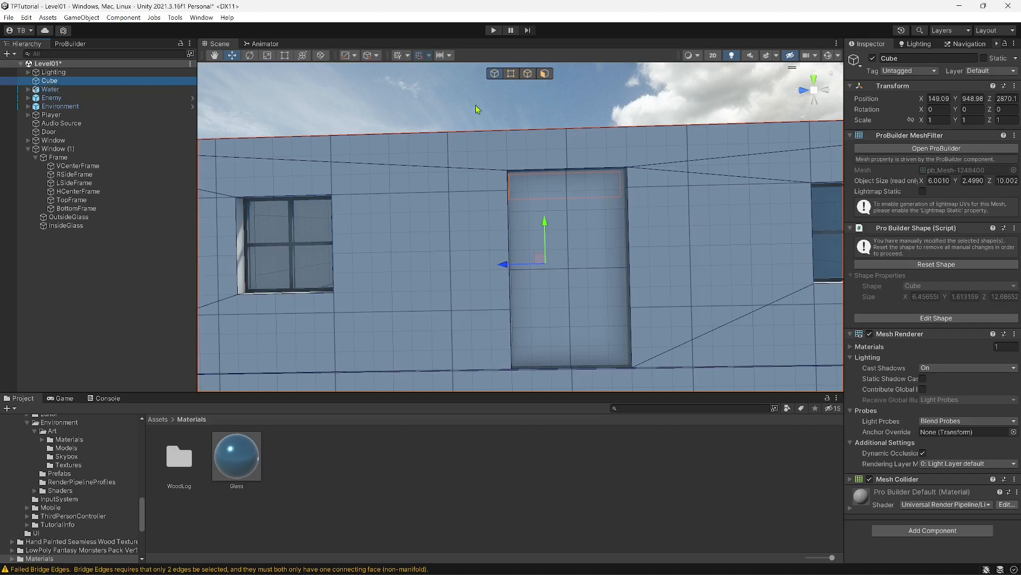
{"action": "right_click_drag", "start_coordinate": [645, 146], "coordinate": [537, 178]}
{"action": "key", "text": "w"}
{"action": "key", "text": "s"}
{"action": "key", "text": "s"}
{"action": "key", "text": "s"}
{"action": "key", "text": "s"}
{"action": "key", "text": "d"}
{"action": "key", "text": "s"}
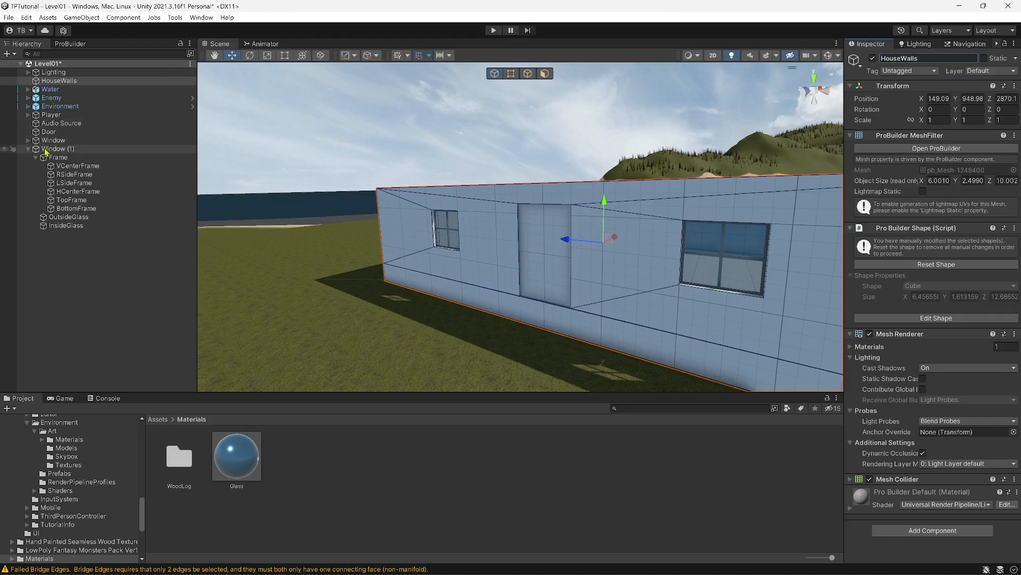
{"action": "left_click", "coordinate": [27, 149]}
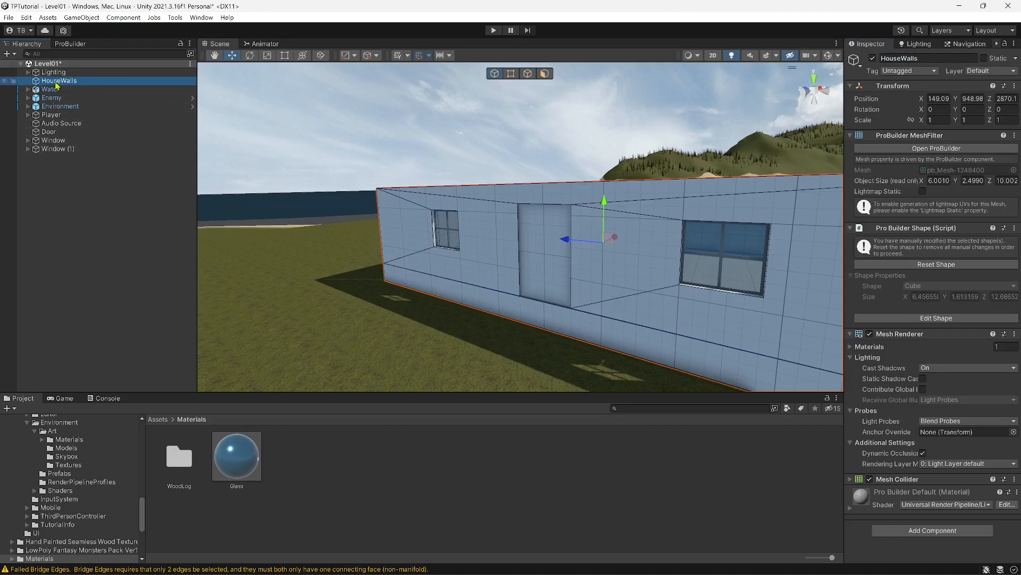
{"action": "left_click_drag", "start_coordinate": [55, 103], "coordinate": [50, 131]}
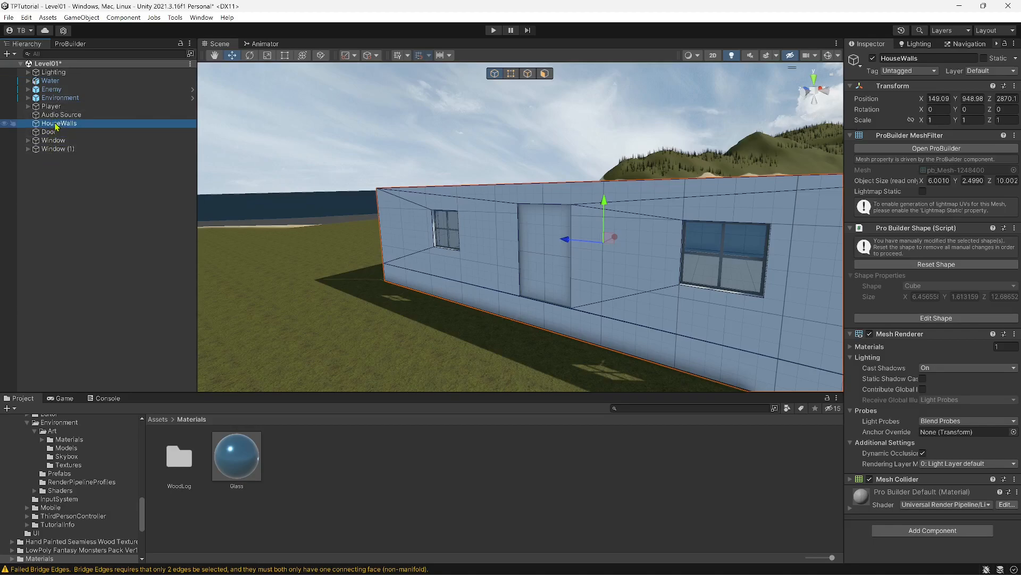
Group HouseWalls, Door and both windows under a new empty parent named House03, and collapse the group.
{"action": "left_click", "coordinate": [56, 149], "text": "shift"}
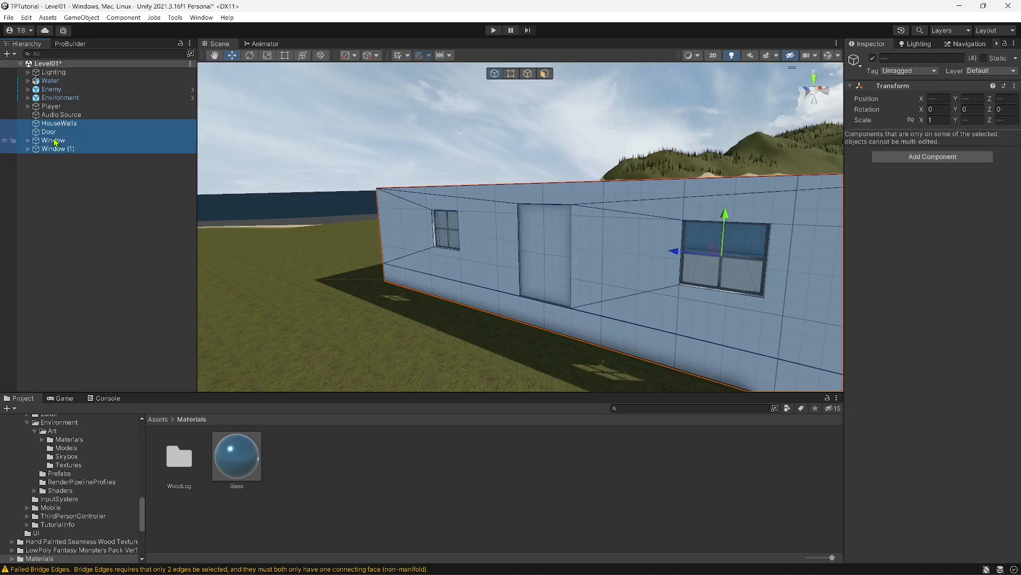
{"action": "right_click", "coordinate": [54, 141]}
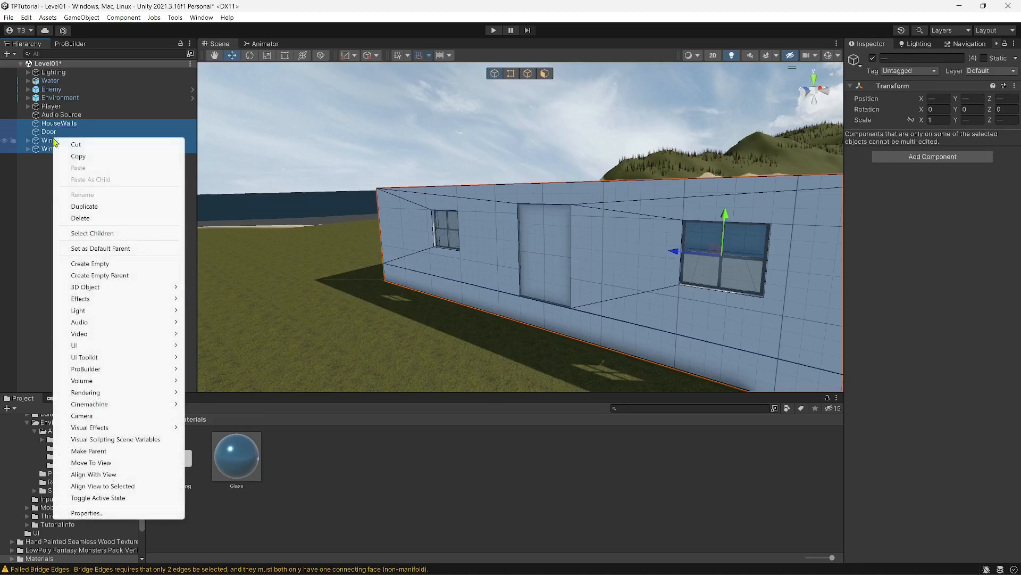
{"action": "left_click", "coordinate": [113, 277]}
{"action": "left_click", "coordinate": [936, 58]}
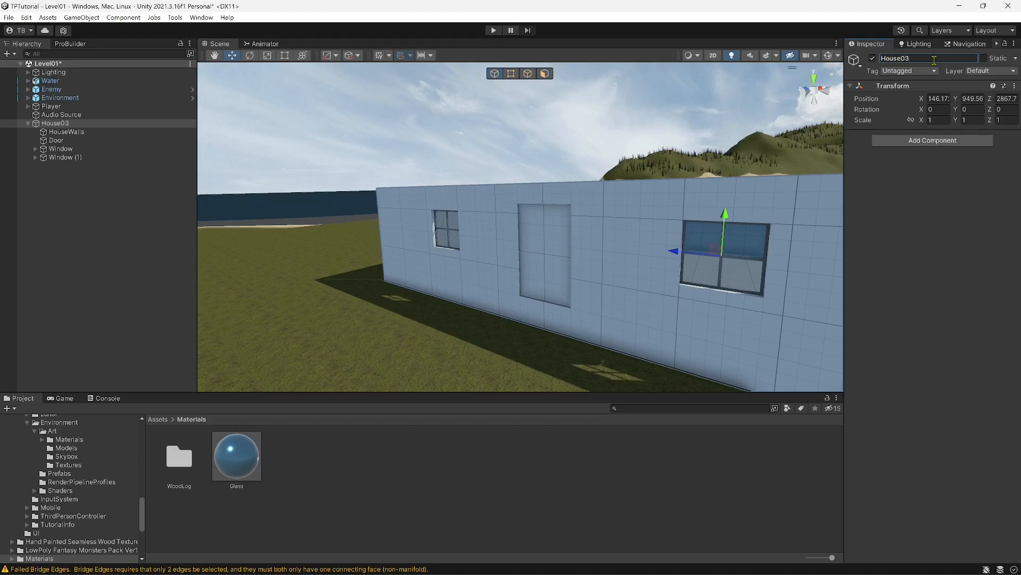
{"action": "left_click", "coordinate": [29, 124]}
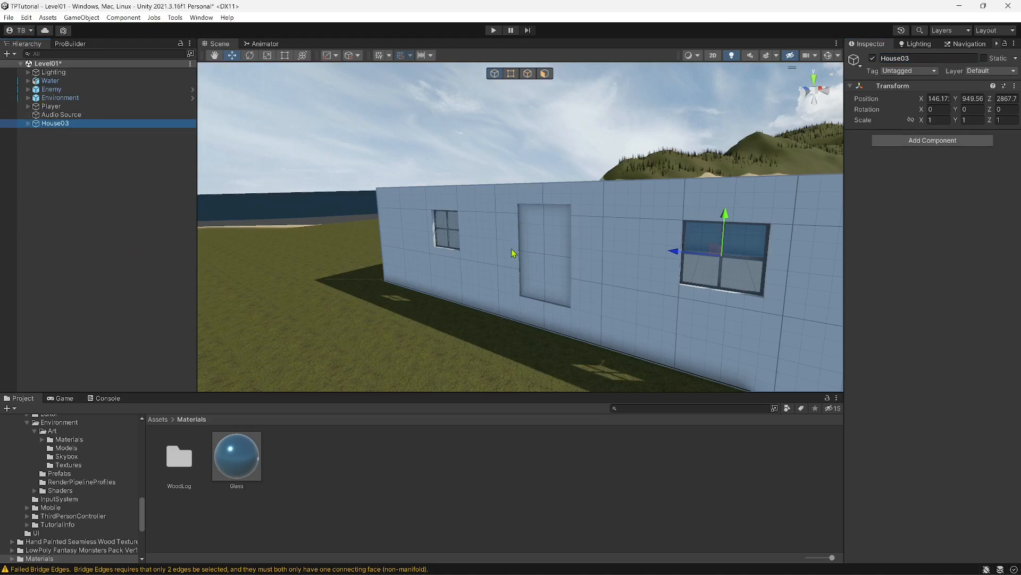
Apply the wood 0825-01 material from the ProBuilder material palette to the door.
{"action": "right_click_drag", "start_coordinate": [548, 203], "coordinate": [595, 234]}
{"action": "key", "text": "w"}
{"action": "left_click", "coordinate": [596, 237]}
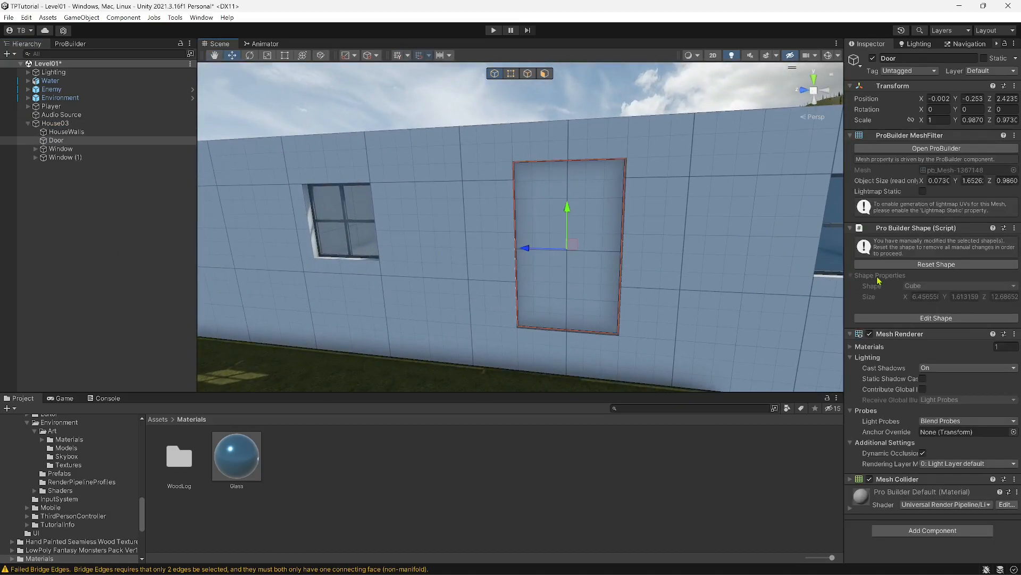
{"action": "left_click", "coordinate": [68, 44]}
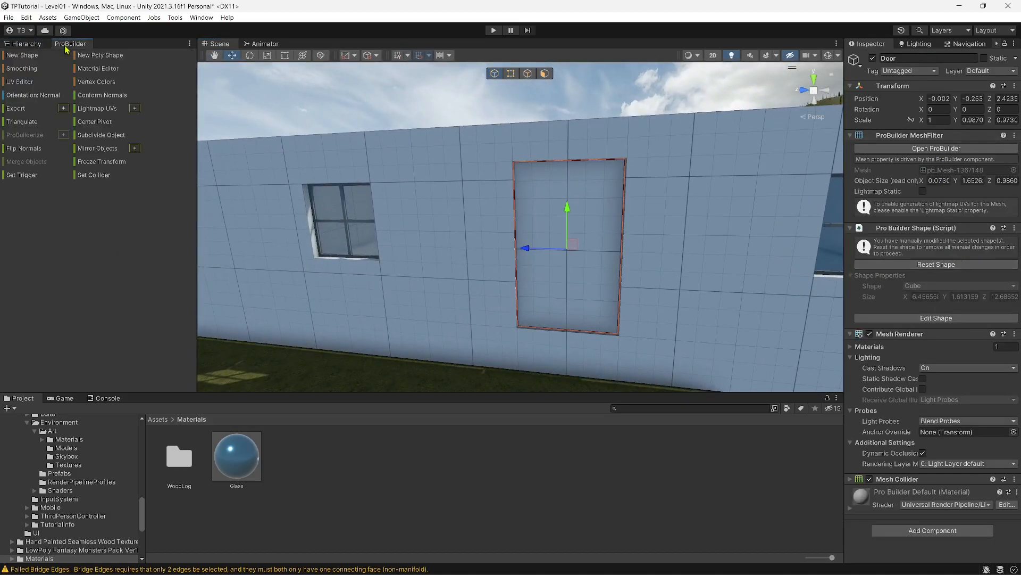
{"action": "left_click", "coordinate": [89, 69]}
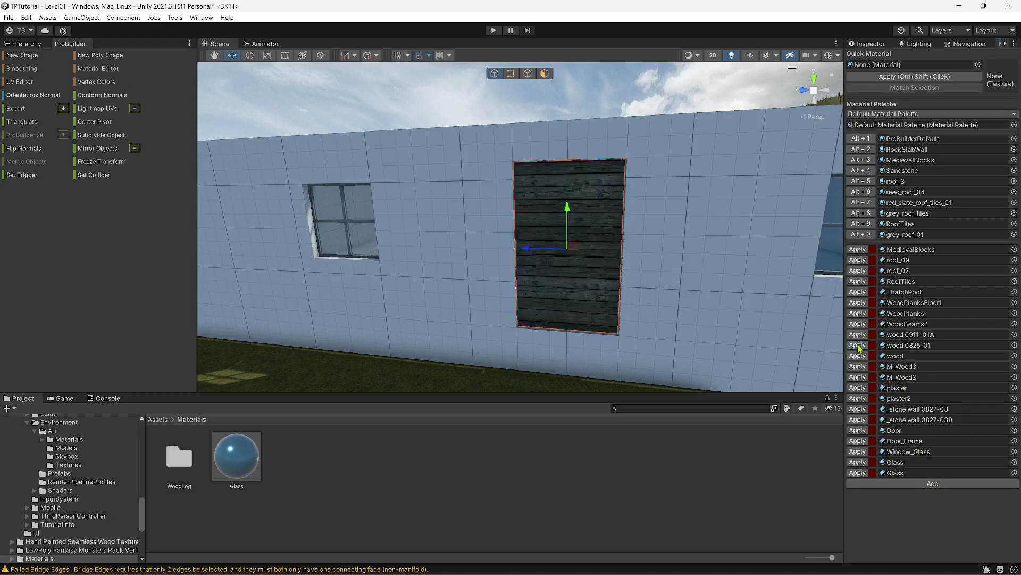
Rotate the wood texture on the door's outer and inner faces to 90 degrees in the UV Editor.
{"action": "right_click_drag", "start_coordinate": [702, 299], "coordinate": [670, 288]}
{"action": "key", "text": "w"}
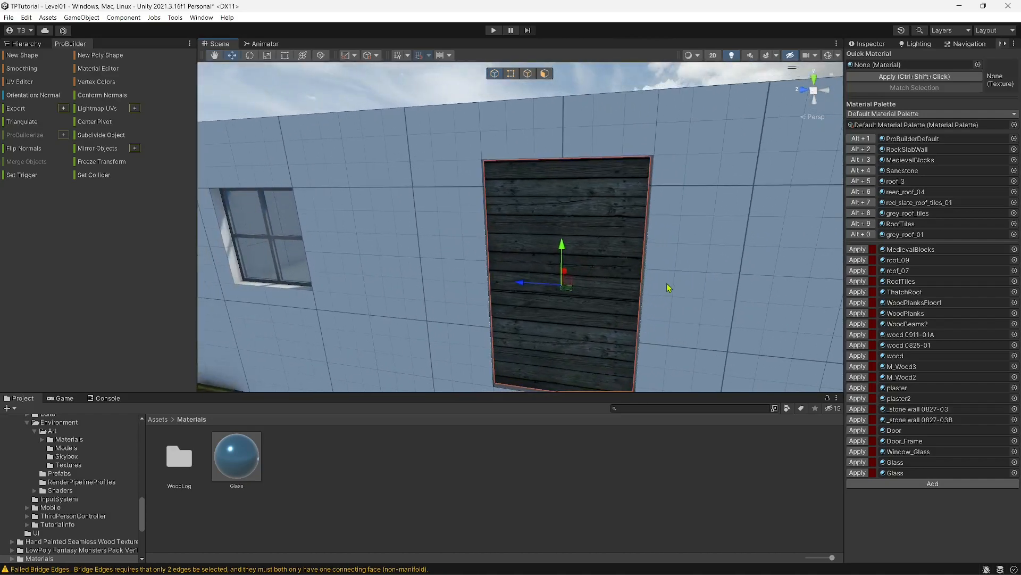
{"action": "left_click", "coordinate": [27, 82]}
{"action": "left_click", "coordinate": [800, 219]}
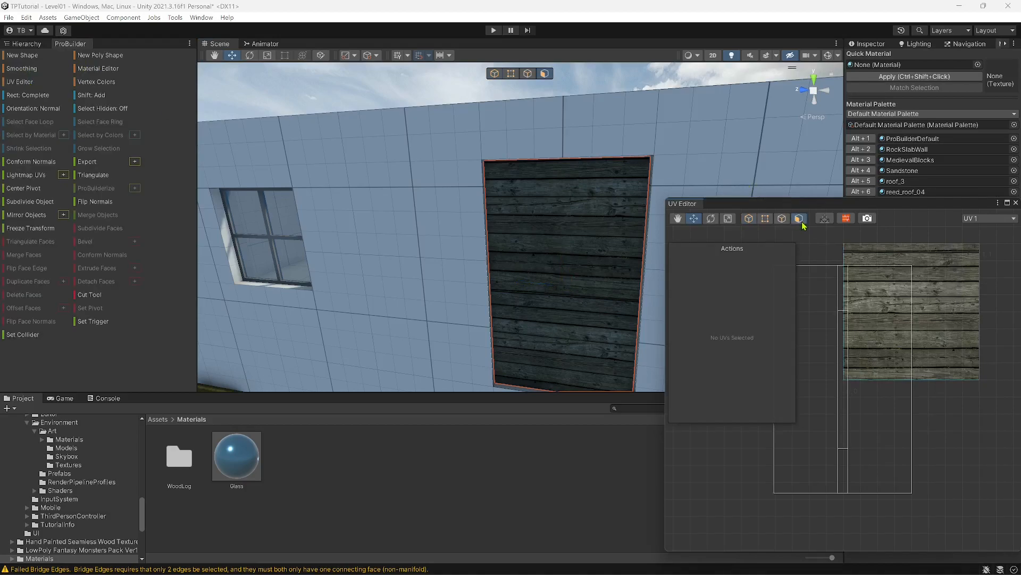
{"action": "left_click", "coordinate": [587, 254]}
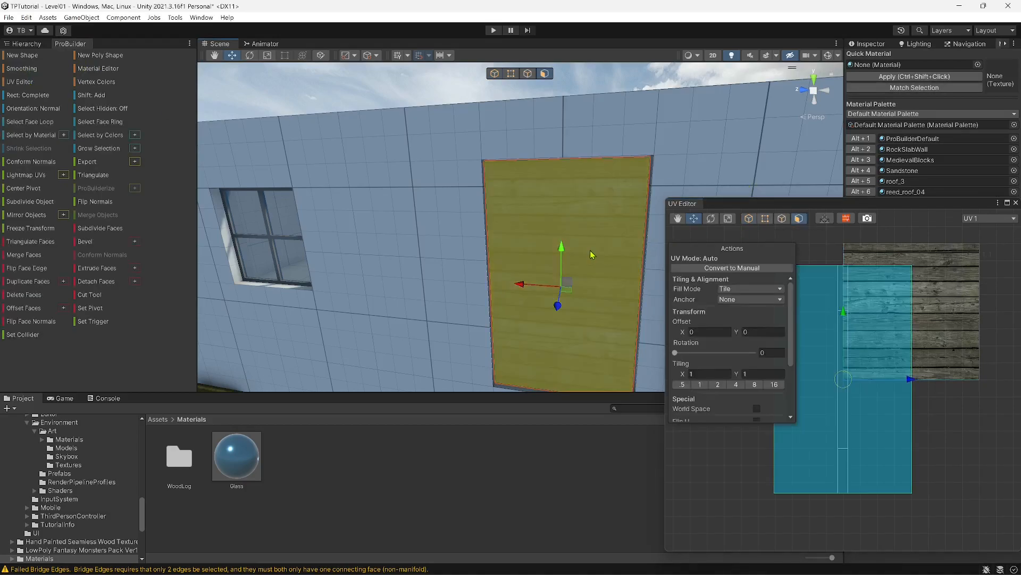
{"action": "left_click_drag", "start_coordinate": [576, 250], "coordinate": [192, 245], "text": "alt"}
{"action": "scroll", "coordinate": [582, 234], "scroll_direction": "up", "scroll_amount": 3}
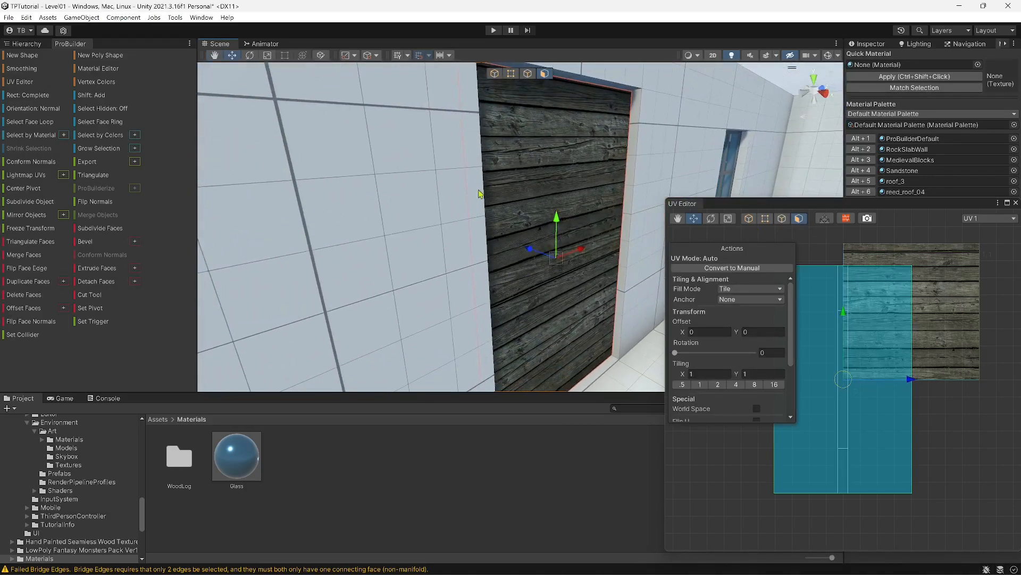
{"action": "left_click", "coordinate": [538, 184]}
{"action": "right_click_drag", "start_coordinate": [540, 186], "coordinate": [794, 230]}
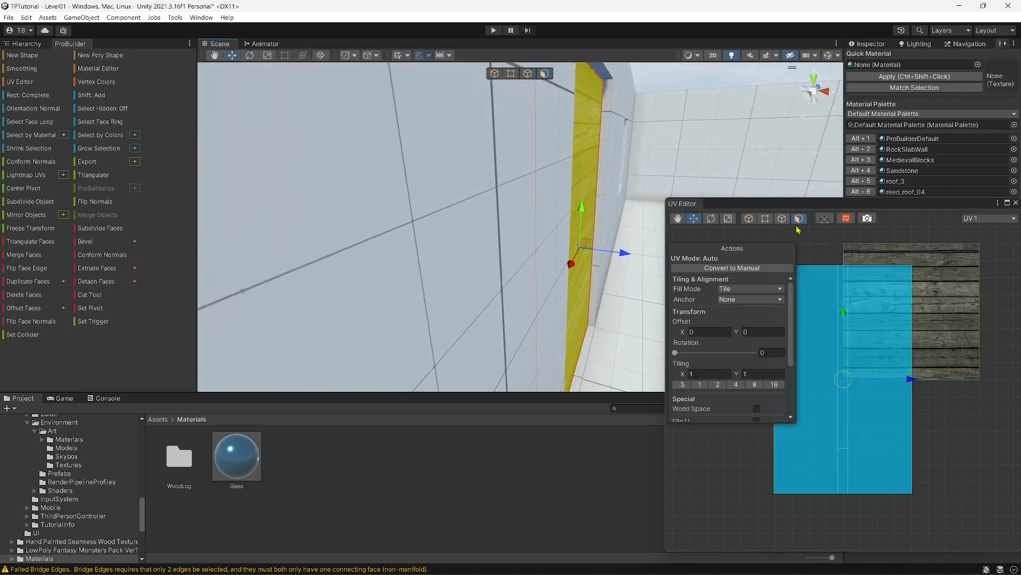
{"action": "left_click", "coordinate": [825, 219]}
{"action": "left_click", "coordinate": [774, 351]}
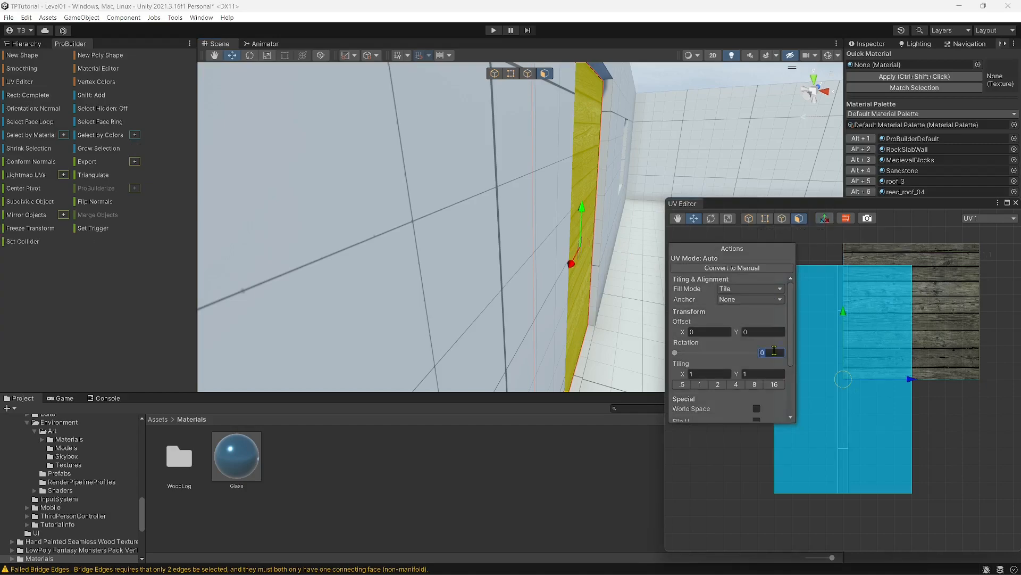
{"action": "type", "text": "90"}
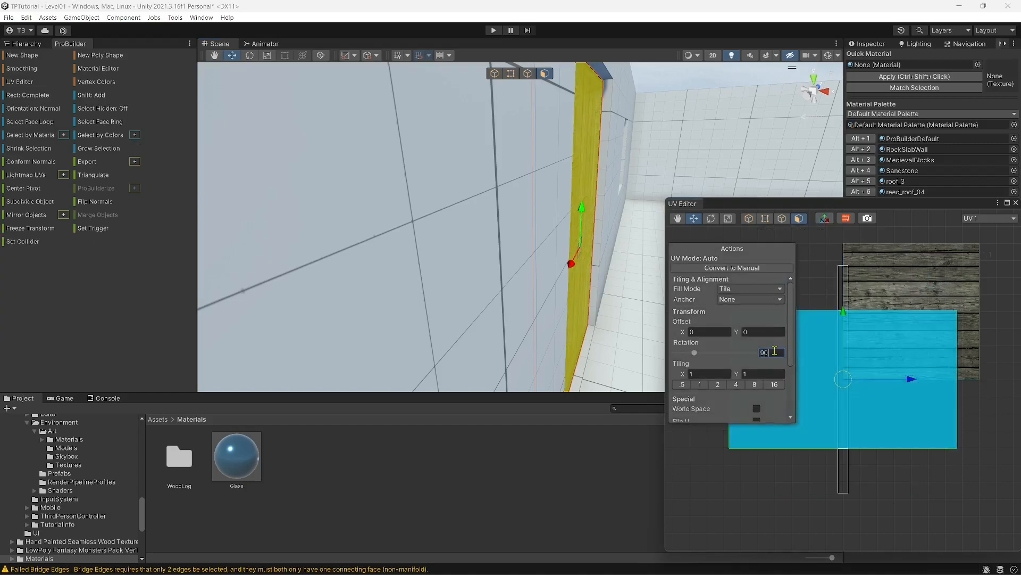
{"action": "left_click_drag", "start_coordinate": [506, 194], "coordinate": [827, 191], "text": "alt"}
{"action": "right_click_drag", "start_coordinate": [827, 191], "coordinate": [824, 191]}
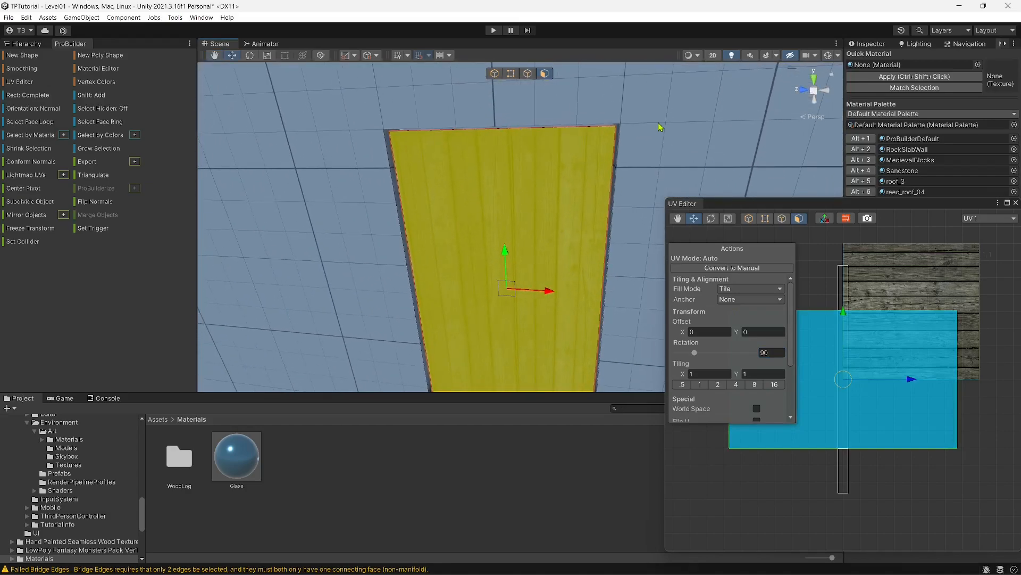
Return to object selection and apply the wood 0825-01 material to the house walls, closing the UV Editor first.
{"action": "left_click", "coordinate": [500, 75]}
{"action": "left_click_drag", "start_coordinate": [380, 243], "coordinate": [475, 275], "text": "alt"}
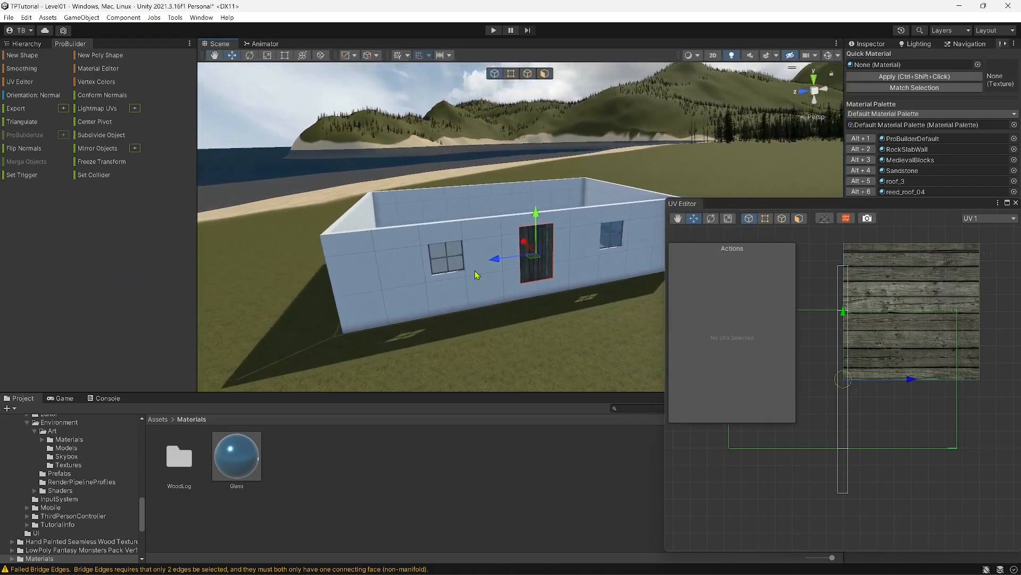
{"action": "left_click", "coordinate": [500, 246]}
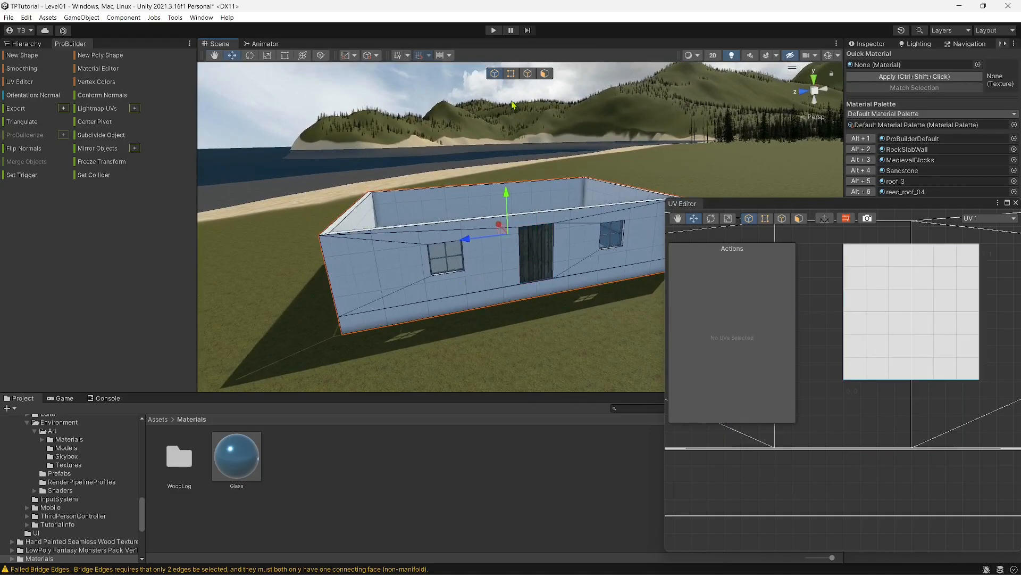
{"action": "left_click", "coordinate": [1016, 203]}
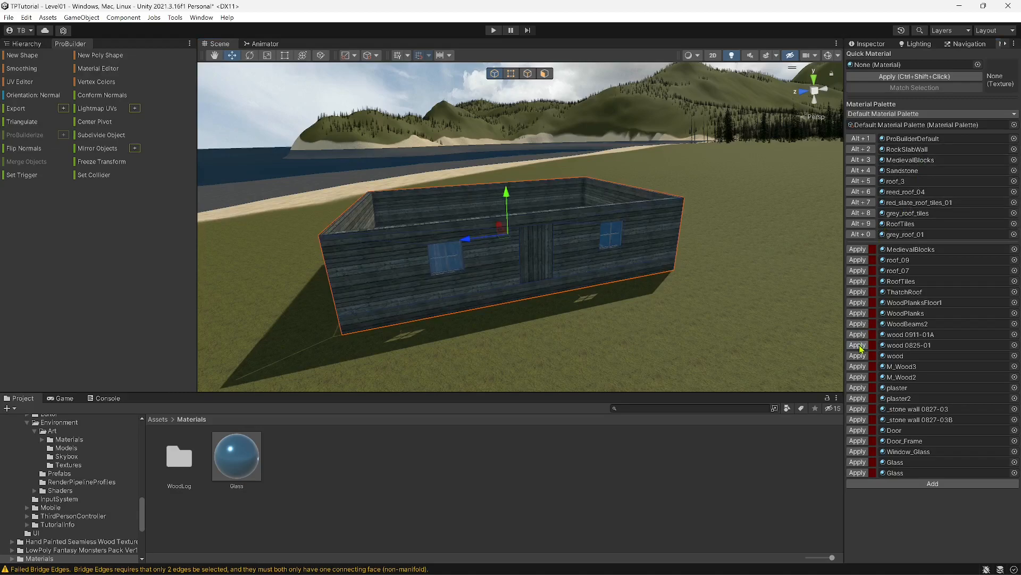
Set the UV rotation of the interior floor and door threshold faces to 90 degrees.
{"action": "key", "text": "w"}
{"action": "right_click_drag", "start_coordinate": [497, 241], "coordinate": [252, 293]}
{"action": "key", "text": "s"}
{"action": "key", "text": "d"}
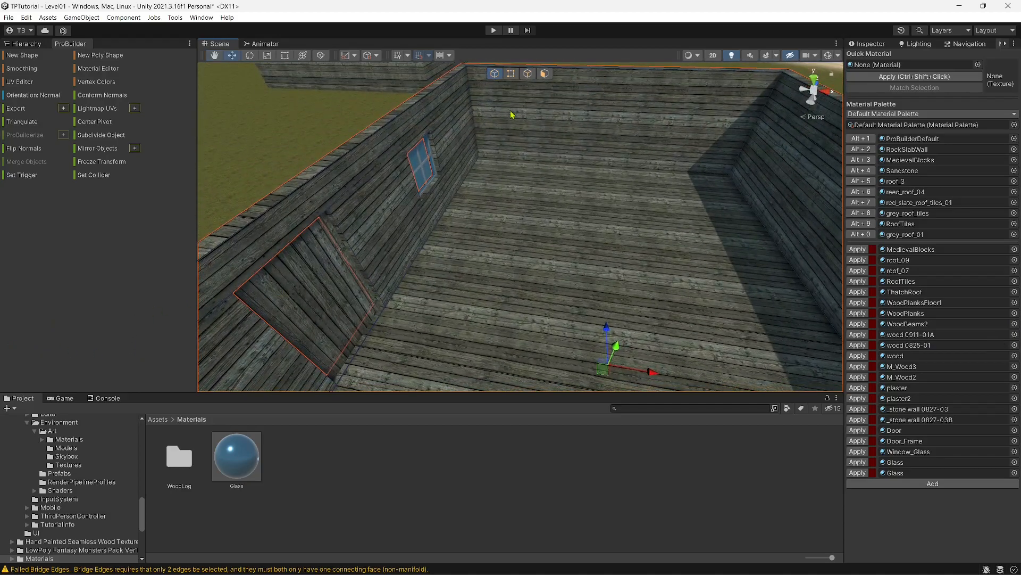
{"action": "left_click", "coordinate": [545, 72]}
{"action": "left_click", "coordinate": [545, 305]}
{"action": "right_click_drag", "start_coordinate": [545, 304], "coordinate": [601, 218]}
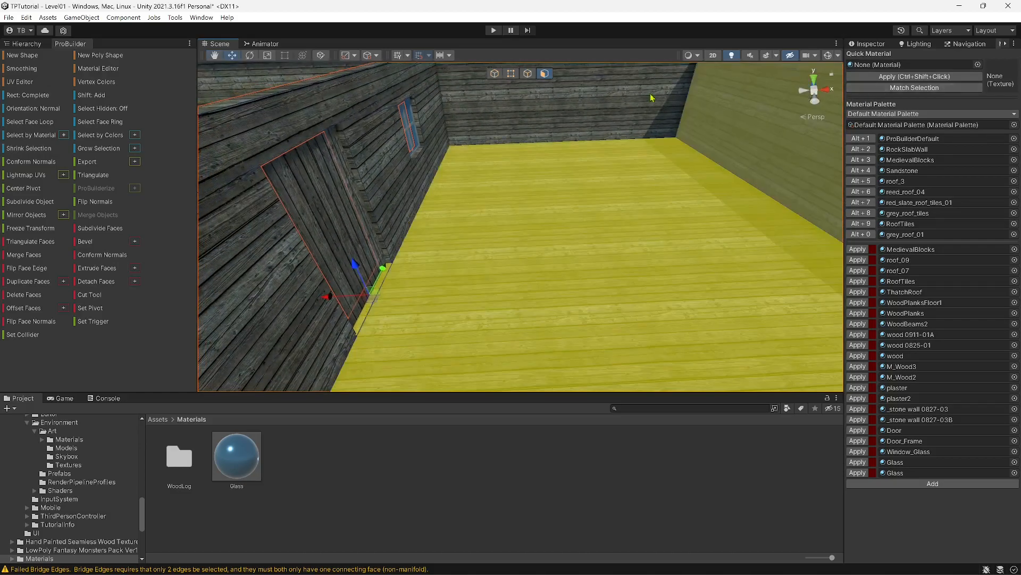
{"action": "left_click", "coordinate": [21, 82]}
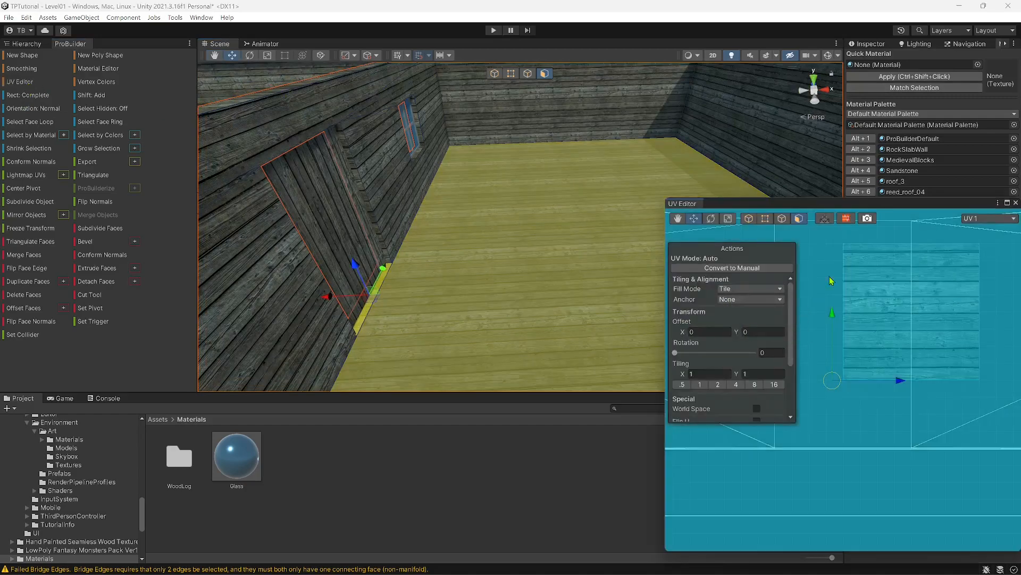
{"action": "left_click", "coordinate": [780, 352]}
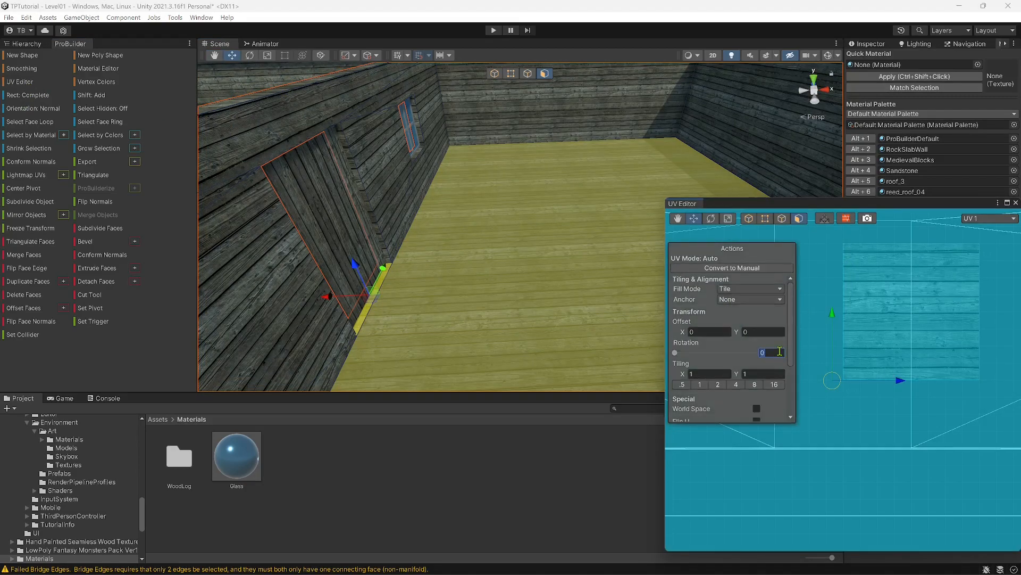
{"action": "type", "text": "90"}
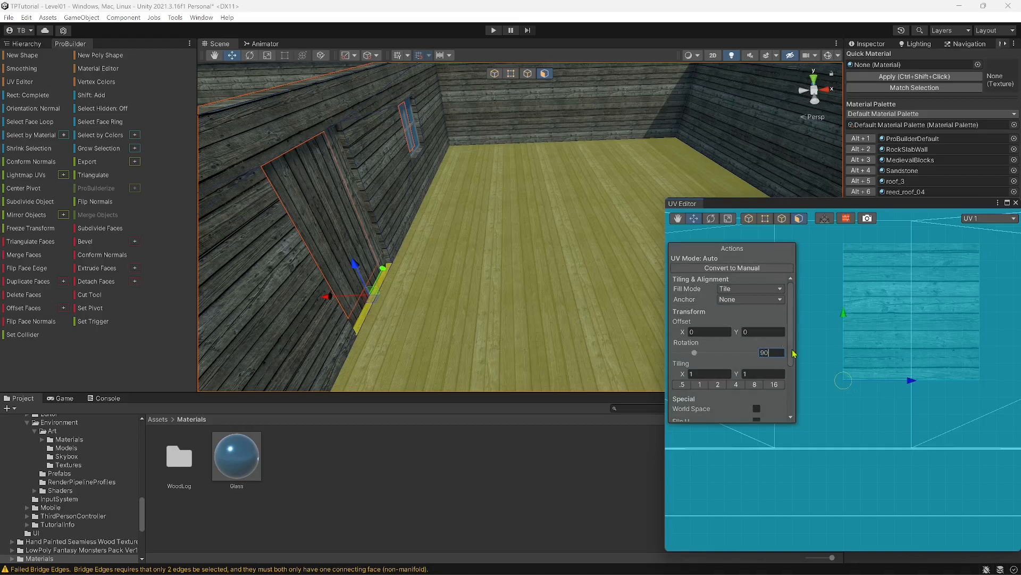
Set the UV rotation of the top faces of the two opposite end walls to 90 degrees.
{"action": "left_click_drag", "start_coordinate": [543, 209], "coordinate": [424, 266], "text": "alt"}
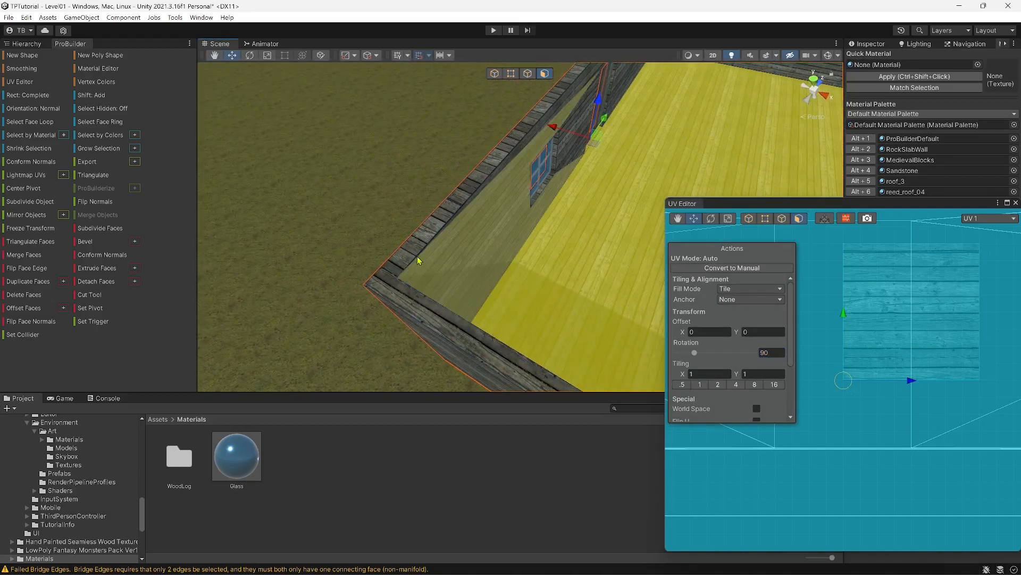
{"action": "left_click", "coordinate": [415, 257]}
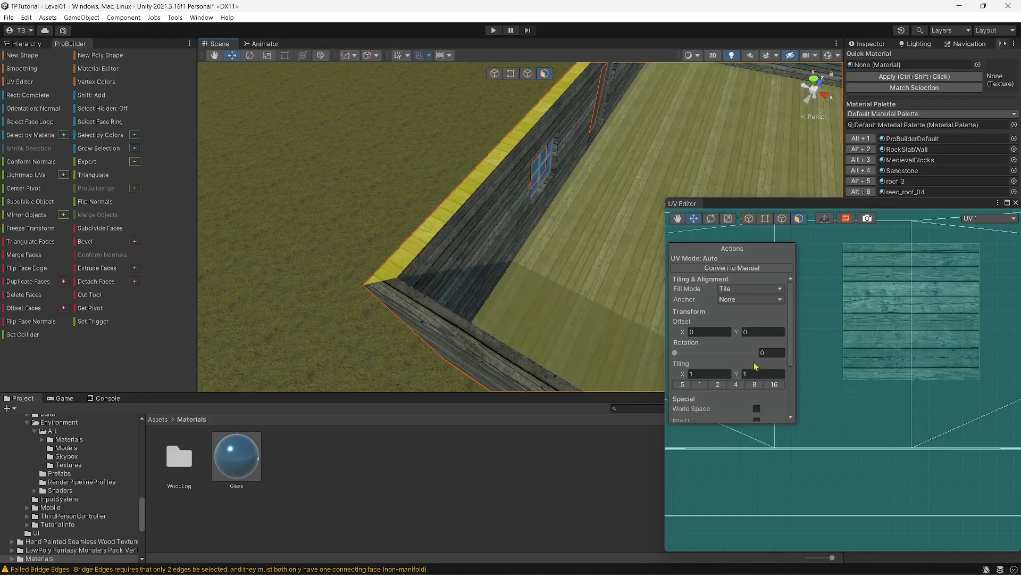
{"action": "left_click", "coordinate": [782, 353]}
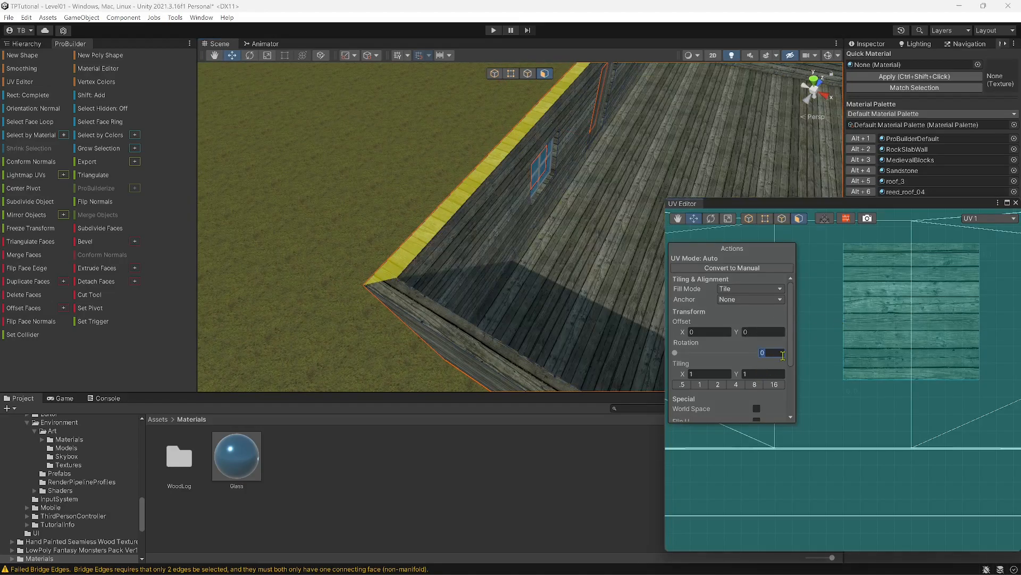
{"action": "type", "text": "90"}
{"action": "left_click_drag", "start_coordinate": [510, 277], "coordinate": [574, 258], "text": "alt"}
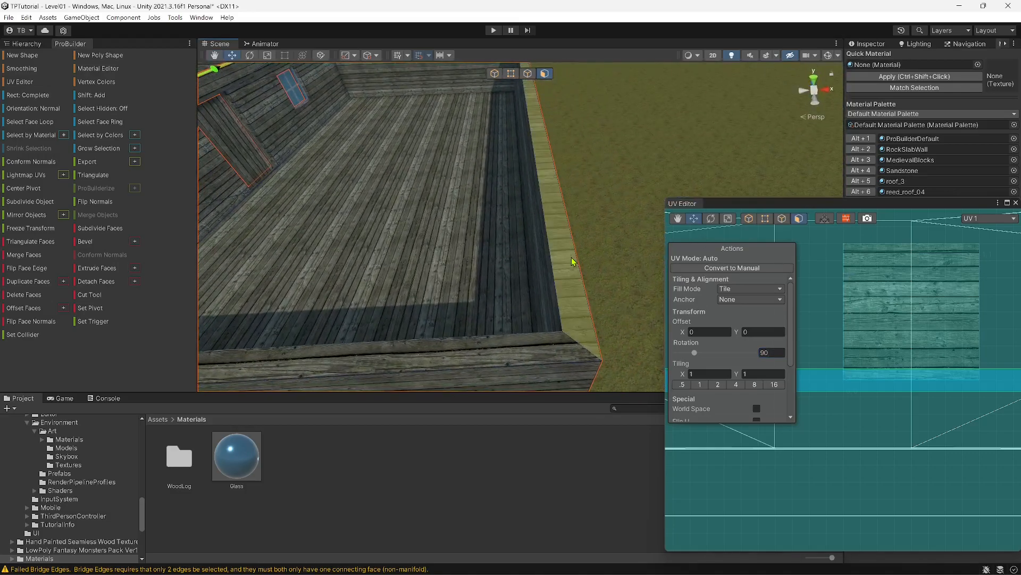
{"action": "left_click", "coordinate": [573, 262]}
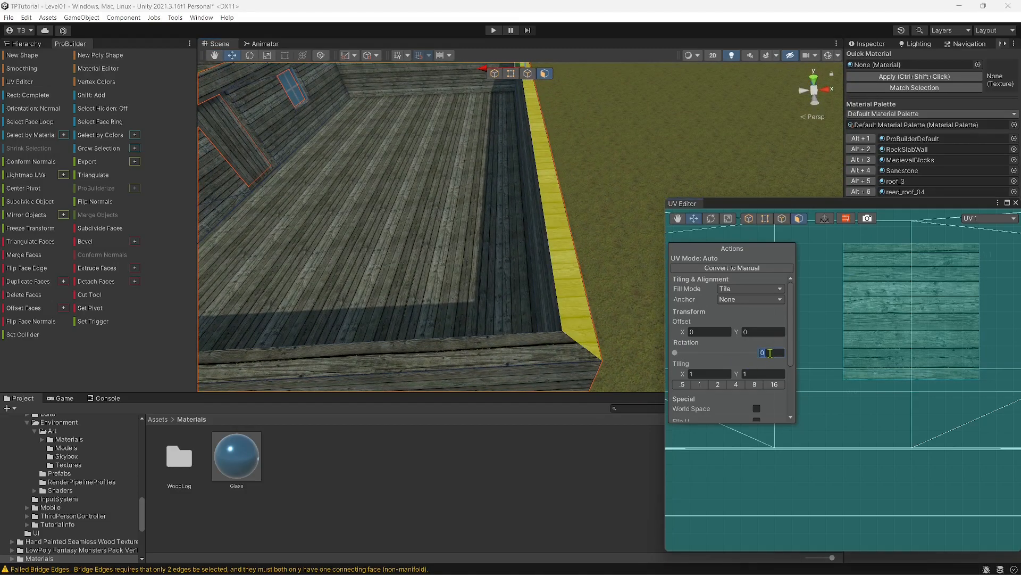
{"action": "type", "text": "90"}
Close the UV Editor, reset the new shape's size and create a prism over the walls, about 5.92 by 7.77 and 1.46 high.
{"action": "right_click_drag", "start_coordinate": [372, 280], "coordinate": [417, 228]}
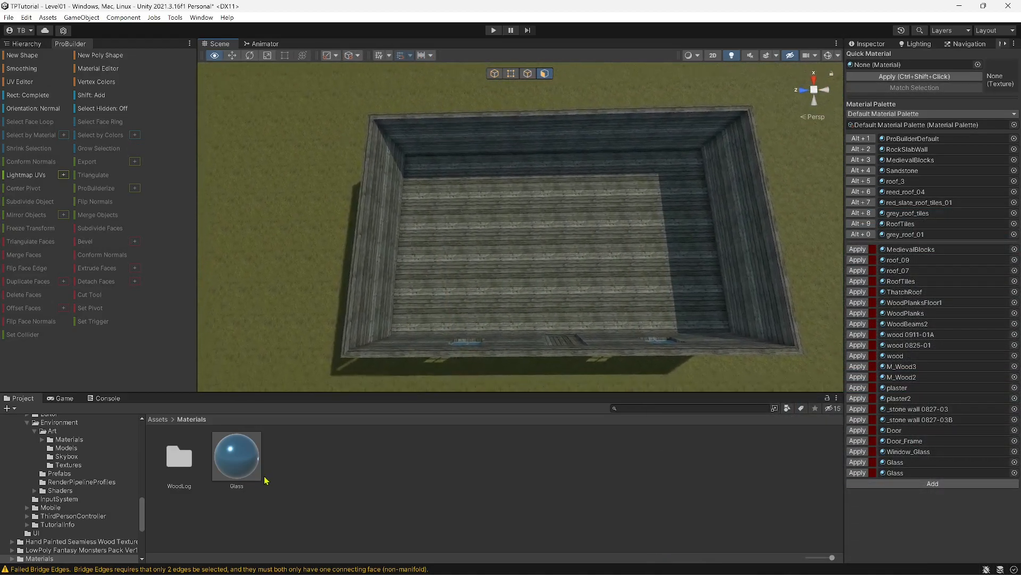
{"action": "right_click_drag", "start_coordinate": [266, 480], "coordinate": [272, 476]}
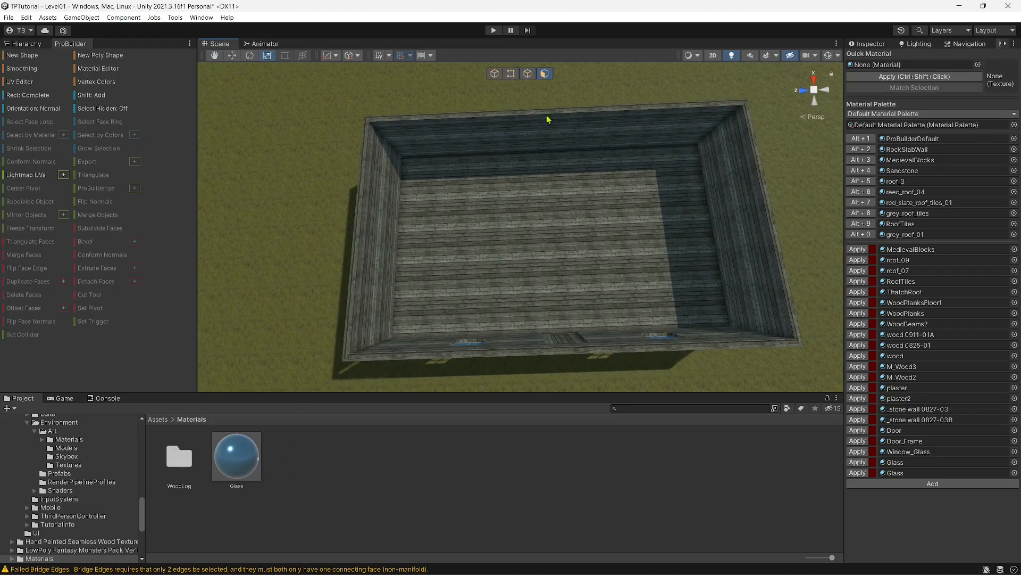
{"action": "left_click", "coordinate": [15, 57]}
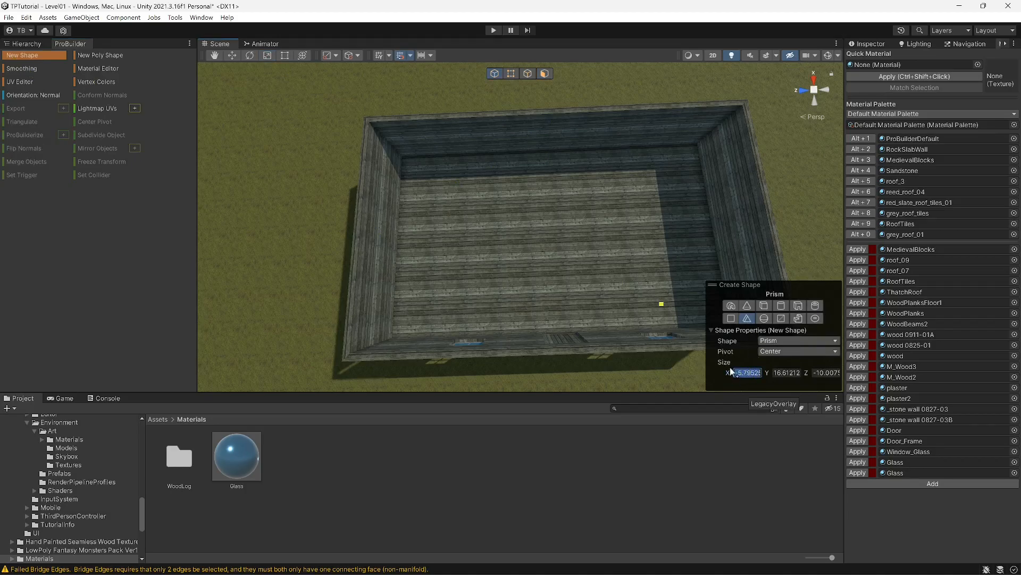
{"action": "type", "text": "0"}
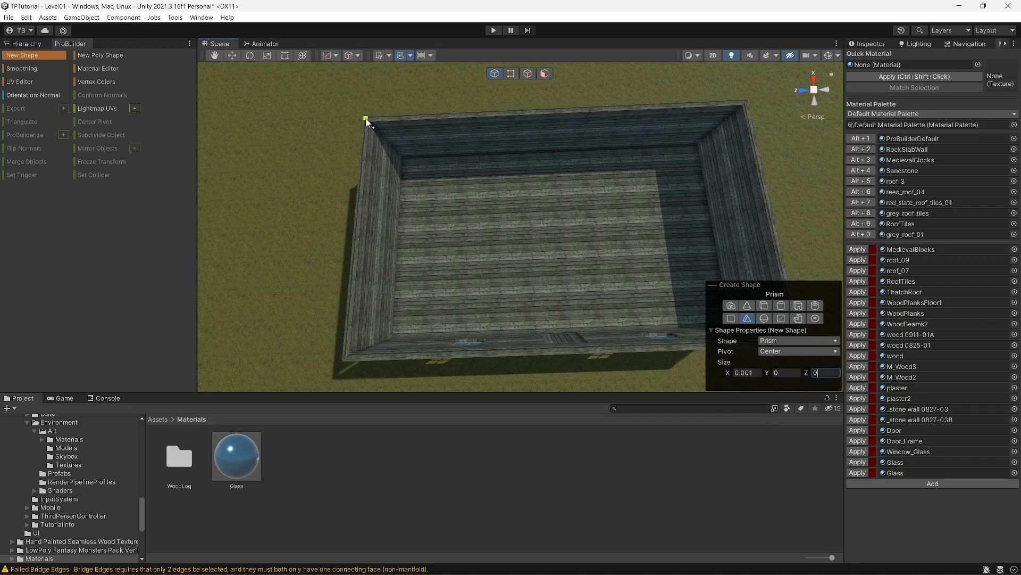
{"action": "left_click_drag", "start_coordinate": [365, 118], "coordinate": [701, 352]}
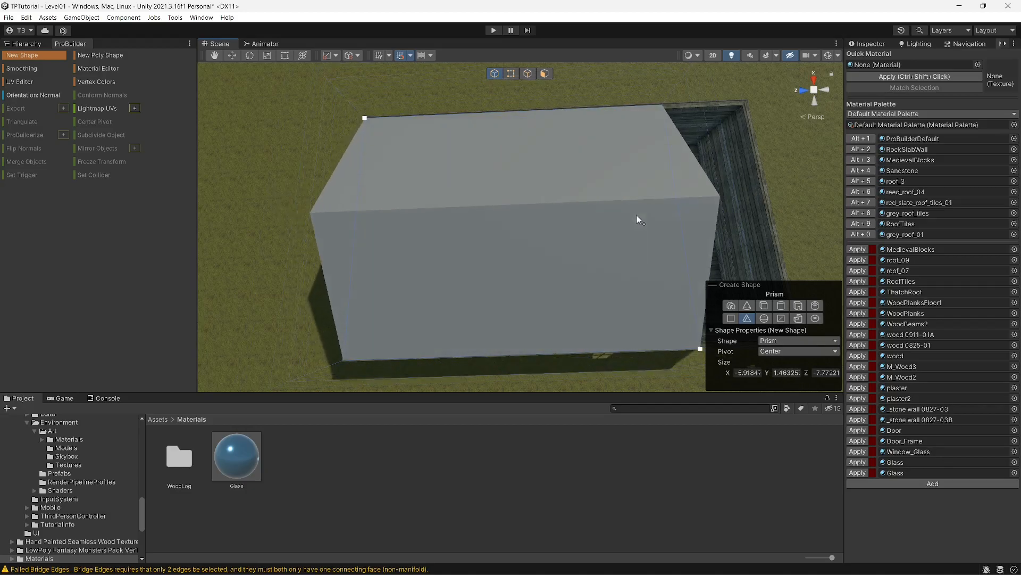
{"action": "left_click", "coordinate": [633, 214]}
Apply the ProBuilderDefault material from the material palette to the prism roof.
{"action": "left_click_drag", "start_coordinate": [632, 214], "coordinate": [485, 196], "text": "alt"}
{"action": "key", "text": "r"}
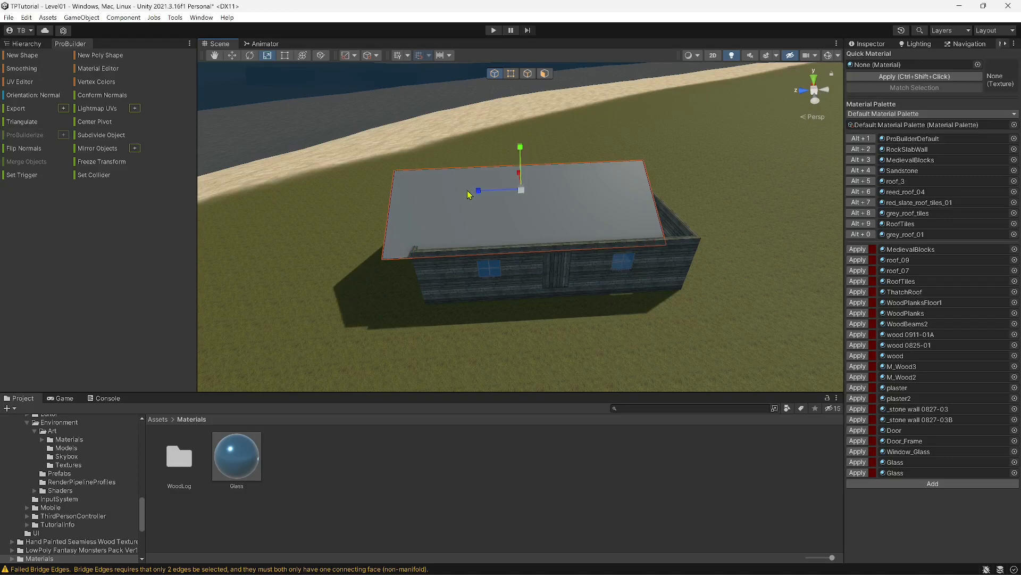
{"action": "left_click", "coordinate": [863, 142]}
{"action": "left_click_drag", "start_coordinate": [657, 168], "coordinate": [622, 184], "text": "alt"}
{"action": "key", "text": "a"}
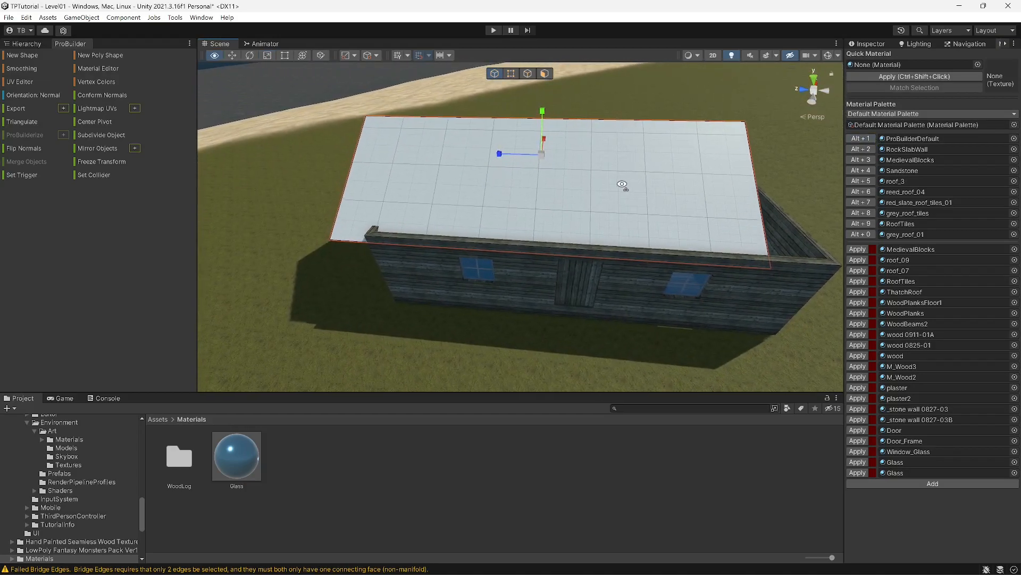
Lift the prism roof and shift it along the house's length so it covers the tops of all four walls.
{"action": "left_click_drag", "start_coordinate": [544, 118], "coordinate": [547, 109]}
{"action": "left_click_drag", "start_coordinate": [505, 149], "coordinate": [548, 158]}
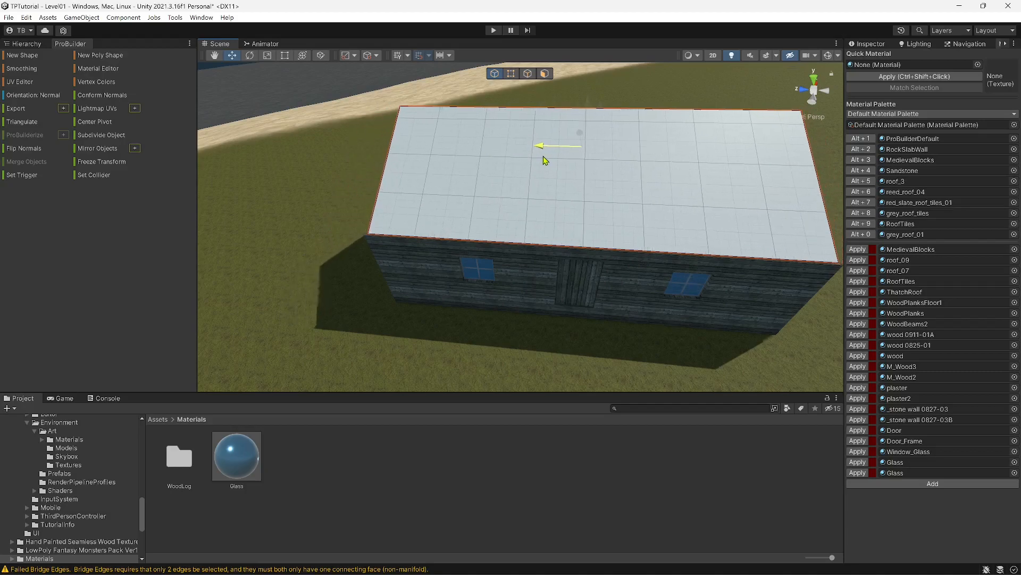
{"action": "mouse_move", "coordinate": [532, 171]}
{"action": "right_mouse_down"}
{"action": "mouse_move", "coordinate": [575, 167]}
{"action": "mouse_move", "coordinate": [588, 131]}
{"action": "mouse_move", "coordinate": [539, 156]}
{"action": "mouse_move", "coordinate": [549, 174]}
{"action": "right_mouse_up"}
{"action": "key", "text": "w"}
{"action": "key", "text": "s"}
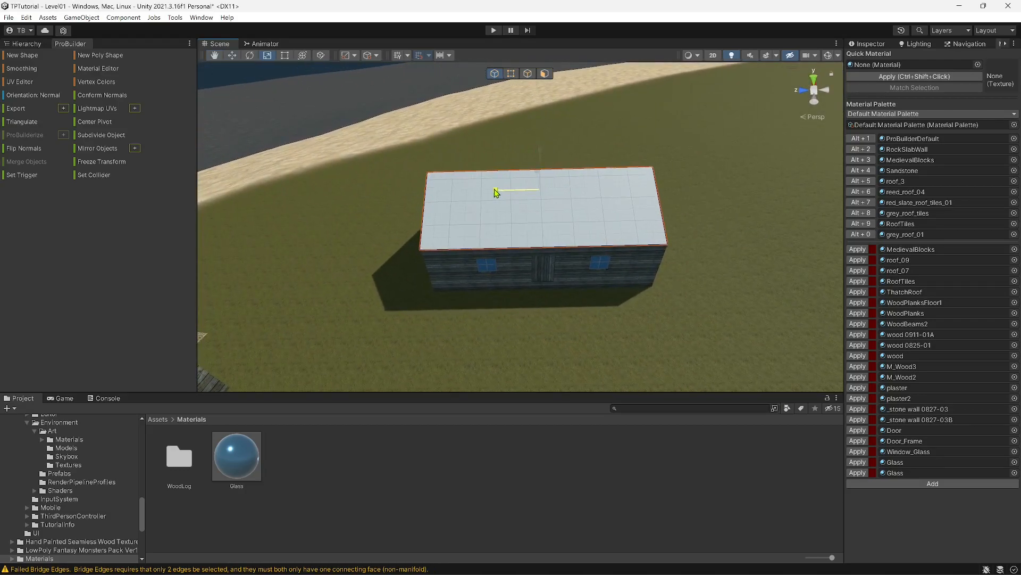
Scale the roof in width and length so it extends past the house walls.
{"action": "right_click_drag", "start_coordinate": [493, 192], "coordinate": [369, 160]}
{"action": "key", "text": "w"}
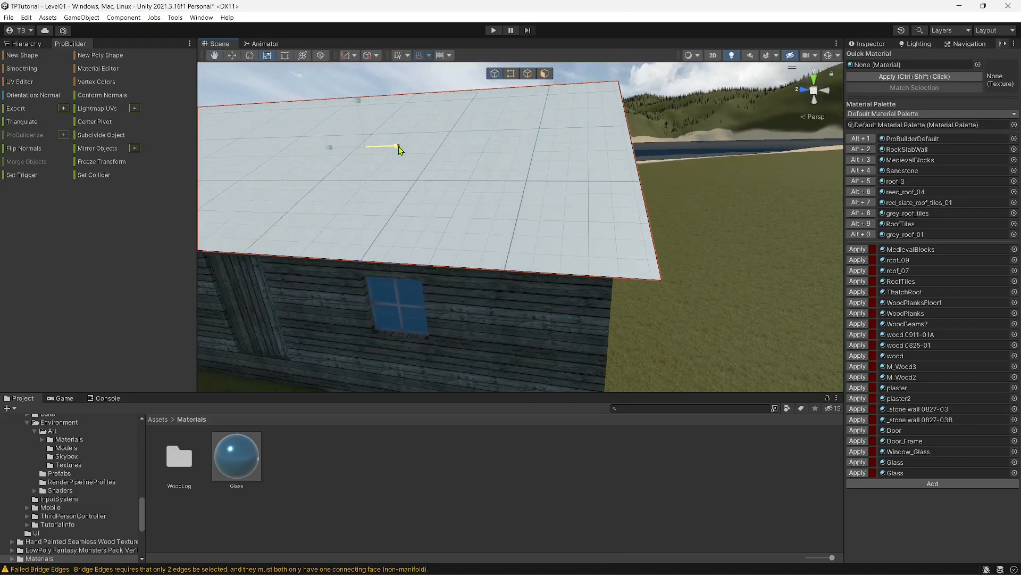
{"action": "scroll", "coordinate": [403, 149], "scroll_direction": "up", "scroll_amount": 2}
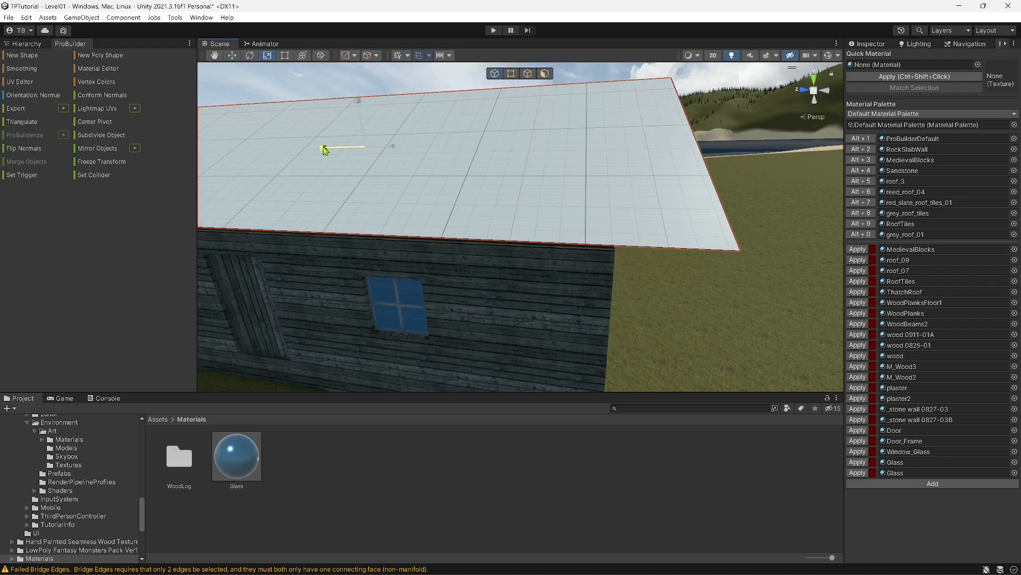
{"action": "key", "text": "s"}
{"action": "key", "text": "a"}
{"action": "right_click_drag", "start_coordinate": [437, 157], "coordinate": [469, 176]}
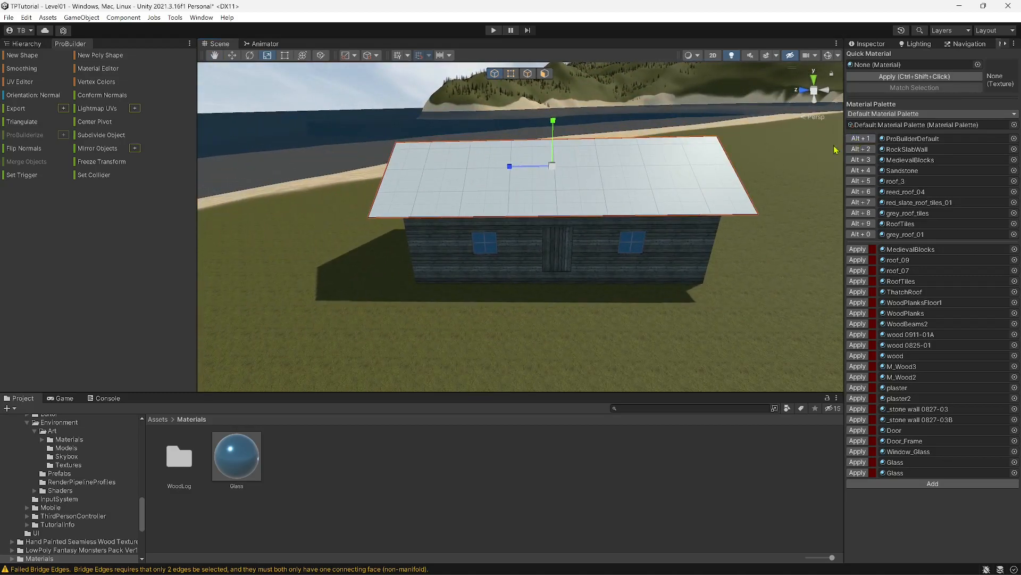
Widen the roof across the gable so its eaves overhang the front and back walls.
{"action": "key", "text": "w"}
{"action": "right_click_drag", "start_coordinate": [708, 214], "coordinate": [521, 180]}
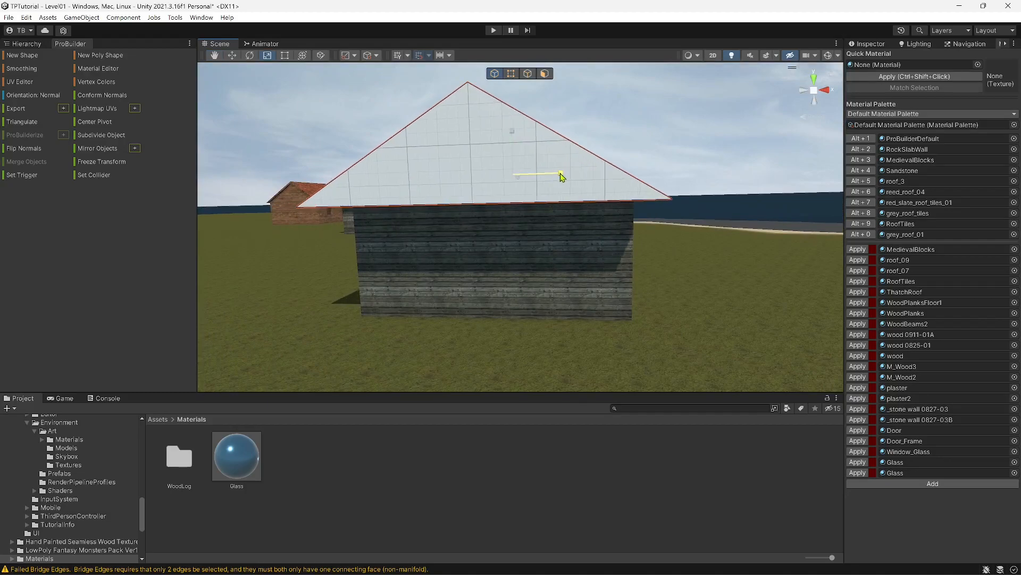
{"action": "right_click_drag", "start_coordinate": [566, 174], "coordinate": [818, 246]}
{"action": "right_click_drag", "start_coordinate": [774, 273], "coordinate": [846, 150]}
{"action": "right_click_drag", "start_coordinate": [705, 160], "coordinate": [818, 91]}
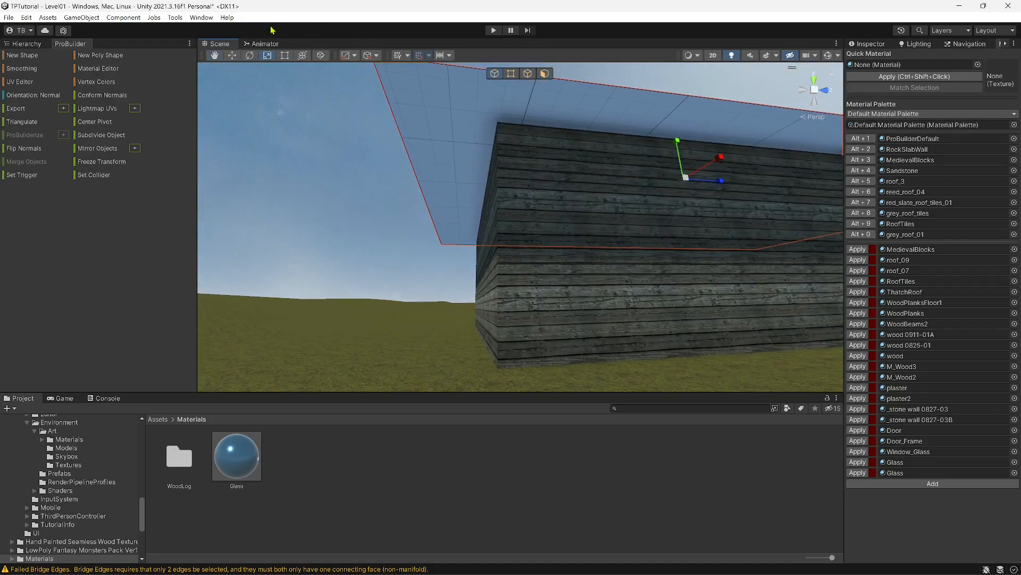
Move the roof along its length to balance the overhang at both ends of the house.
{"action": "right_click_drag", "start_coordinate": [599, 147], "coordinate": [446, 183]}
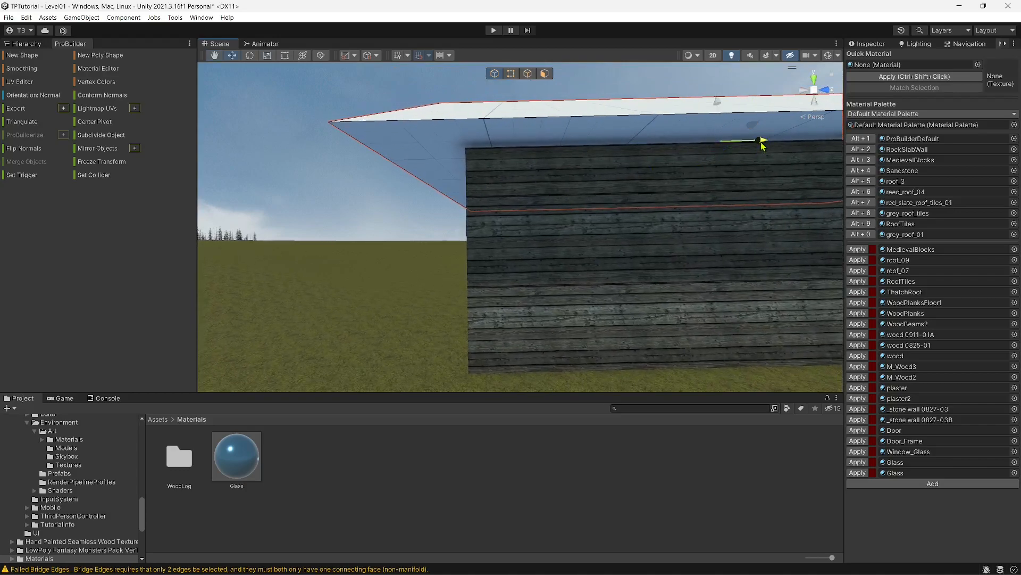
{"action": "right_click_drag", "start_coordinate": [760, 148], "coordinate": [691, 163]}
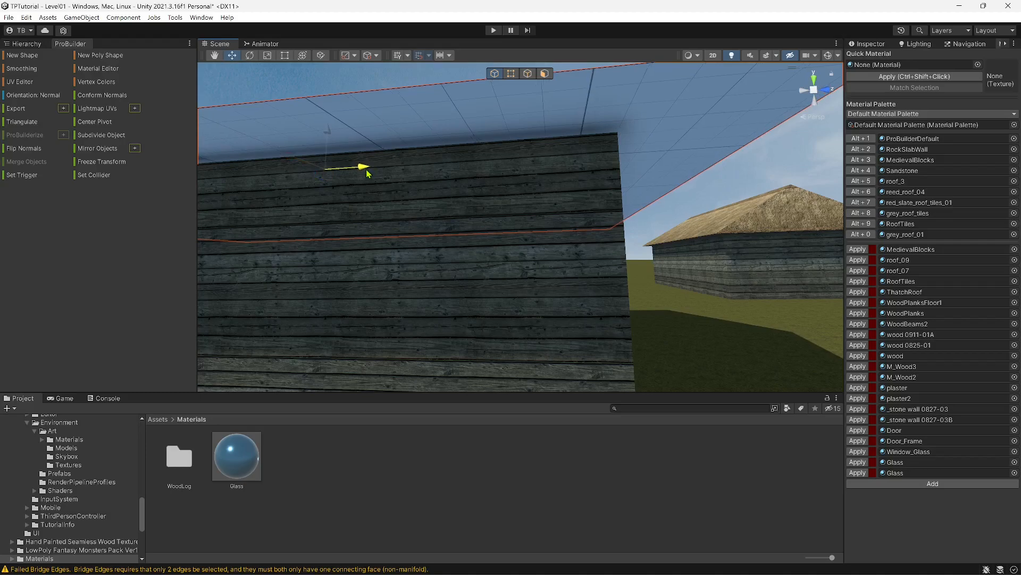
{"action": "right_click_drag", "start_coordinate": [366, 173], "coordinate": [407, 182]}
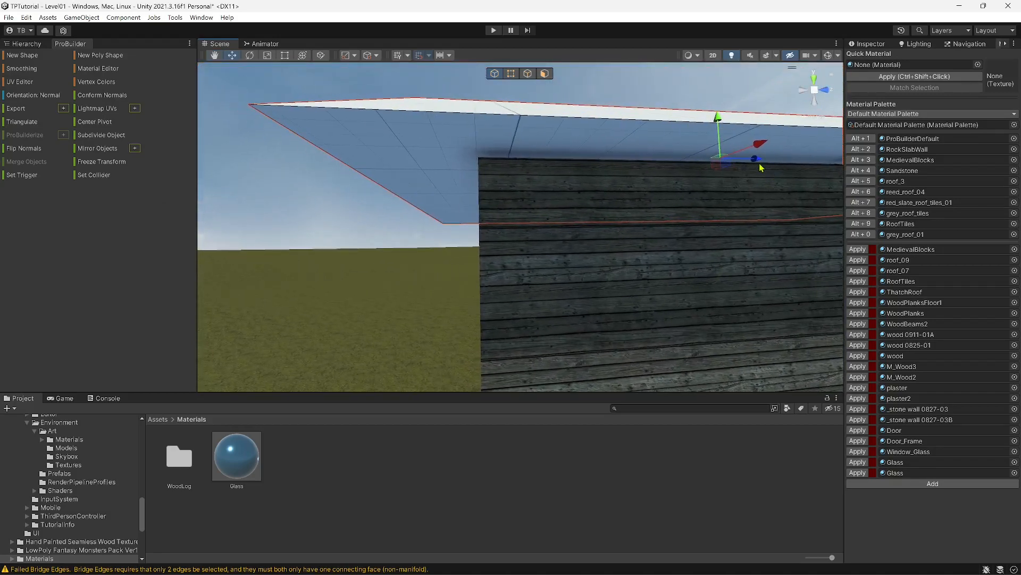
{"action": "right_click_drag", "start_coordinate": [703, 189], "coordinate": [656, 209]}
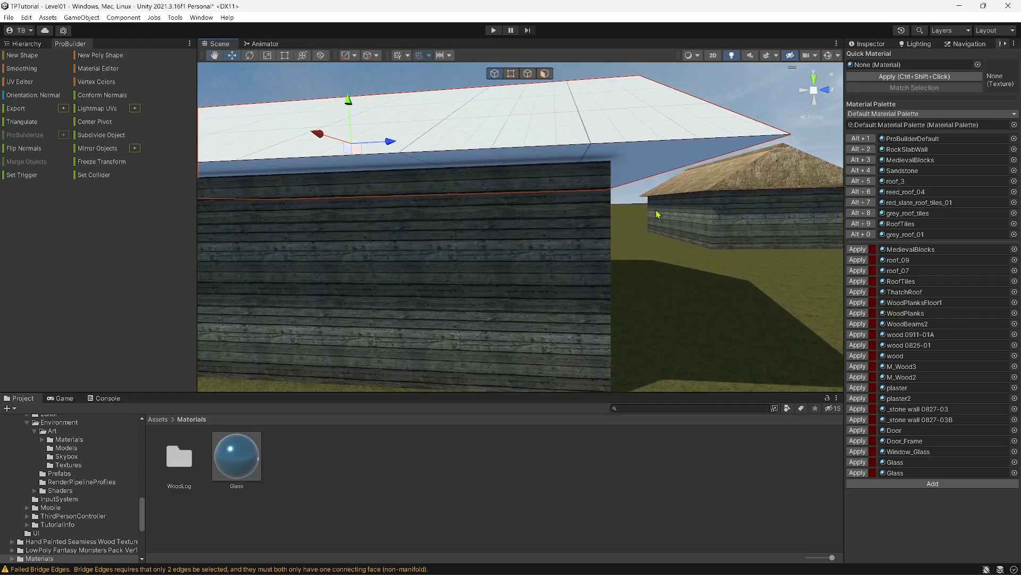
{"action": "right_click_drag", "start_coordinate": [658, 202], "coordinate": [101, 189]}
{"action": "left_click_drag", "start_coordinate": [246, 168], "coordinate": [246, 167]}
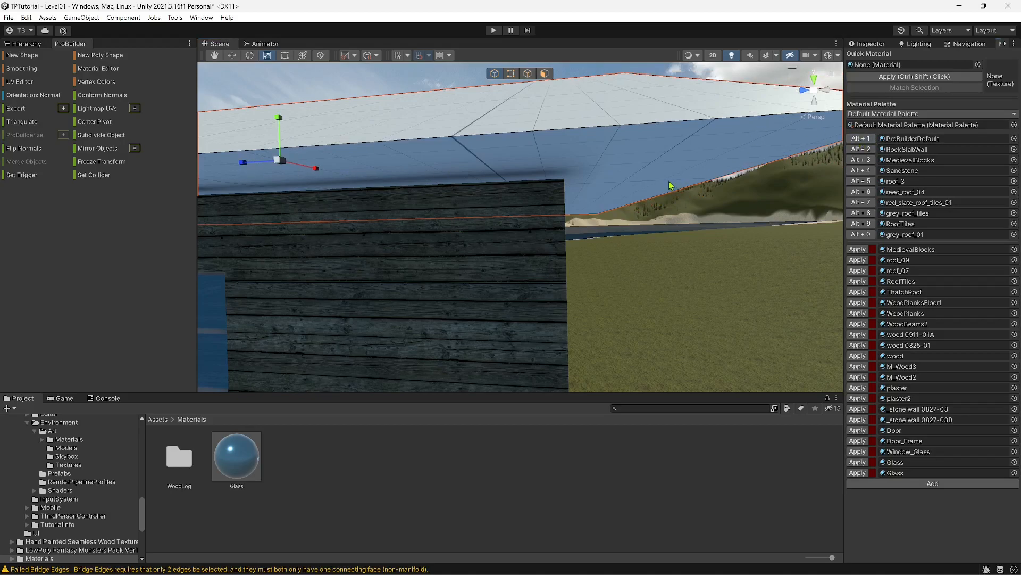
Select the gable end face on the roof's right side in face mode and pull it inward by about 0.69.
{"action": "key", "text": "d"}
{"action": "mouse_move", "coordinate": [633, 186]}
{"action": "right_mouse_down"}
{"action": "mouse_move", "coordinate": [673, 174]}
{"action": "mouse_move", "coordinate": [628, 178]}
{"action": "right_mouse_up"}
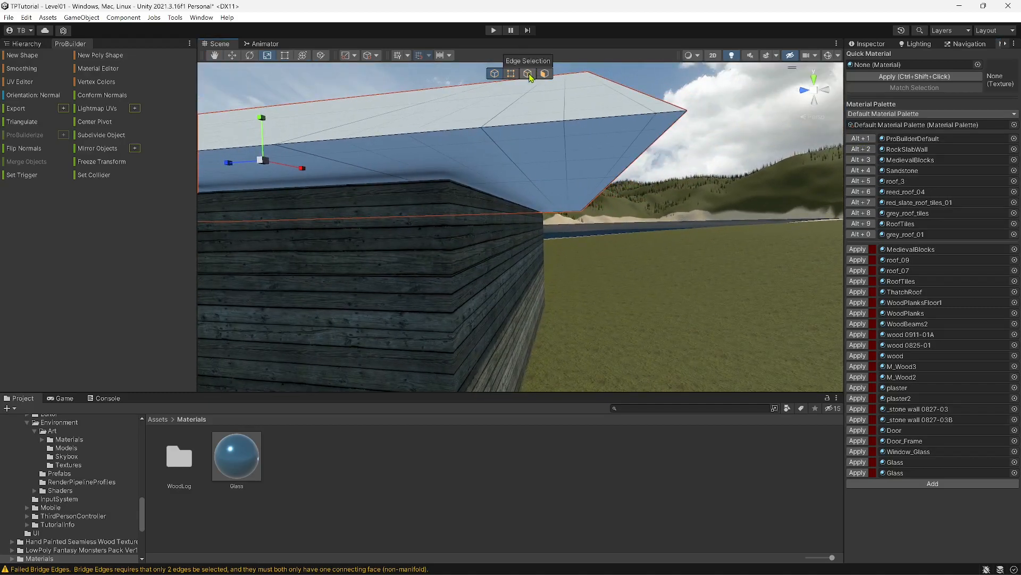
{"action": "left_click", "coordinate": [546, 75]}
{"action": "key", "text": "d"}
{"action": "right_click_drag", "start_coordinate": [545, 78], "coordinate": [527, 107]}
{"action": "left_click", "coordinate": [523, 117]}
{"action": "key", "text": "w"}
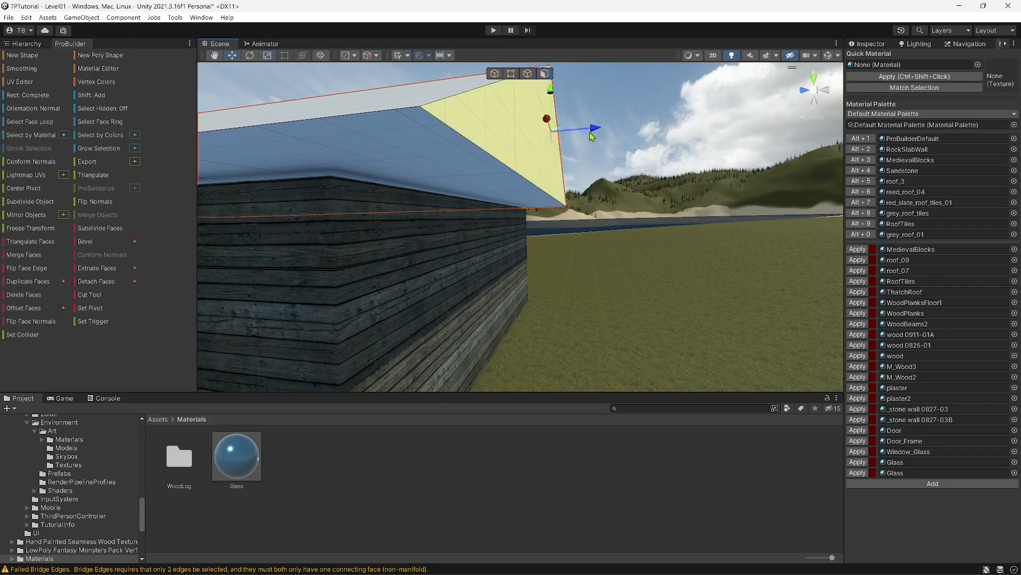
{"action": "left_click_drag", "start_coordinate": [595, 131], "coordinate": [572, 135]}
{"action": "key", "text": "a"}
{"action": "right_click_drag", "start_coordinate": [571, 141], "coordinate": [598, 144]}
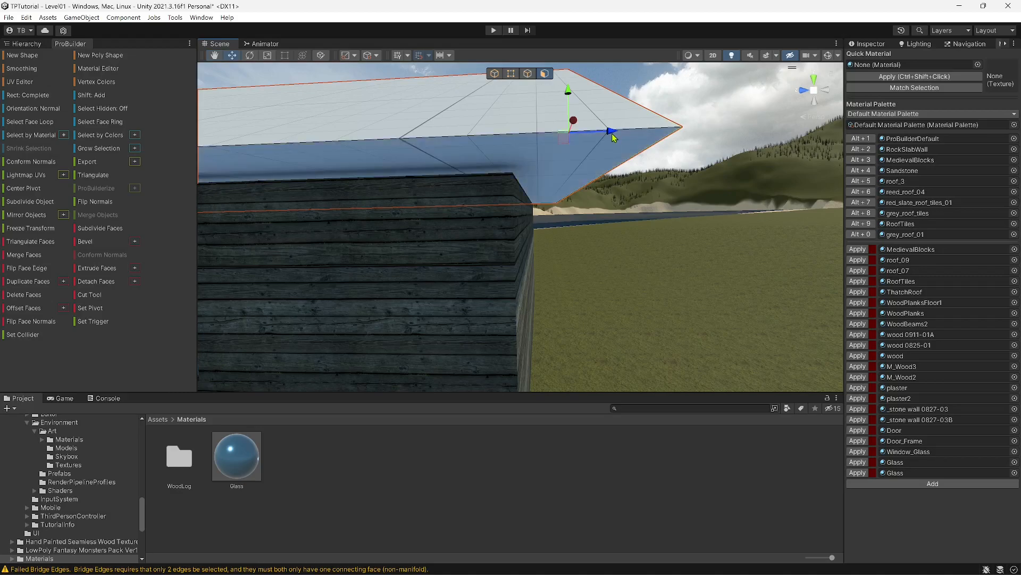
{"action": "left_click_drag", "start_coordinate": [611, 136], "coordinate": [573, 140]}
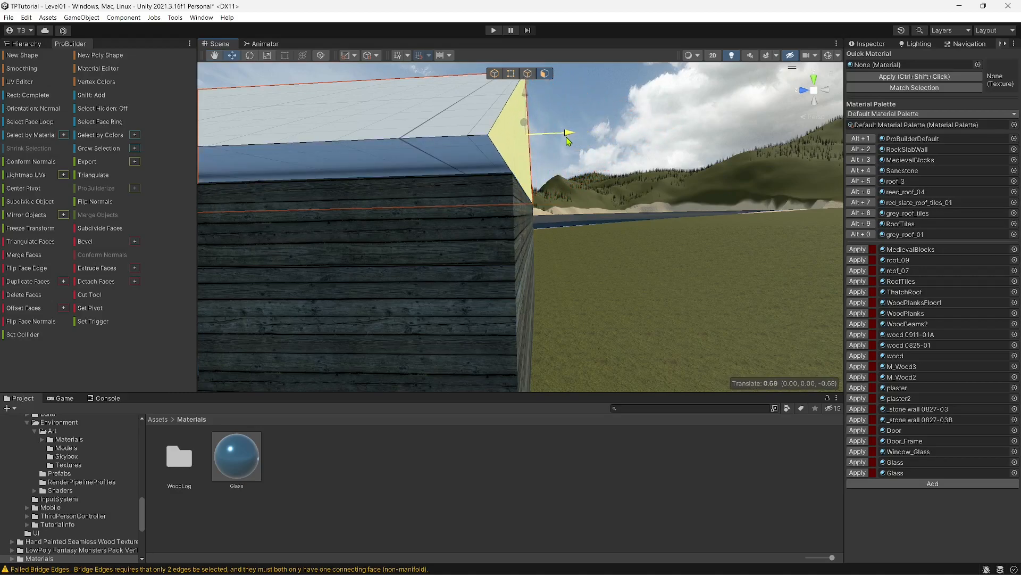
Fine-tune the same gable end face against the house corner, moving it inward by about 0.13.
{"action": "right_click_drag", "start_coordinate": [566, 158], "coordinate": [566, 137]}
{"action": "left_click_drag", "start_coordinate": [579, 118], "coordinate": [604, 126]}
{"action": "right_click_drag", "start_coordinate": [601, 145], "coordinate": [569, 182]}
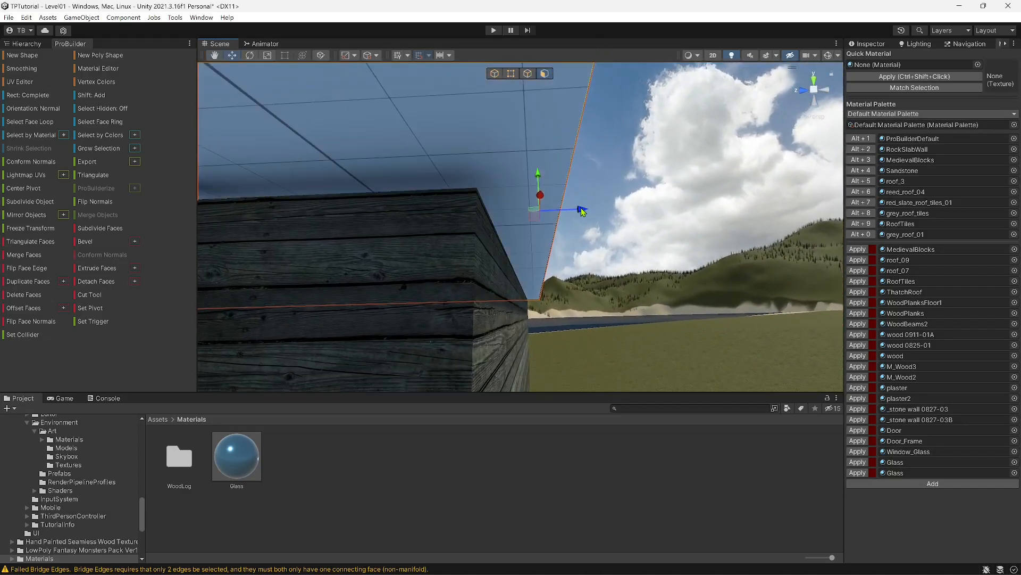
{"action": "left_click_drag", "start_coordinate": [582, 212], "coordinate": [572, 210]}
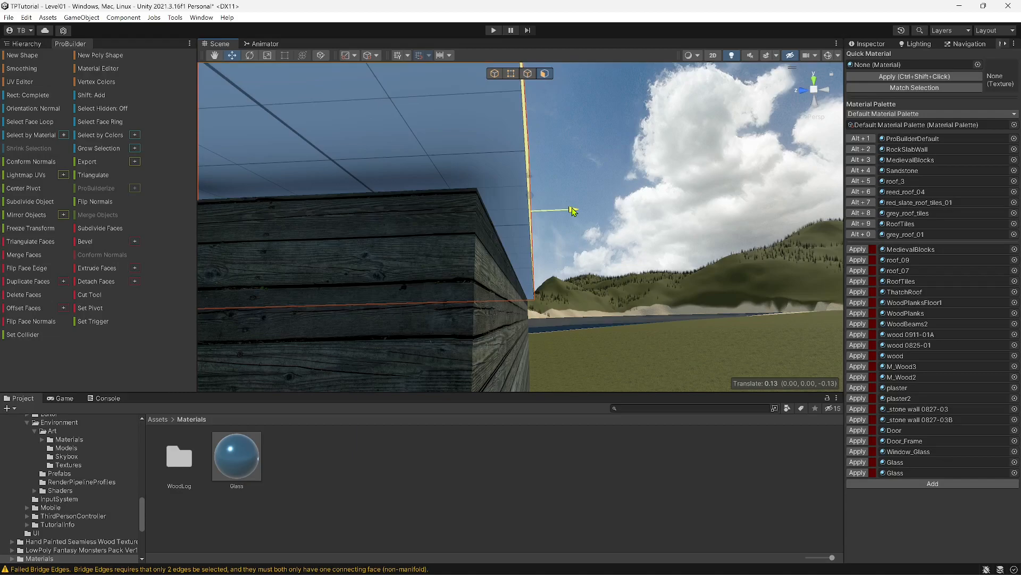
Adjust the opposite gable end face of the roof along its length to line up with the end wall.
{"action": "left_click_drag", "start_coordinate": [573, 211], "coordinate": [553, 200]}
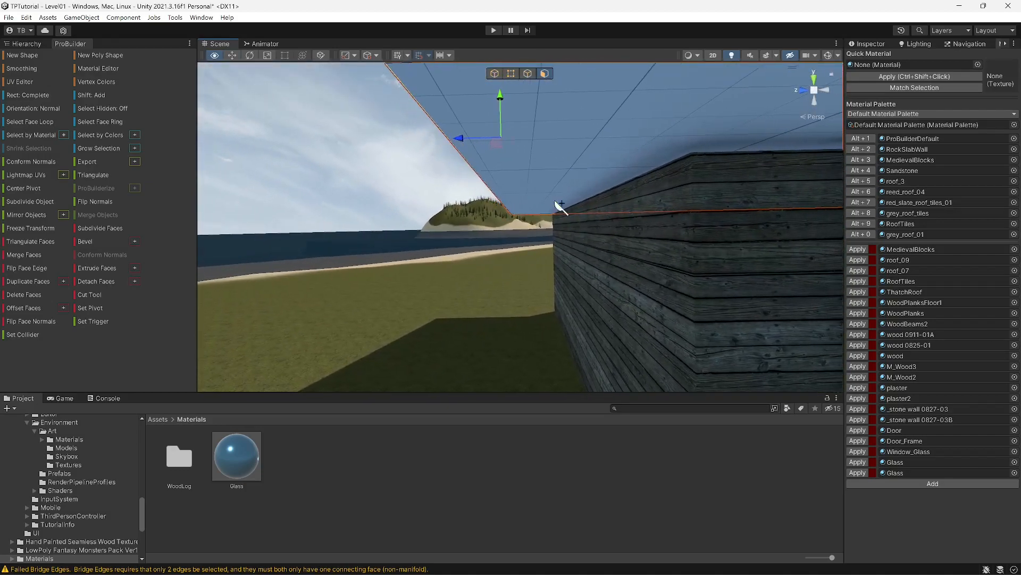
{"action": "left_click_drag", "start_coordinate": [459, 140], "coordinate": [493, 151], "text": "alt"}
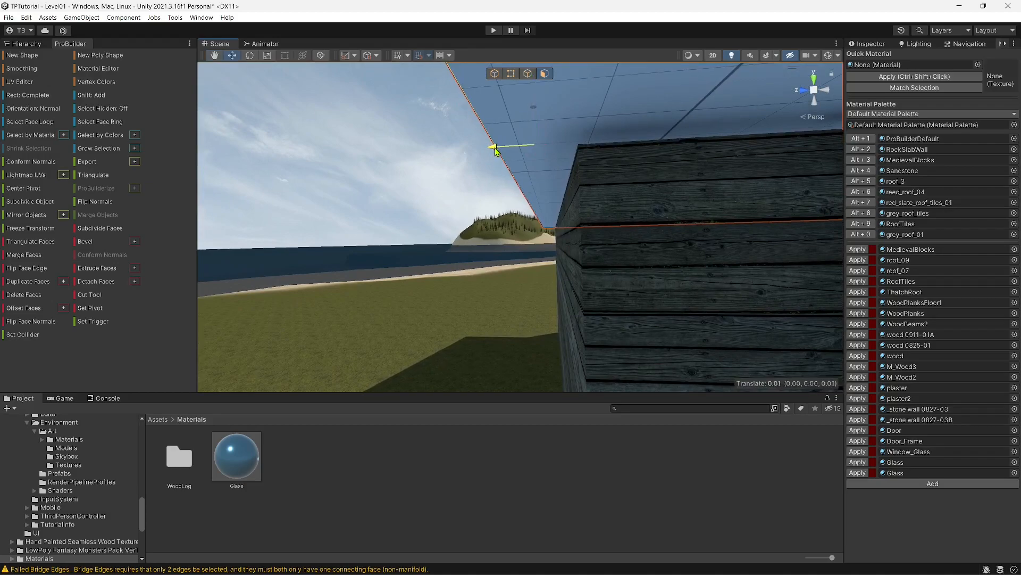
{"action": "left_click_drag", "start_coordinate": [495, 151], "coordinate": [730, 169]}
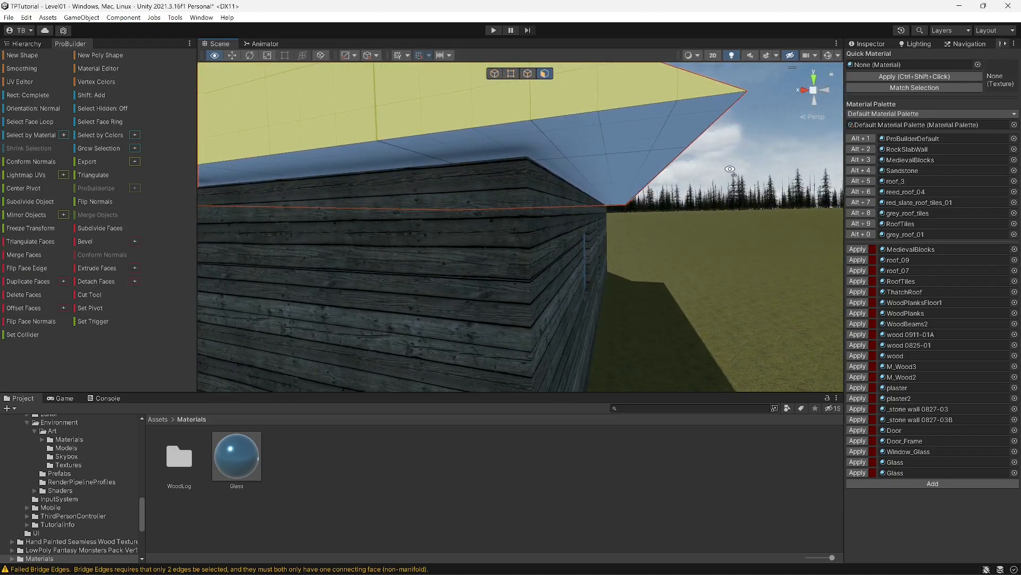
Scale the roof's underside face to about 0.90 along X to narrow the eaves overhang.
{"action": "left_click", "coordinate": [629, 162]}
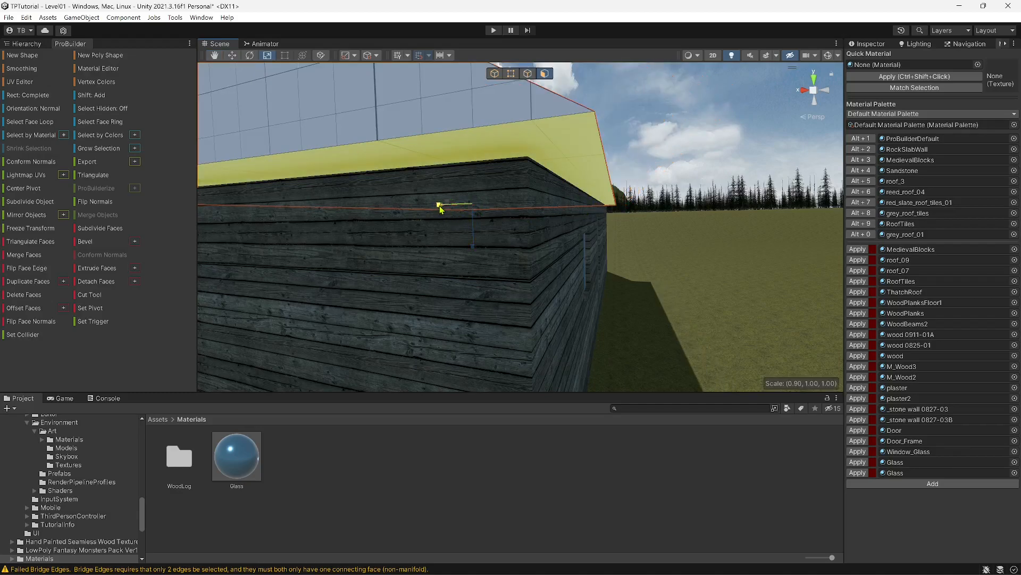
{"action": "left_click_drag", "start_coordinate": [440, 209], "coordinate": [468, 184], "text": "alt"}
{"action": "key", "text": "d"}
{"action": "key", "text": "a"}
{"action": "right_click_drag", "start_coordinate": [469, 184], "coordinate": [106, 210]}
{"action": "key", "text": "d"}
{"action": "key", "text": "s"}
{"action": "key", "text": "d"}
{"action": "key", "text": "s"}
{"action": "key", "text": "d"}
{"action": "right_click_drag", "start_coordinate": [22, 215], "coordinate": [257, 214]}
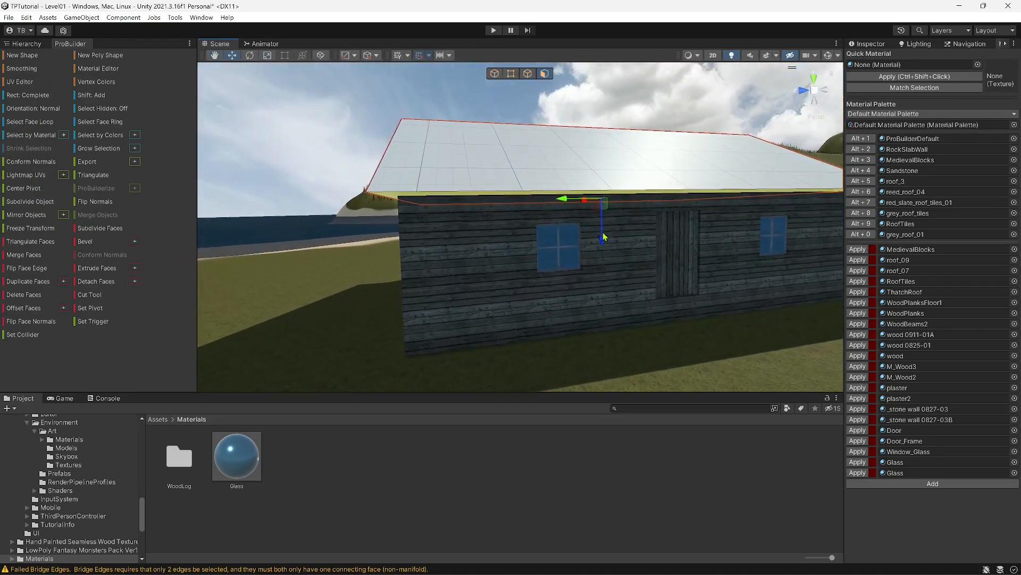
Shift the roof's underside face by about 0.02, and scale the ridge edge to about 0.73 along its length to slope the gable ends.
{"action": "left_click_drag", "start_coordinate": [603, 243], "coordinate": [605, 246]}
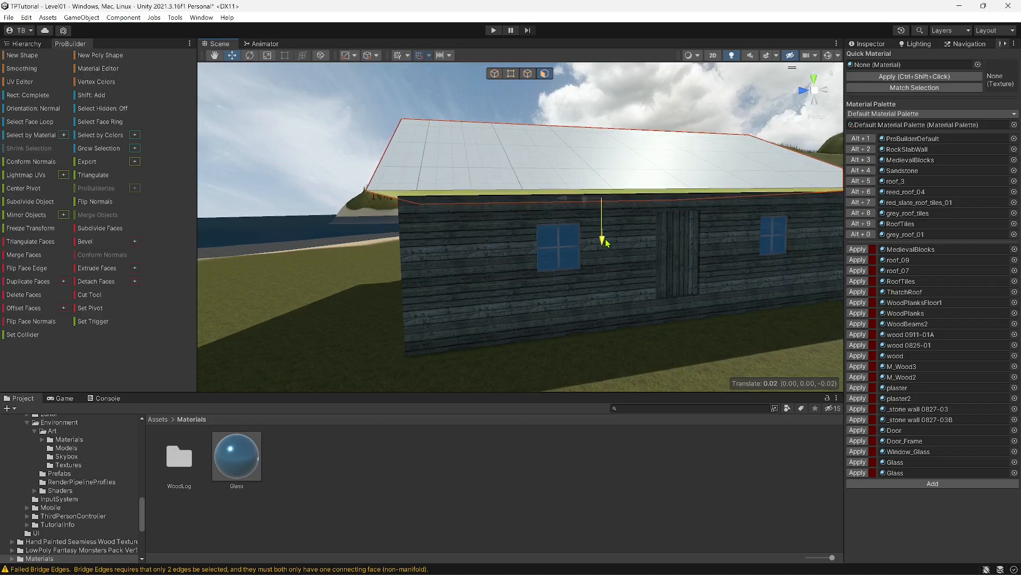
{"action": "right_click_drag", "start_coordinate": [568, 277], "coordinate": [524, 268]}
{"action": "left_click", "coordinate": [528, 75]}
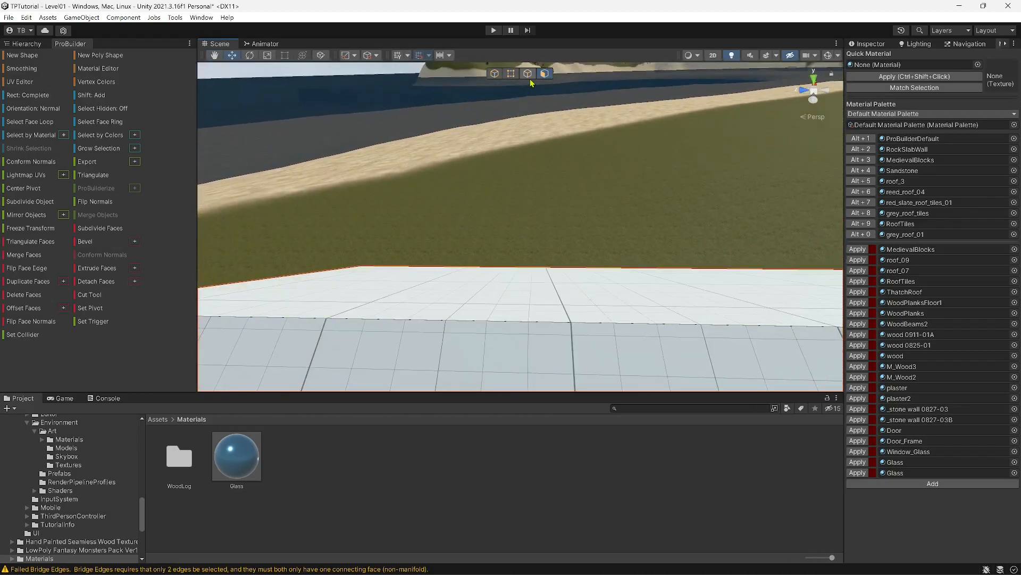
{"action": "left_click", "coordinate": [586, 323]}
{"action": "right_click_drag", "start_coordinate": [586, 324], "coordinate": [644, 302]}
{"action": "key", "text": "r"}
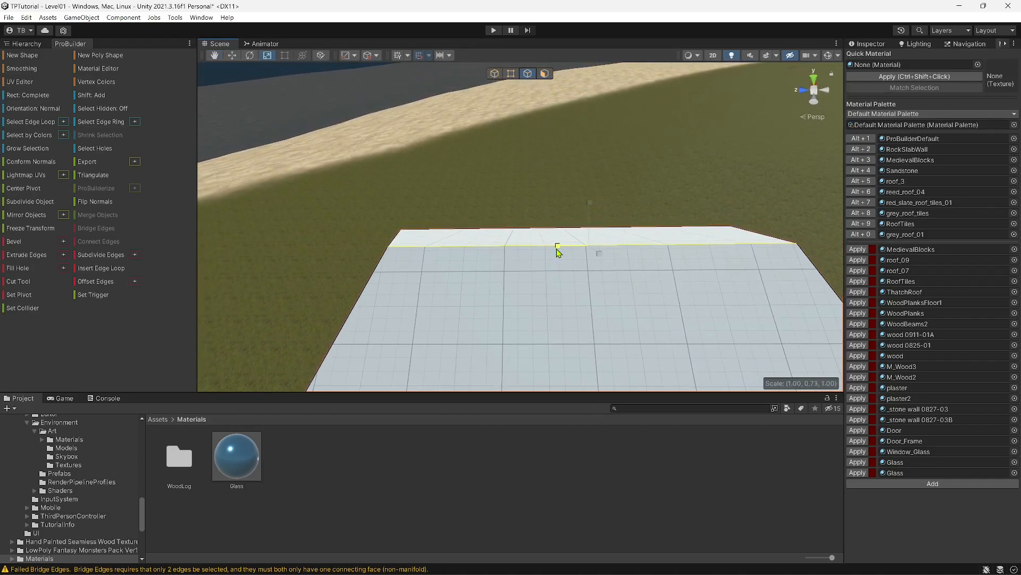
Examine the shape of the hipped roof and its overhang from several sides of the house.
{"action": "right_click_drag", "start_coordinate": [562, 256], "coordinate": [404, 175]}
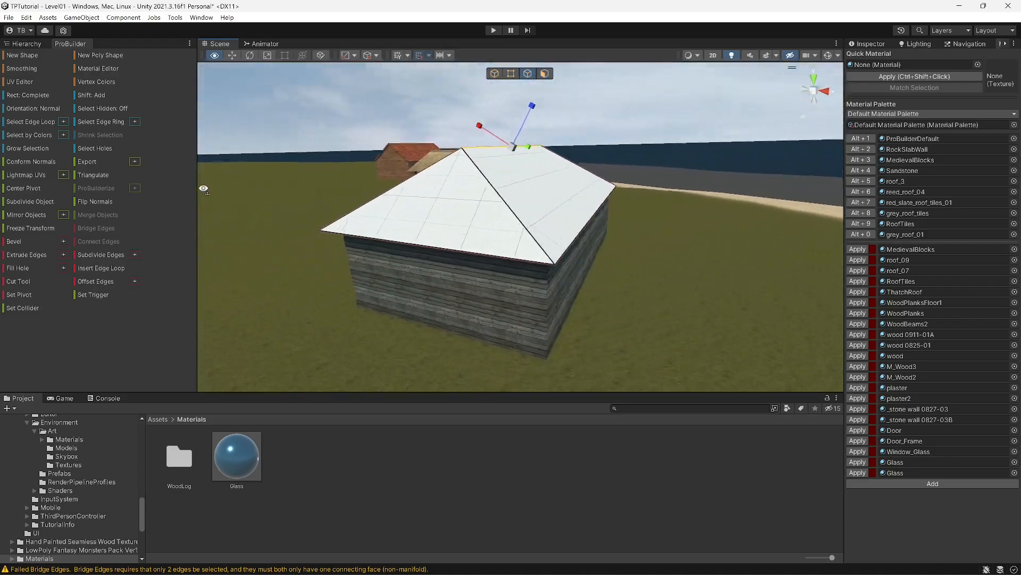
{"action": "right_click_drag", "start_coordinate": [998, 188], "coordinate": [718, 170]}
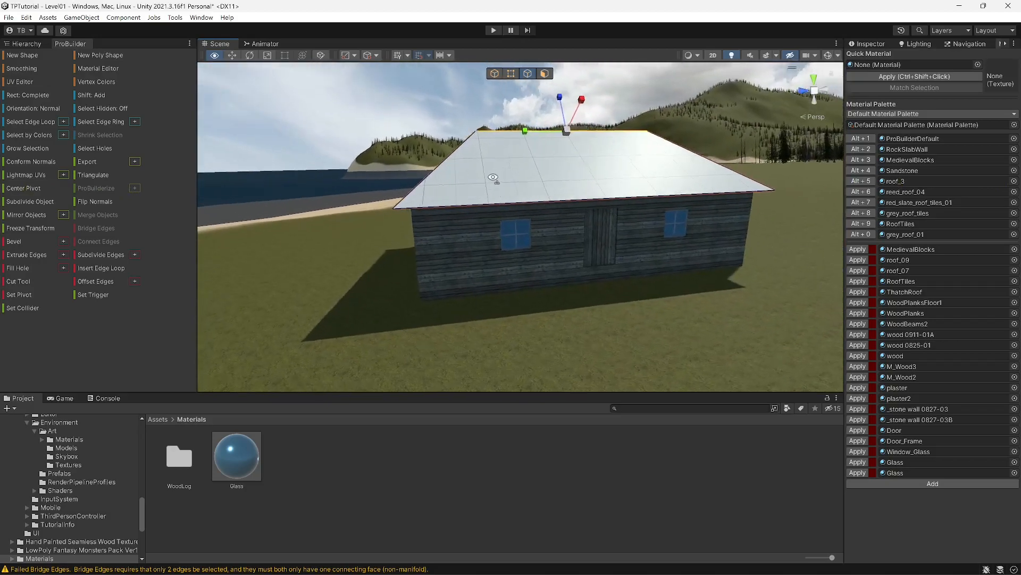
{"action": "right_click_drag", "start_coordinate": [494, 178], "coordinate": [422, 178]}
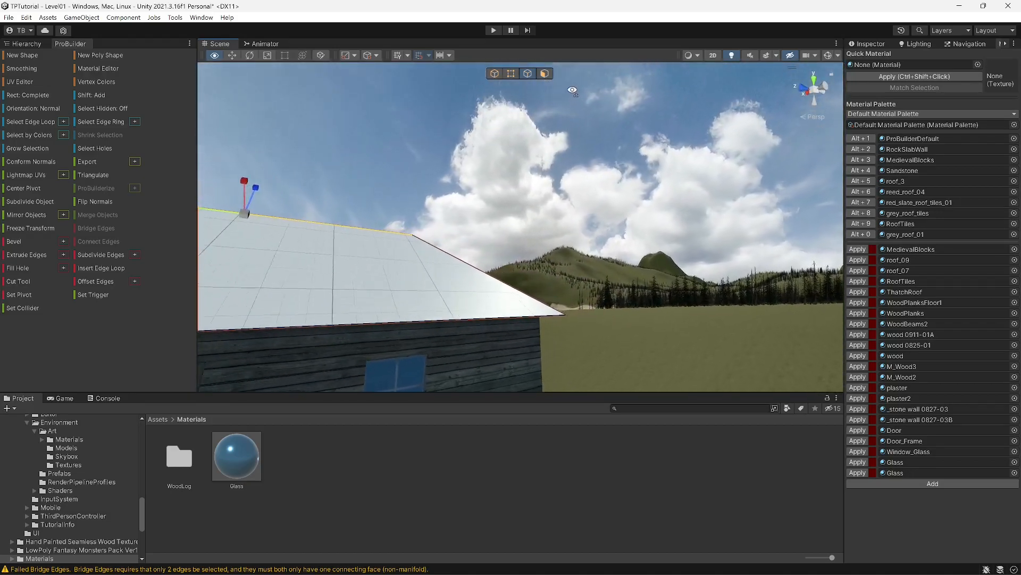
{"action": "left_click_drag", "start_coordinate": [475, 156], "coordinate": [438, 218], "text": "alt"}
{"action": "key", "text": "s"}
{"action": "right_click_drag", "start_coordinate": [438, 219], "coordinate": [459, 193]}
{"action": "key", "text": "w"}
{"action": "key", "text": "d"}
{"action": "key", "text": "s"}
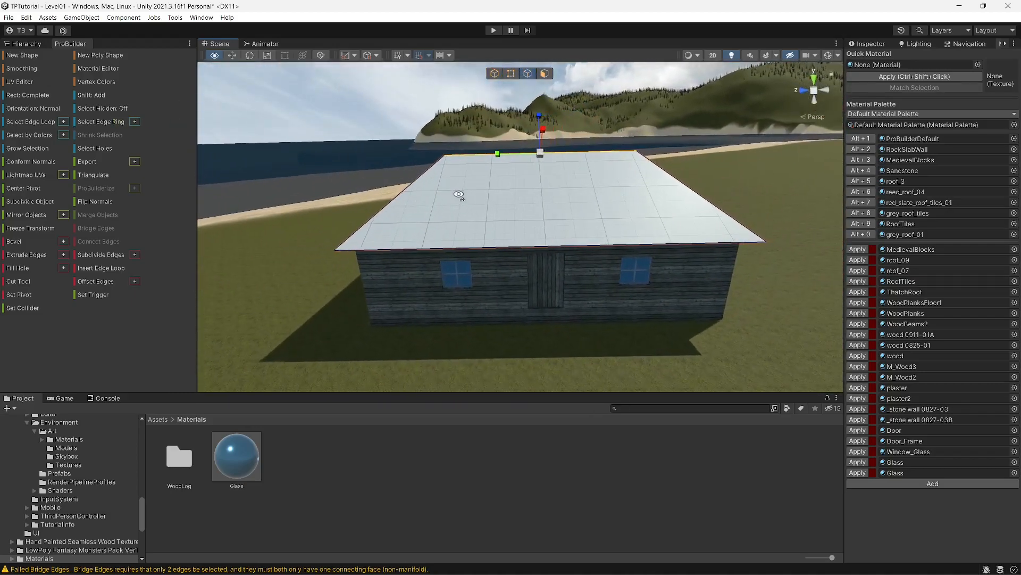
Apply the roof_09 material to the whole roof object.
{"action": "left_click", "coordinate": [495, 73]}
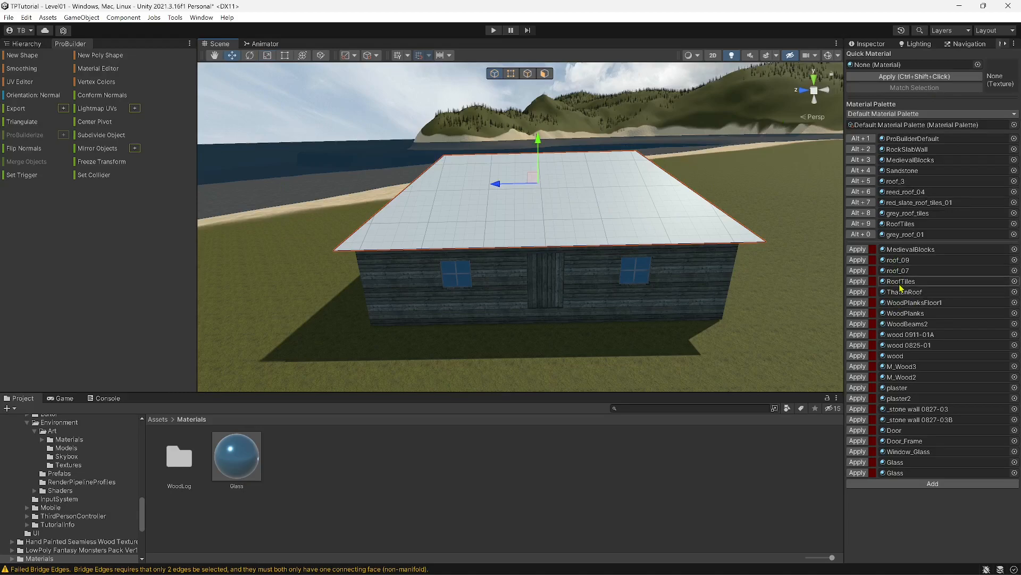
{"action": "left_click", "coordinate": [858, 260]}
{"action": "right_click_drag", "start_coordinate": [601, 183], "coordinate": [674, 233]}
{"action": "key", "text": "w"}
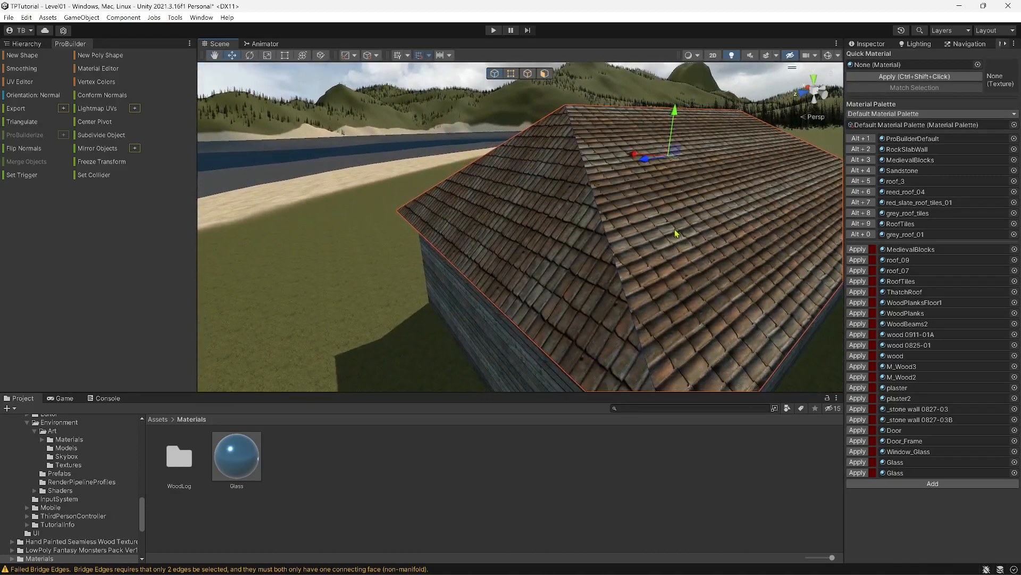
Select both long roof slopes in face mode and set their UV rotation to 90.
{"action": "left_click", "coordinate": [545, 73]}
{"action": "left_click", "coordinate": [720, 216]}
{"action": "right_click_drag", "start_coordinate": [720, 216], "coordinate": [658, 149]}
{"action": "left_click", "coordinate": [648, 241]}
{"action": "left_click", "coordinate": [647, 241], "text": "shift"}
{"action": "right_click_drag", "start_coordinate": [642, 248], "coordinate": [924, 244]}
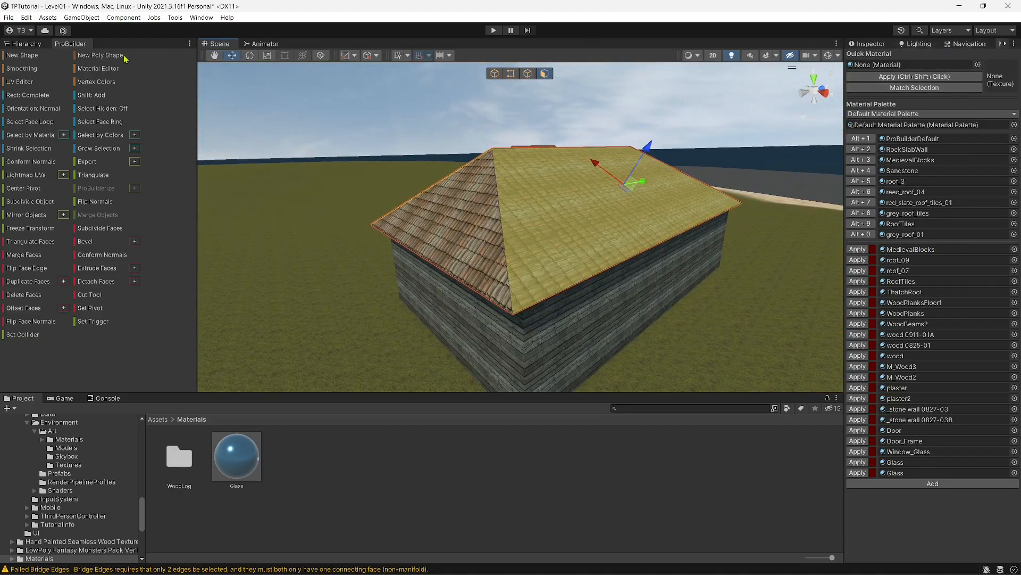
{"action": "left_click", "coordinate": [27, 84]}
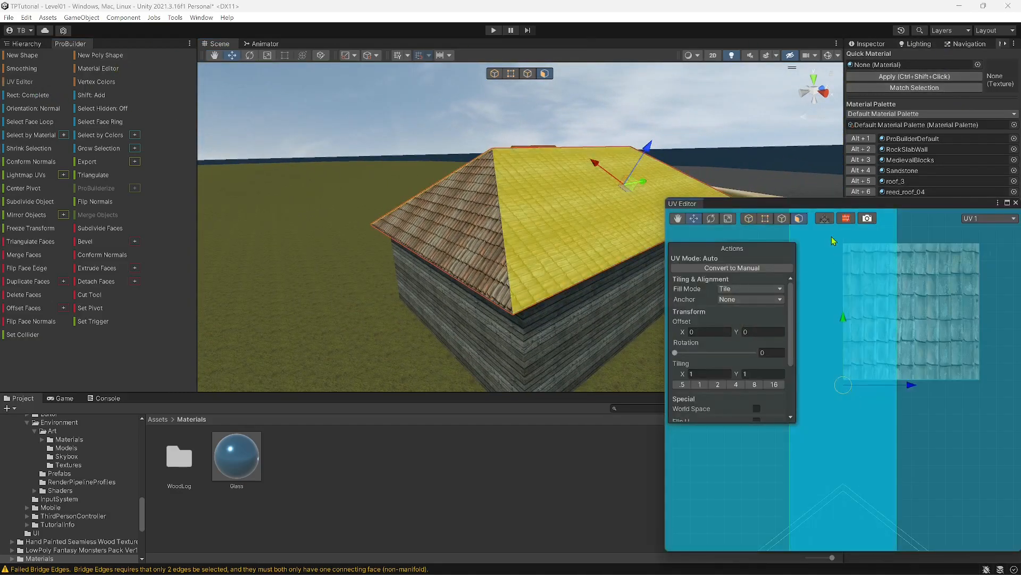
{"action": "left_click", "coordinate": [767, 353]}
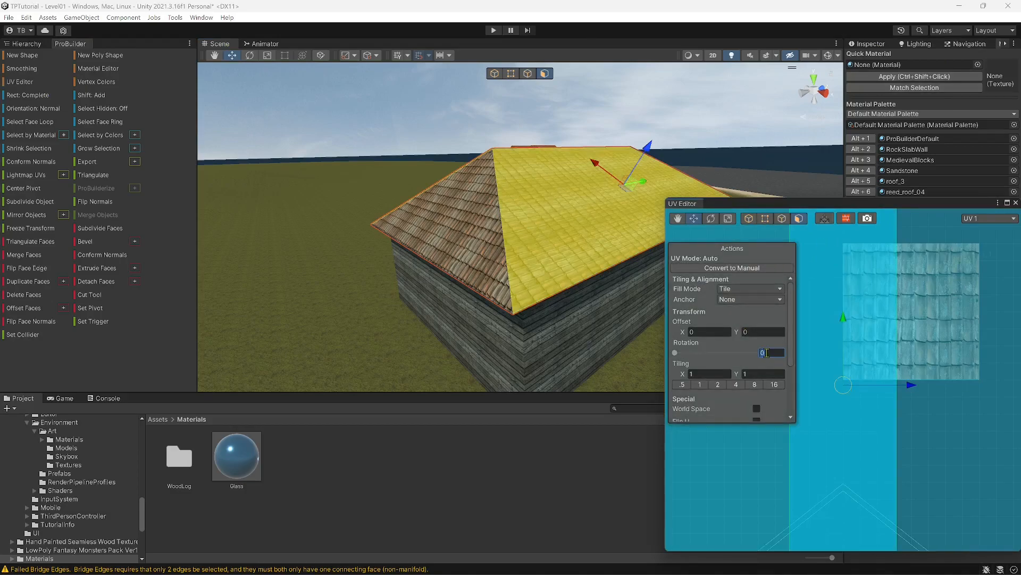
{"action": "type", "text": "90"}
{"action": "key", "text": "Return"}
Set the UV rotation of the long roof slope above the door side to 270.
{"action": "right_click_drag", "start_coordinate": [628, 234], "coordinate": [1014, 287]}
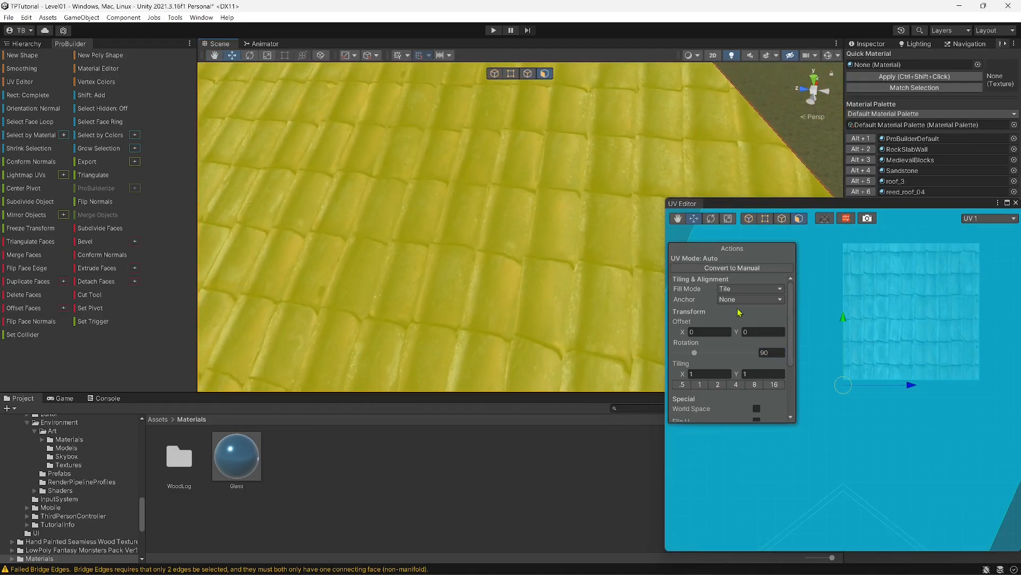
{"action": "left_click", "coordinate": [441, 242]}
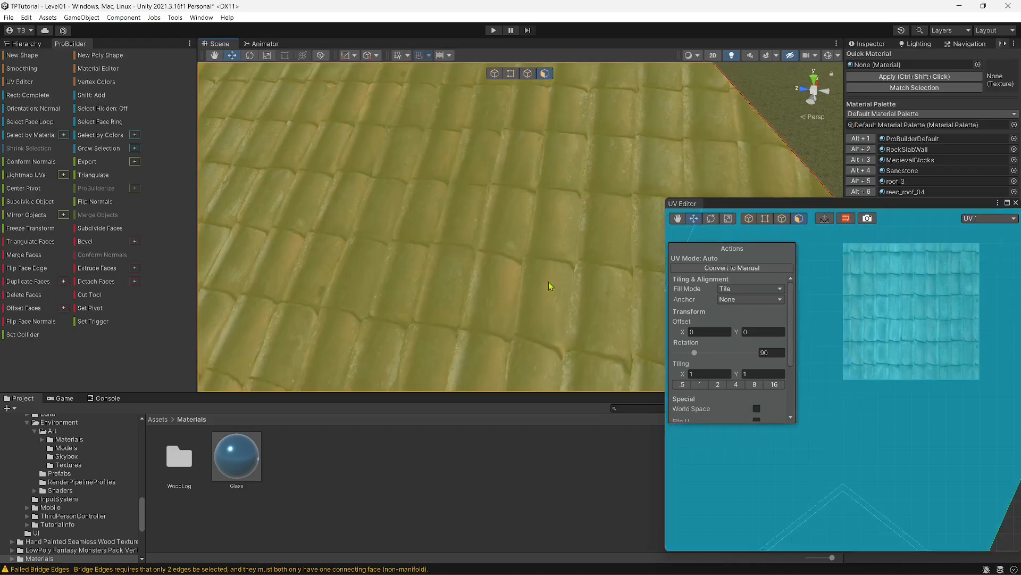
{"action": "left_click", "coordinate": [775, 352]}
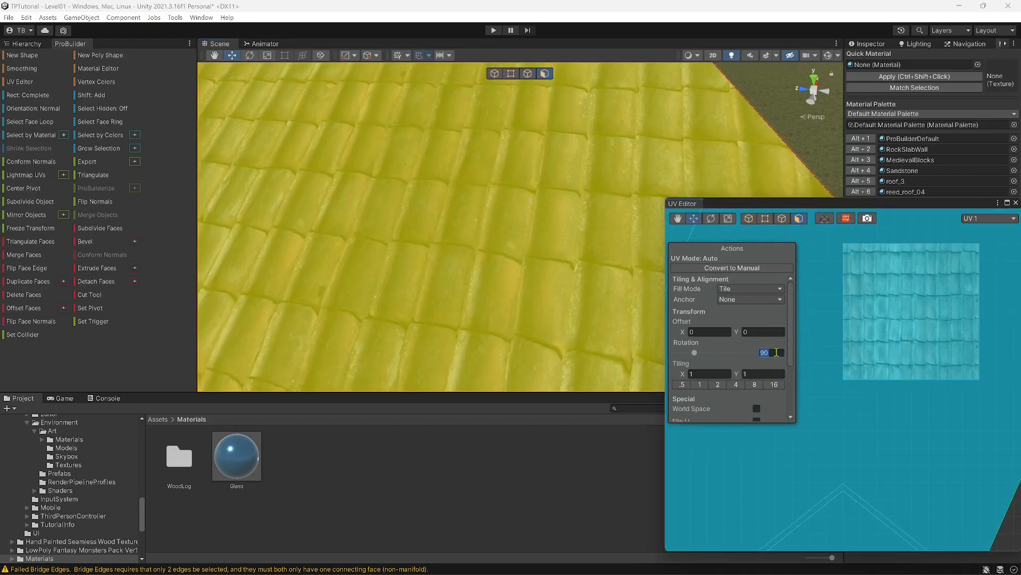
{"action": "type", "text": "2"}
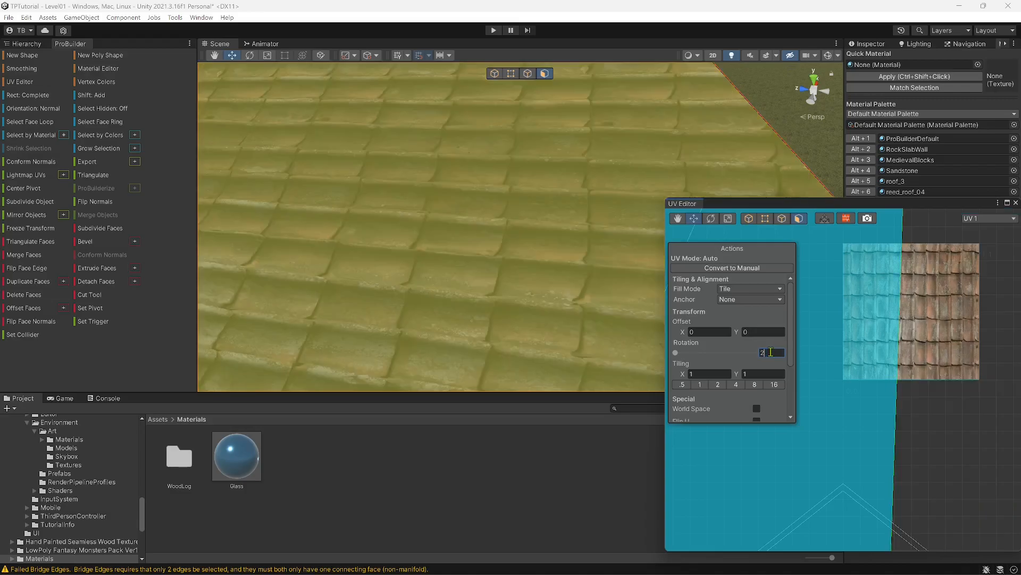
{"action": "type", "text": "70"}
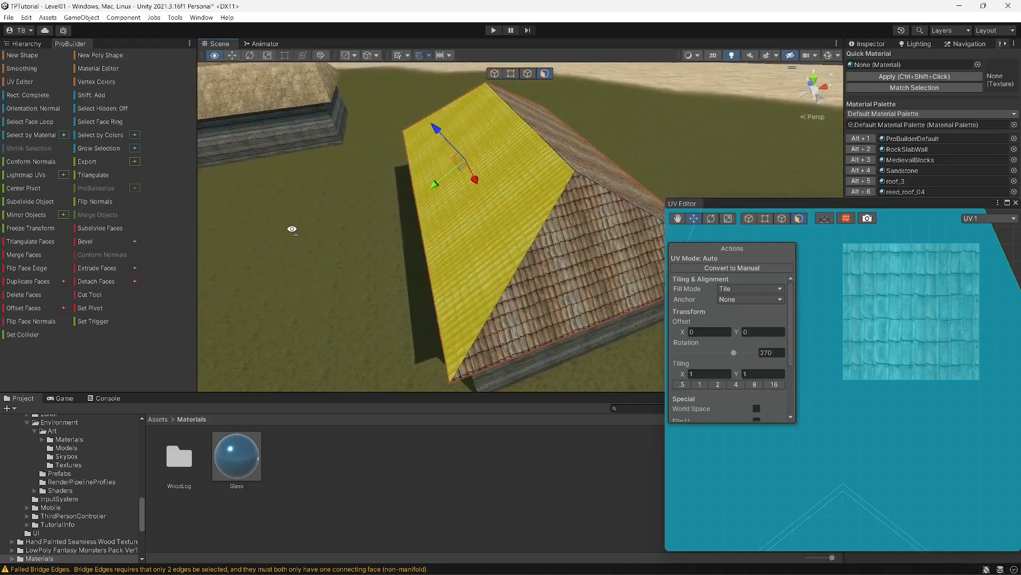
Select the roof's underside face from inside the house and apply a wood plank material to it as a ceiling.
{"action": "left_click_drag", "start_coordinate": [213, 228], "coordinate": [807, 151], "text": "alt"}
{"action": "scroll", "coordinate": [806, 123], "scroll_direction": "up", "scroll_amount": 10}
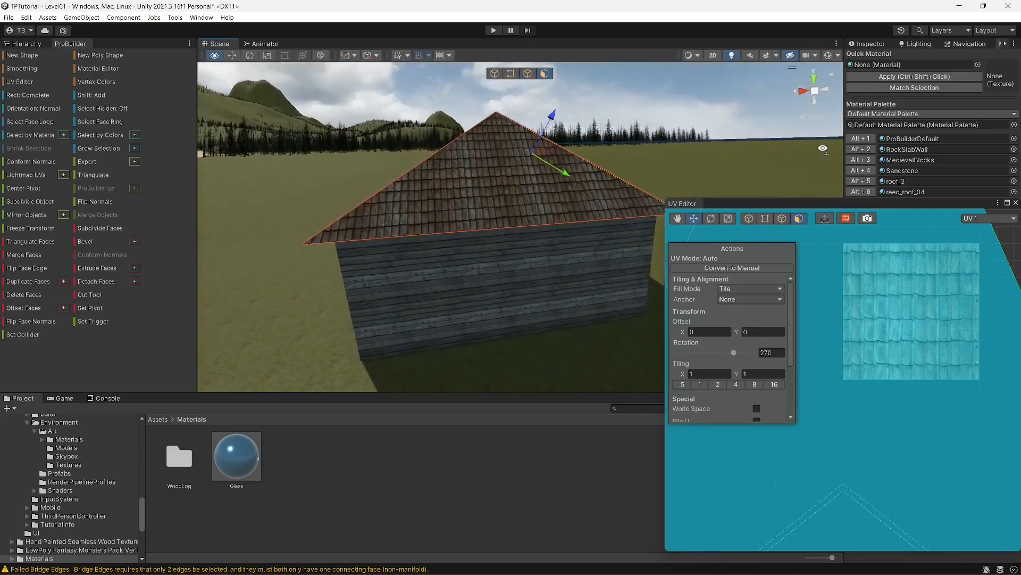
{"action": "right_click_drag", "start_coordinate": [806, 95], "coordinate": [864, 13]}
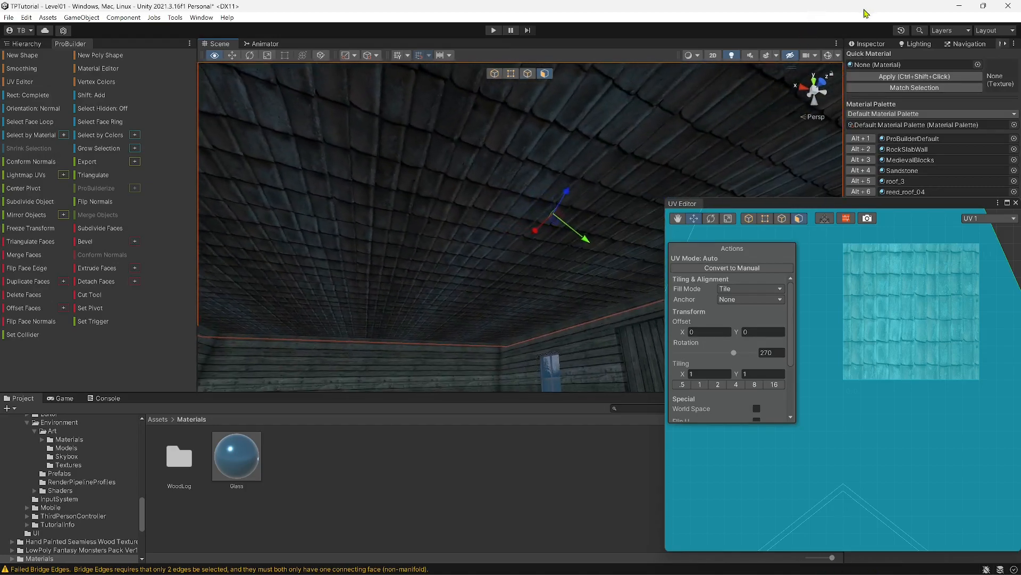
{"action": "left_click_drag", "start_coordinate": [974, 205], "coordinate": [961, 270]}
{"action": "left_click_drag", "start_coordinate": [671, 267], "coordinate": [947, 47]}
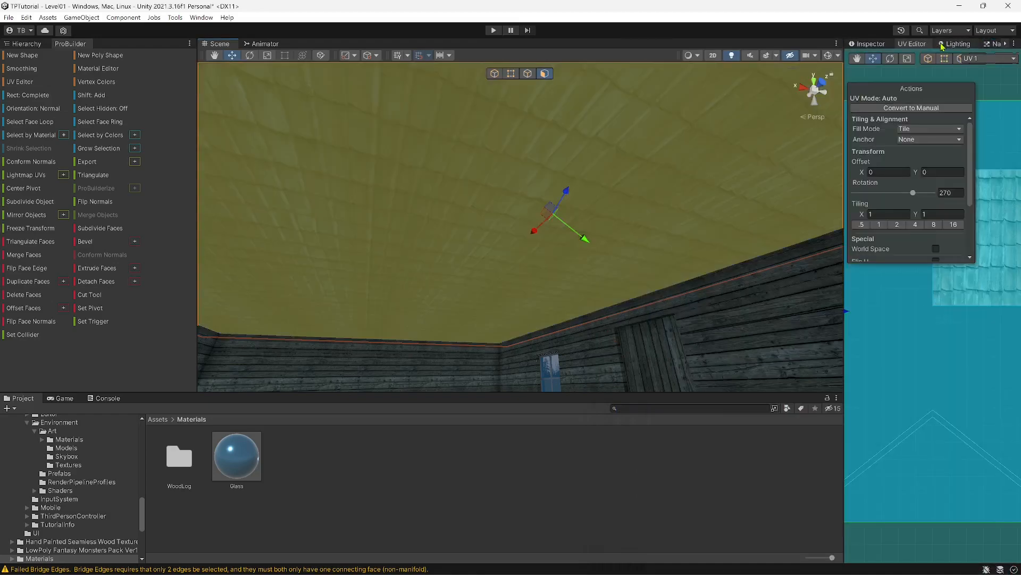
{"action": "left_click", "coordinate": [990, 45]}
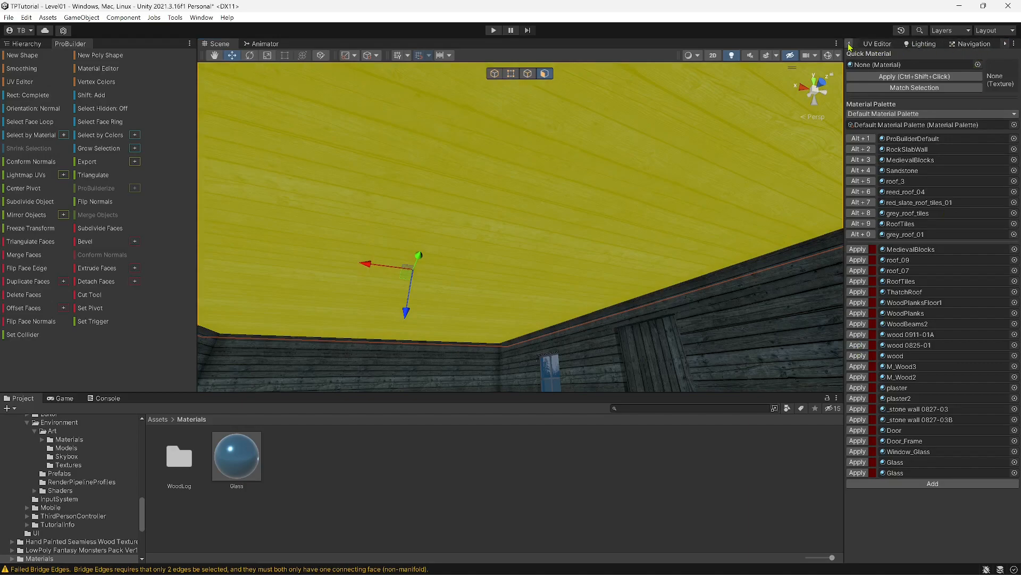
Undock the UV Editor as a floating window, set the ceiling face's UV rotation to 90, and close the editor.
{"action": "left_click", "coordinate": [881, 45]}
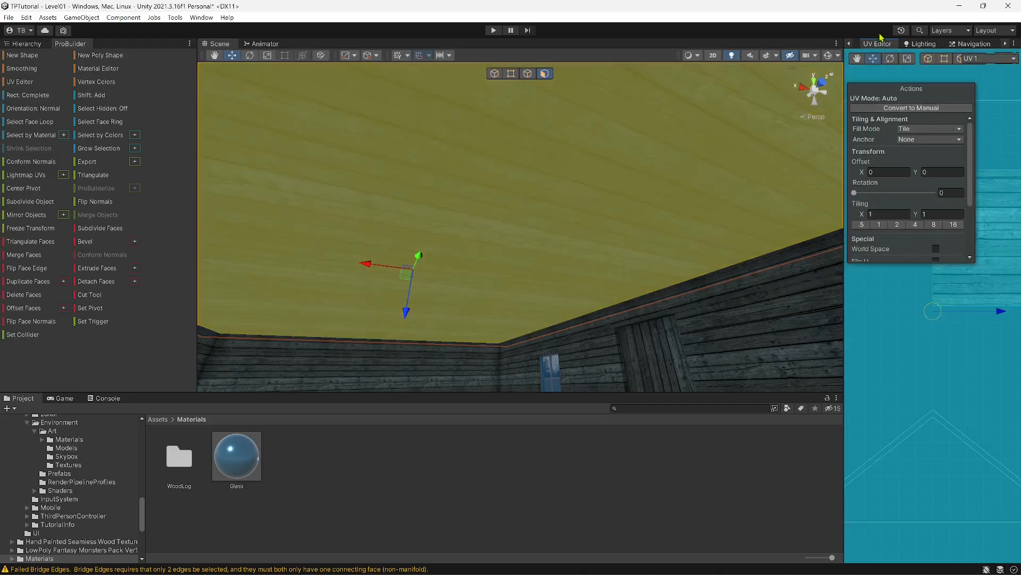
{"action": "left_click_drag", "start_coordinate": [879, 46], "coordinate": [907, 354]}
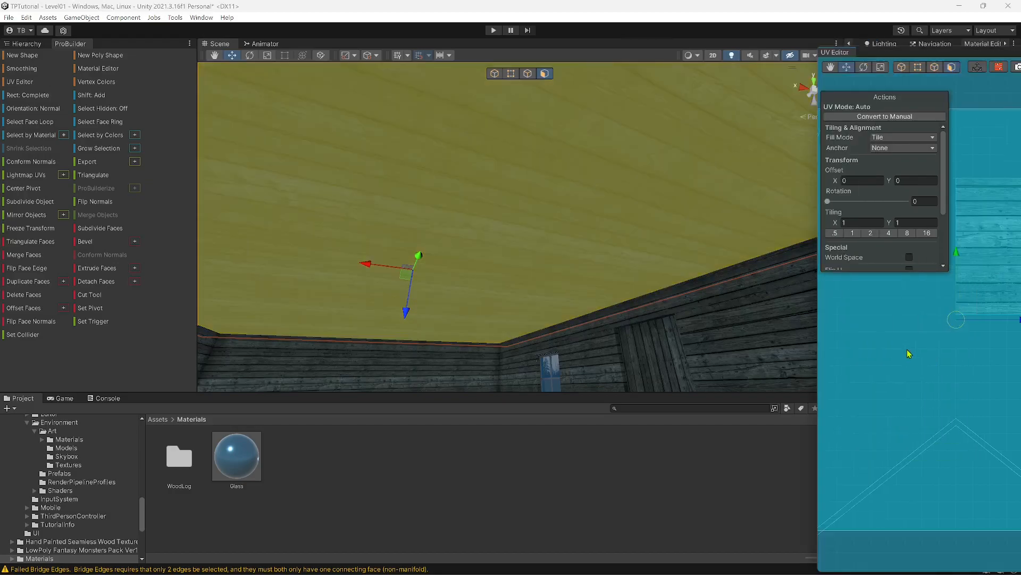
{"action": "left_click_drag", "start_coordinate": [893, 57], "coordinate": [654, 97]}
{"action": "left_click_drag", "start_coordinate": [764, 56], "coordinate": [724, 286]}
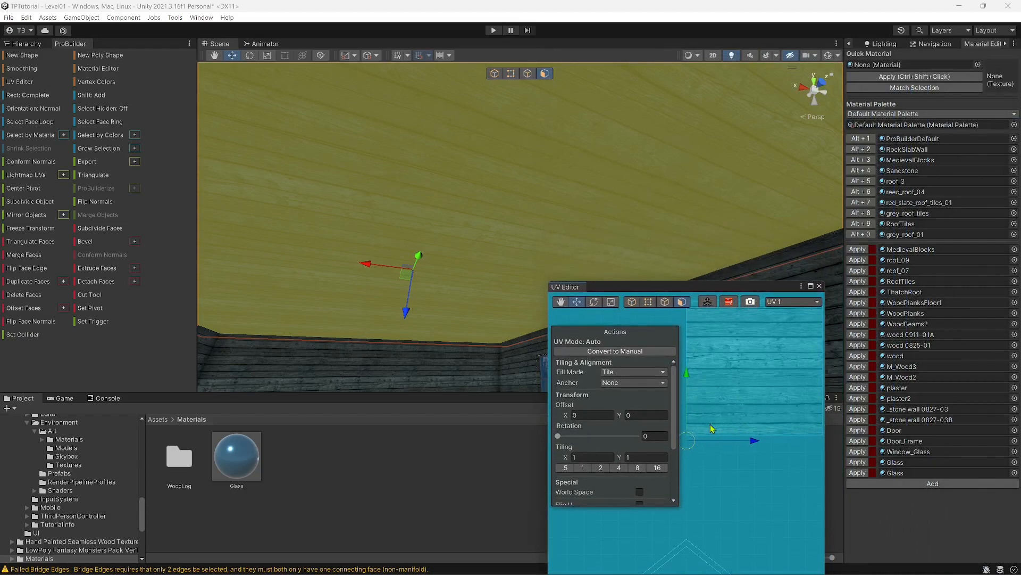
{"action": "left_click", "coordinate": [650, 436]}
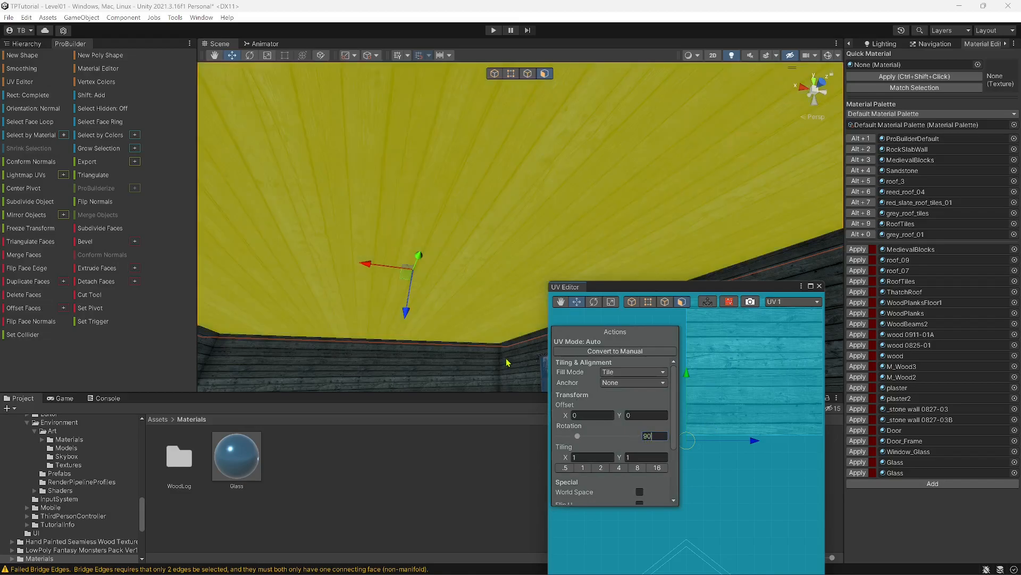
{"action": "left_click", "coordinate": [820, 287]}
Select the house's wall object from outside and open the UV Editor with face selection enabled.
{"action": "right_click_drag", "start_coordinate": [513, 288], "coordinate": [165, 428]}
{"action": "key", "text": "s"}
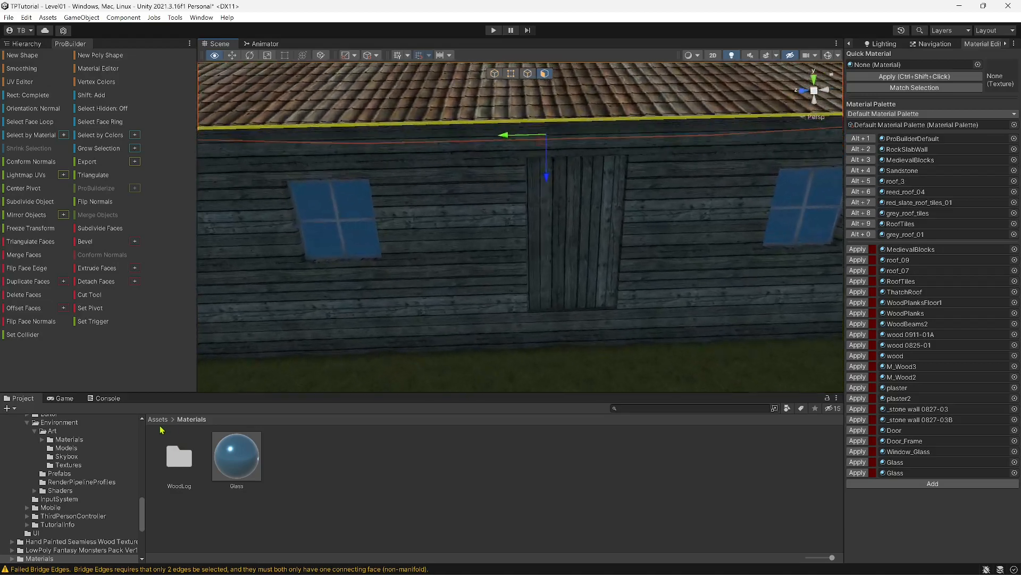
{"action": "key", "text": "s"}
{"action": "mouse_move", "coordinate": [145, 430]}
{"action": "right_mouse_down"}
{"action": "mouse_move", "coordinate": [156, 410]}
{"action": "mouse_move", "coordinate": [155, 426]}
{"action": "right_mouse_up"}
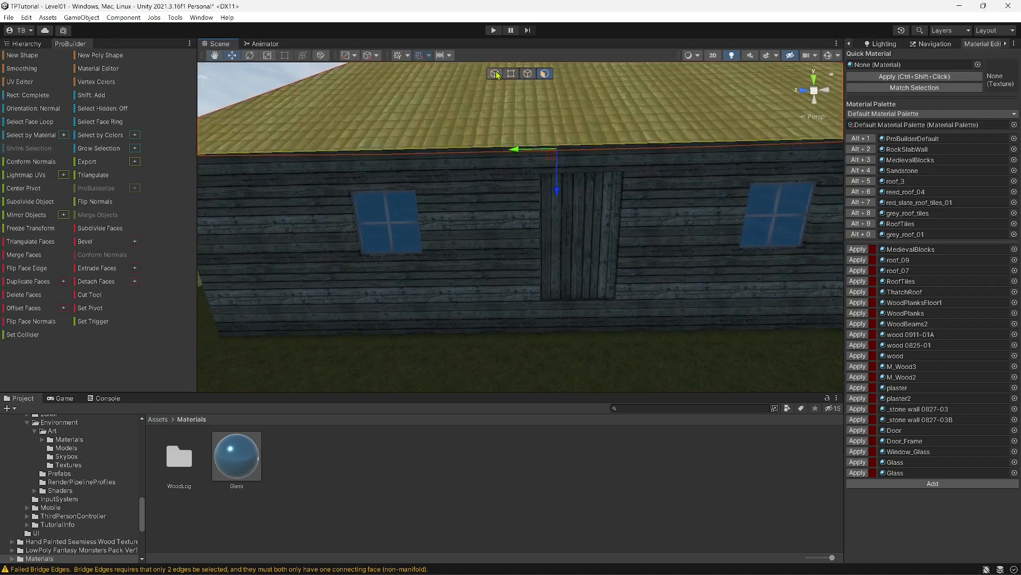
{"action": "left_click", "coordinate": [495, 73]}
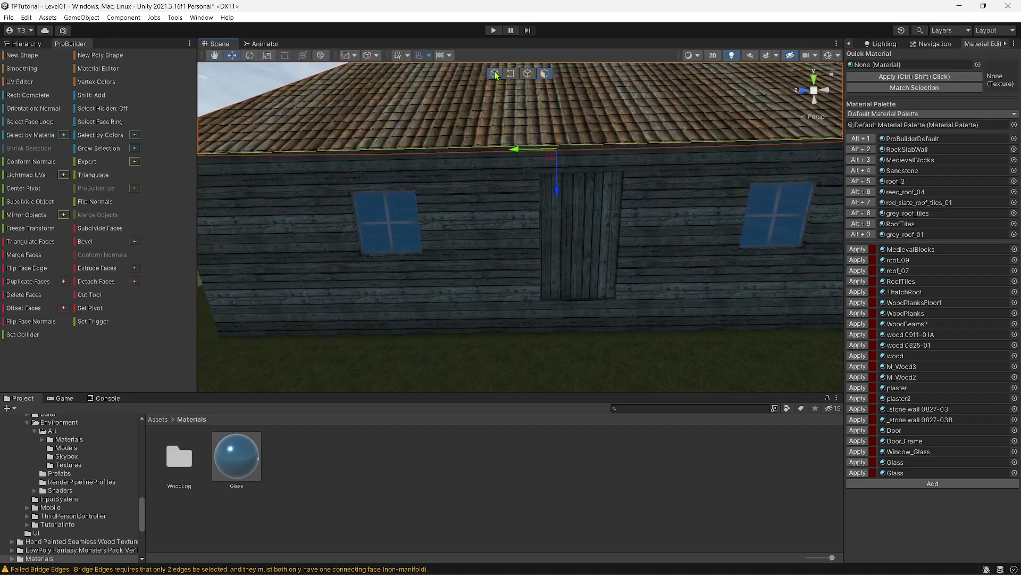
{"action": "left_click", "coordinate": [496, 255]}
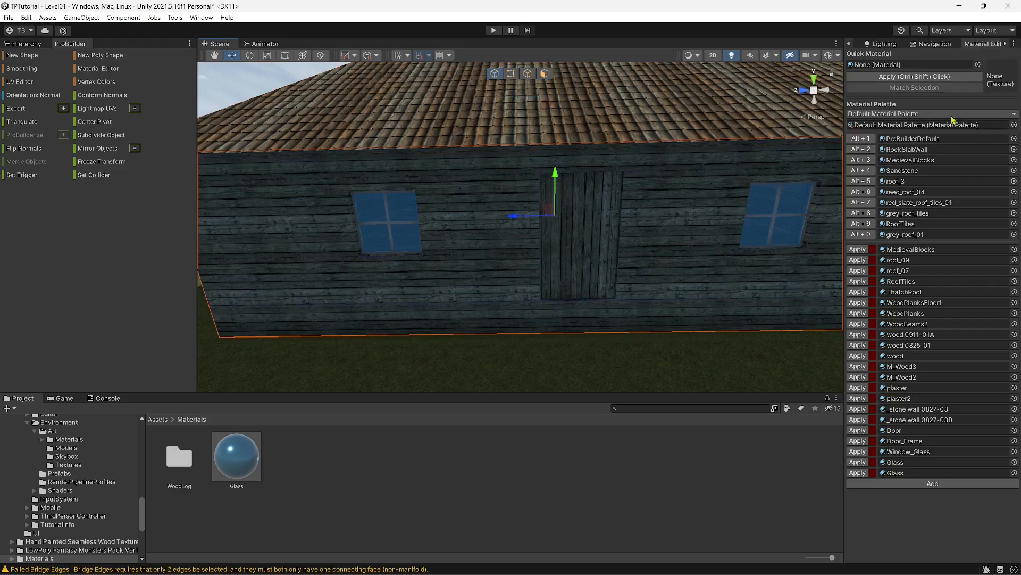
{"action": "left_click", "coordinate": [21, 82]}
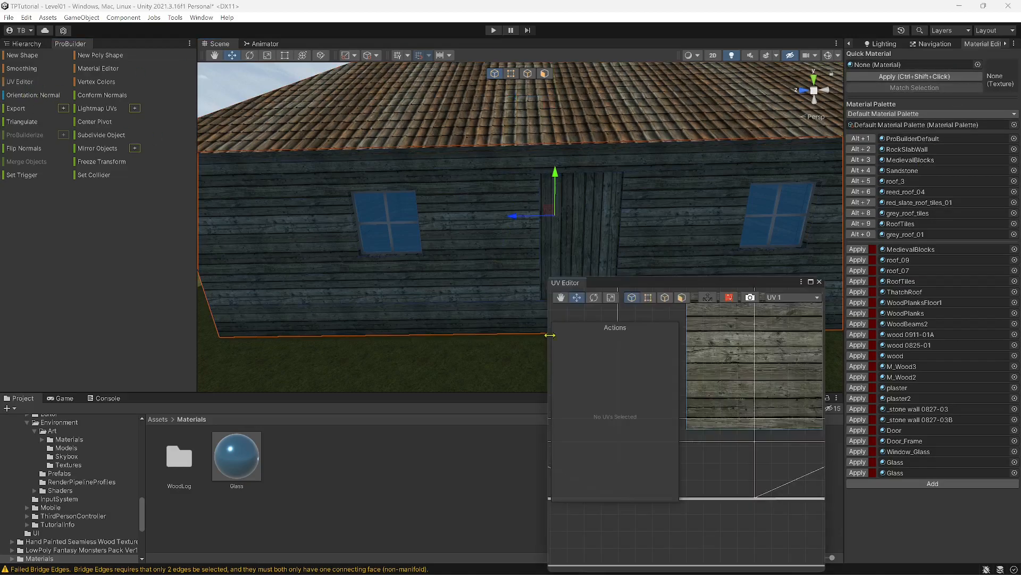
{"action": "left_click", "coordinate": [681, 298]}
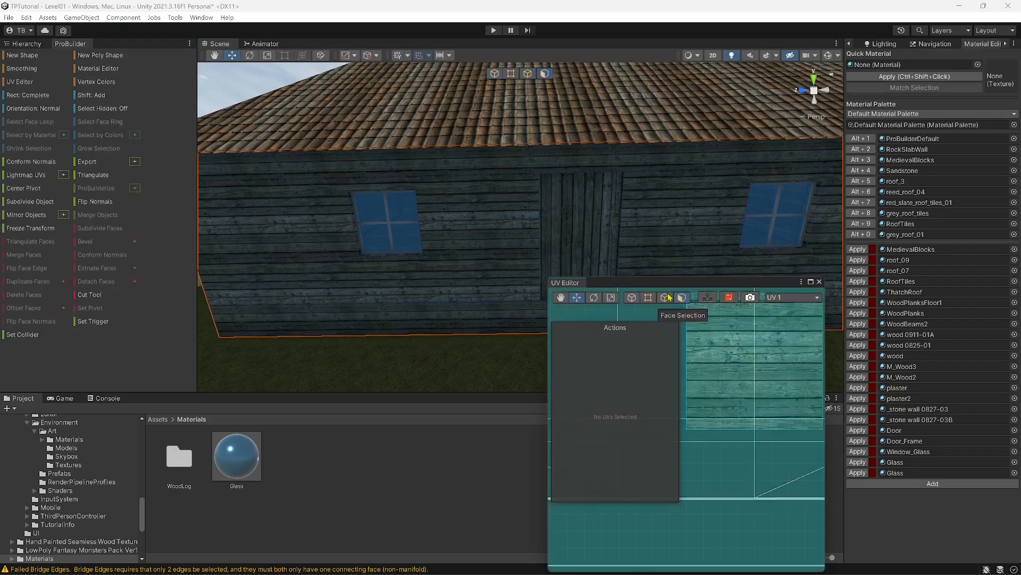
Select all outer faces of the door-side wall, including its base strip, and set their UV tiling to 0.5 in X and Y.
{"action": "left_click", "coordinate": [451, 217]}
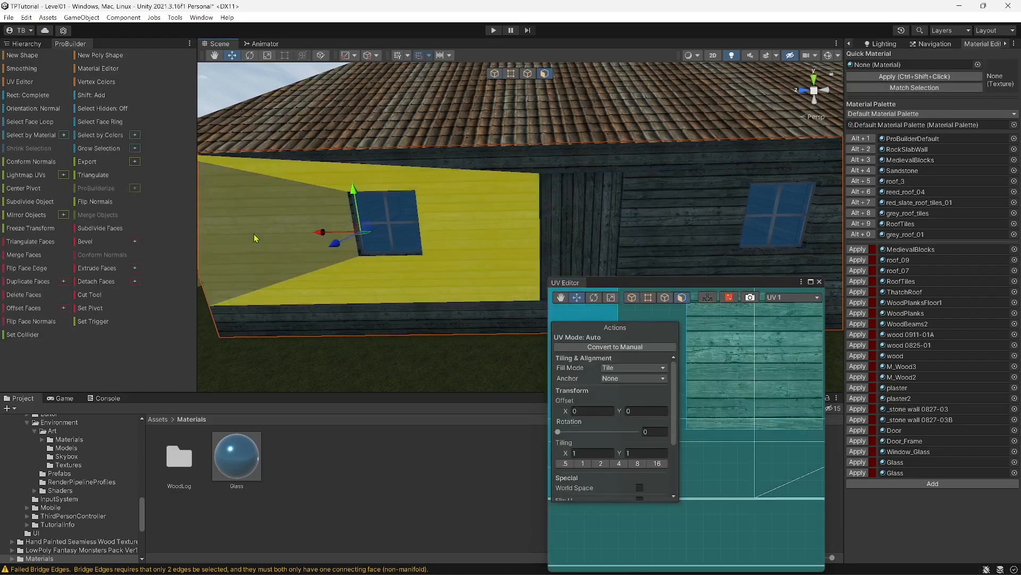
{"action": "left_click", "coordinate": [272, 225], "text": "shift"}
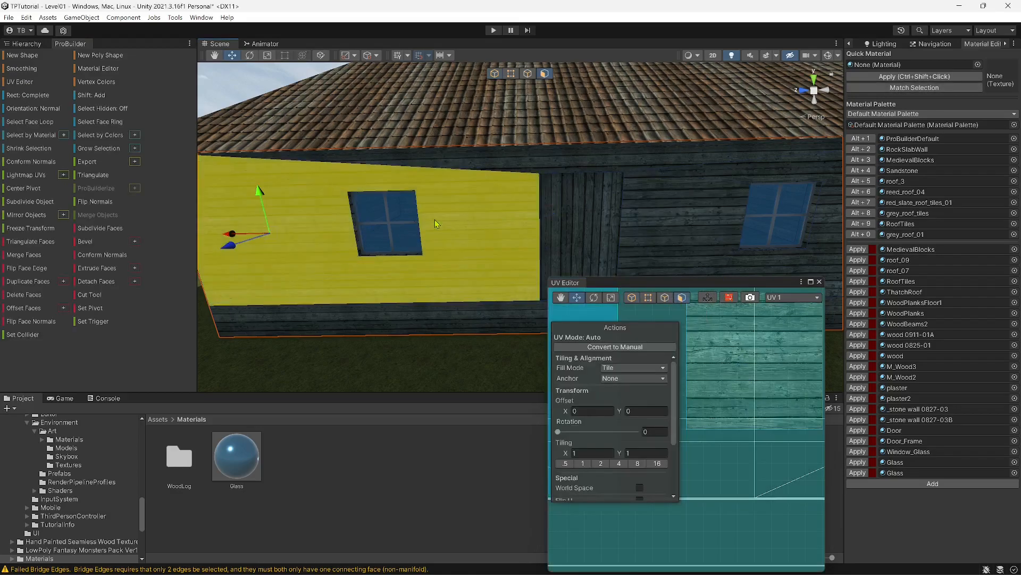
{"action": "left_click", "coordinate": [502, 164], "text": "shift"}
{"action": "left_click", "coordinate": [673, 206], "text": "shift"}
{"action": "left_click", "coordinate": [756, 178], "text": "shift"}
{"action": "right_click_drag", "start_coordinate": [756, 177], "coordinate": [766, 203]}
{"action": "left_click", "coordinate": [616, 250], "text": "shift"}
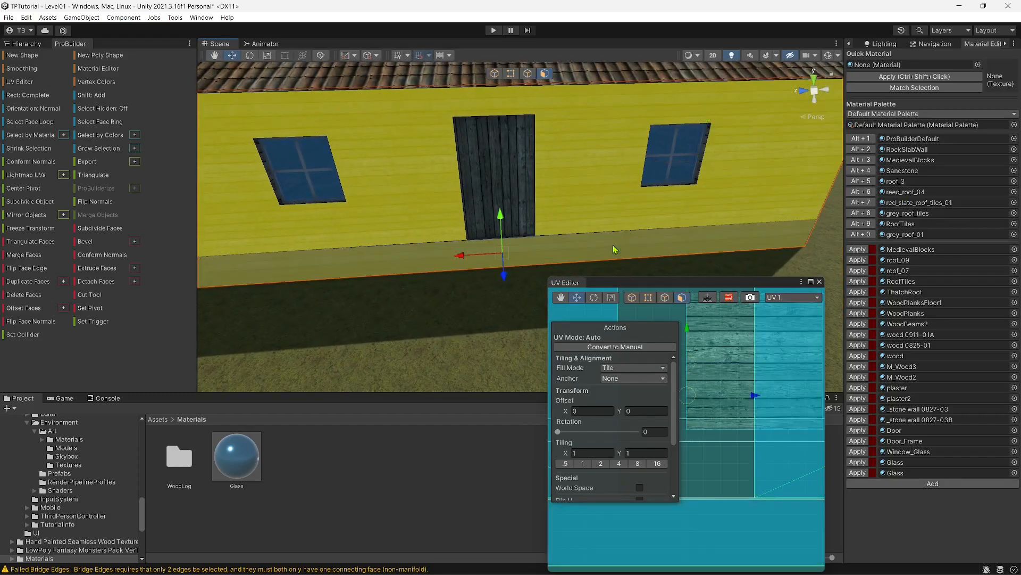
{"action": "left_click", "coordinate": [653, 431]}
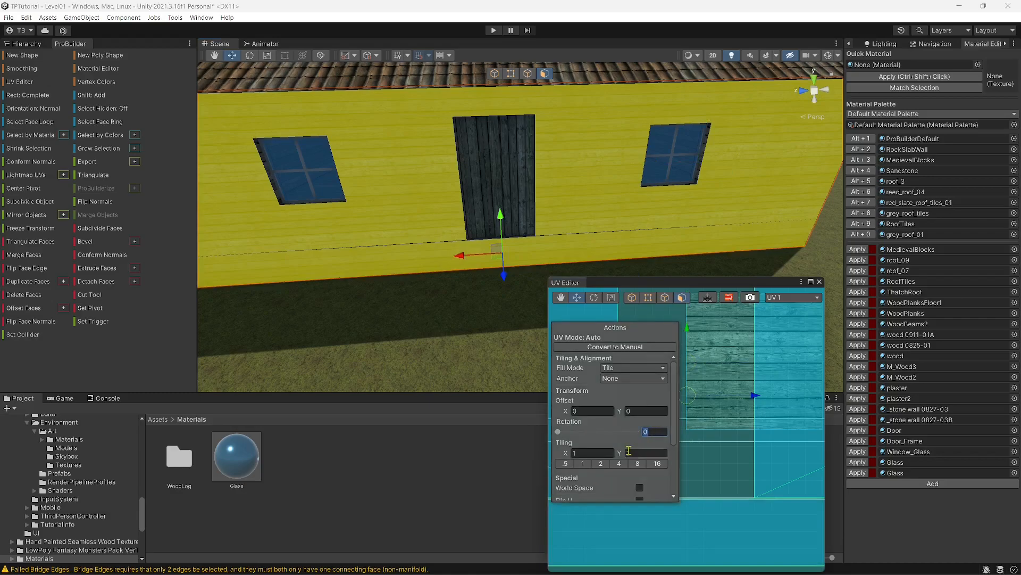
{"action": "left_click", "coordinate": [601, 465]}
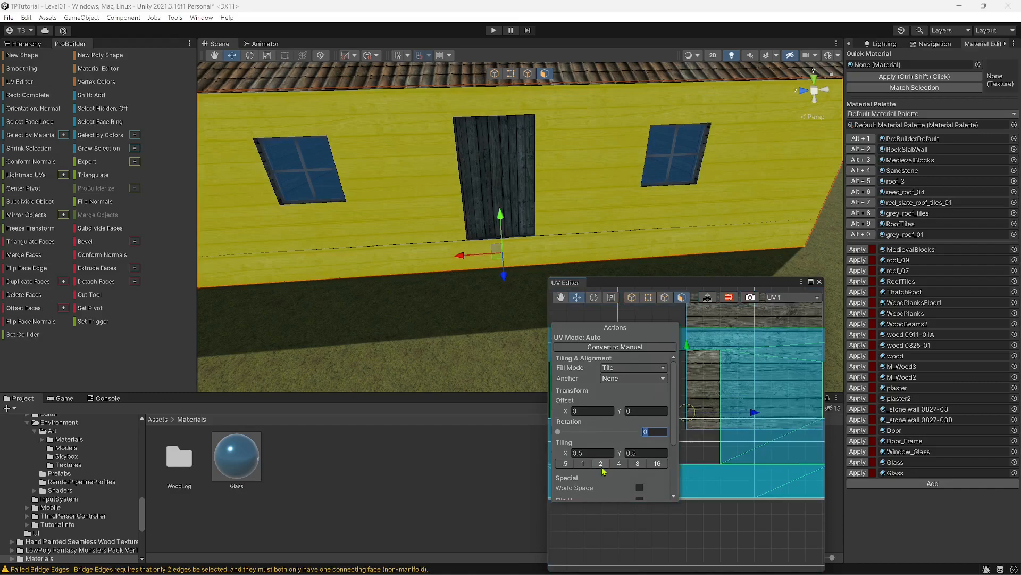
Select the outer face of the adjoining end wall together with the base strip beneath it.
{"action": "right_click_drag", "start_coordinate": [412, 159], "coordinate": [674, 183]}
{"action": "key", "text": "w"}
{"action": "key", "text": "s"}
{"action": "key", "text": "a"}
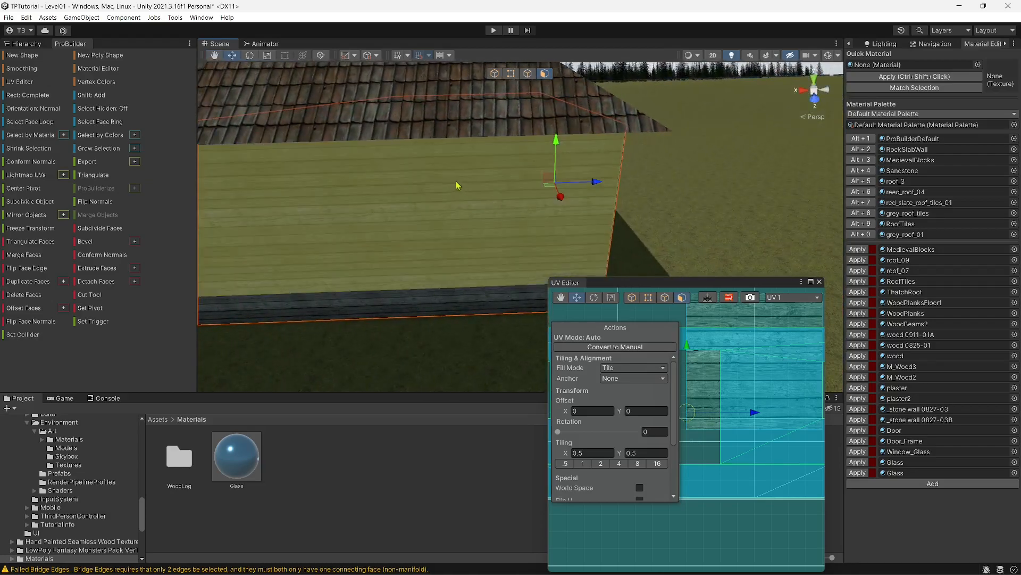
{"action": "left_click", "coordinate": [448, 227]}
{"action": "left_click", "coordinate": [420, 307], "text": "shift"}
{"action": "right_click_drag", "start_coordinate": [419, 307], "coordinate": [665, 290]}
{"action": "key", "text": "w"}
{"action": "key", "text": "d"}
{"action": "key", "text": "w"}
{"action": "key", "text": "s"}
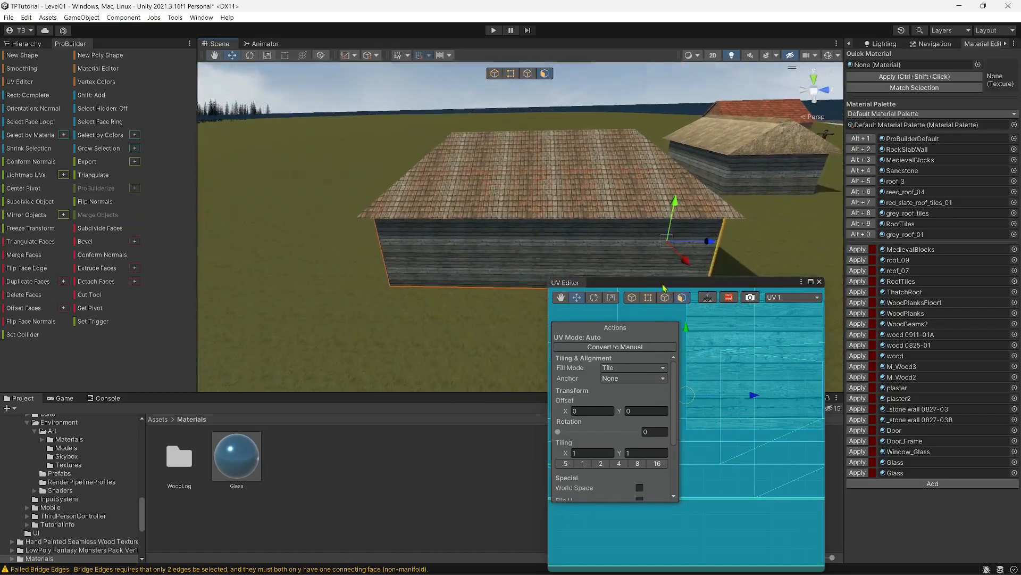
Add the back wall and the opposite end wall to the selection and set the UV tiling to 0.5 in X and Y.
{"action": "left_click", "coordinate": [551, 246]}
{"action": "key", "text": "w"}
{"action": "right_click_drag", "start_coordinate": [468, 286], "coordinate": [663, 304]}
{"action": "key", "text": "a"}
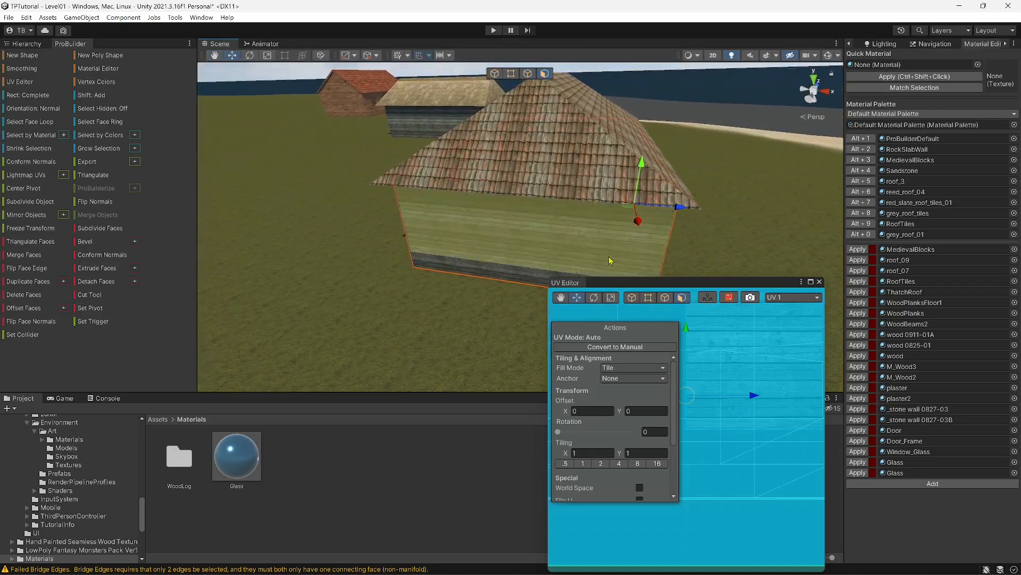
{"action": "left_click", "coordinate": [572, 241]}
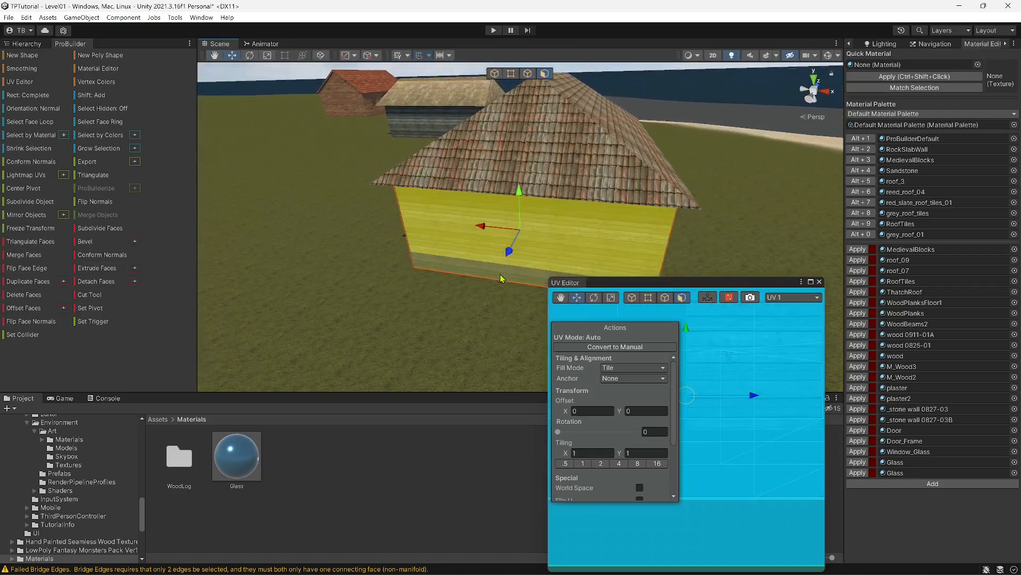
{"action": "left_click", "coordinate": [600, 463]}
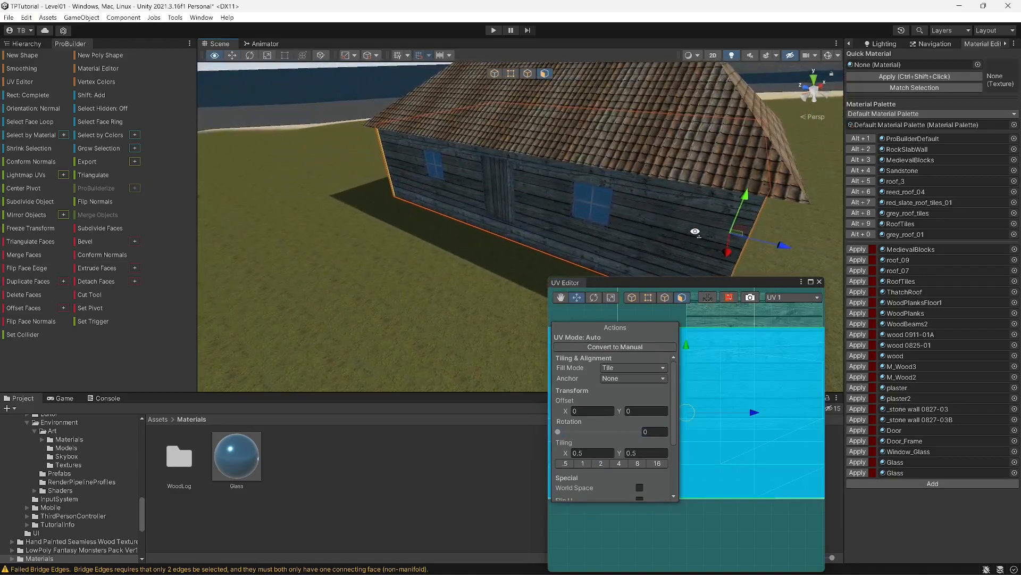
{"action": "key", "text": "w"}
{"action": "right_click_drag", "start_coordinate": [730, 224], "coordinate": [848, 184]}
{"action": "key", "text": "s"}
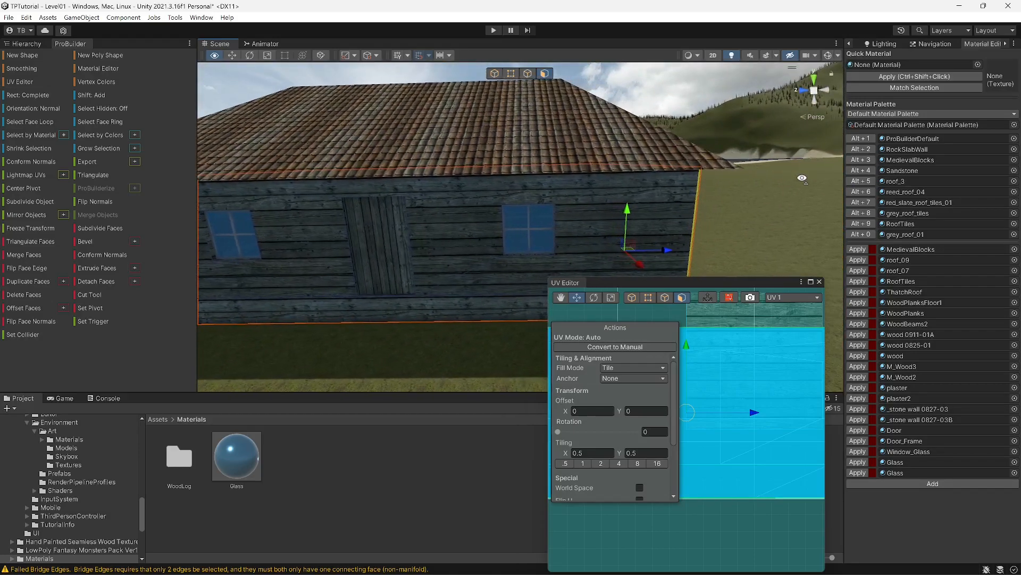
{"action": "right_click_drag", "start_coordinate": [791, 182], "coordinate": [598, 195]}
{"action": "key", "text": "s"}
{"action": "key", "text": "a"}
{"action": "left_click", "coordinate": [558, 185], "text": "shift"}
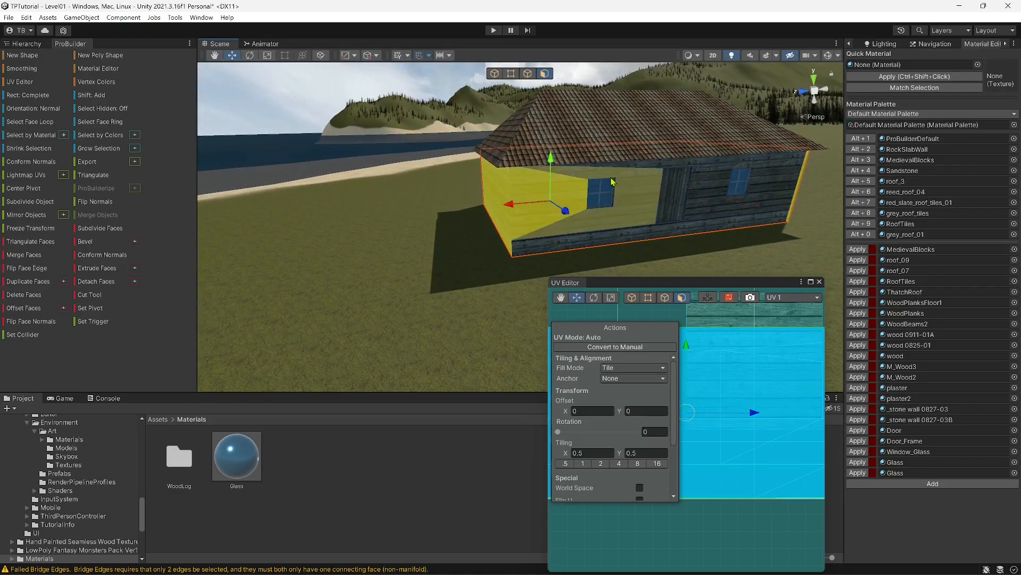
{"action": "left_click", "coordinate": [613, 176], "text": "shift"}
{"action": "left_click", "coordinate": [729, 173], "text": "shift"}
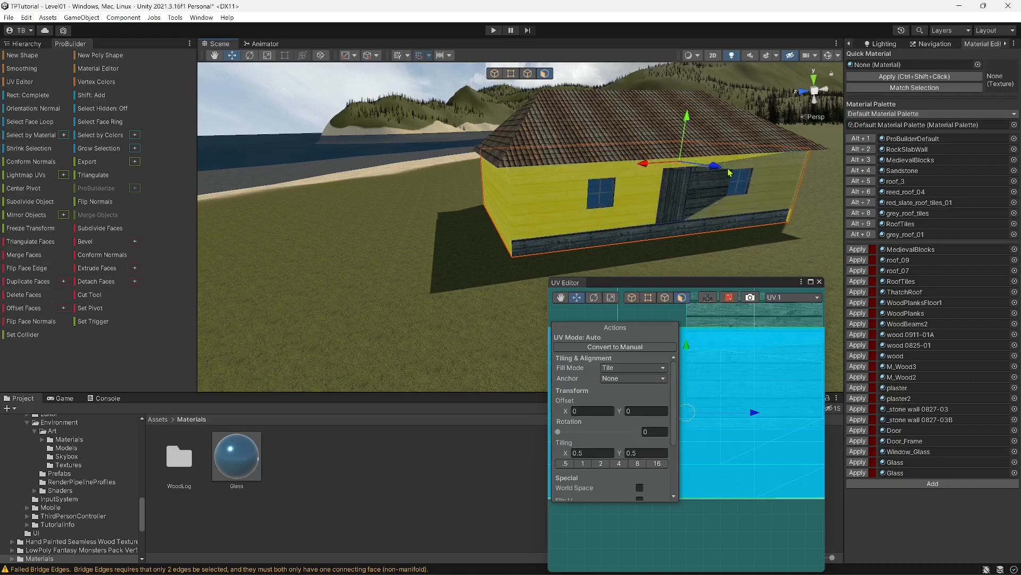
{"action": "right_click_drag", "start_coordinate": [764, 170], "coordinate": [723, 156]}
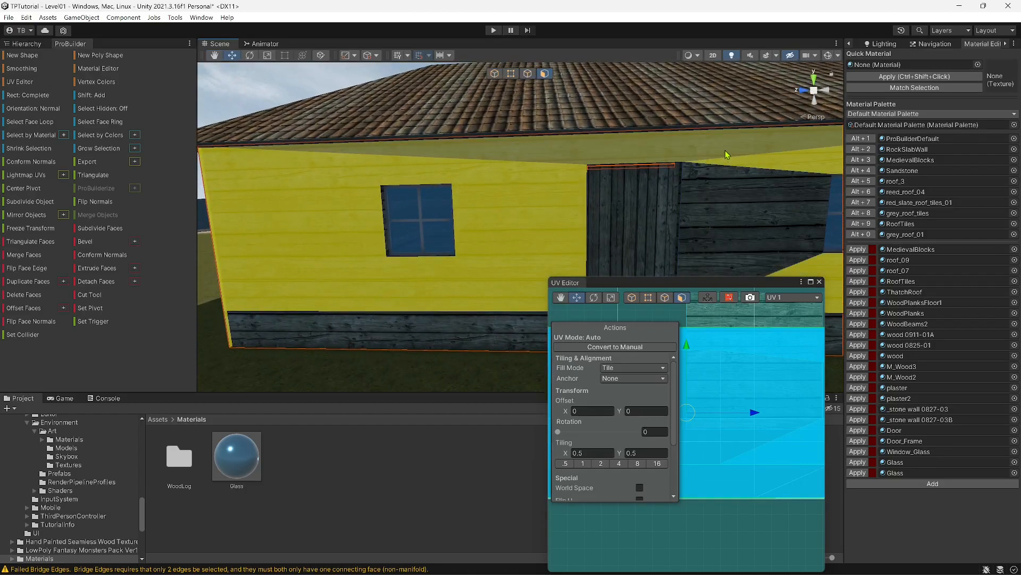
Start a new face selection with the upper outer faces above and around the door and windows on the door-side wall.
{"action": "left_click", "coordinate": [725, 150]}
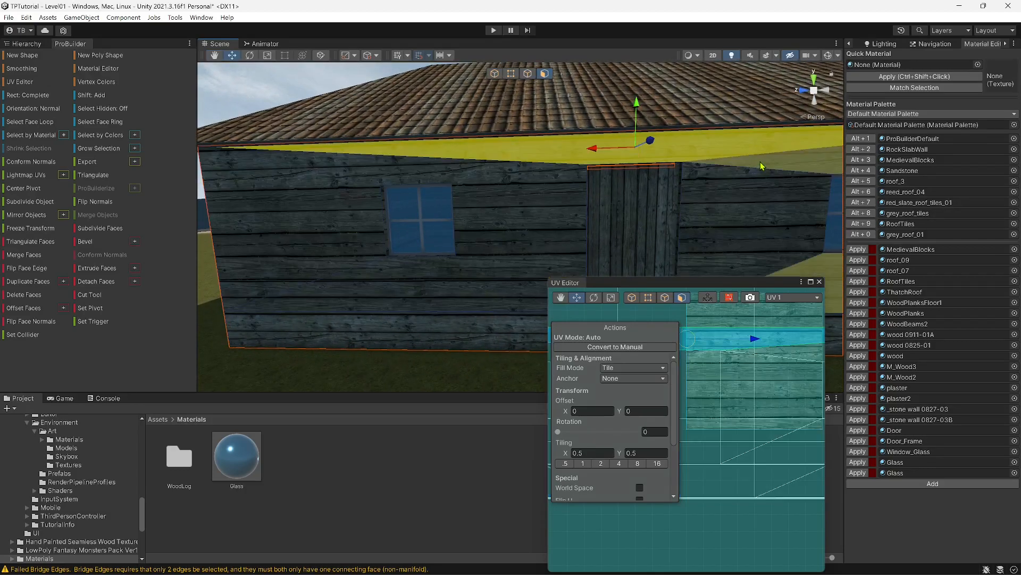
{"action": "left_click", "coordinate": [746, 188], "text": "shift"}
{"action": "left_click", "coordinate": [548, 210], "text": "shift"}
{"action": "left_click", "coordinate": [446, 233], "text": "shift"}
{"action": "left_click", "coordinate": [327, 229], "text": "shift"}
{"action": "right_click_drag", "start_coordinate": [328, 231], "coordinate": [170, 224]}
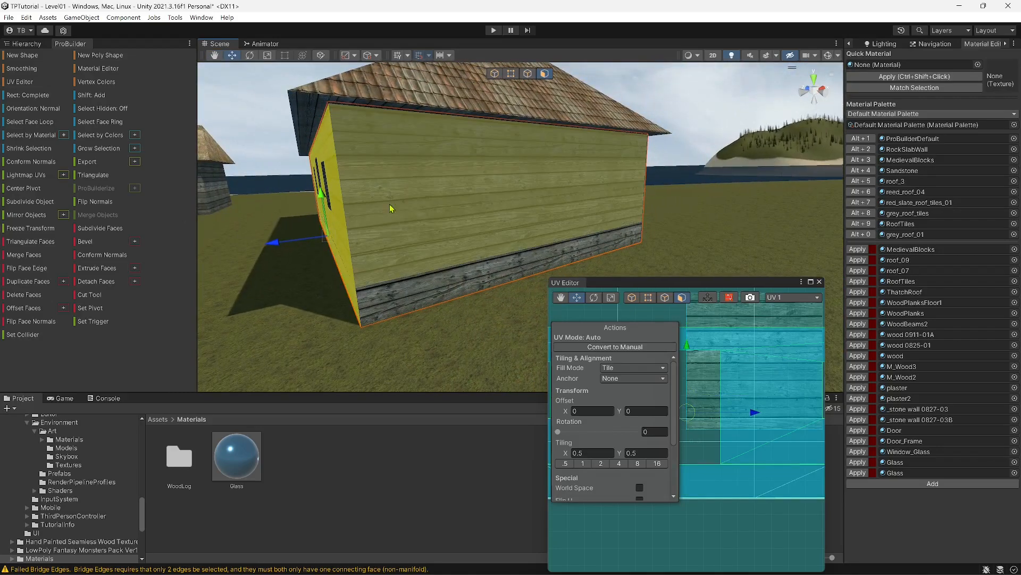
Extend the face selection around the house to the end walls, the back wall and a base strip.
{"action": "left_click", "coordinate": [466, 207], "text": "shift"}
{"action": "right_click_drag", "start_coordinate": [448, 284], "coordinate": [320, 261]}
{"action": "left_click", "coordinate": [342, 286], "text": "shift"}
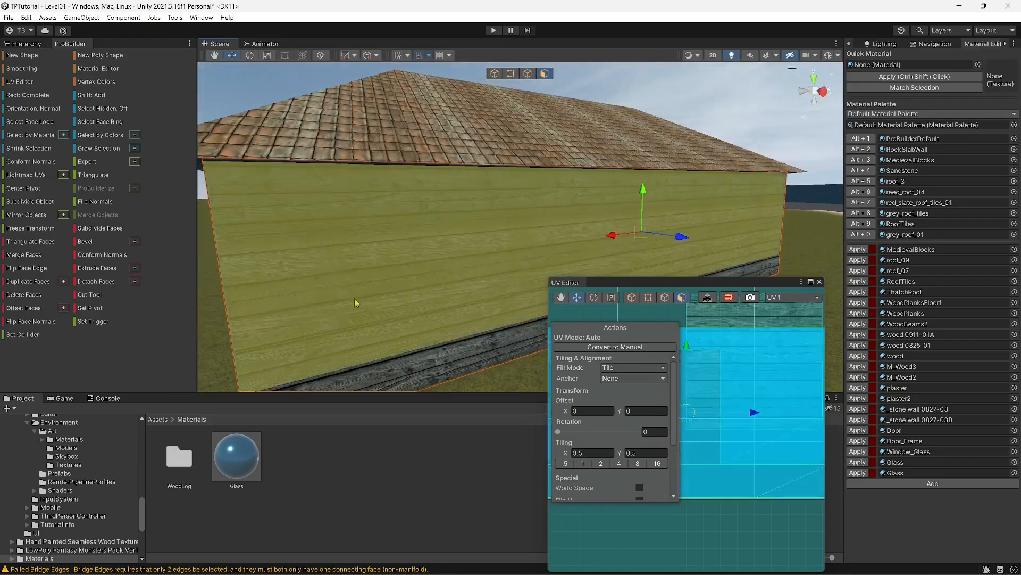
{"action": "right_click_drag", "start_coordinate": [397, 364], "coordinate": [86, 378]}
{"action": "left_click", "coordinate": [491, 251], "text": "shift"}
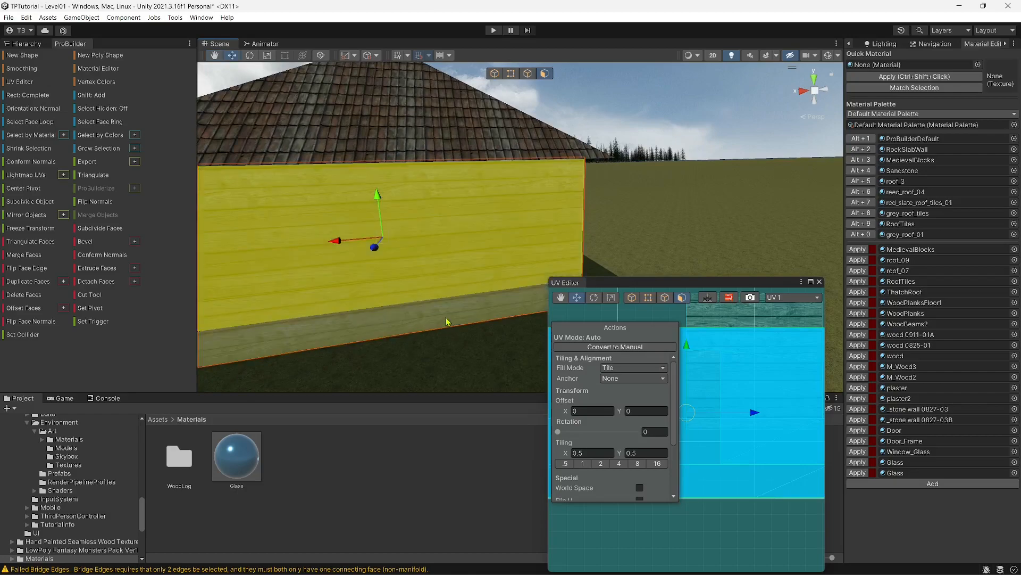
{"action": "left_click", "coordinate": [447, 330]}
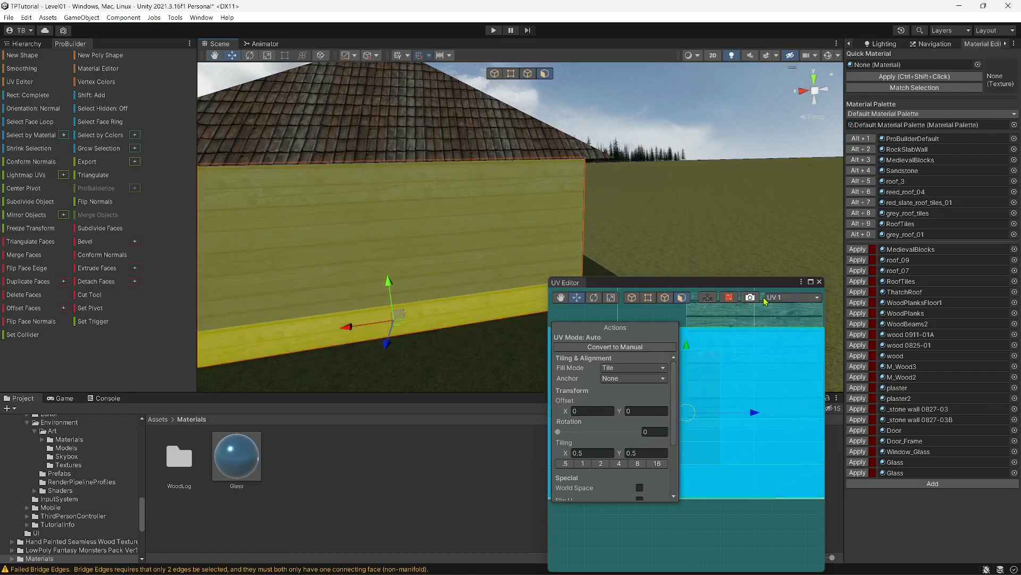
Lock the scene handles to UV editing, shift the selected wall UVs vertically to a Y offset of about -0.21, and close the UV Editor.
{"action": "left_click", "coordinate": [706, 299]}
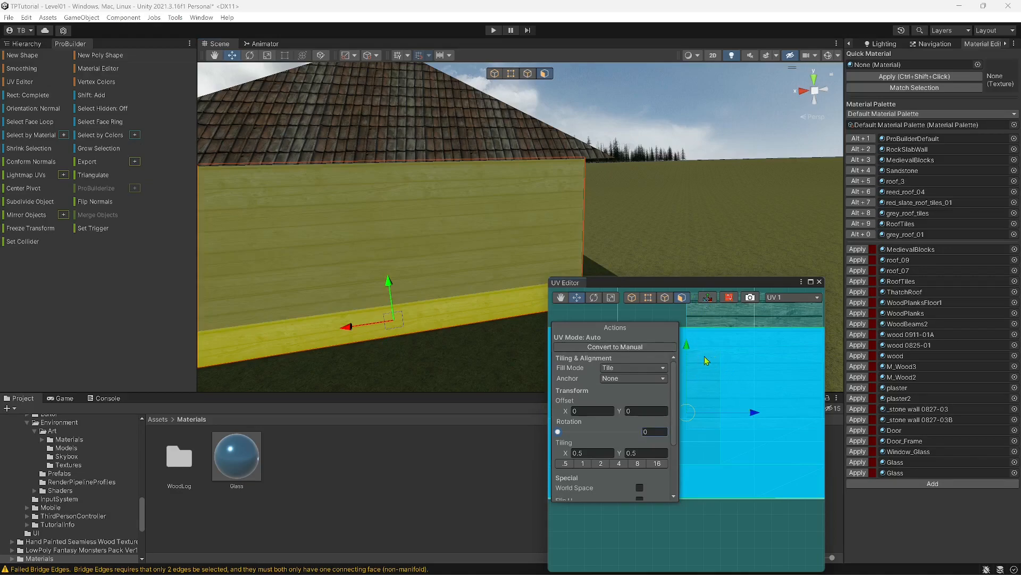
{"action": "left_click_drag", "start_coordinate": [688, 343], "coordinate": [694, 315]}
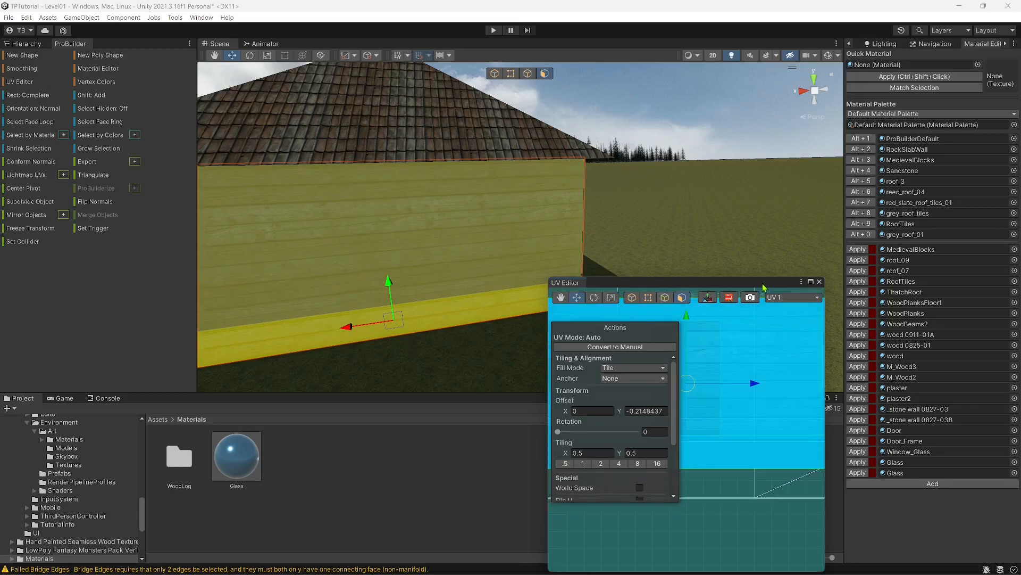
{"action": "left_click", "coordinate": [820, 282]}
Select the ceiling face from inside the house, apply the UV tiling preset 2 to it, and close the UV Editor.
{"action": "left_click_drag", "start_coordinate": [425, 114], "coordinate": [213, 195], "text": "alt"}
{"action": "right_click_drag", "start_coordinate": [212, 195], "coordinate": [853, 111]}
{"action": "key", "text": "w"}
{"action": "left_click", "coordinate": [588, 200]}
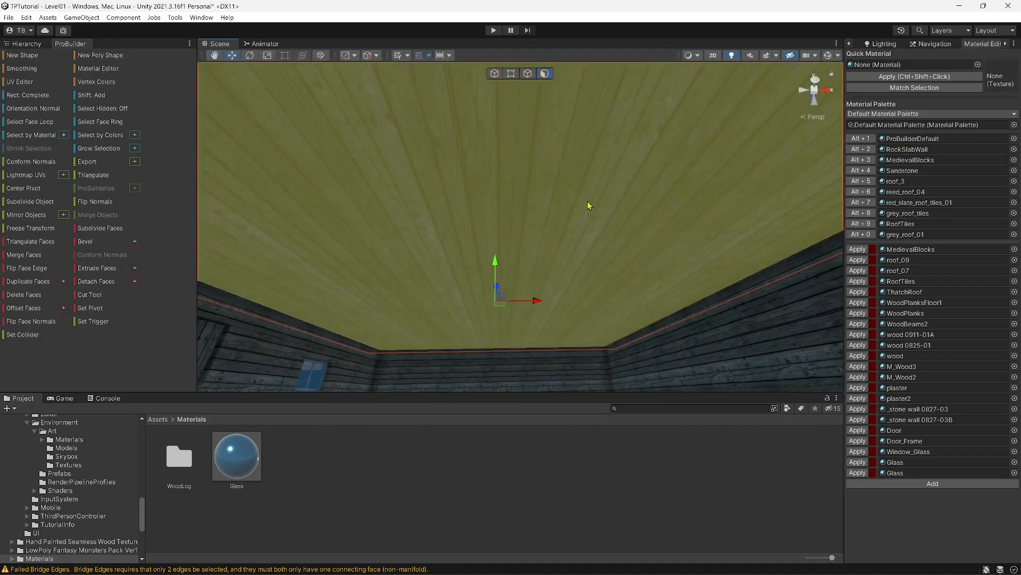
{"action": "left_click", "coordinate": [17, 83]}
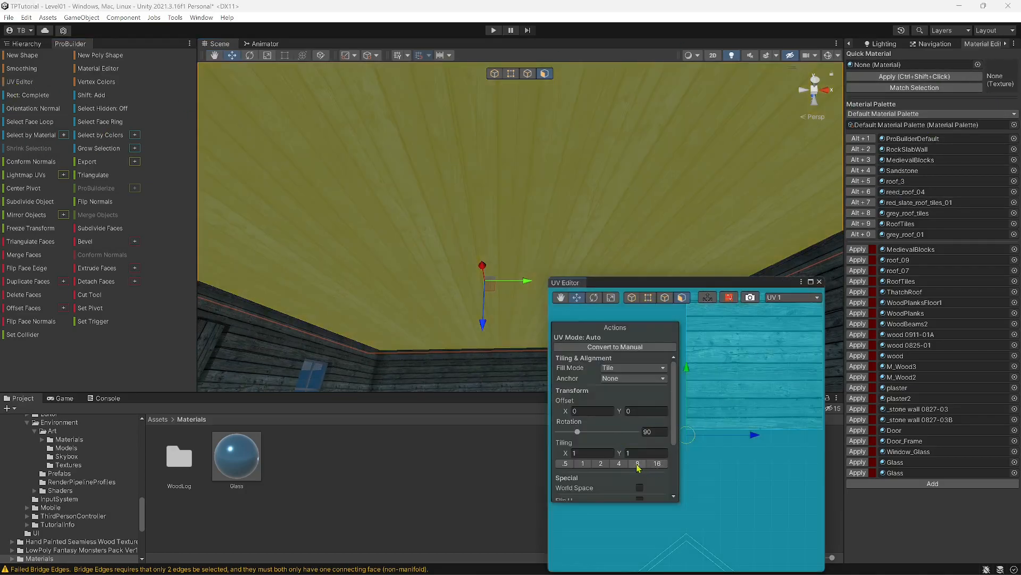
{"action": "left_click", "coordinate": [602, 464]}
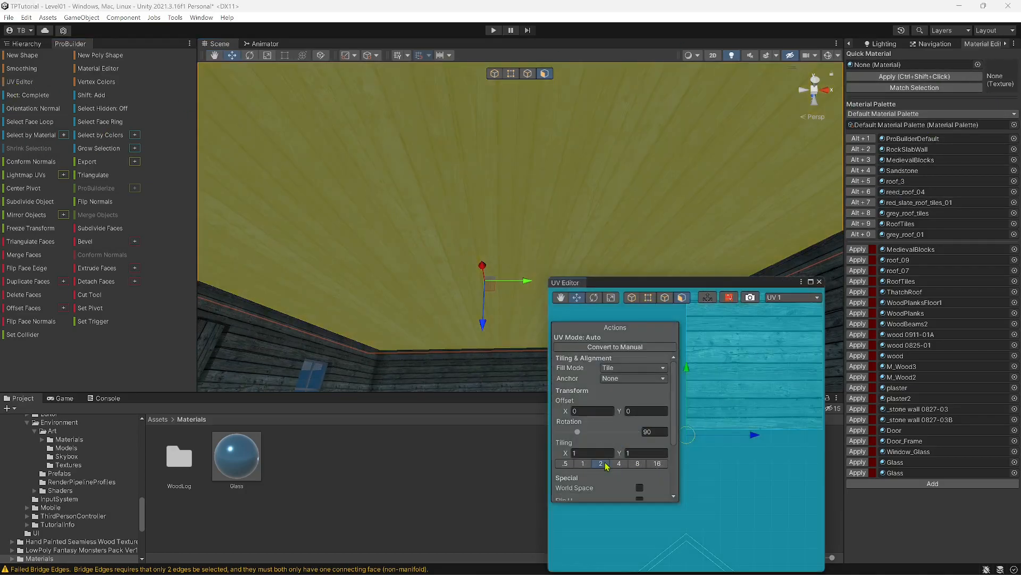
{"action": "left_click", "coordinate": [820, 283]}
Select the interior faces of the door-side wall on both sides of and above the door.
{"action": "right_click_drag", "start_coordinate": [633, 281], "coordinate": [367, 360]}
{"action": "left_click", "coordinate": [392, 261]}
{"action": "left_click", "coordinate": [612, 159], "text": "shift"}
{"action": "right_click_drag", "start_coordinate": [669, 249], "coordinate": [689, 216]}
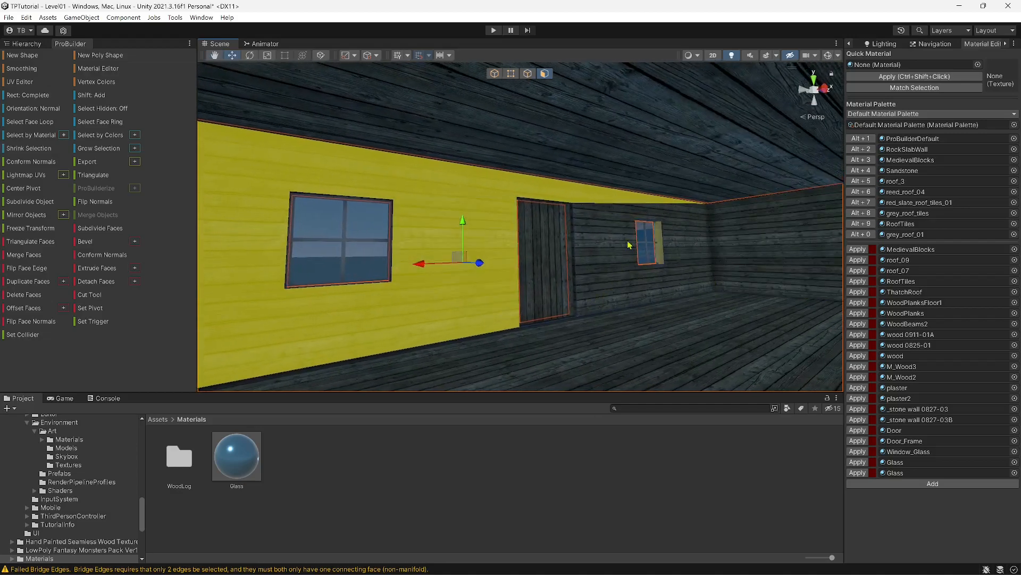
{"action": "left_click", "coordinate": [688, 217], "text": "shift"}
Add the interior end walls, the interior back wall and the floor to the face selection.
{"action": "right_click_drag", "start_coordinate": [675, 293], "coordinate": [805, 271]}
{"action": "left_click", "coordinate": [697, 254], "text": "shift"}
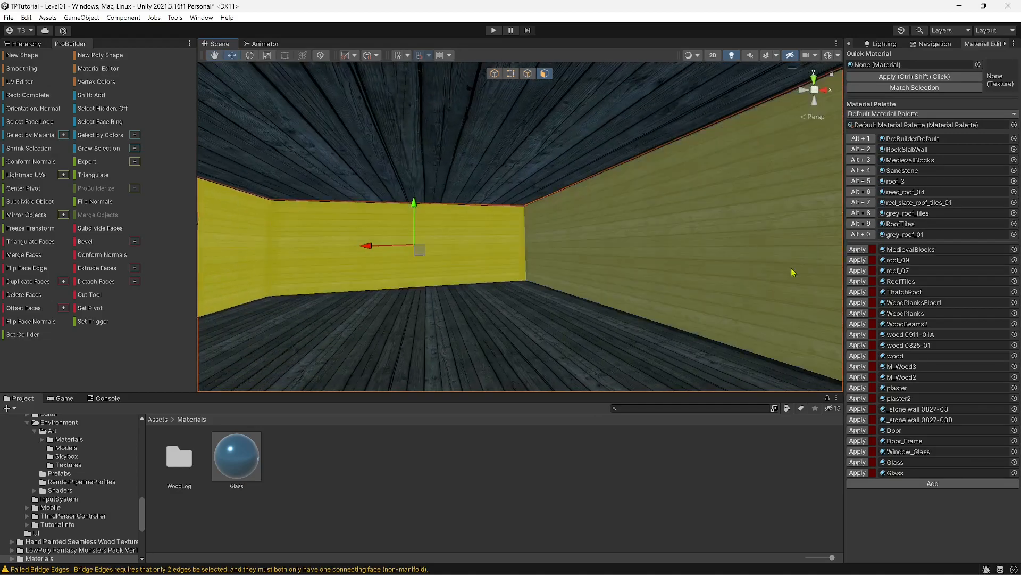
{"action": "left_click", "coordinate": [697, 264], "text": "shift"}
{"action": "left_click", "coordinate": [504, 338], "text": "shift"}
{"action": "right_click_drag", "start_coordinate": [503, 338], "coordinate": [256, 226]}
{"action": "left_click", "coordinate": [471, 256], "text": "shift"}
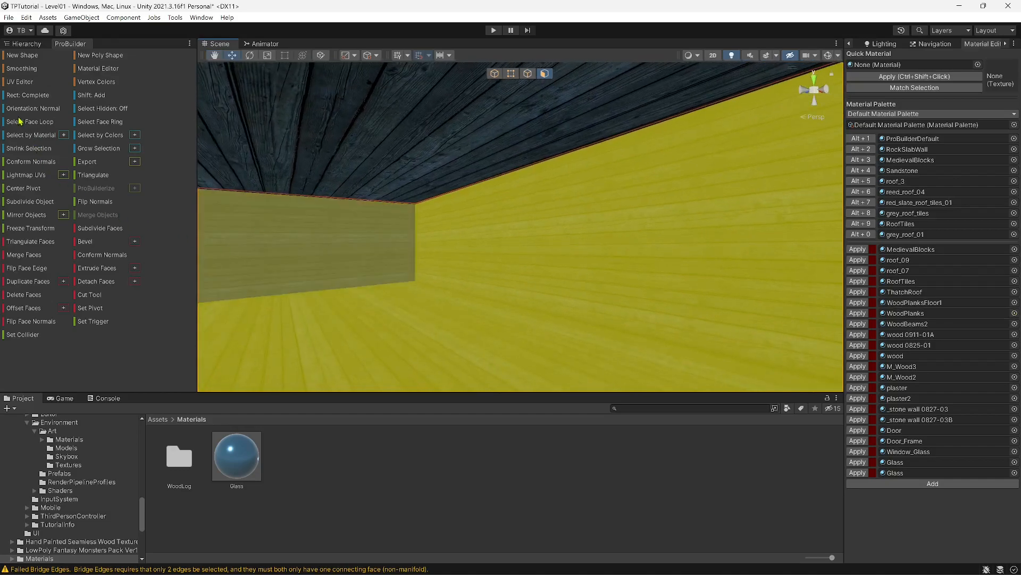
Set the UV tiling of the selected interior walls and floor to 0.5 in X and Y, and close the UV Editor.
{"action": "left_click", "coordinate": [28, 81]}
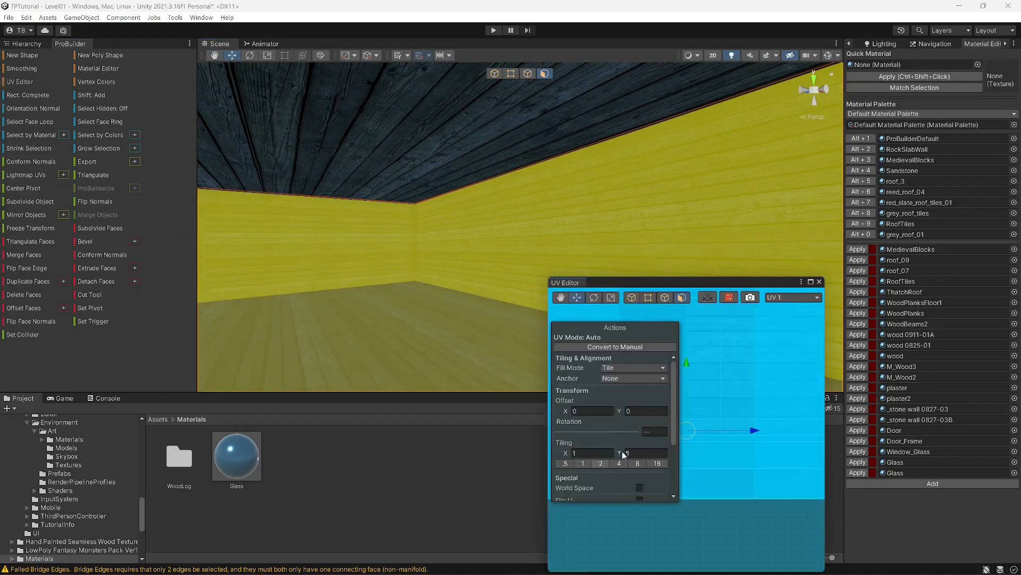
{"action": "left_click", "coordinate": [707, 300]}
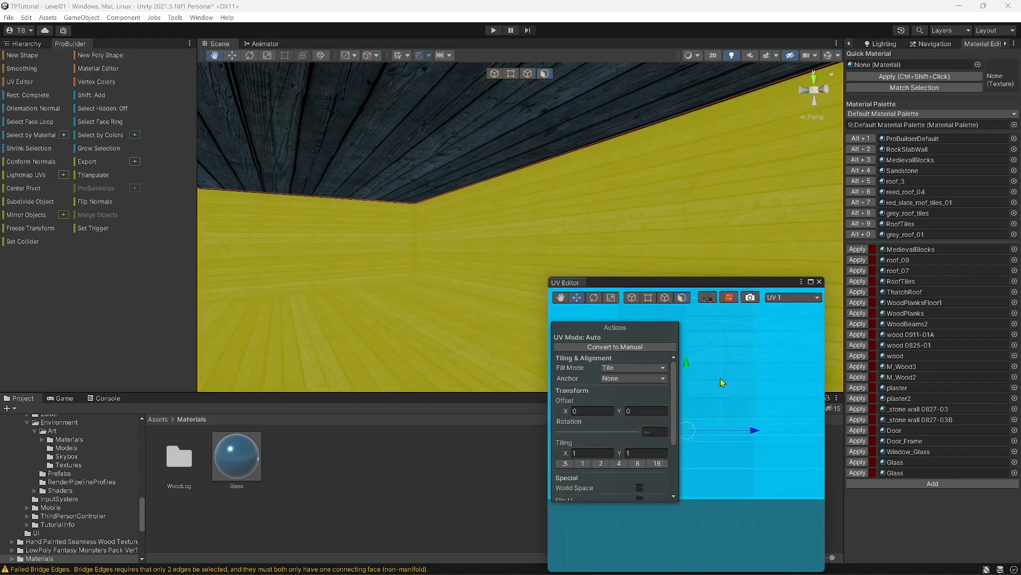
{"action": "key", "text": "w"}
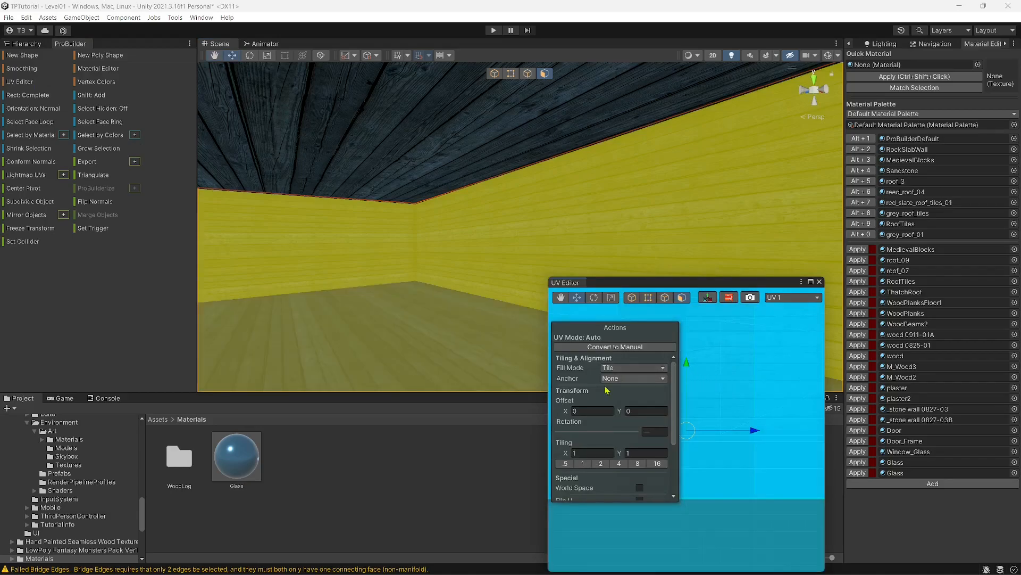
{"action": "left_click", "coordinate": [600, 467]}
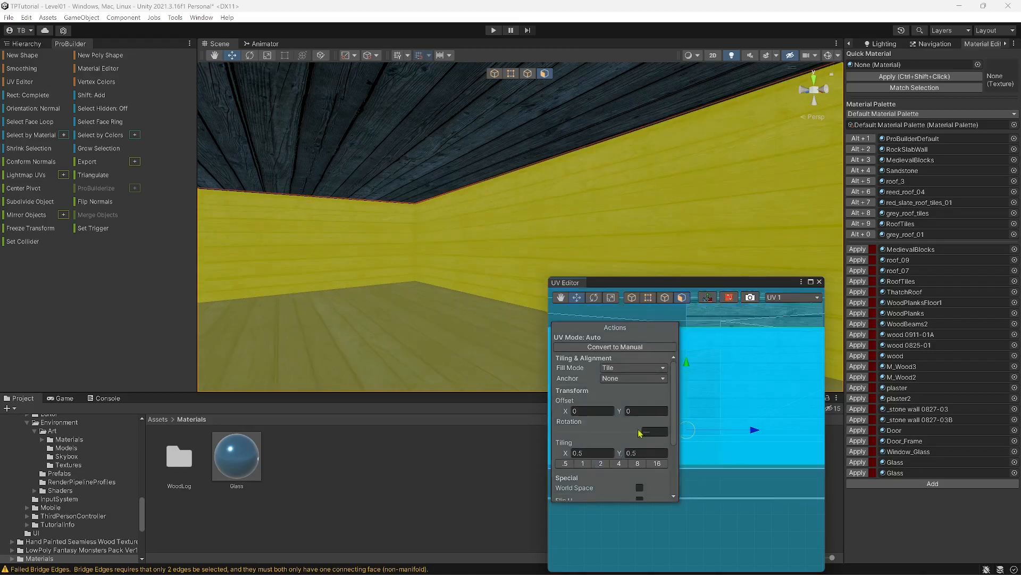
{"action": "left_click", "coordinate": [820, 283]}
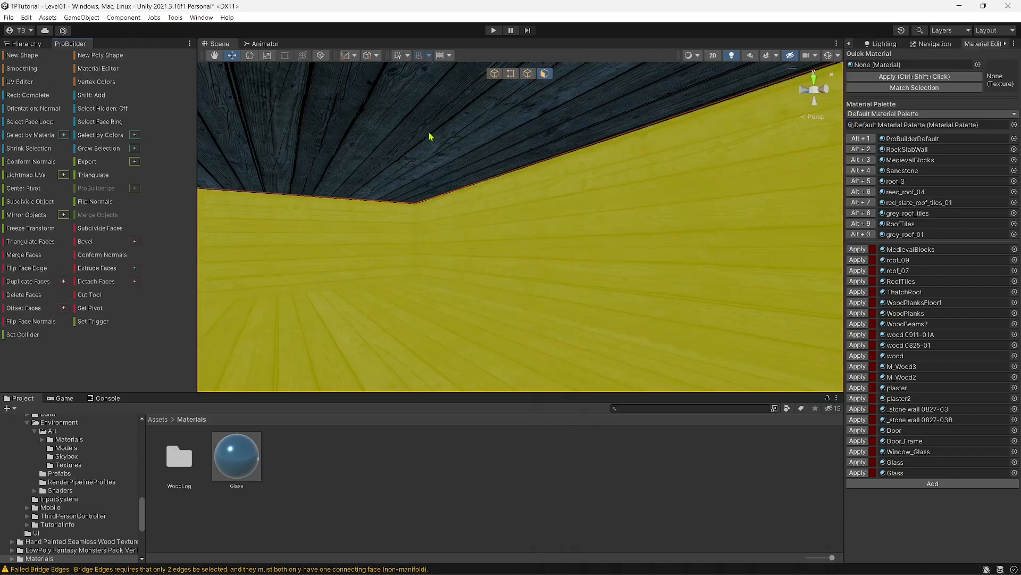
Select the outer and inner faces of the door, with the UV Editor open in face mode.
{"action": "left_click", "coordinate": [428, 133]}
{"action": "right_click_drag", "start_coordinate": [447, 190], "coordinate": [499, 251]}
{"action": "key", "text": "w"}
{"action": "left_click", "coordinate": [498, 250]}
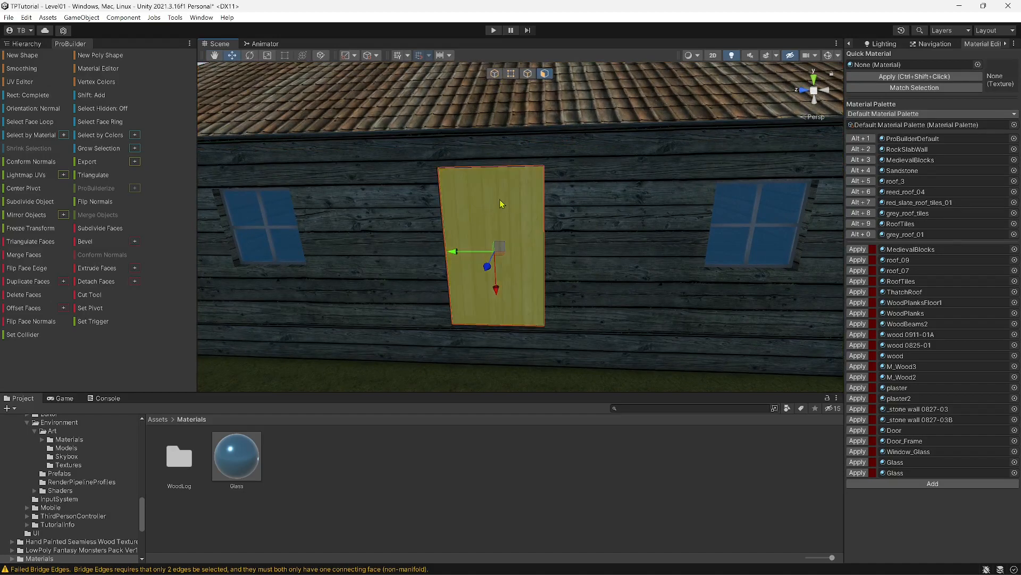
{"action": "left_click", "coordinate": [494, 76]}
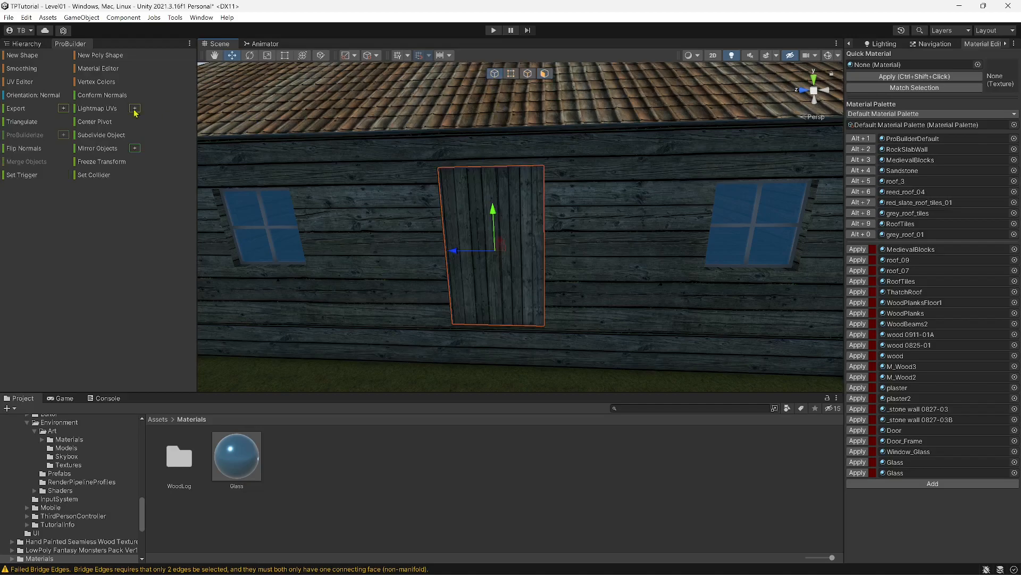
{"action": "left_click", "coordinate": [12, 84]}
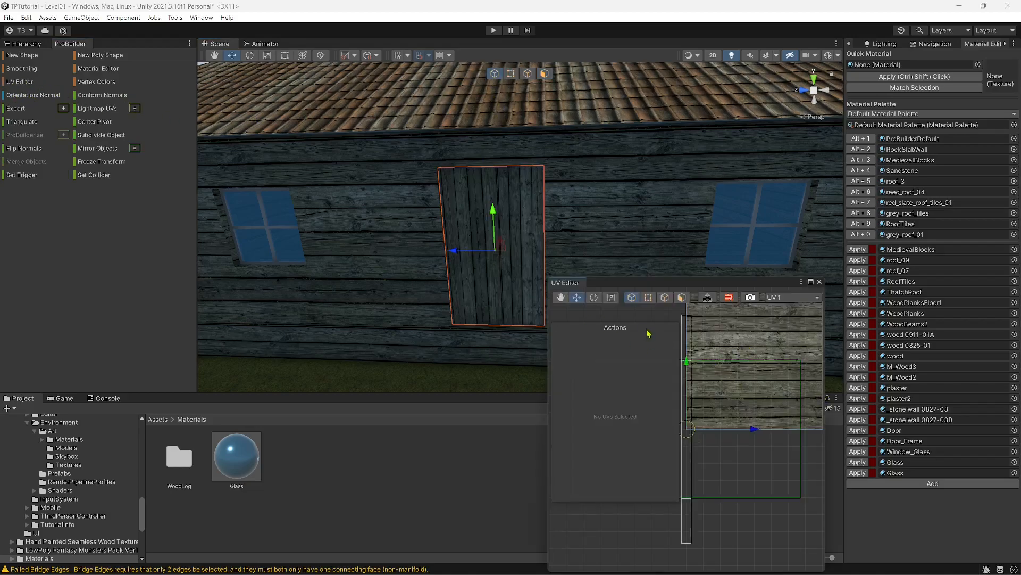
{"action": "left_click", "coordinate": [683, 298]}
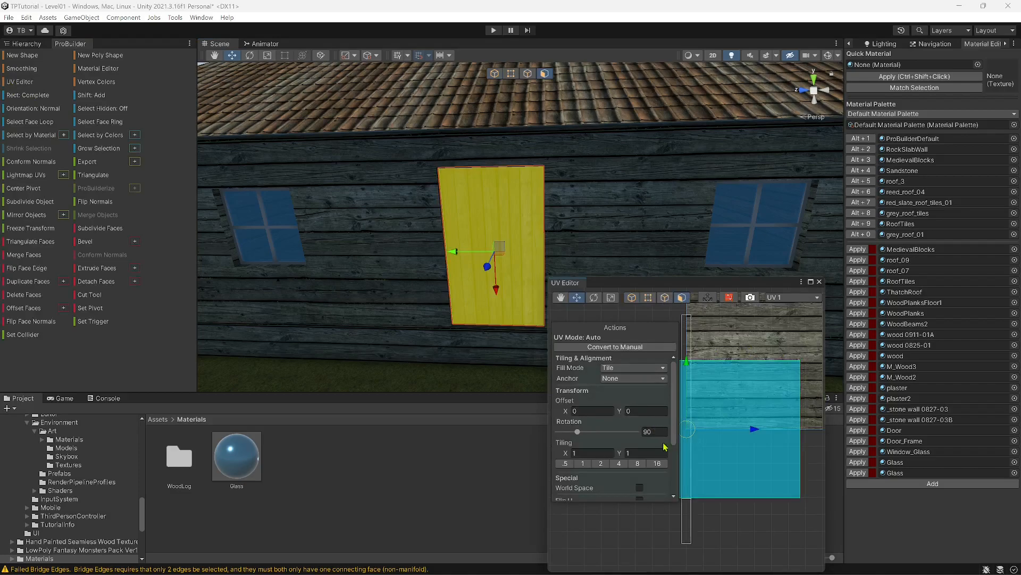
{"action": "left_click_drag", "start_coordinate": [577, 223], "coordinate": [128, 202], "text": "alt"}
{"action": "left_click", "coordinate": [421, 196], "text": "shift"}
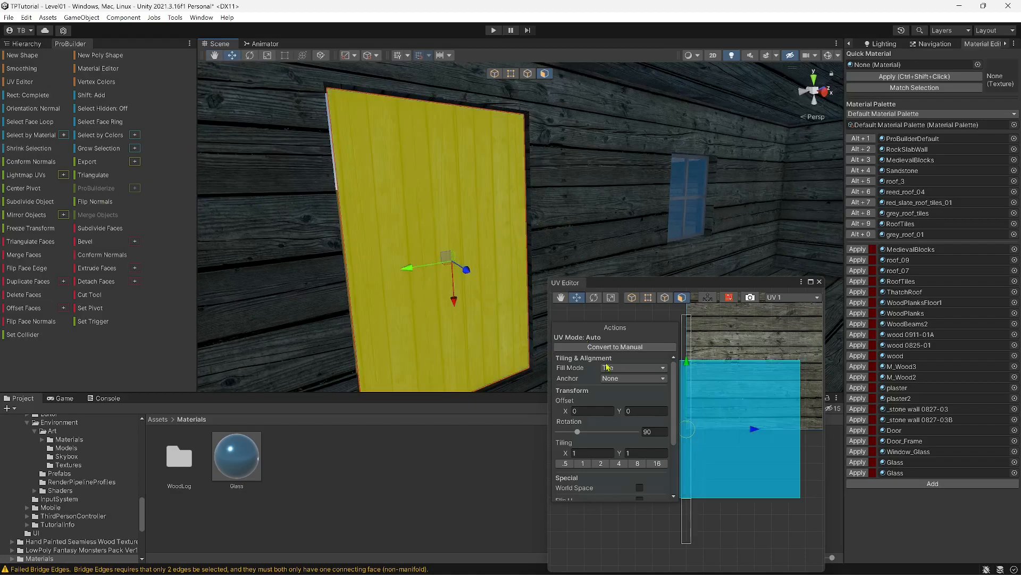
Try the UV tiling presets 2 and 4 on both door faces, return to preset 1, and close the UV Editor.
{"action": "left_click", "coordinate": [600, 468]}
{"action": "left_click_drag", "start_coordinate": [239, 228], "coordinate": [814, 260], "text": "alt"}
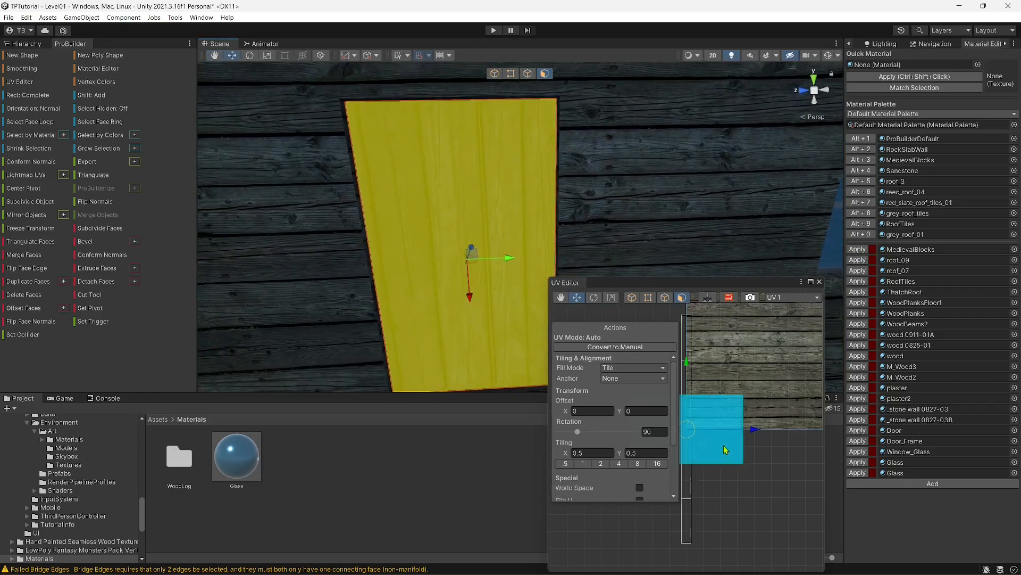
{"action": "left_click", "coordinate": [619, 464]}
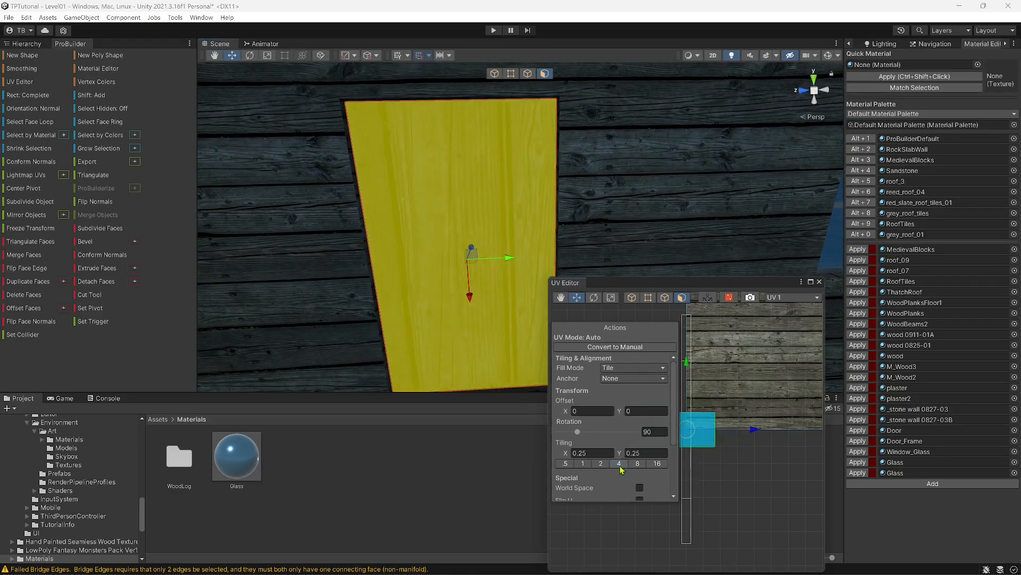
{"action": "left_click", "coordinate": [584, 464]}
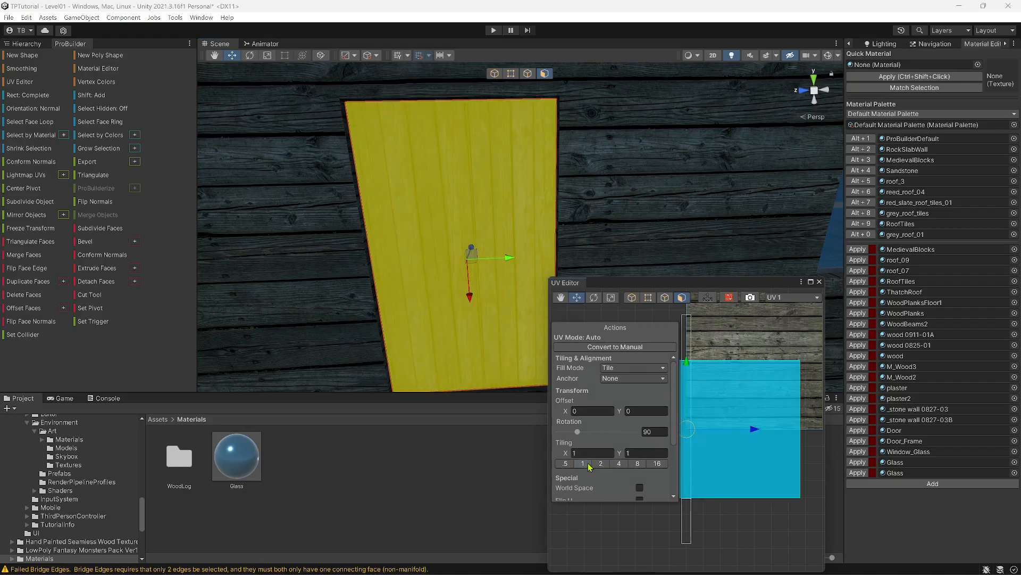
{"action": "left_click", "coordinate": [627, 167]}
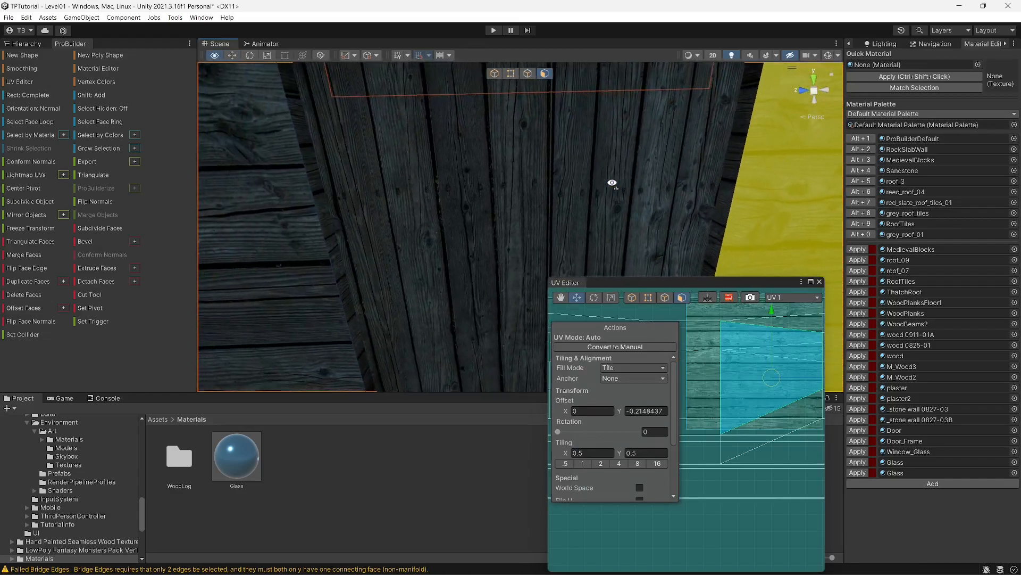
{"action": "right_click_drag", "start_coordinate": [466, 174], "coordinate": [577, 222]}
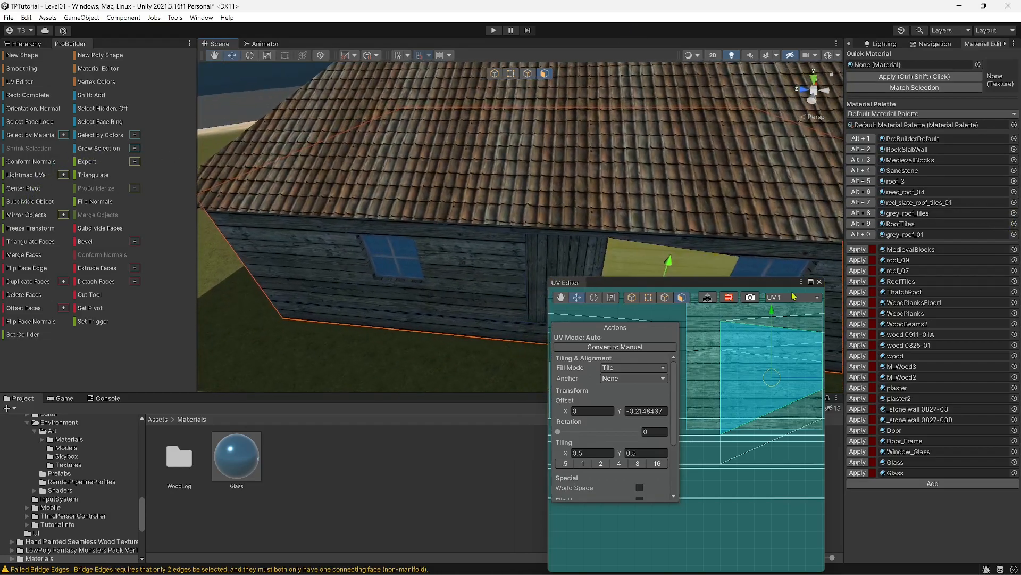
{"action": "left_click", "coordinate": [819, 282]}
Select the inner edge faces of the wall opening around the window to the right of the door.
{"action": "right_click_drag", "start_coordinate": [707, 319], "coordinate": [402, 190]}
{"action": "left_click", "coordinate": [541, 249]}
{"action": "left_click", "coordinate": [497, 183], "text": "shift"}
{"action": "right_click_drag", "start_coordinate": [496, 183], "coordinate": [476, 126]}
{"action": "left_click", "coordinate": [594, 258], "text": "shift"}
{"action": "key", "text": "f"}
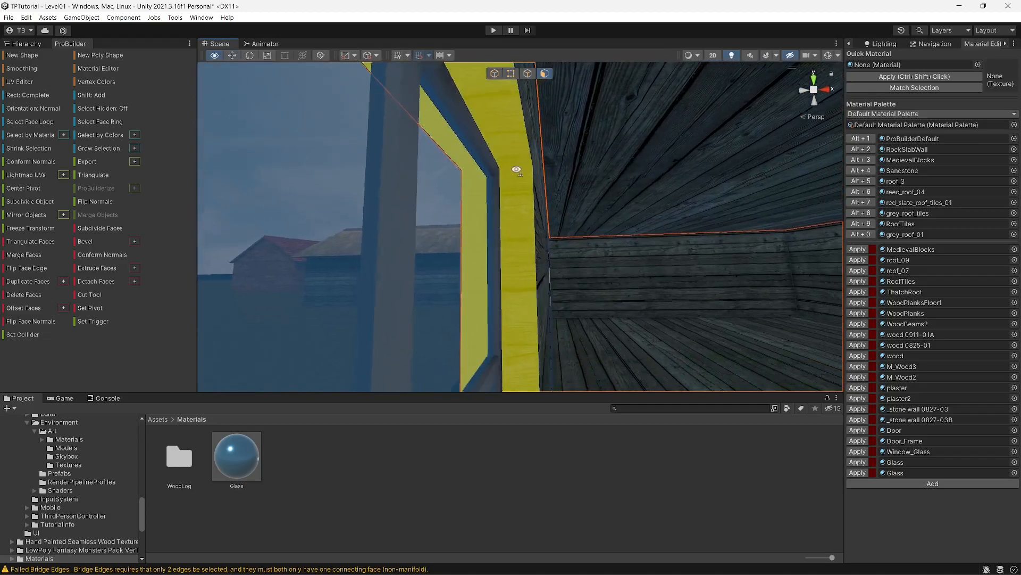
Set the UV rotation of the selected window opening faces to 90 and close the UV Editor.
{"action": "left_click", "coordinate": [20, 82]}
{"action": "left_click", "coordinate": [660, 430]}
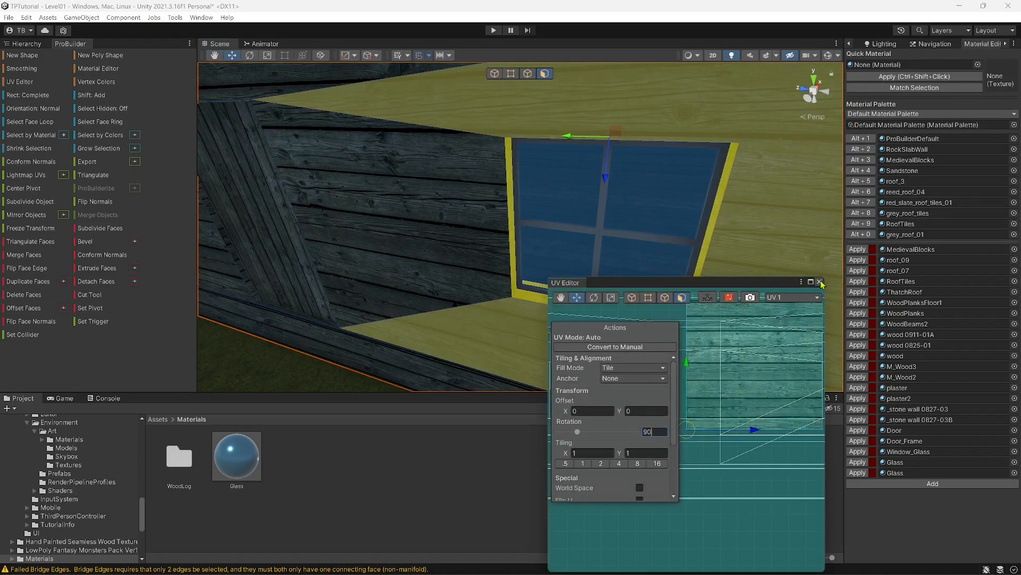
{"action": "left_click_drag", "start_coordinate": [462, 174], "coordinate": [575, 196], "text": "alt"}
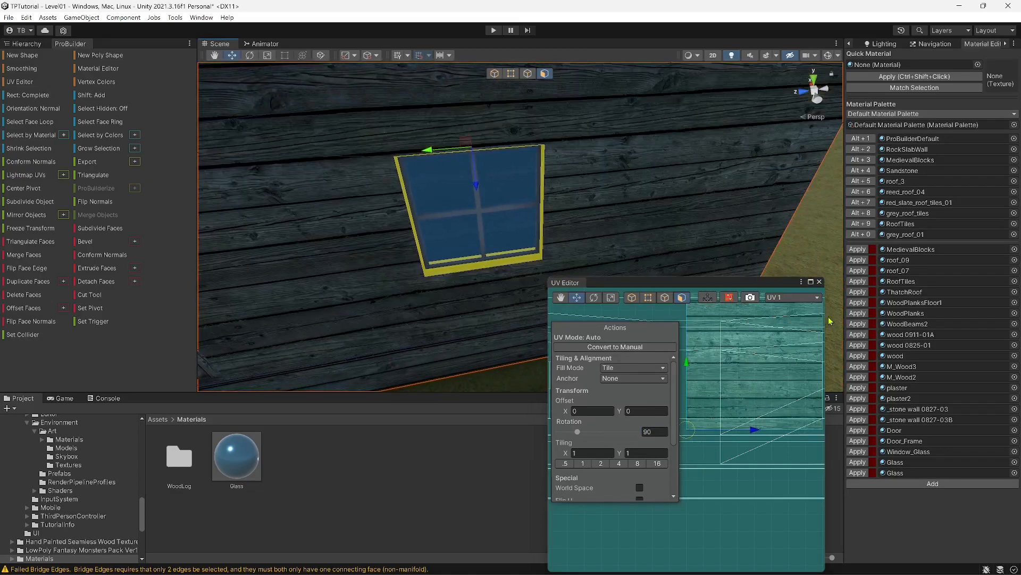
{"action": "left_click", "coordinate": [819, 282]}
Select the frame and crossbar pieces of the window to the right of the door in face mode.
{"action": "left_click", "coordinate": [624, 233]}
{"action": "right_click_drag", "start_coordinate": [625, 232], "coordinate": [524, 134]}
{"action": "key", "text": "w"}
{"action": "key", "text": "s"}
{"action": "key", "text": "w"}
{"action": "key", "text": "s"}
{"action": "key", "text": "w"}
{"action": "left_click", "coordinate": [524, 121]}
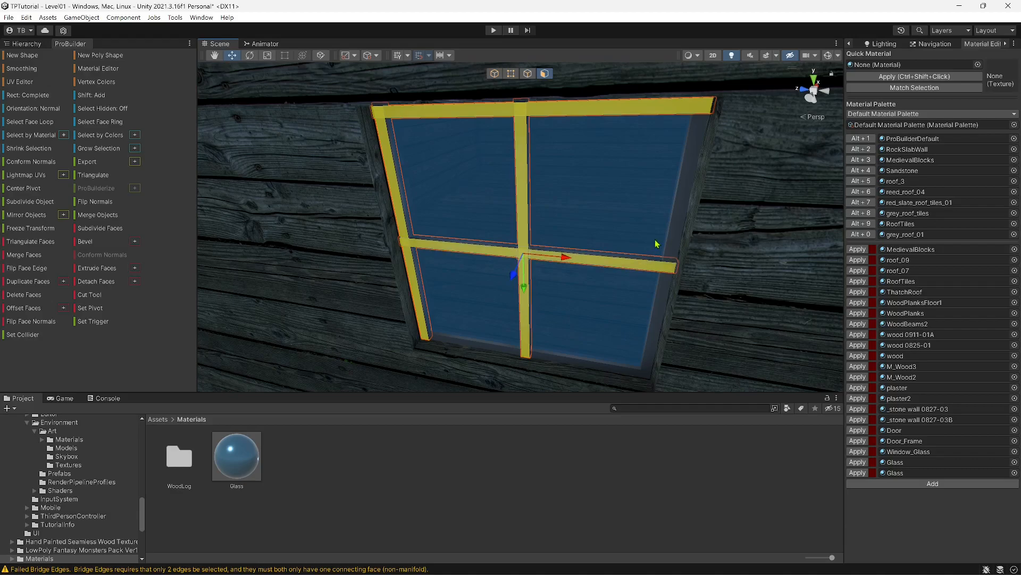
{"action": "left_click", "coordinate": [677, 236], "text": "shift"}
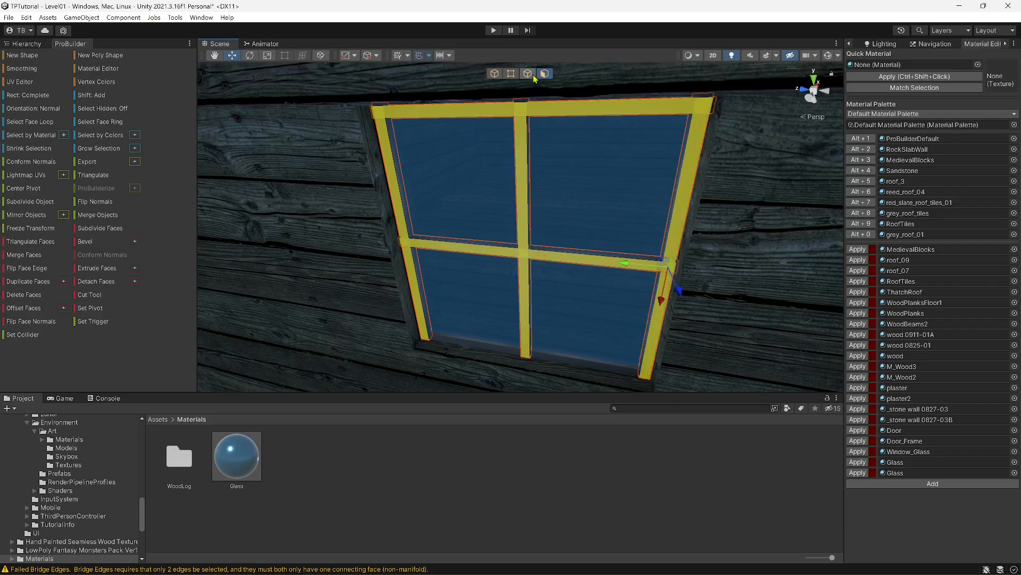
Switch to object selection and select the complete frames and crossbars of both front windows.
{"action": "left_click", "coordinate": [496, 74]}
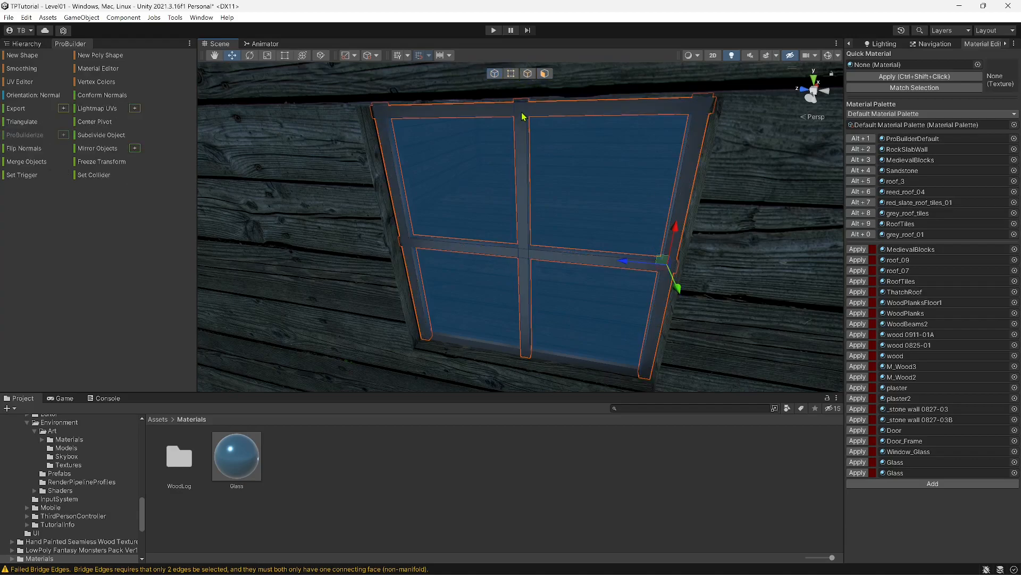
{"action": "left_click", "coordinate": [499, 348], "text": "shift"}
{"action": "right_click_drag", "start_coordinate": [500, 348], "coordinate": [515, 284]}
{"action": "key", "text": "w"}
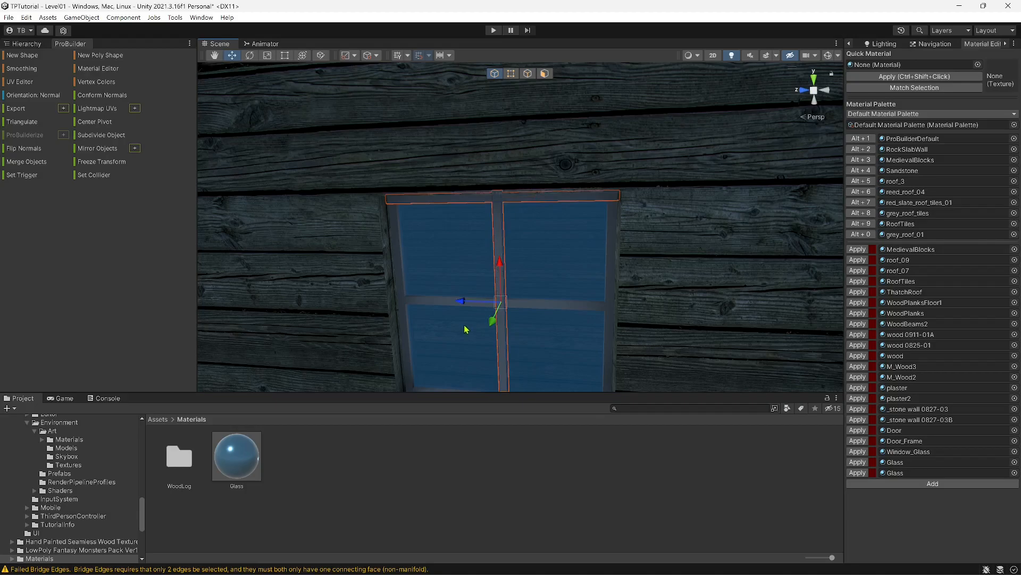
{"action": "right_click_drag", "start_coordinate": [612, 277], "coordinate": [581, 367]}
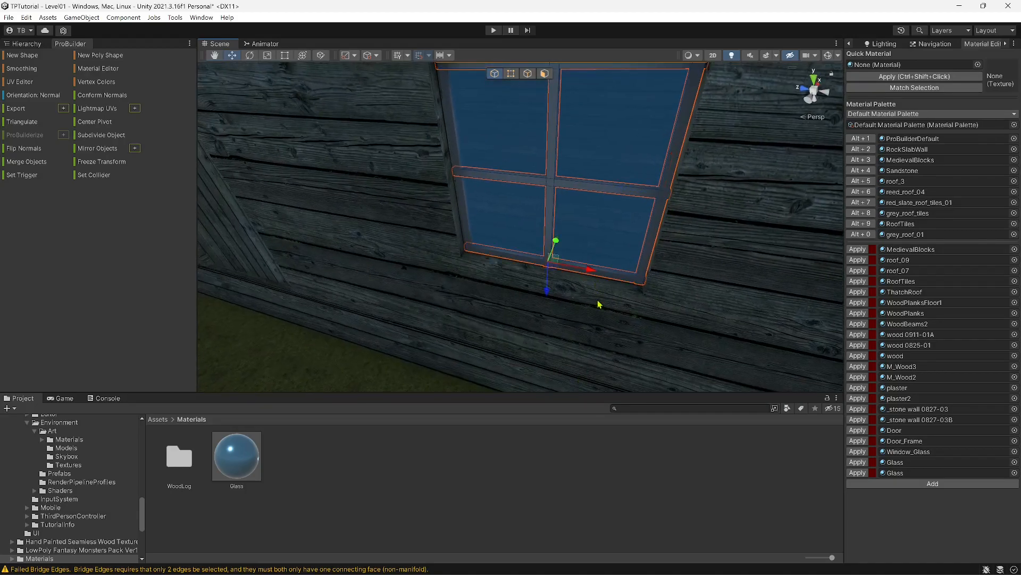
{"action": "right_click_drag", "start_coordinate": [496, 207], "coordinate": [460, 139]}
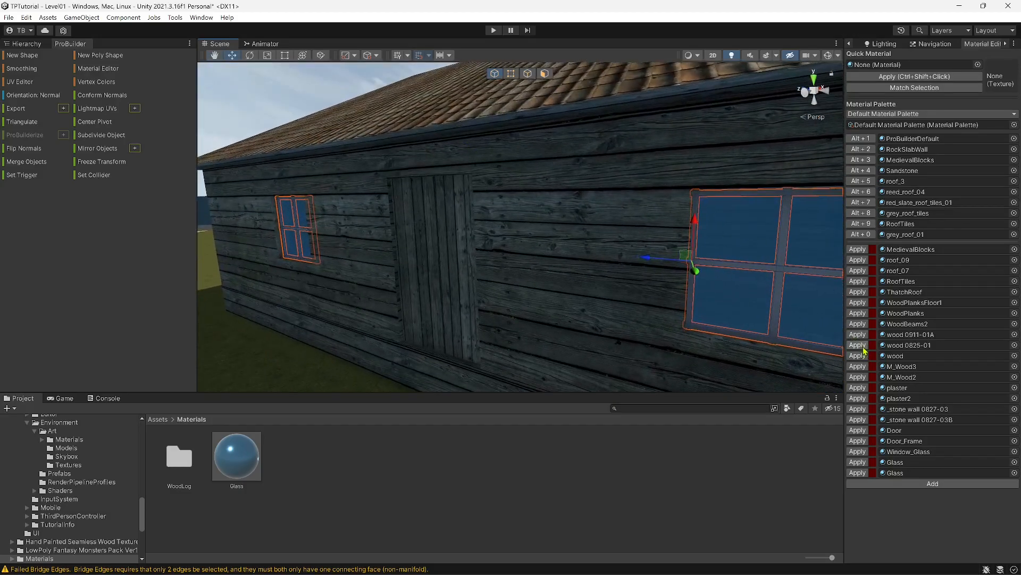
{"action": "right_click_drag", "start_coordinate": [692, 256], "coordinate": [751, 356]}
{"action": "right_click_drag", "start_coordinate": [983, 362], "coordinate": [729, 280]}
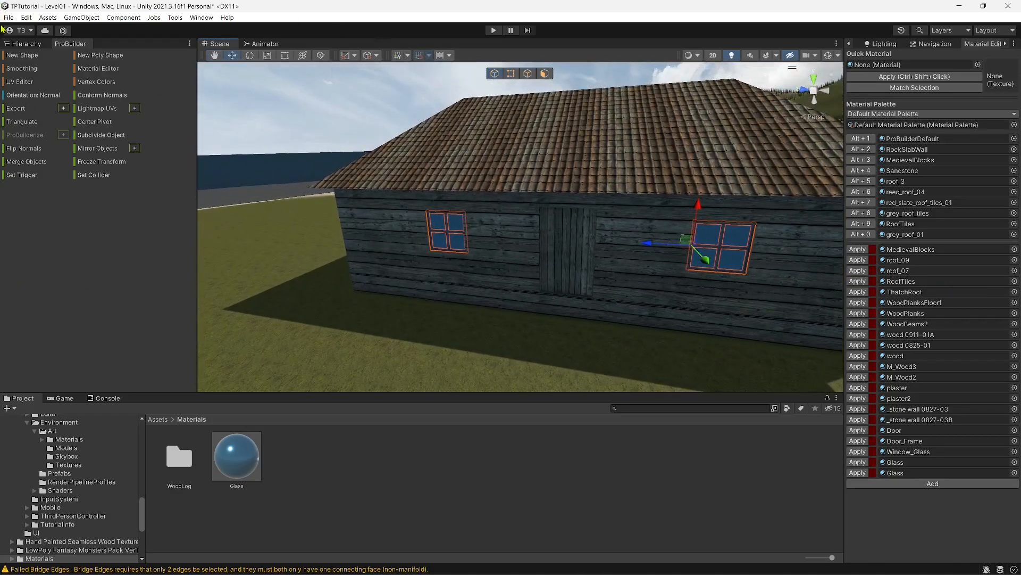
Rename the Prism object to Roof and make it a child of House03.
{"action": "left_click", "coordinate": [25, 44]}
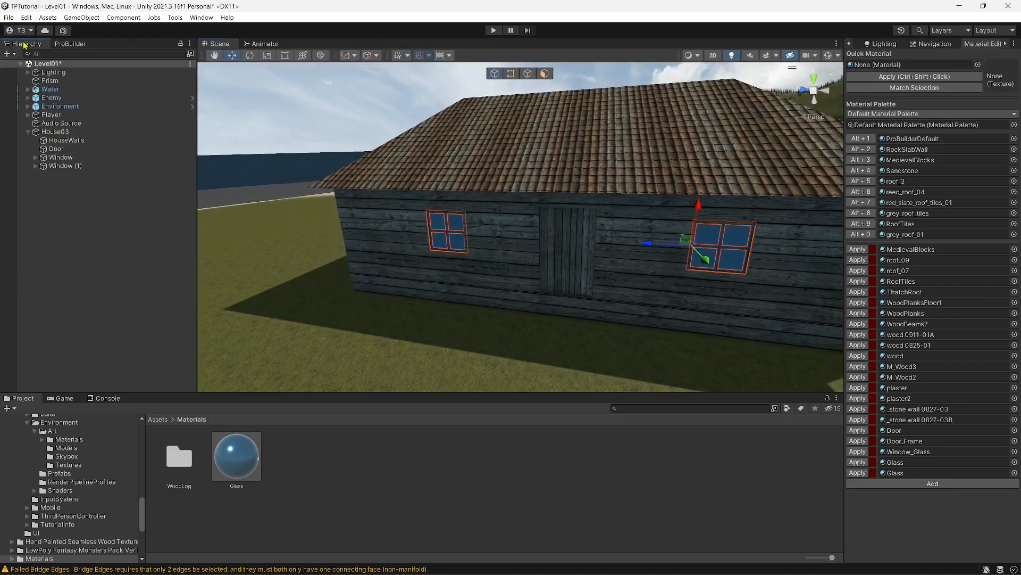
{"action": "left_click", "coordinate": [55, 132]}
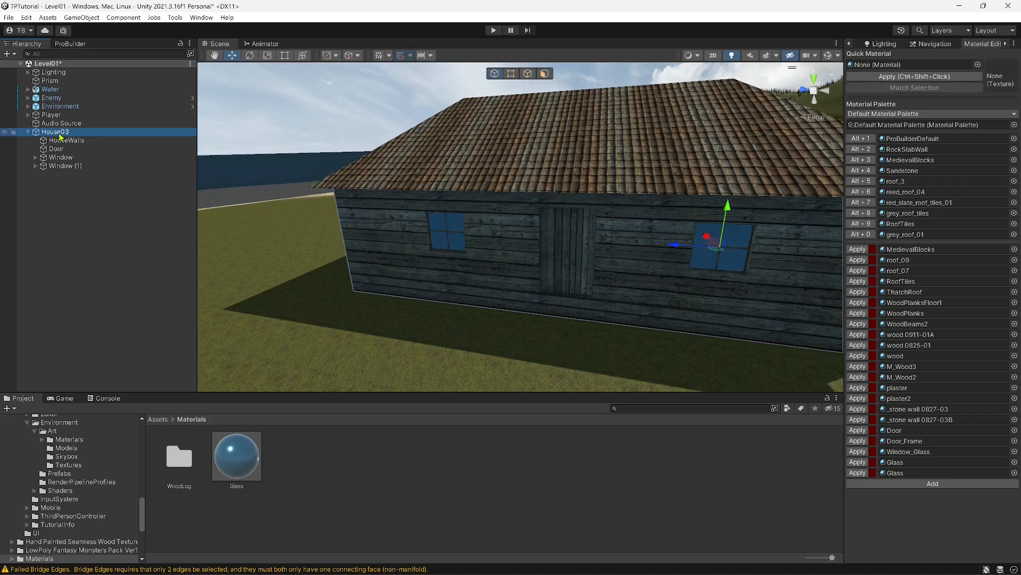
{"action": "left_click", "coordinate": [50, 80]}
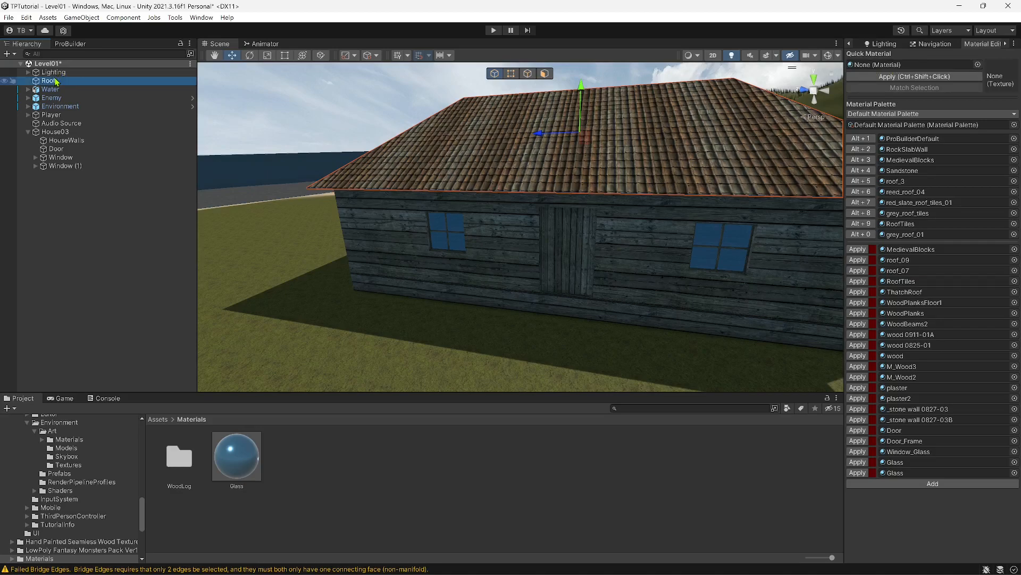
{"action": "left_click_drag", "start_coordinate": [61, 132], "coordinate": [60, 132]}
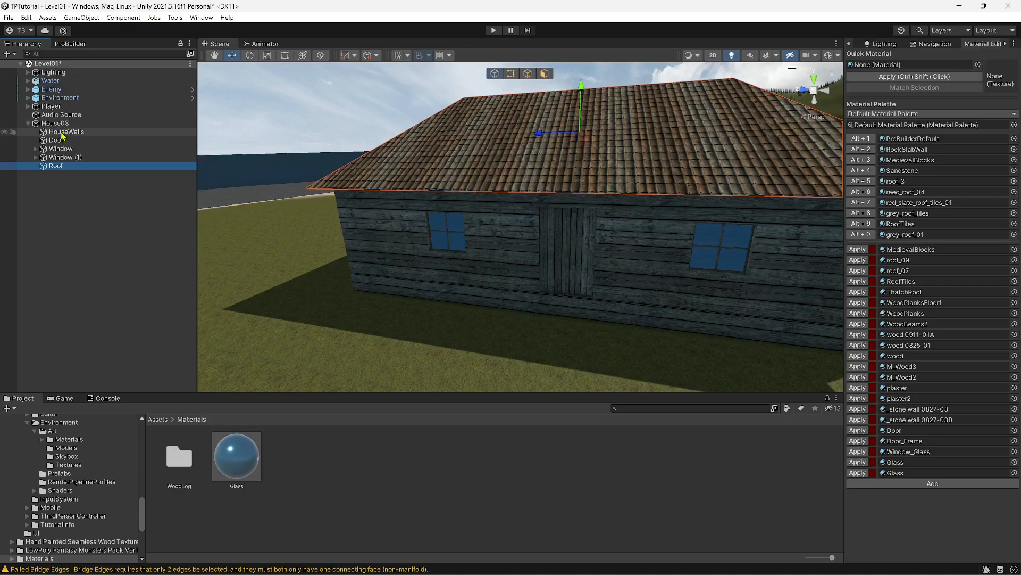
Select the whole House03 object and lower it slightly along the vertical axis.
{"action": "left_click", "coordinate": [59, 124]}
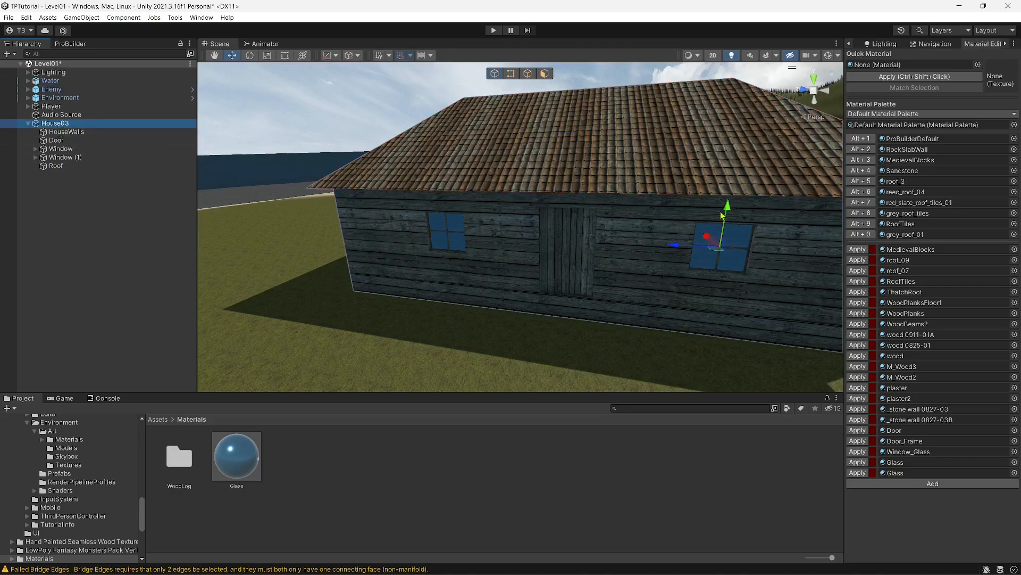
{"action": "left_click_drag", "start_coordinate": [728, 207], "coordinate": [733, 222]}
{"action": "mouse_move", "coordinate": [622, 260]}
{"action": "left_mouse_down", "text": "alt"}
{"action": "mouse_move", "coordinate": [579, 261]}
{"action": "mouse_move", "coordinate": [780, 255]}
{"action": "mouse_move", "coordinate": [675, 258]}
{"action": "mouse_move", "coordinate": [626, 274]}
{"action": "left_mouse_up", "text": "alt"}
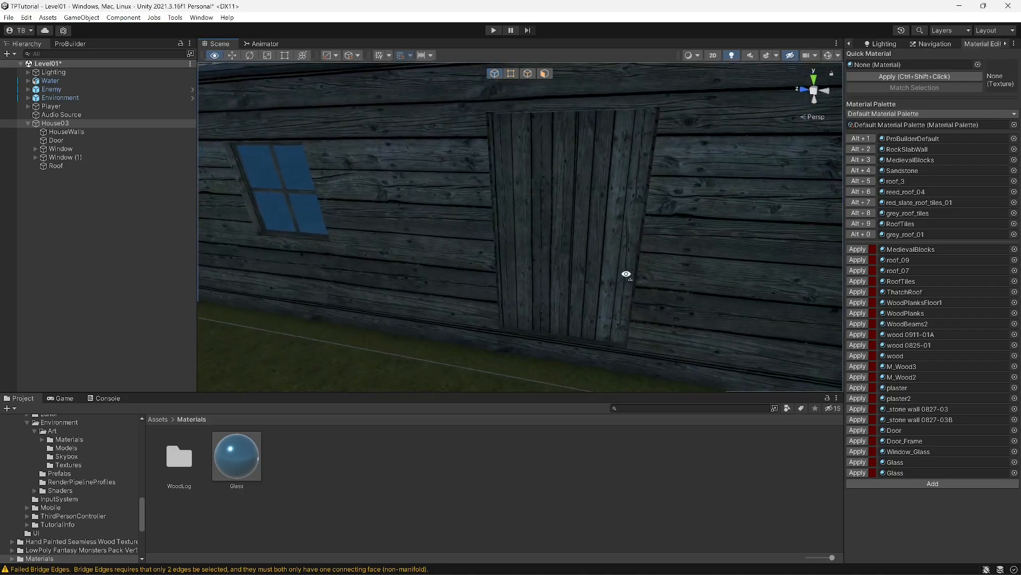
Rotate the door about its vertical axis so that it opens up the doorway.
{"action": "left_click", "coordinate": [582, 226]}
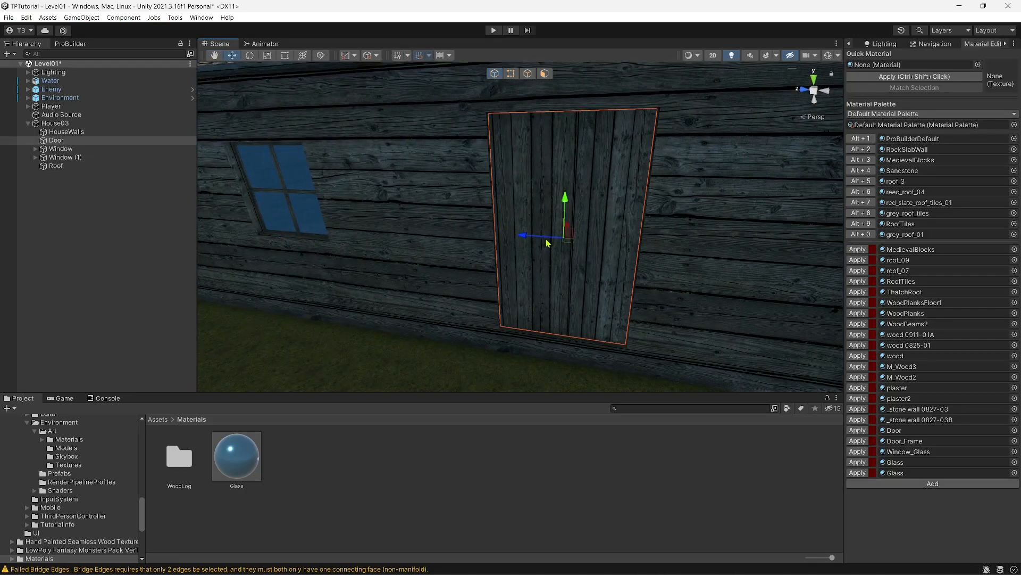
{"action": "left_click_drag", "start_coordinate": [581, 259], "coordinate": [475, 265]}
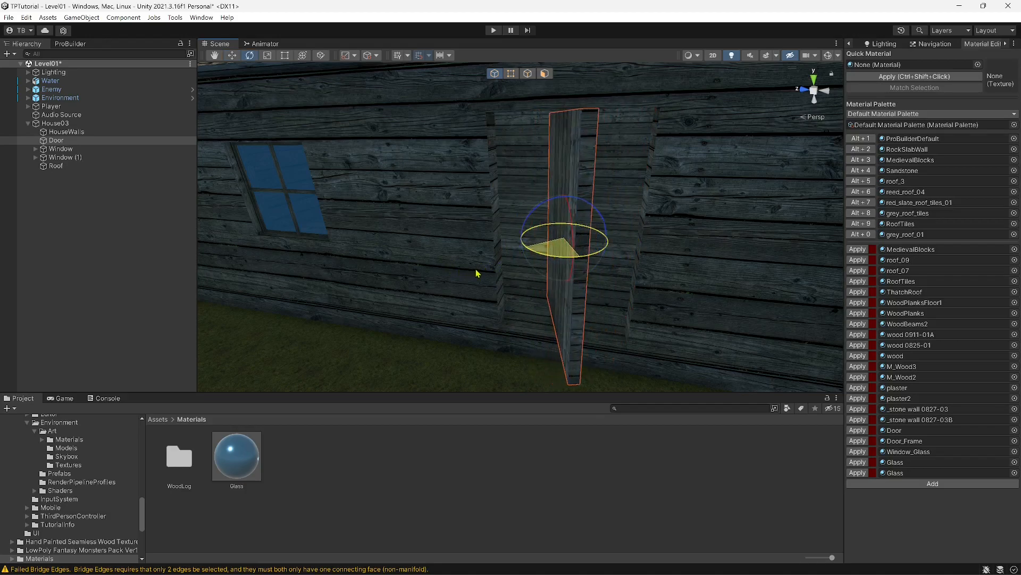
{"action": "left_click_drag", "start_coordinate": [558, 208], "coordinate": [352, 193], "text": "alt"}
{"action": "key", "text": "w"}
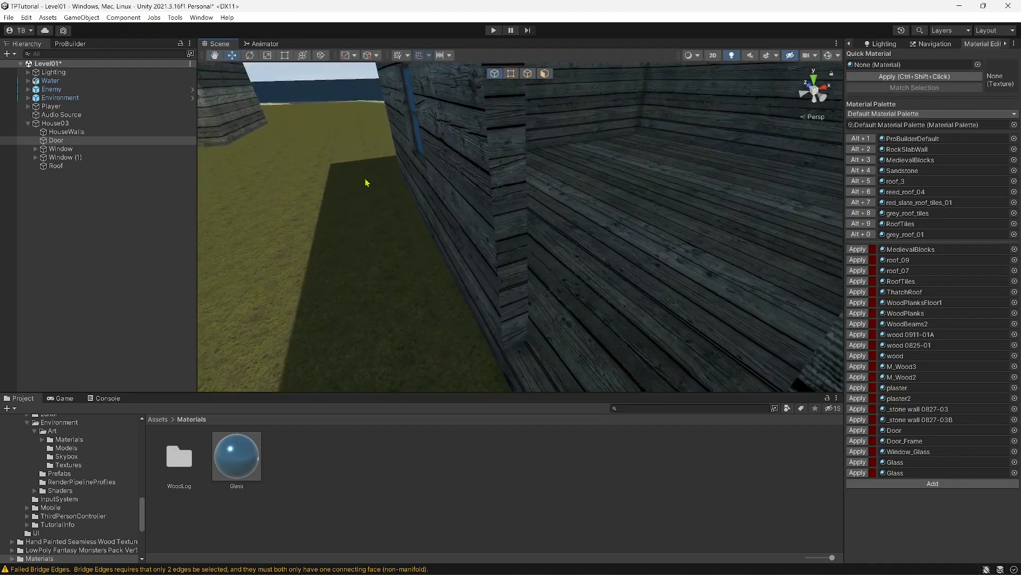
Select the two side faces and the top face of the doorway opening in HouseWalls.
{"action": "left_click", "coordinate": [510, 190]}
{"action": "right_click_drag", "start_coordinate": [508, 197], "coordinate": [529, 128]}
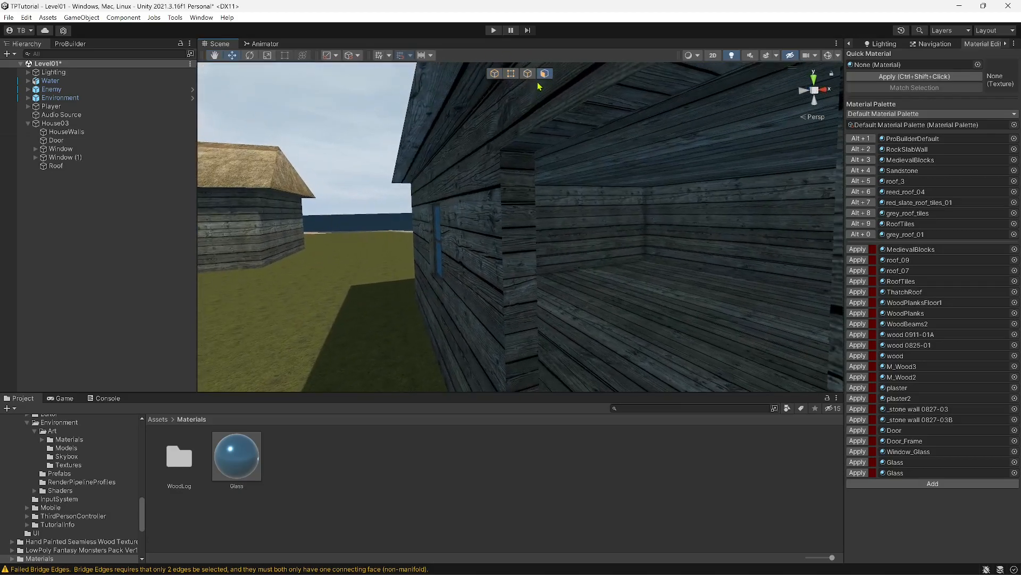
{"action": "left_click", "coordinate": [528, 192]}
{"action": "left_click_drag", "start_coordinate": [457, 197], "coordinate": [771, 240], "text": "alt"}
{"action": "left_click", "coordinate": [609, 146], "text": "shift"}
{"action": "left_click", "coordinate": [662, 204], "text": "shift"}
{"action": "left_click_drag", "start_coordinate": [661, 205], "coordinate": [578, 307], "text": "alt"}
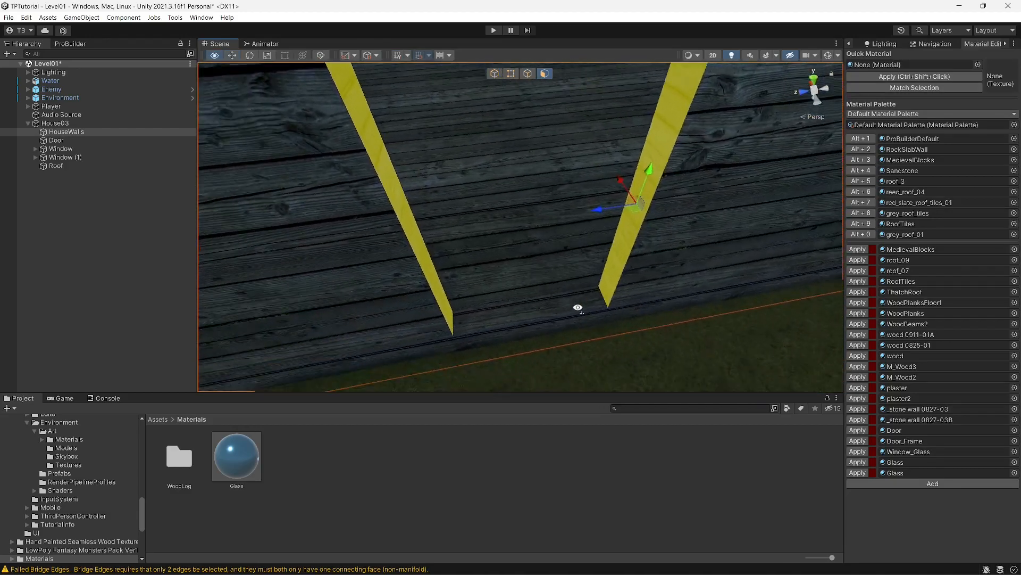
{"action": "left_click", "coordinate": [554, 264], "text": "shift"}
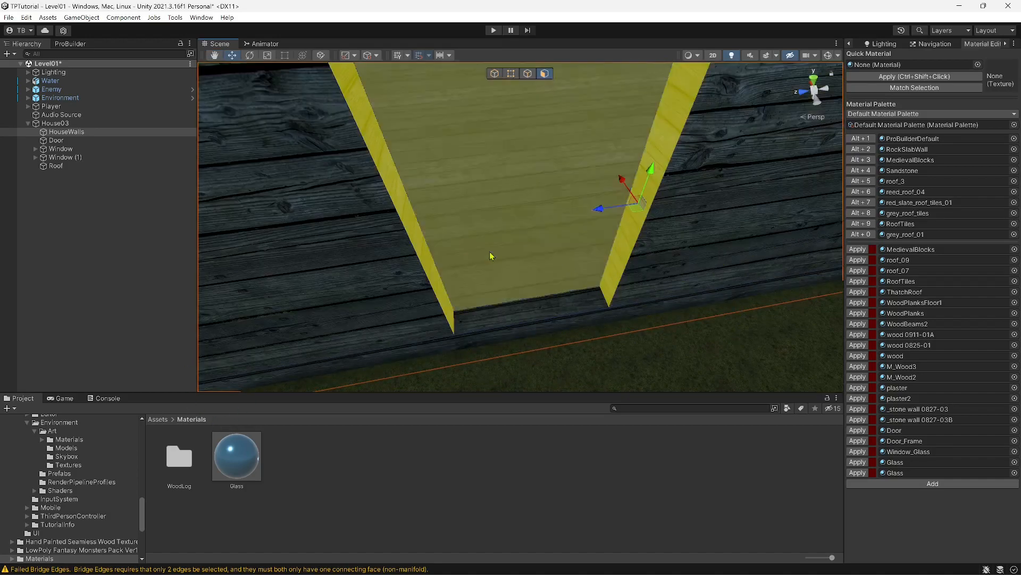
Open the UV Editor and set the UV rotation of the selected doorway faces to 90.
{"action": "left_click", "coordinate": [69, 44]}
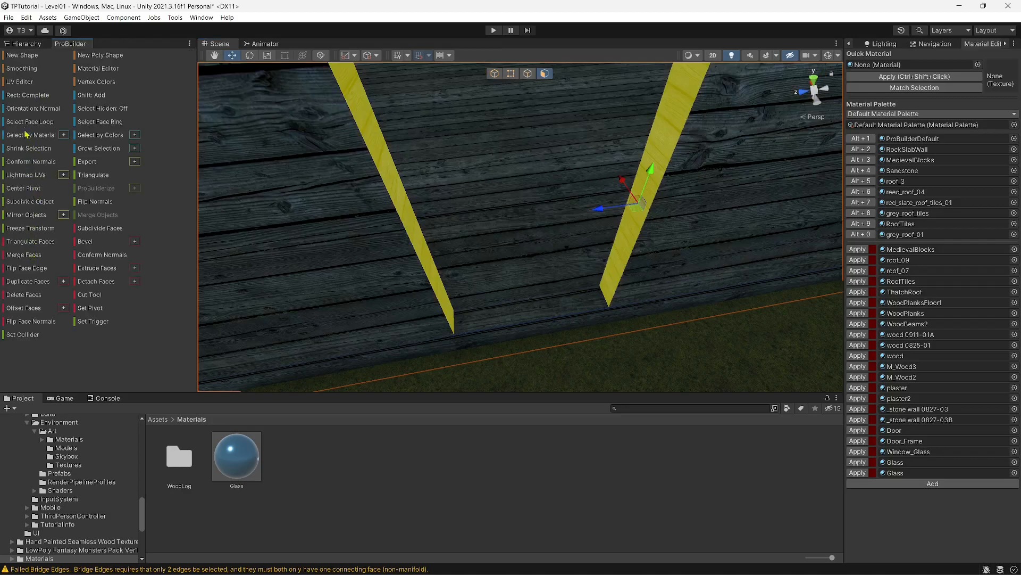
{"action": "left_click", "coordinate": [19, 82]}
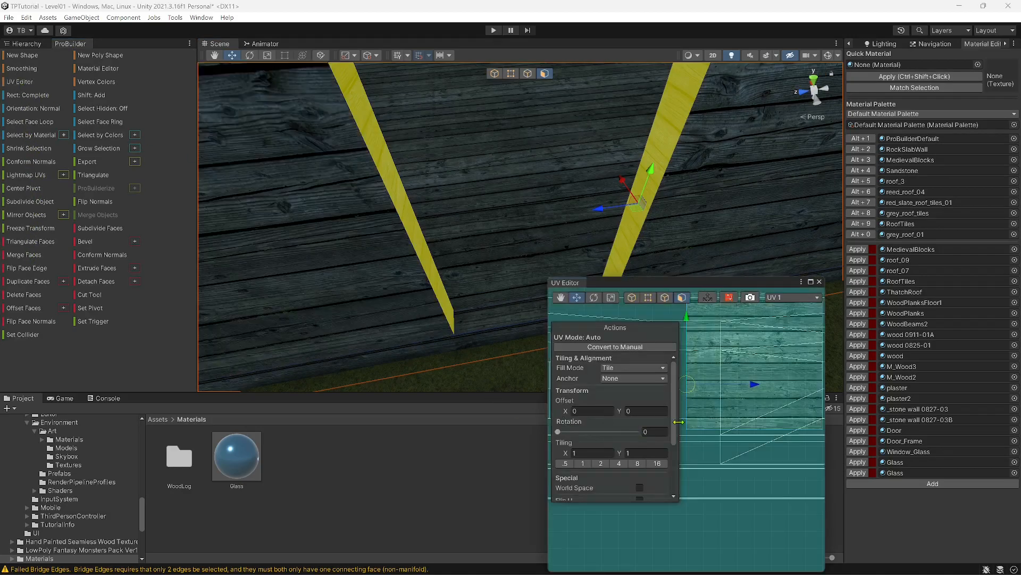
{"action": "left_click", "coordinate": [653, 431]}
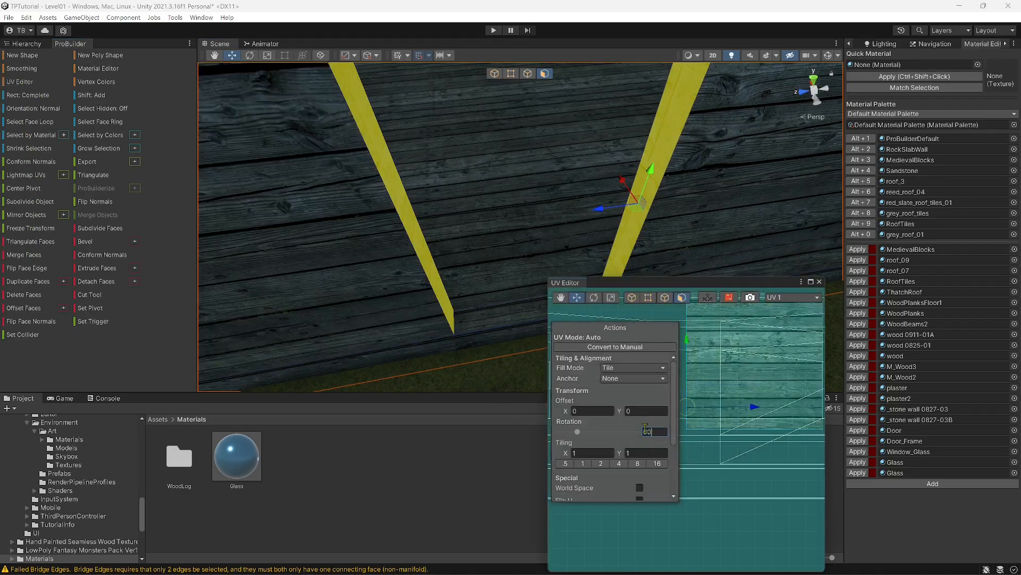
Shift the UVs of the selected doorway faces slightly, to a Y offset of about -0.012.
{"action": "right_click_drag", "start_coordinate": [488, 246], "coordinate": [190, 426]}
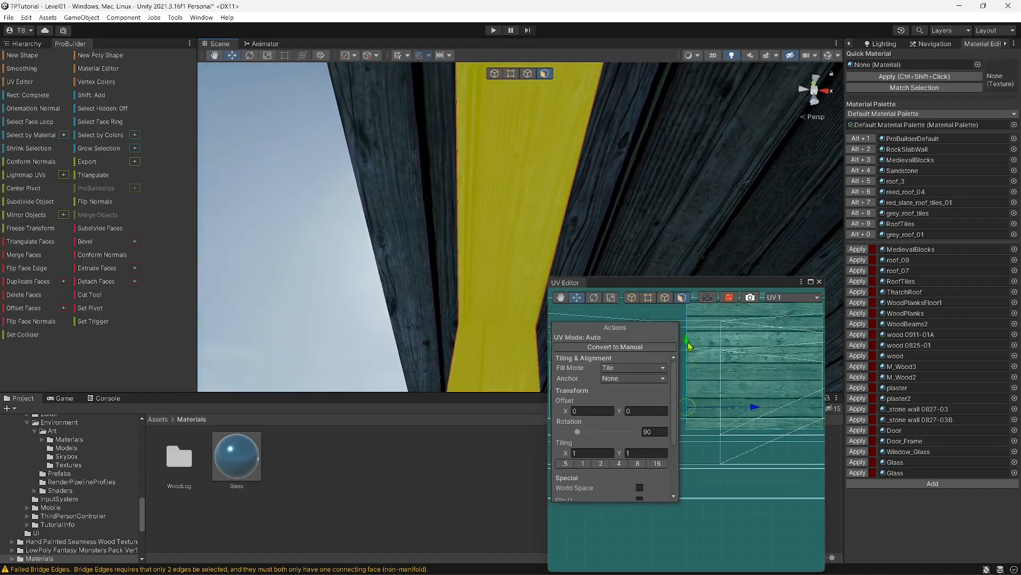
{"action": "left_click_drag", "start_coordinate": [688, 346], "coordinate": [669, 342]}
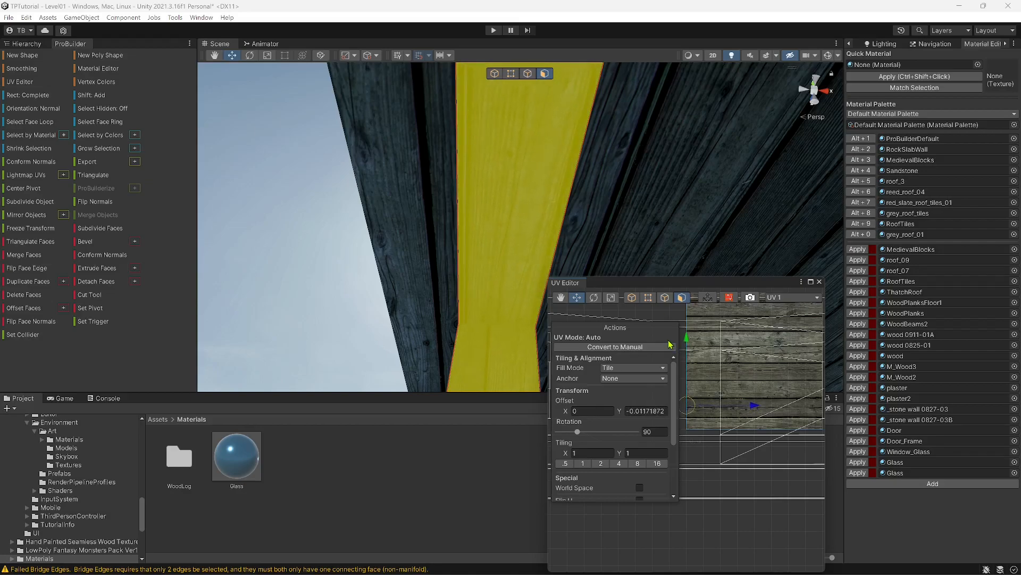
Select only the doorway's top face, enable scene-view UV handles, and slightly rescale and move its wood texture.
{"action": "left_click", "coordinate": [505, 213]}
{"action": "key", "text": "r"}
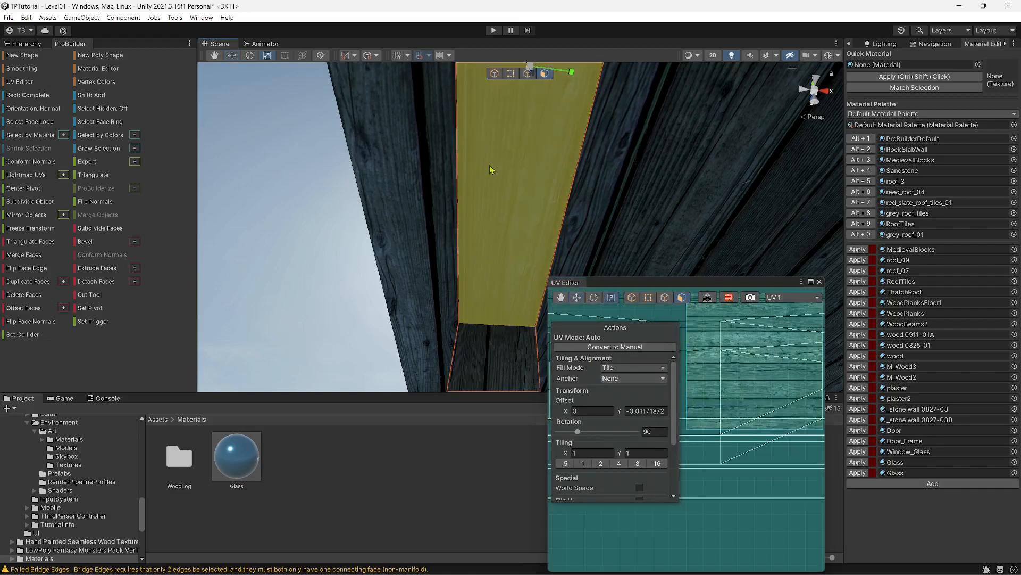
{"action": "left_click", "coordinate": [708, 298]}
{"action": "right_click_drag", "start_coordinate": [497, 220], "coordinate": [555, 227]}
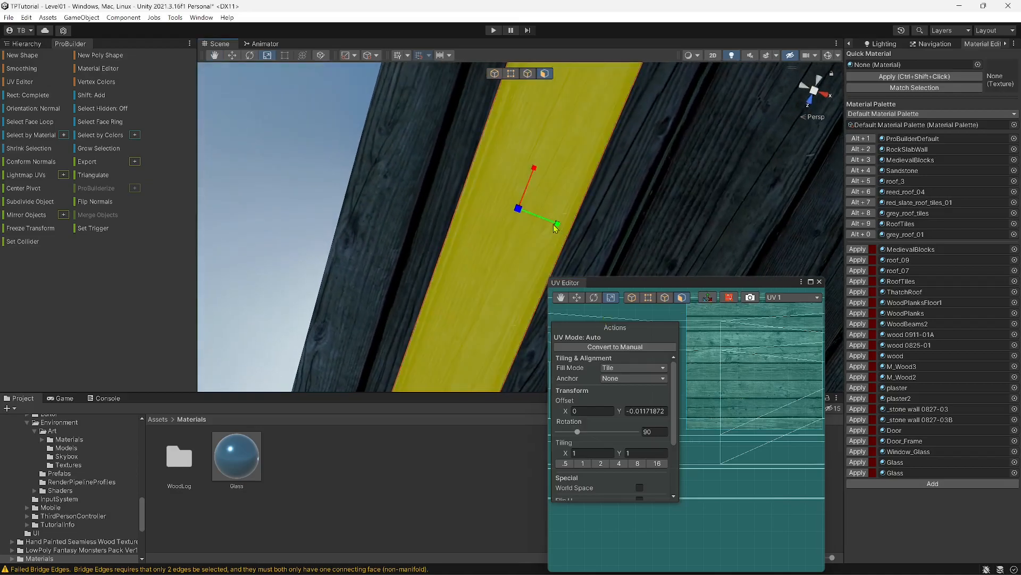
{"action": "left_click_drag", "start_coordinate": [561, 229], "coordinate": [558, 230]}
{"action": "right_click_drag", "start_coordinate": [556, 230], "coordinate": [476, 234]}
{"action": "key", "text": "w"}
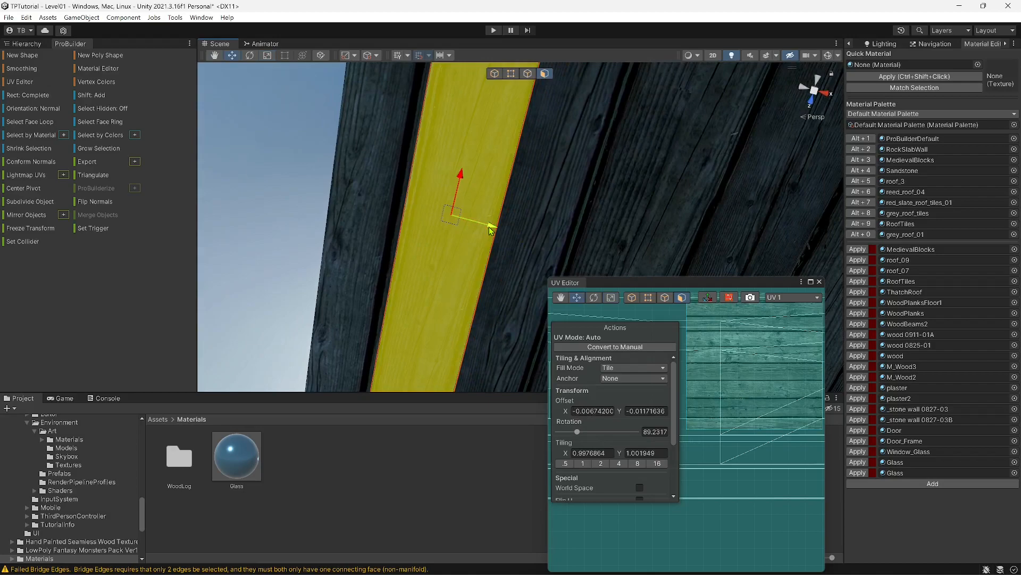
{"action": "left_click_drag", "start_coordinate": [490, 228], "coordinate": [489, 228]}
{"action": "right_click_drag", "start_coordinate": [490, 279], "coordinate": [486, 231]}
{"action": "left_click", "coordinate": [483, 353]}
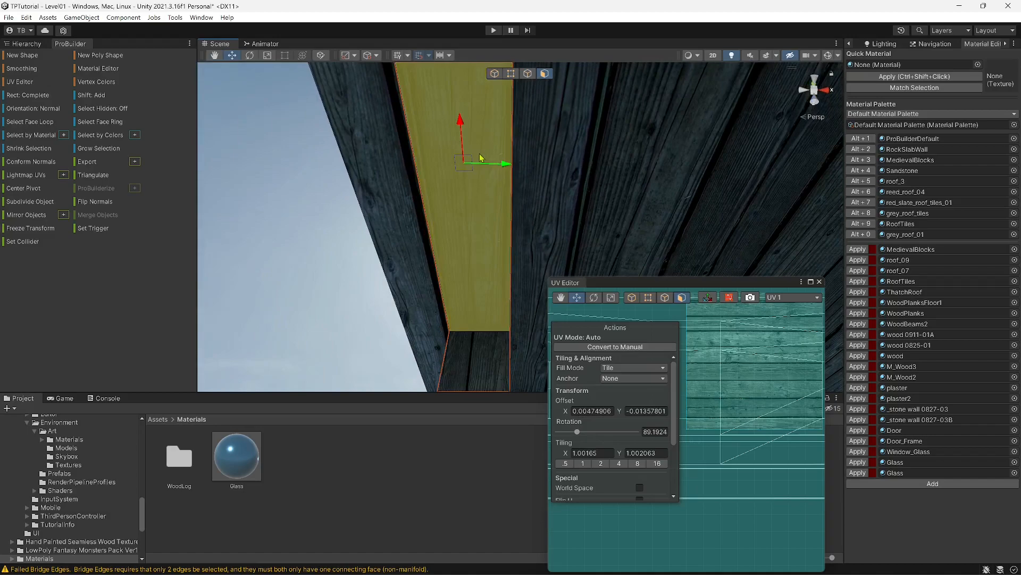
Slide the top face's texture lengthwise to an X offset of about 0.48 and fine-tune its scale across the planks.
{"action": "left_click_drag", "start_coordinate": [460, 124], "coordinate": [447, 252]}
{"action": "key", "text": "r"}
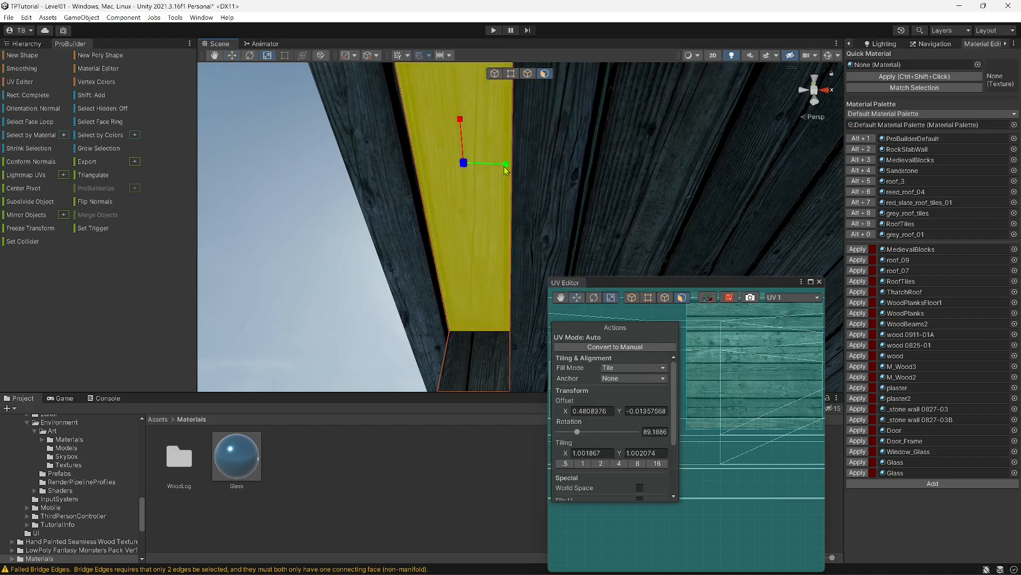
{"action": "left_click_drag", "start_coordinate": [508, 166], "coordinate": [506, 166]}
{"action": "key", "text": "w"}
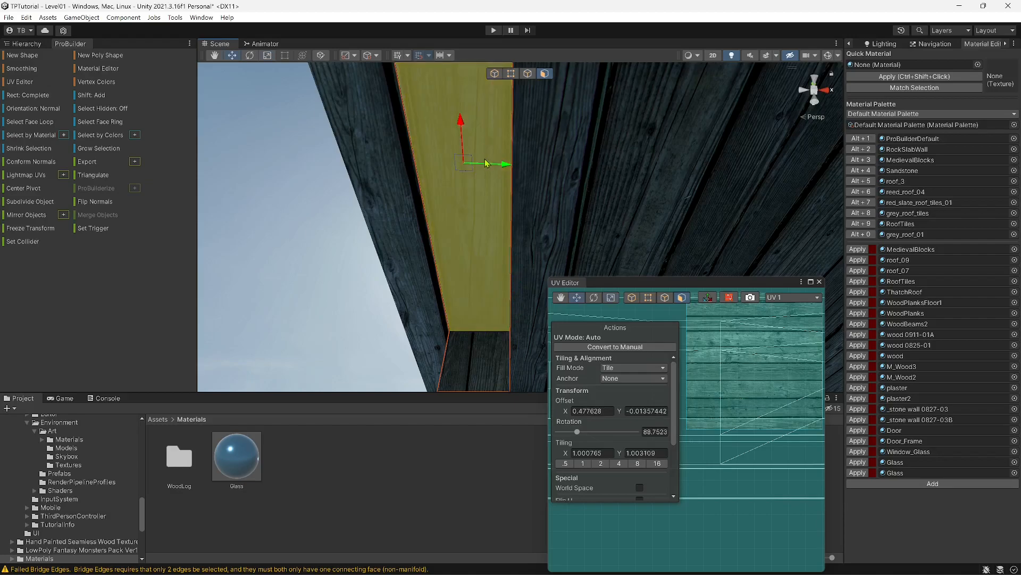
{"action": "key", "text": "r"}
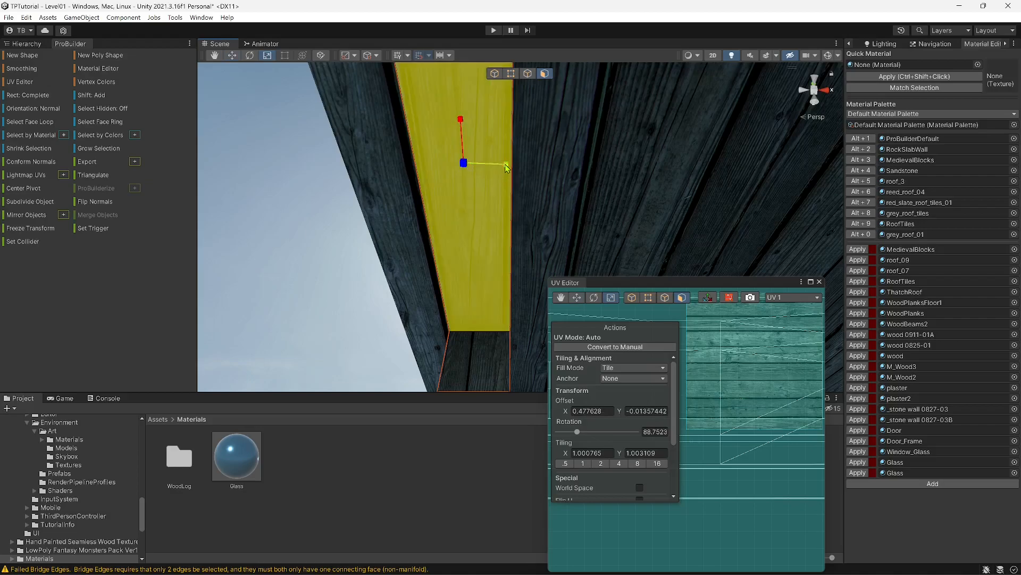
{"action": "left_click_drag", "start_coordinate": [509, 168], "coordinate": [514, 171]}
Select the doorway's side face and shift its texture across the face to a Y offset of about -0.091.
{"action": "left_click_drag", "start_coordinate": [481, 301], "coordinate": [635, 302], "text": "alt"}
{"action": "right_click_drag", "start_coordinate": [633, 300], "coordinate": [513, 431]}
{"action": "left_click", "coordinate": [467, 257]}
{"action": "key", "text": "w"}
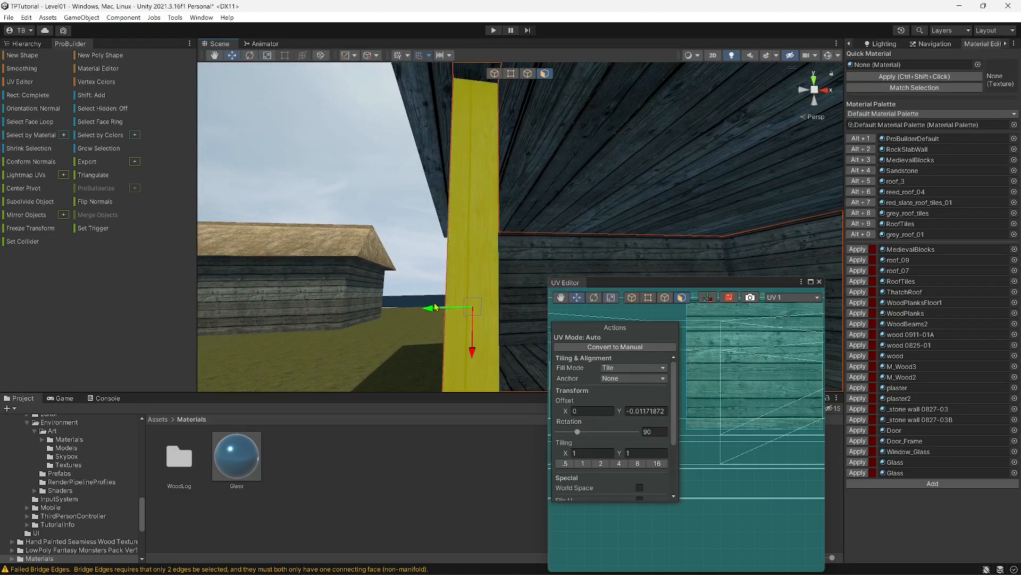
{"action": "left_click_drag", "start_coordinate": [433, 309], "coordinate": [458, 314]}
Try rescaling and nudging the side face's texture with the UV handles, and set its UV rotation back to 90.
{"action": "key", "text": "r"}
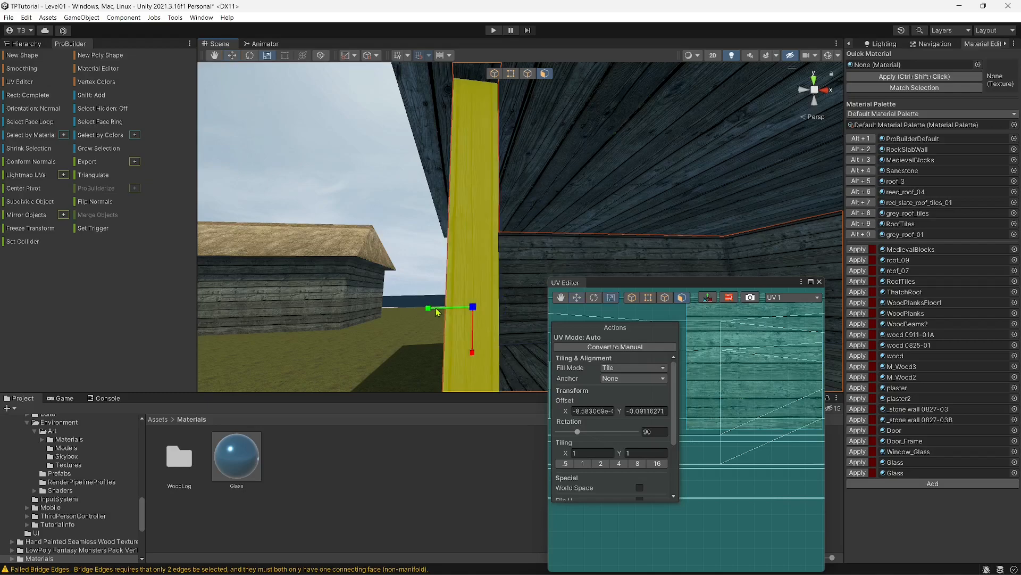
{"action": "left_click_drag", "start_coordinate": [428, 313], "coordinate": [424, 309]}
{"action": "left_click", "coordinate": [426, 311]}
{"action": "left_click", "coordinate": [475, 297]}
{"action": "left_click_drag", "start_coordinate": [429, 306], "coordinate": [379, 307]}
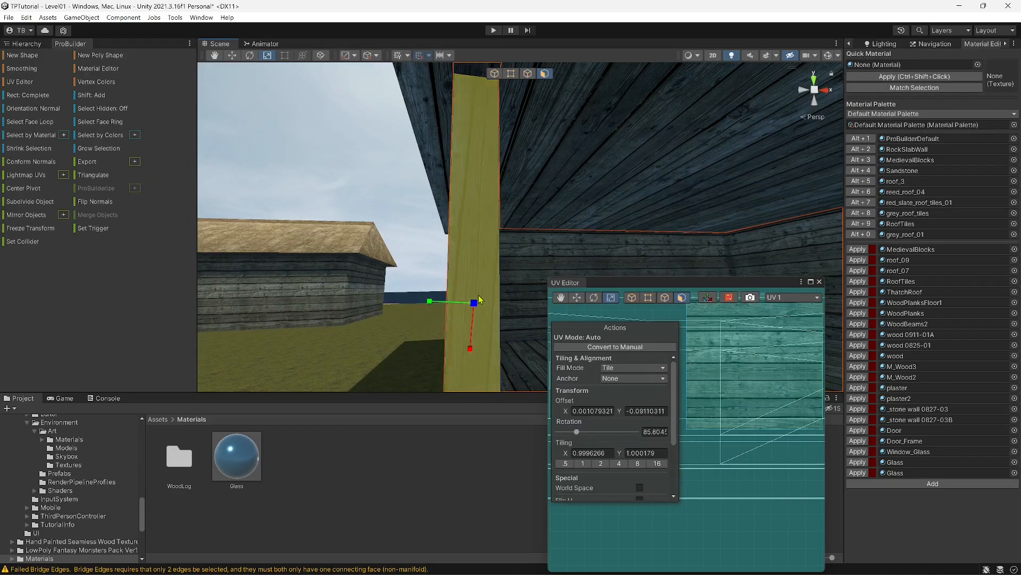
{"action": "key", "text": "w"}
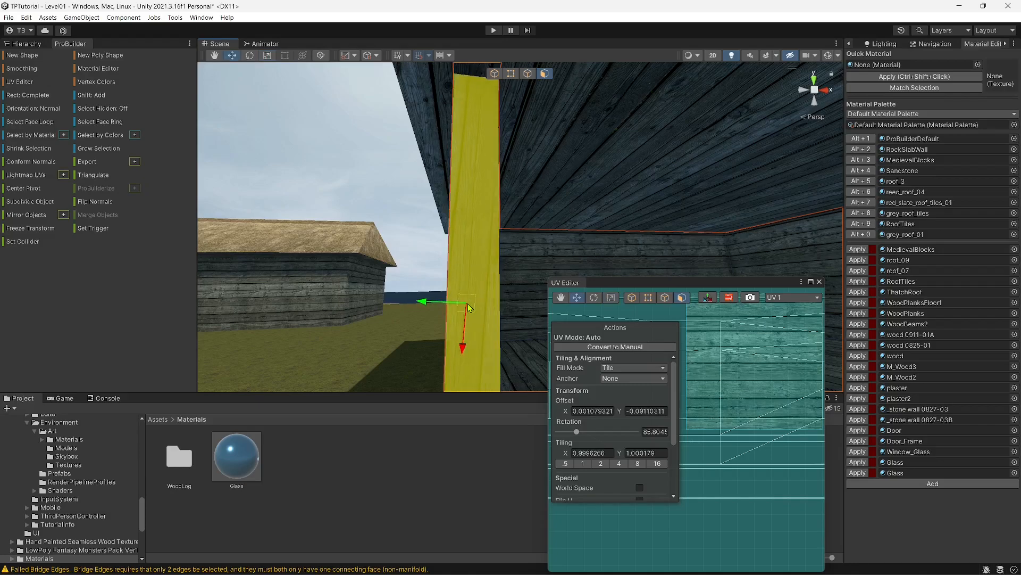
{"action": "left_click_drag", "start_coordinate": [474, 307], "coordinate": [484, 312]}
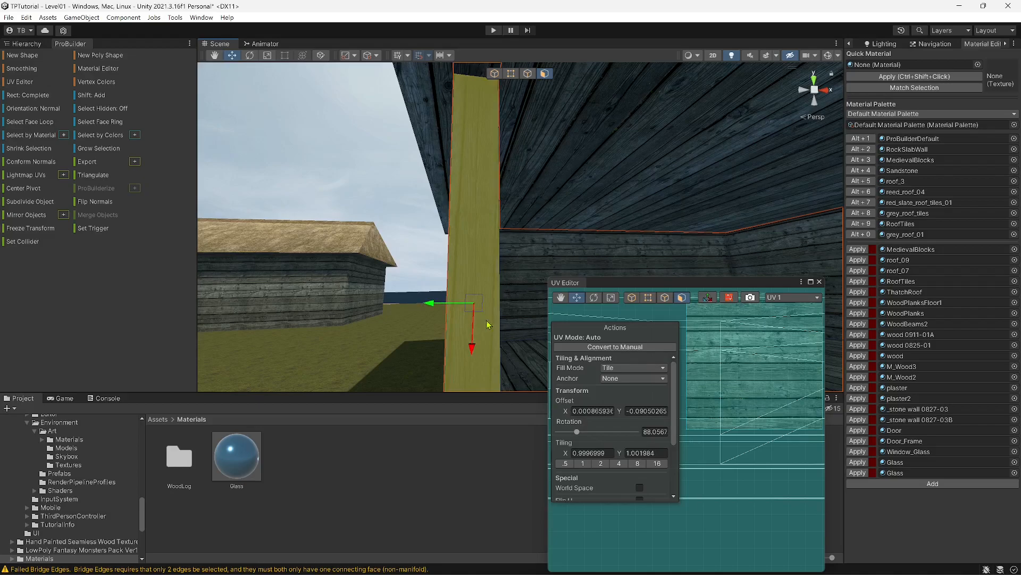
{"action": "left_click", "coordinate": [660, 431]}
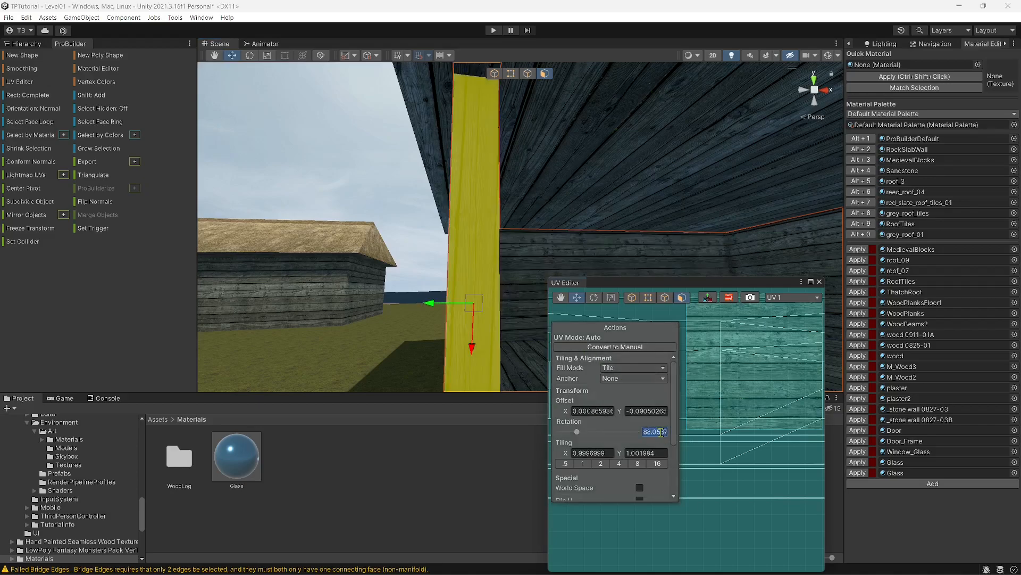
{"action": "type", "text": "90"}
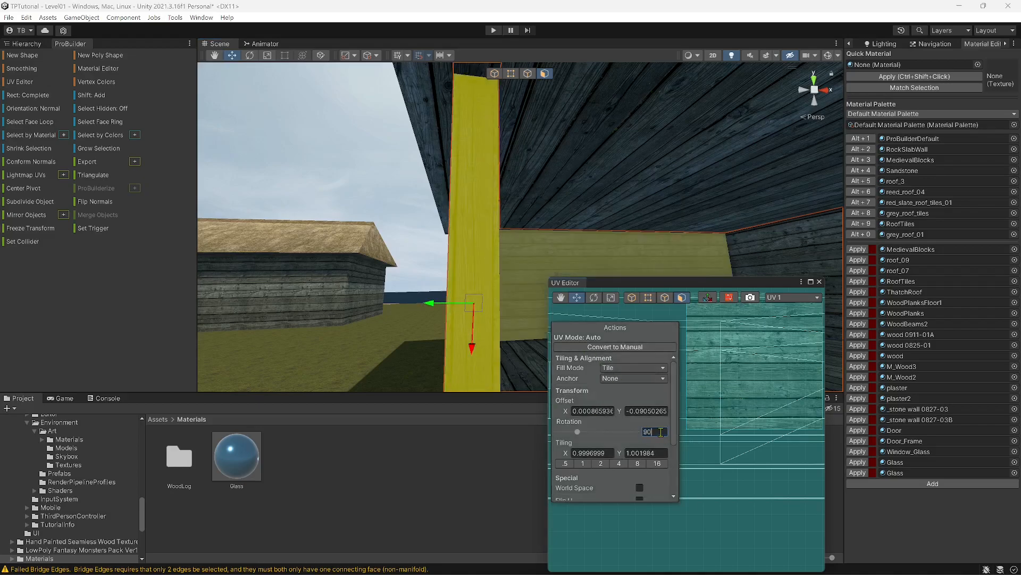
{"action": "type", "text": "r"}
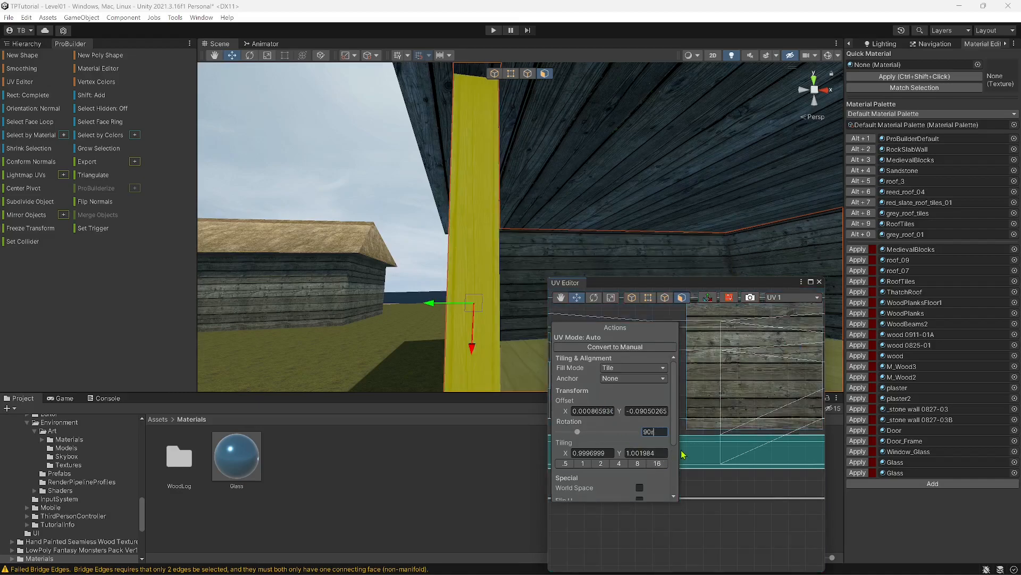
Try scaling the side face's texture again, and set its UV rotation to 90 and X tiling to 0.8.
{"action": "left_click", "coordinate": [472, 224]}
{"action": "key", "text": "r"}
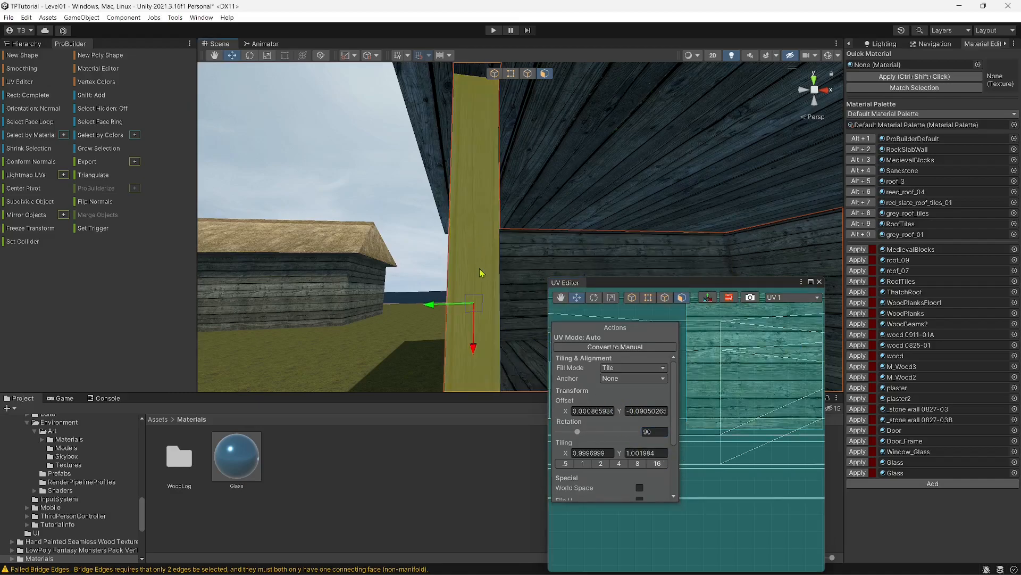
{"action": "left_click_drag", "start_coordinate": [430, 305], "coordinate": [243, 281]}
{"action": "left_click", "coordinate": [661, 429]}
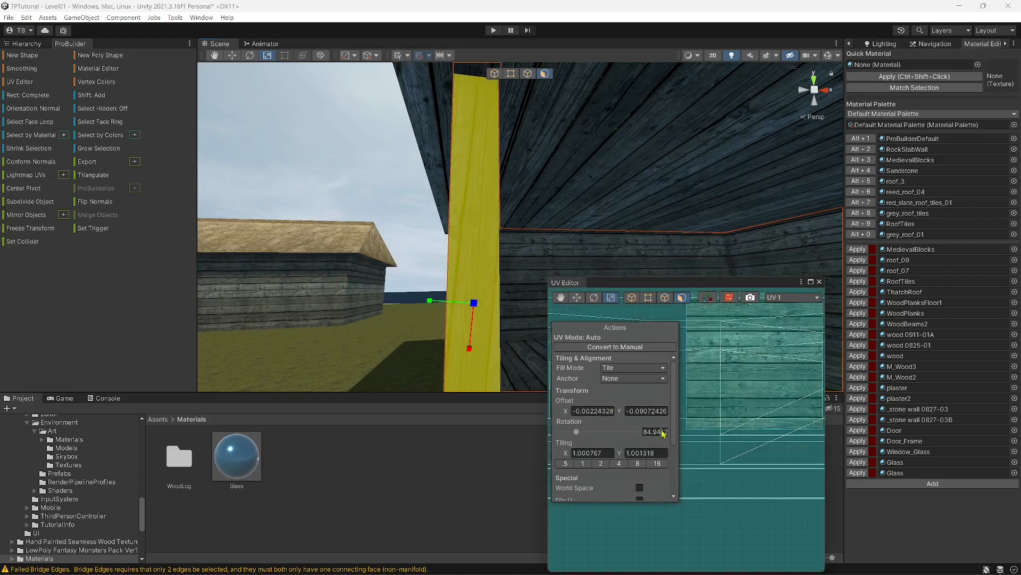
{"action": "type", "text": "90"}
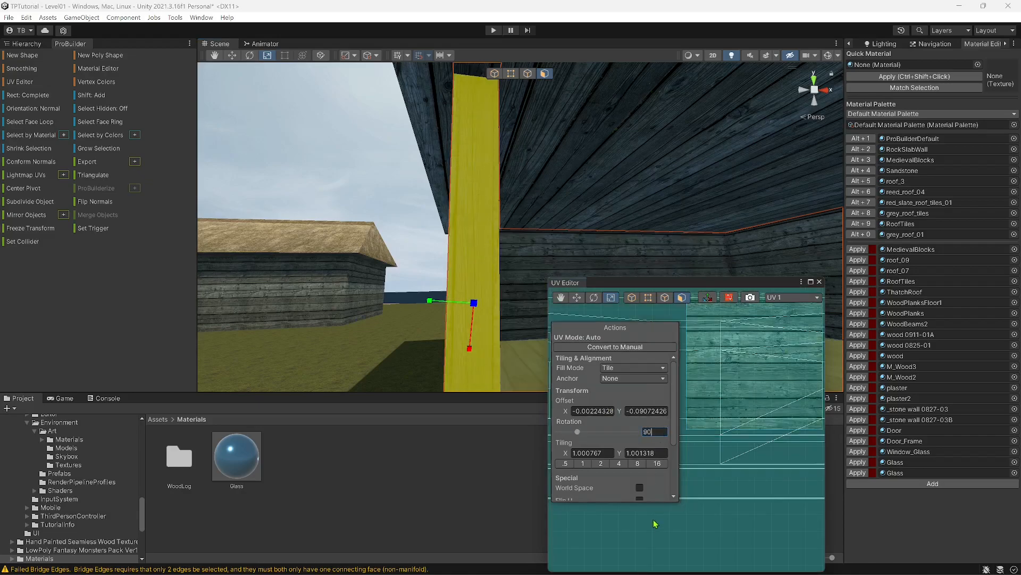
{"action": "left_click", "coordinate": [605, 452]}
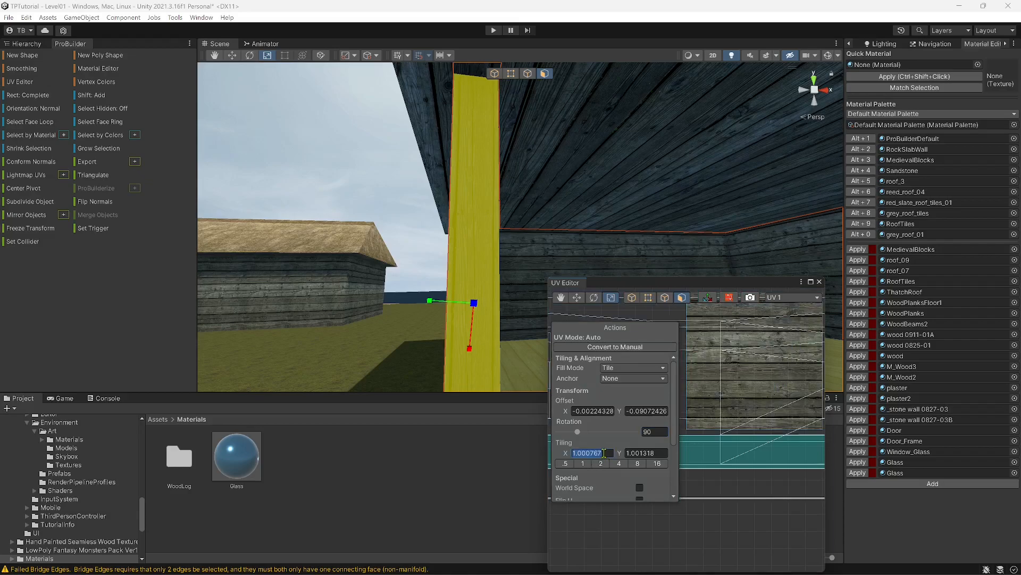
{"action": "type", "text": ".8"}
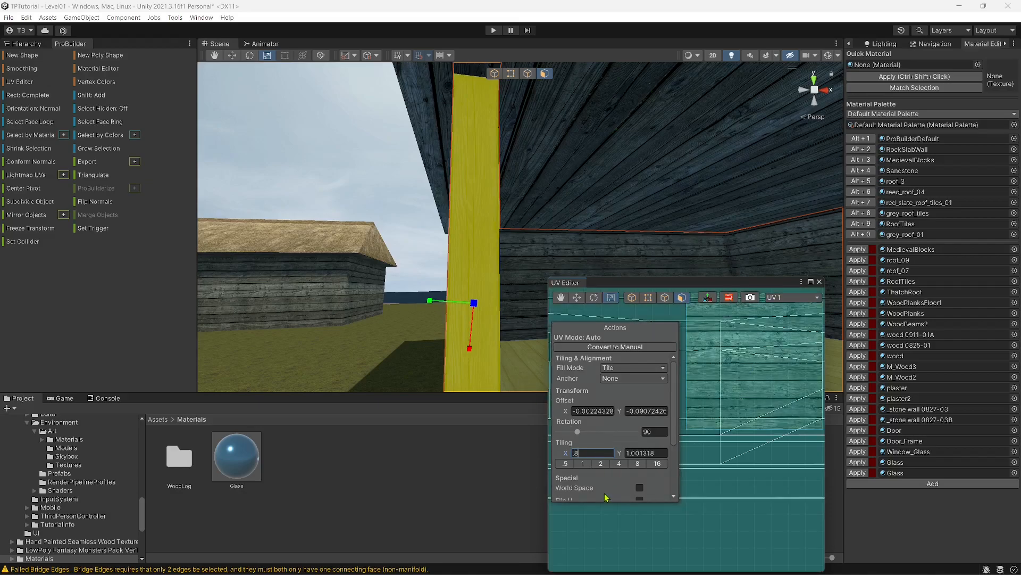
Select the doorway's top face and set its UV rotation to 90 and X tiling to 0.9.
{"action": "right_click_drag", "start_coordinate": [483, 184], "coordinate": [475, 136]}
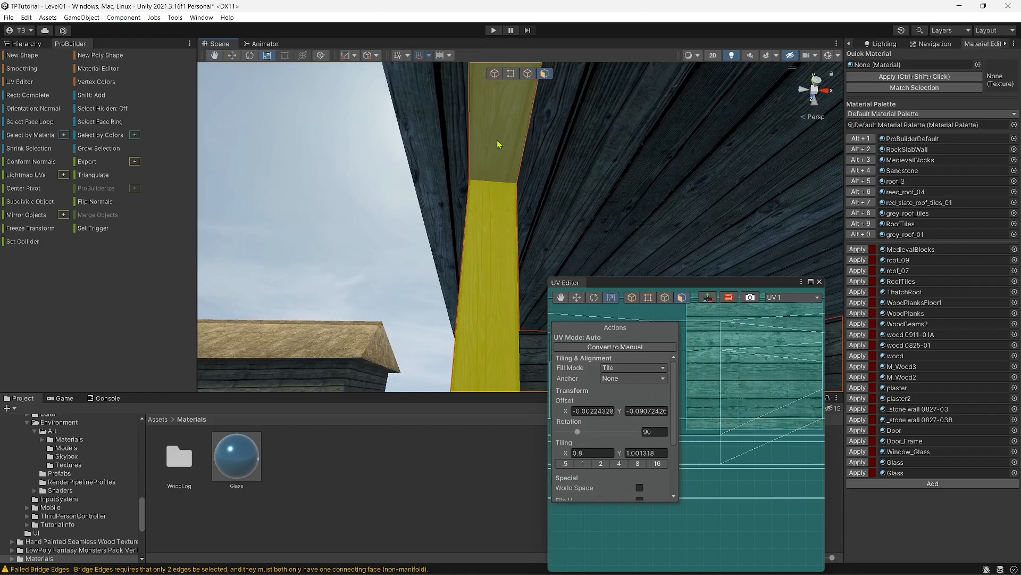
{"action": "left_click", "coordinate": [500, 143]}
{"action": "left_click", "coordinate": [666, 431]}
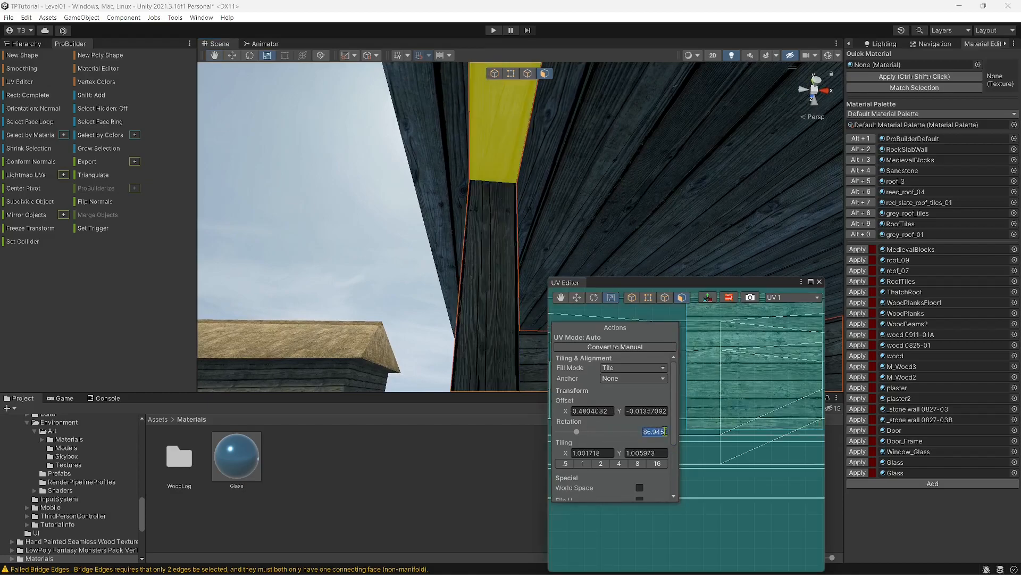
{"action": "type", "text": "90"}
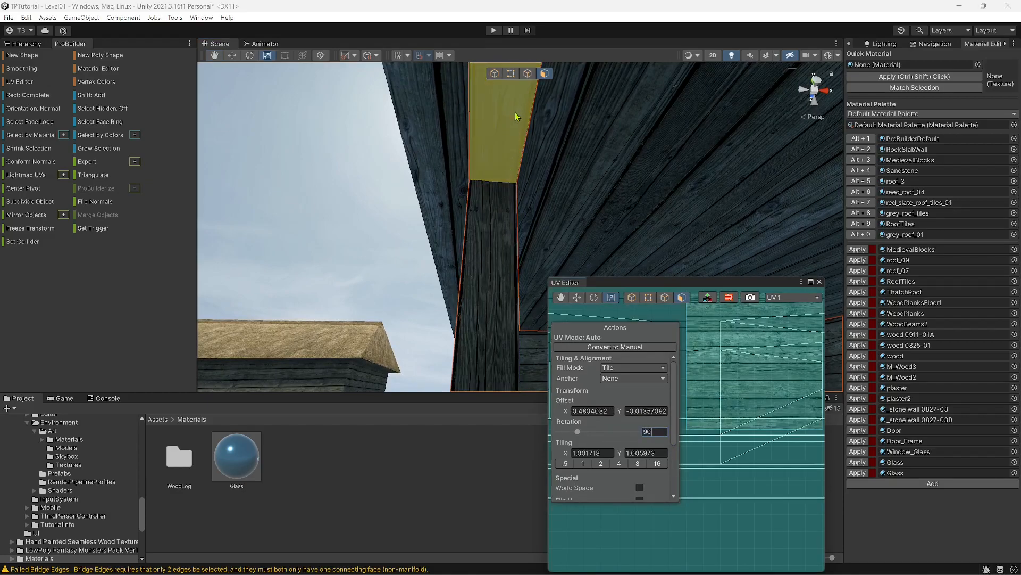
{"action": "left_click", "coordinate": [606, 453]}
{"action": "double_click", "coordinate": [608, 452]}
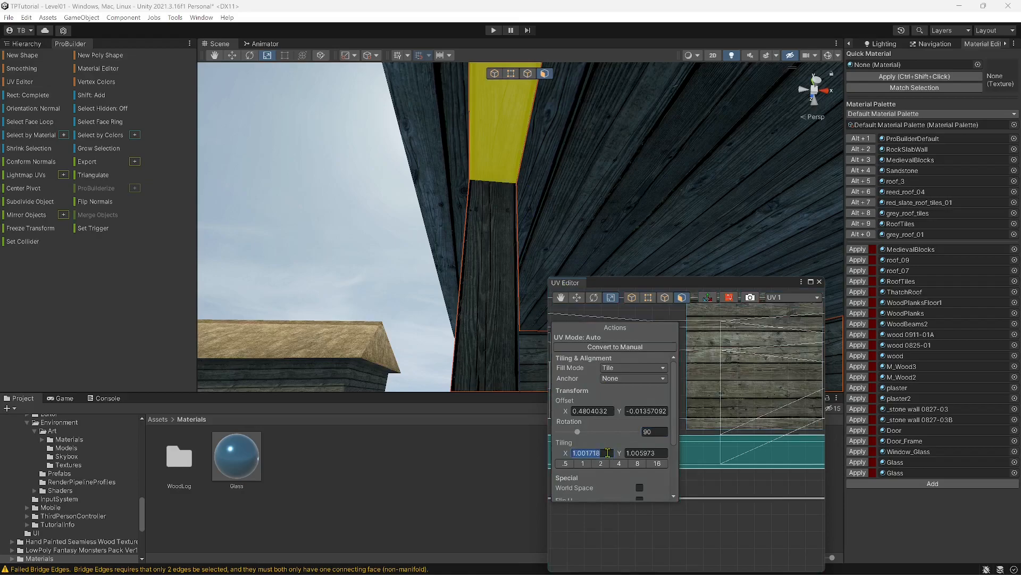
{"action": "key", "text": "BackSpace"}
{"action": "type", "text": ".9"}
{"action": "key", "text": "Return"}
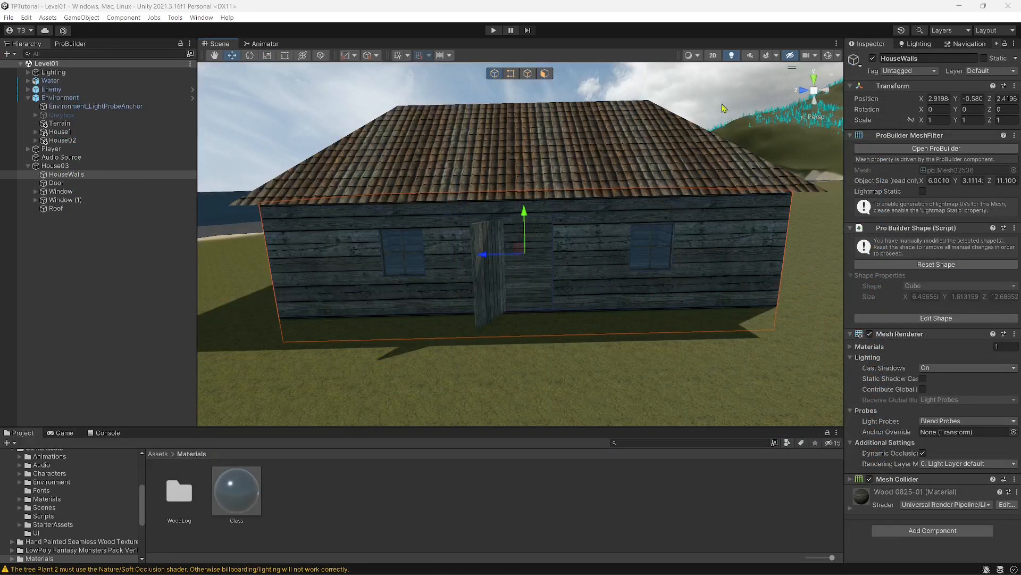
Start Play mode, enlarge the Game view, and run the character past the other houses to the front of House03.
{"action": "left_click", "coordinate": [494, 31]}
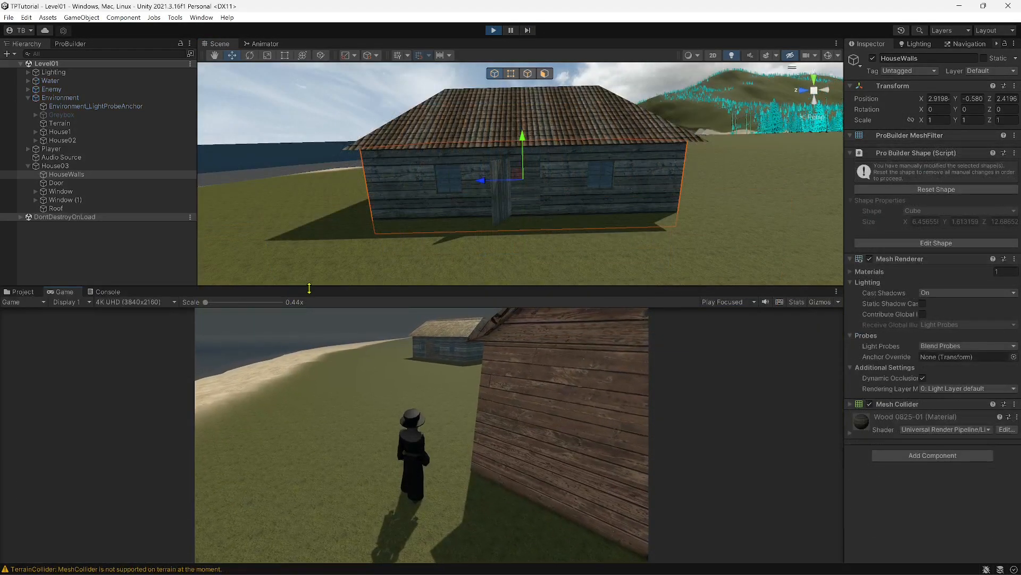
{"action": "left_click_drag", "start_coordinate": [308, 287], "coordinate": [281, 101]}
{"action": "key", "text": "w"}
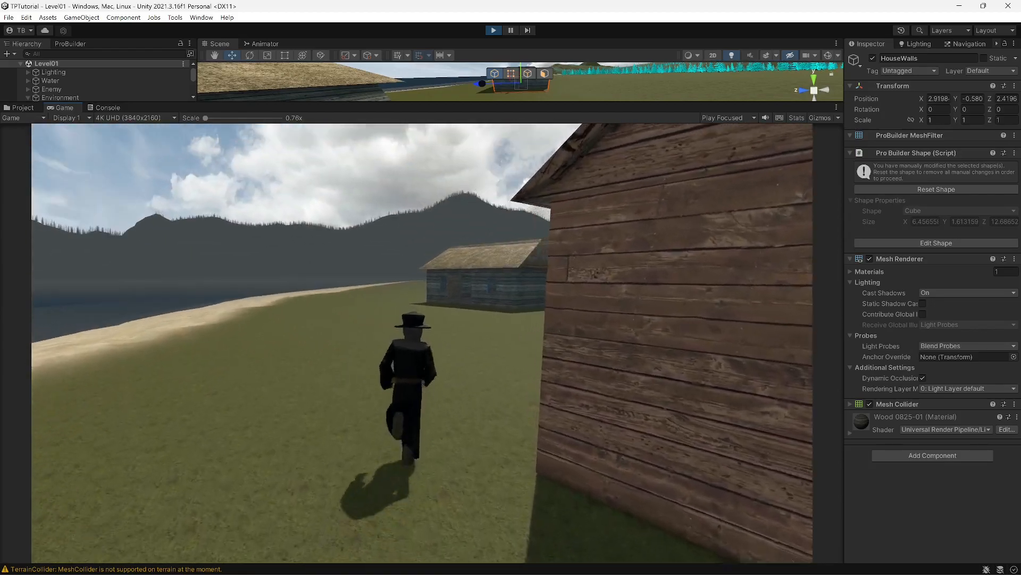
{"action": "key", "text": "space"}
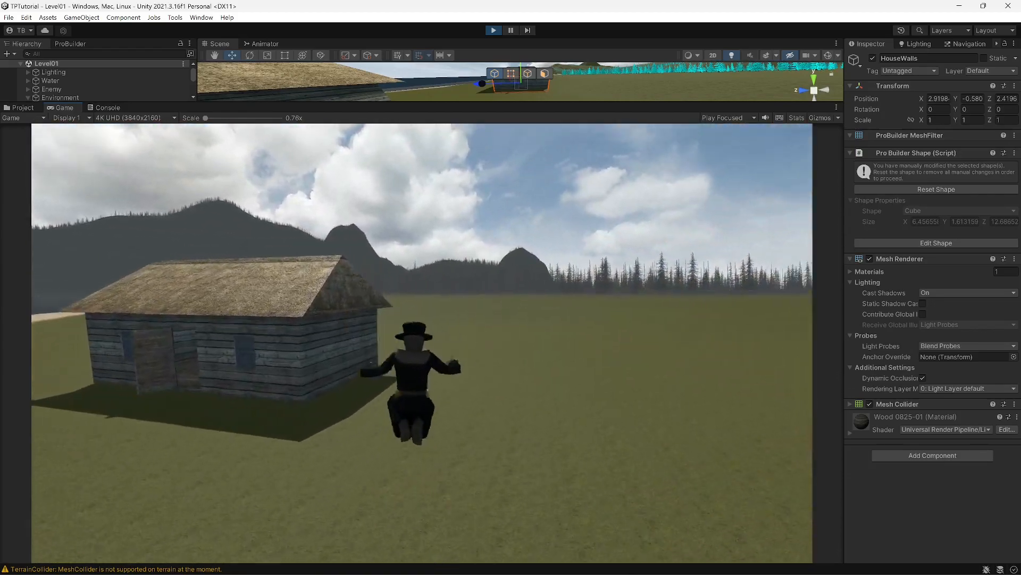
{"action": "key", "text": "space"}
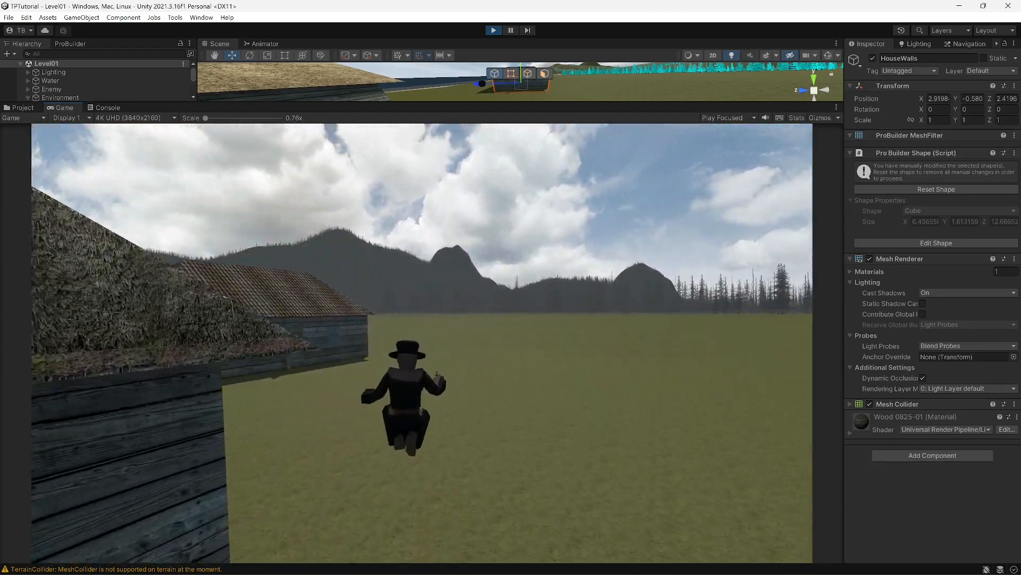
{"action": "key", "text": "d"}
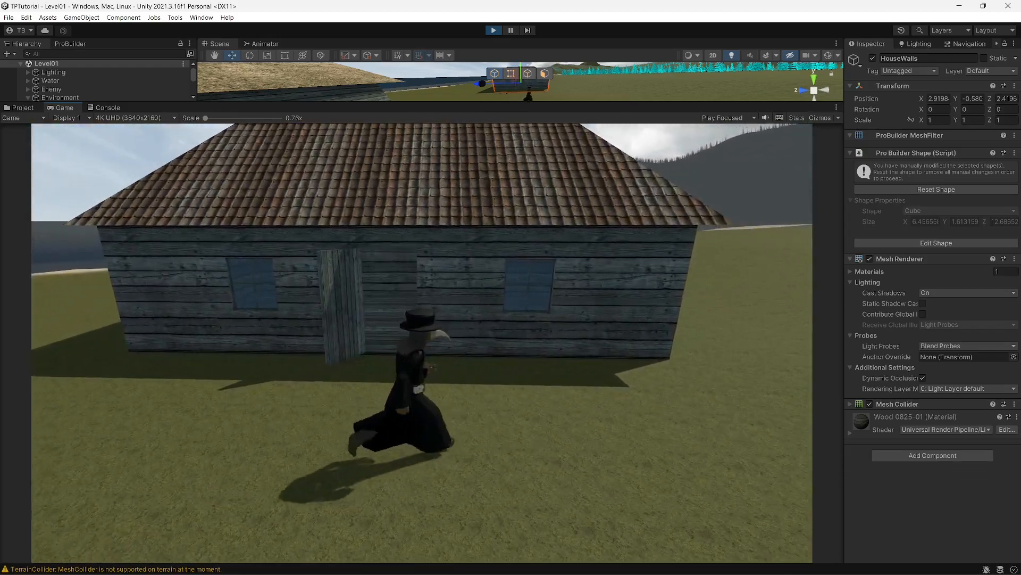
Run the character around House03 to examine its outer walls, roof, door and windows from all sides.
{"action": "key", "text": "a"}
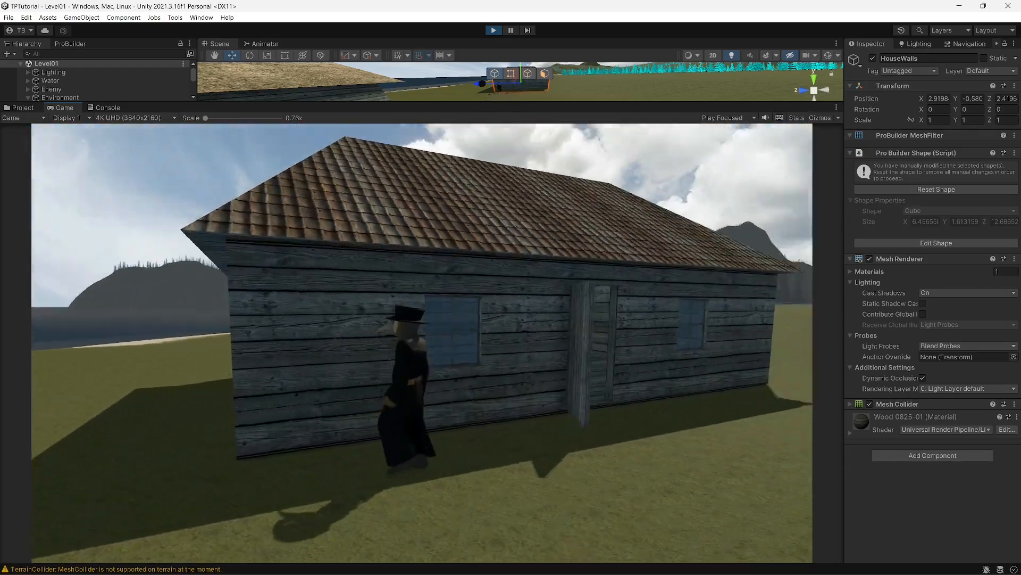
{"action": "key", "text": "a"}
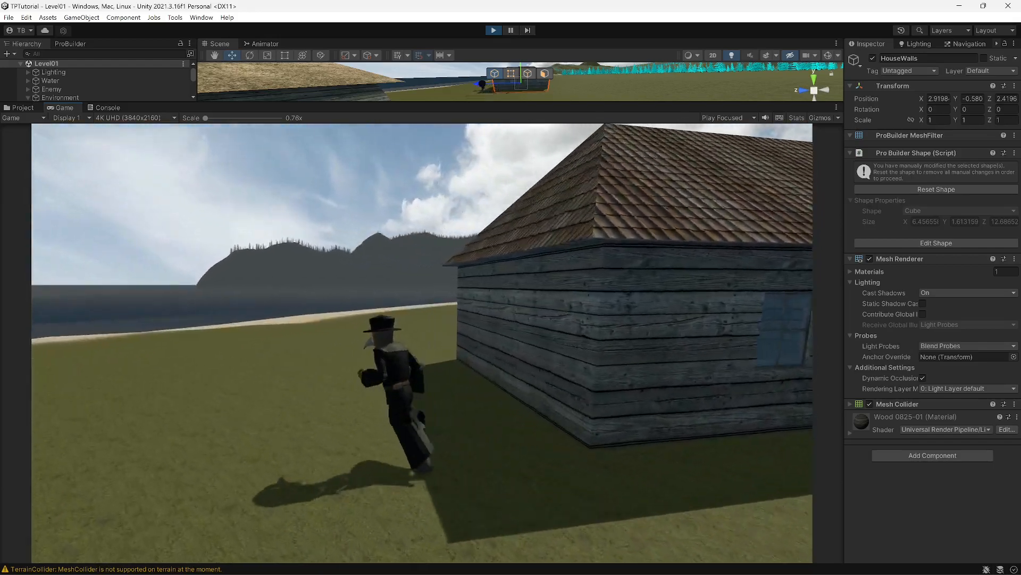
{"action": "key", "text": "w"}
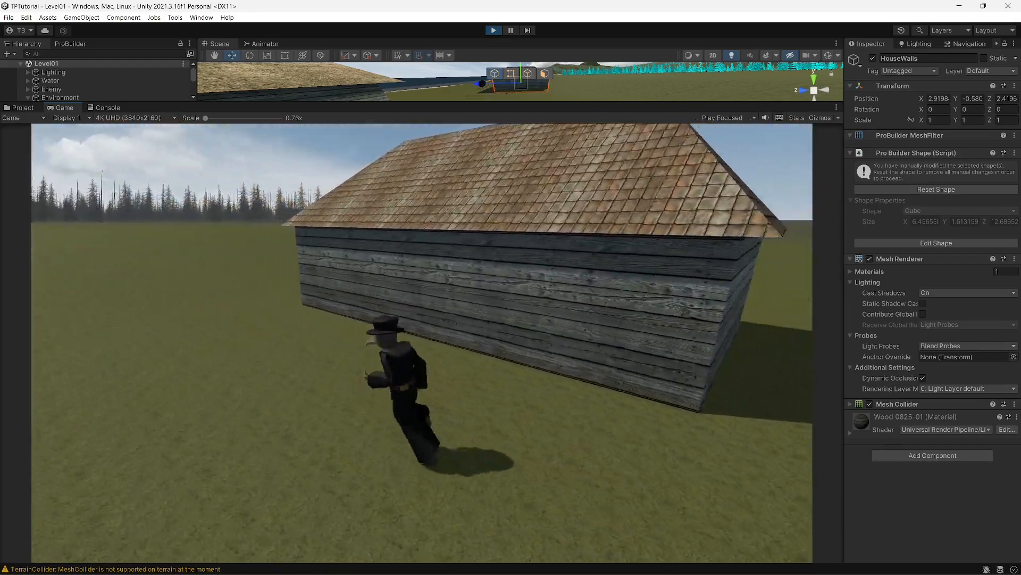
{"action": "key", "text": "space"}
{"action": "key", "text": "s"}
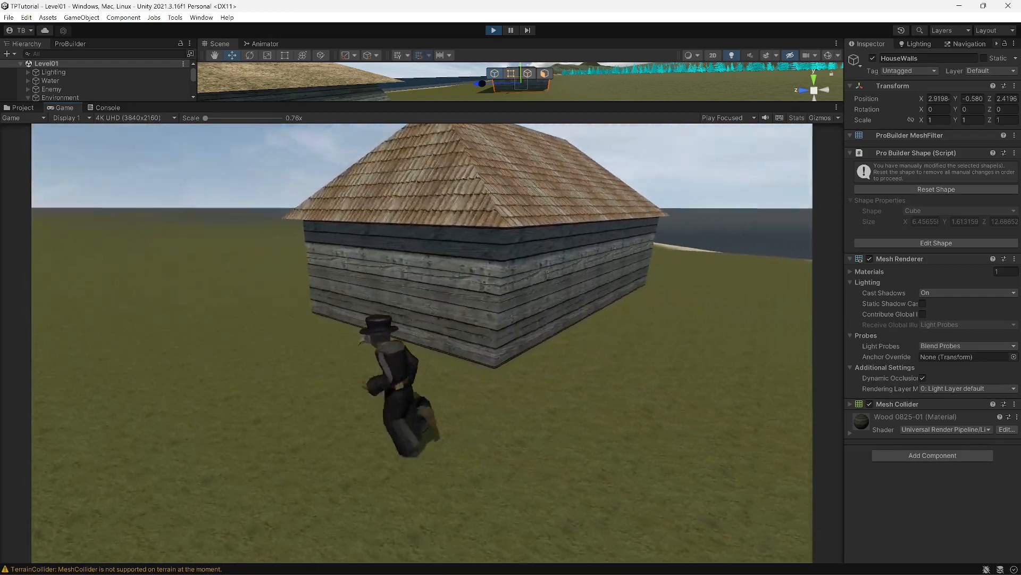
{"action": "key", "text": "a"}
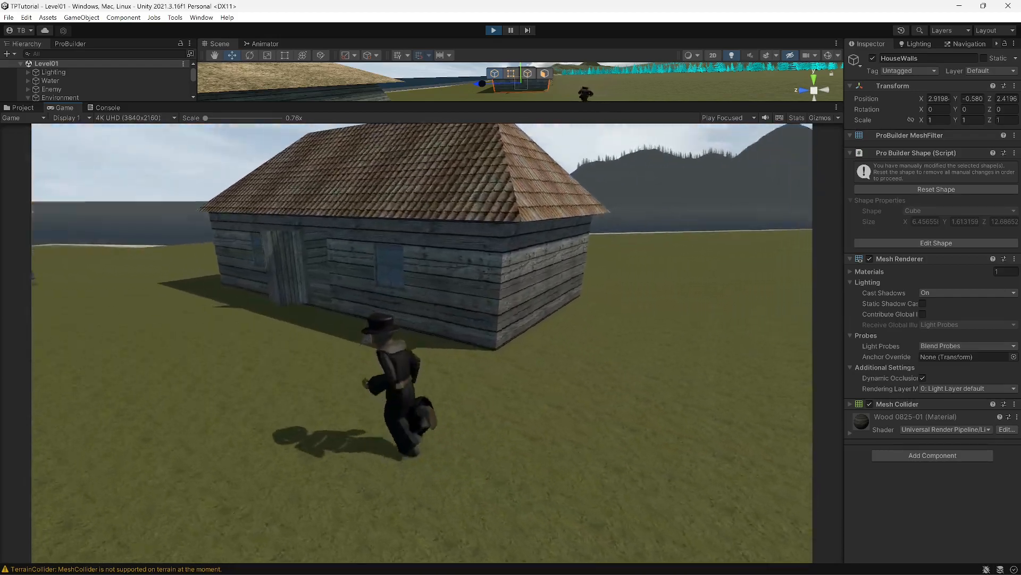
{"action": "key", "text": "s"}
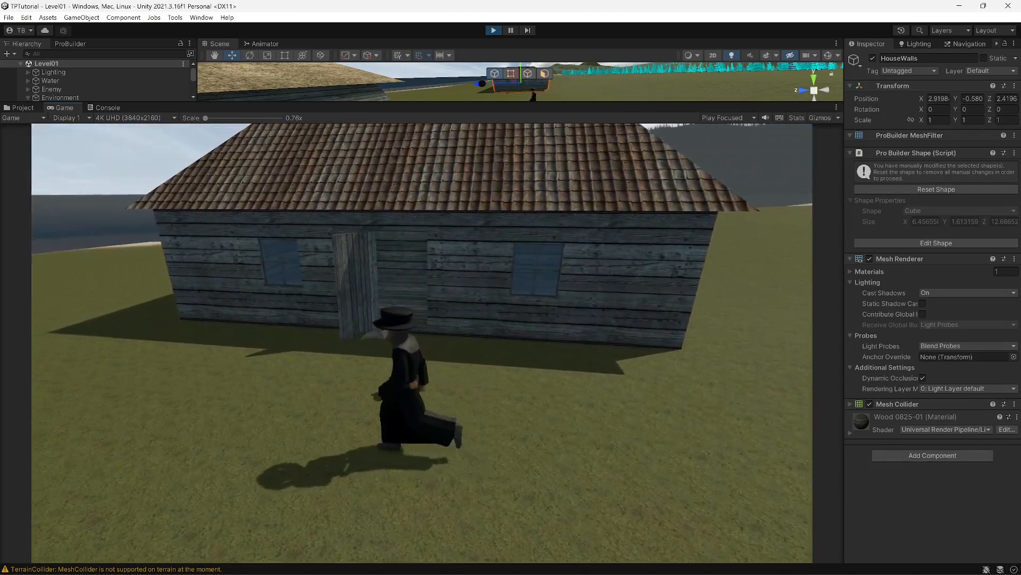
Walk the character through House03's doorway, examine the interior walls, floor, ceiling and windows, and go back outside.
{"action": "key", "text": "w"}
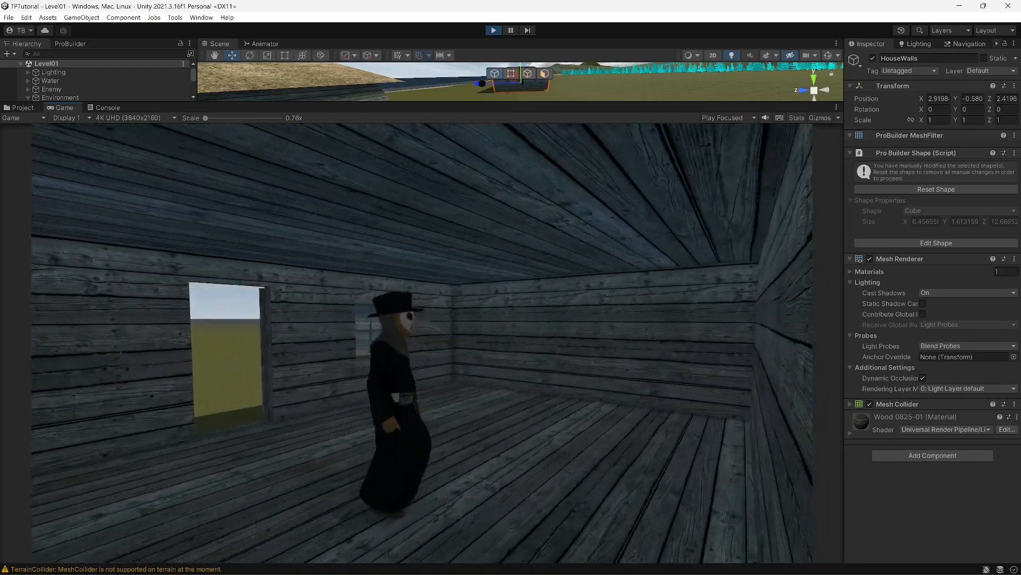
{"action": "key", "text": "w"}
{"action": "key", "text": "w"}
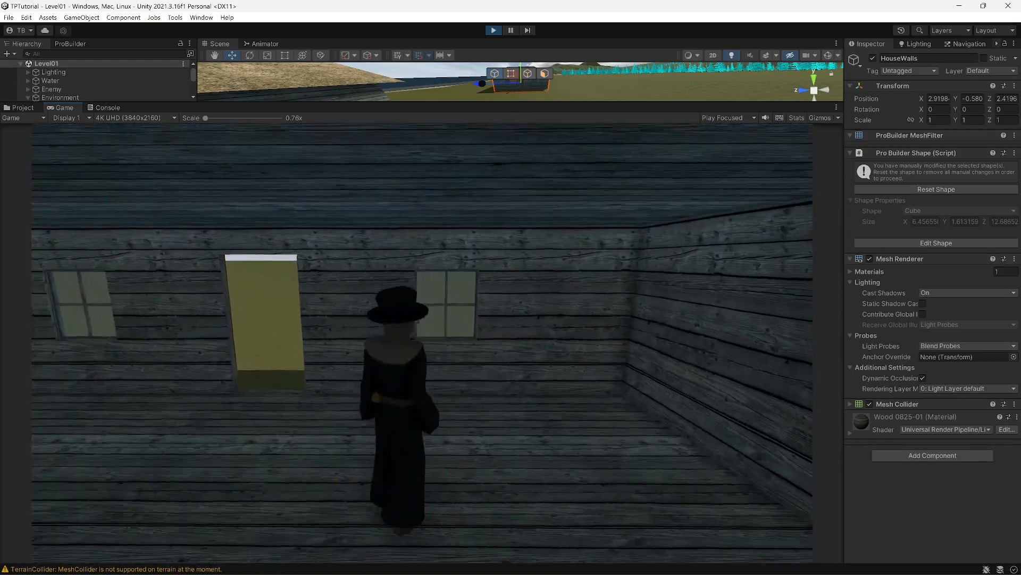
{"action": "key", "text": "w"}
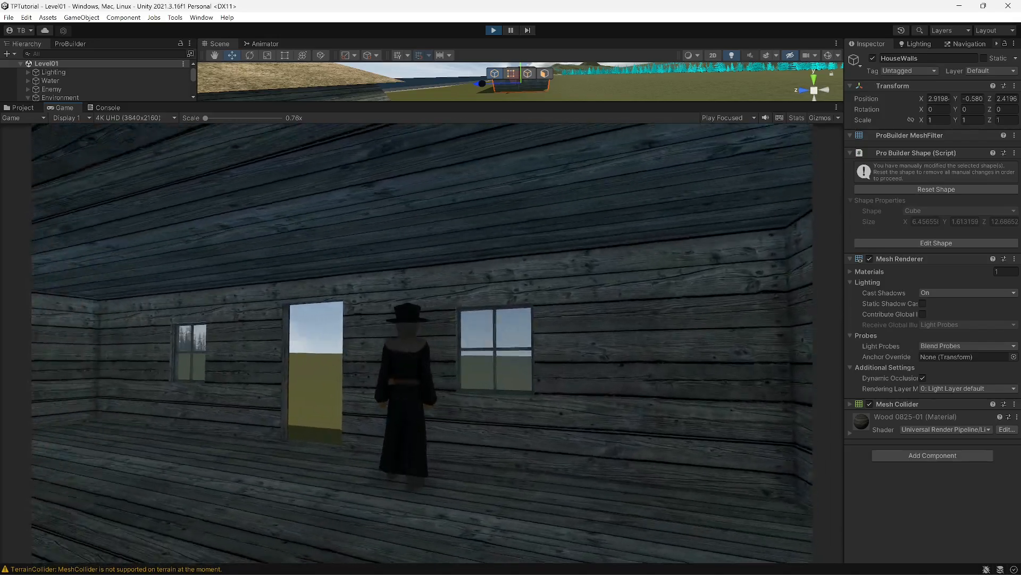
{"action": "key", "text": "a"}
{"action": "key", "text": "s"}
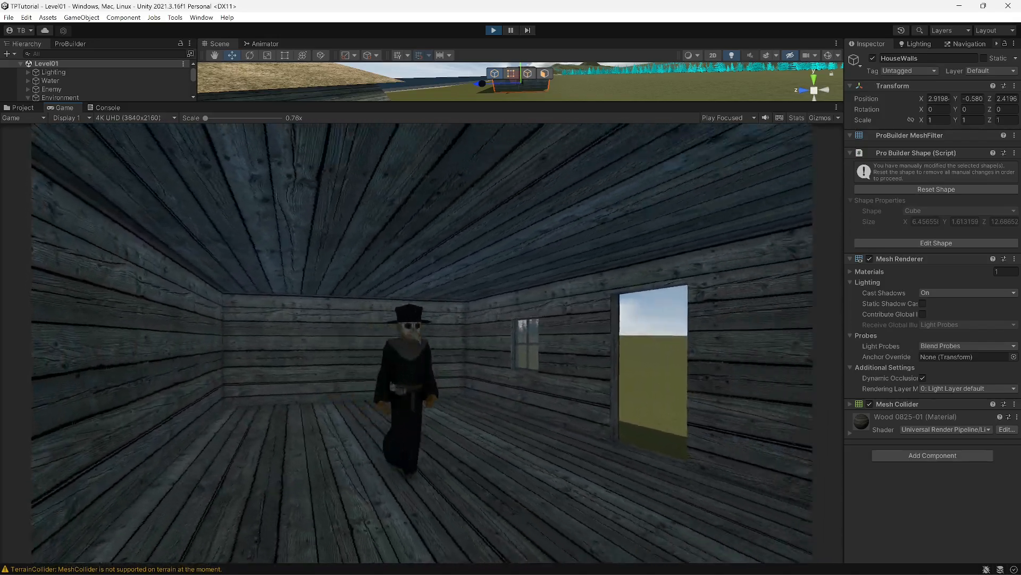
{"action": "key", "text": "d"}
{"action": "key", "text": "w"}
{"action": "key", "text": "s"}
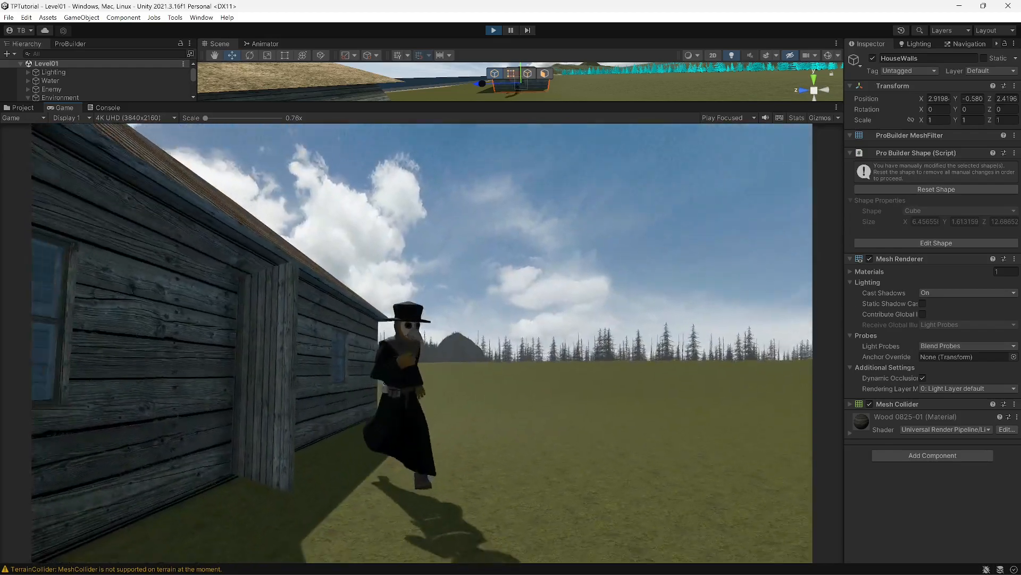
Release the cursor from the game, stop Play mode, and enlarge the Scene view again to show the whole house.
{"action": "key", "text": "Escape"}
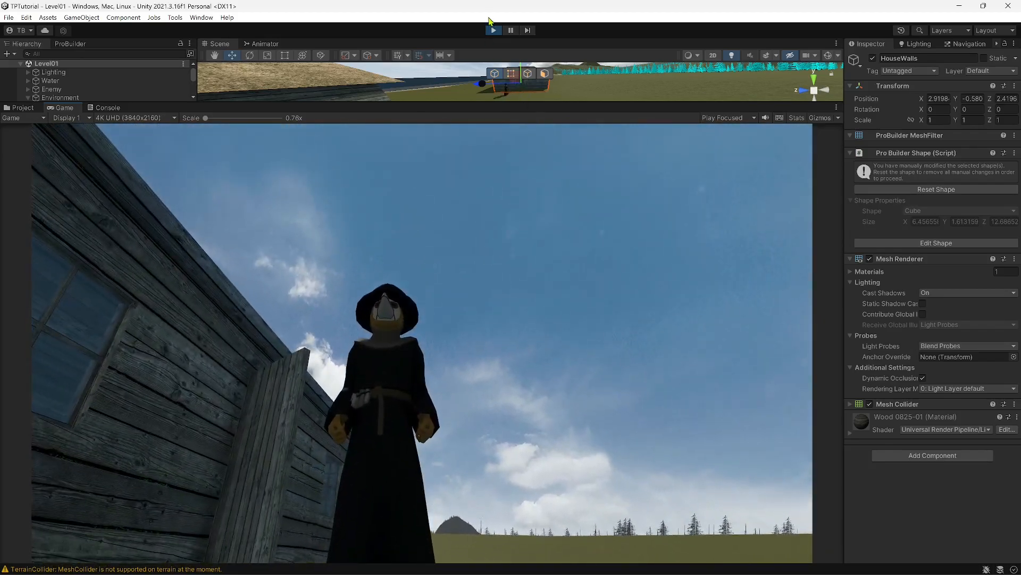
{"action": "left_click", "coordinate": [494, 31]}
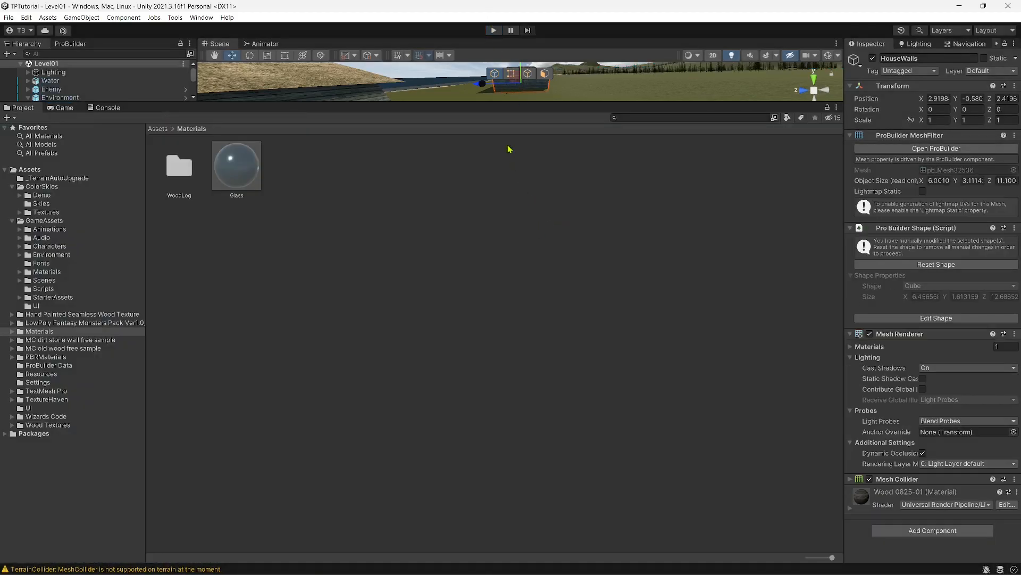
{"action": "left_click_drag", "start_coordinate": [499, 104], "coordinate": [521, 379]}
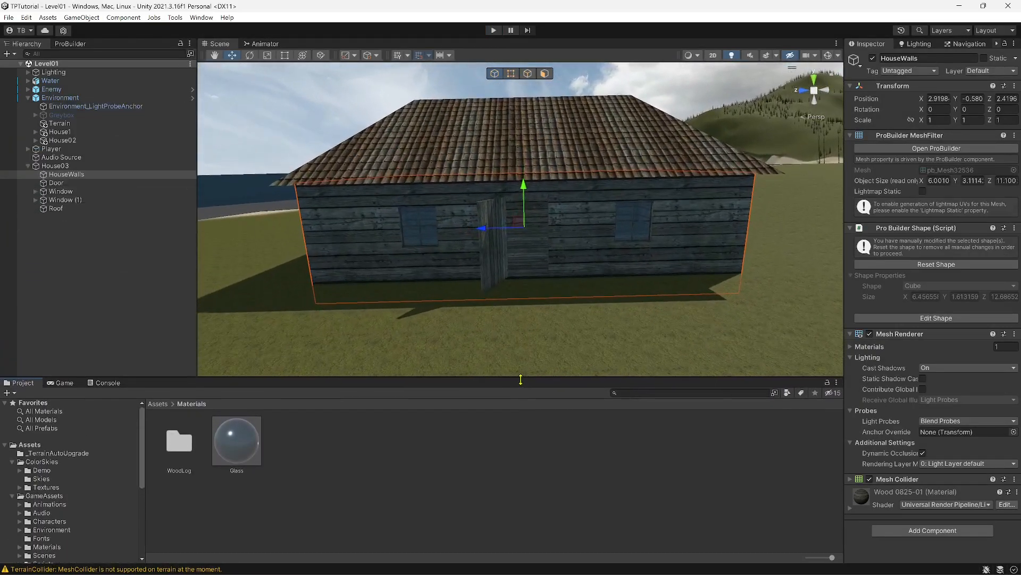